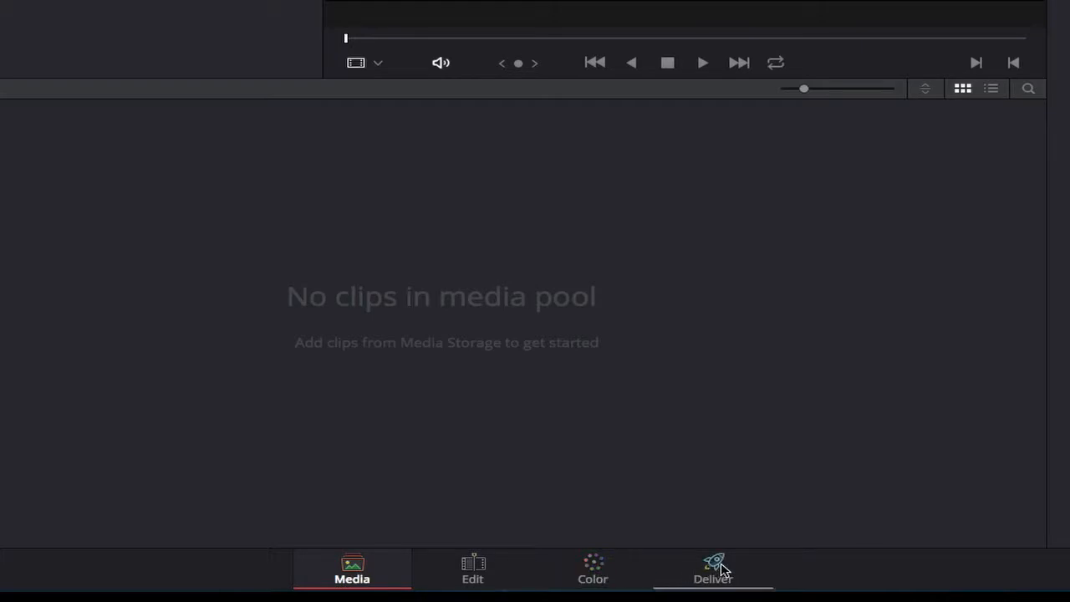
- Tour the Edit, Color and Deliver workspaces, look over the render settings, and return to the Media workspace
click(471, 577)
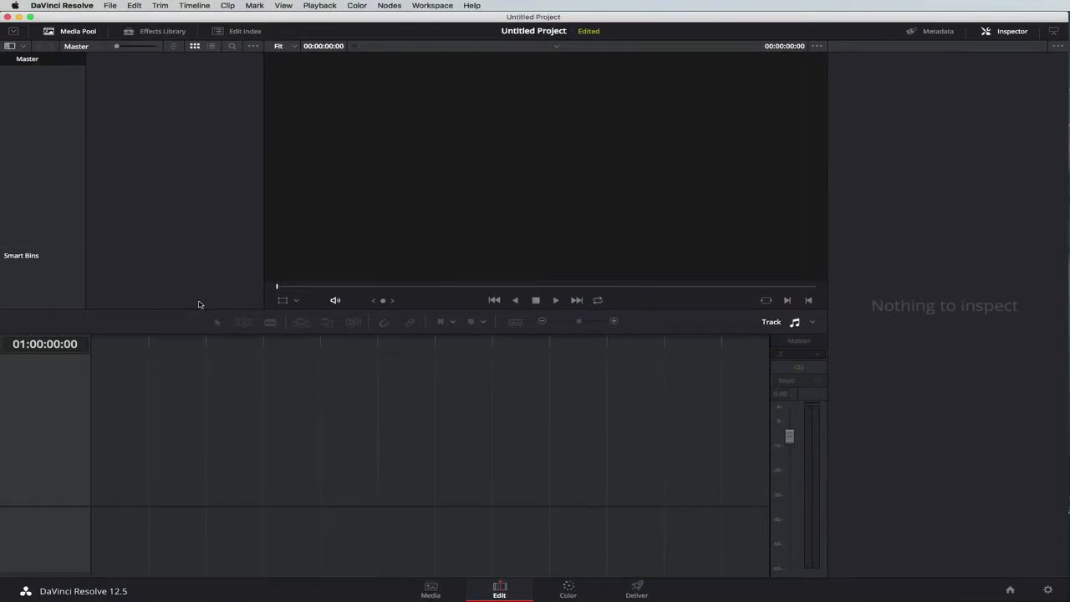
click(567, 589)
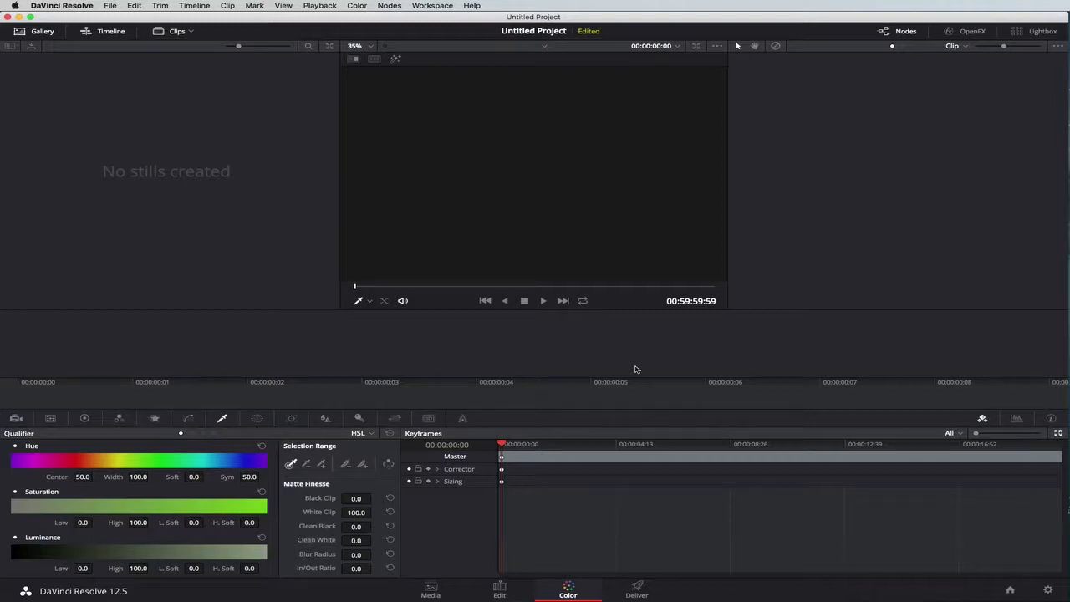
click(638, 588)
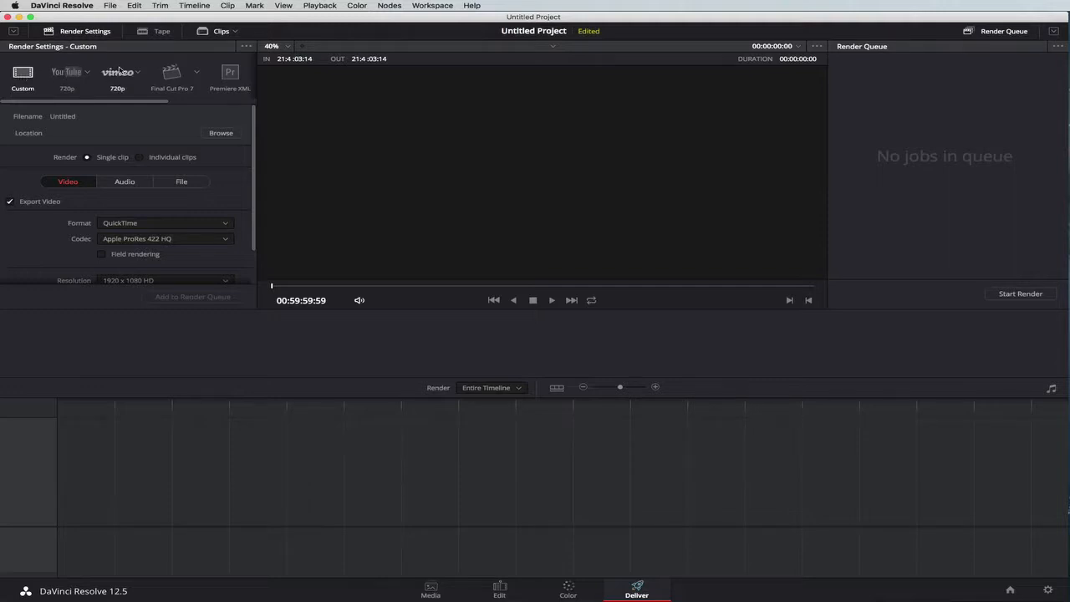
scroll(210, 213, down, 1)
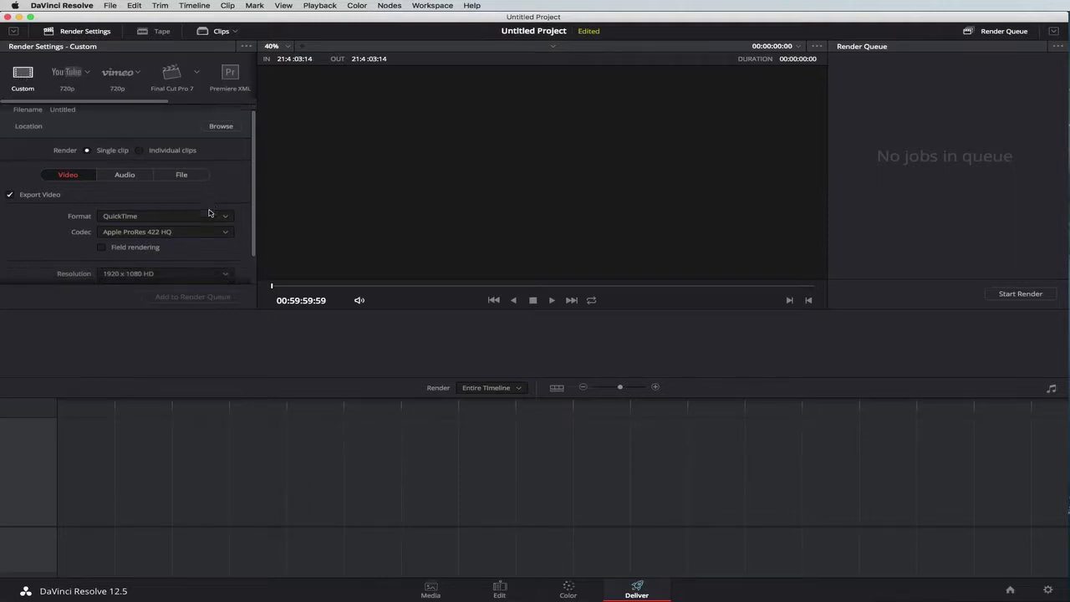
scroll(210, 213, up, 1)
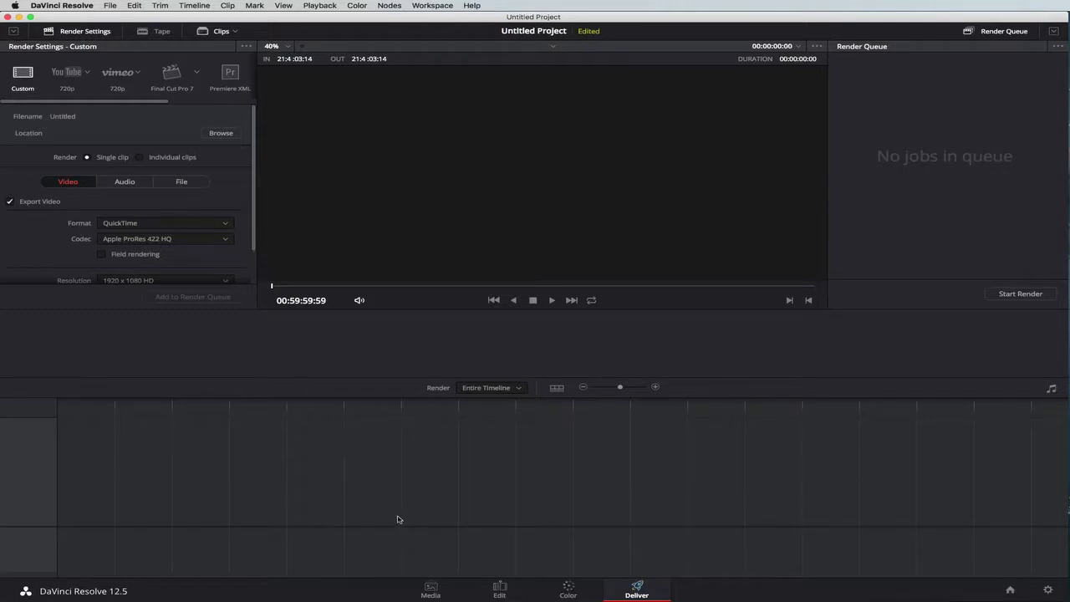
click(431, 589)
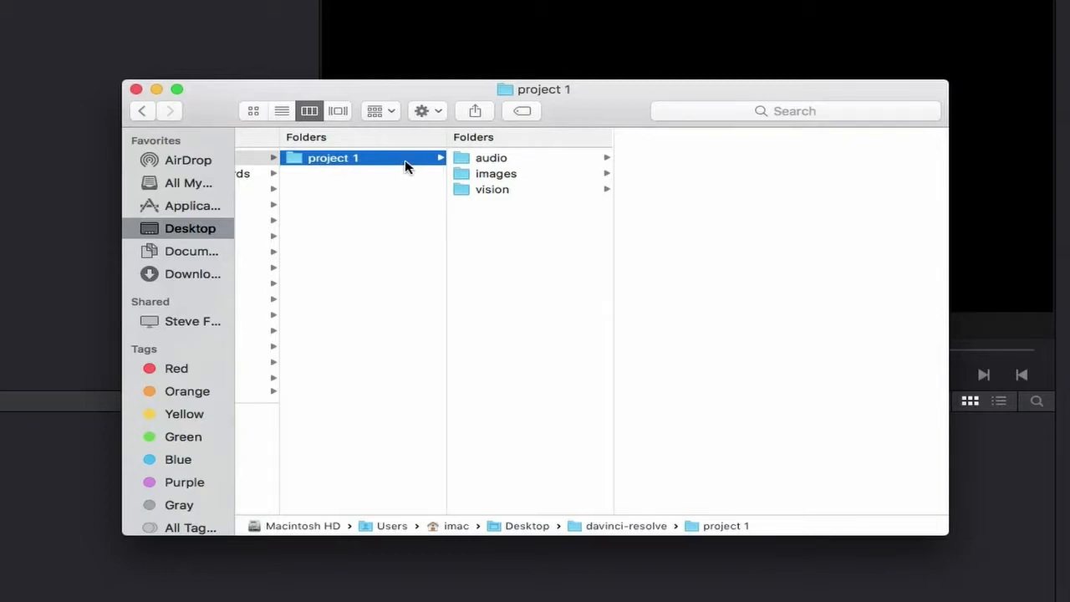
- In Finder, view the contents of the audio, images and vision folders inside project 1
scroll(508, 159, right, 1)
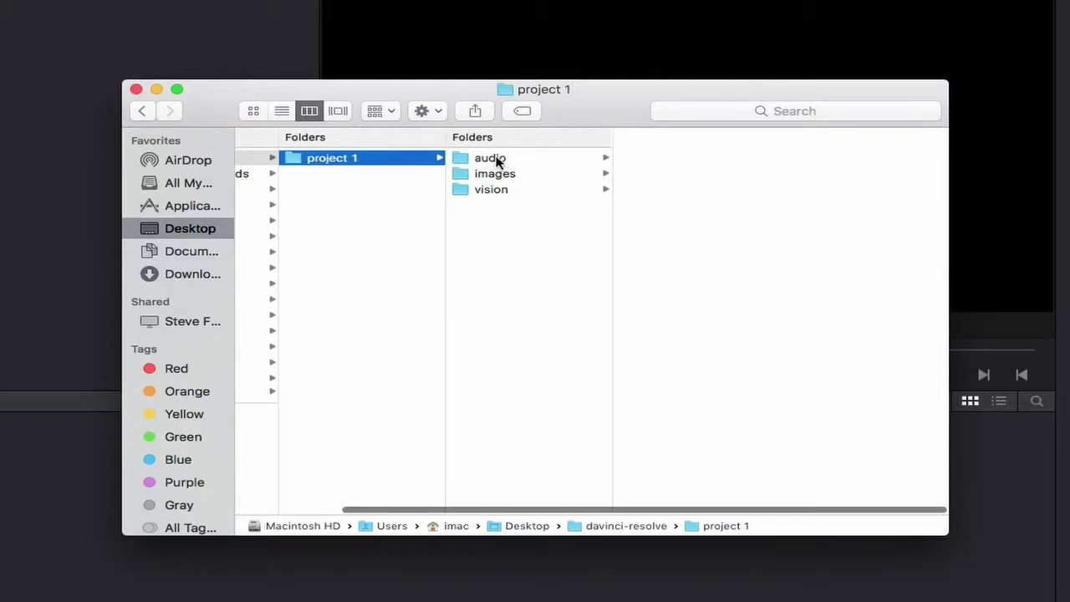
click(495, 160)
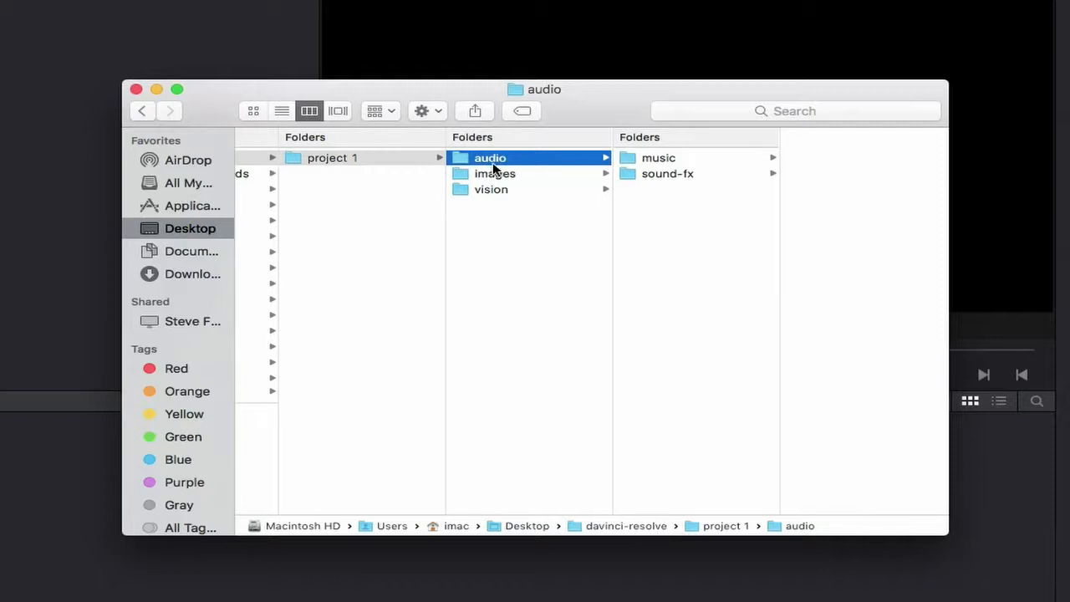
click(518, 176)
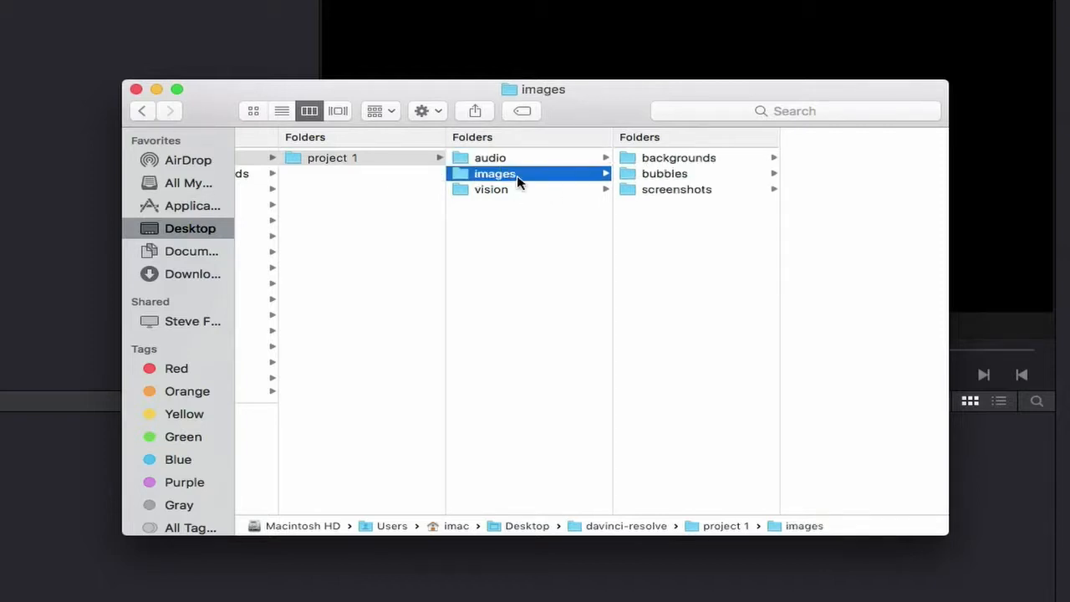
click(501, 191)
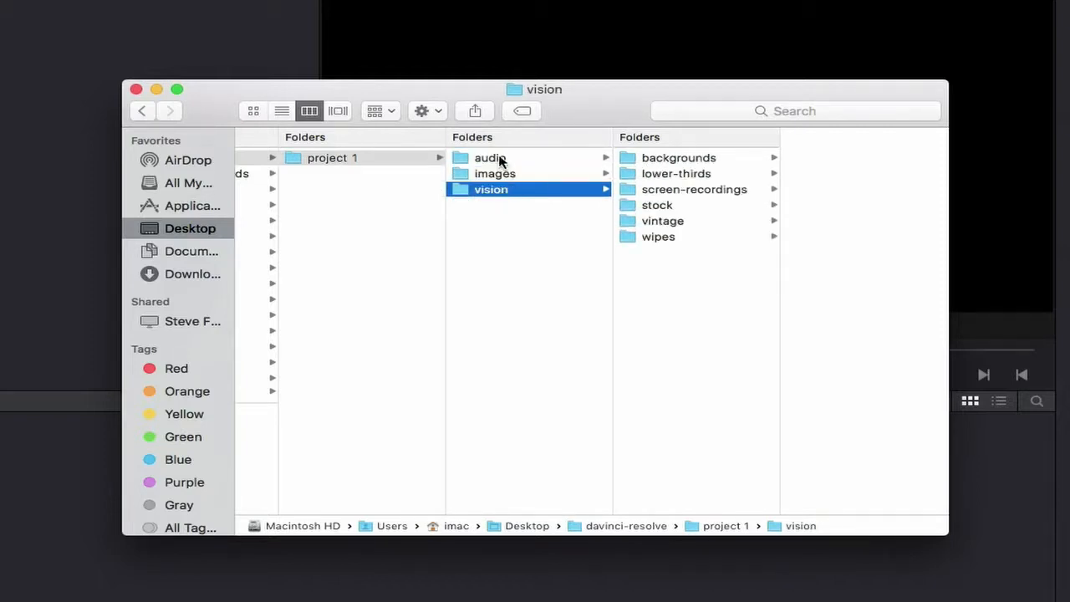
- Look through the audio folder's music and sound-fx subfolders, selecting Energy of Beauty.wav to view its details
click(502, 160)
click(660, 166)
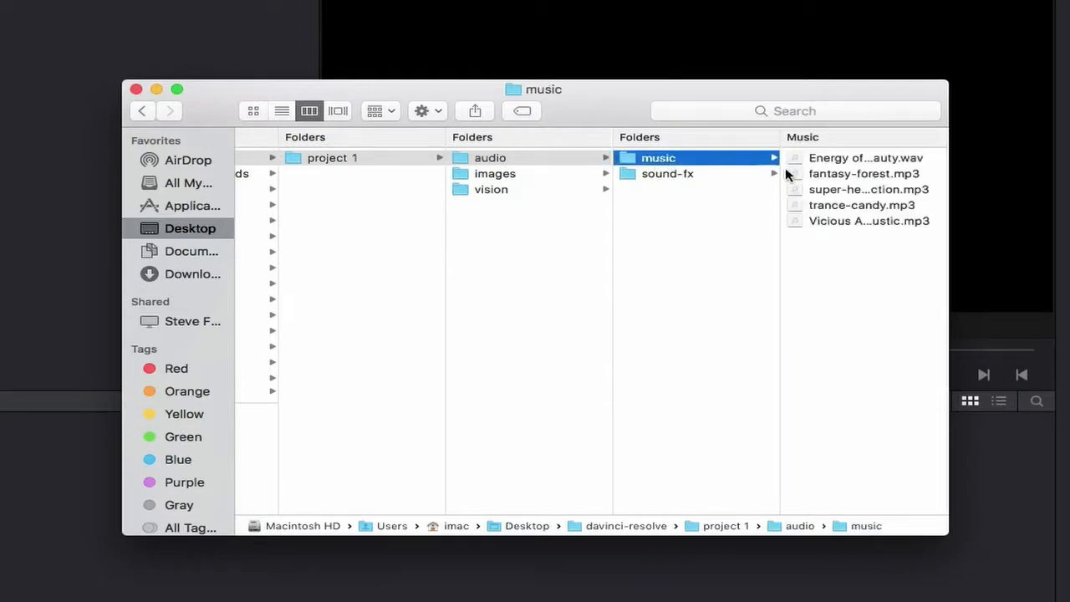
click(857, 159)
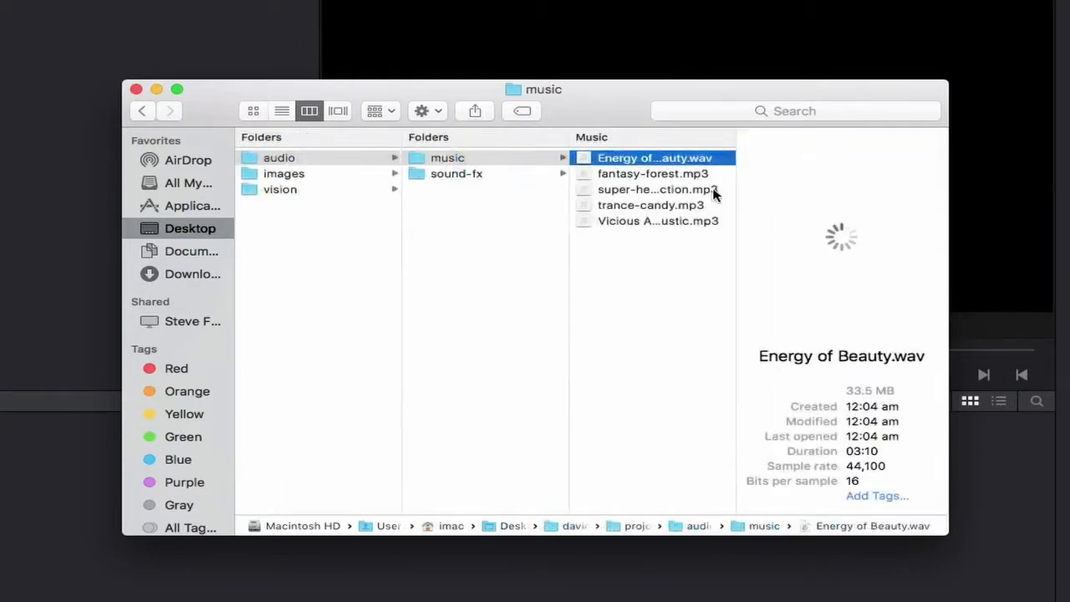
click(461, 174)
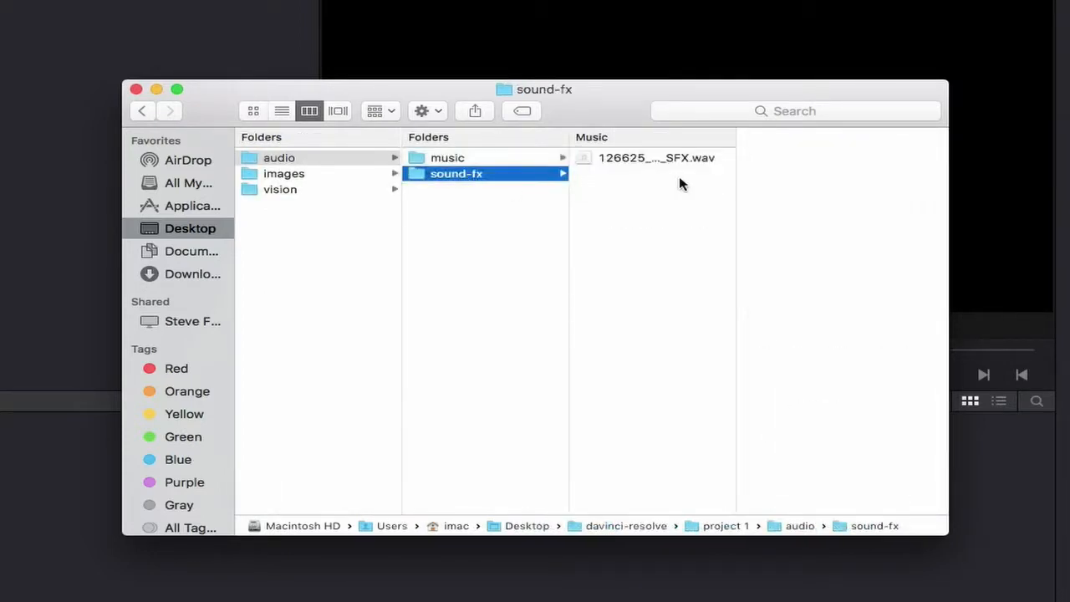
- Preview autumn-leaves.jpg and grass.jpg in the images backgrounds folder, and both PNG files in the bubbles folder
click(284, 174)
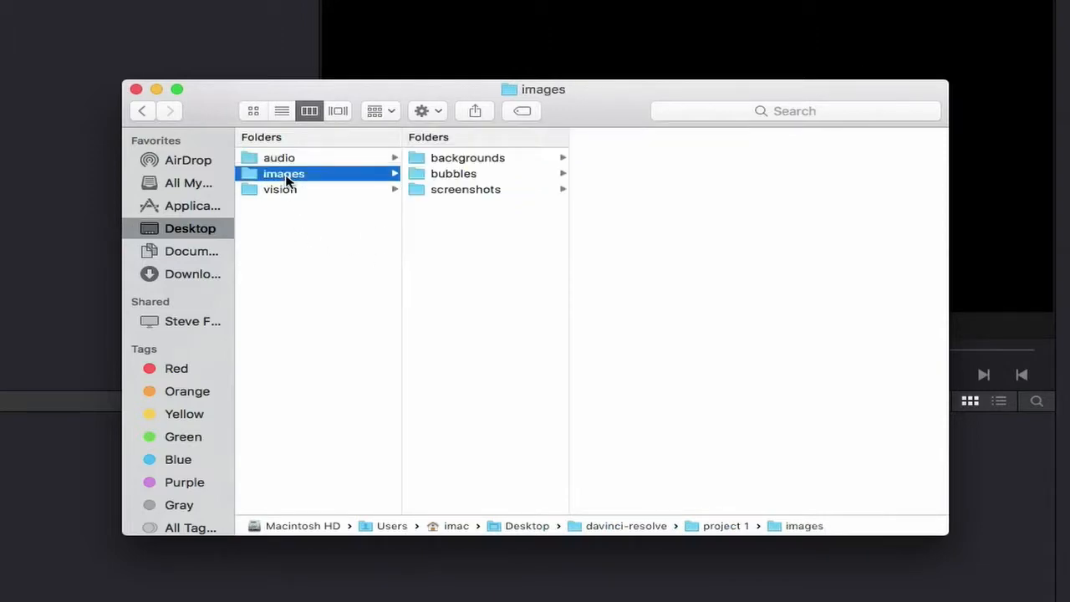
click(458, 159)
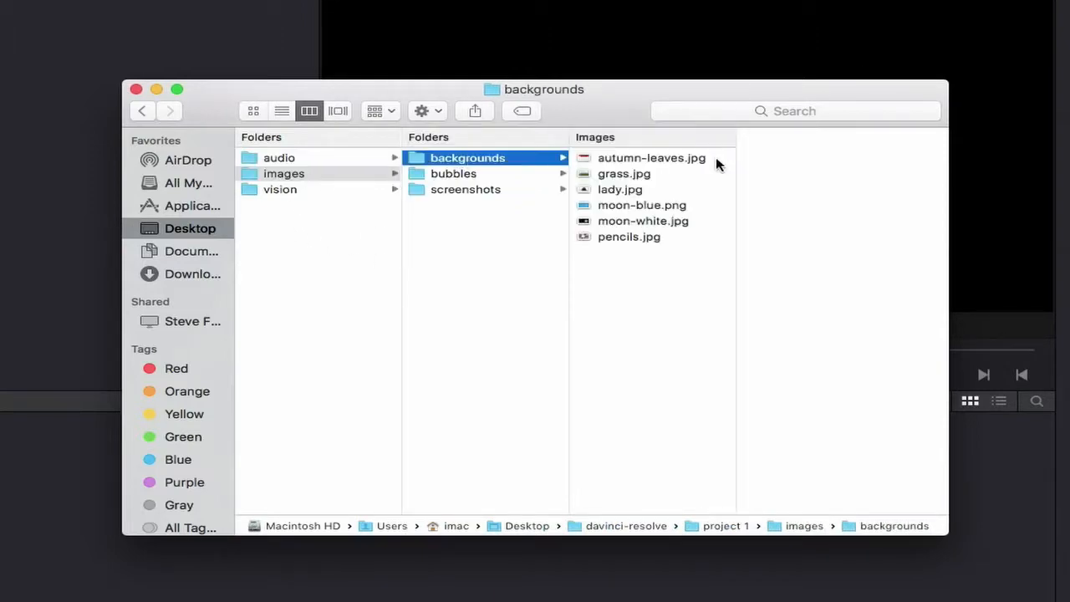
click(643, 158)
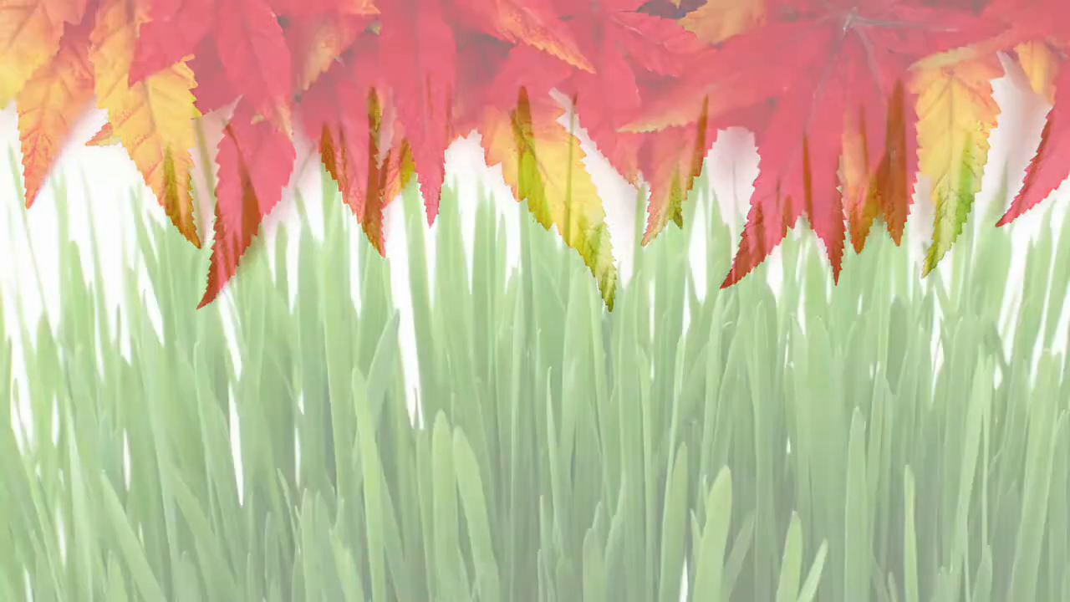
click(623, 174)
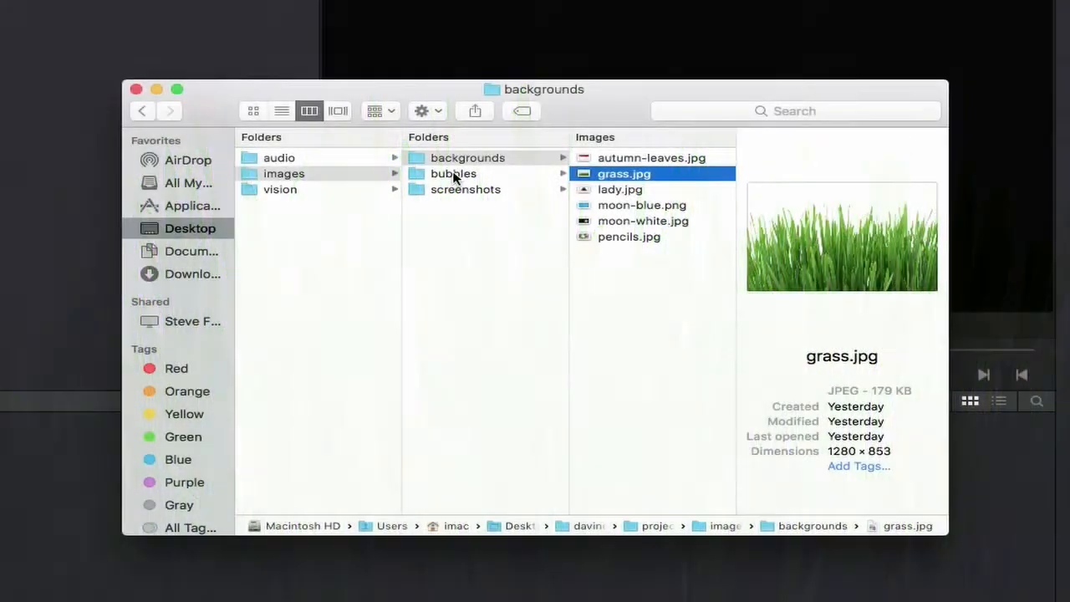
click(442, 173)
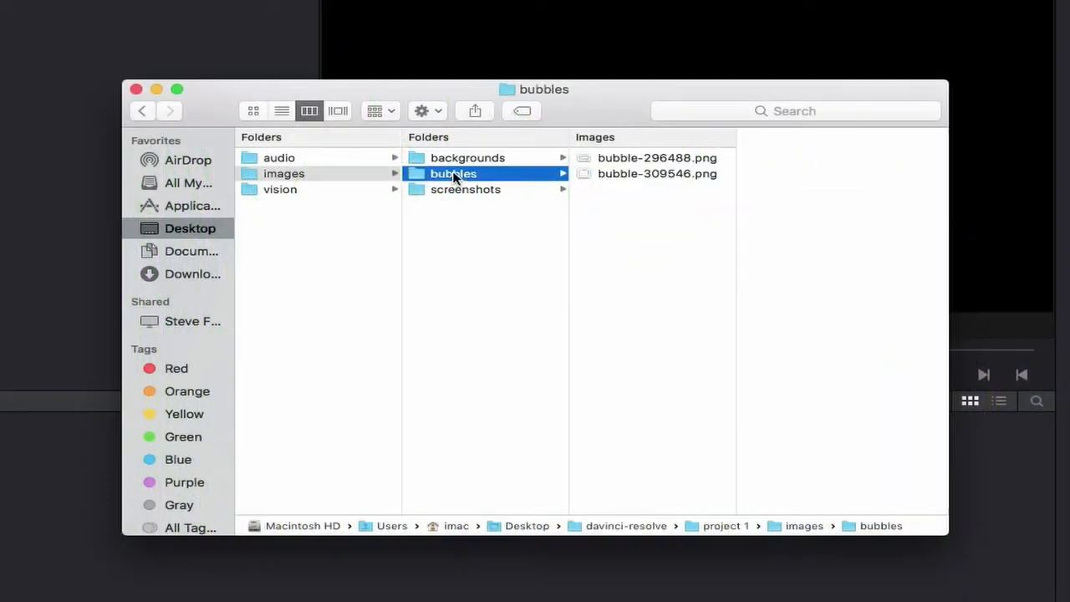
click(648, 163)
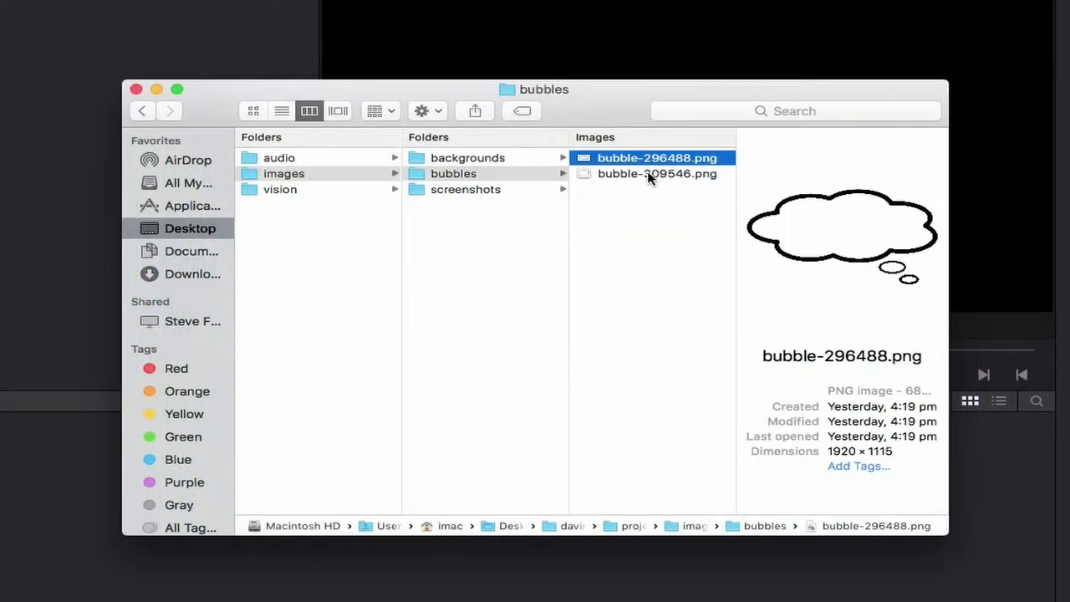
click(648, 173)
- Preview freebackgroundtracks.png, freestockmusic.png and pond5-stock-video-footage.png in the images screenshots folder
click(477, 189)
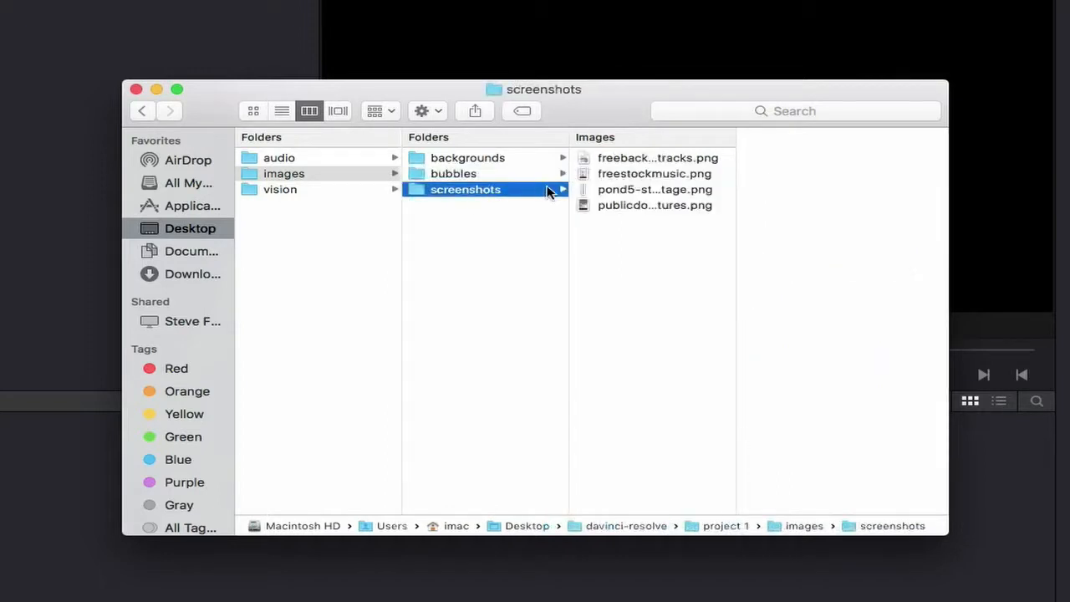
click(657, 161)
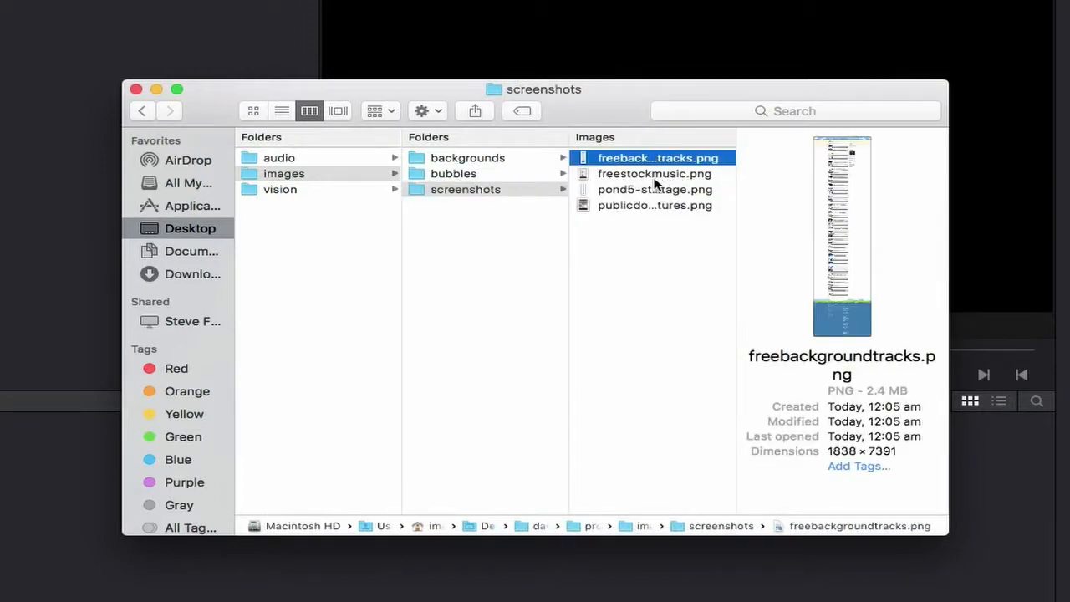
click(657, 175)
click(655, 191)
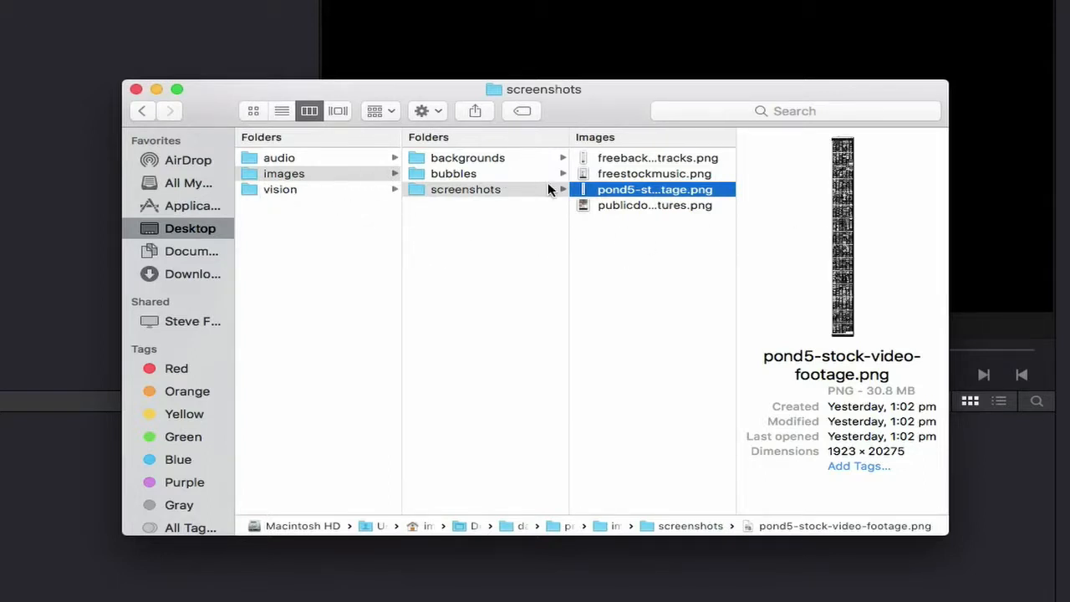
- Play previews of abstract-lines.mp4 and earth.mp4 from the backgrounds subfolder of the vision folder
click(281, 190)
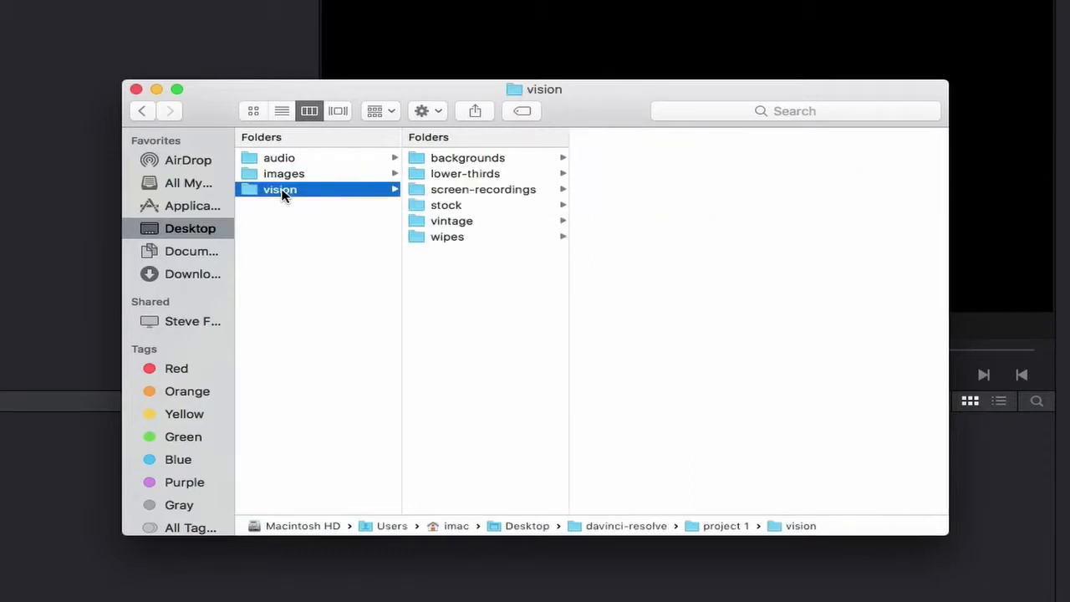
click(471, 164)
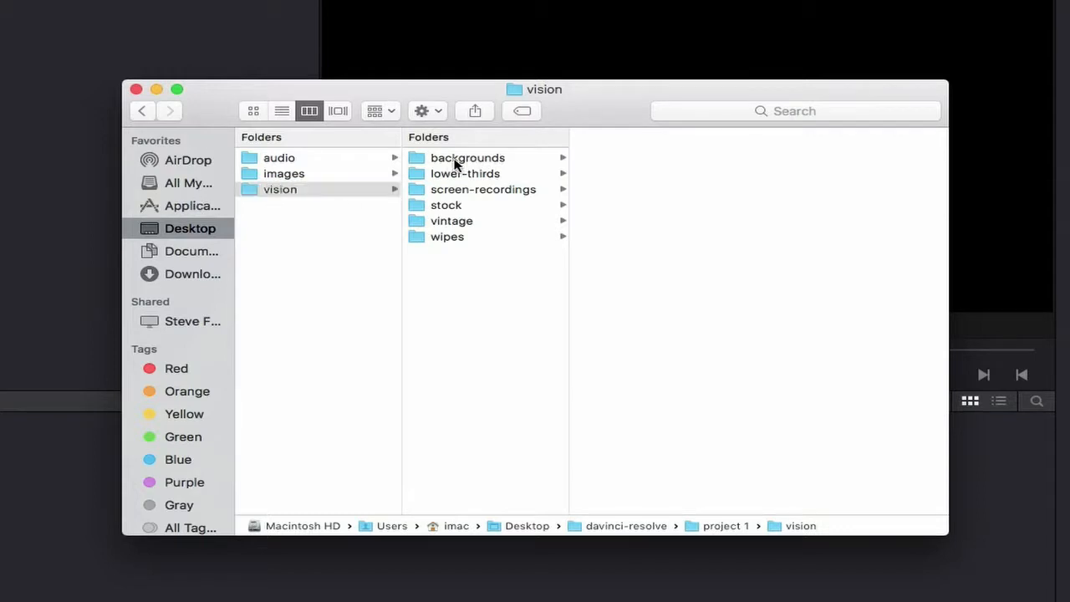
click(646, 159)
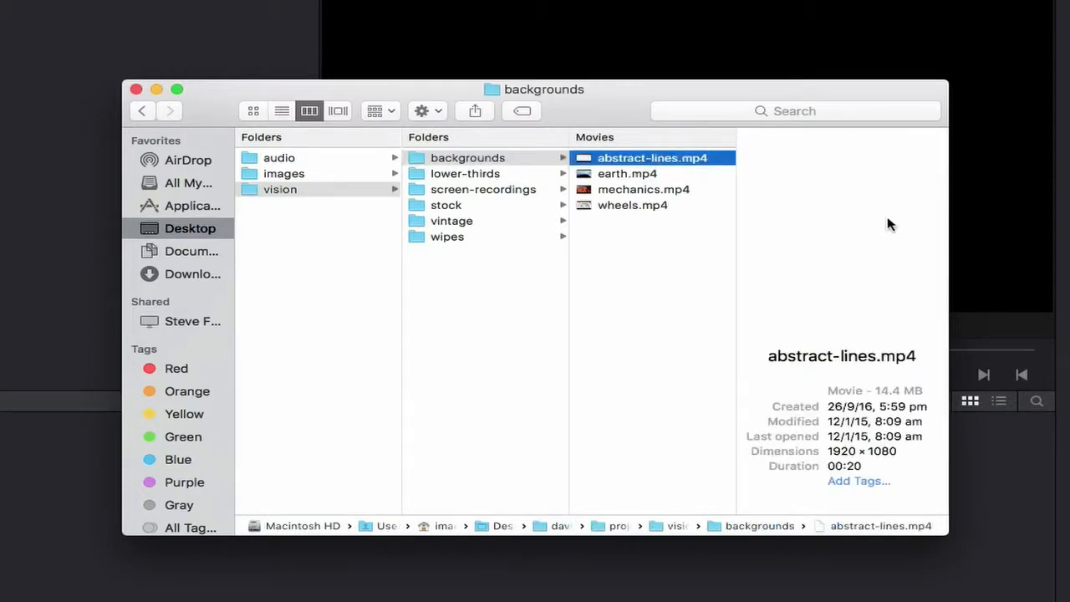
click(844, 237)
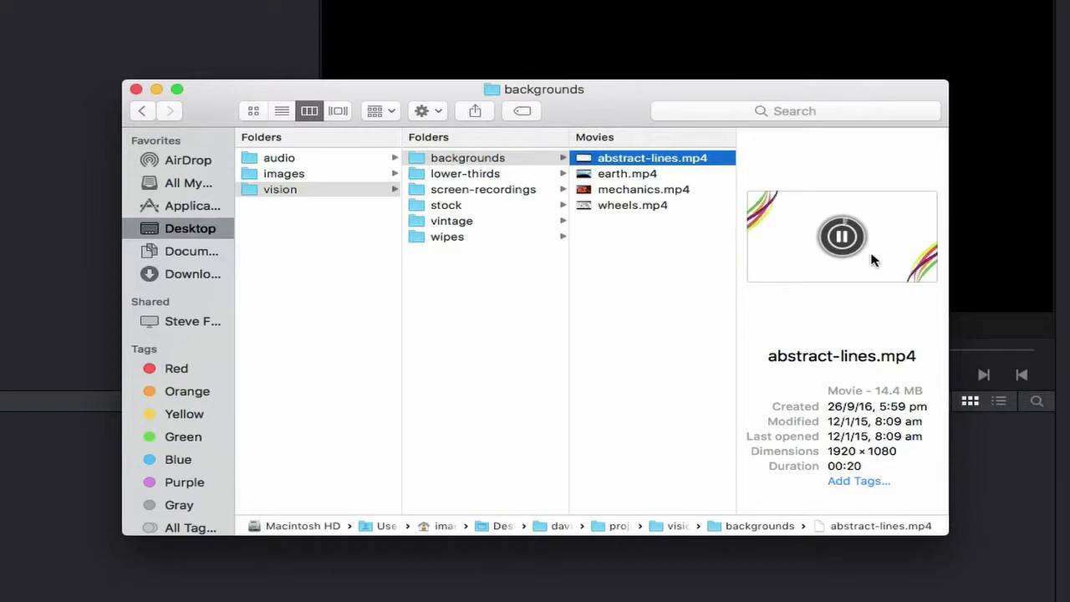
click(628, 175)
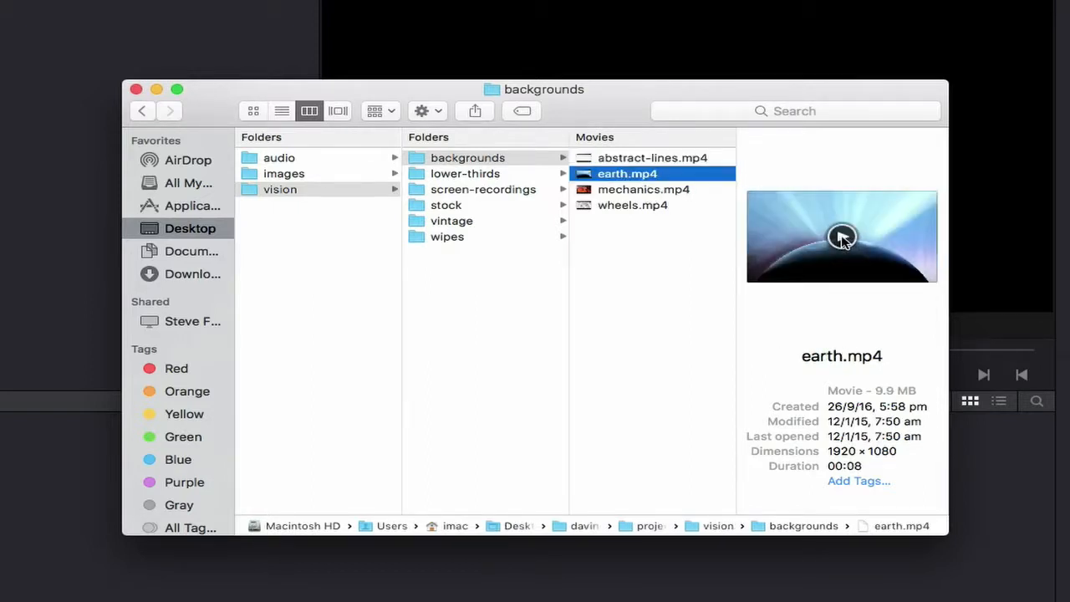
click(842, 238)
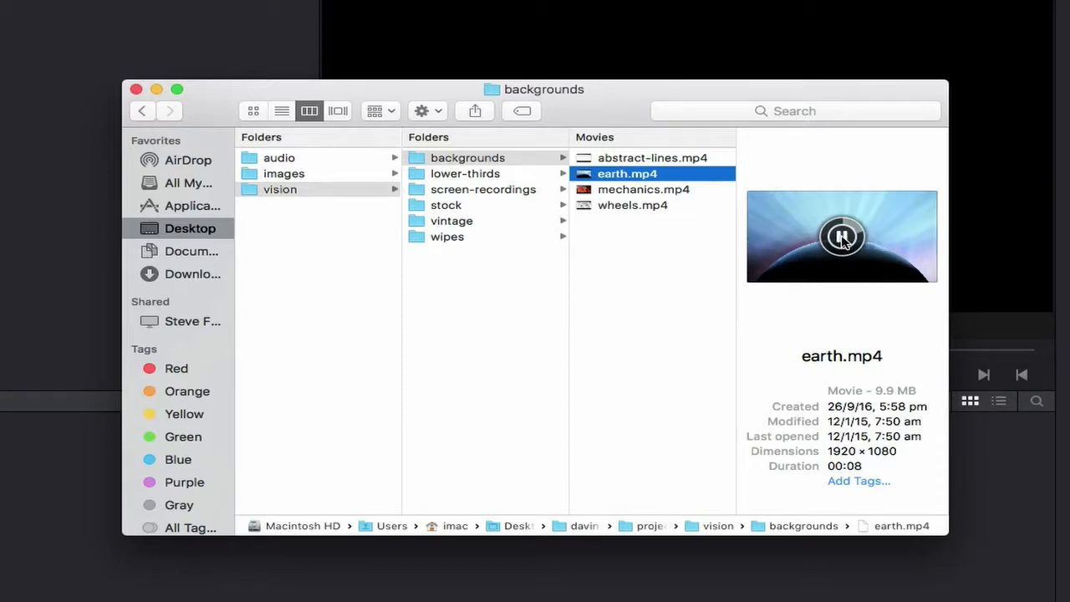
- Play the preview of 1645357_loopingWays_HD_LT.mov from the lower-thirds folder
click(465, 176)
click(629, 158)
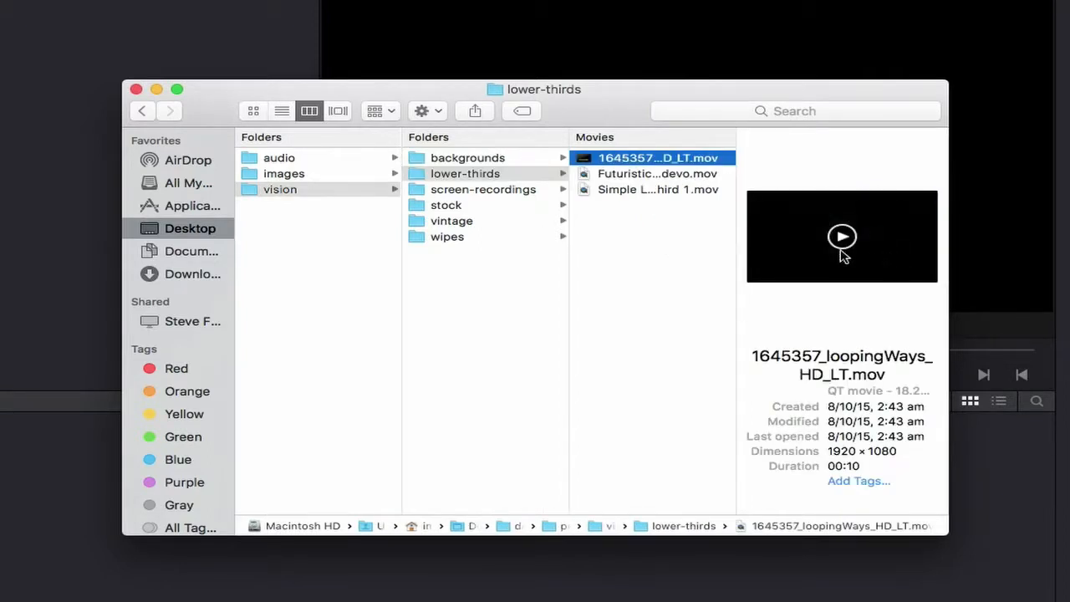
click(841, 237)
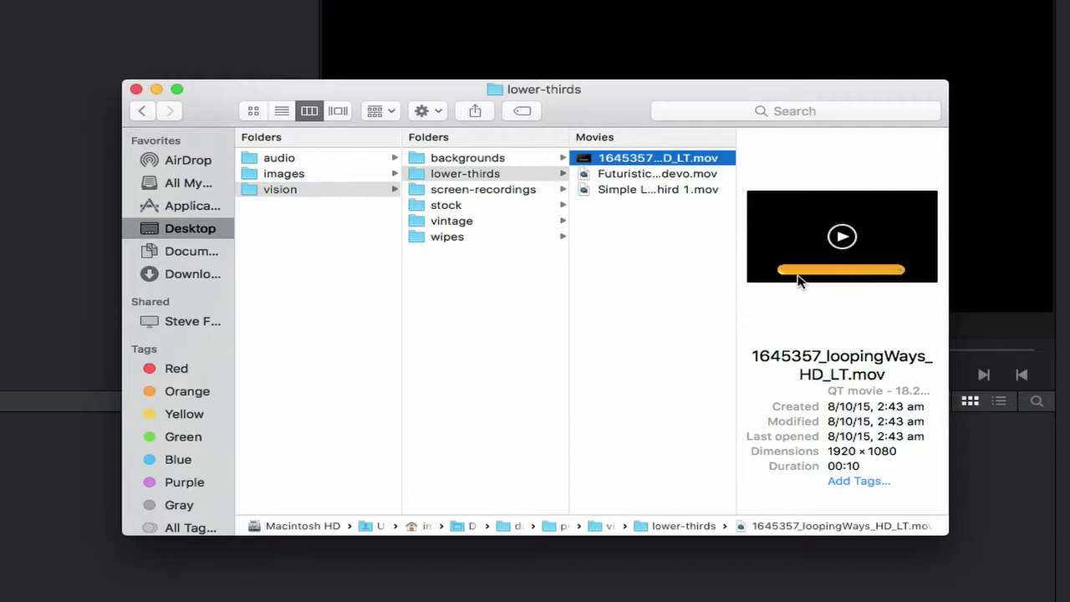
- Look through the screen-recordings, stock, vintage and wipes folders, viewing the cafeteria clip and 0170_Swipes_HD.mov
click(473, 191)
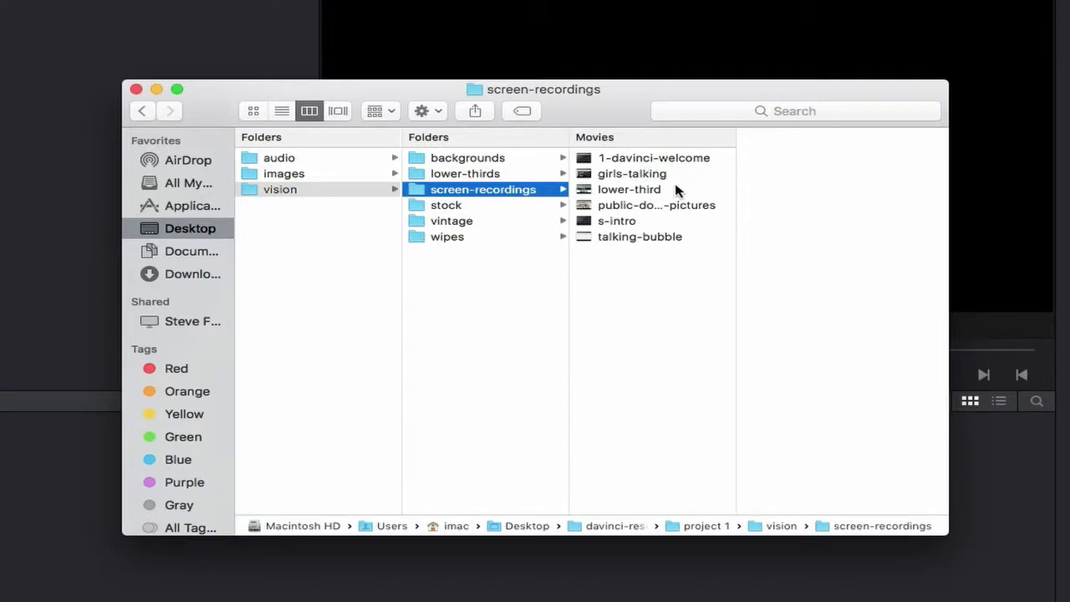
click(446, 205)
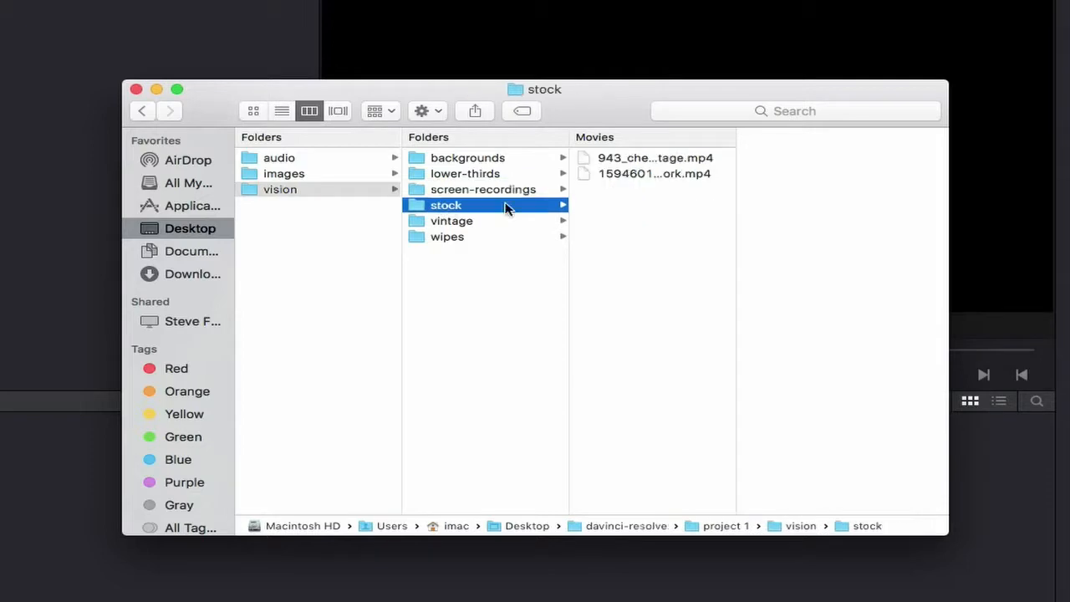
click(633, 159)
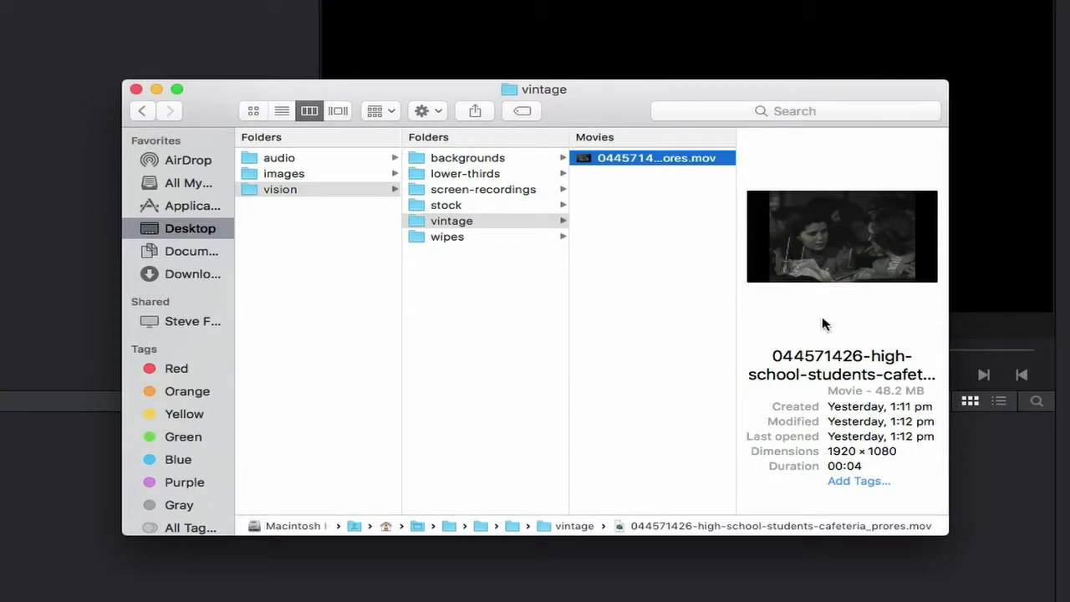
click(447, 238)
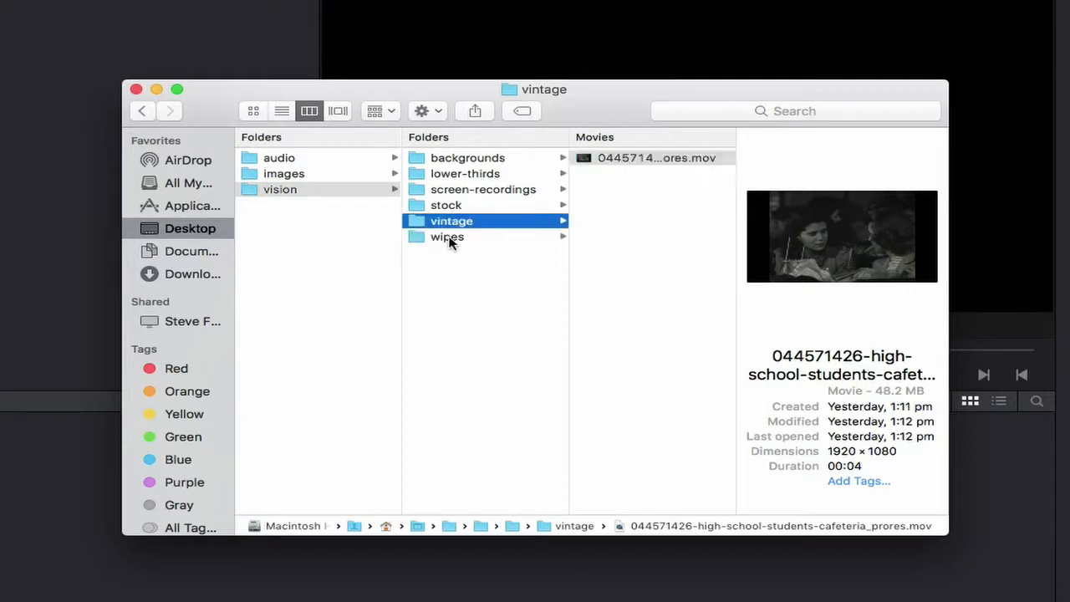
click(655, 158)
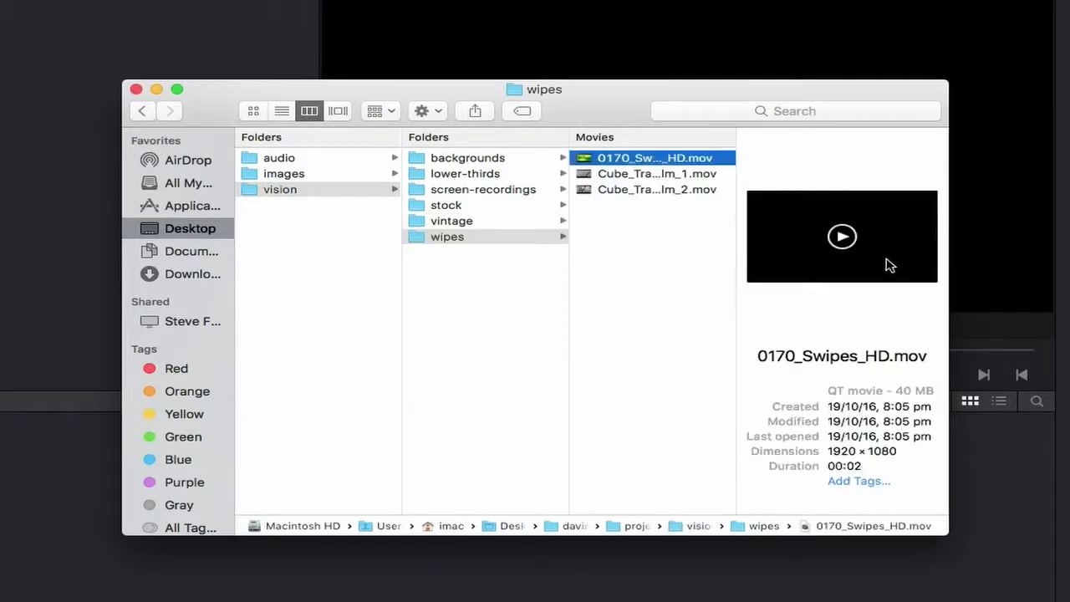
- Play the preview of 0170_Swipes_HD.mov in the wipes folder
click(842, 238)
- Add earth.mp4 from the vision backgrounds folder to the media pool, changing the timeline frame rate and video format to match
click(454, 164)
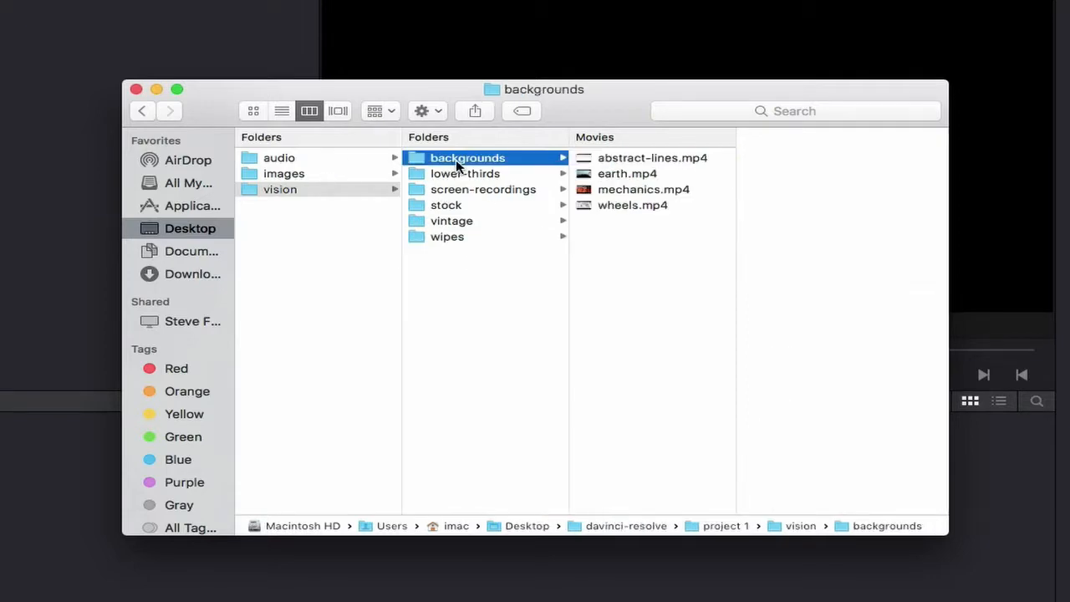
click(628, 173)
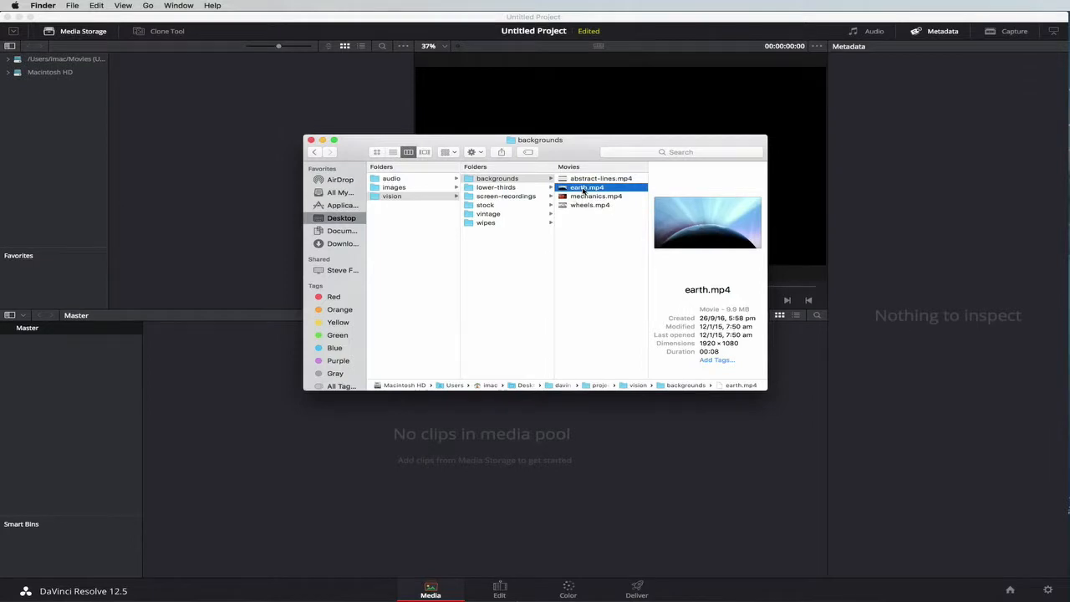
drag(584, 189, 328, 320)
drag(178, 257, 224, 396)
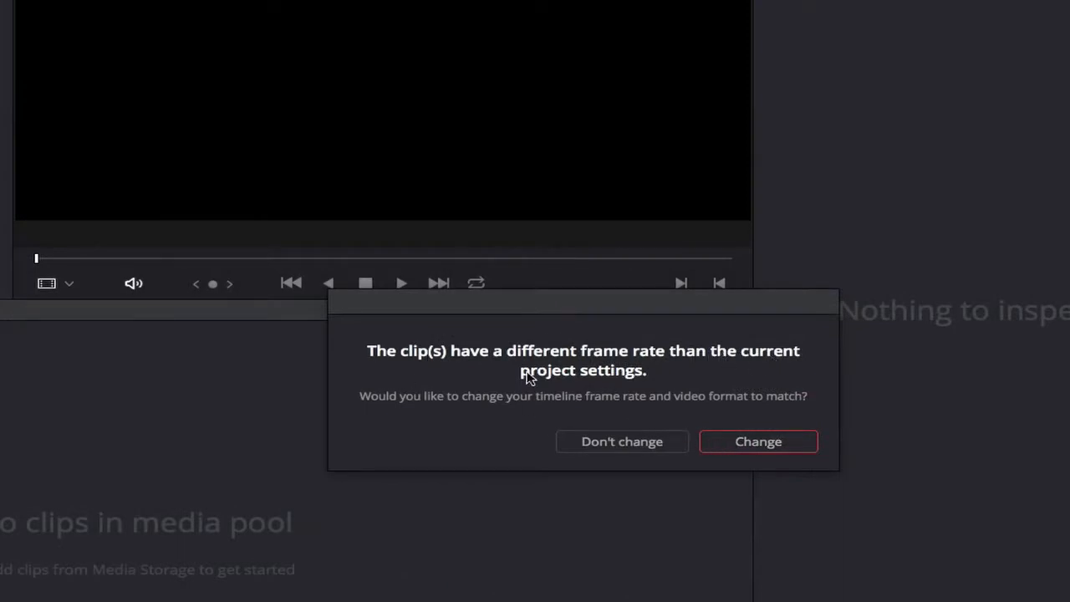
click(758, 441)
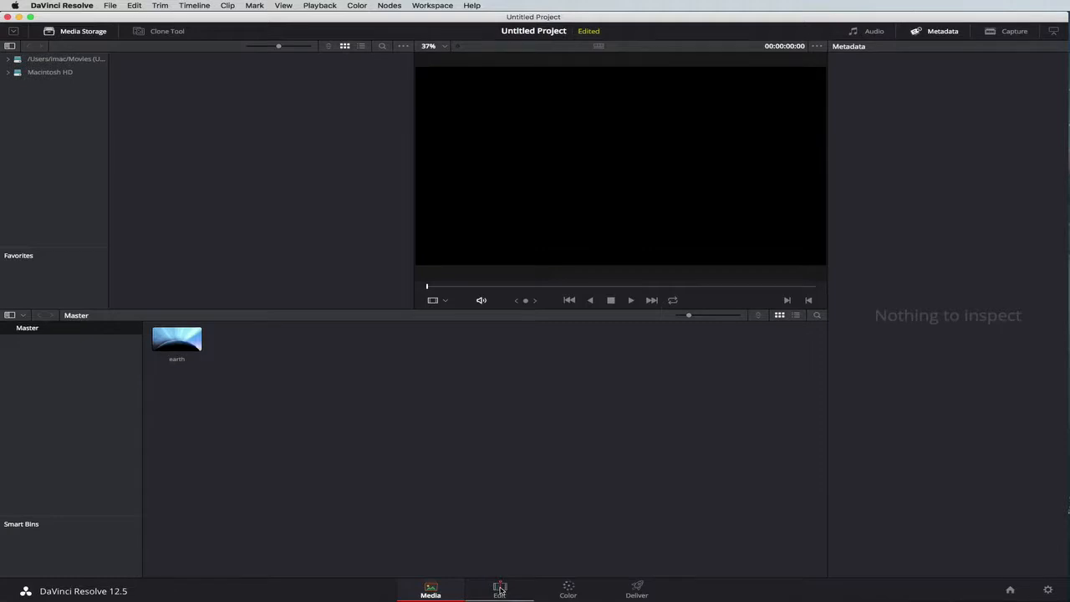
- In the Edit workspace, place the earth clip from the media pool at the start of a new timeline
click(500, 589)
click(116, 76)
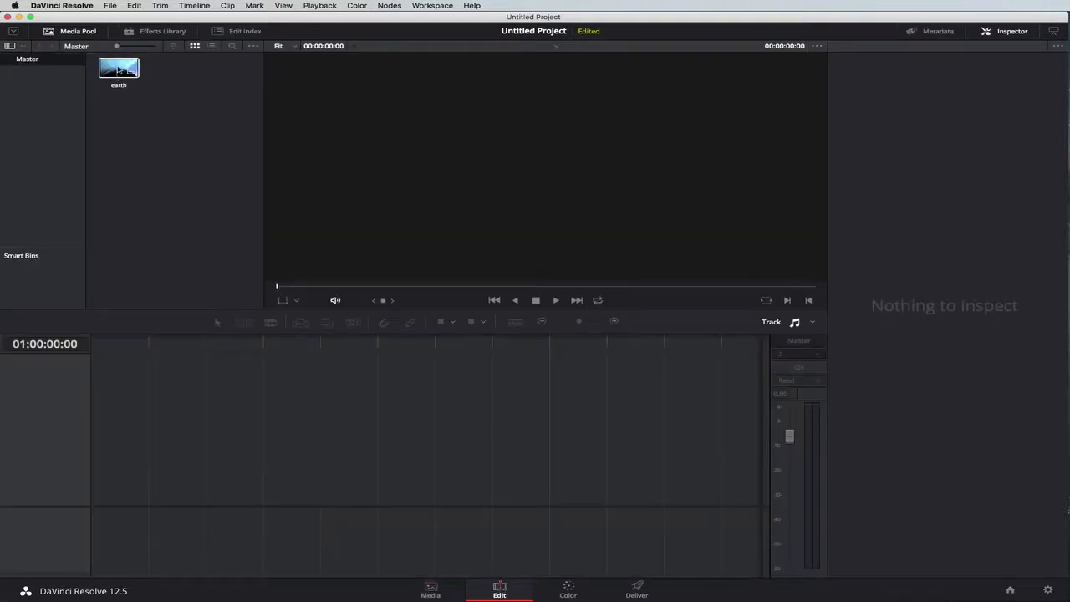
drag(118, 70, 91, 478)
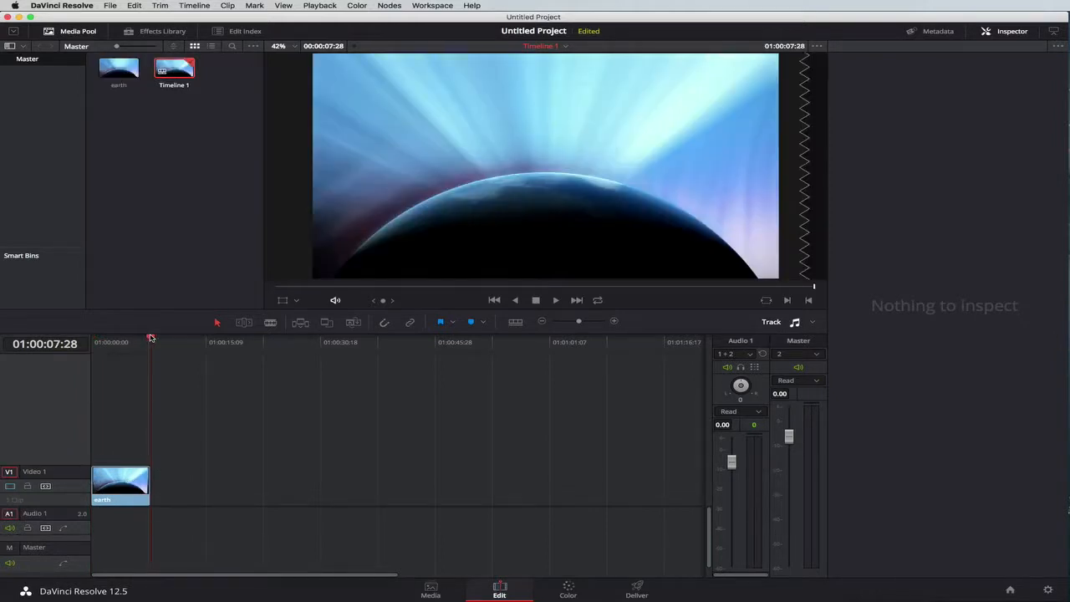
- Play the timeline from its beginning to view the single earth clip
drag(151, 337, 92, 339)
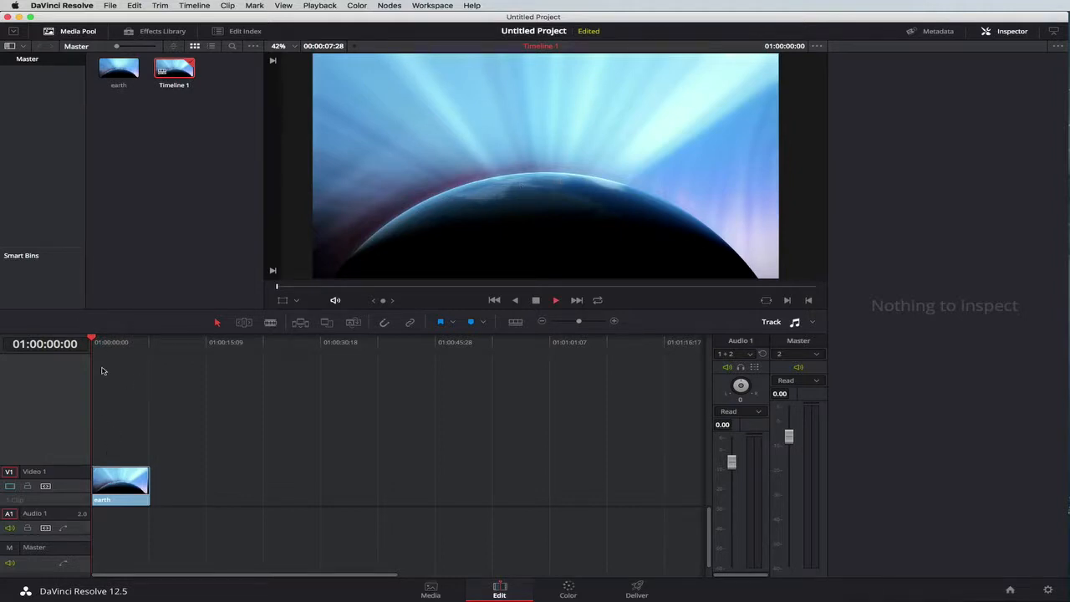
click(95, 342)
click(555, 300)
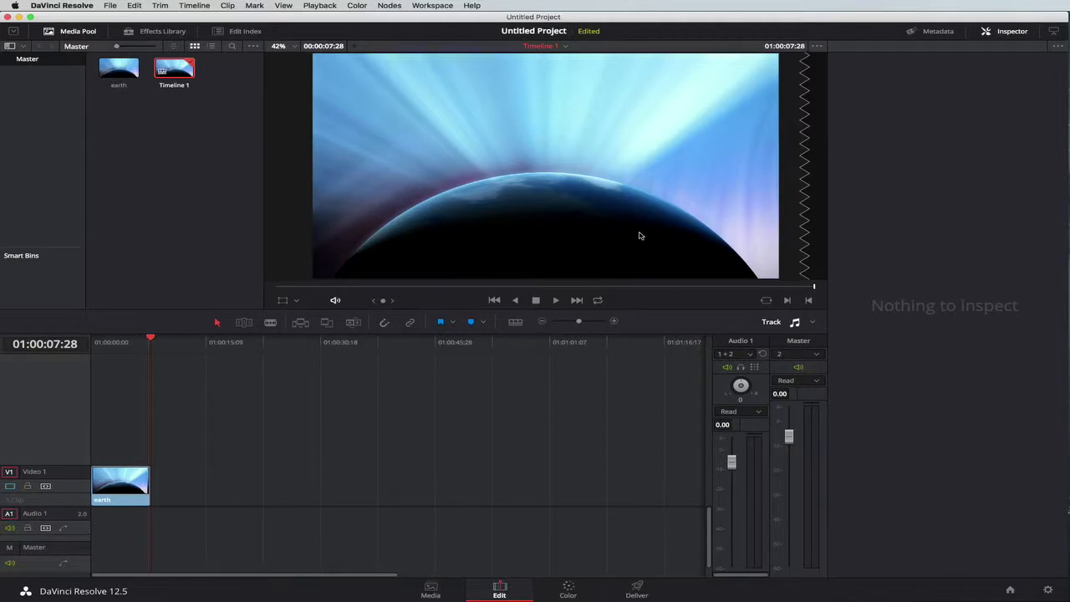
- Copy the earth clip and paste the duplicate directly after it on the Video 1 track
click(119, 487)
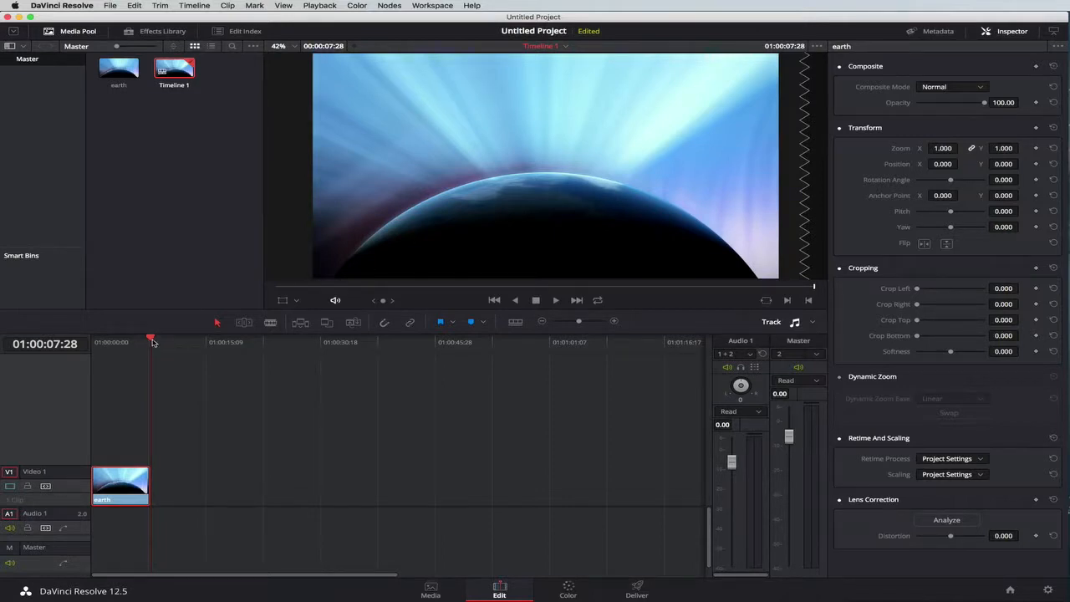
key(super+v)
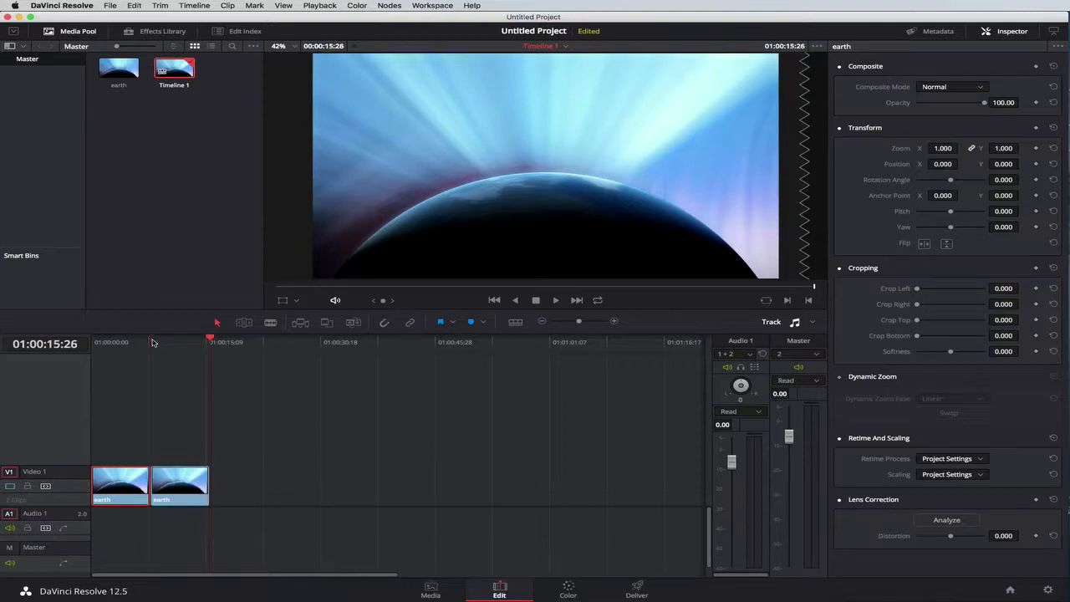
- Play back both earth clips from near the start of the timeline and stop during the second clip
drag(210, 340, 72, 347)
key(space)
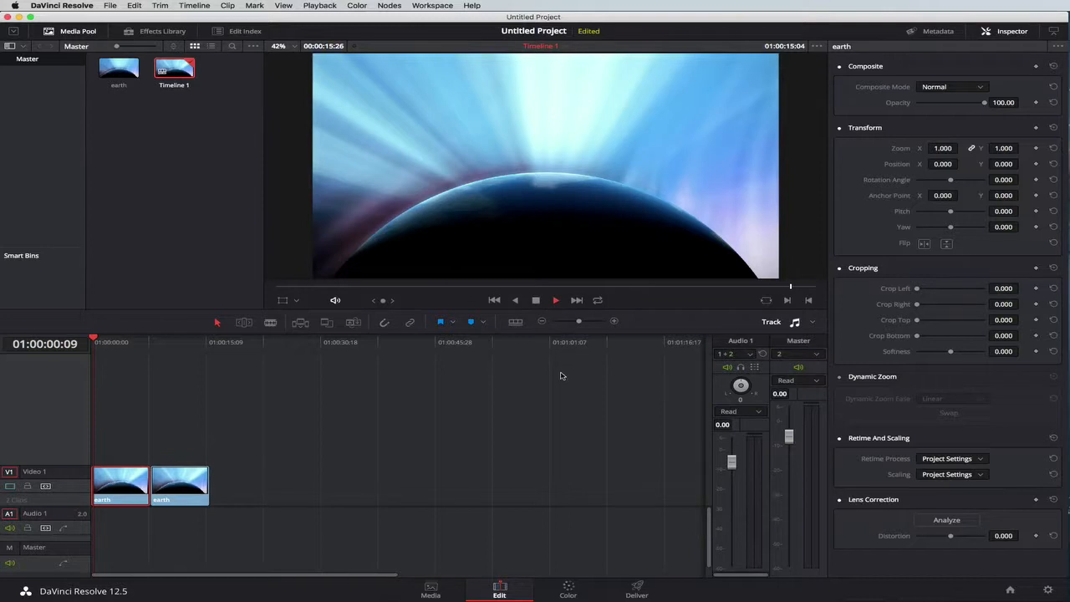
click(127, 403)
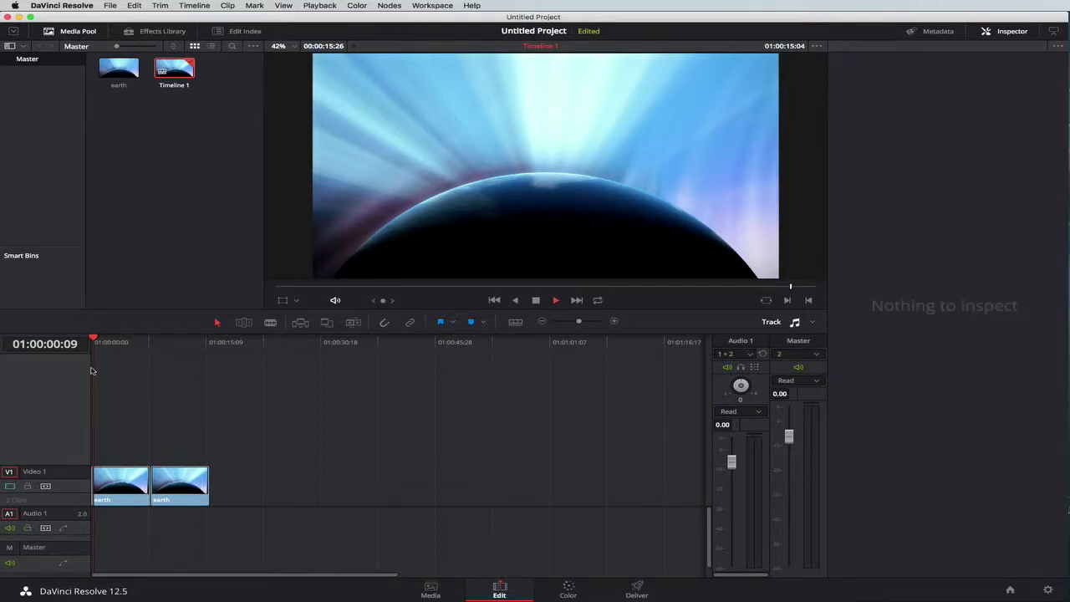
click(100, 341)
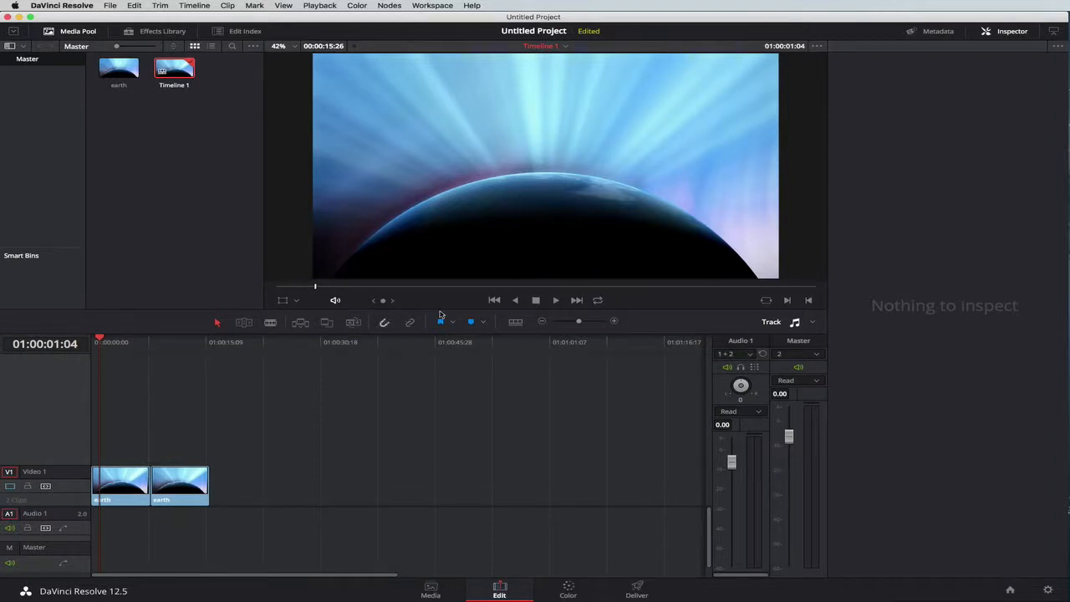
click(556, 300)
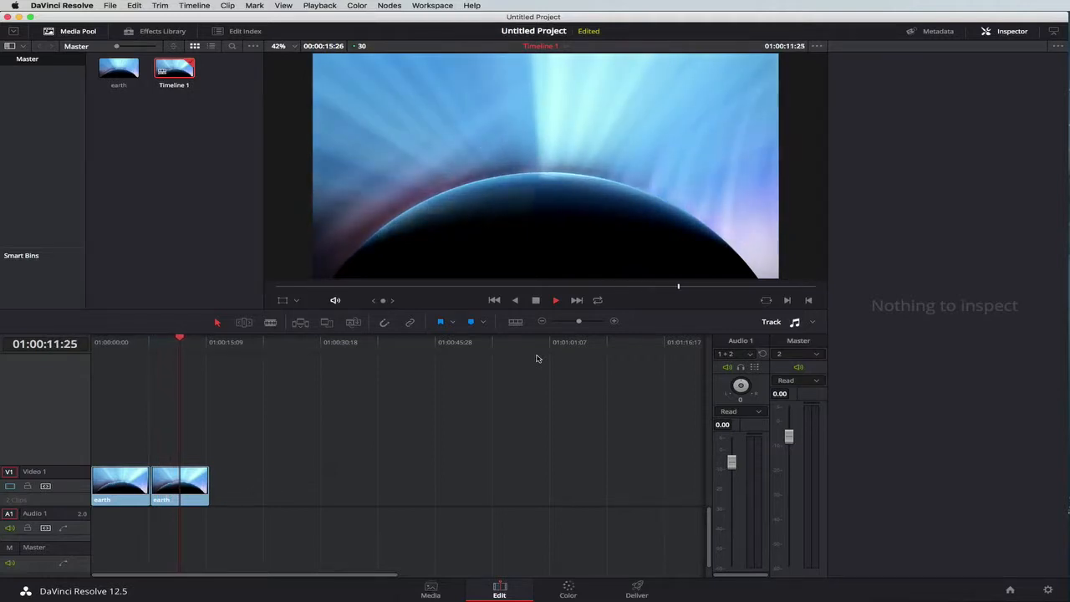
key(space)
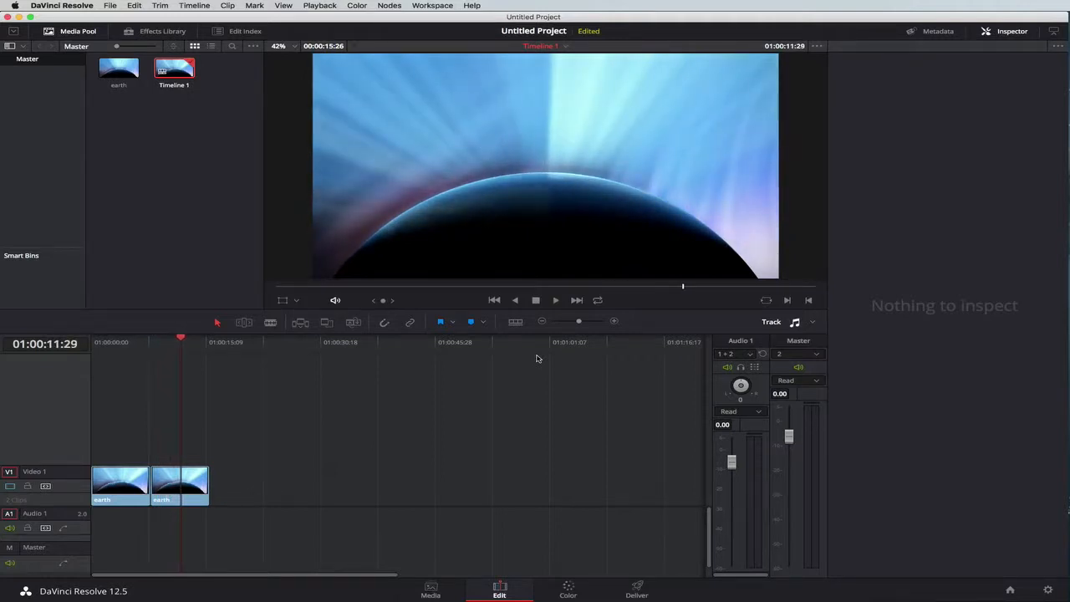
- Hide the Media Pool and look through the transitions, titles and generators in the Effects Library toolbox
click(75, 32)
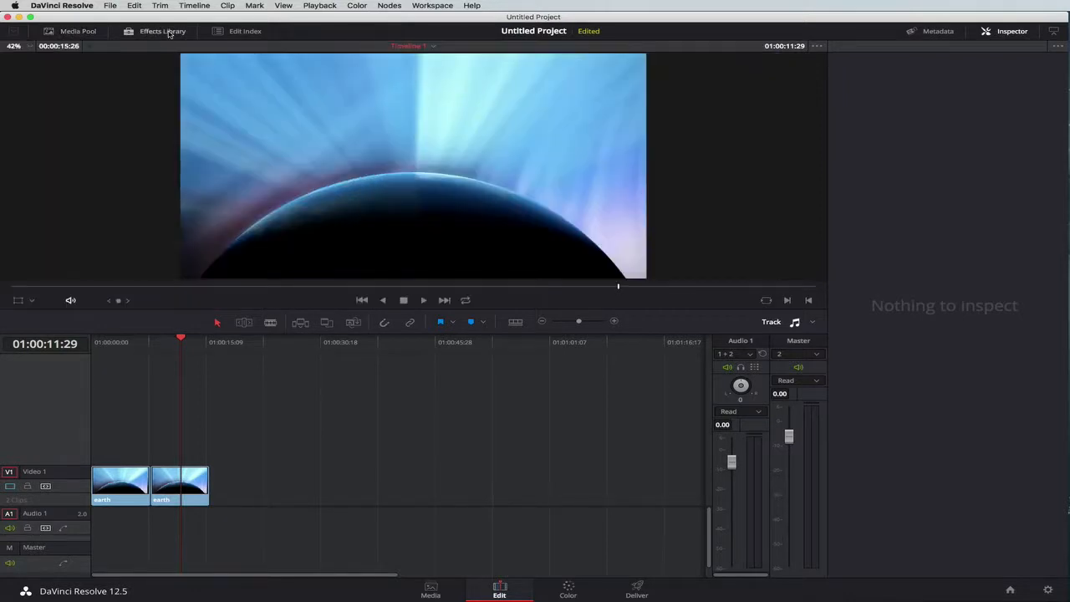
click(163, 32)
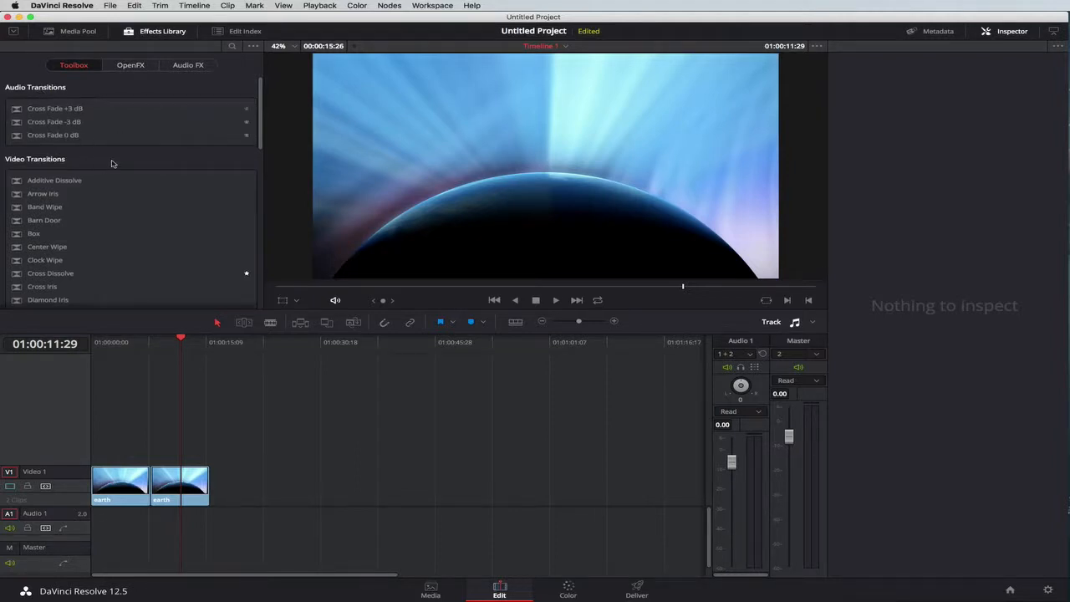
scroll(125, 198, down, 15)
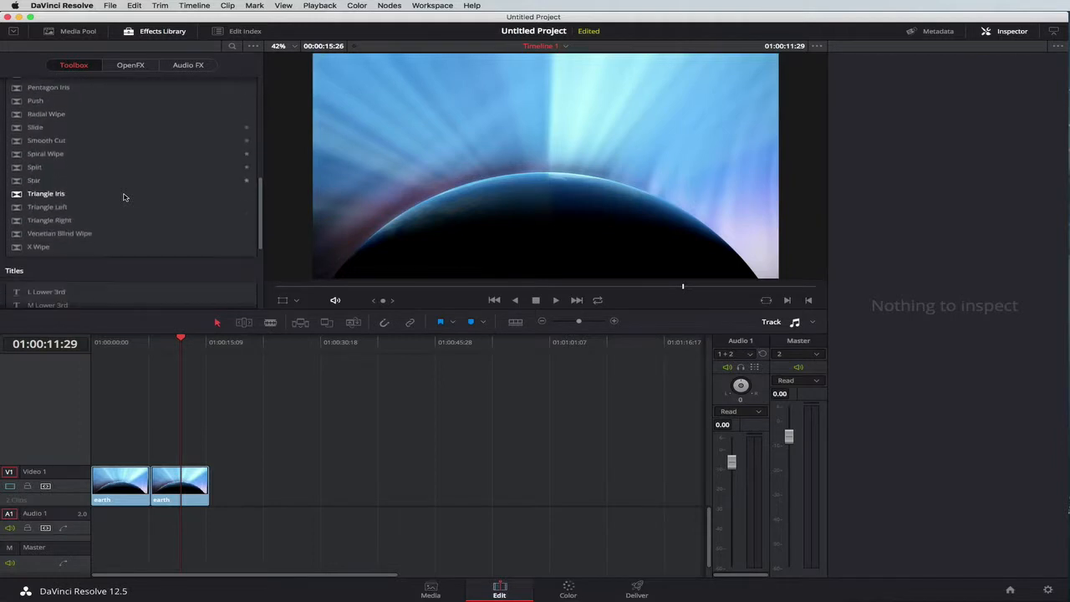
scroll(124, 197, down, 3)
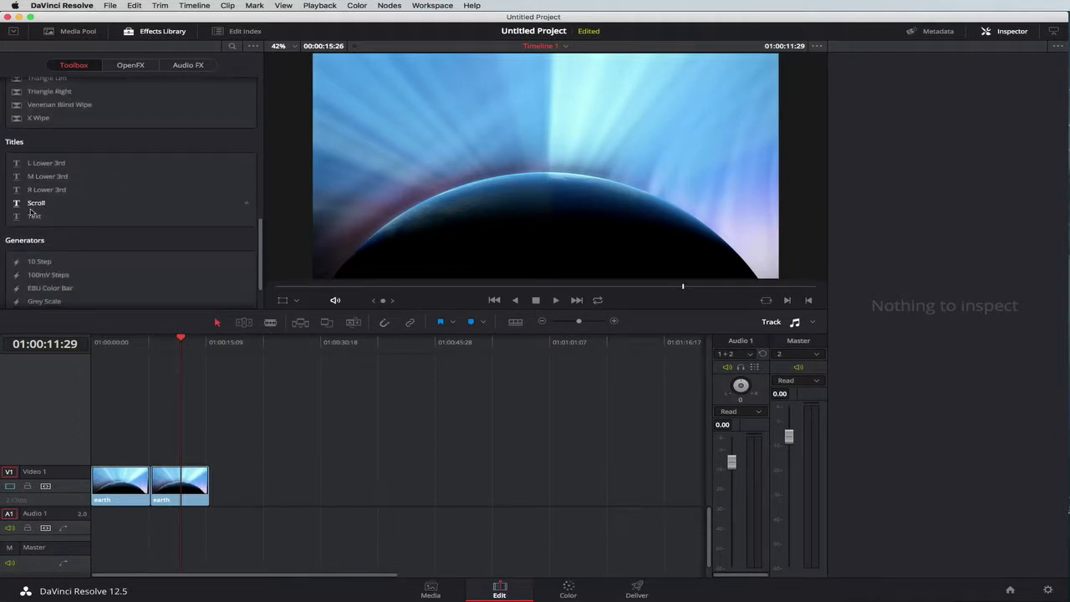
scroll(165, 208, down, 3)
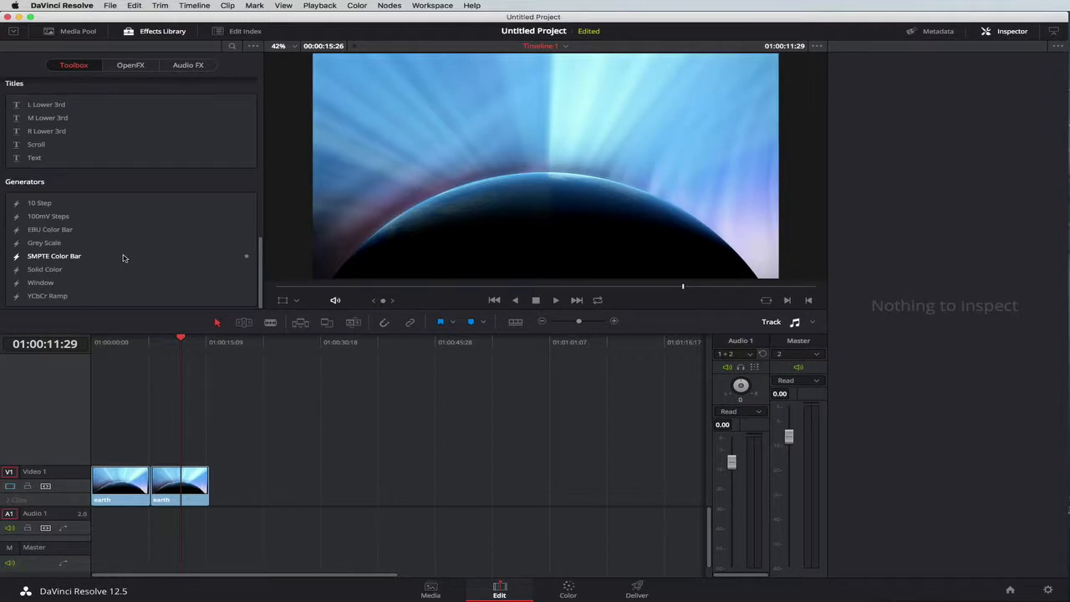
scroll(123, 257, up, 6)
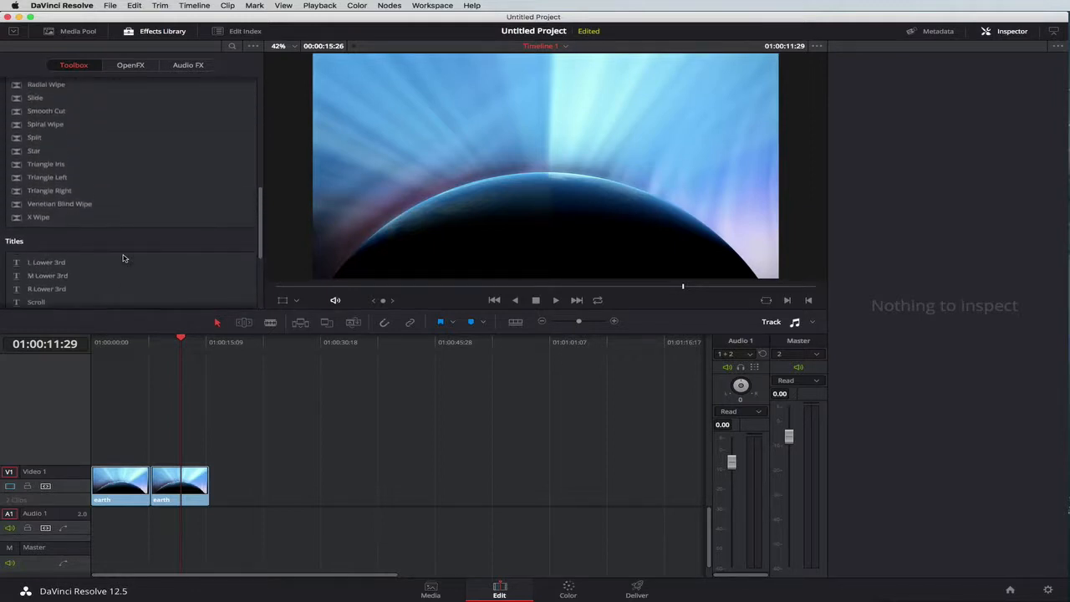
scroll(123, 257, up, 10)
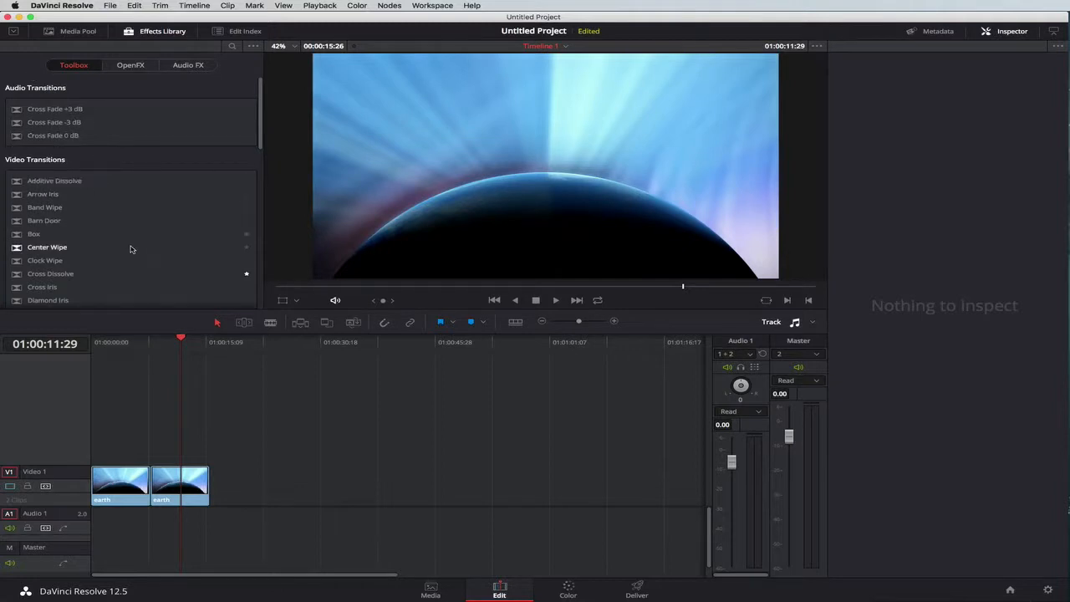
scroll(130, 249, down, 15)
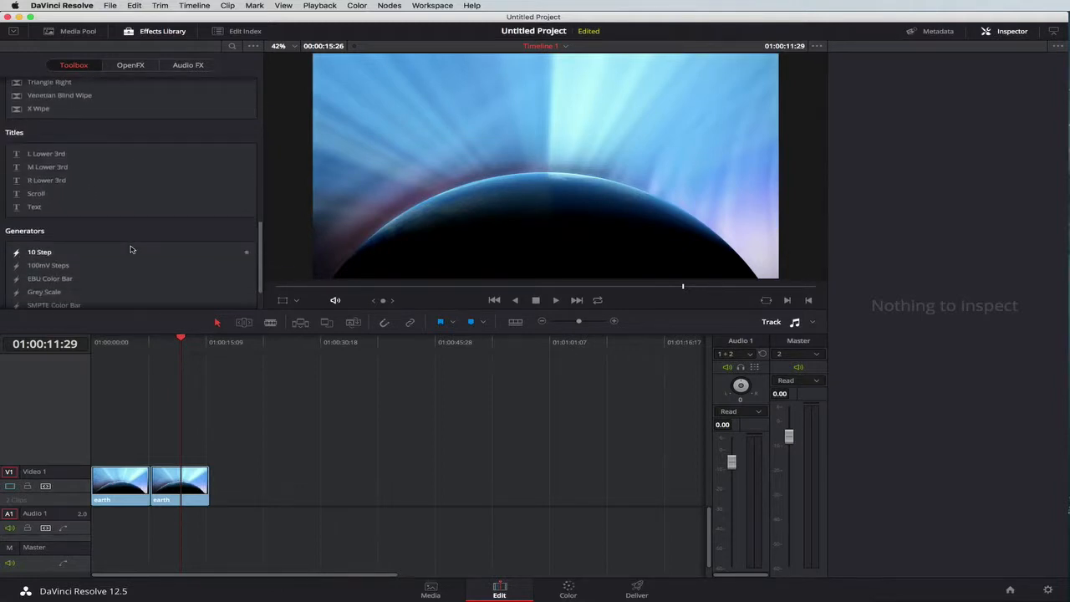
- Add a Text title above the first earth clip at the timeline start and move the playhead over it
click(34, 209)
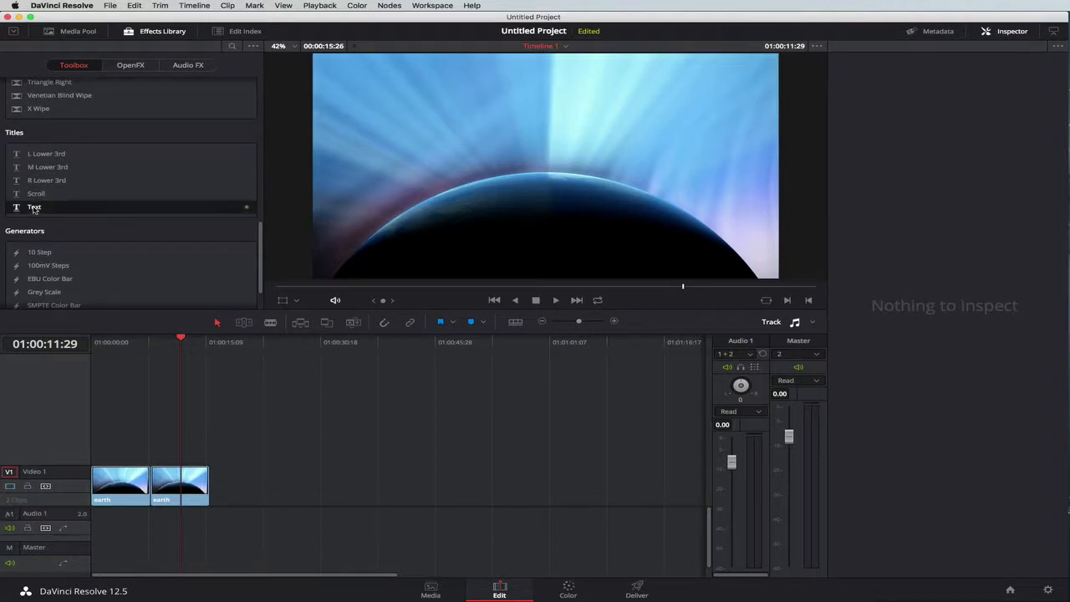
drag(33, 209, 89, 452)
click(127, 340)
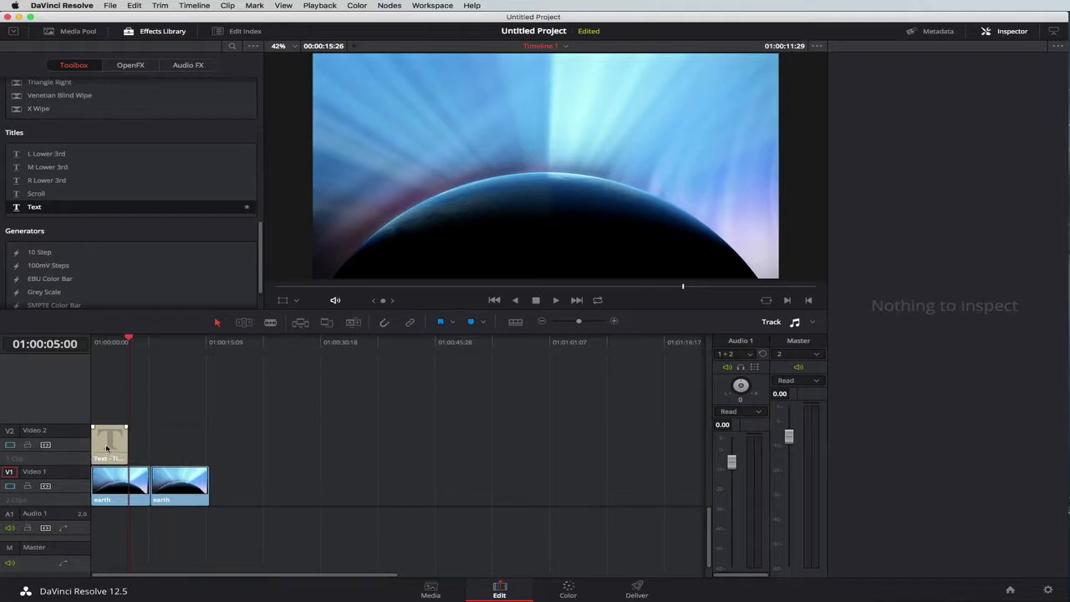
drag(130, 342, 106, 345)
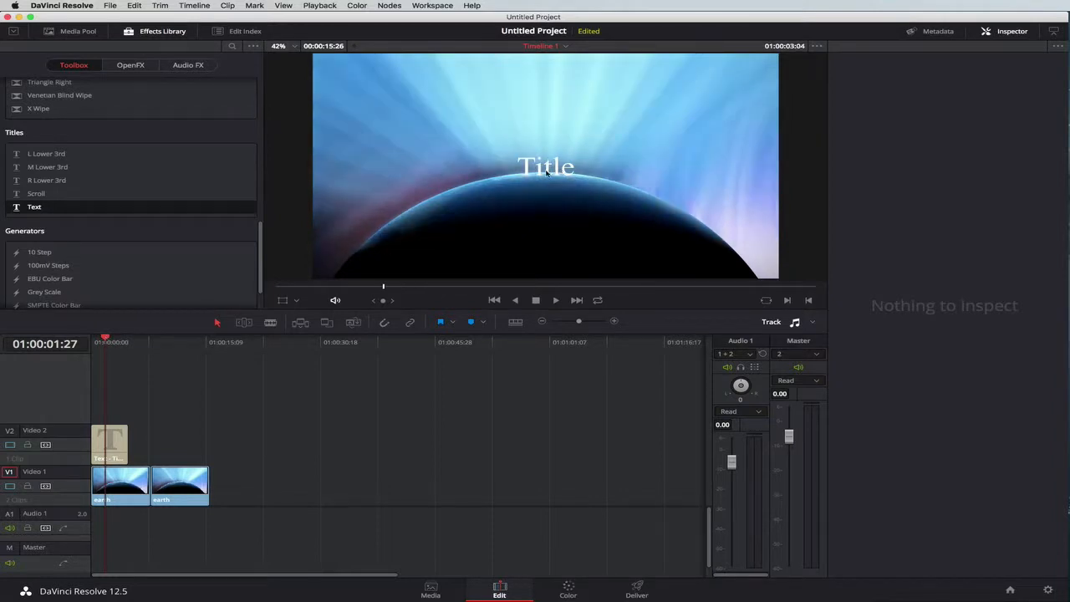
- Move the title text up above the planet, to about position X 970, Y 825
click(109, 445)
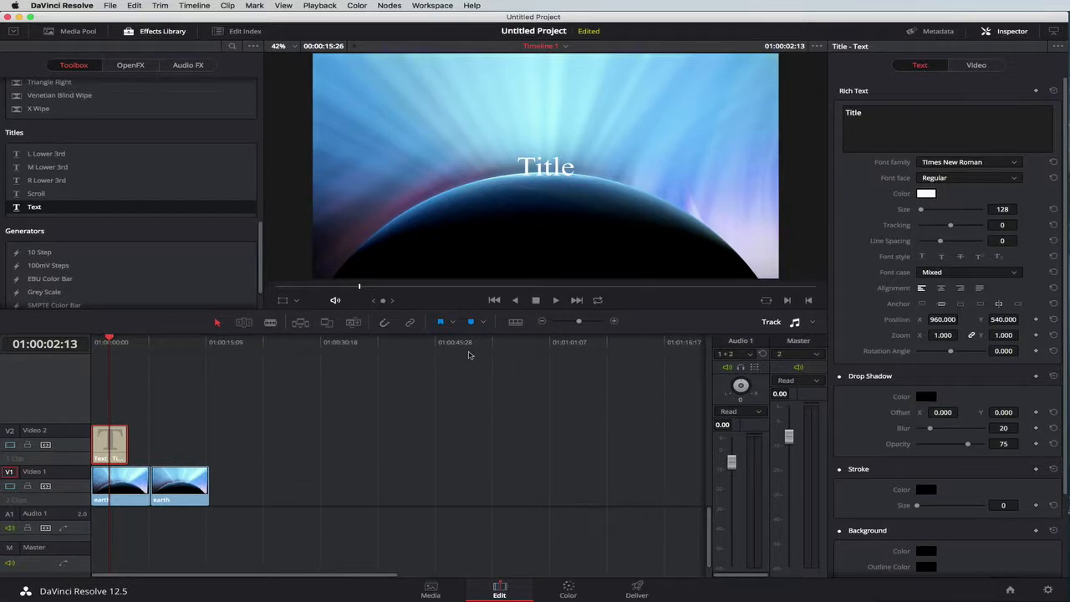
click(550, 165)
drag(557, 162, 559, 102)
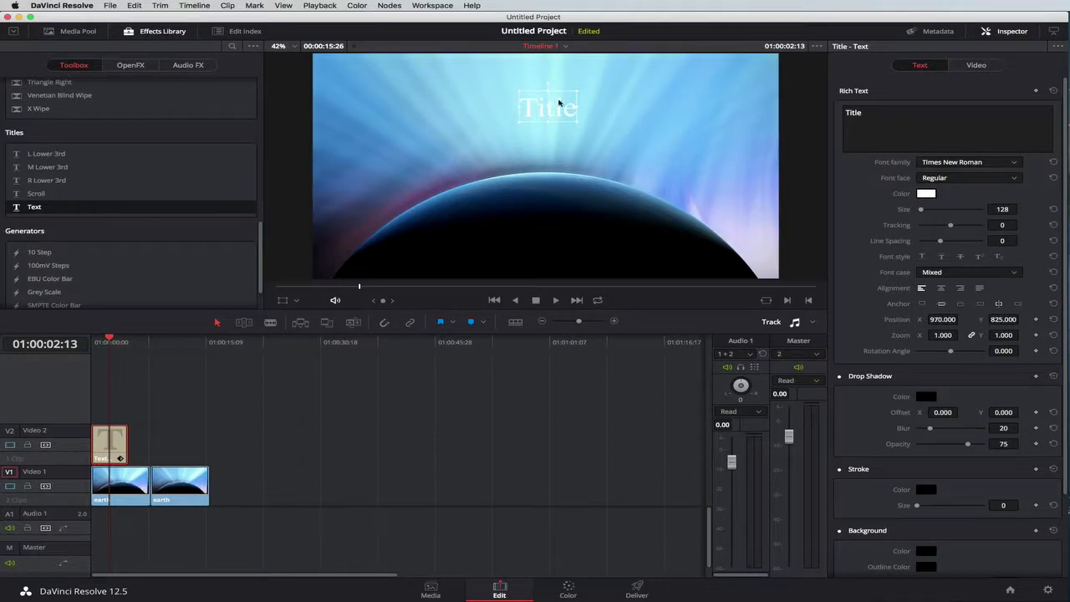
- Set the title's text color to Black from the Apple color palette
click(926, 194)
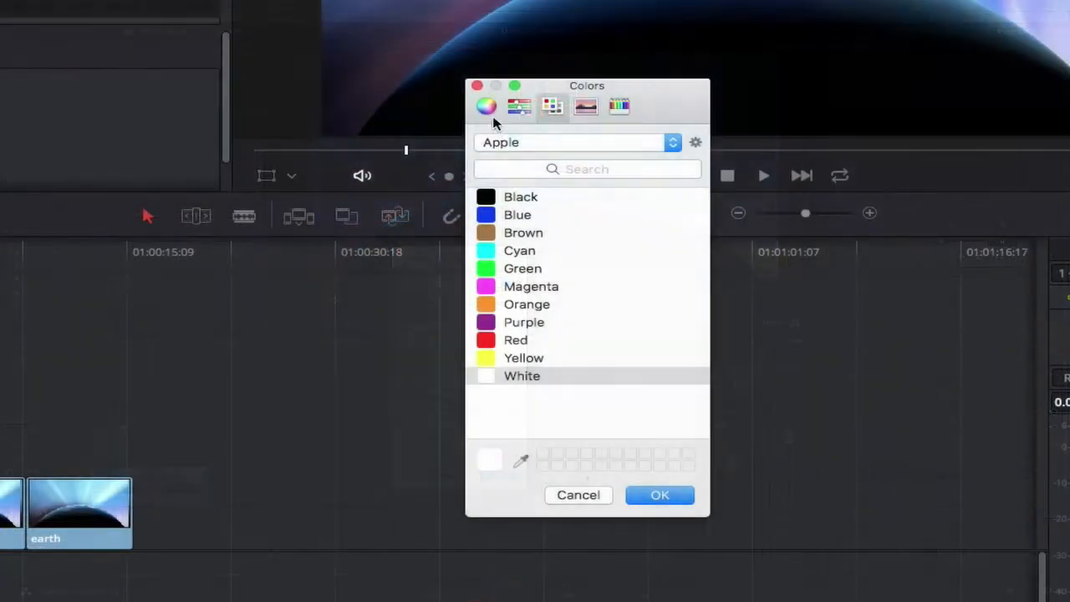
click(485, 105)
click(518, 106)
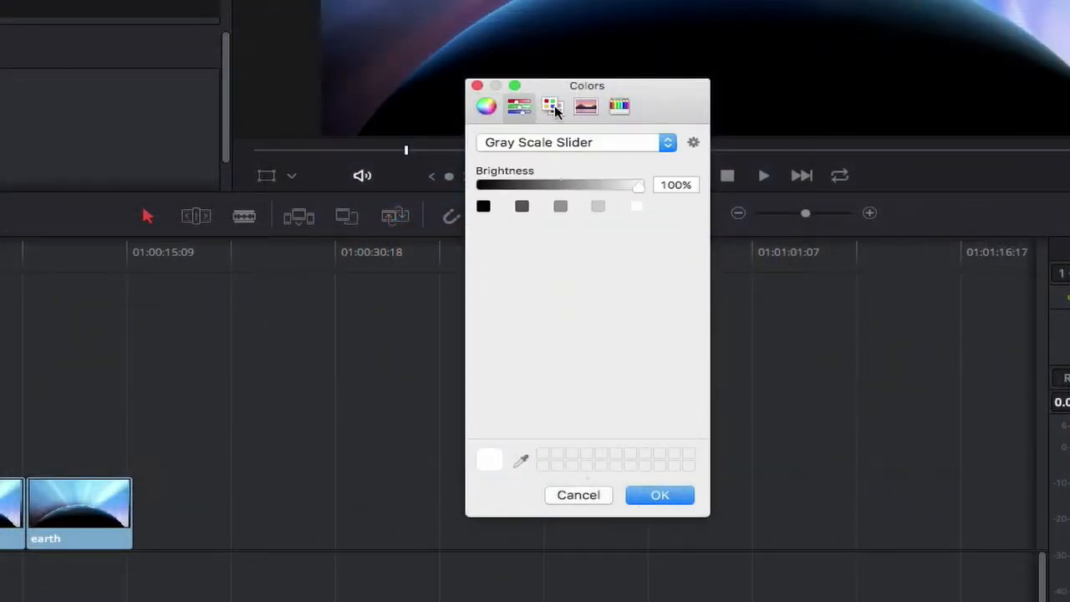
click(554, 109)
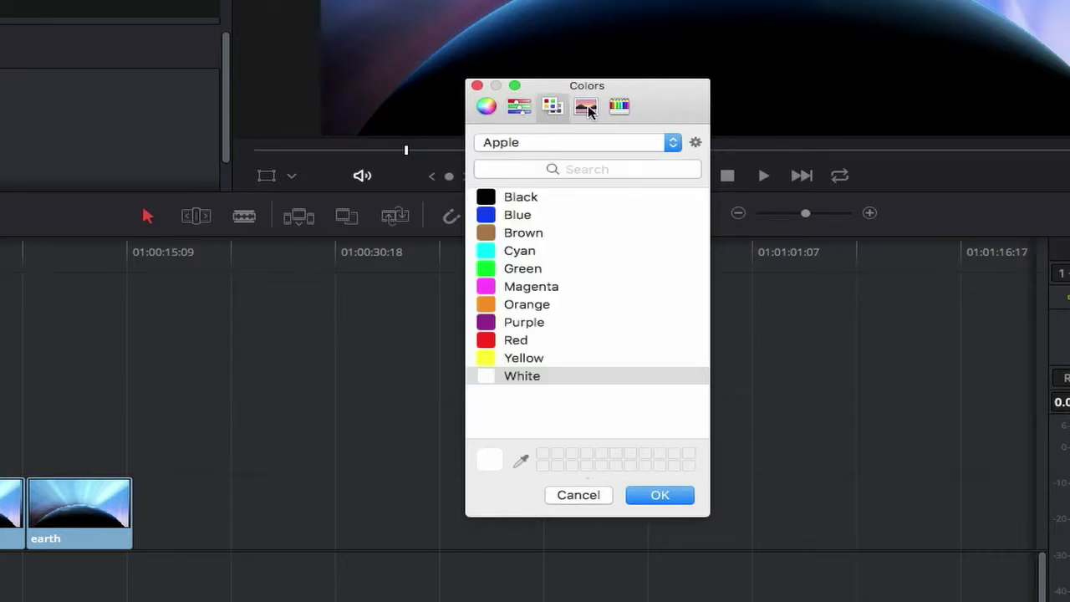
click(489, 202)
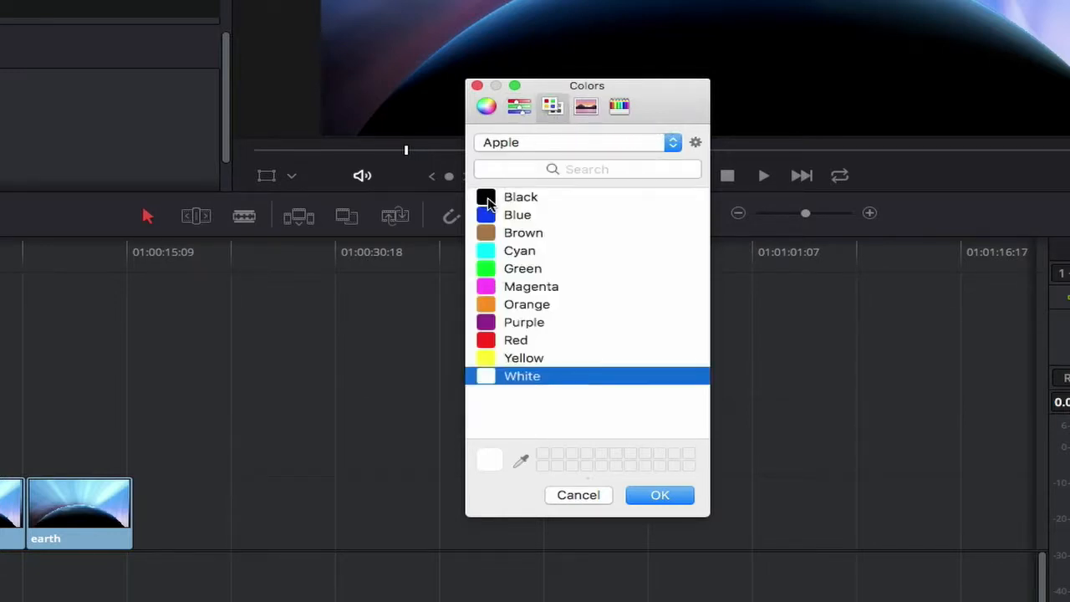
click(489, 201)
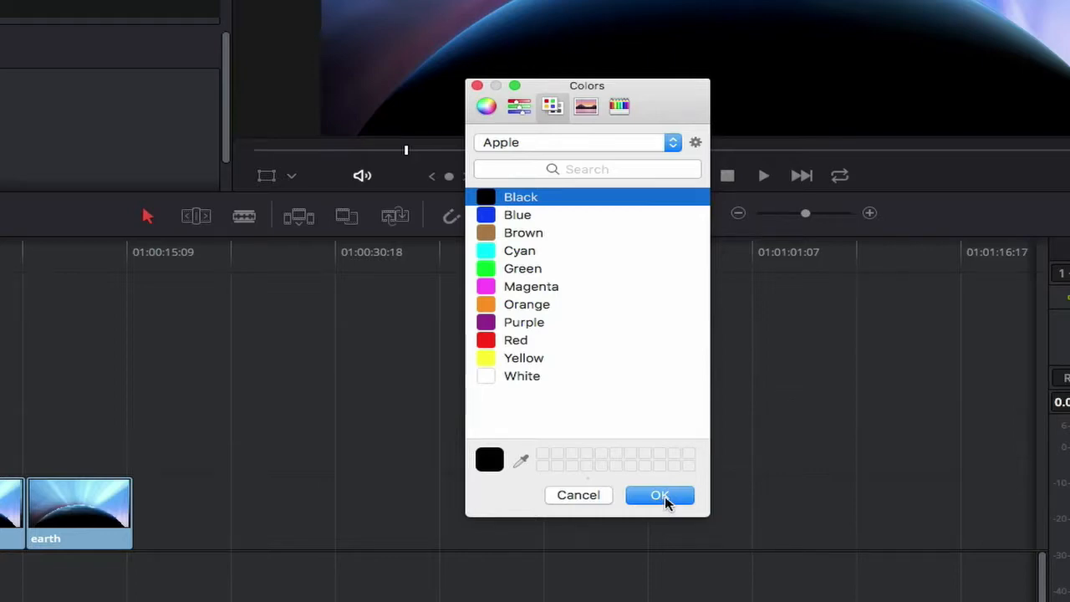
click(659, 495)
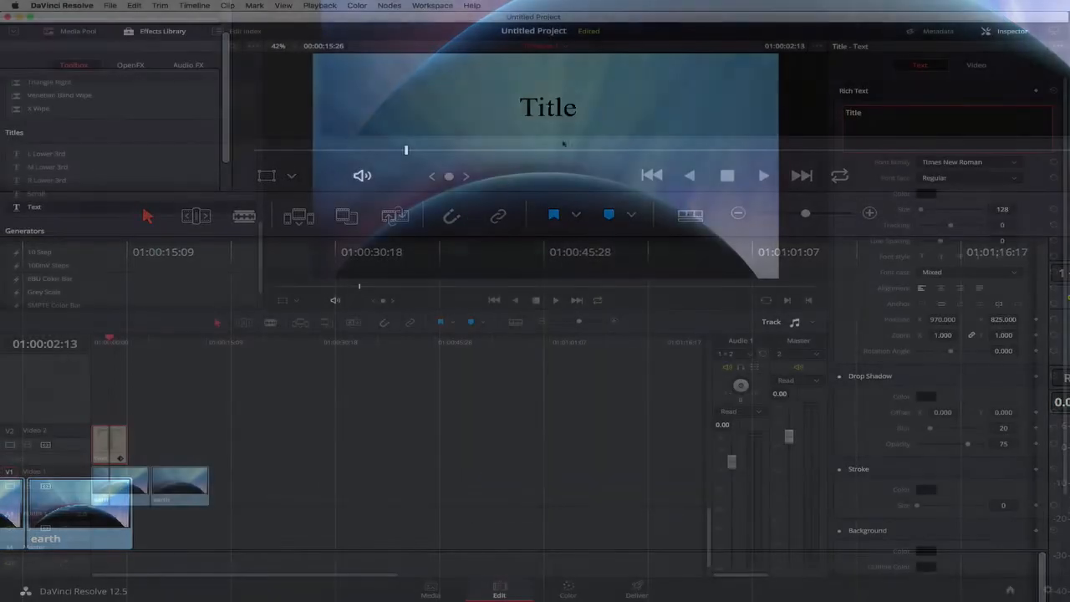
- Change the title text to "DaVinci Resolve 12.5" and move it up near the frame's upper edge, to about position X 960, Y 972
double_click(854, 114)
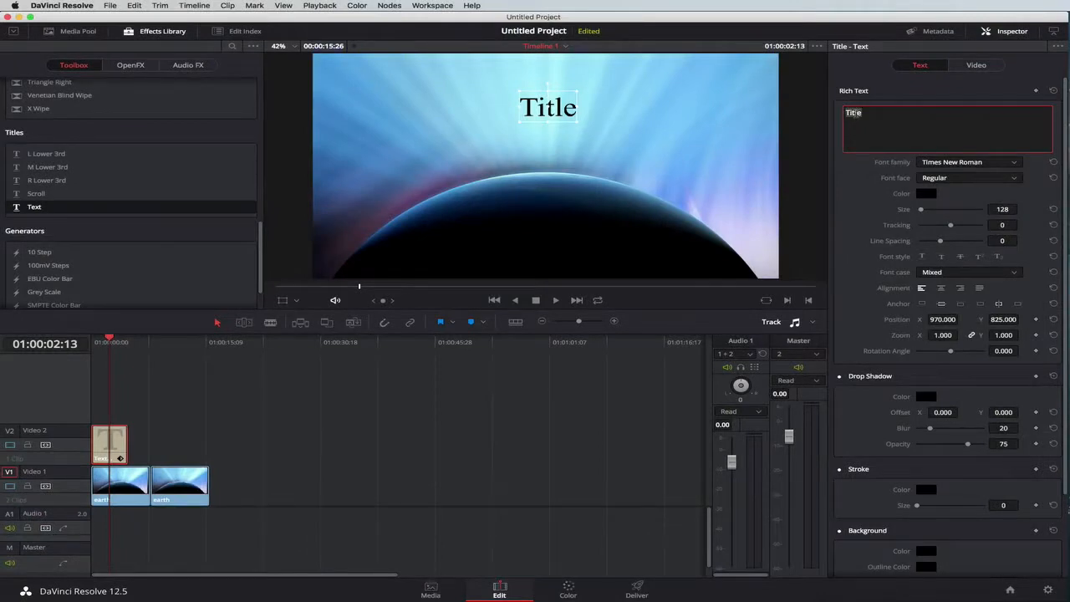
text(Dav)
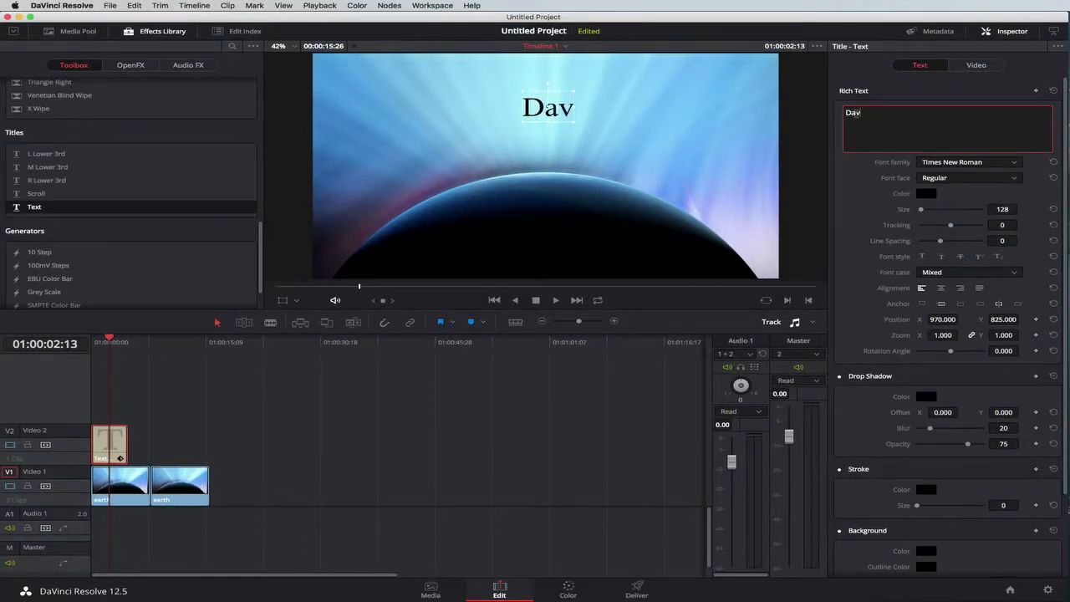
key(BackSpace)
text(Vinci)
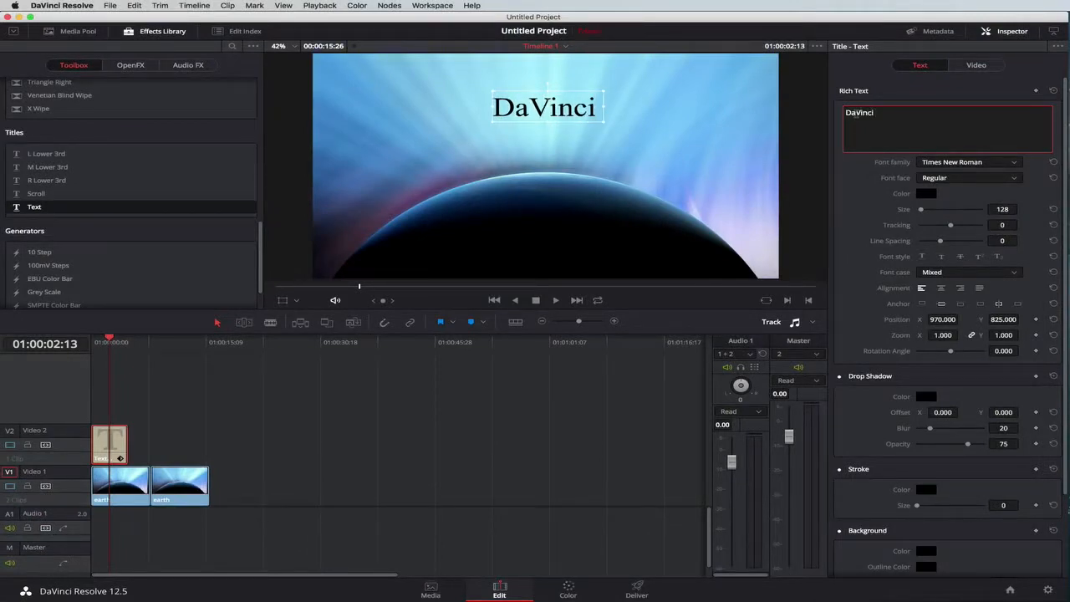
text( Resolve)
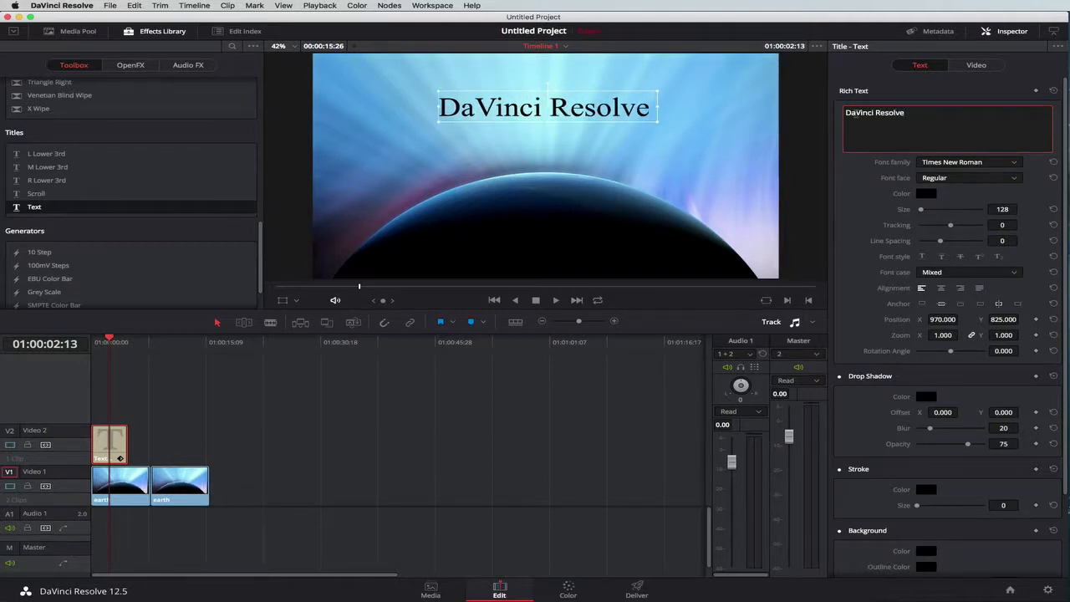
text( 12.)
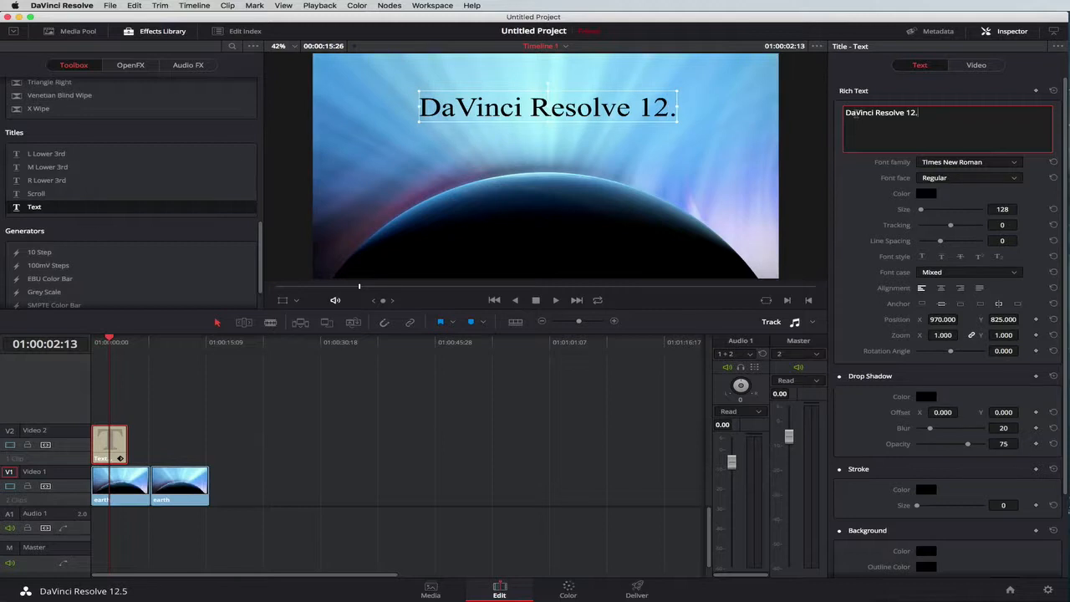
text(5)
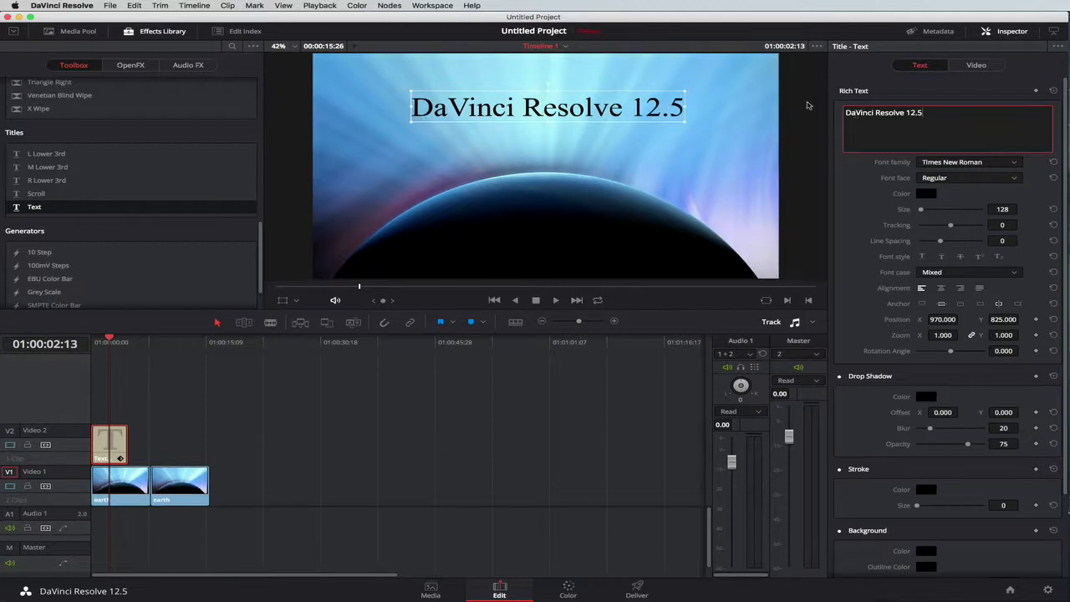
drag(612, 121, 607, 98)
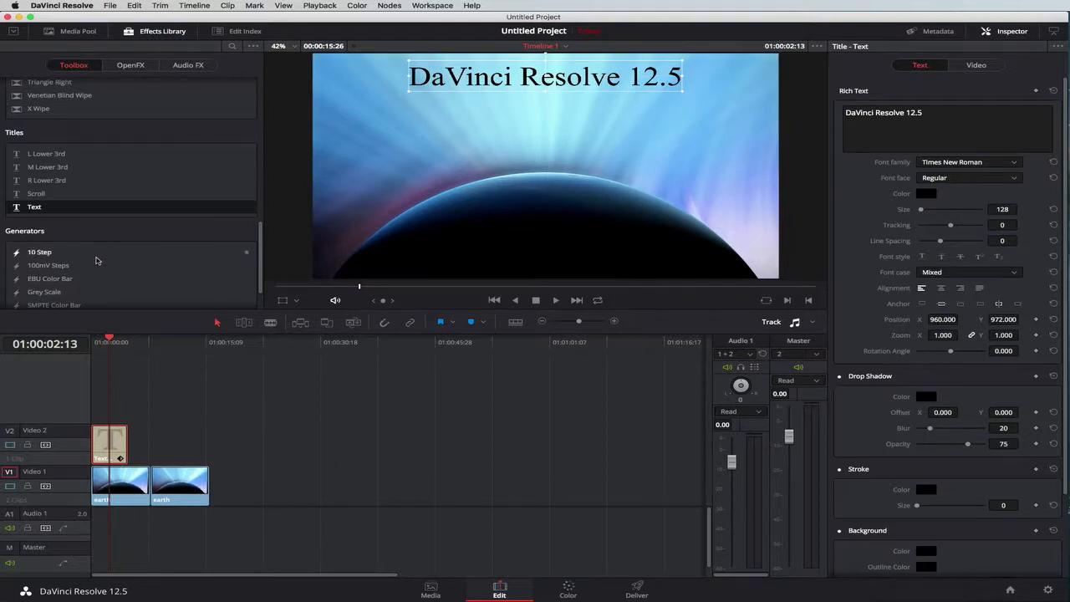
- Add a Cross Dissolve transition to both the start and the end of the text title clip on Video 2
scroll(91, 152, up, 10)
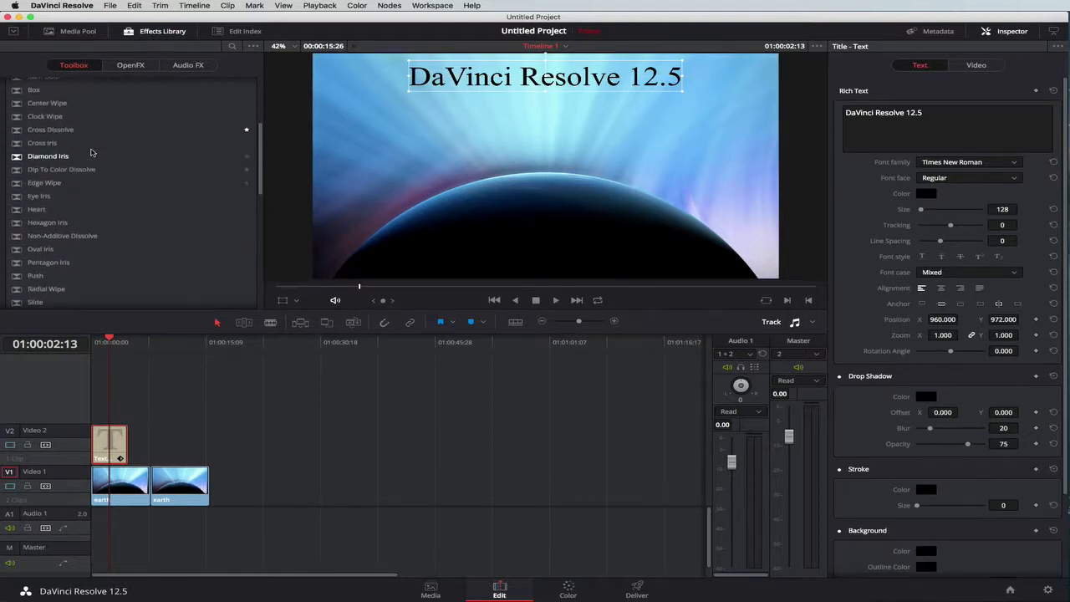
drag(77, 142, 269, 141)
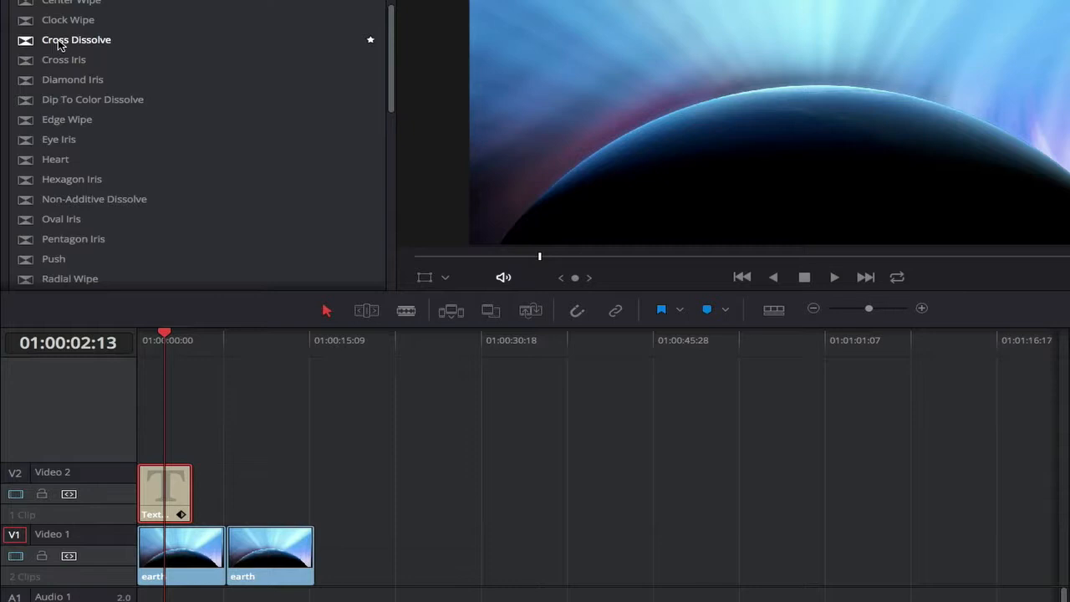
drag(58, 45, 142, 490)
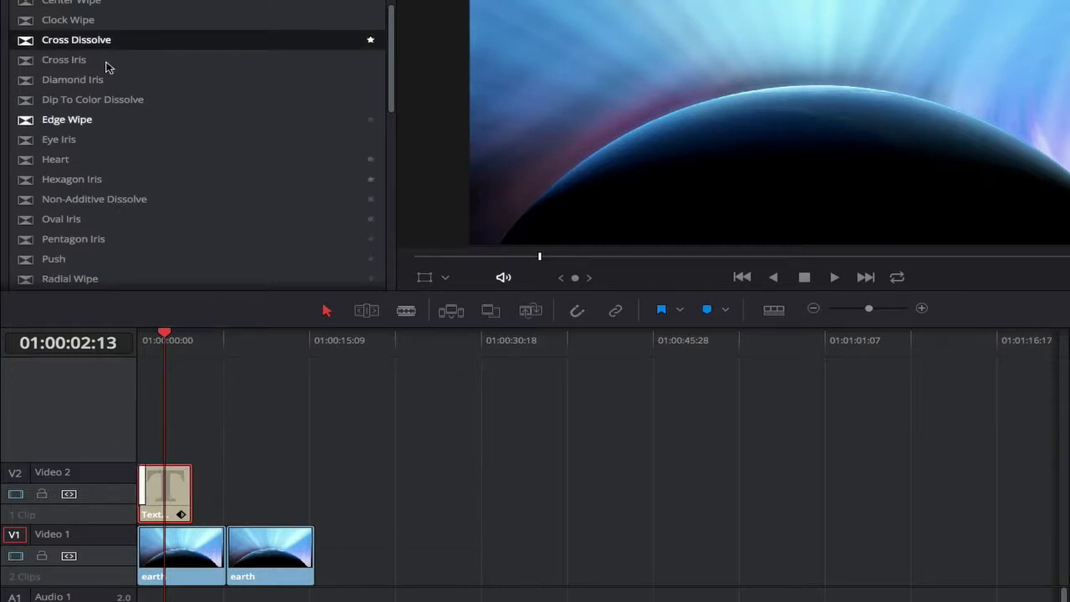
drag(62, 40, 190, 493)
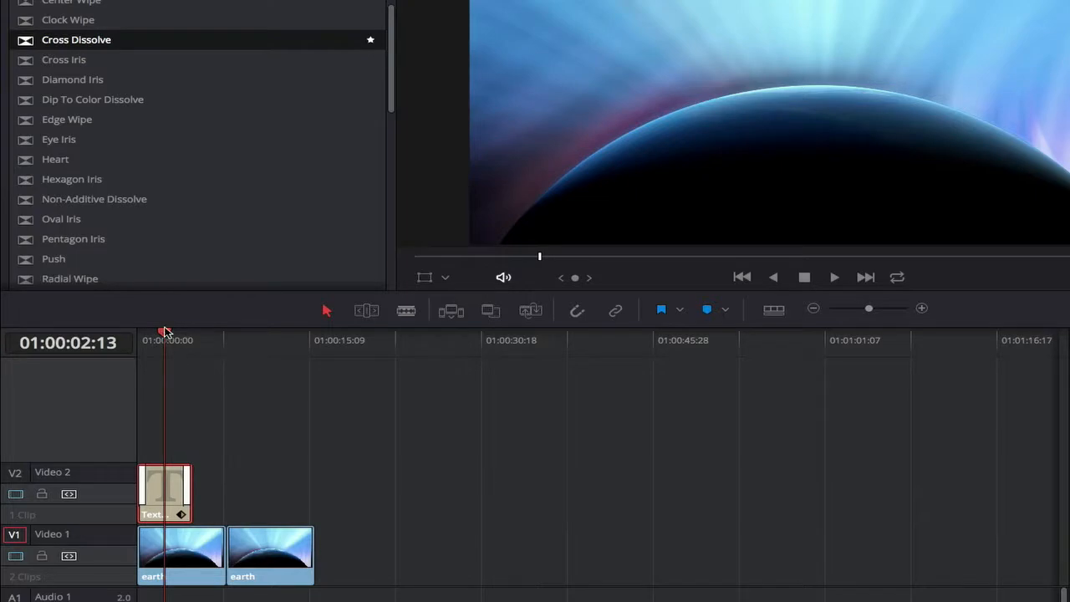
- Play the title's fade-in from the timeline start and extend the text title clip to the end of the second earth clip
drag(165, 332, 138, 332)
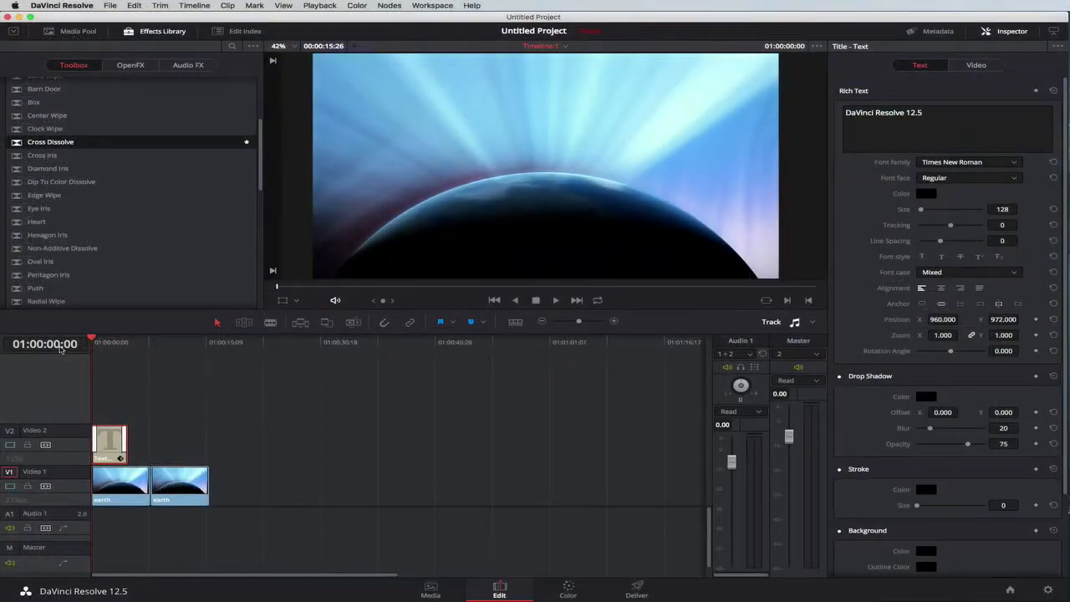
key(space)
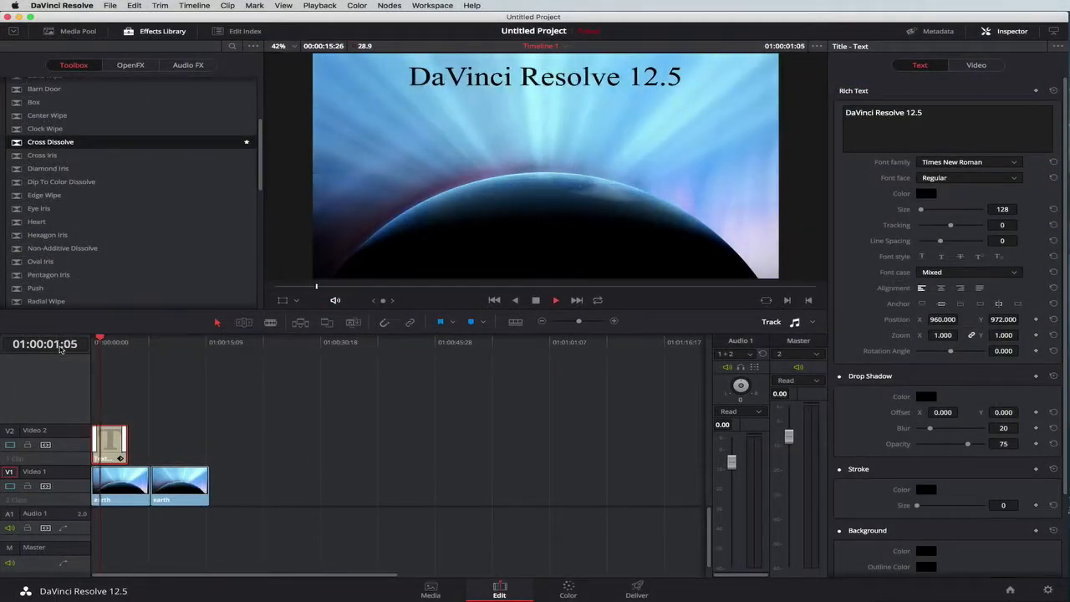
key(space)
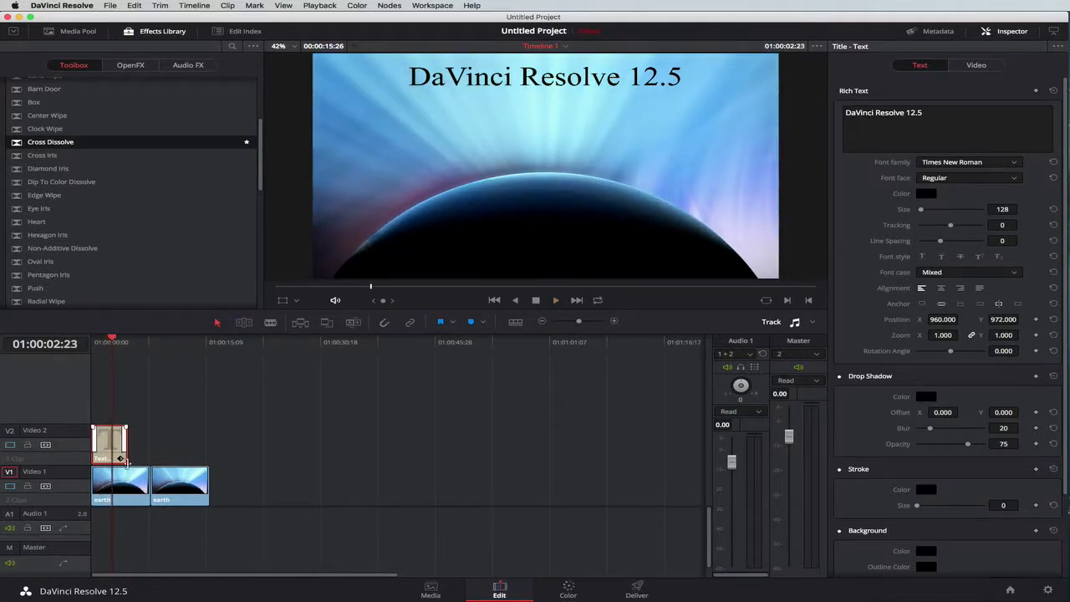
drag(127, 448, 214, 443)
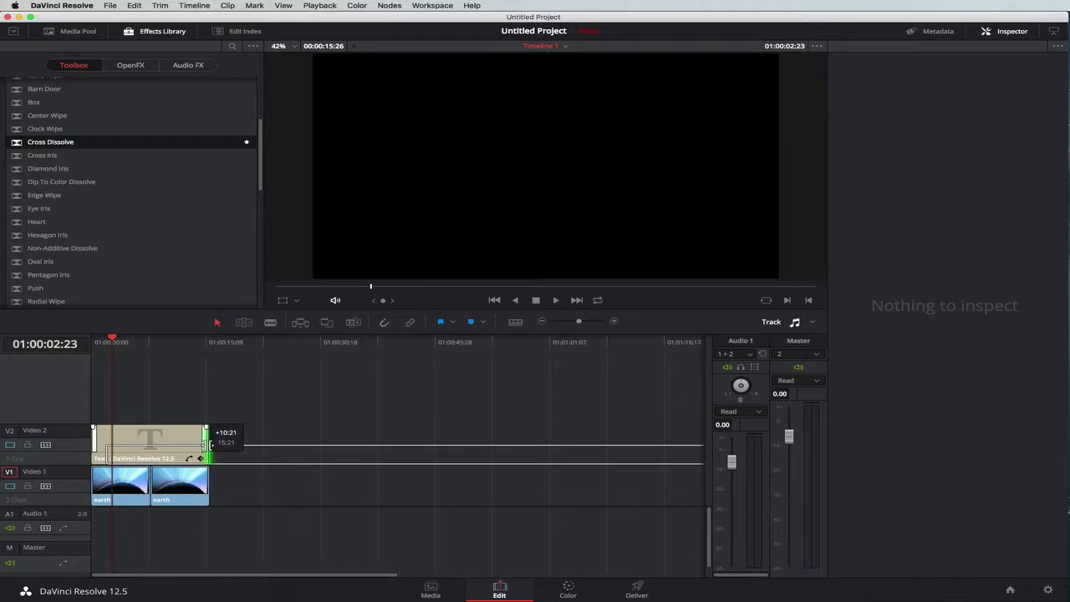
drag(209, 444, 211, 445)
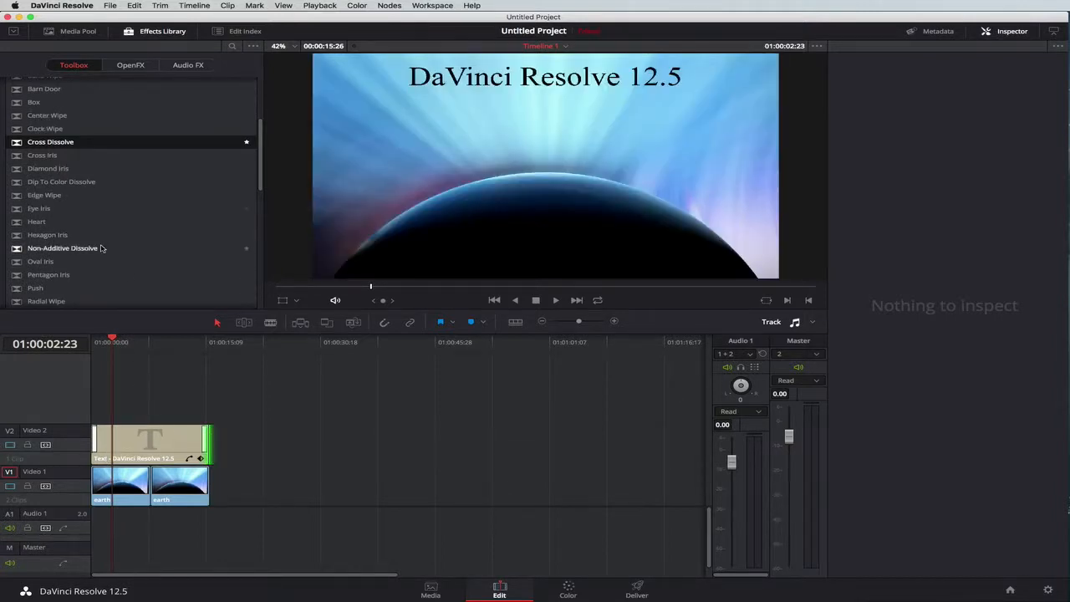
- Add a Scroll title on a new track above the text title, extend it almost to the second earth clip's end, and scrub through it
scroll(101, 248, down, 5)
scroll(102, 247, down, 3)
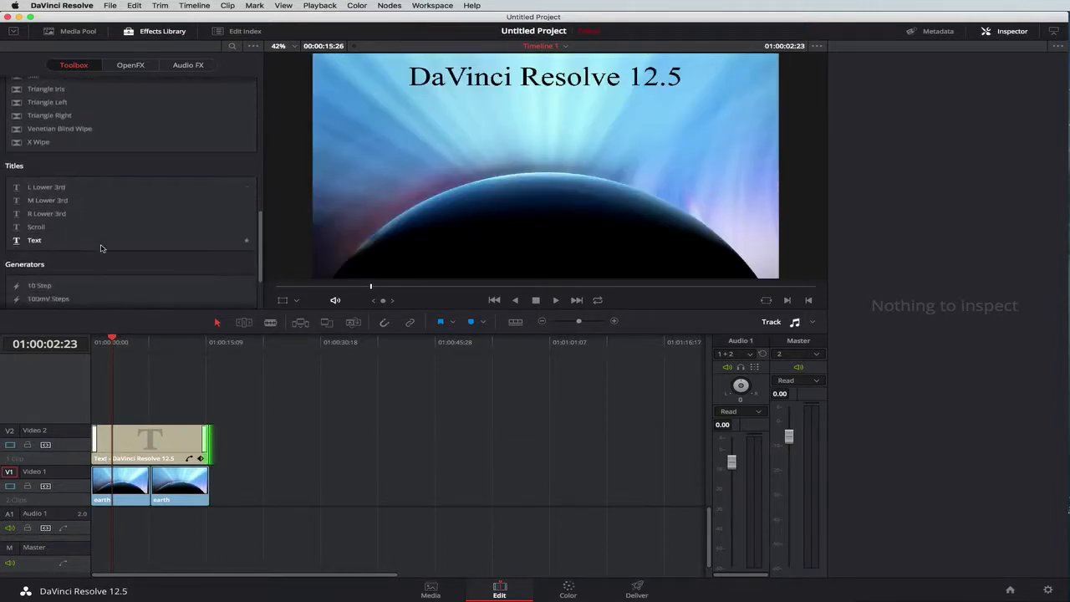
click(36, 229)
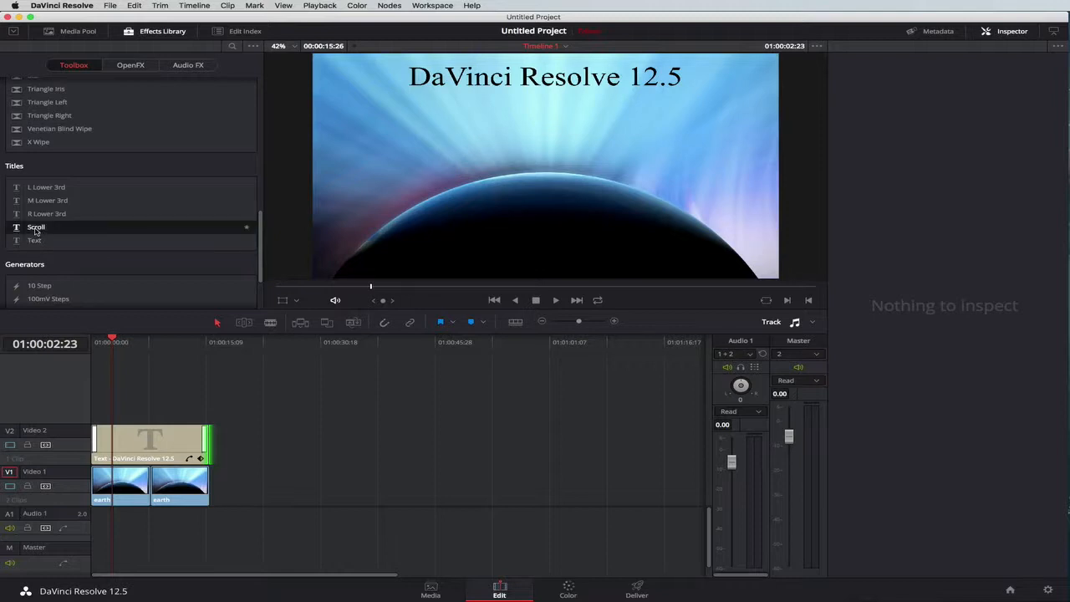
drag(36, 231, 104, 413)
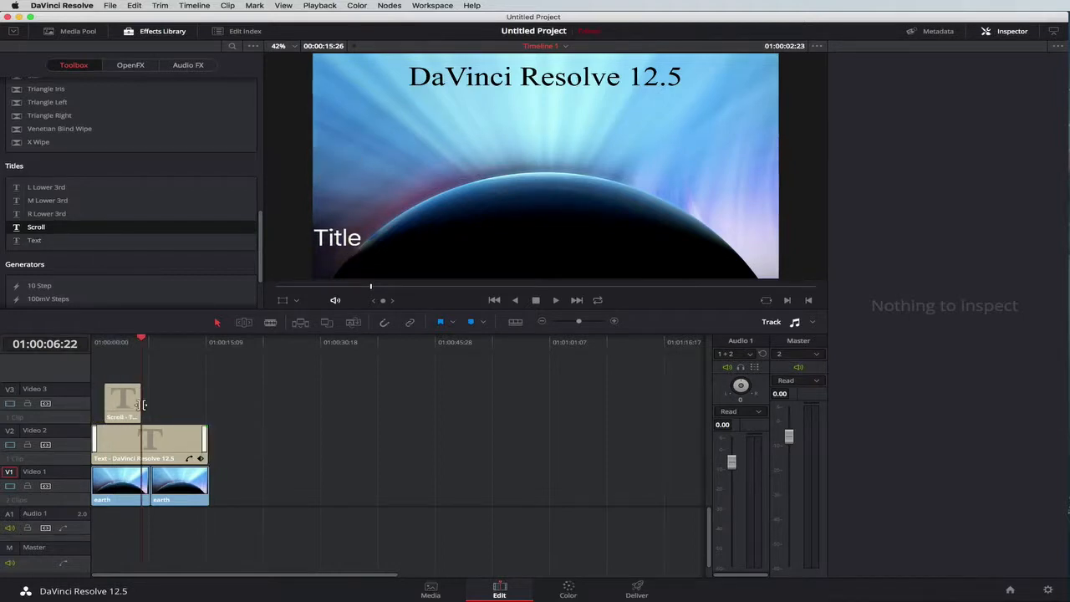
drag(141, 409, 199, 405)
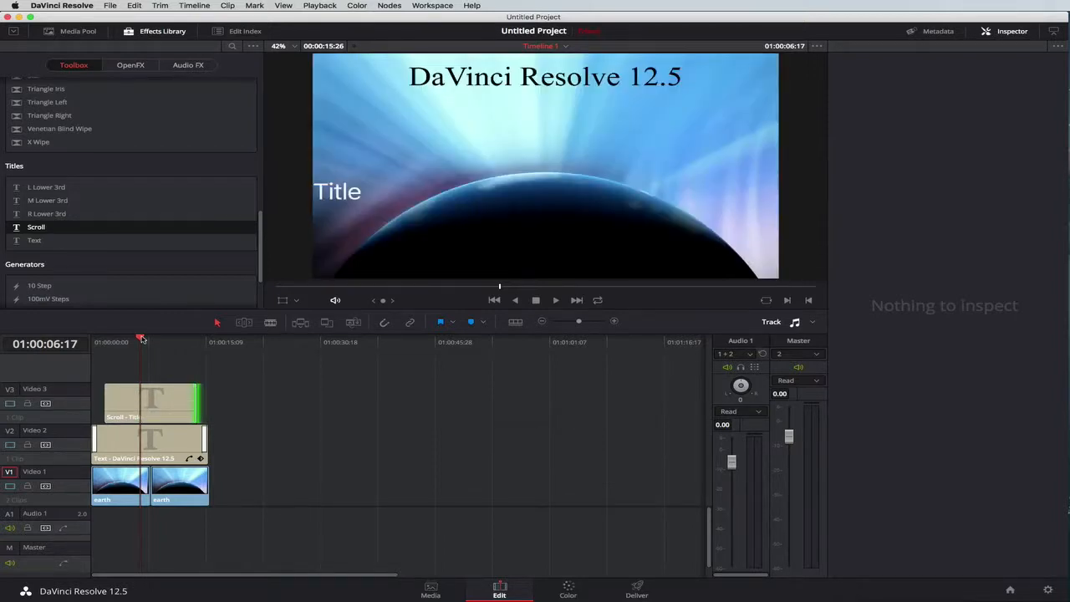
drag(142, 337, 190, 338)
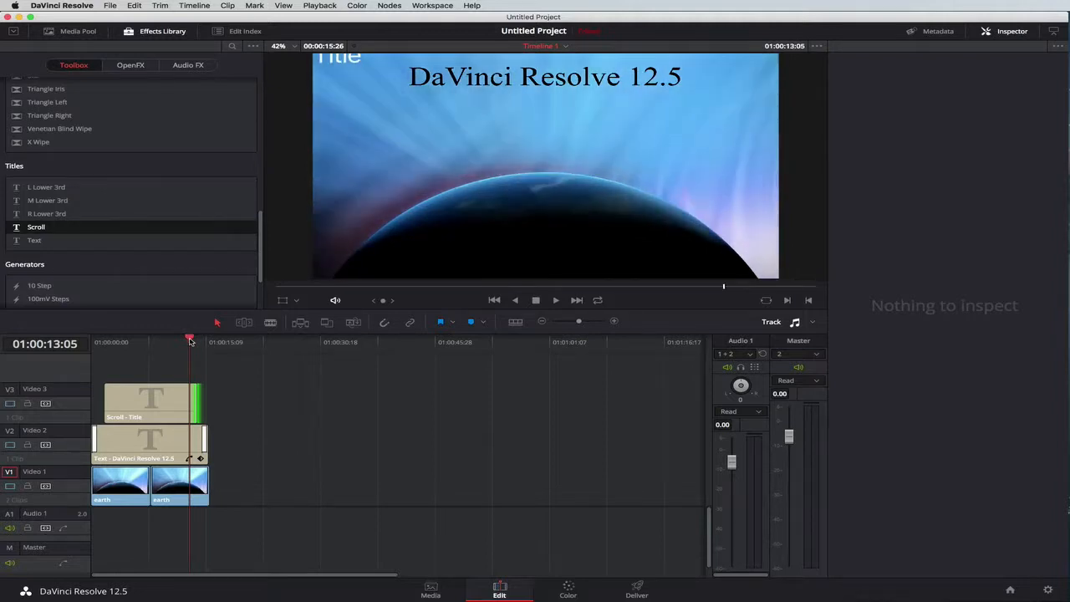
drag(191, 341, 109, 346)
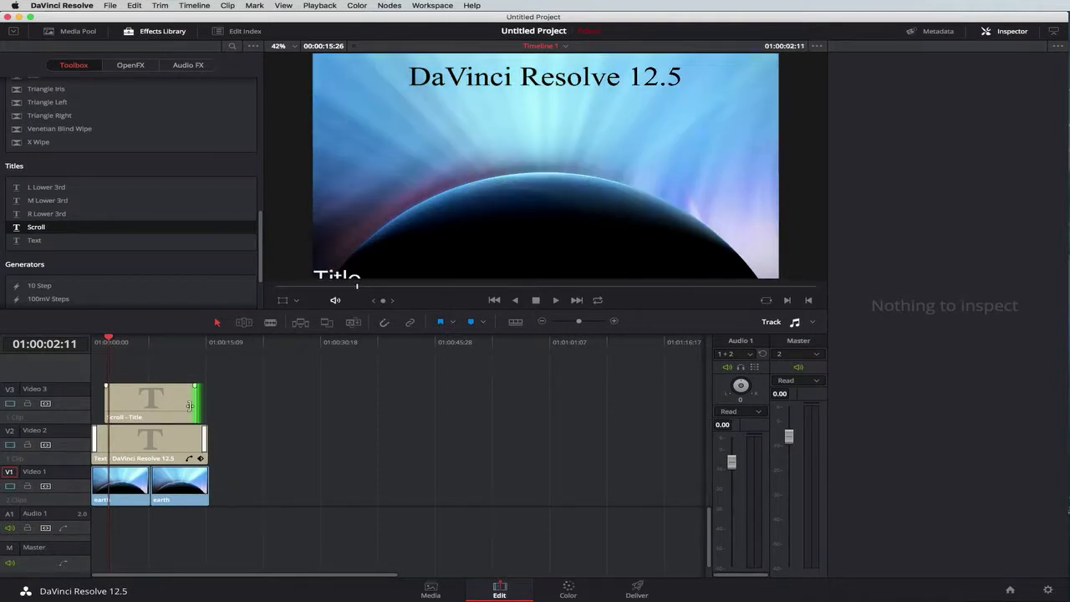
- Enable the viewer's Transform controls for the Scroll title, shrink it to about half the frame width and place it centrally below the heading
click(142, 408)
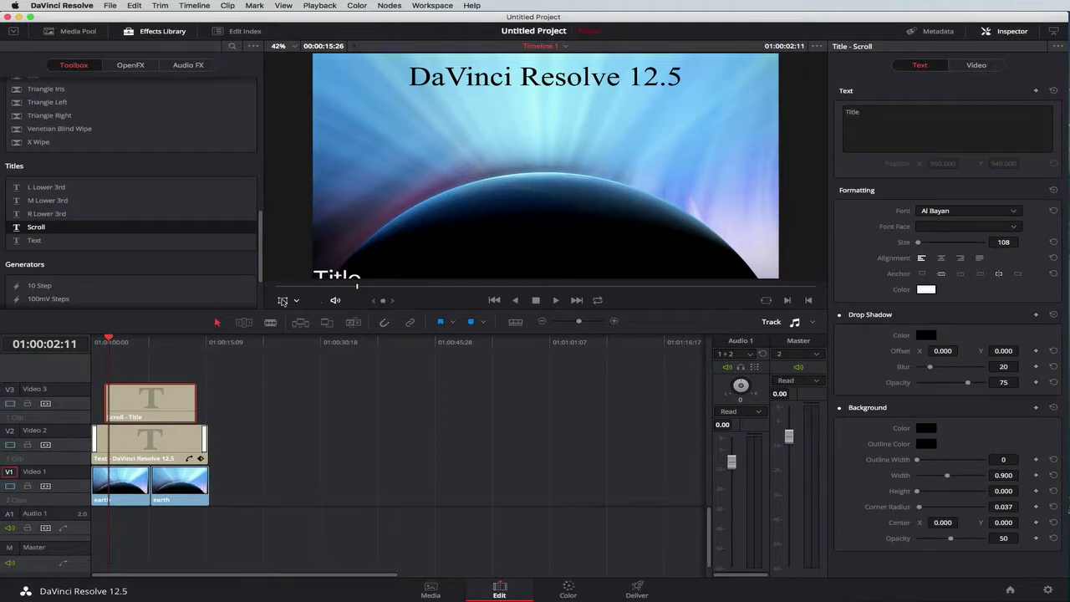
click(283, 301)
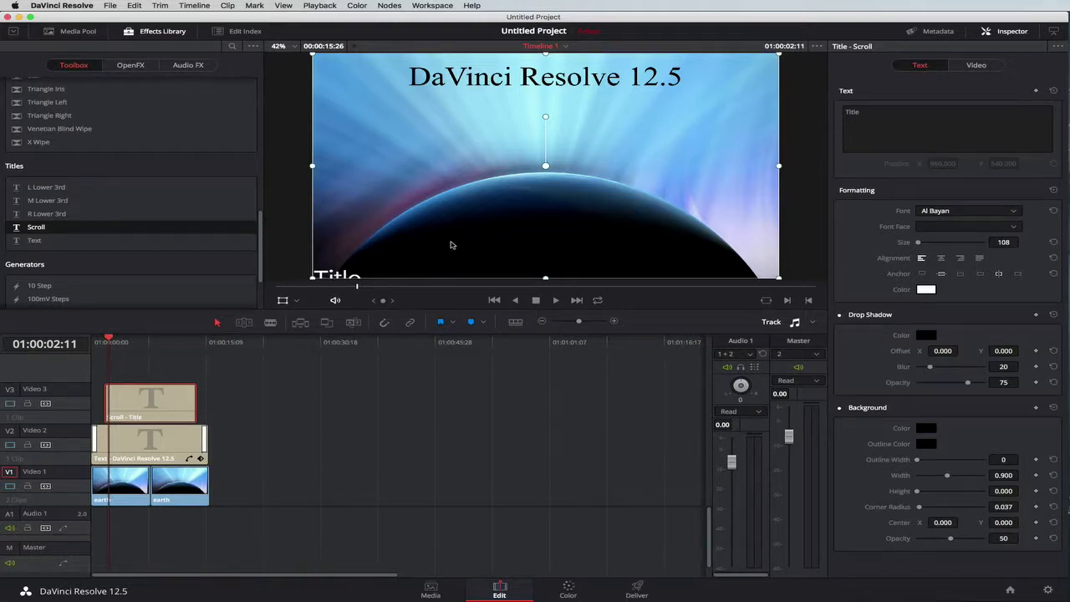
drag(450, 245, 497, 203)
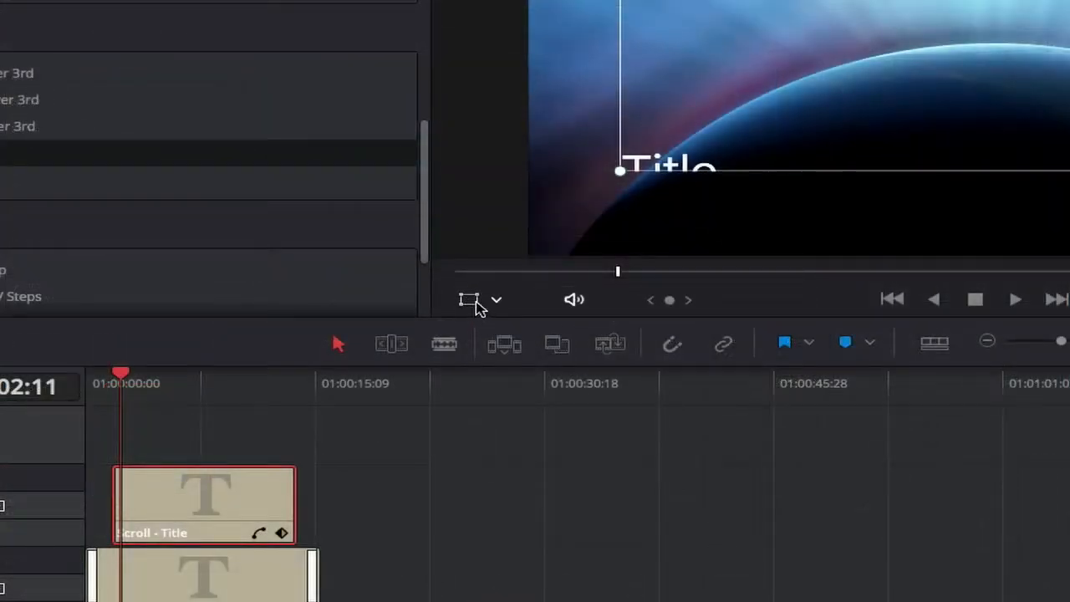
click(495, 301)
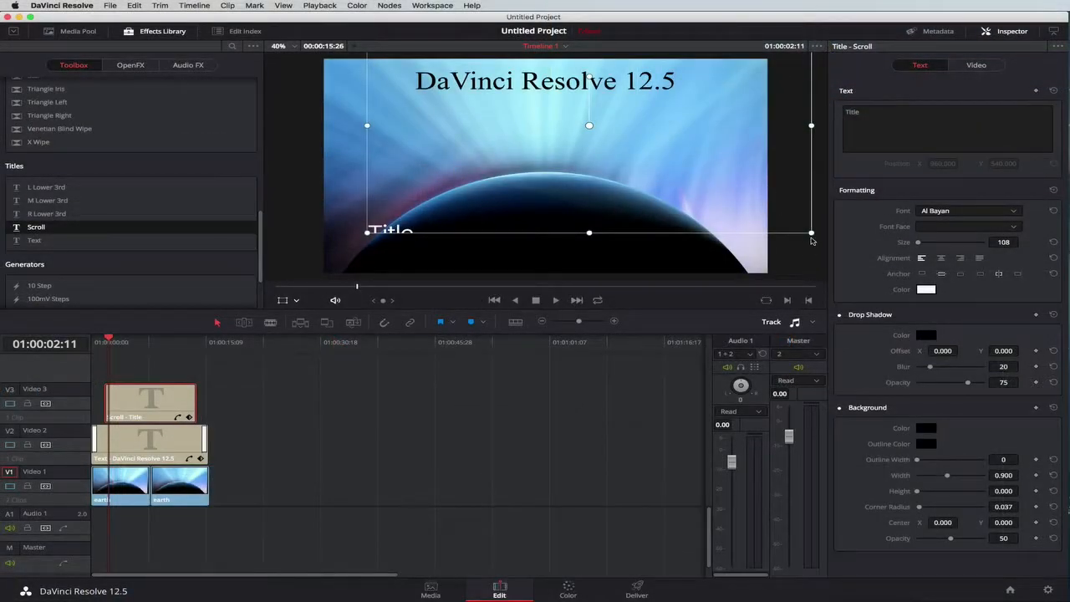
drag(812, 236, 748, 202)
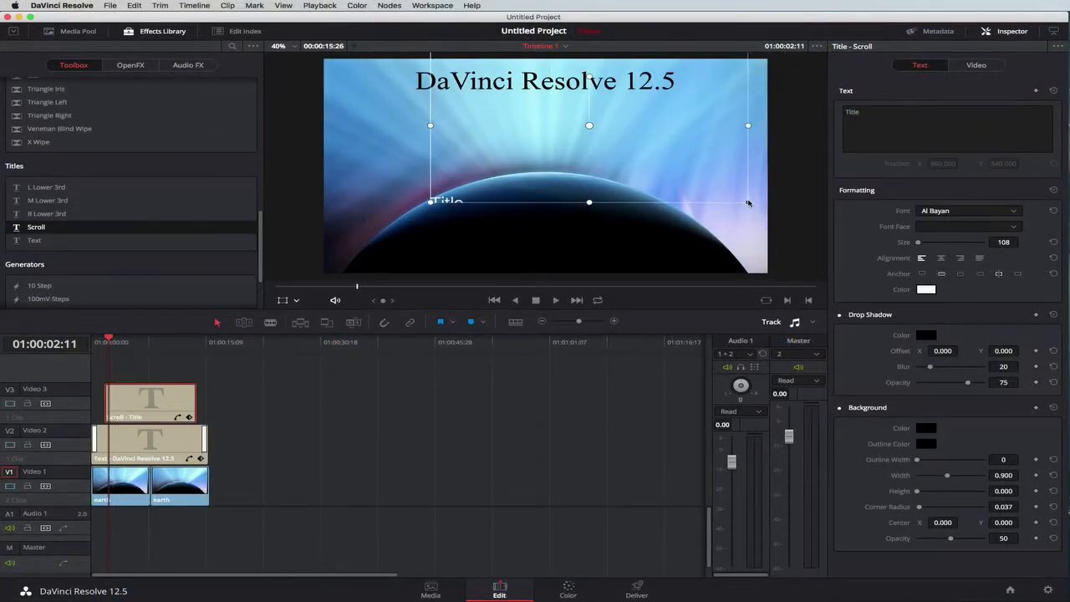
scroll(697, 132, up, 1)
drag(697, 132, 667, 188)
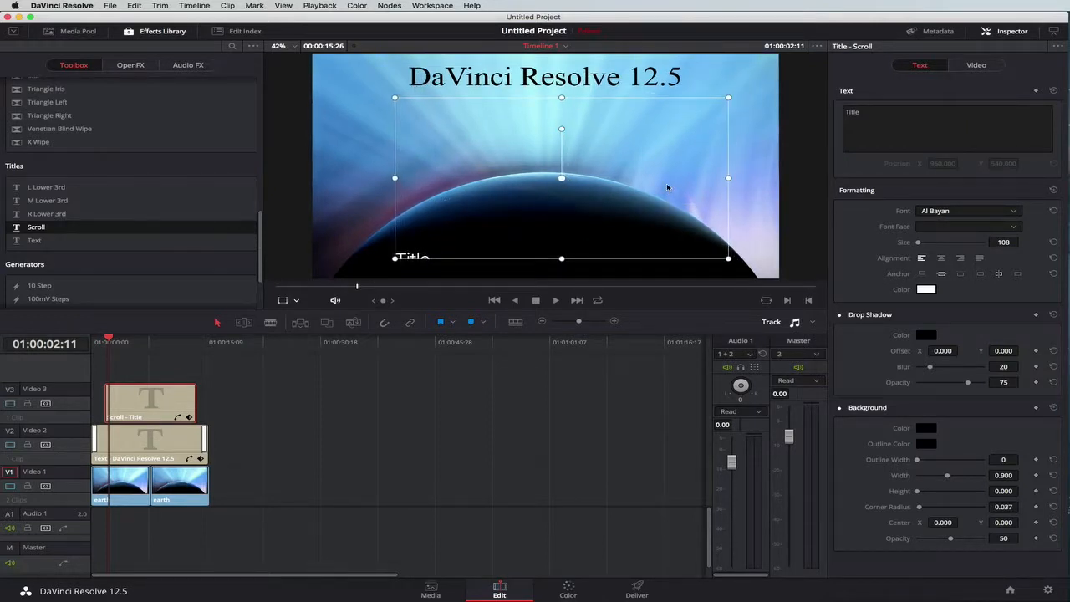
drag(728, 258, 691, 241)
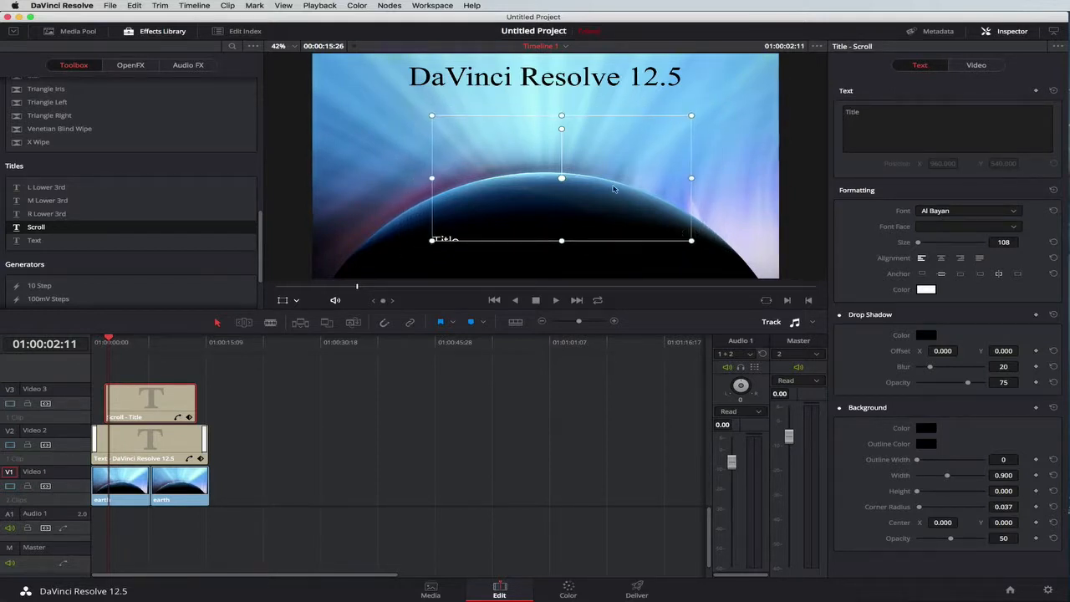
drag(617, 148, 612, 152)
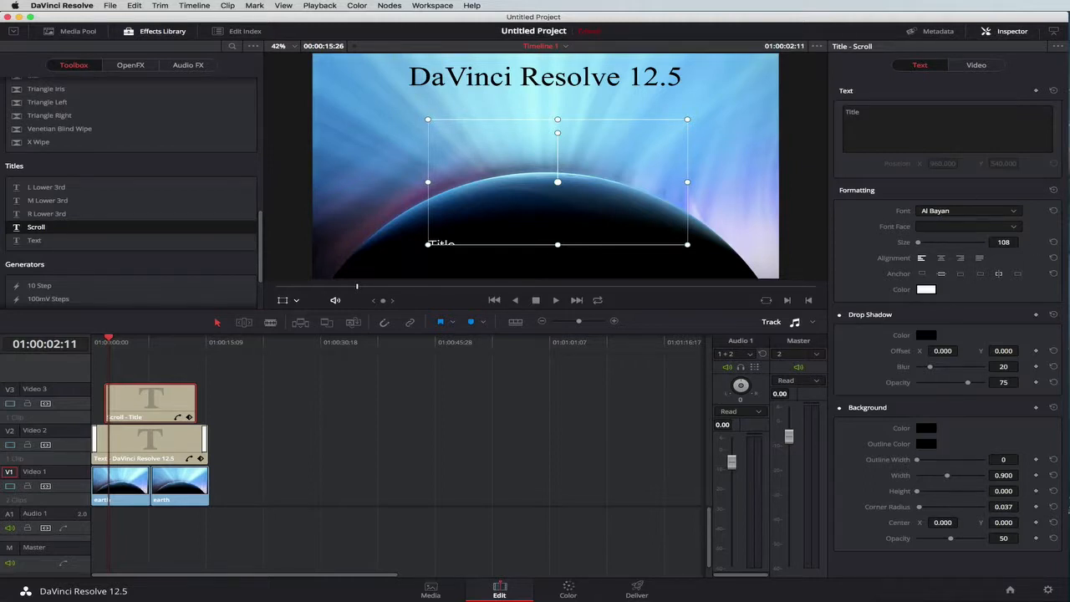
- Replace the Scroll title's text with the TextEdit list: "1. Around the program 2. Import some media 3. Introduction - earth - heading - scroll 4. Free media (videvo - pond 5 - )"
key(super+Tab)
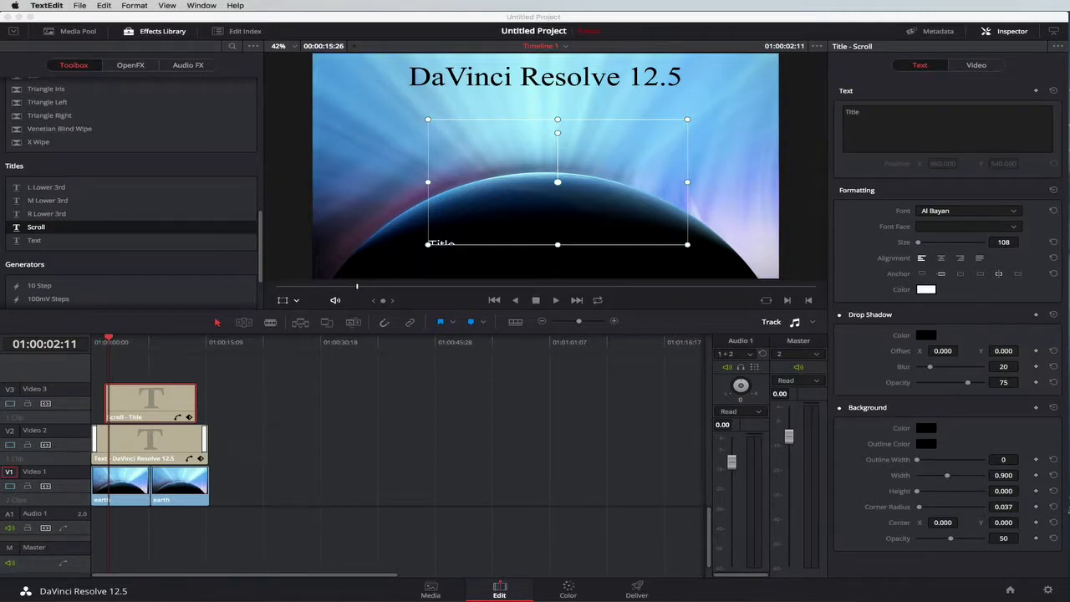
click(853, 112)
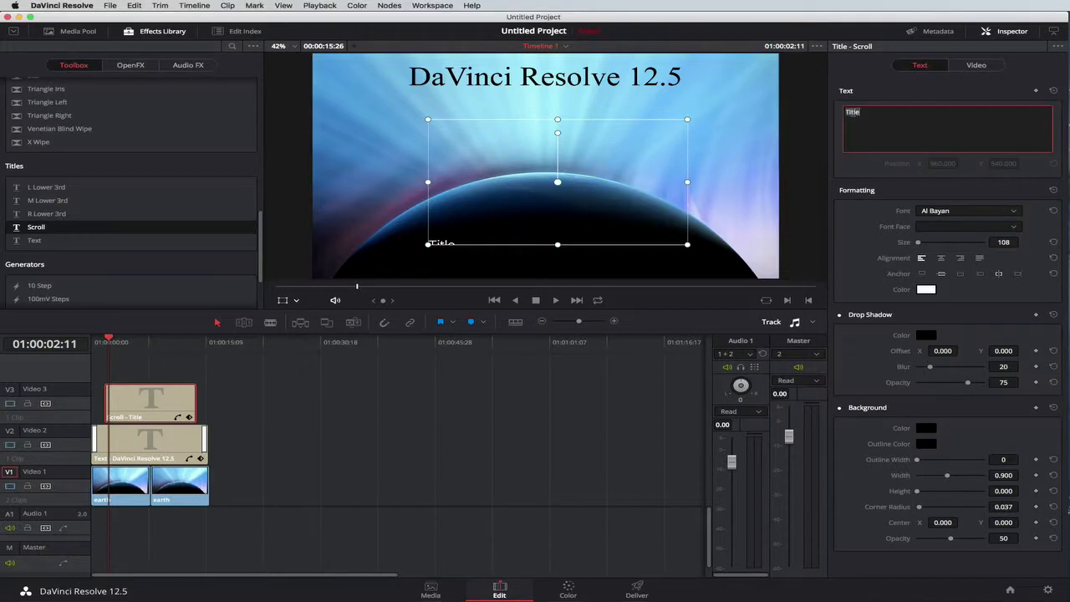
text(1. Around the program 2. Import some media 3. Introduction - earth - heading - scroll 4. Free media (videvo - pond 5 - ))
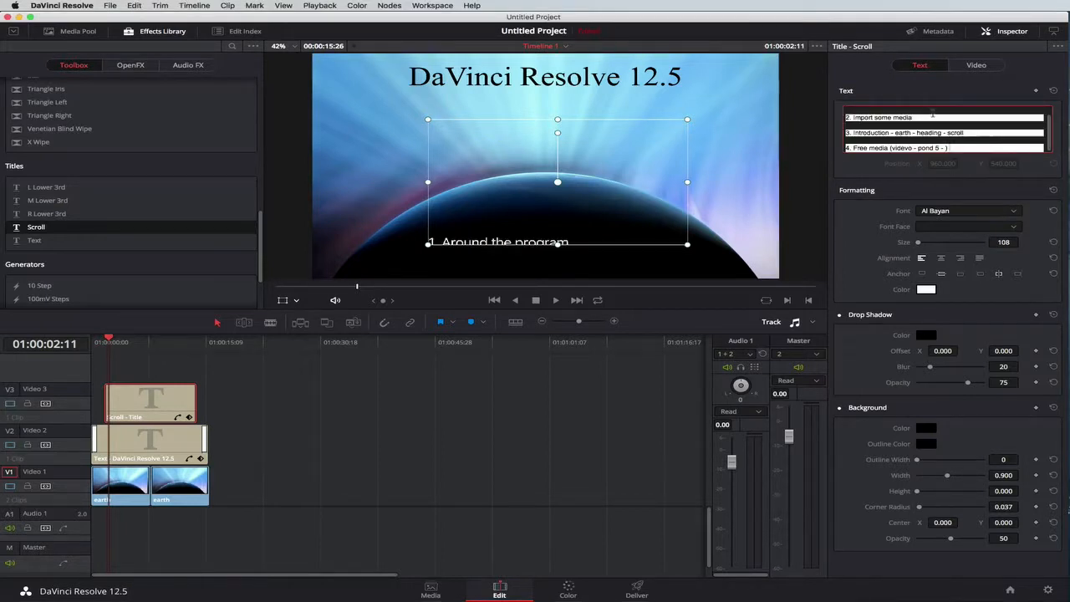
scroll(922, 123, up, 1)
scroll(917, 121, up, 1)
scroll(778, 179, up, 5)
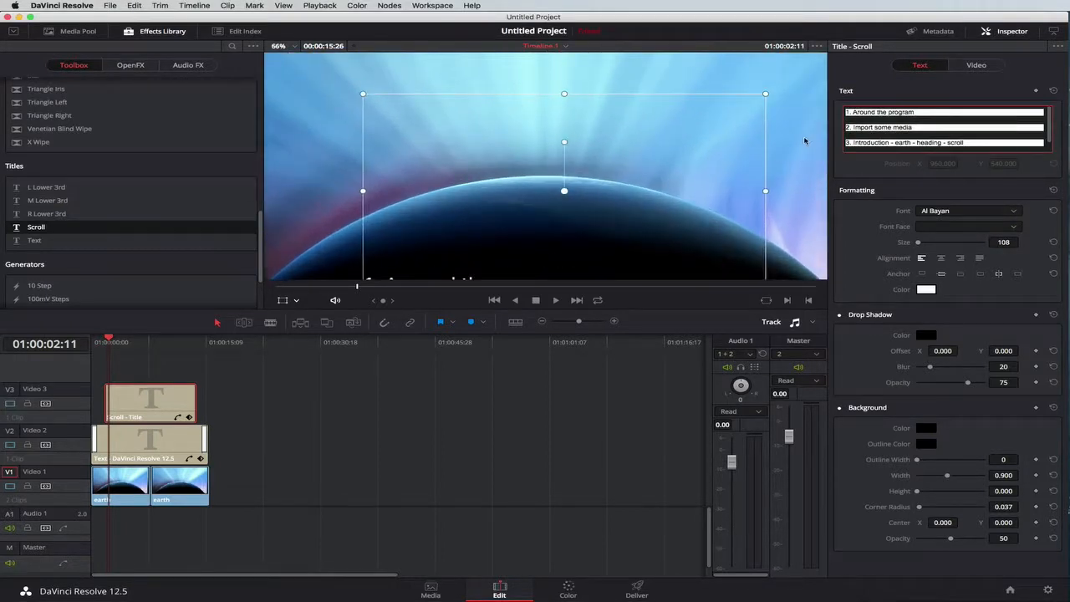
scroll(611, 172, down, 5)
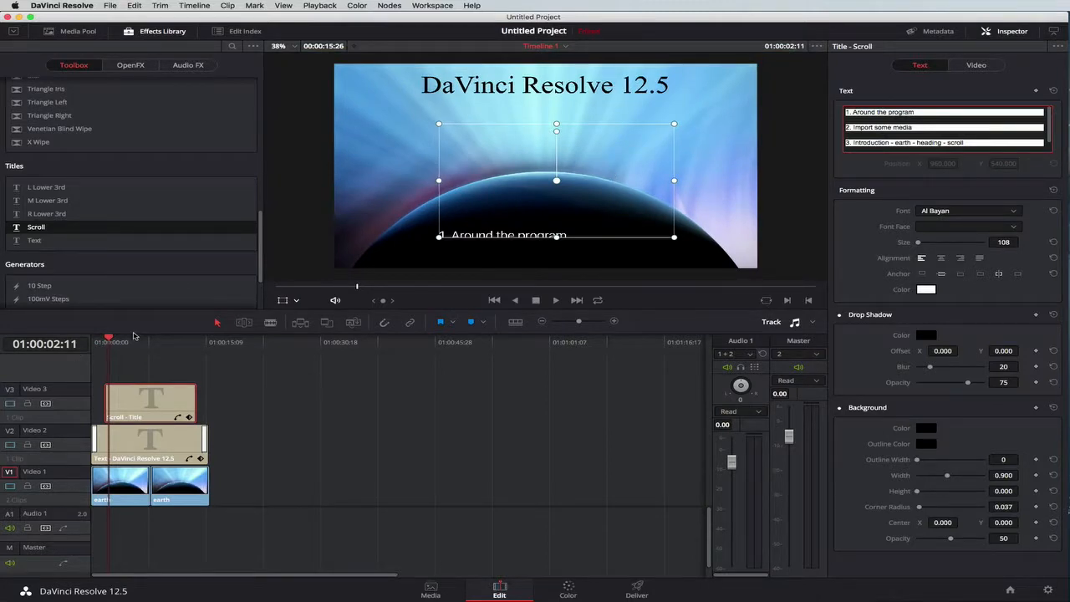
- Play the timeline from its start to preview the scrolling list under the heading
drag(112, 341, 91, 342)
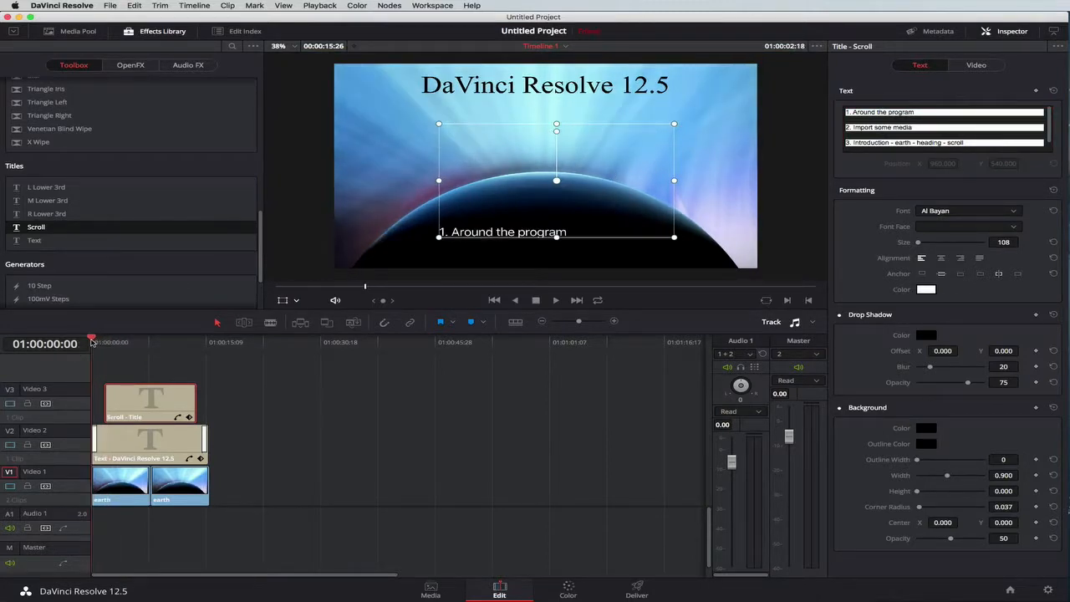
key(space)
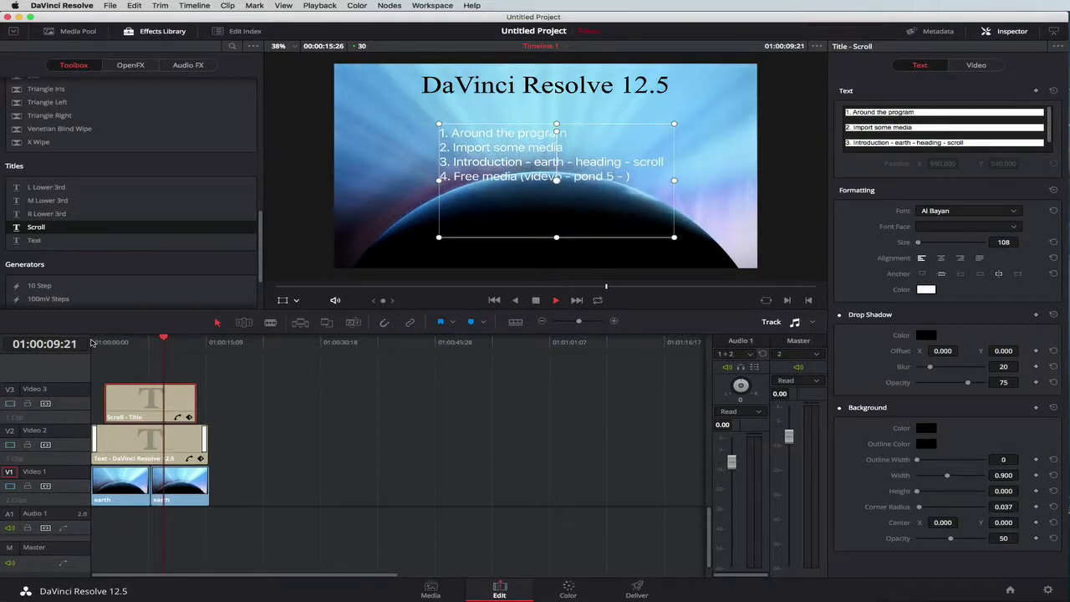
key(space)
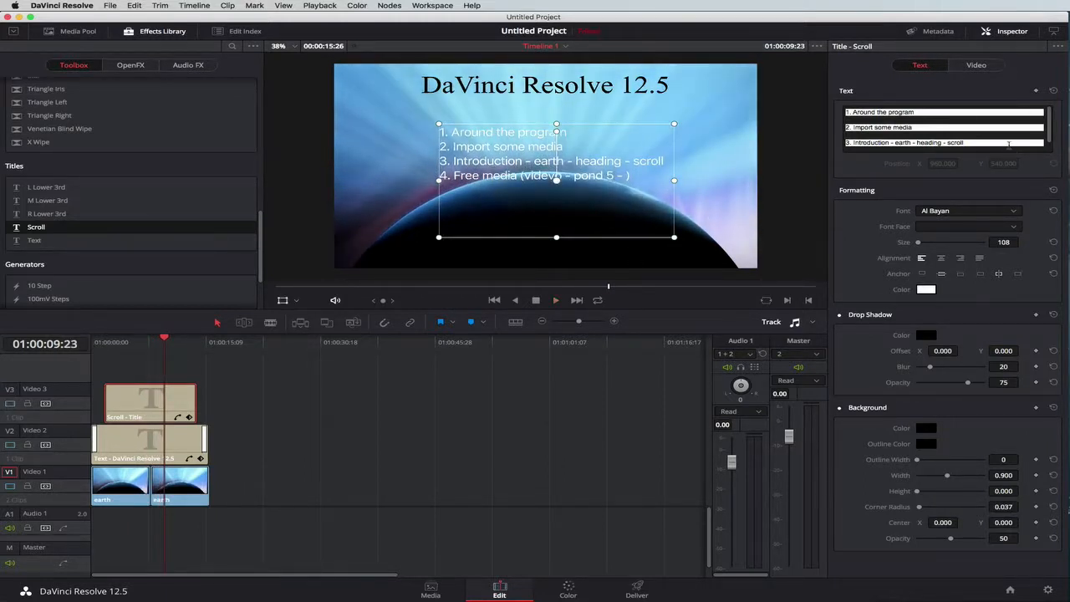
click(1007, 143)
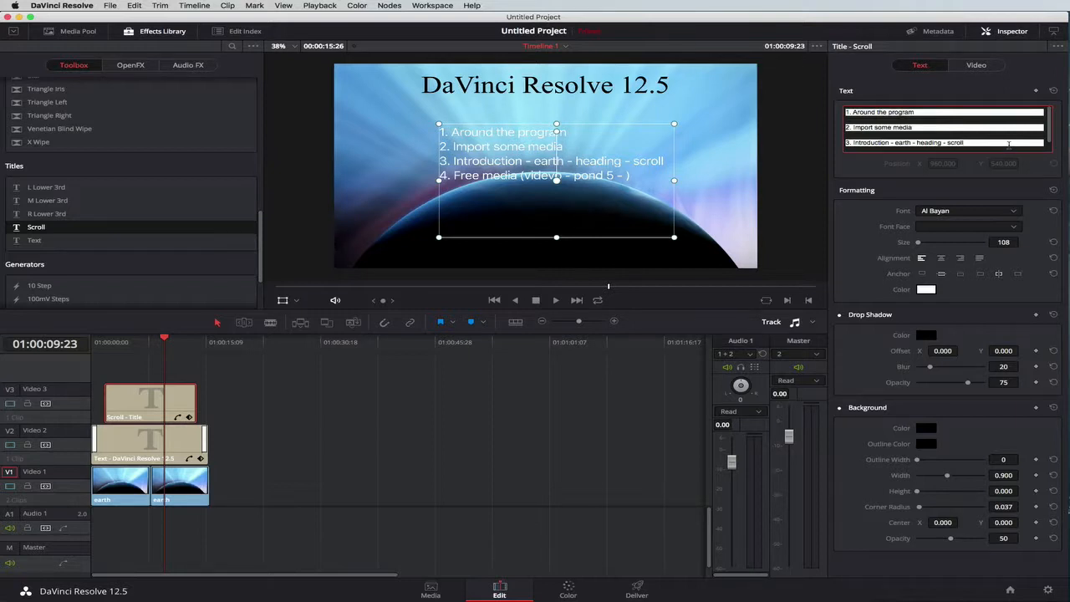
key(Return)
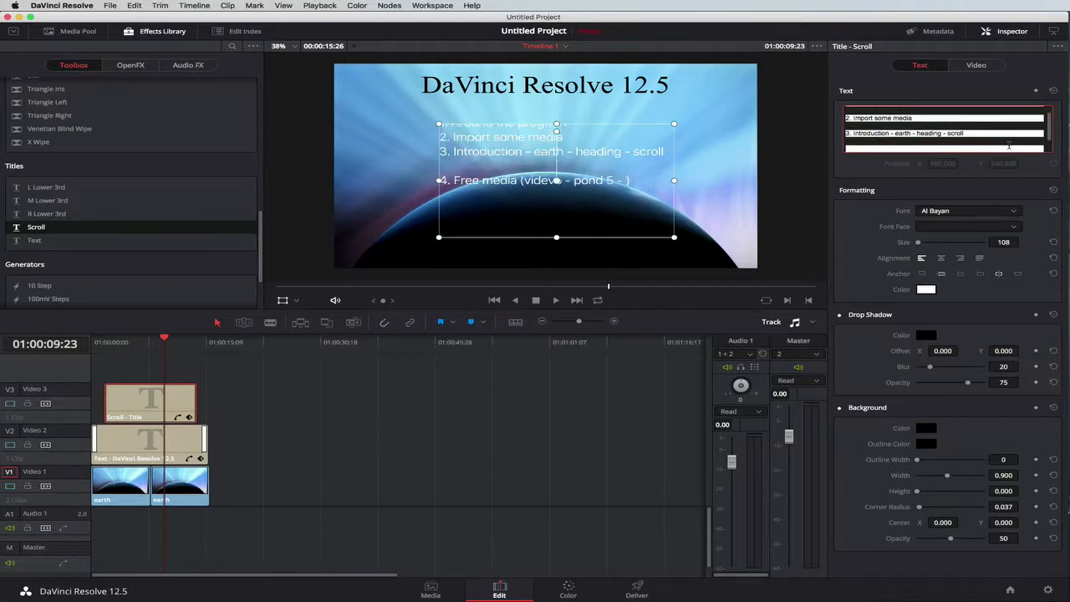
key(BackSpace)
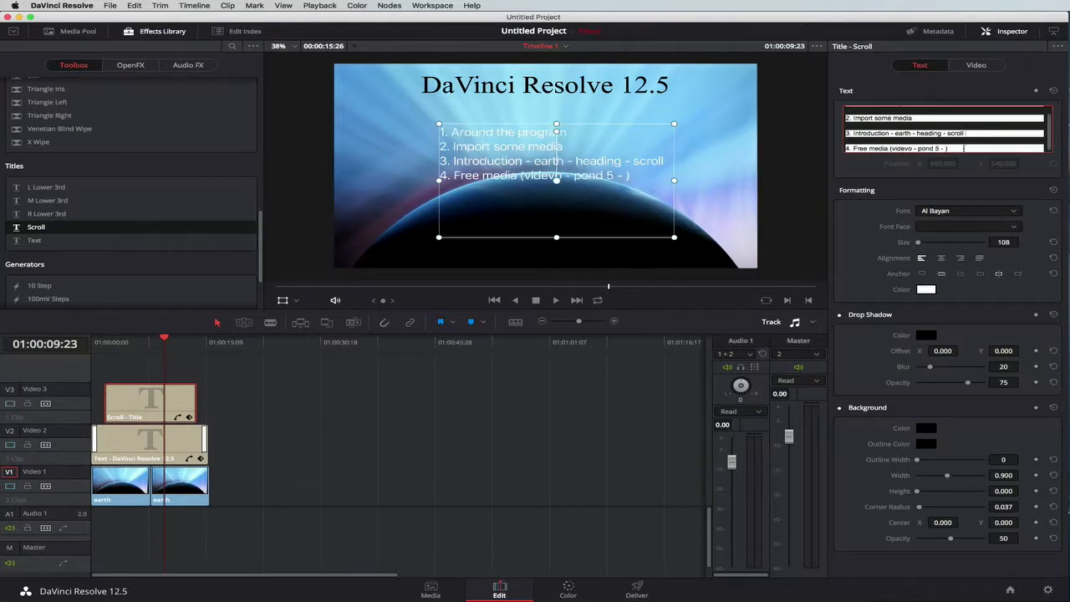
- Add the line "5. Add images" to the end of the Scroll title's text
click(975, 146)
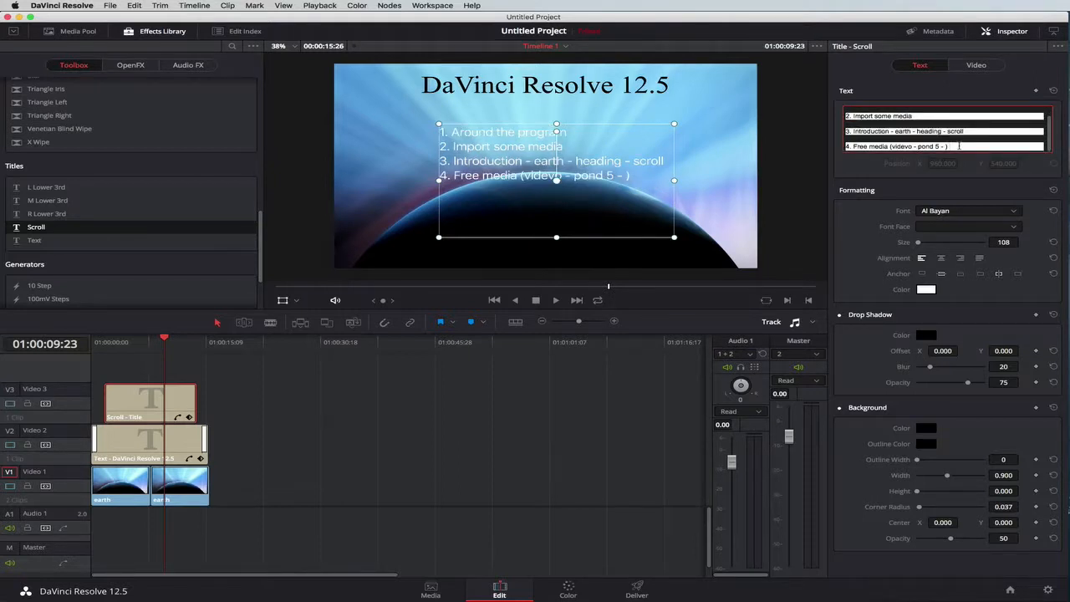
key(Return)
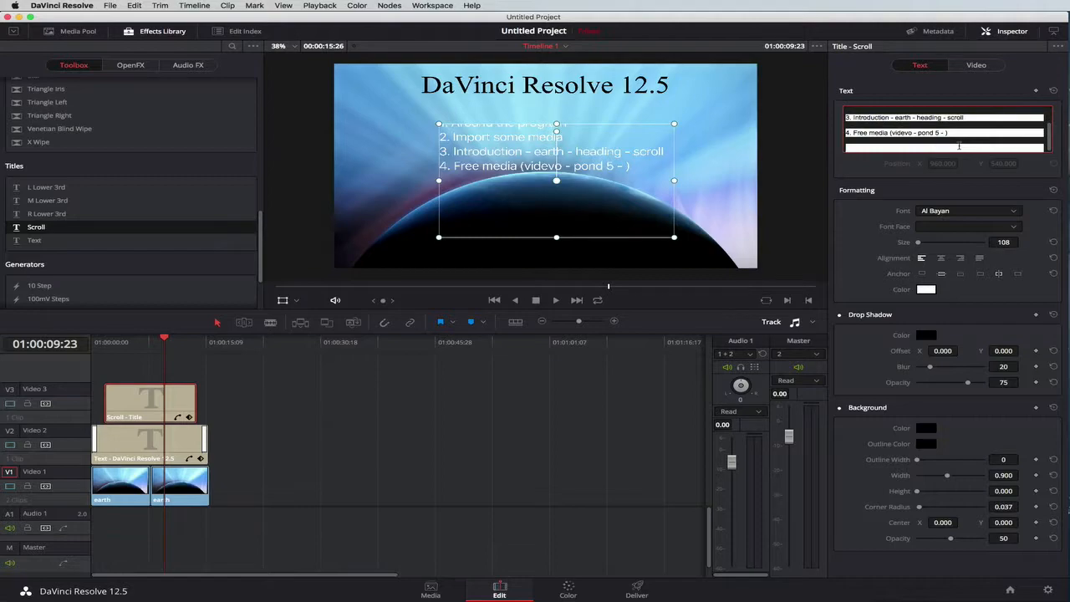
text(5)
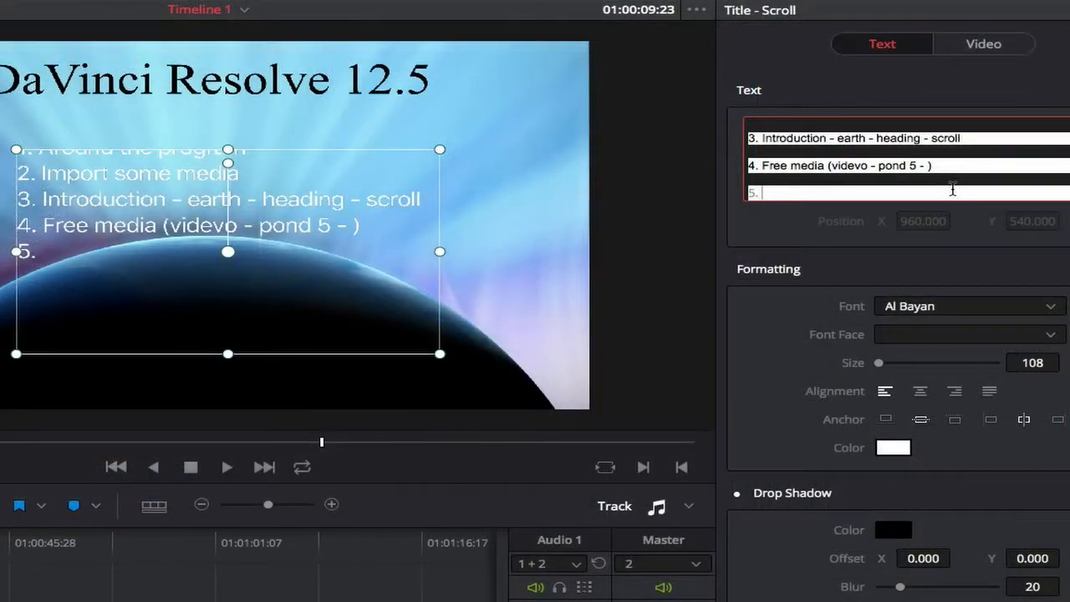
text(. Add images)
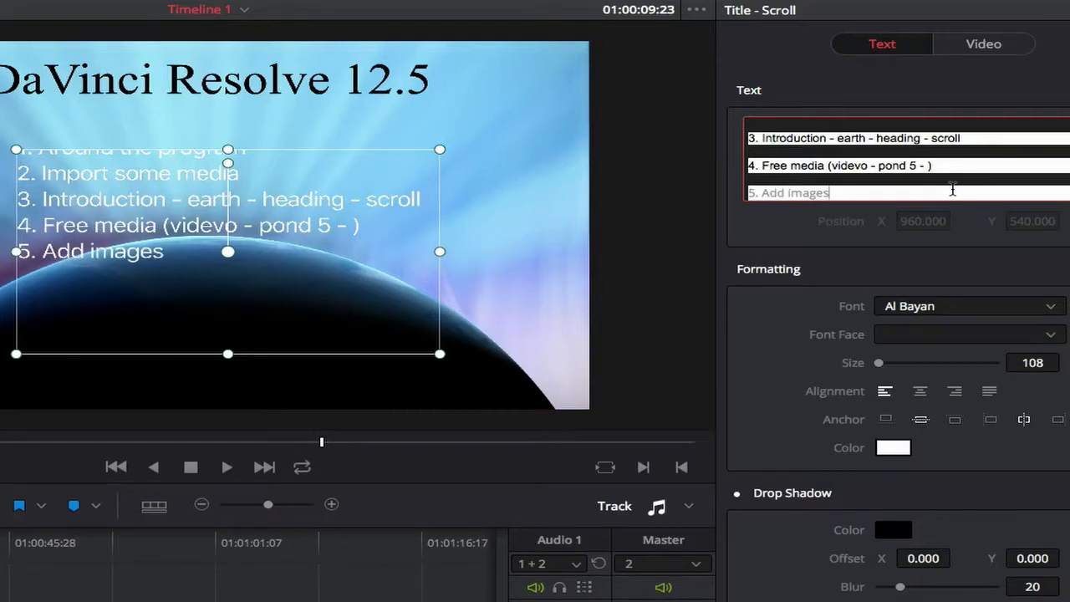
- Add the line "6. Add a Transition between clips" below line 5 of the Scroll title's text
key(Return)
text(6. )
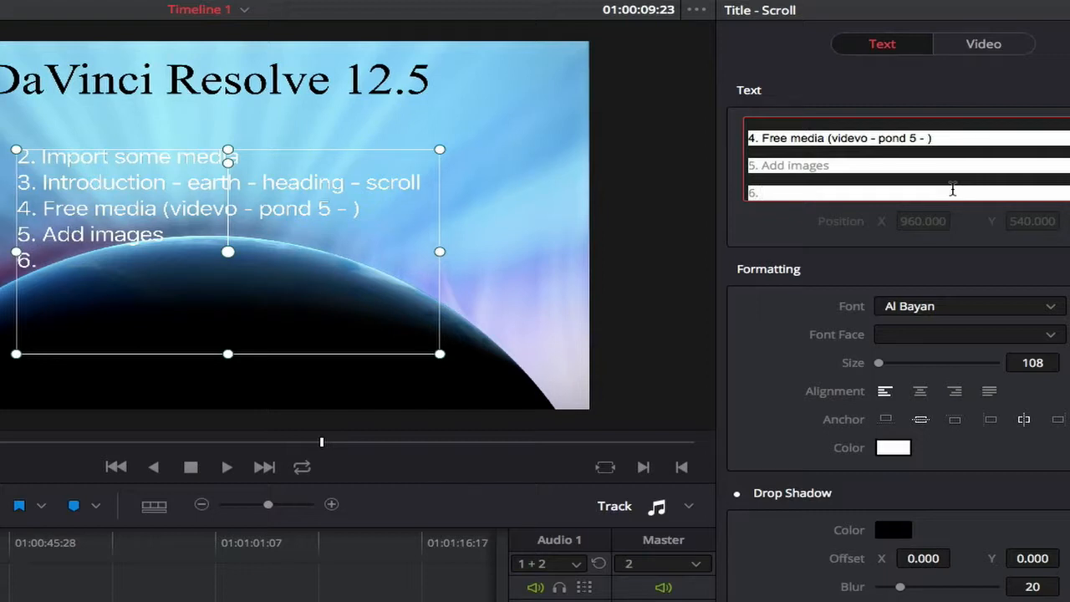
text(Add a Tra)
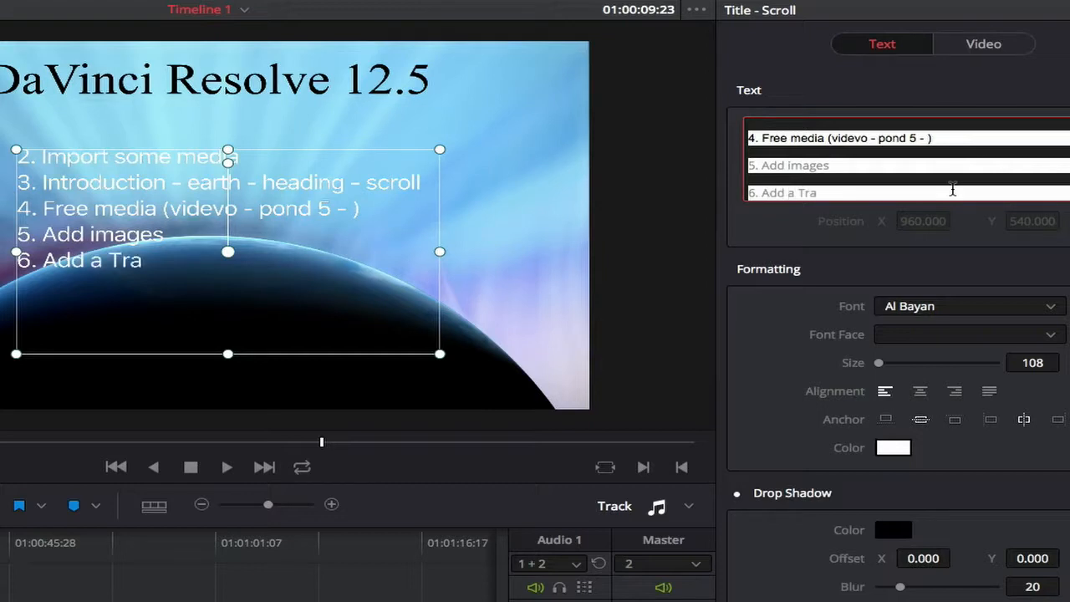
text(sition)
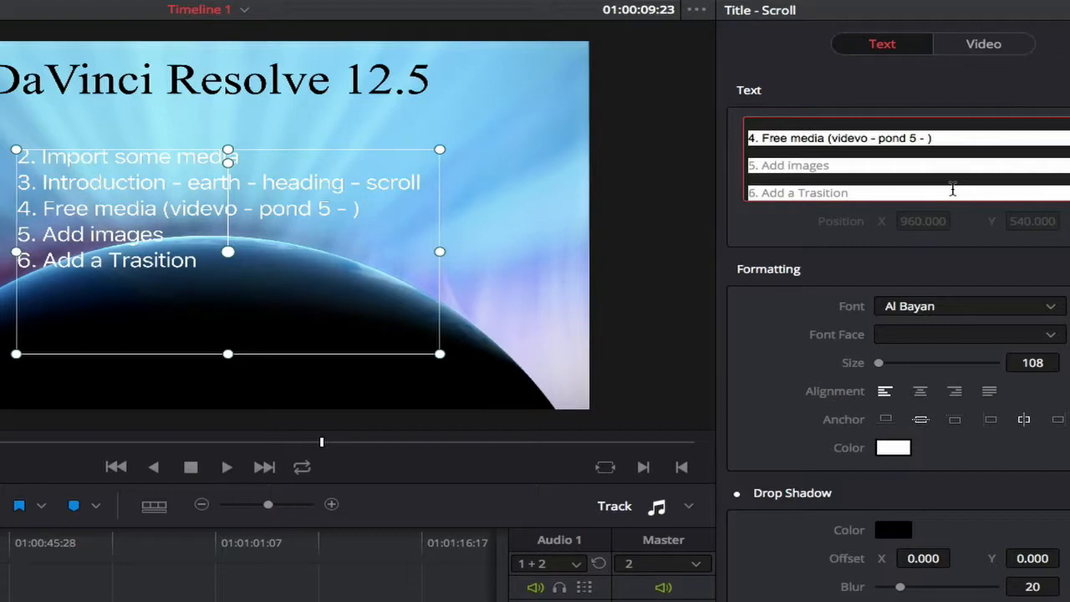
key(BackSpace)
key(BackSpace)
key(BackSpace)
key(BackSpace)
key(BackSpace)
key(BackSpace)
text(nsition)
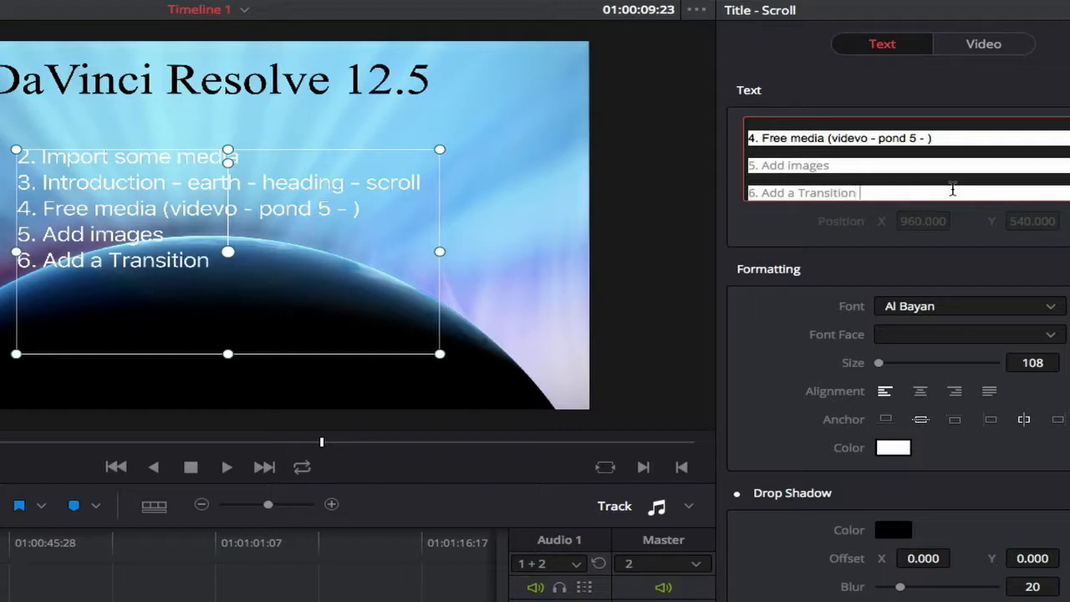
text( between)
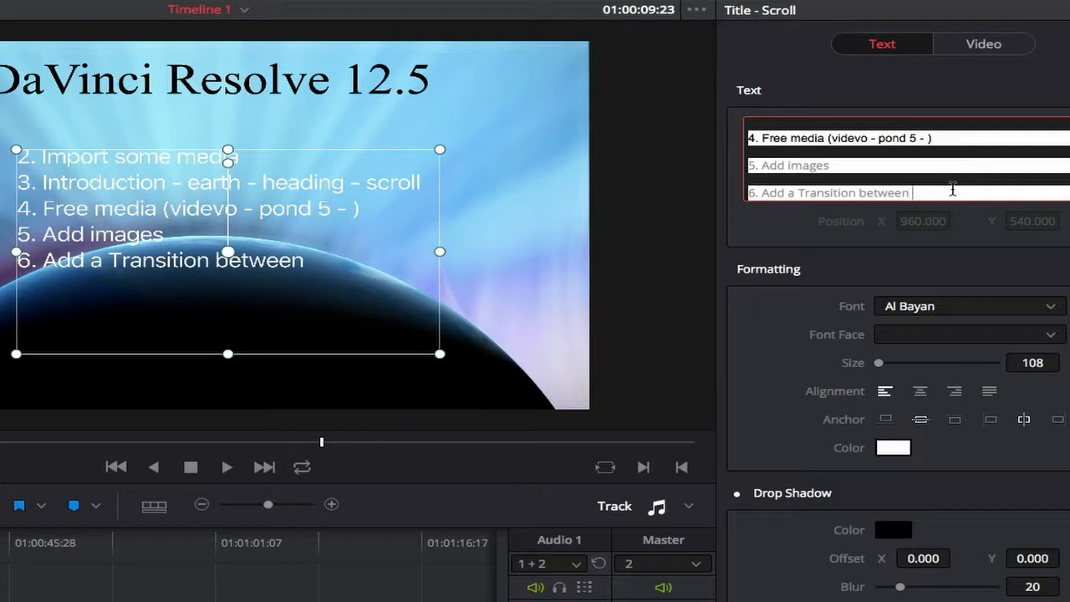
text( clips)
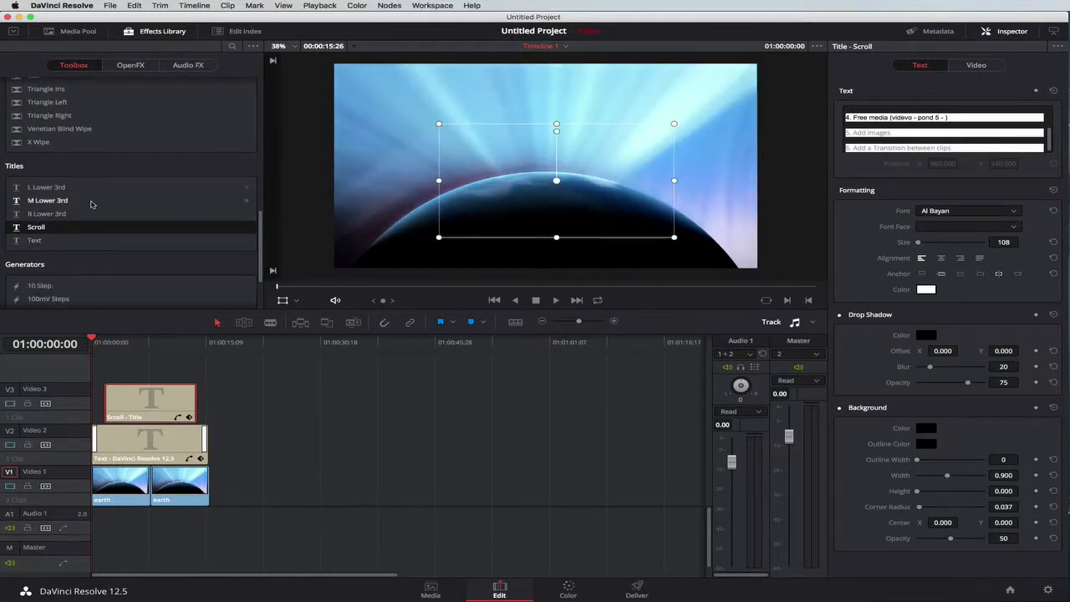
- Add Cross Dissolve transitions to the beginning and end of the Scroll title clip on Video 3
scroll(92, 205, up, 10)
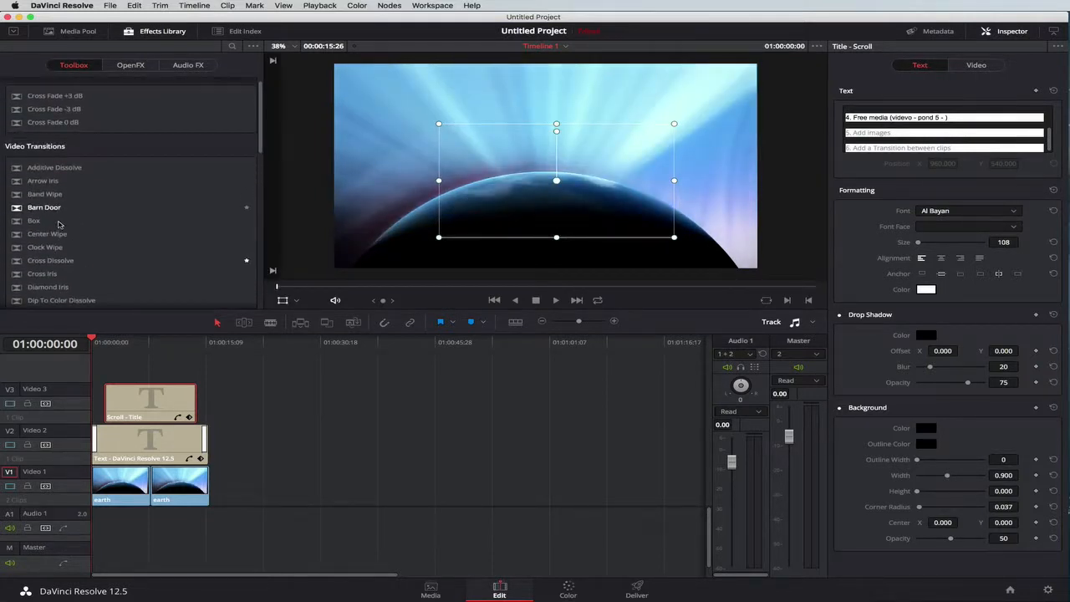
scroll(28, 217, down, 4)
drag(37, 160, 292, 376)
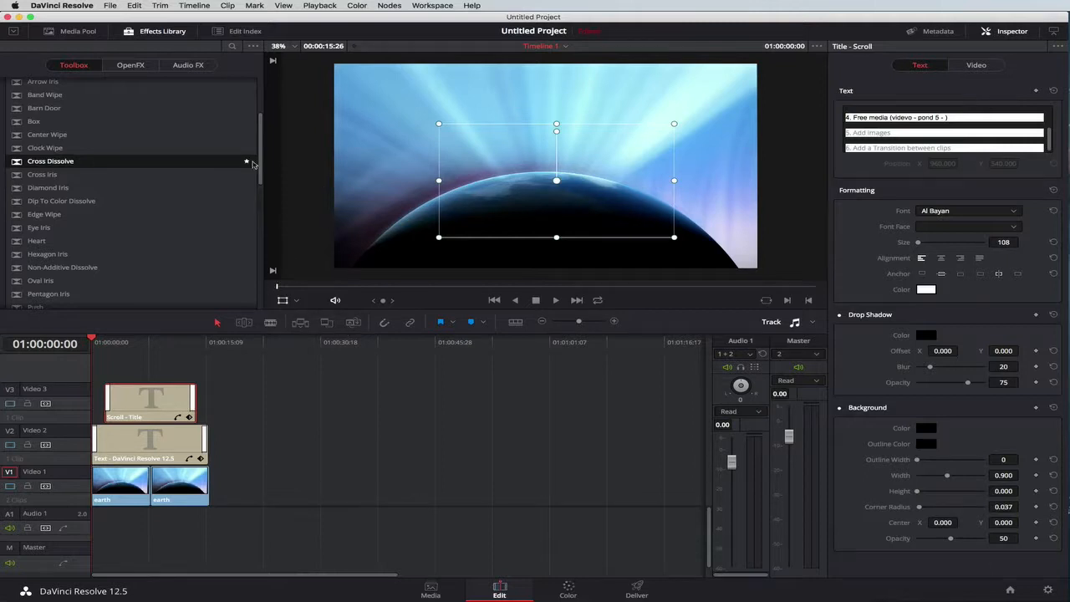
- Show the Media Pool and turn off the viewer's Transform controls
click(77, 31)
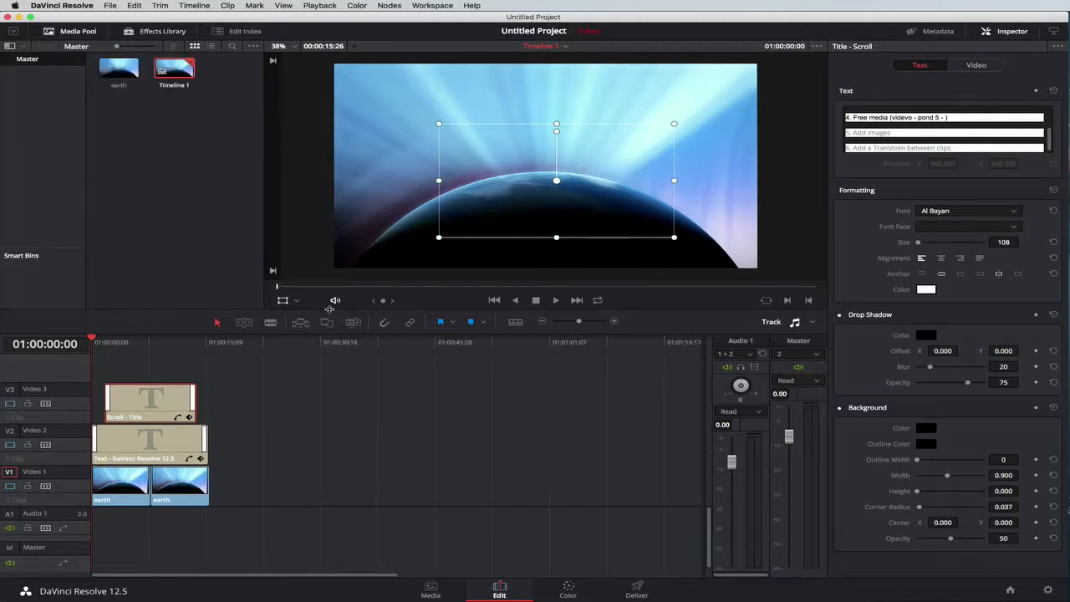
click(284, 301)
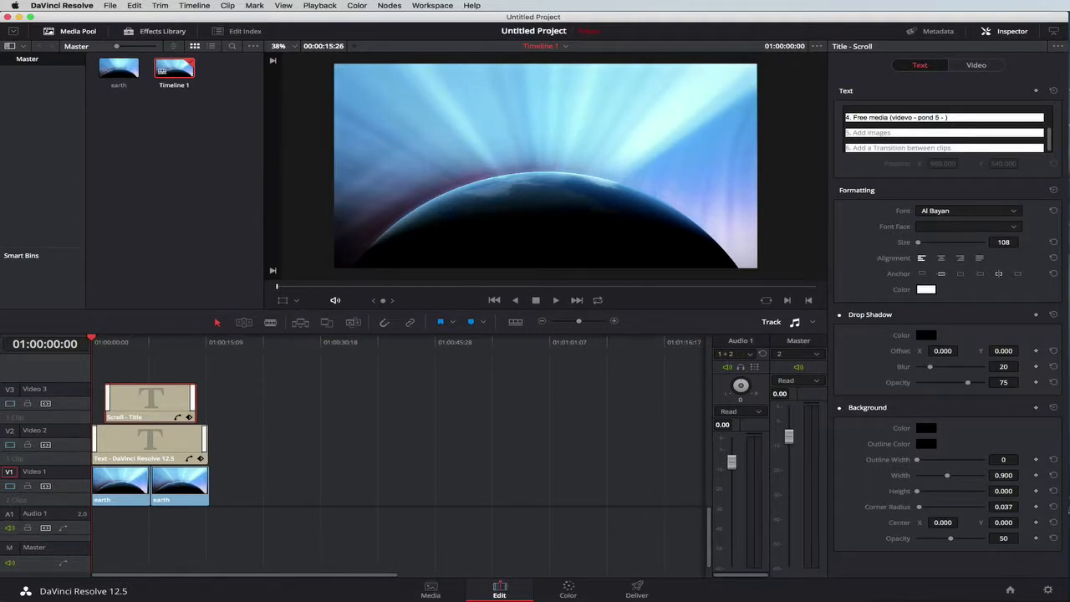
- Switch to Finder, preview fantasy-forest.mp3 from the audio/music folder, and place it on the Audio 1 track at the timeline start
click(325, 600)
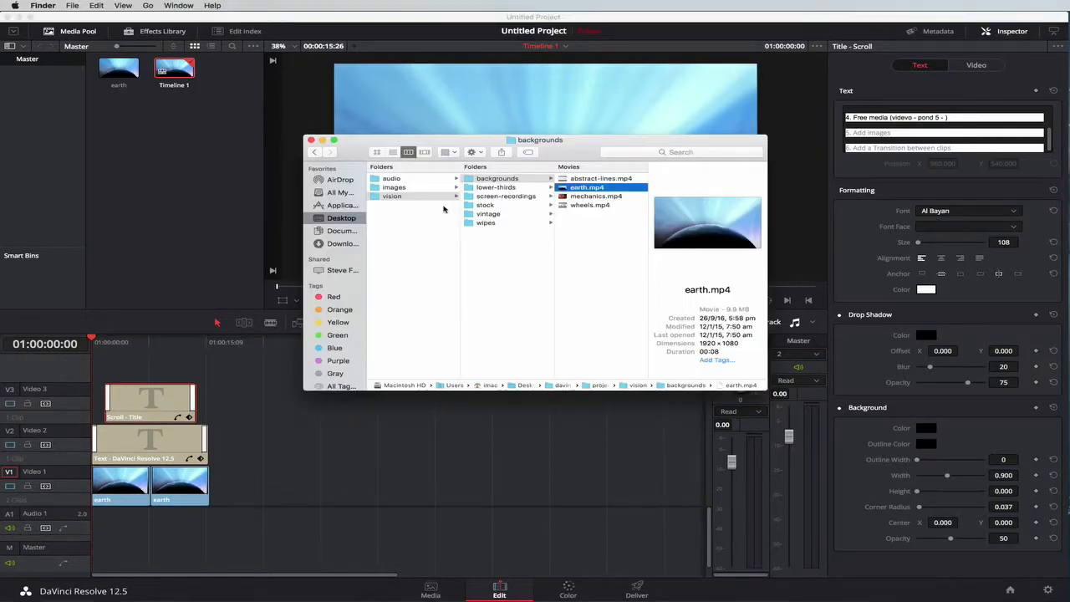
click(392, 179)
click(485, 181)
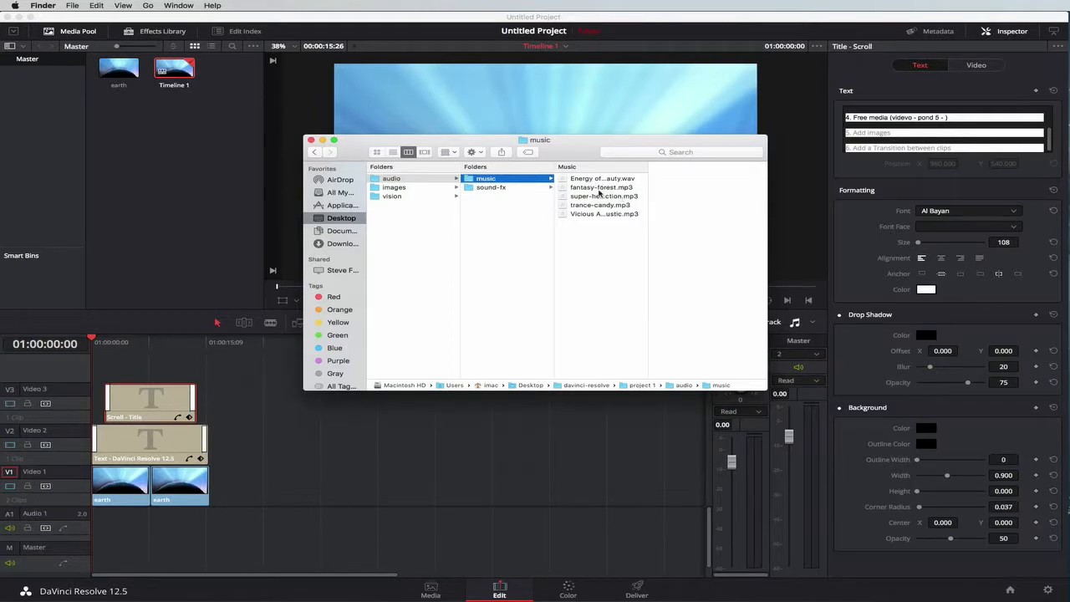
click(596, 188)
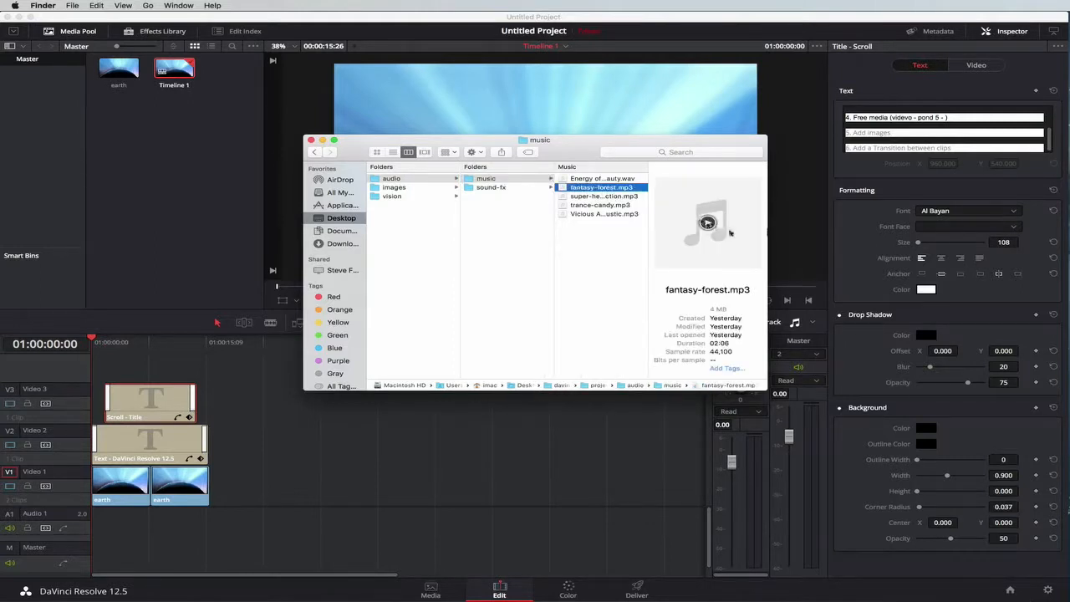
click(707, 222)
drag(599, 193, 94, 516)
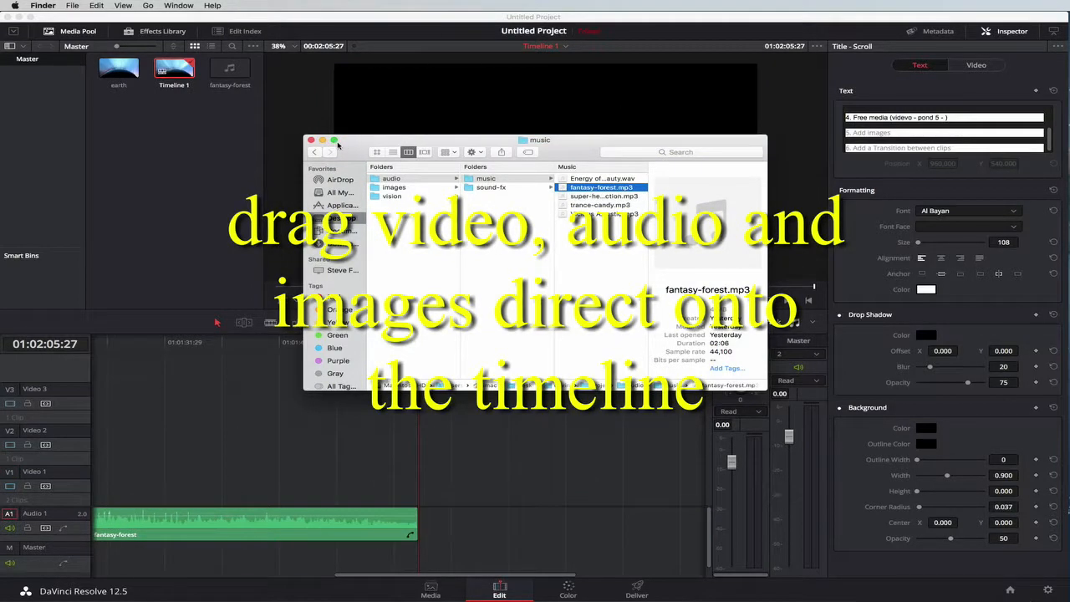
click(323, 140)
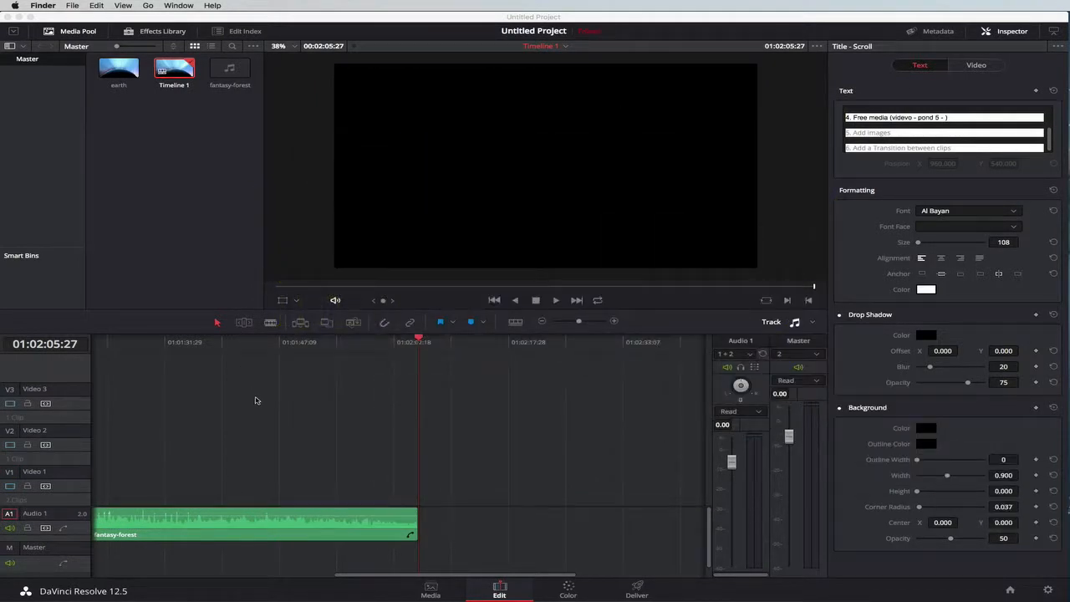
- Split the fantasy-forest audio at about 01:00:17:29, just past the video clips, and delete the remaining part
scroll(256, 400, left, 10)
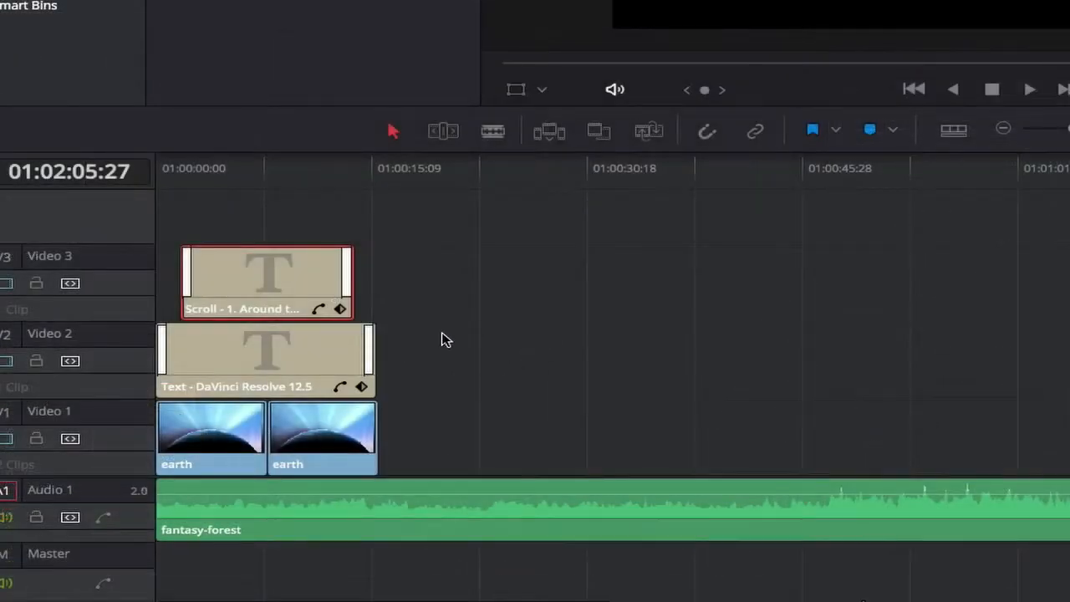
click(499, 125)
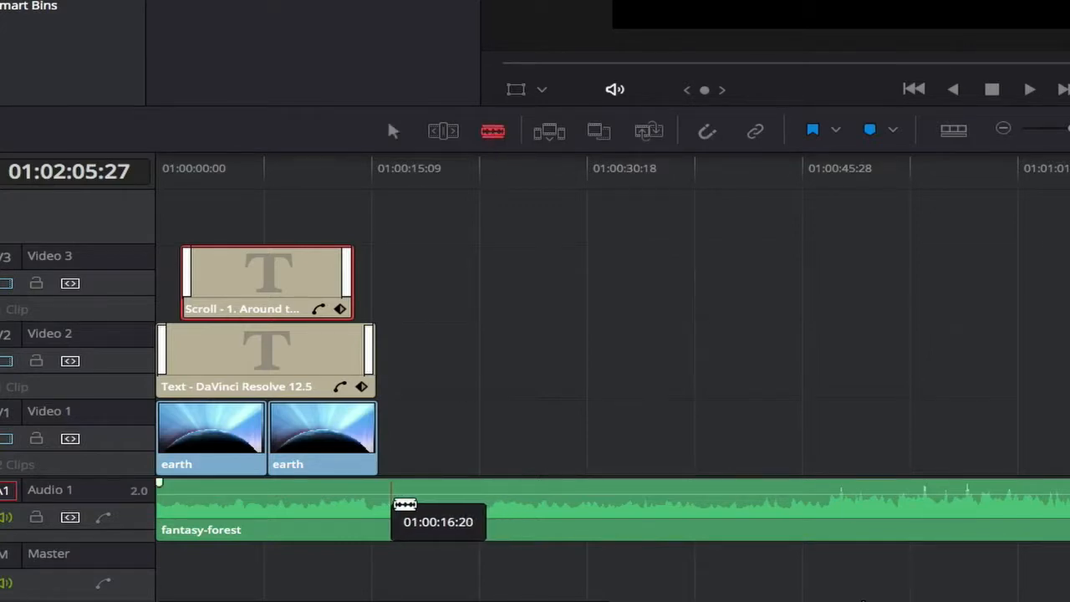
click(408, 504)
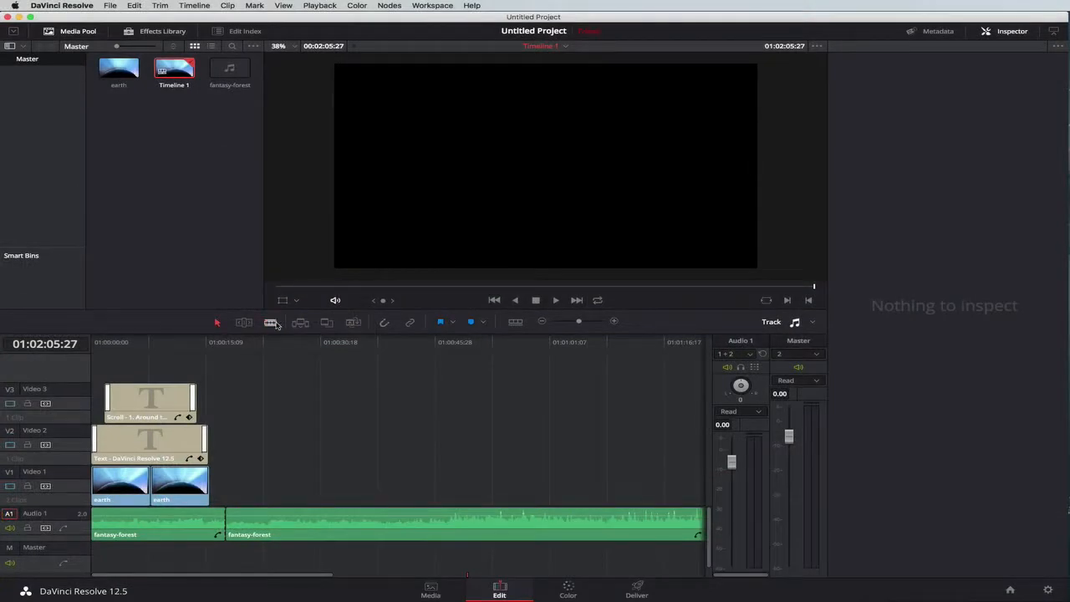
click(326, 520)
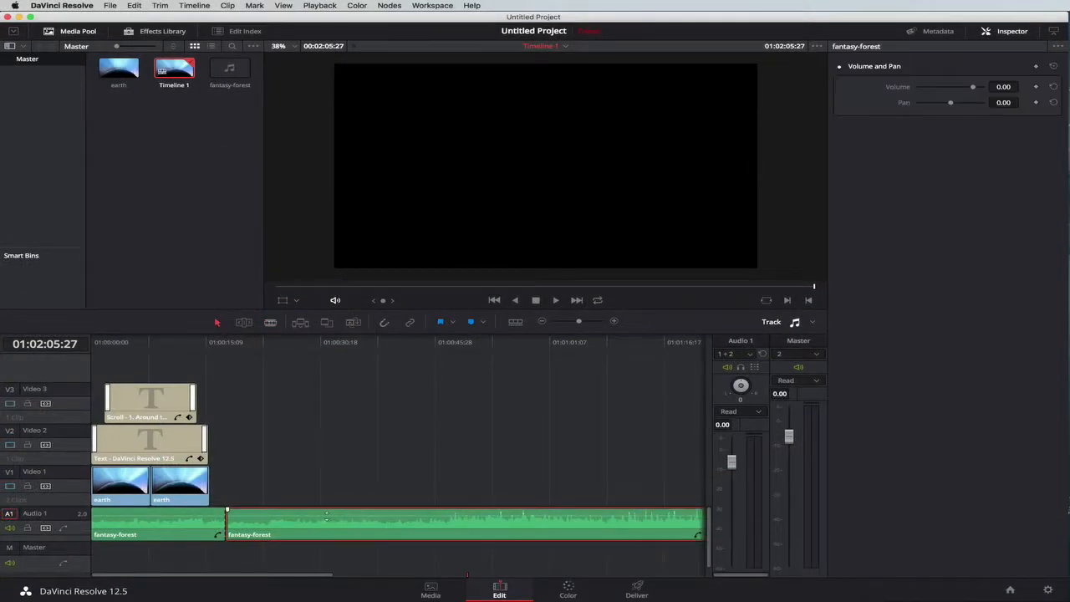
key(Delete)
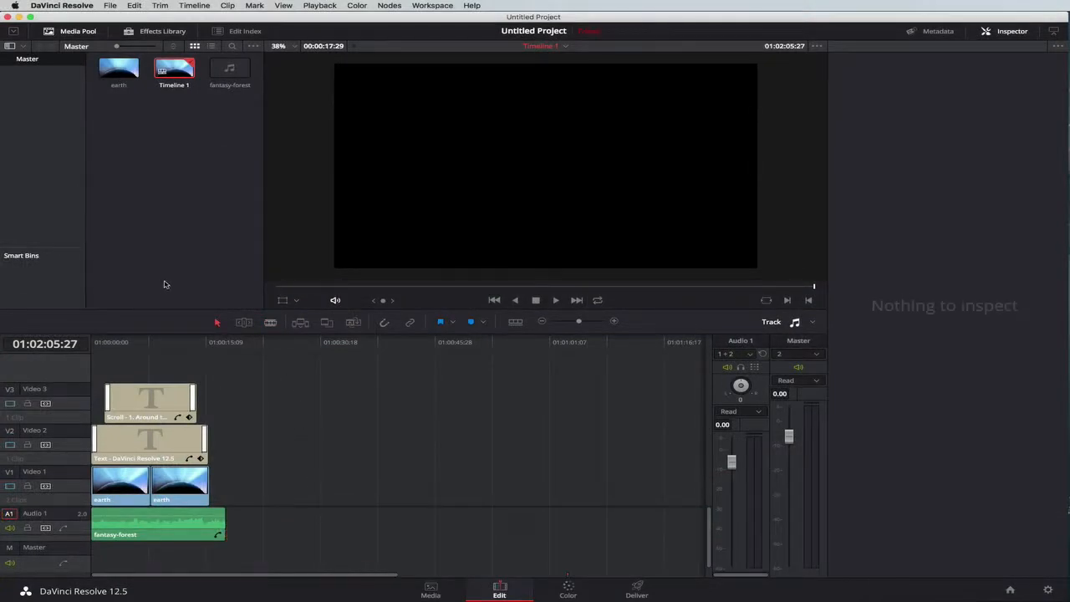
- Add Cross Fade 0 dB transitions to both ends of the fantasy-forest audio, with the one at its end lasting about 3.2 seconds
click(154, 31)
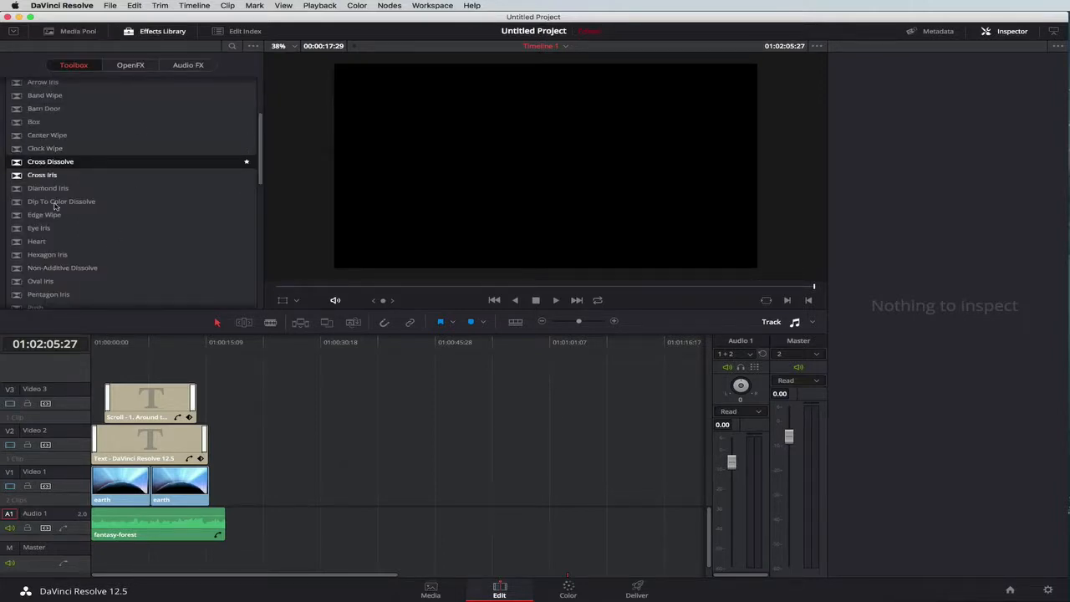
scroll(55, 207, down, 5)
scroll(84, 242, up, 10)
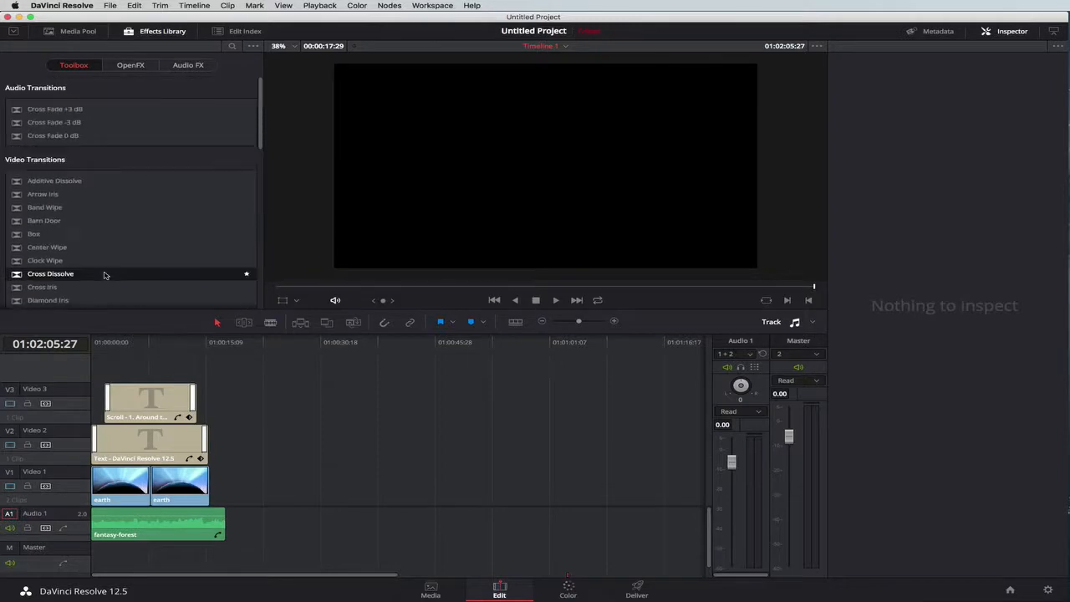
drag(50, 137, 122, 561)
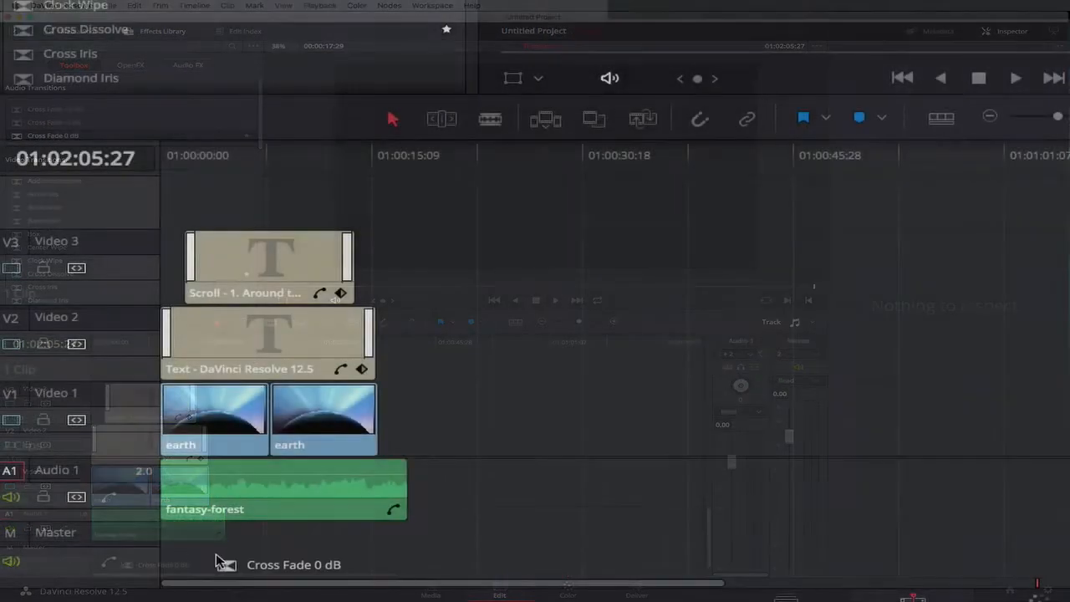
drag(215, 561, 167, 478)
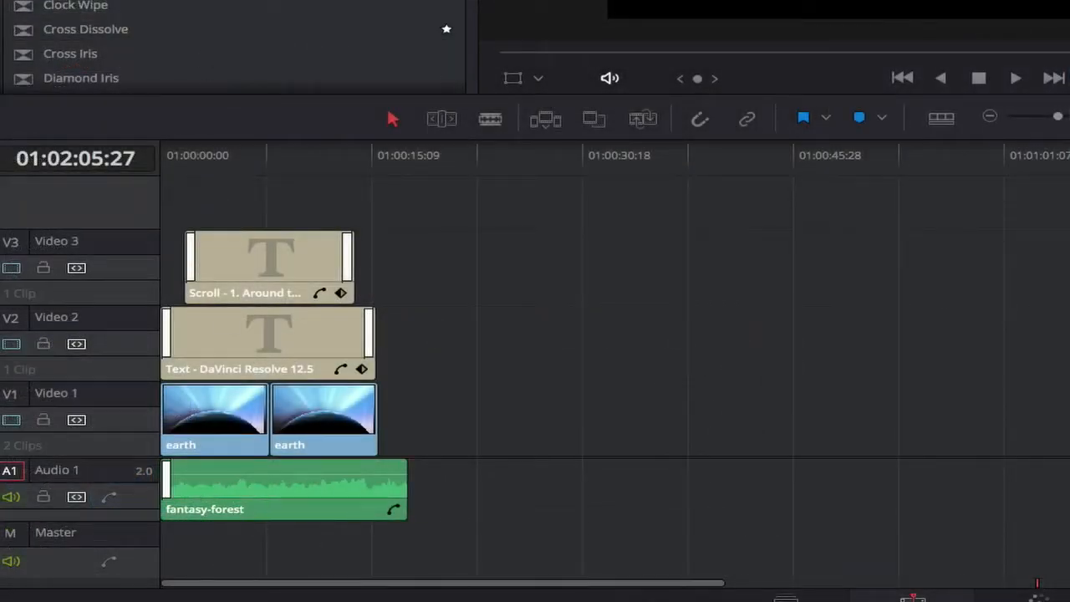
drag(250, 0, 362, 476)
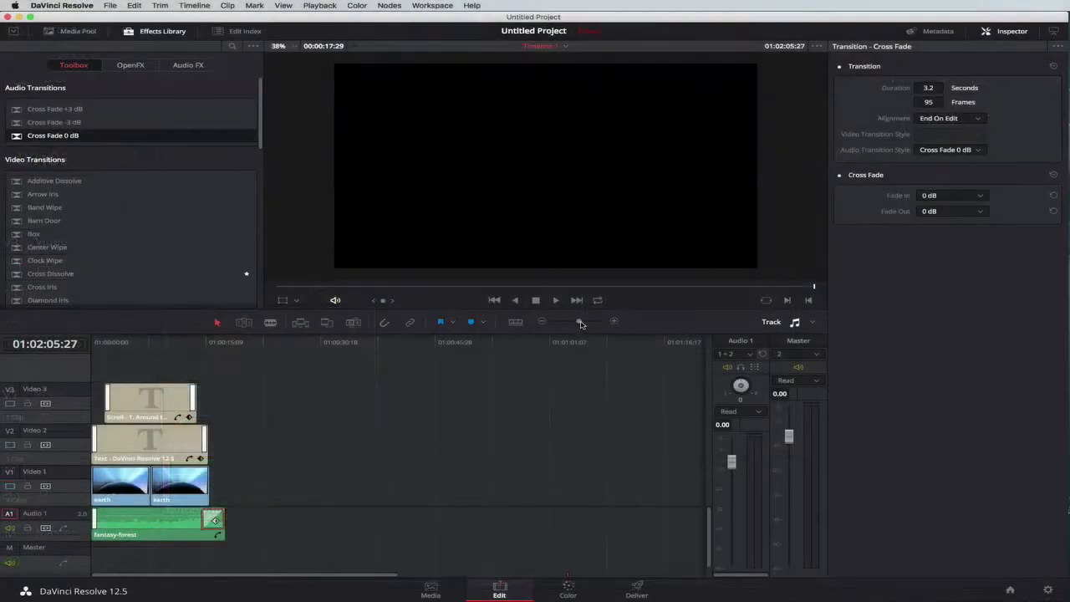
- Play the timeline from the beginning to review the intro with its titles and faded music
drag(579, 323, 583, 325)
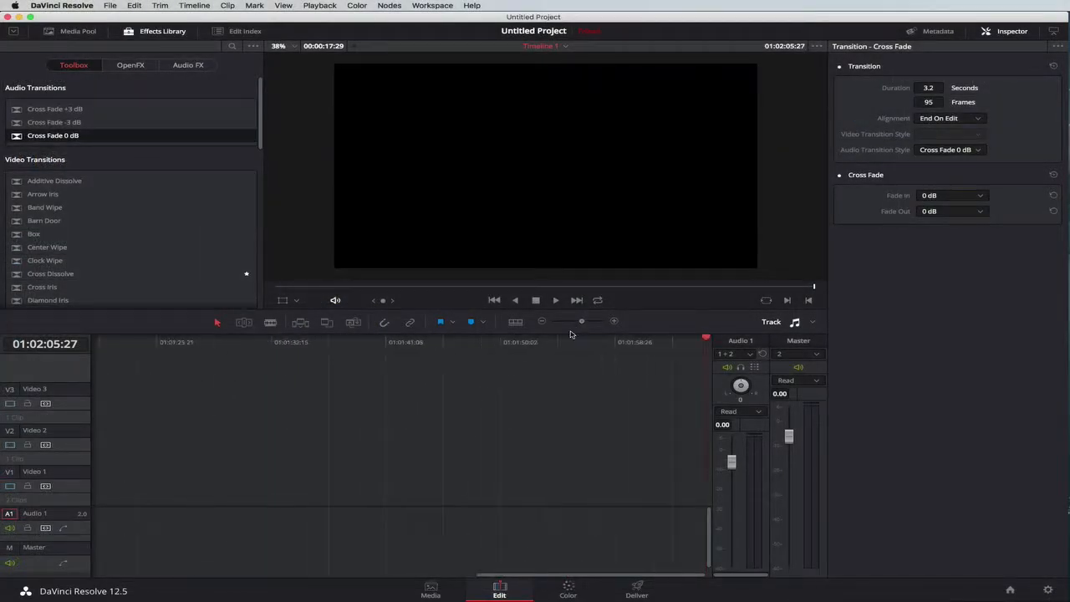
scroll(654, 426, left, 1)
scroll(365, 436, left, 10)
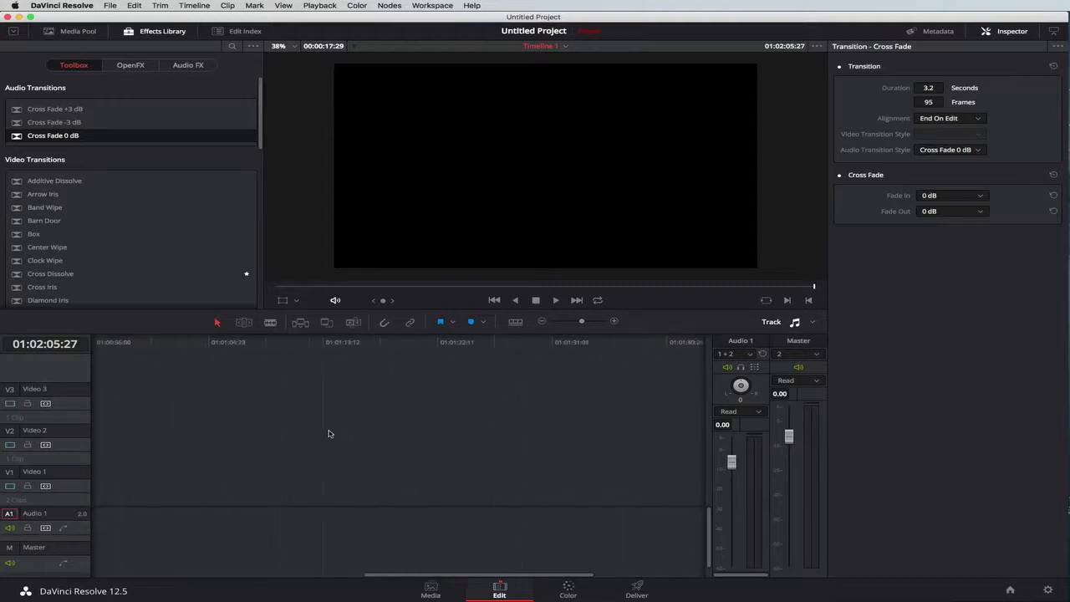
drag(241, 575, 159, 575)
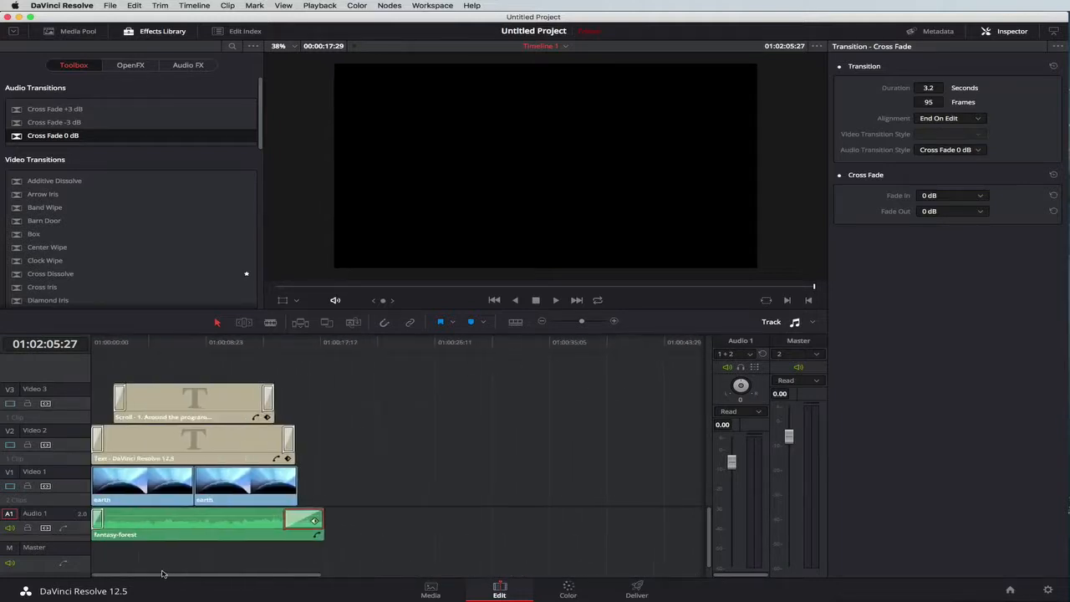
drag(583, 322, 588, 323)
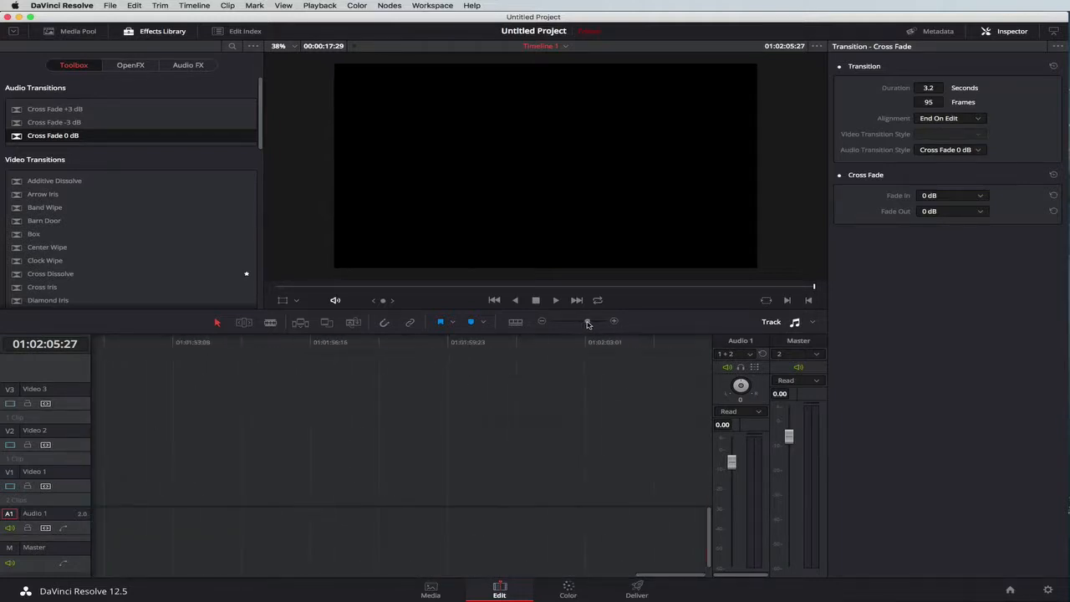
click(114, 576)
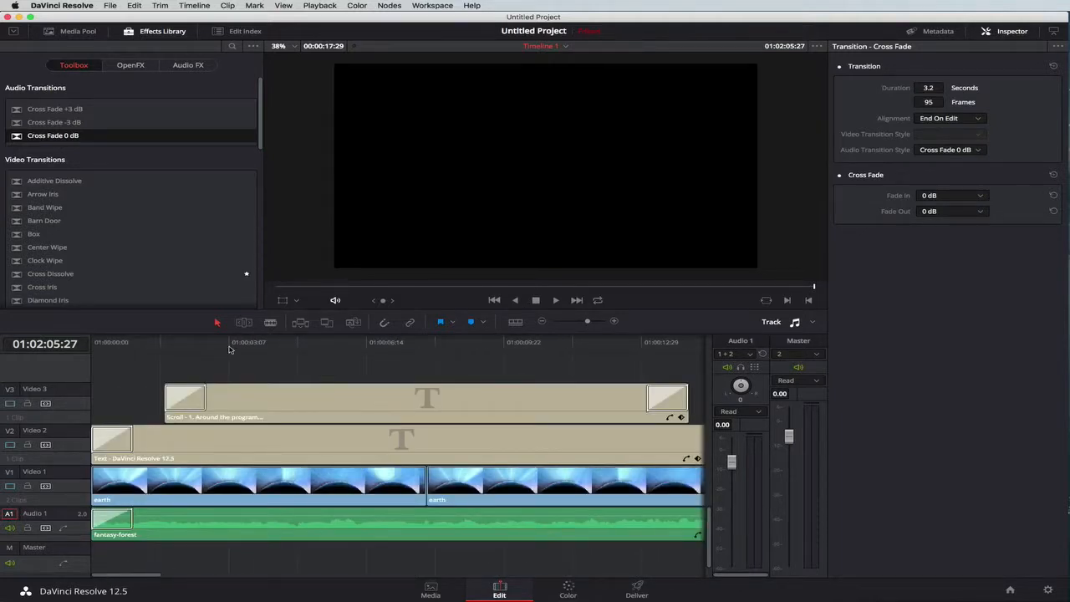
drag(114, 344, 30, 343)
key(space)
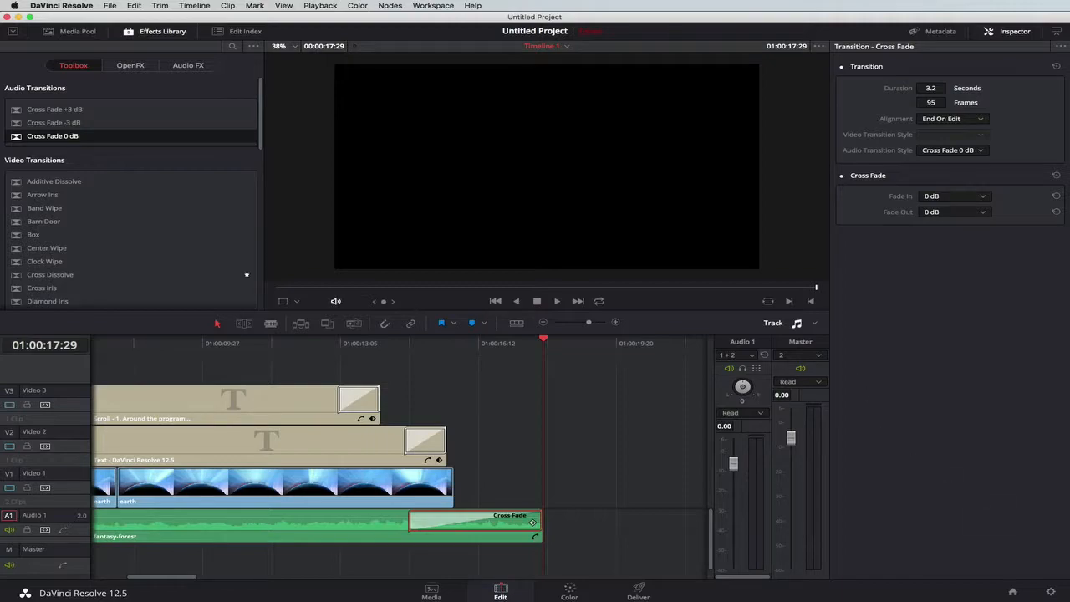
- Switch to Finder and select the 1-davinci-welcome and 2-davinci-introduction movies in the vision/screen-recordings folder
click(1065, 501)
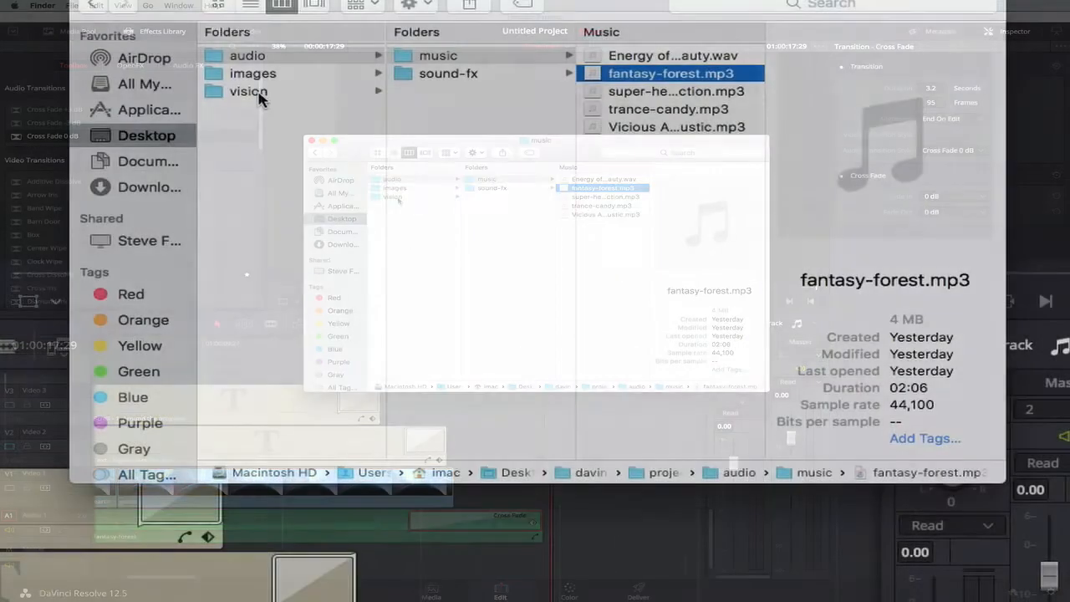
click(392, 196)
click(478, 94)
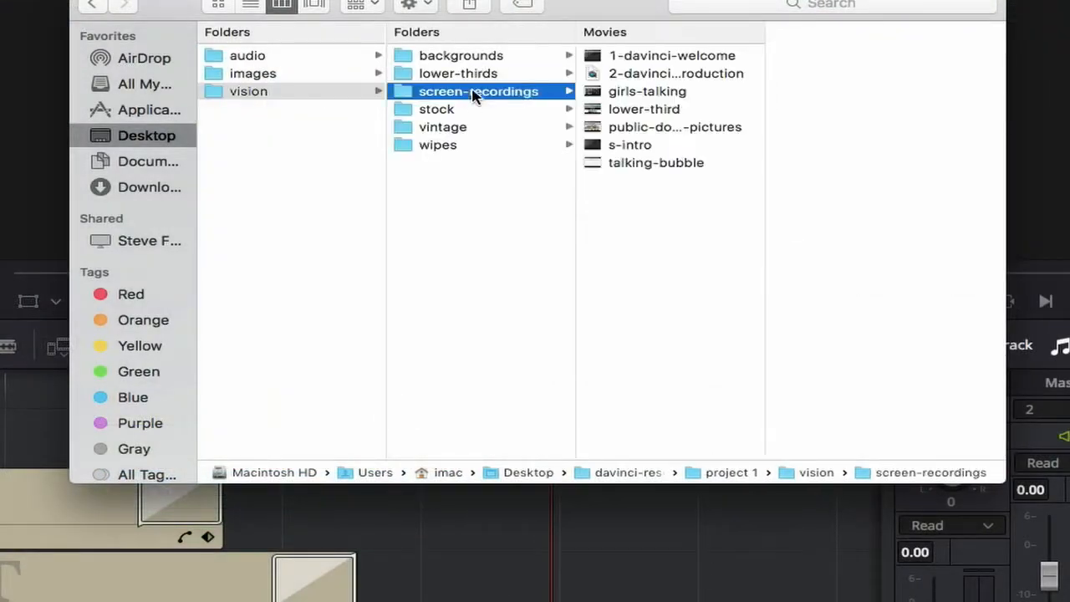
click(658, 57)
shift+click(646, 77)
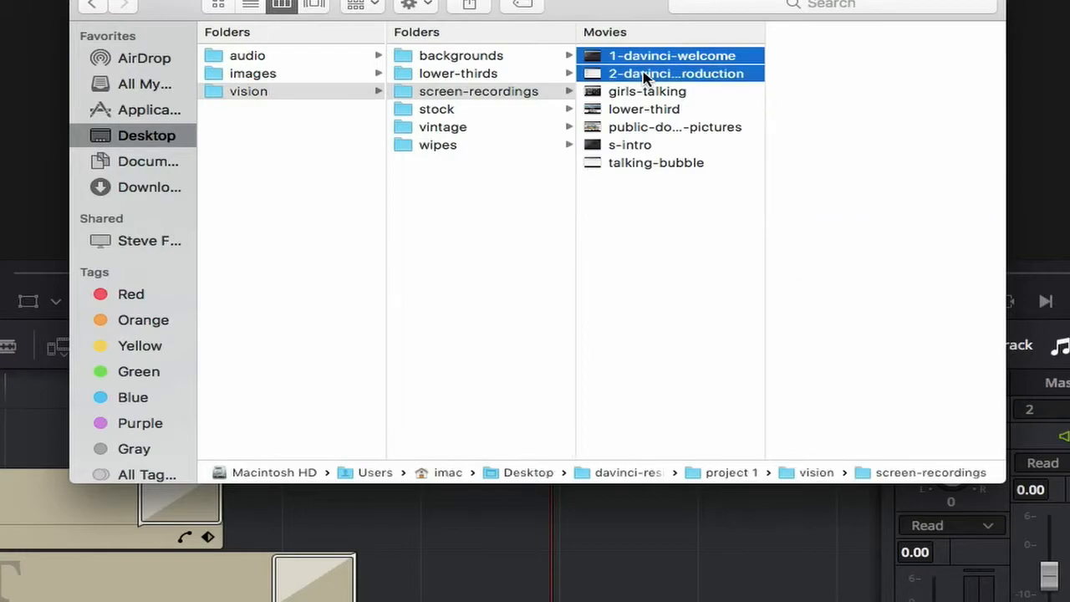
drag(557, 13, 919, 32)
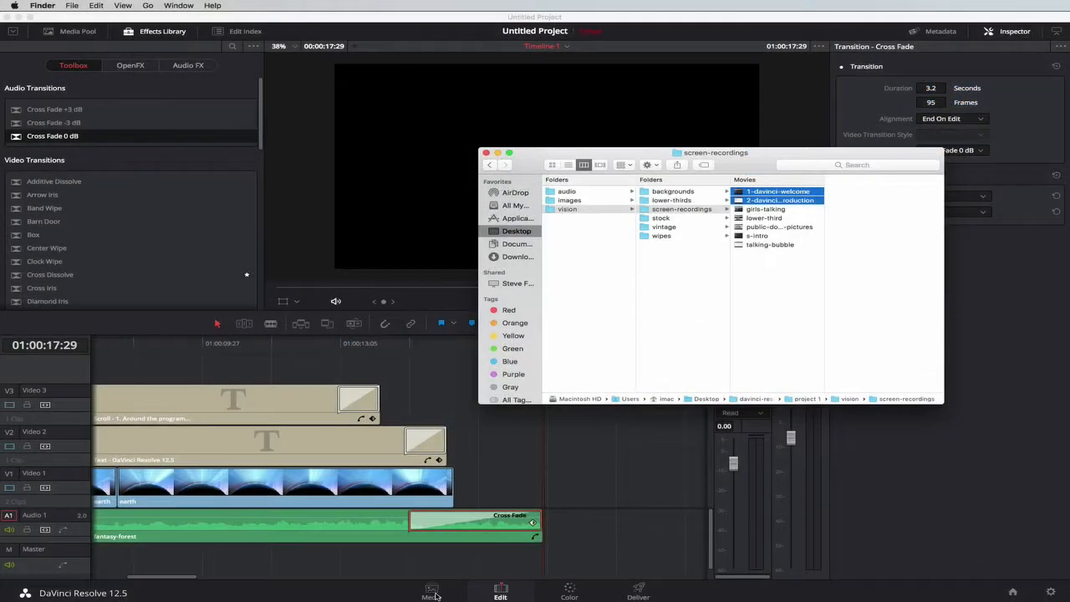
- Open Resolve's Media page and import the two selected screen recordings from Finder into the Master bin
click(434, 595)
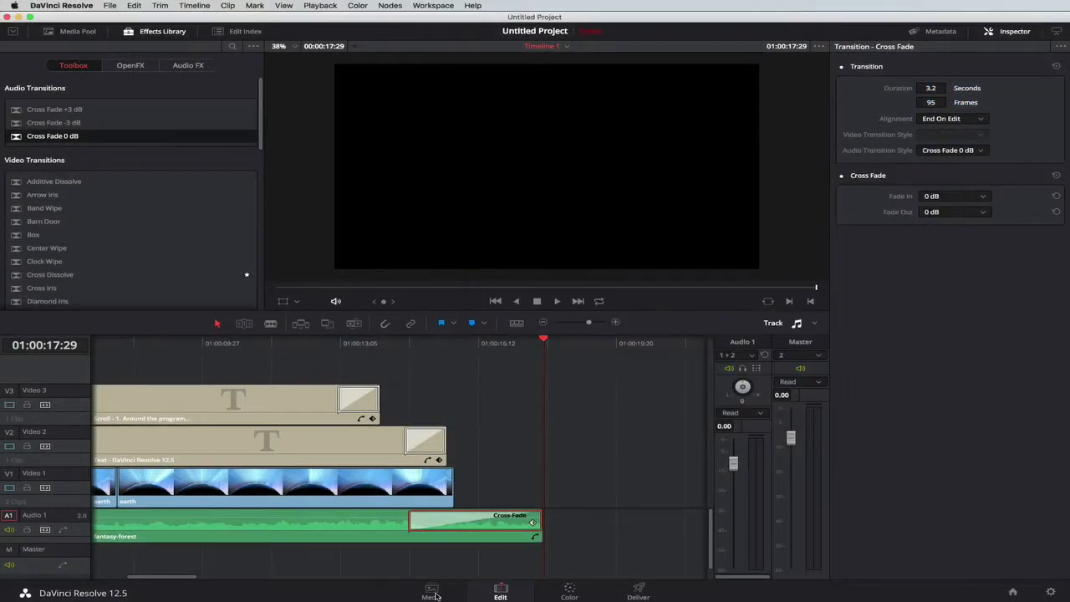
click(434, 595)
key(super+Tab)
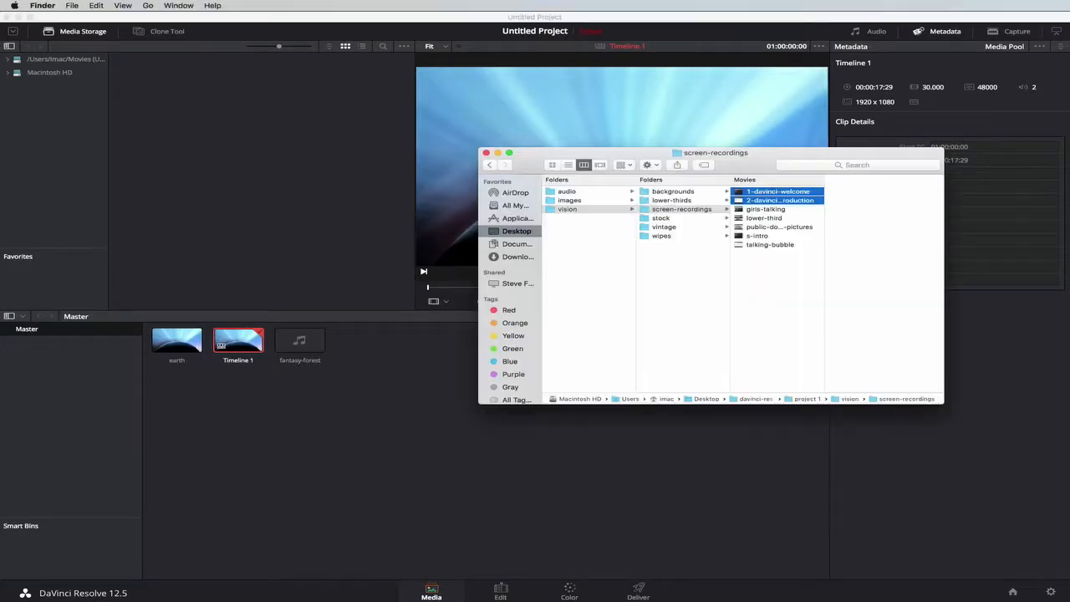
drag(746, 201, 319, 423)
click(339, 422)
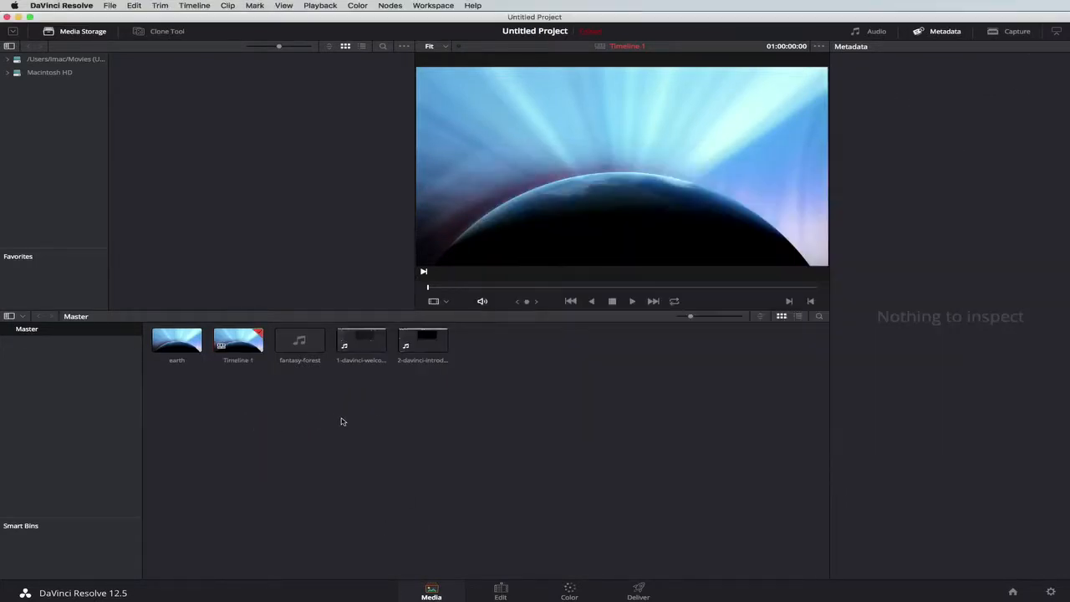
- Return to the Edit page, show the Media Pool, and place 1-davinci-welcome on Video 2 just after the intro
click(499, 592)
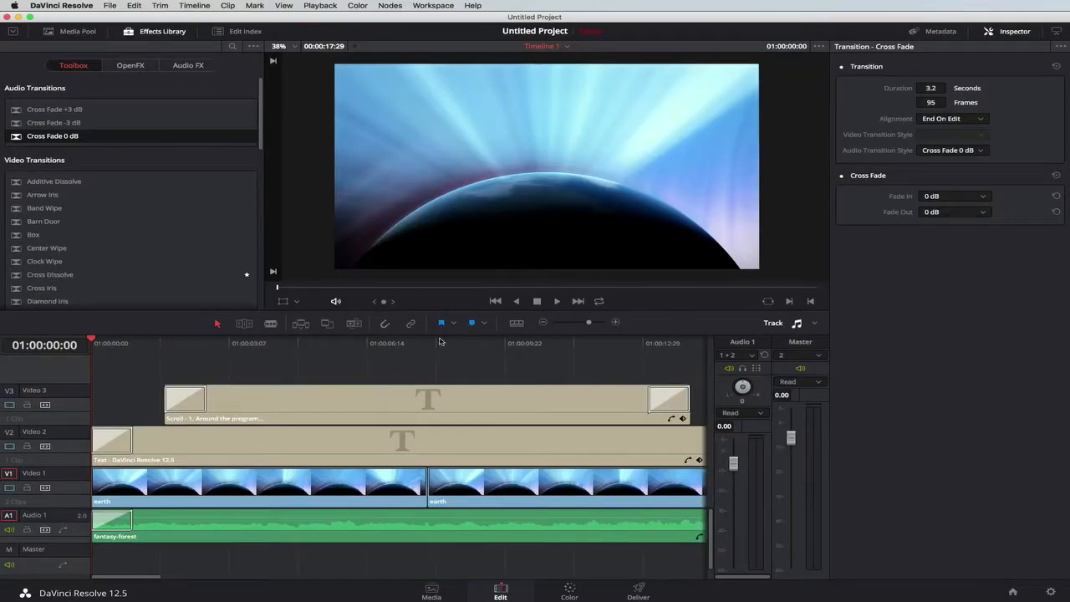
drag(588, 324, 579, 325)
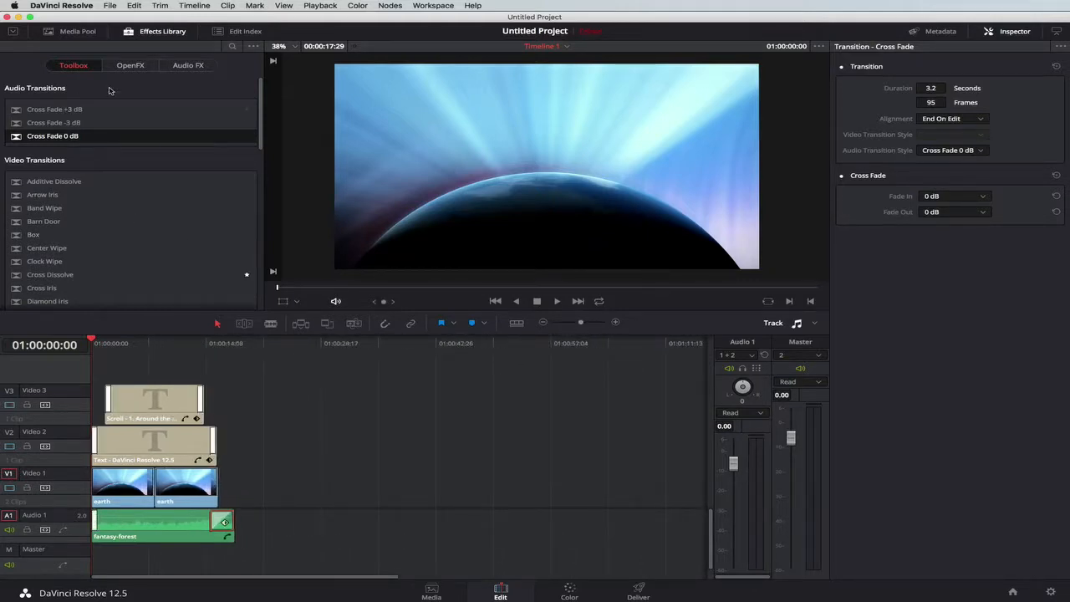
click(75, 33)
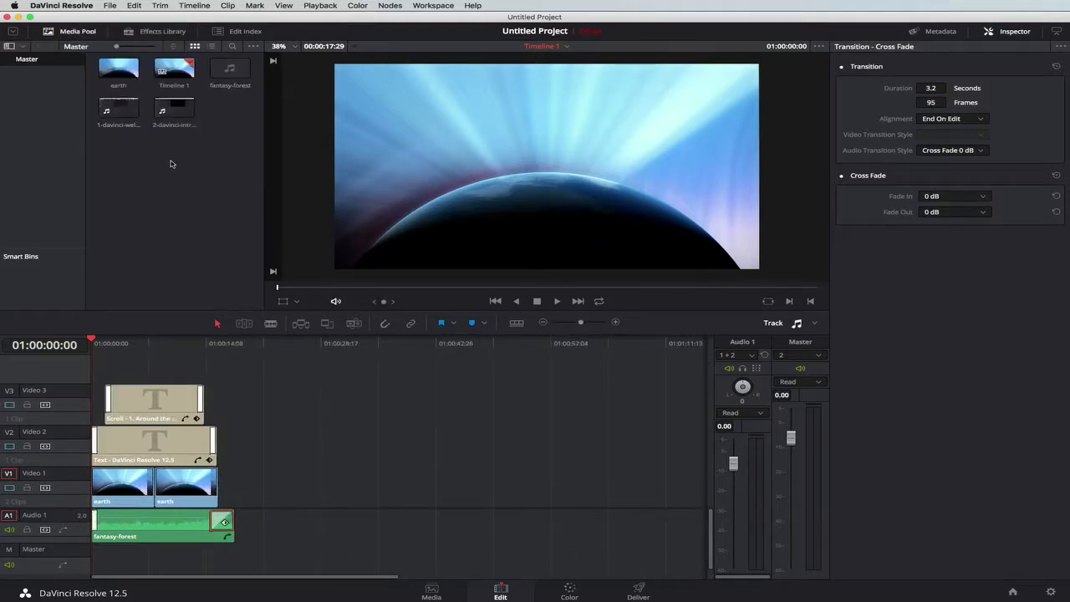
click(131, 109)
drag(118, 110, 246, 460)
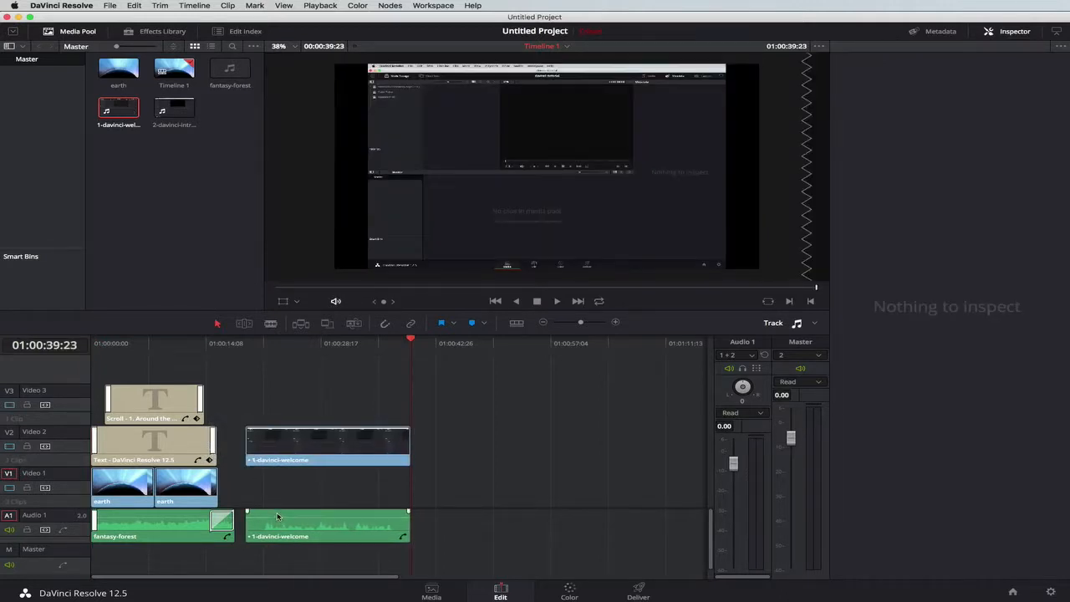
- Move the 1-davinci-welcome audio to a new Audio 2 track, shift the clip to the music's end, and play the join
drag(277, 516, 299, 550)
drag(443, 437, 353, 573)
drag(315, 462, 303, 465)
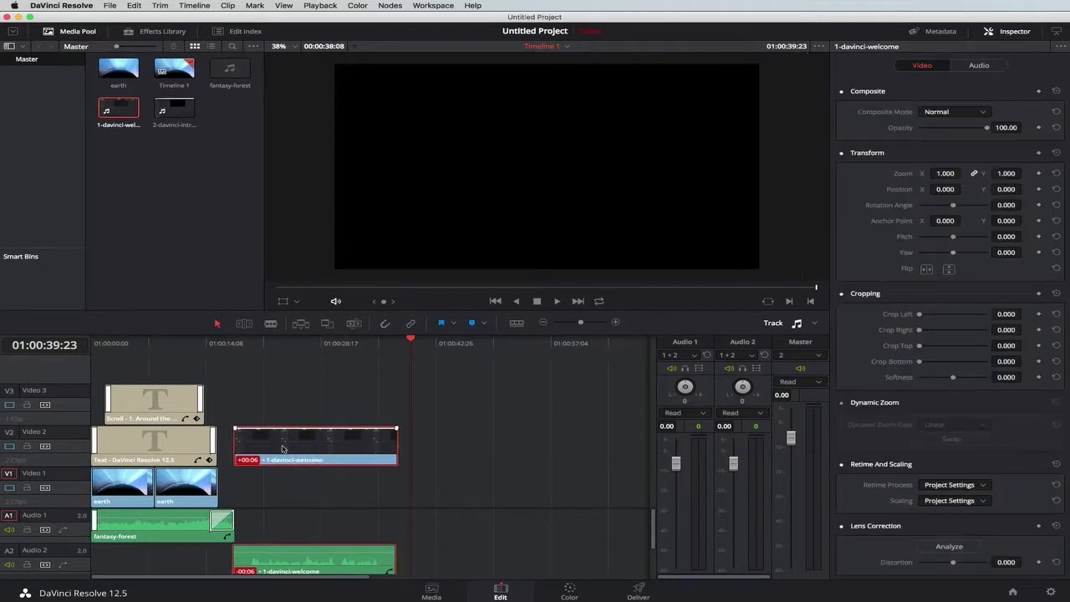
click(199, 342)
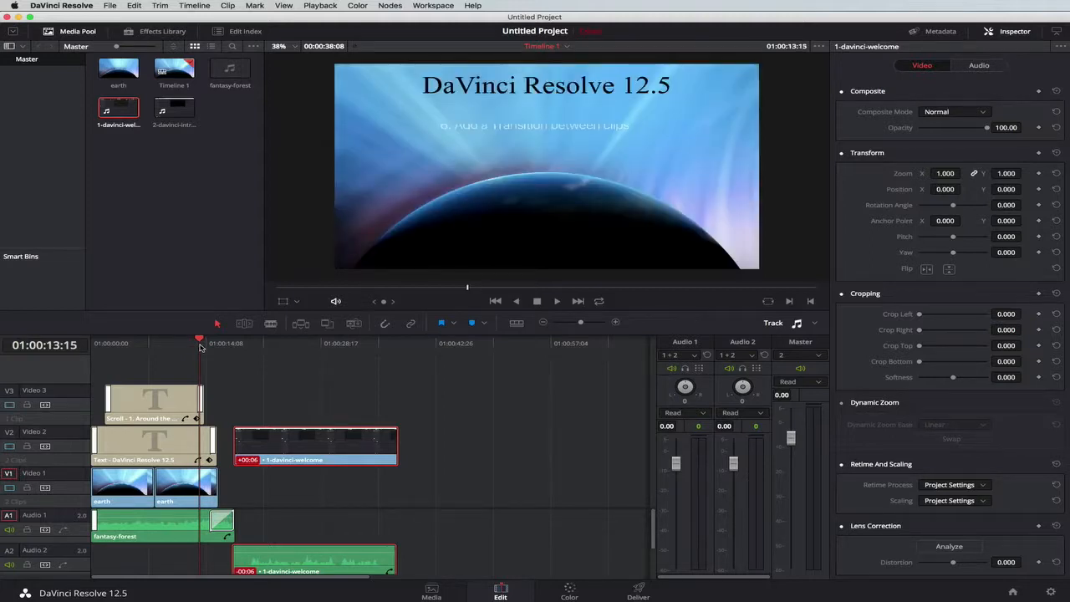
key(space)
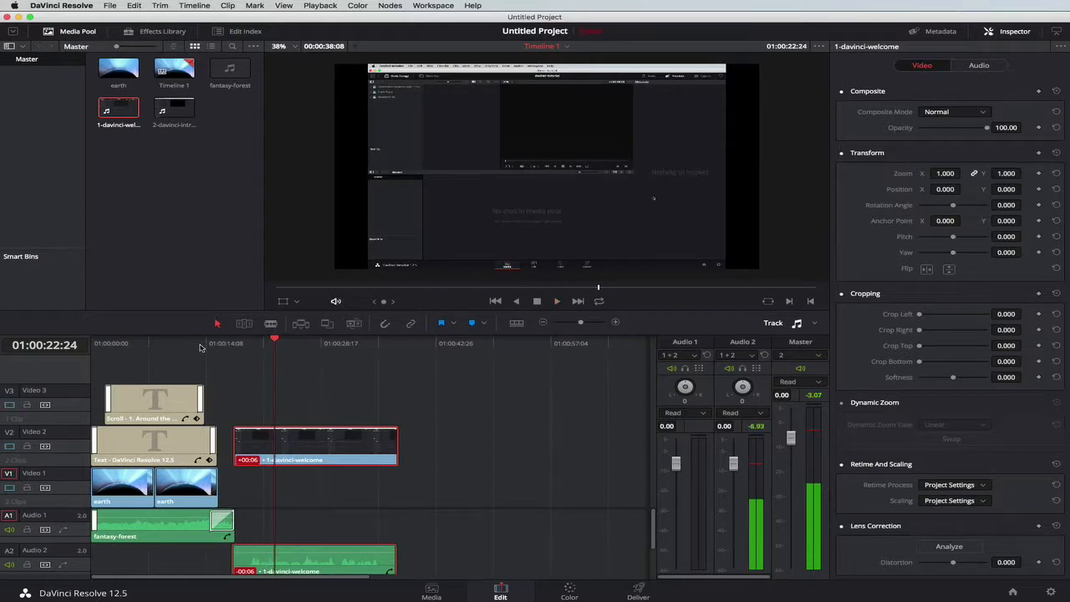
- Place 2-davinci-introduction on the Video 1 and Audio 1 tracks directly after the 1-davinci-welcome clip
click(173, 108)
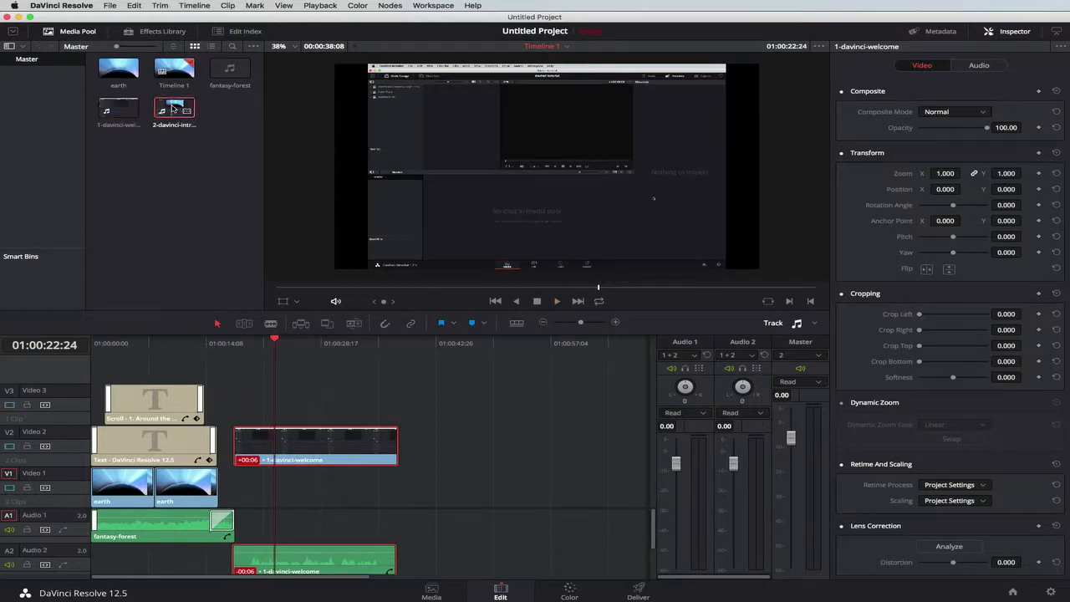
drag(173, 109, 397, 489)
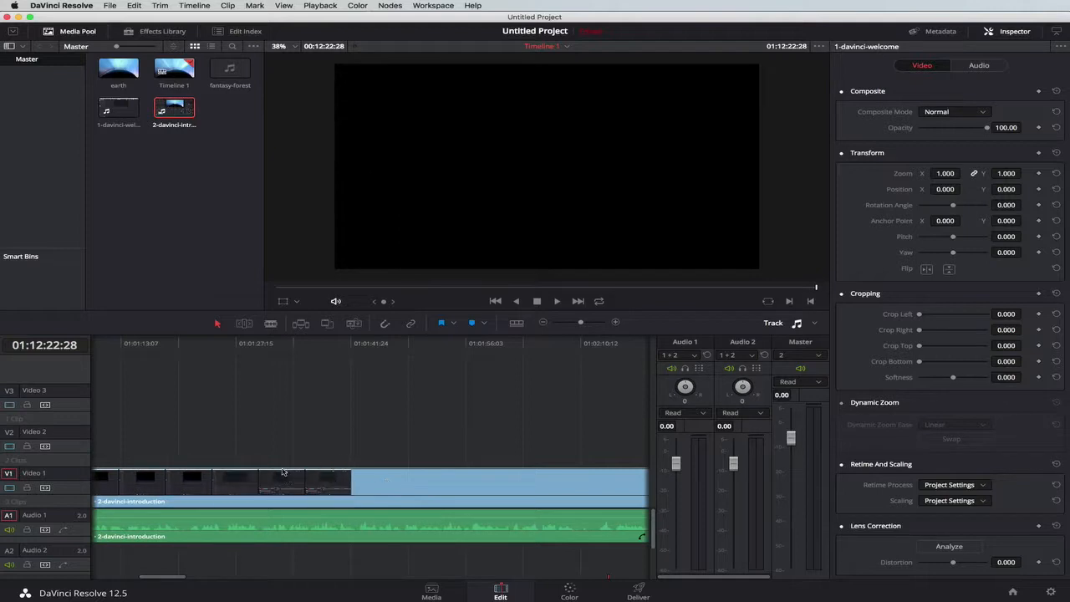
drag(580, 321, 575, 323)
scroll(282, 425, left, 10)
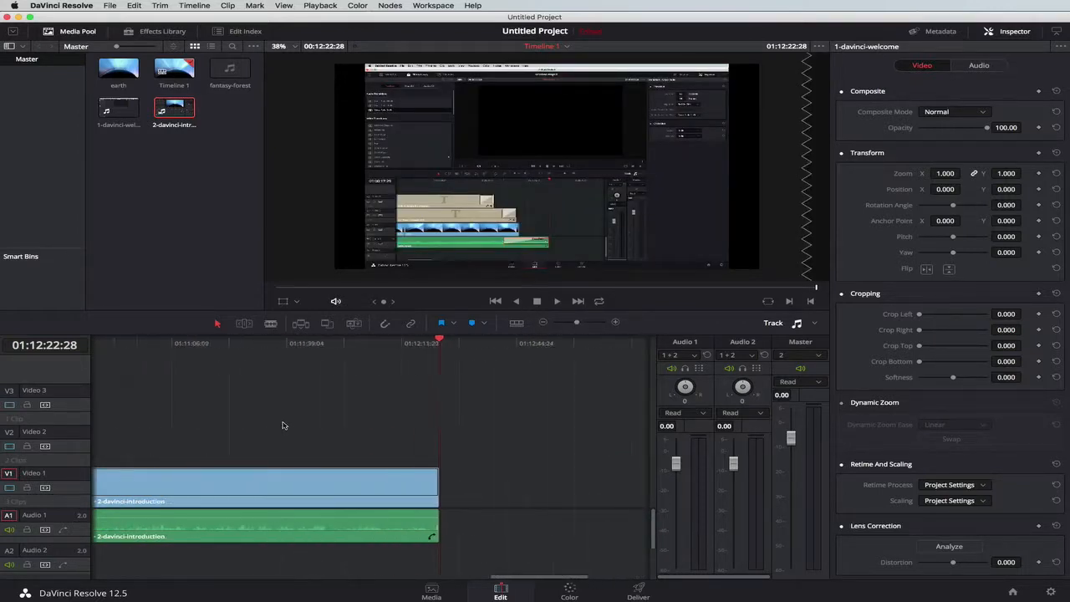
scroll(283, 425, left, 10)
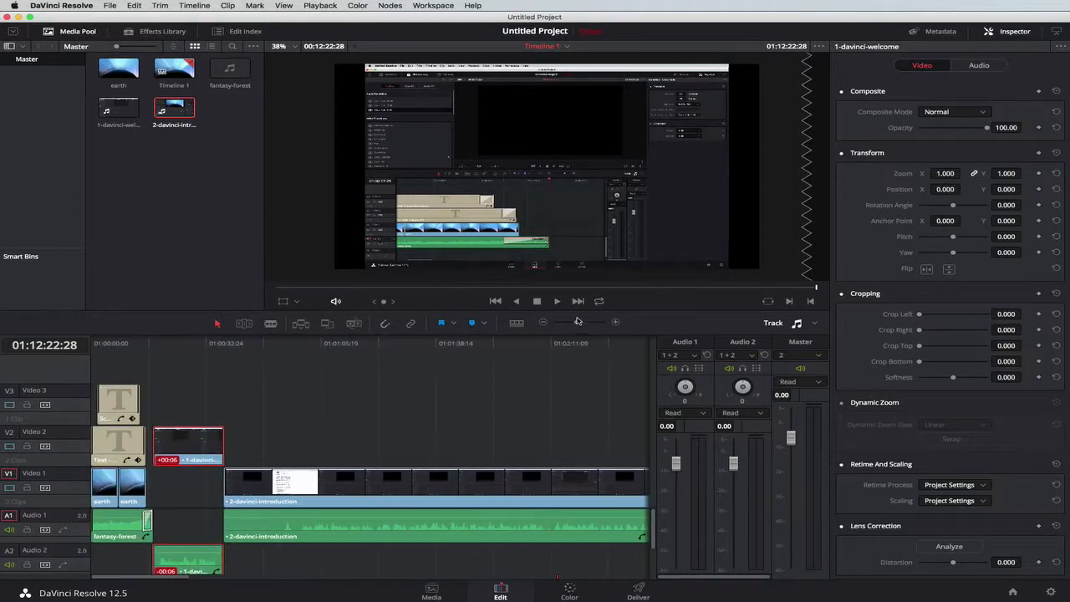
mouse_move(578, 321)
mouse_down()
mouse_move(547, 324)
mouse_move(568, 324)
mouse_up()
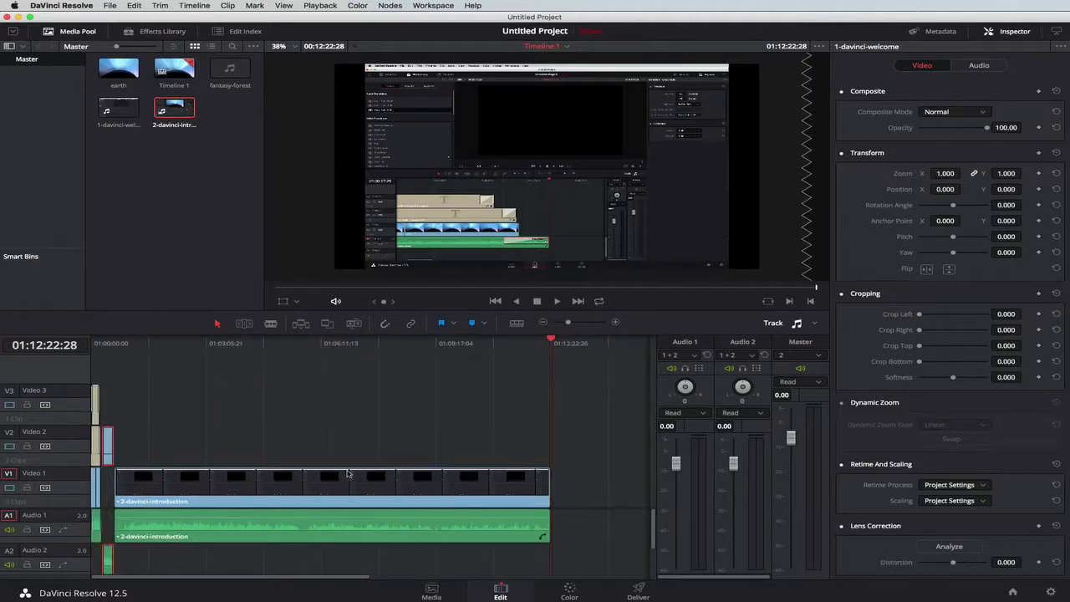
- Add 1645357_loopingWays_HD_LT.mov from Finder's vision/lower-thirds folder to Video 3 above the 1-davinci-welcome clip and play that section
click(109, 350)
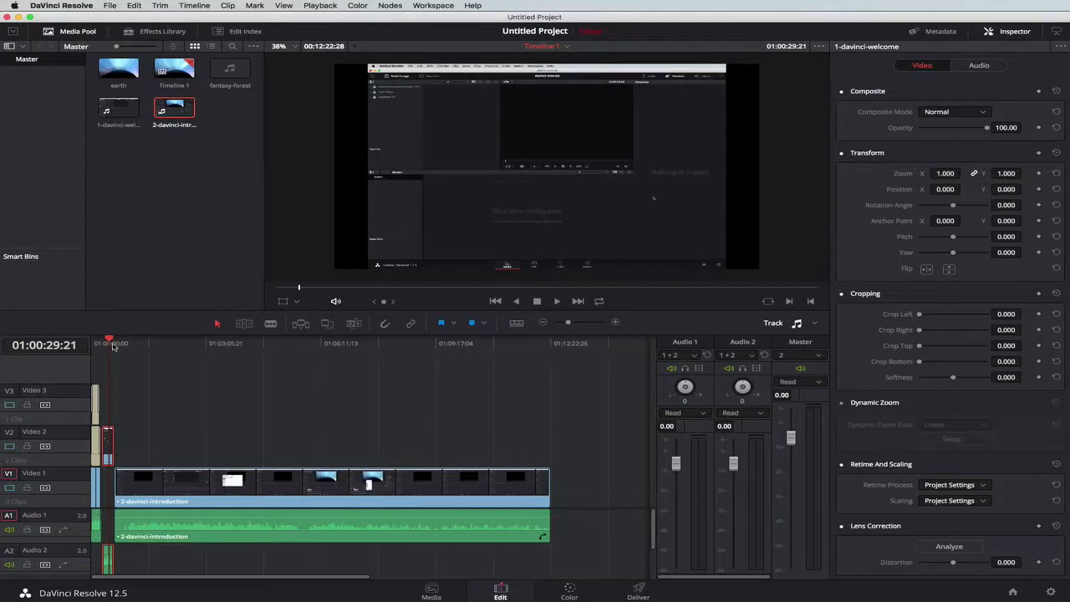
drag(108, 341, 105, 343)
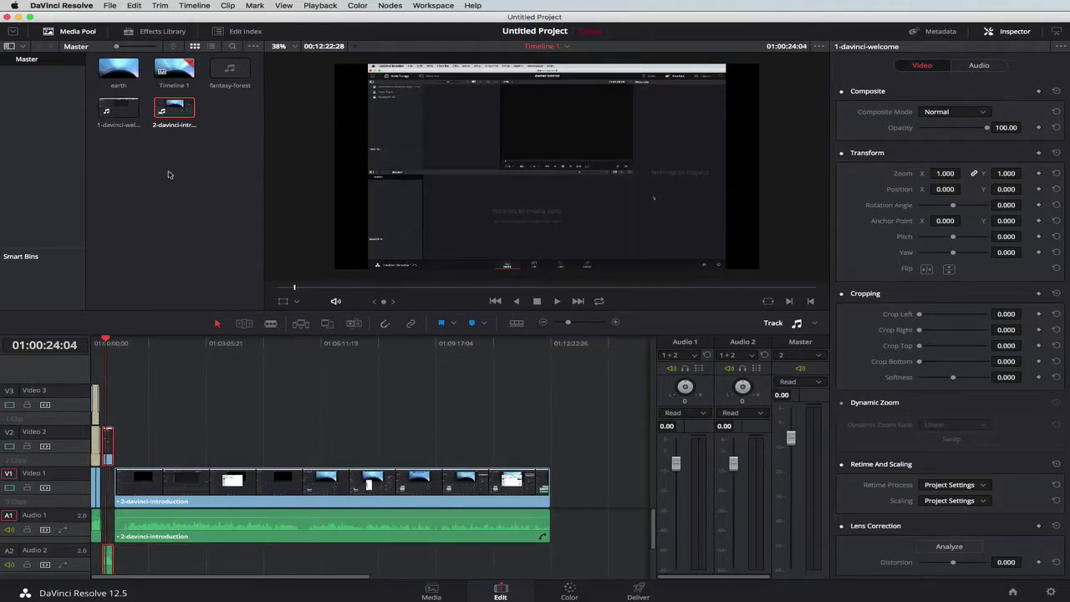
key(super+Tab)
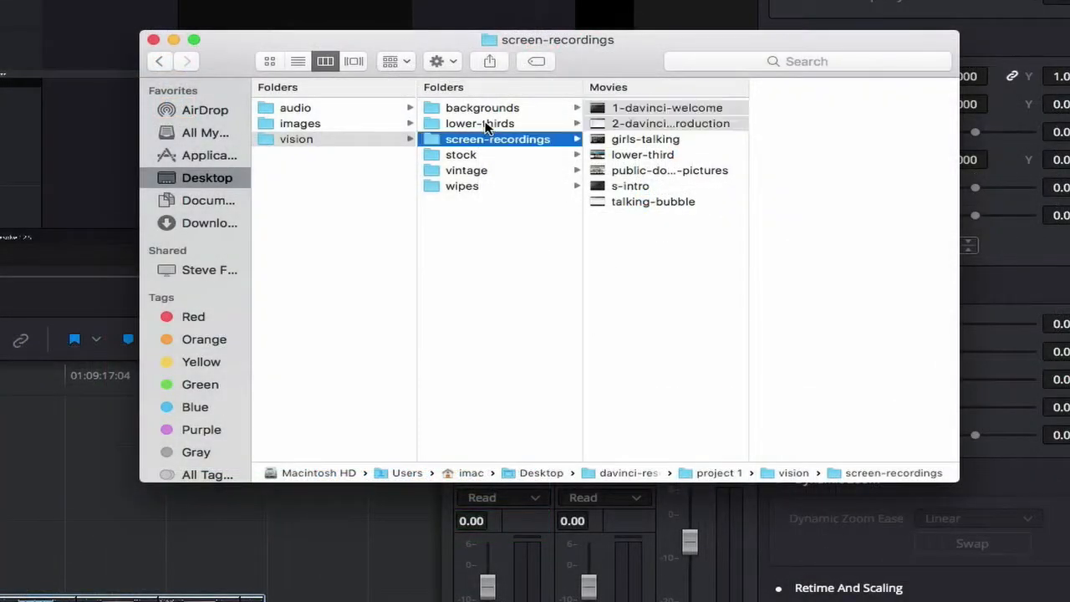
click(491, 124)
click(660, 114)
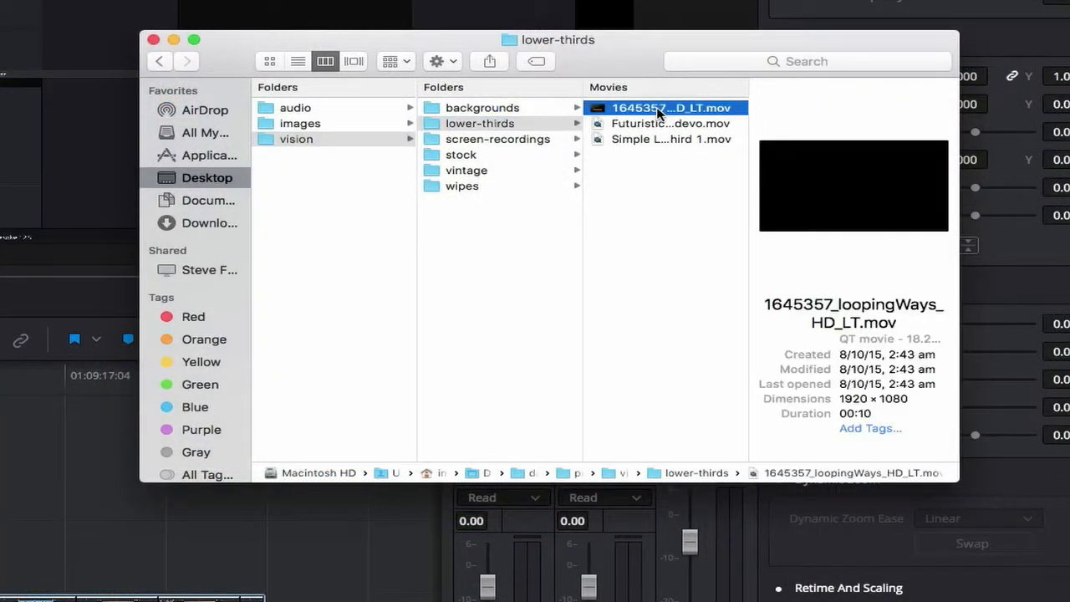
mouse_move(863, 213)
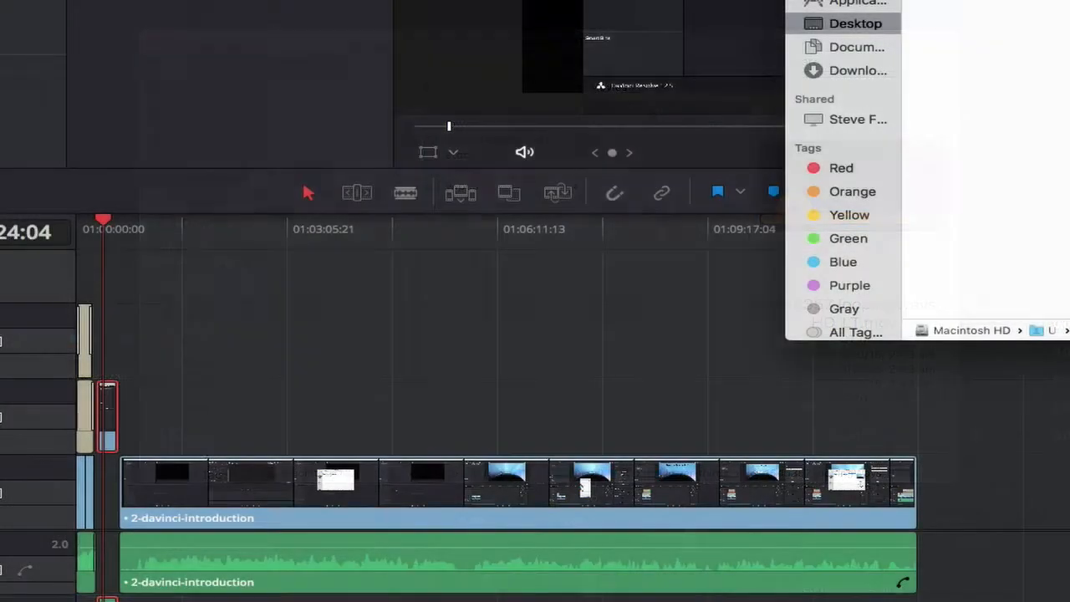
drag(928, 125, 108, 334)
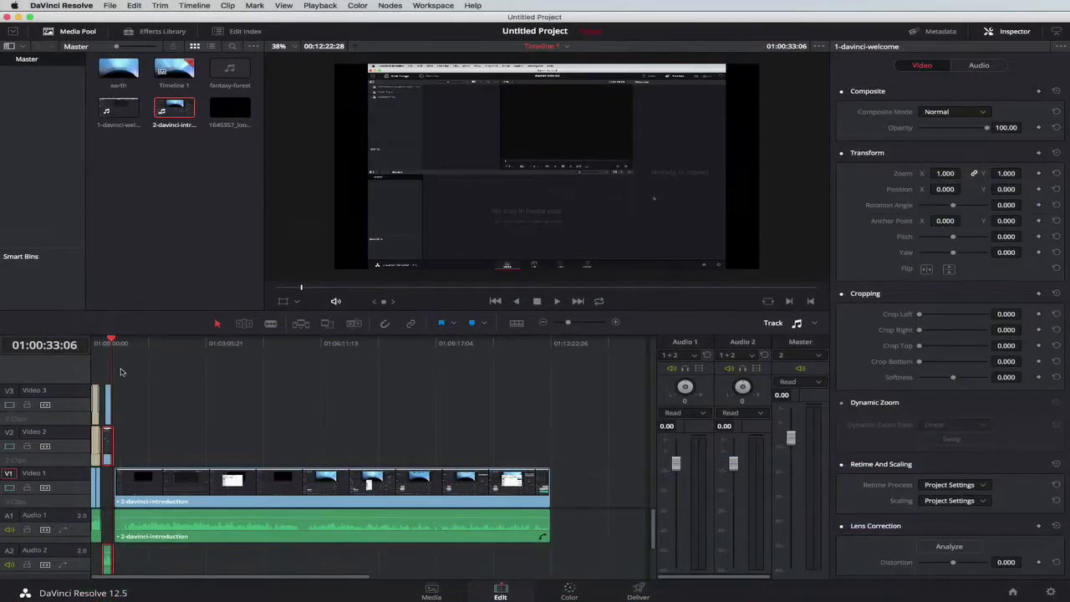
drag(115, 344, 98, 343)
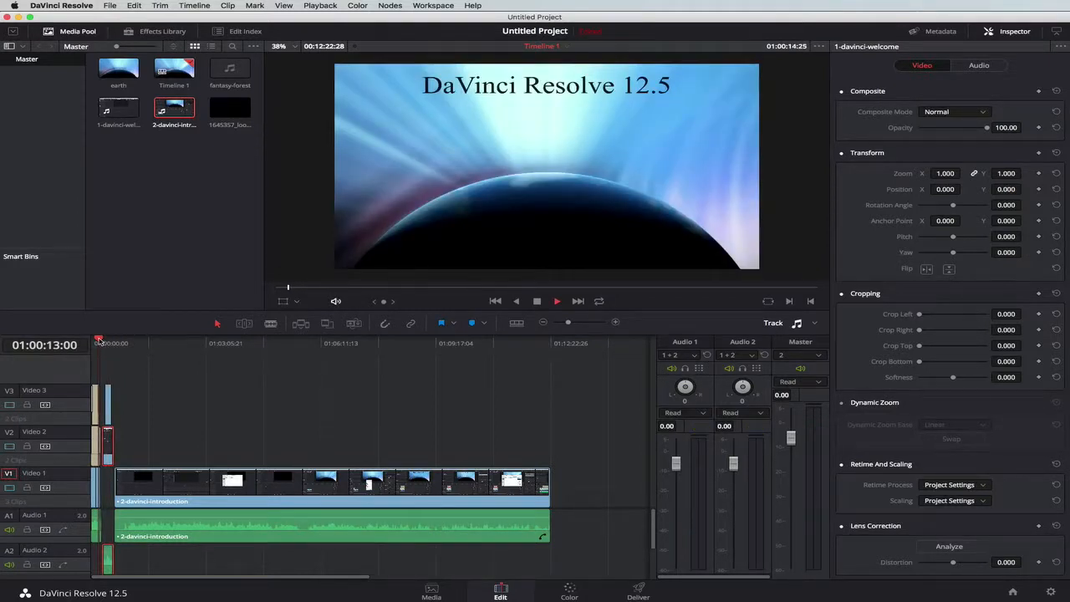
drag(99, 341, 102, 340)
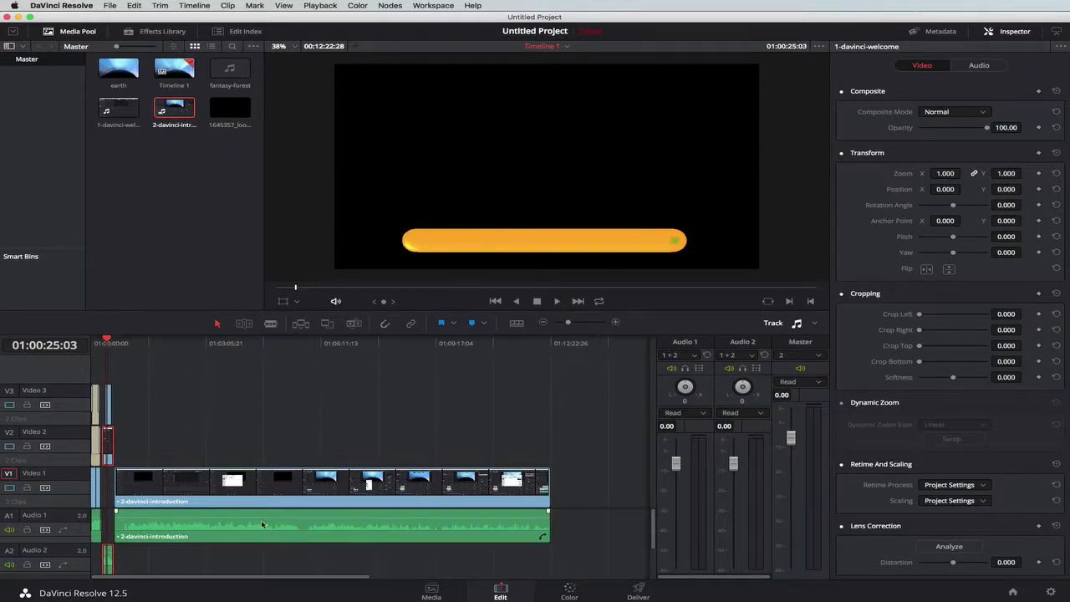
- Move the 2-davinci-introduction audio down from Audio 1 to its own Audio 3 track
drag(260, 516, 291, 558)
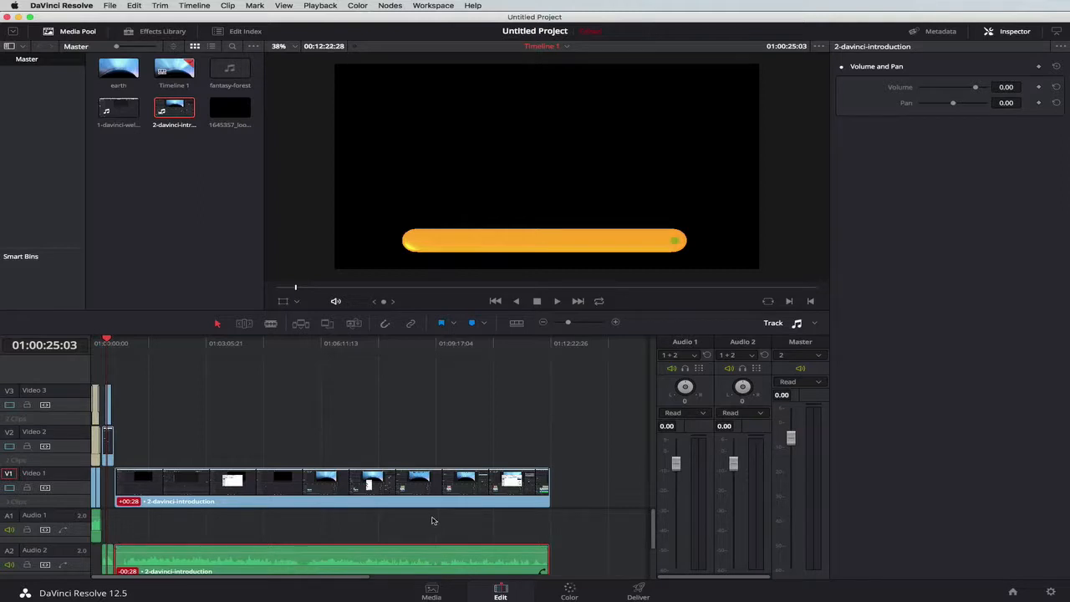
scroll(567, 527, down, 2)
scroll(568, 510, up, 2)
scroll(543, 518, down, 2)
drag(245, 536, 248, 561)
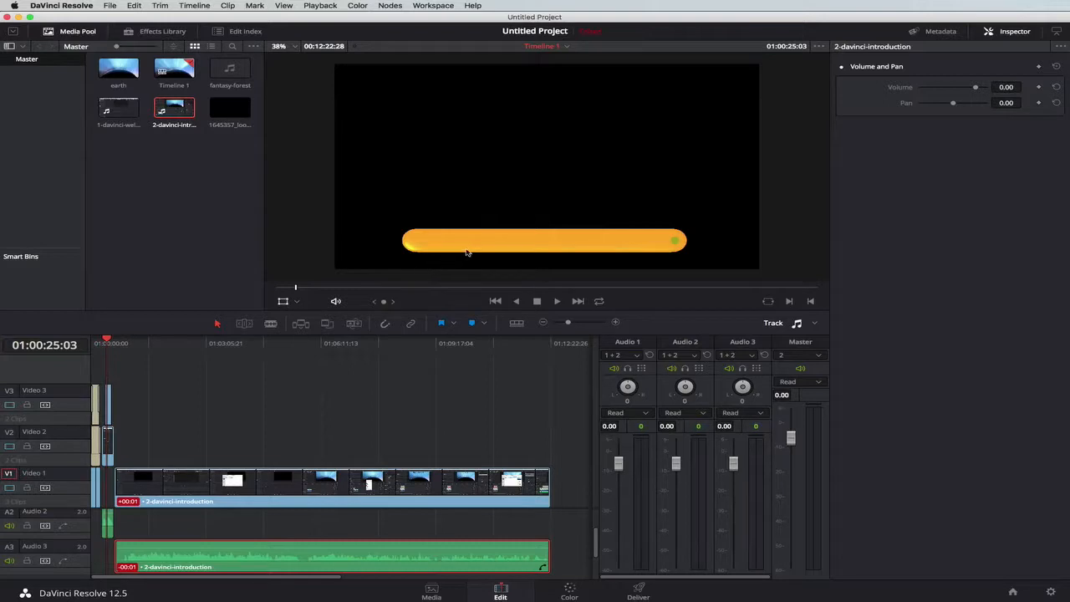
- Scale the lower third clip on Video 3 to about 0.486 and place it in the frame's lower-left corner, at about -480, -276
scroll(466, 253, up, 1)
scroll(514, 191, up, 1)
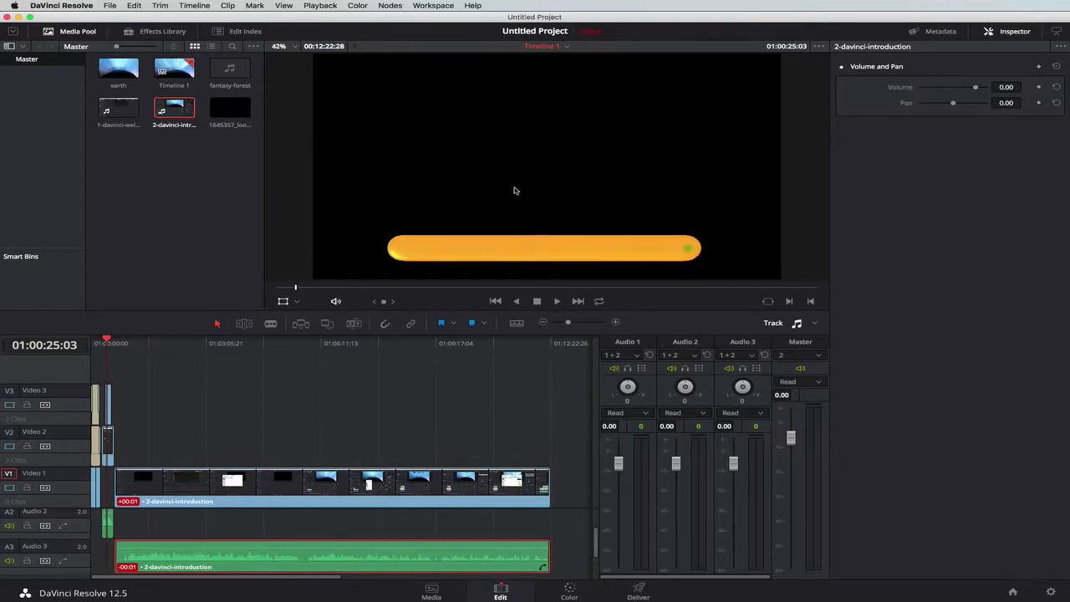
scroll(544, 210, down, 10)
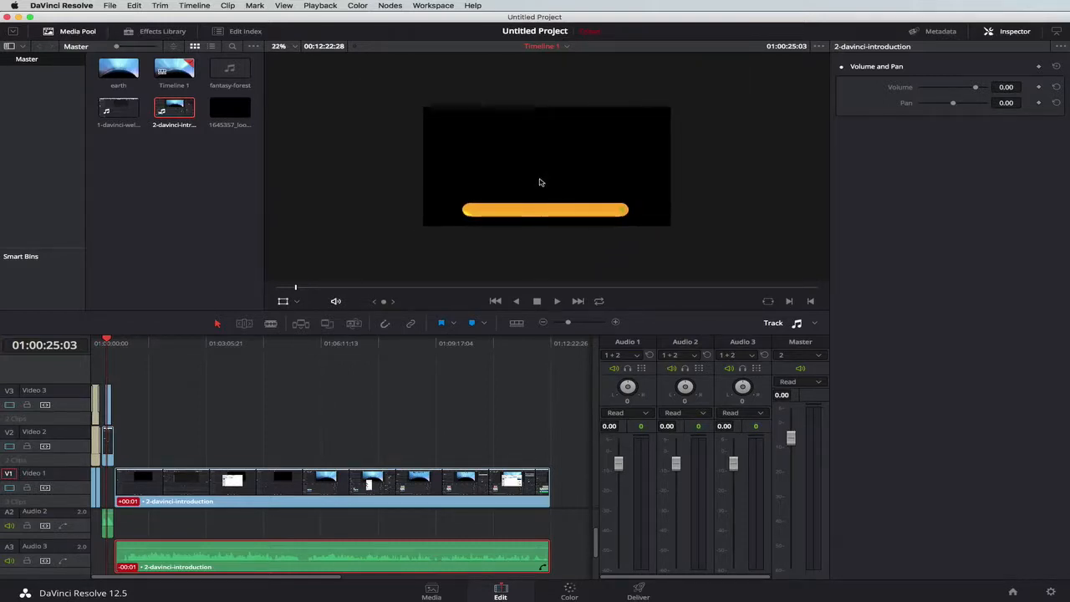
click(110, 402)
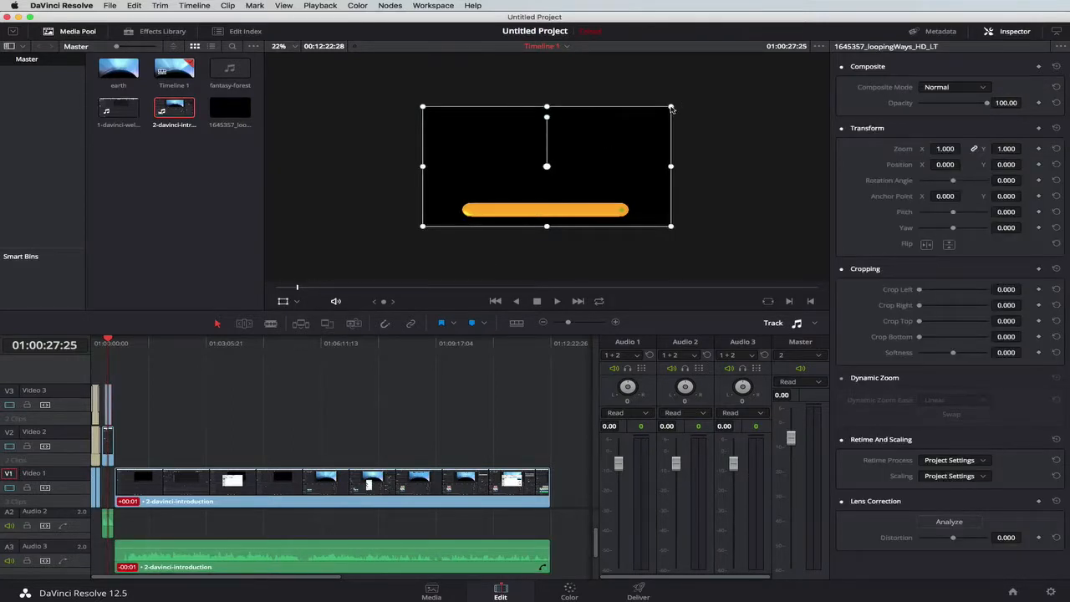
drag(671, 107, 516, 188)
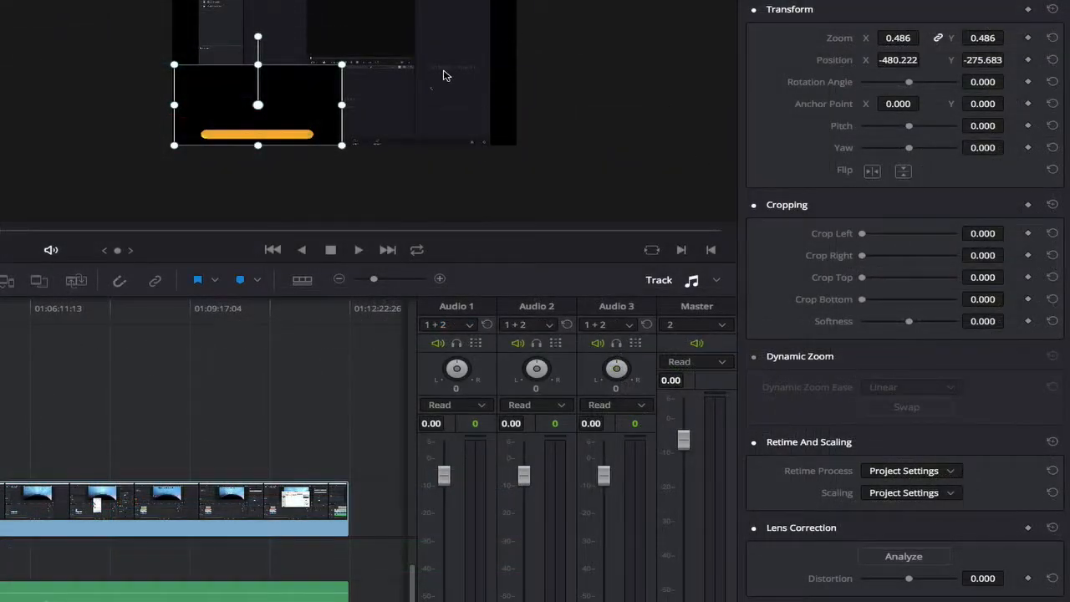
- Set the scaling of the 1-davinci-welcome and 2-davinci-introduction video clips to Stretch
scroll(432, 99, up, 1)
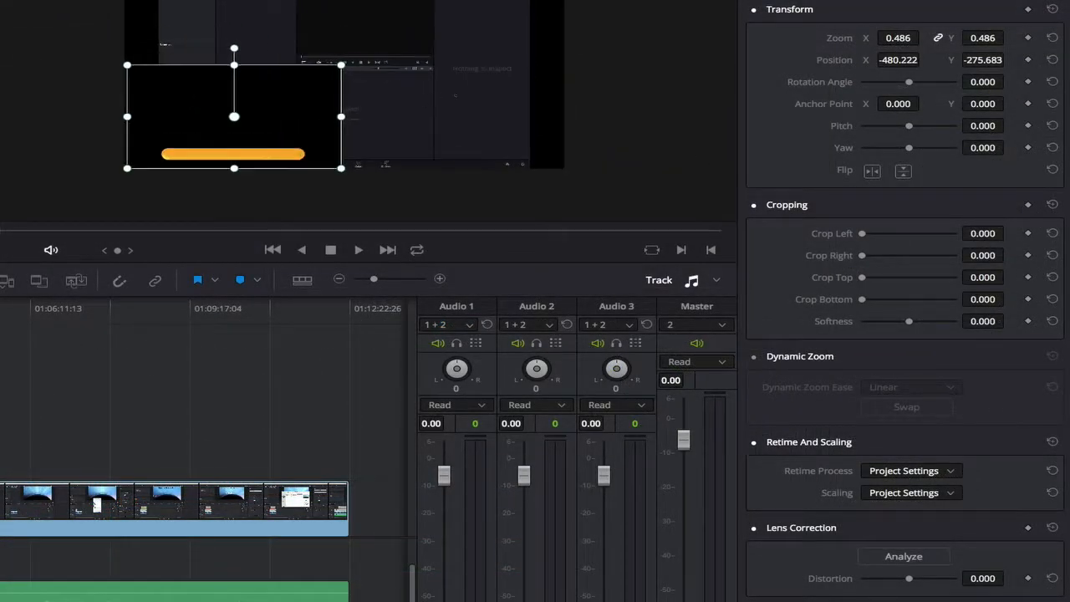
click(4, 503)
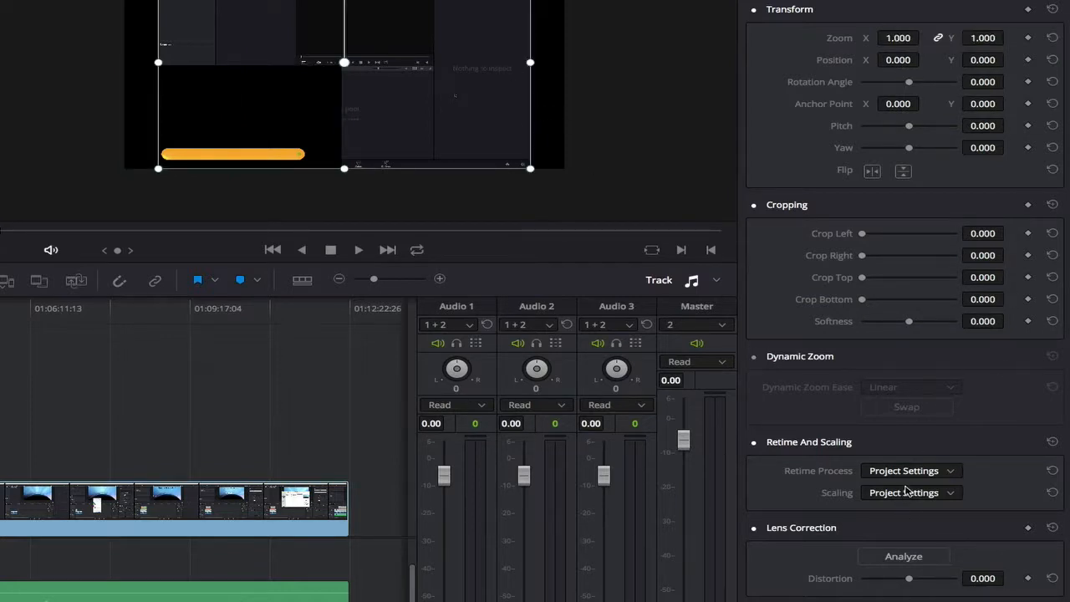
click(911, 493)
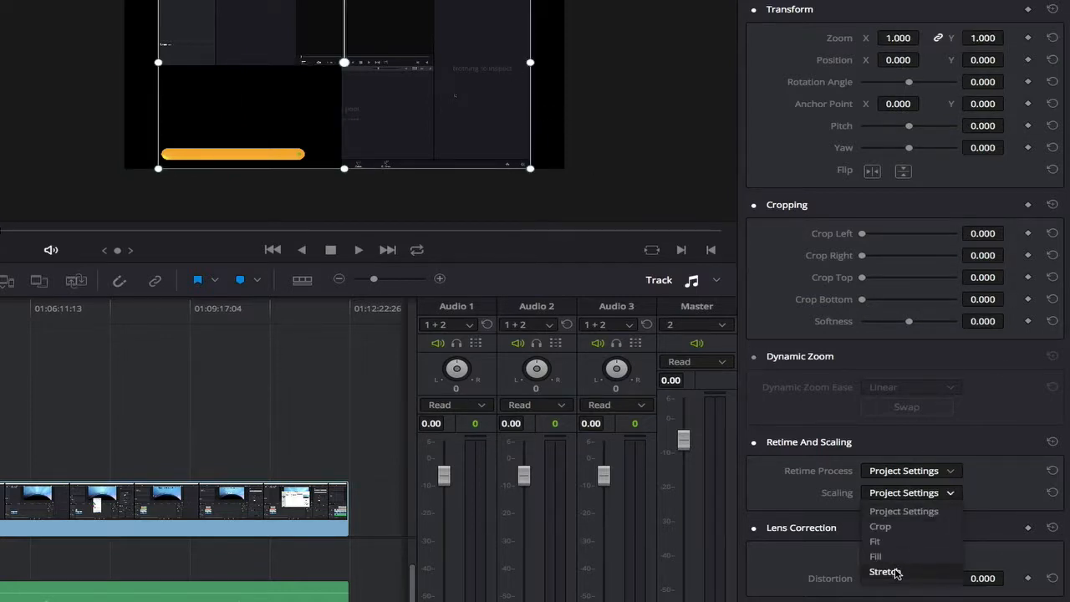
click(884, 571)
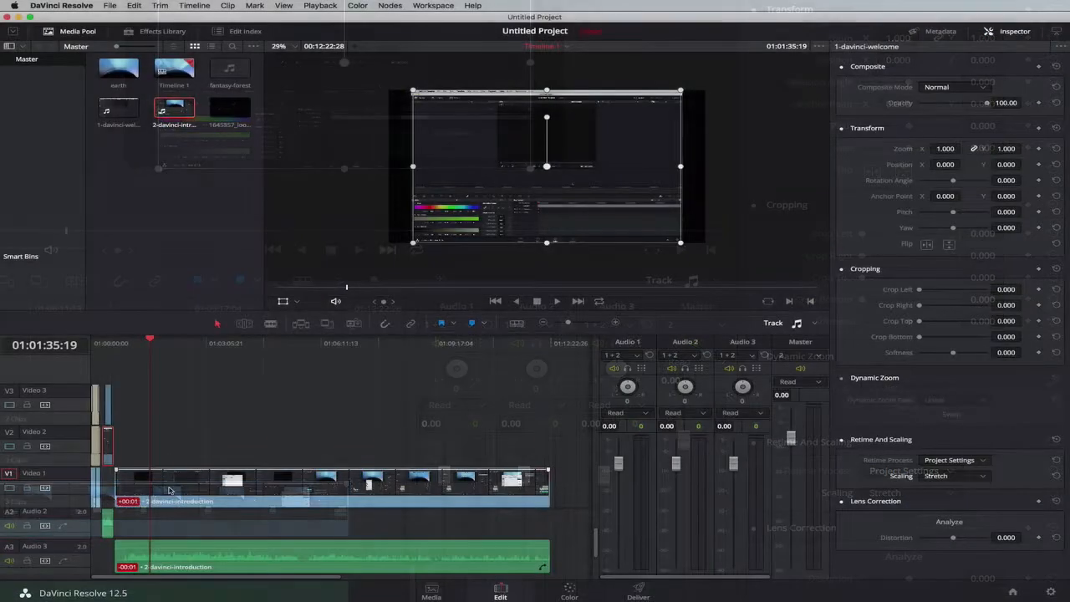
click(953, 476)
click(936, 532)
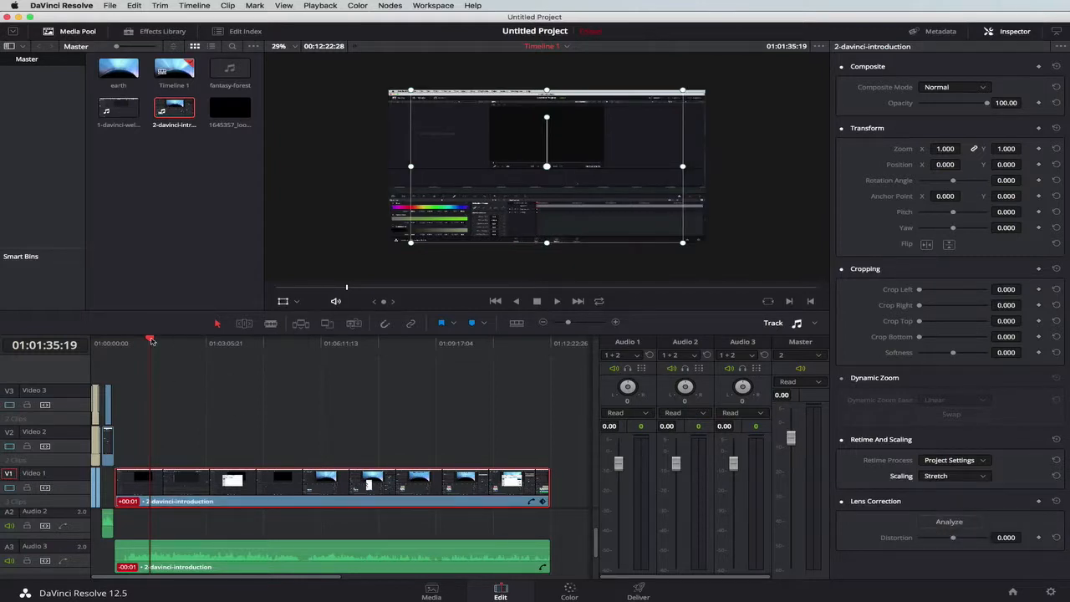
- Return the playhead to the lower third and shift that clip slightly left, to position about -505, -272
drag(152, 340, 108, 345)
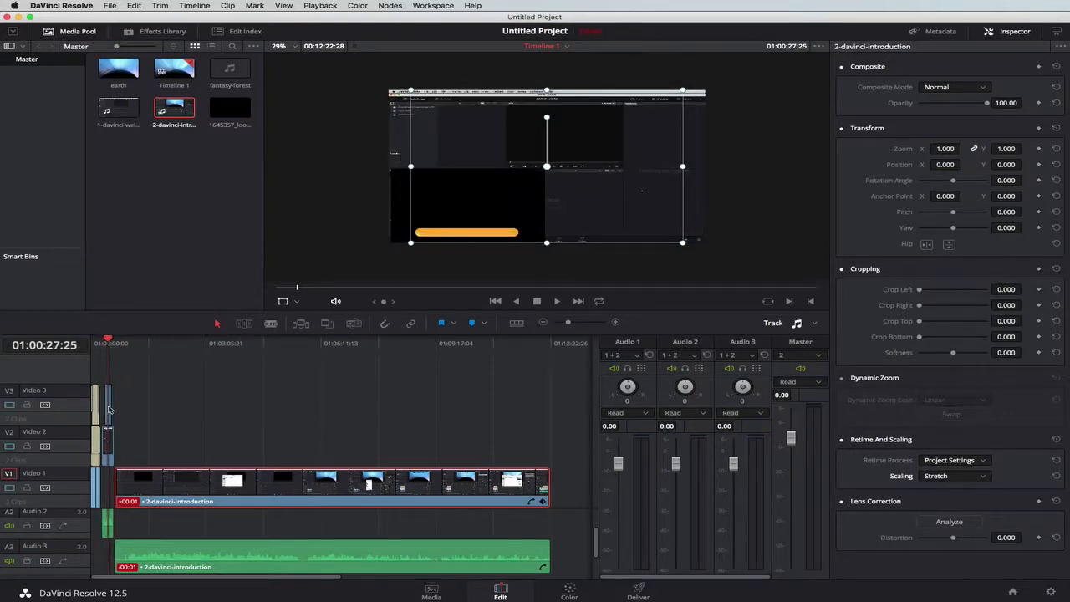
click(109, 408)
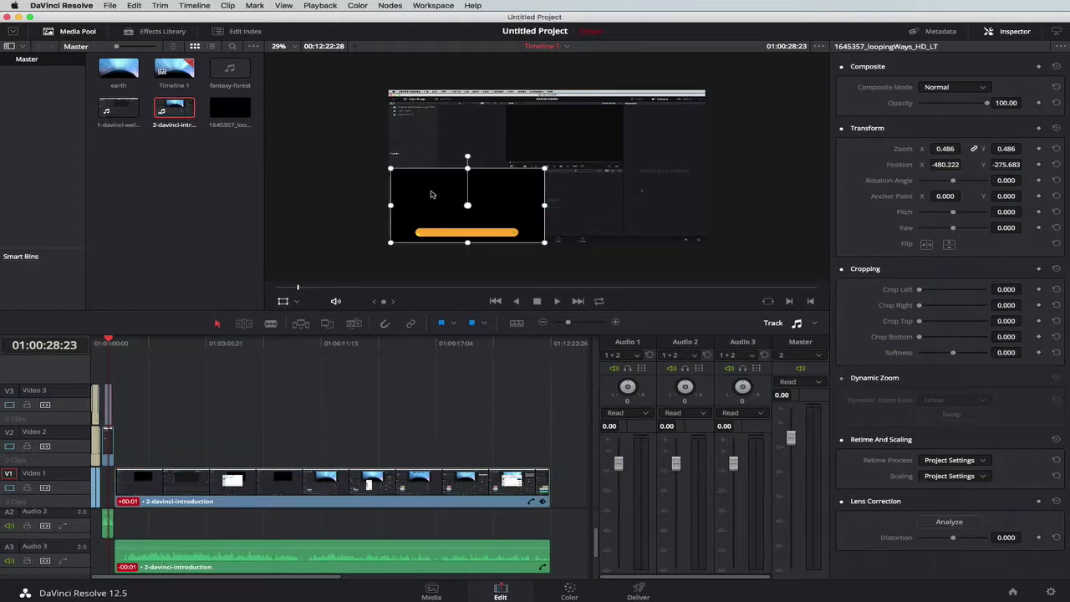
drag(432, 194, 427, 194)
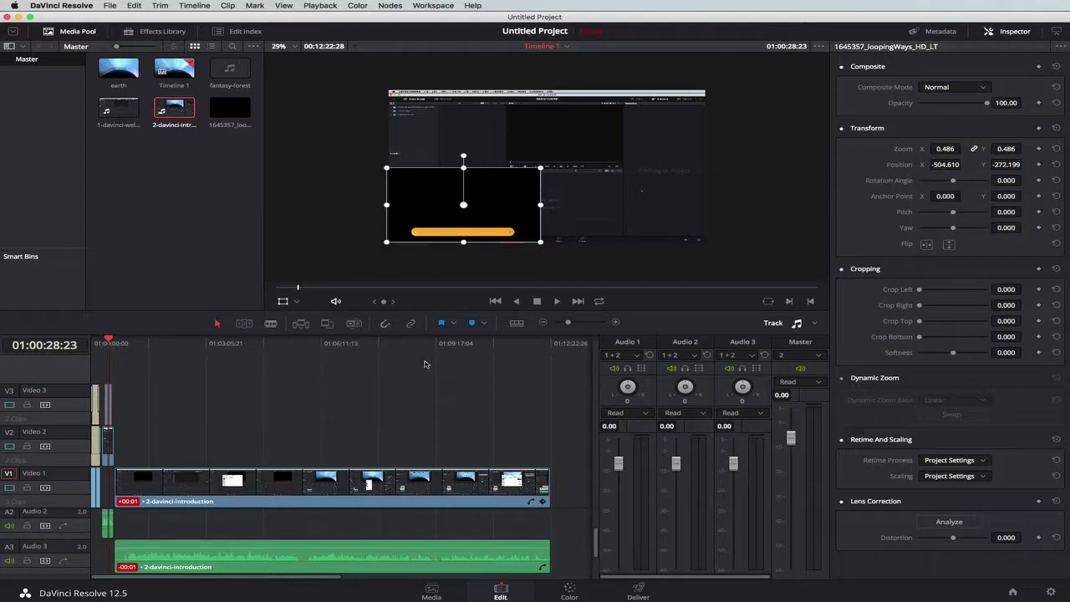
- On the Color page, add a serial node and an alpha output to the lower third, and connect the new node's key output to it
click(569, 591)
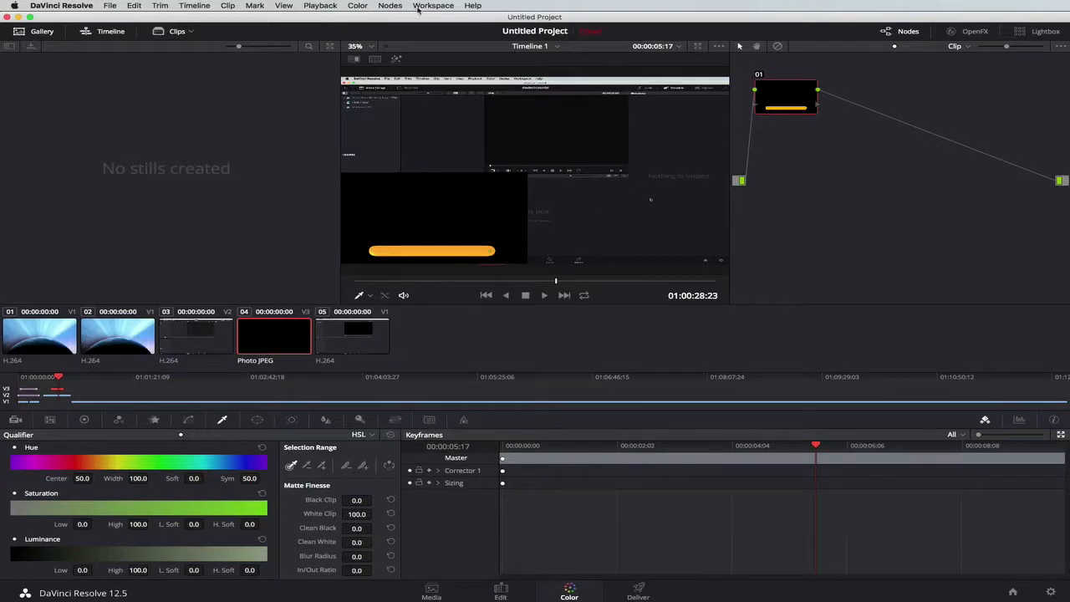
click(392, 6)
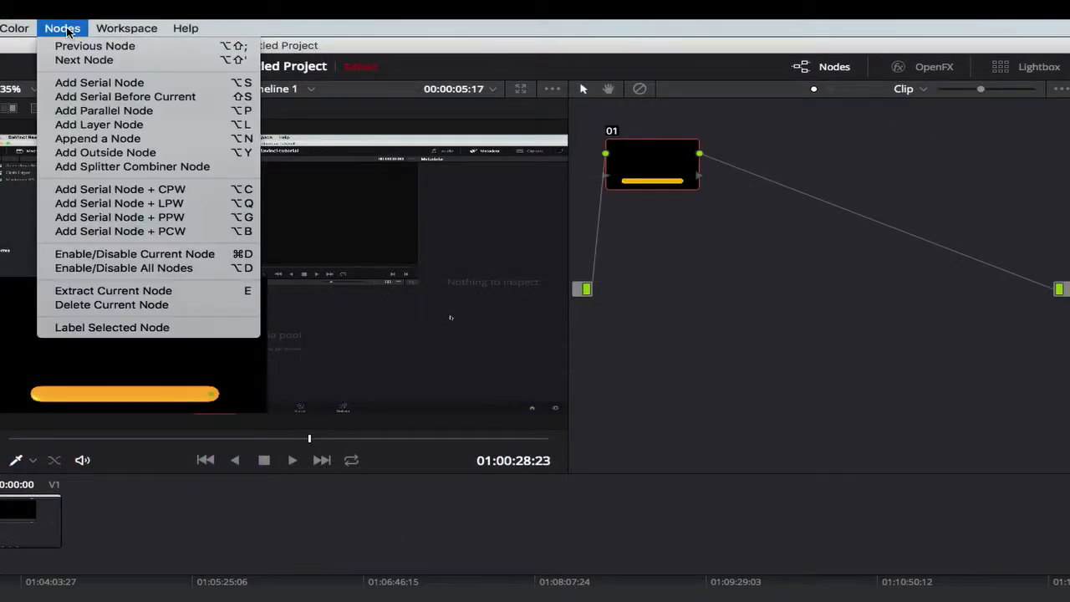
click(99, 87)
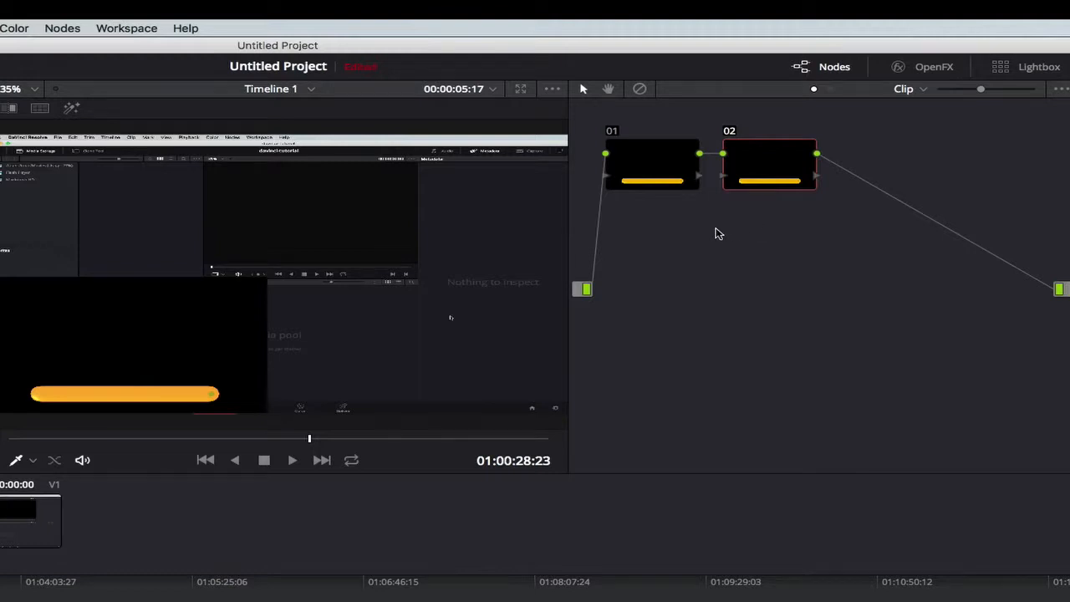
right_click(716, 233)
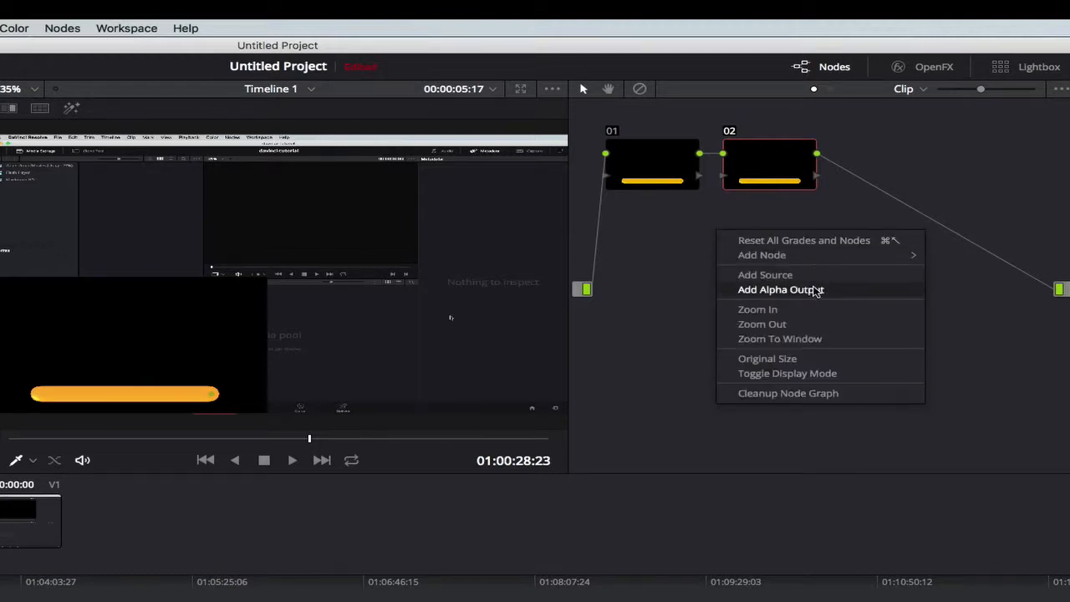
click(780, 289)
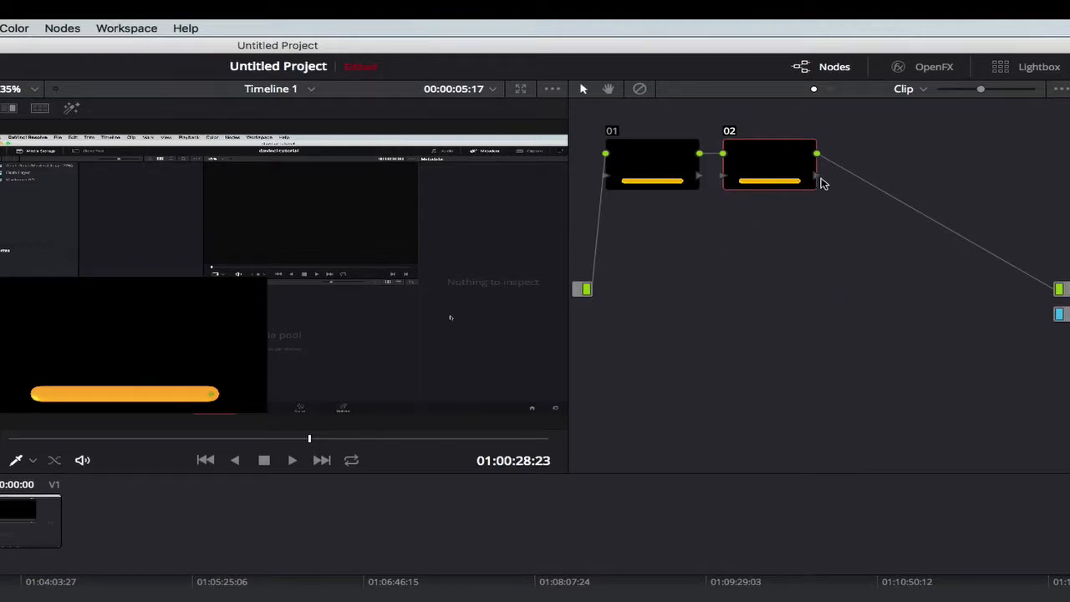
drag(817, 180, 1059, 318)
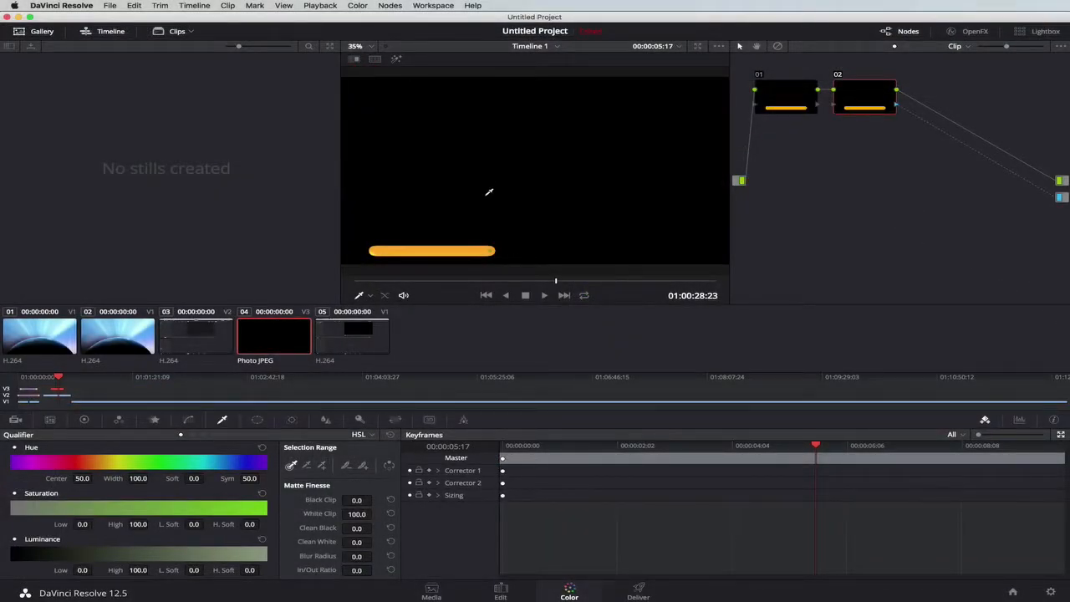
- Key out the lower third's black background by sampling it with the qualifier and inverting the selection, and scrub through the clip
click(489, 192)
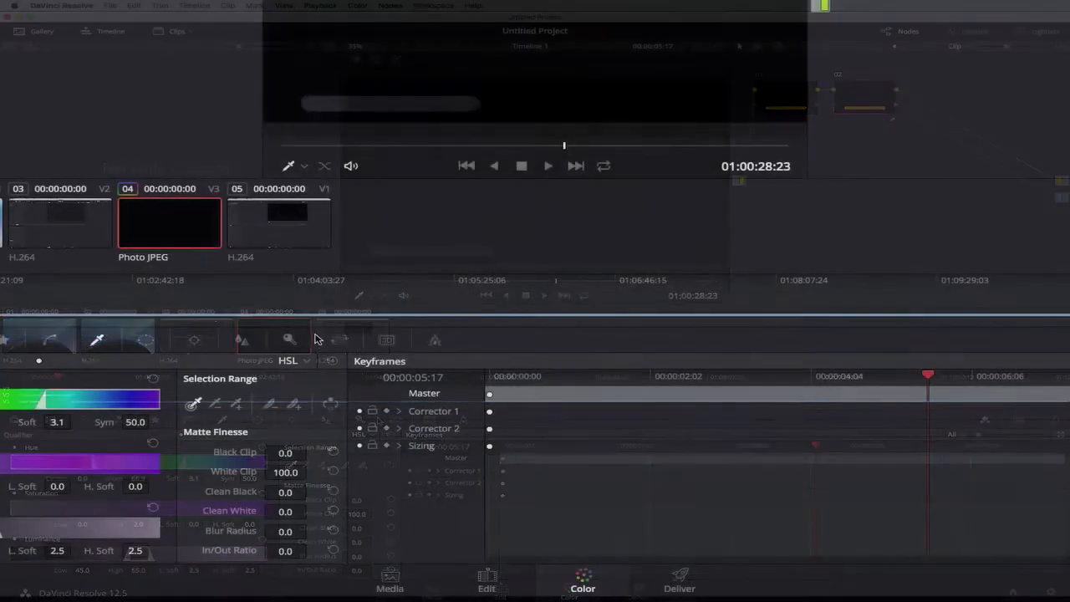
click(331, 405)
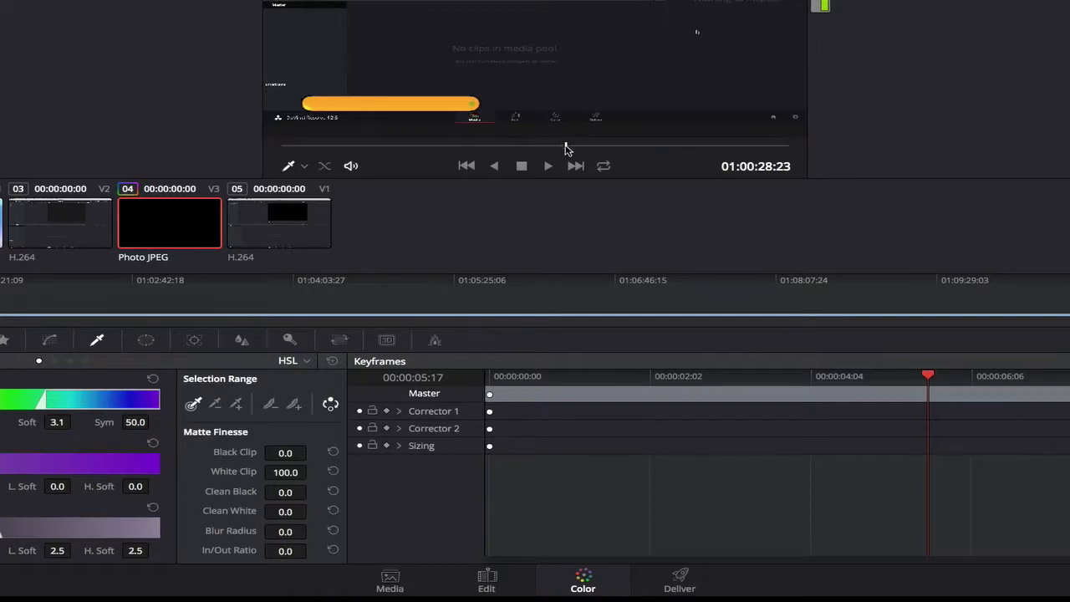
drag(567, 149, 282, 153)
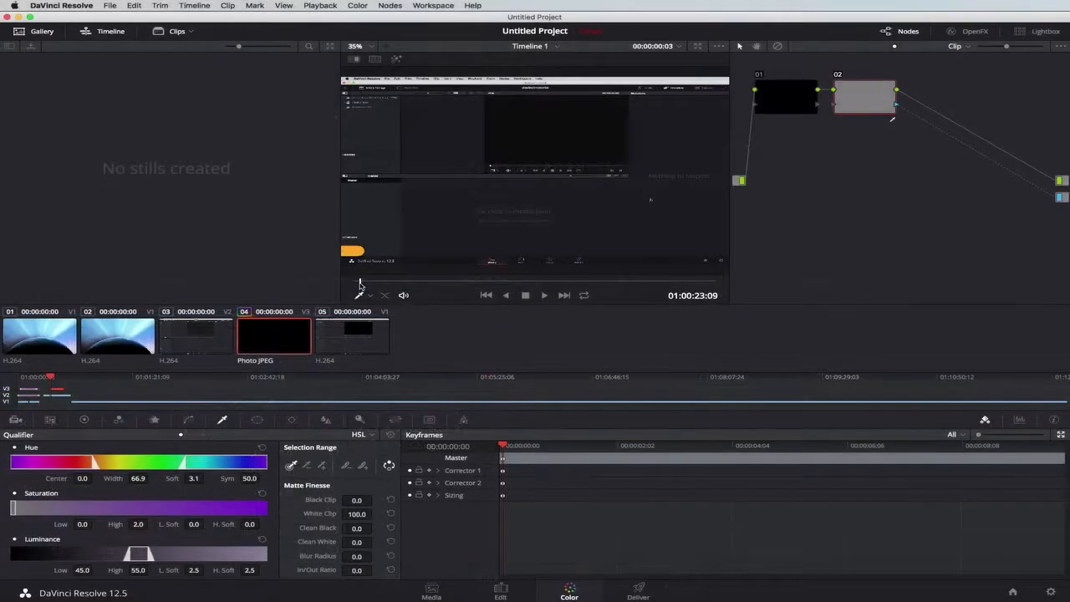
drag(358, 284, 442, 284)
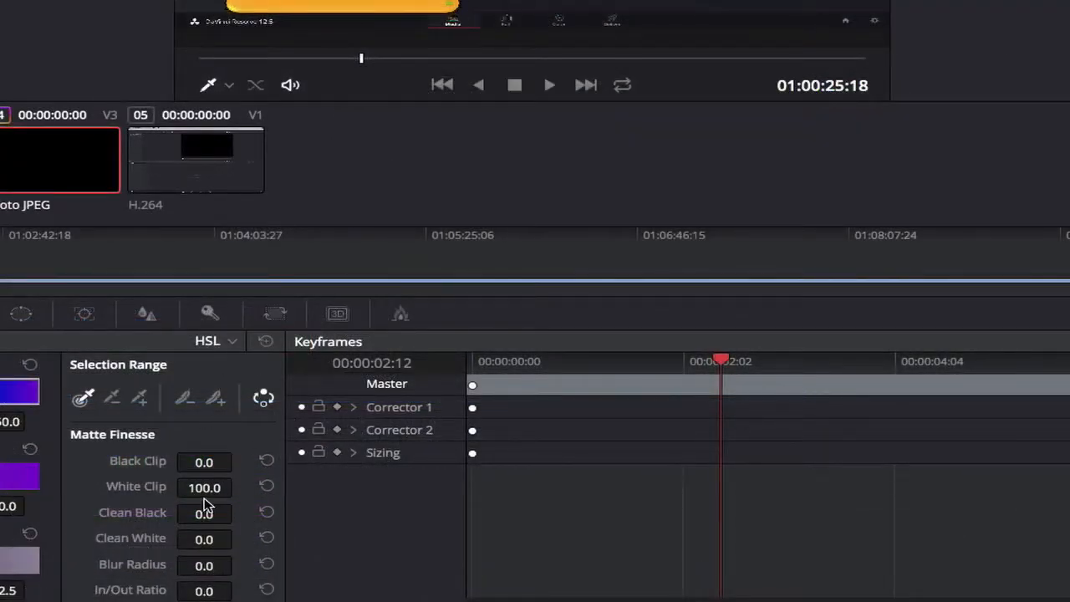
- Set the matte's Clean Black to 4.6 and In/Out Ratio to -10.4, and inspect the keyed lower third on the Edit page
drag(203, 514, 238, 514)
drag(238, 591, 151, 591)
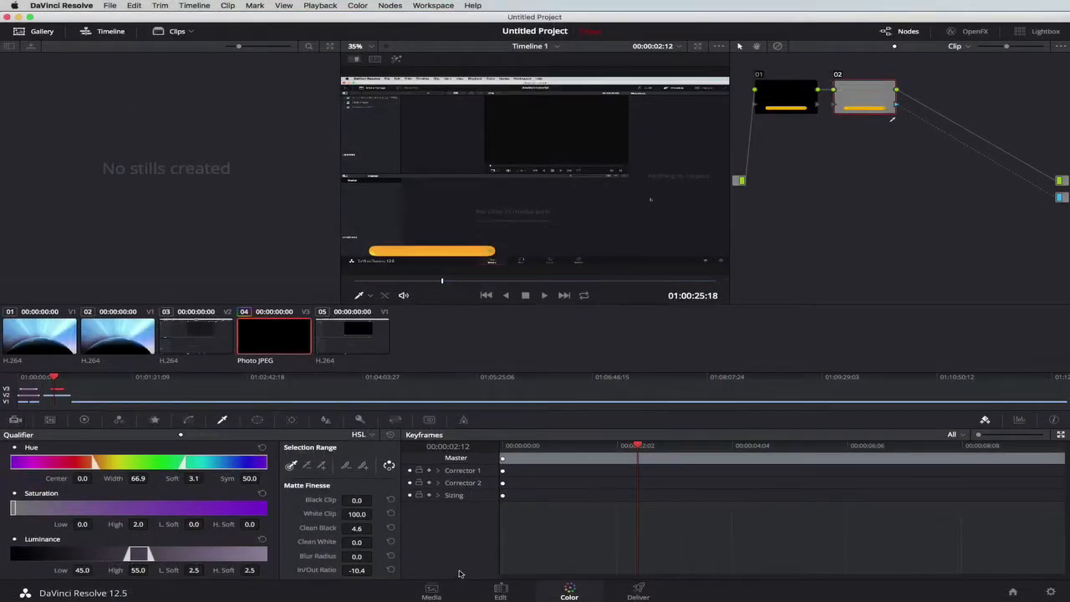
click(501, 590)
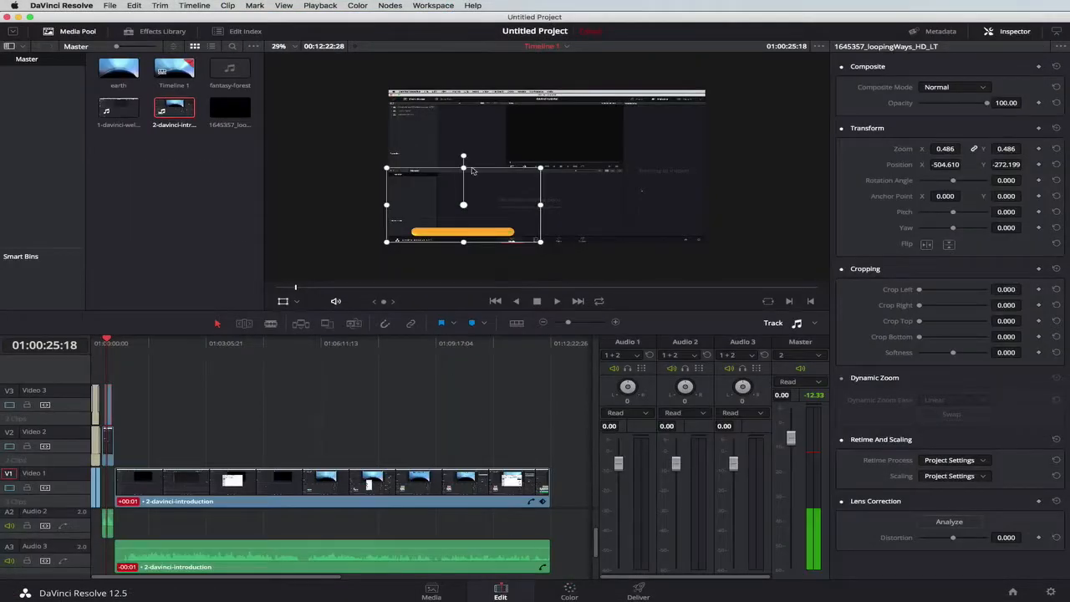
scroll(608, 201, up, 4)
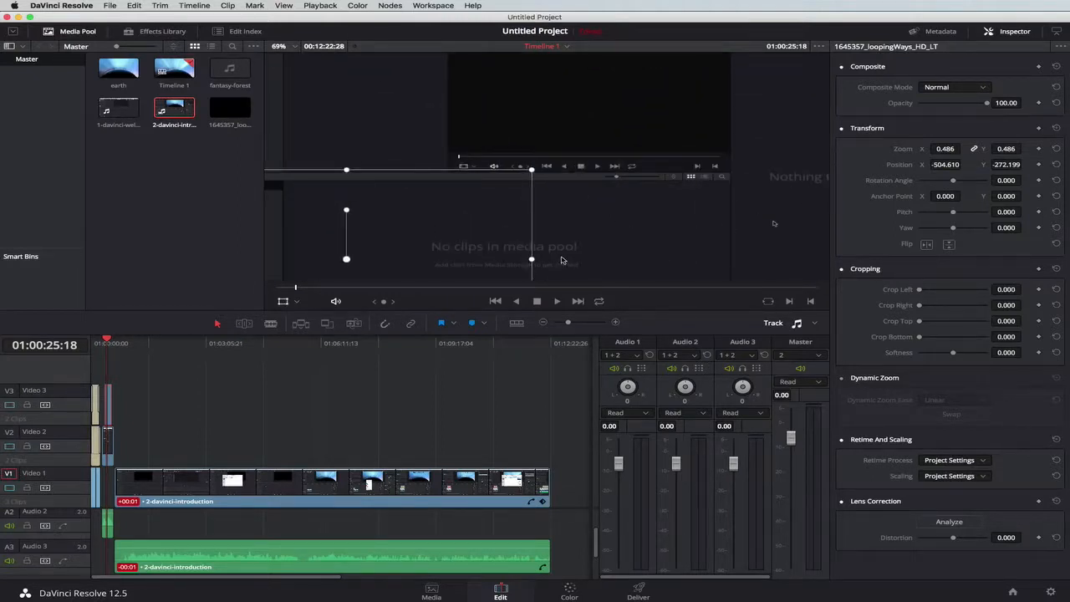
scroll(561, 260, down, 3)
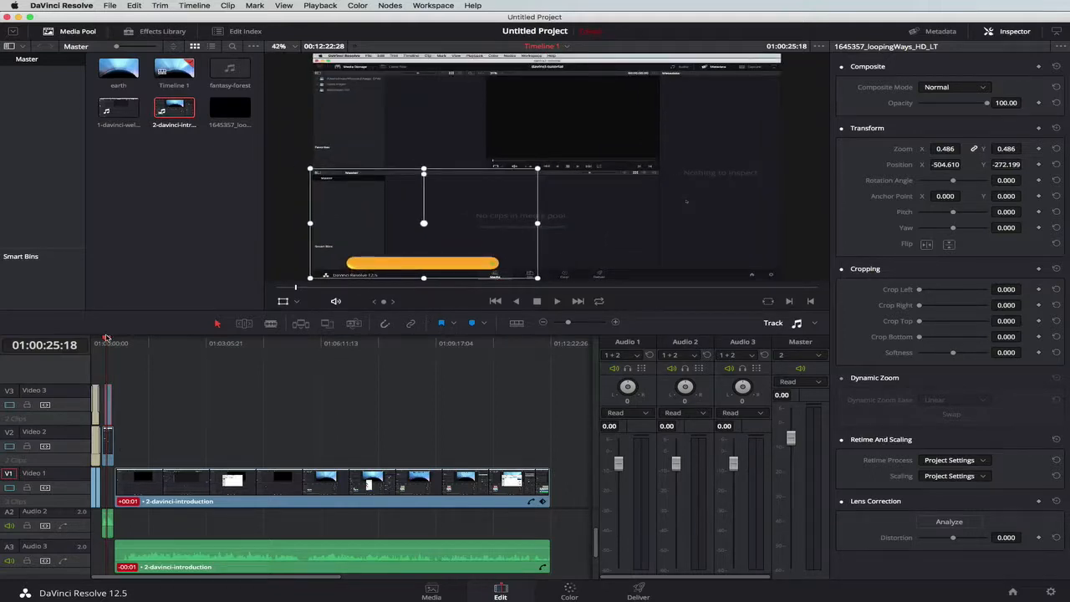
- Play the intro from 01:00:09:08 and select the 1-davinci-welcome audio clip on Audio 2
drag(107, 337, 96, 339)
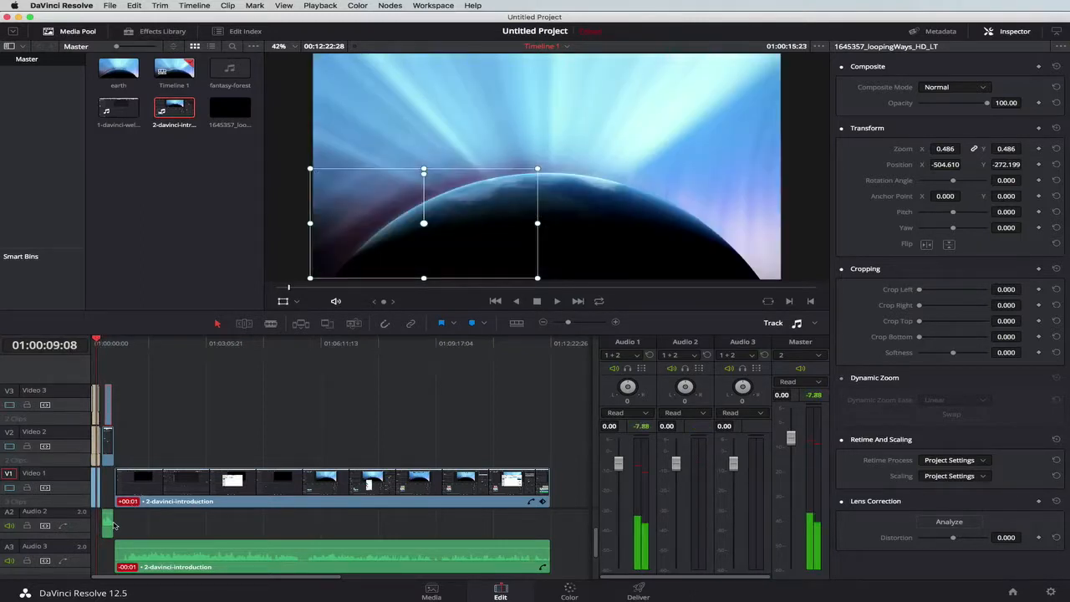
click(113, 525)
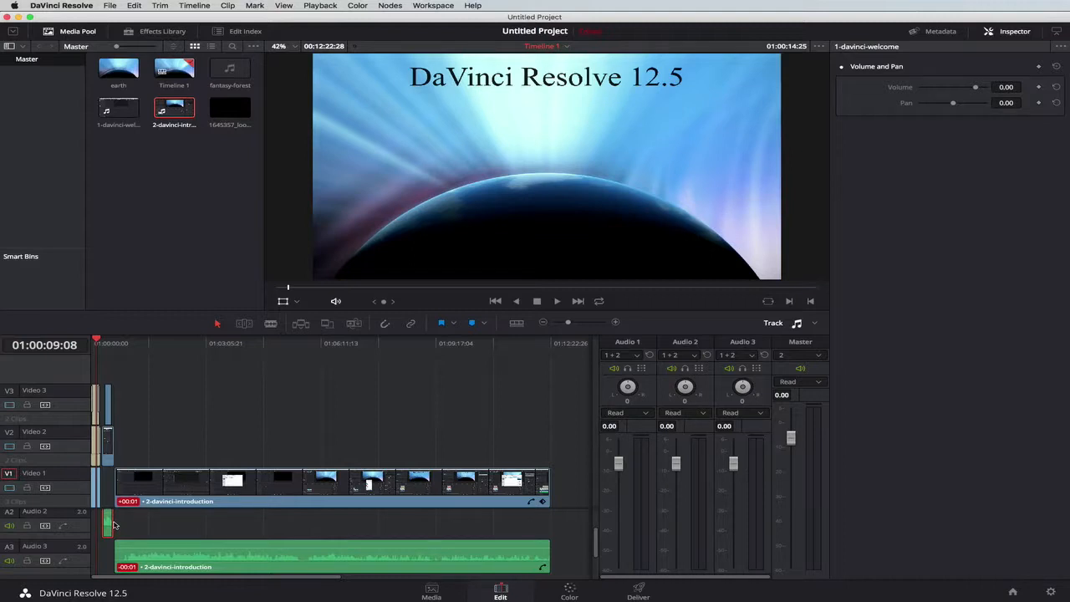
click(116, 524)
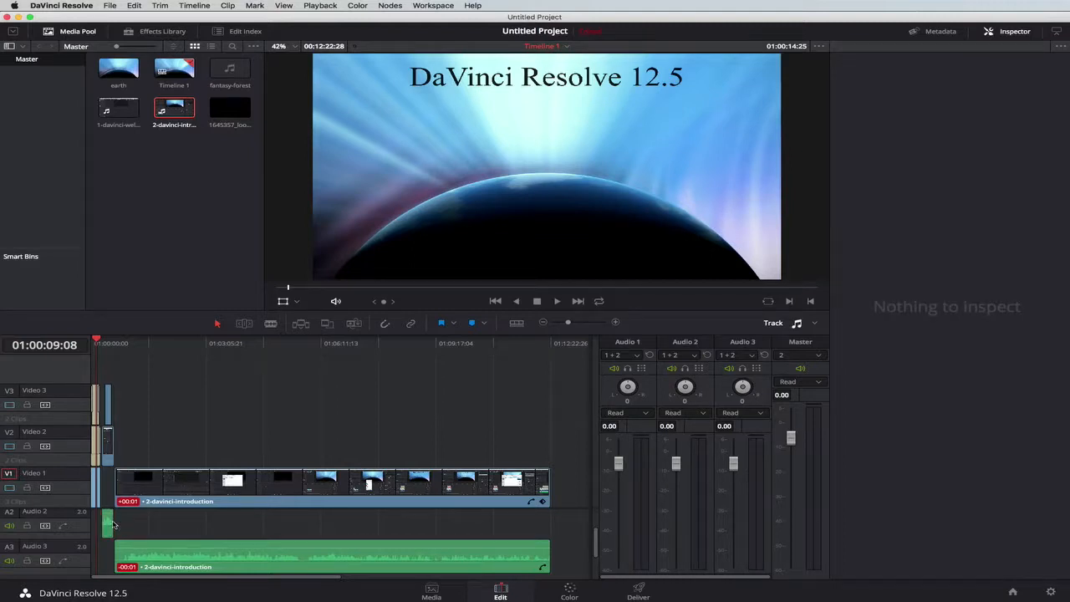
click(113, 525)
scroll(113, 524, up, 1)
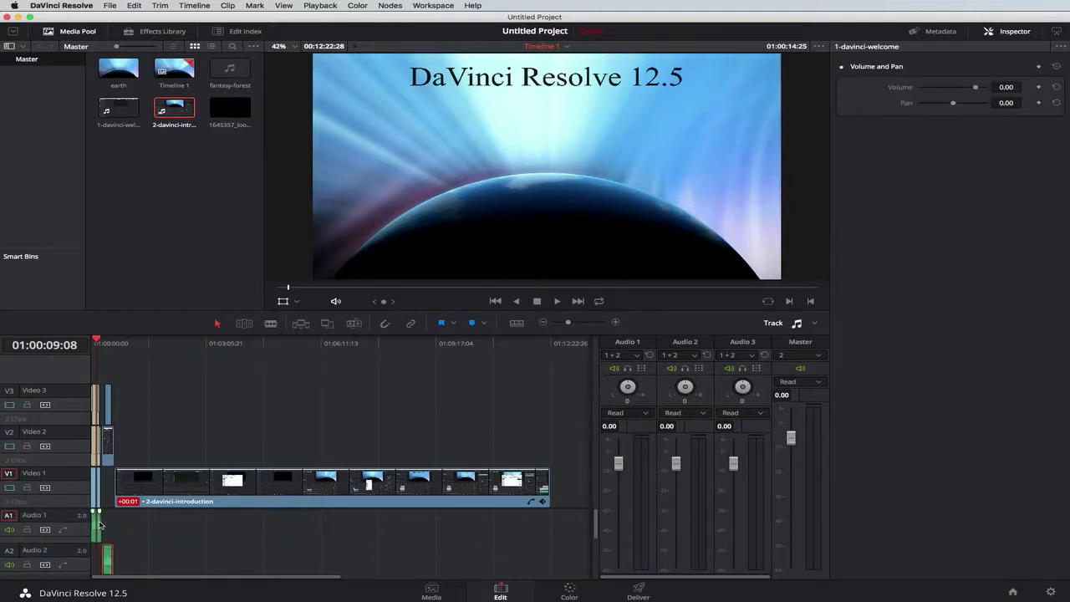
- Extend the end of the fantasy-forest music on Audio 1 under 1-davinci-welcome and into 2-davinci-introduction, and play from 01:00:12:13
click(100, 524)
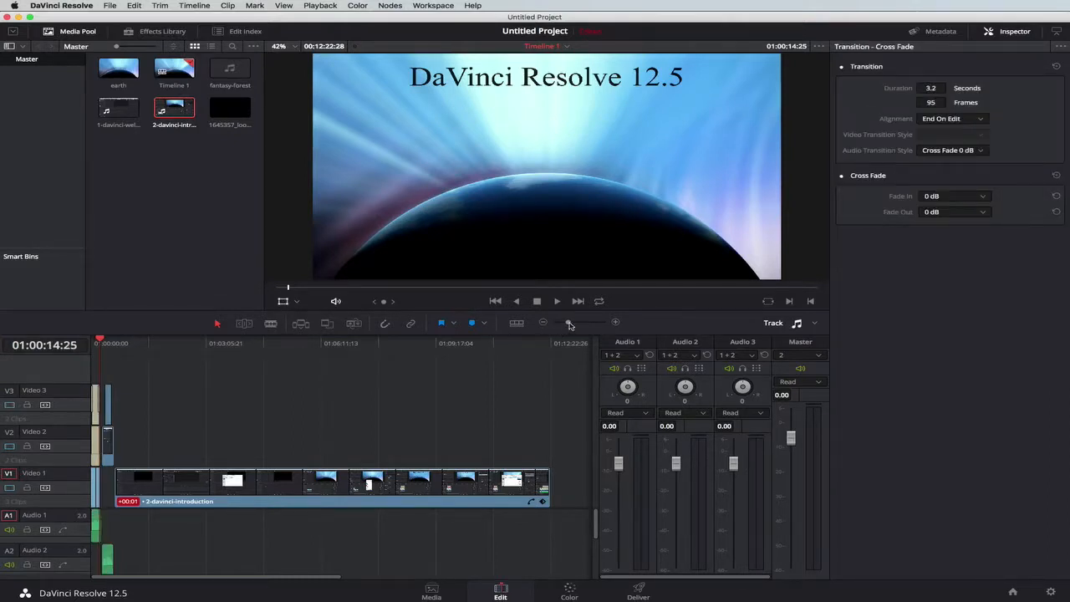
drag(569, 326, 577, 325)
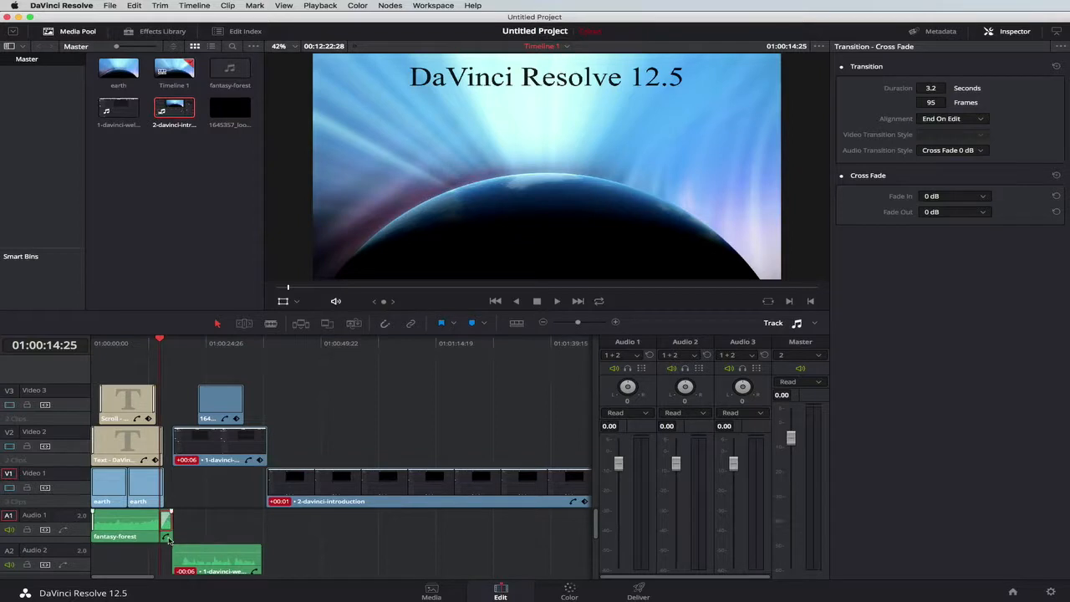
drag(170, 539, 582, 513)
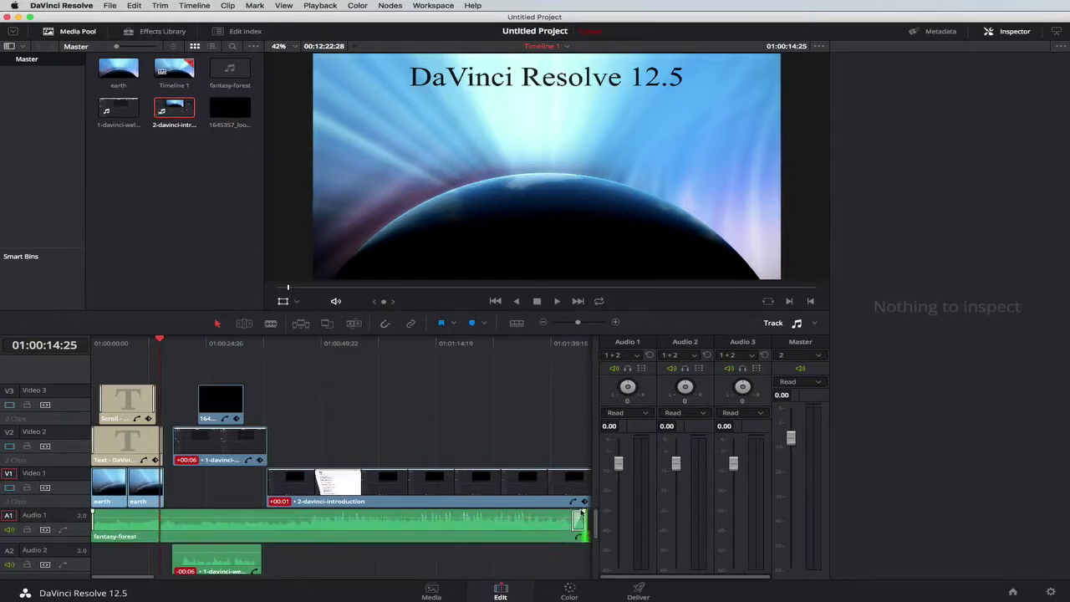
drag(160, 341, 149, 342)
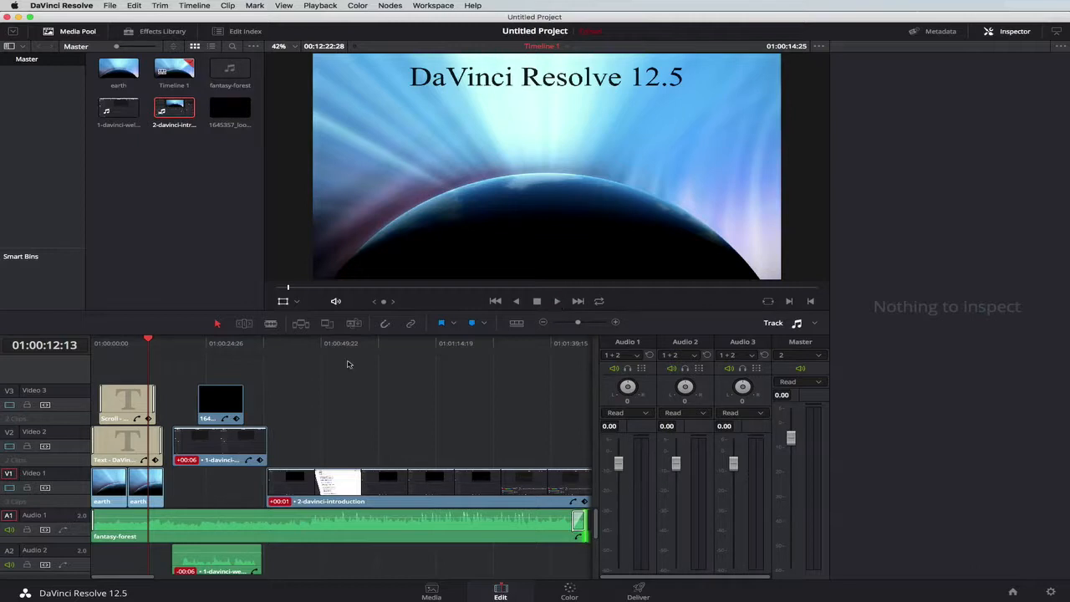
click(149, 340)
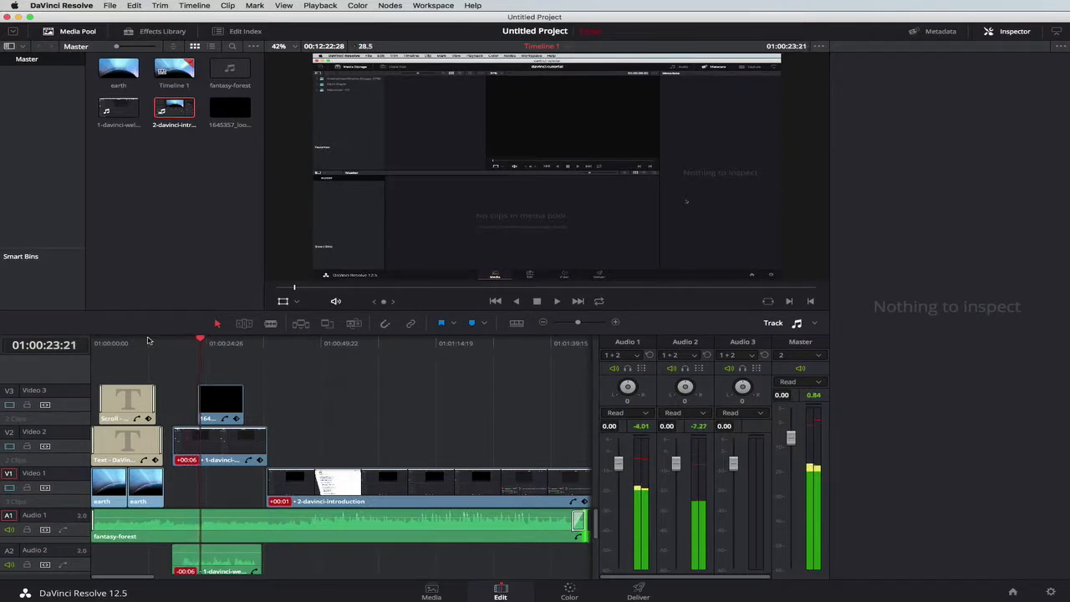
- Stop playback, select the fantasy-forest music on Audio 1 and add volume keyframes at 01:00:19:19 and 01:00:16:23
key(space)
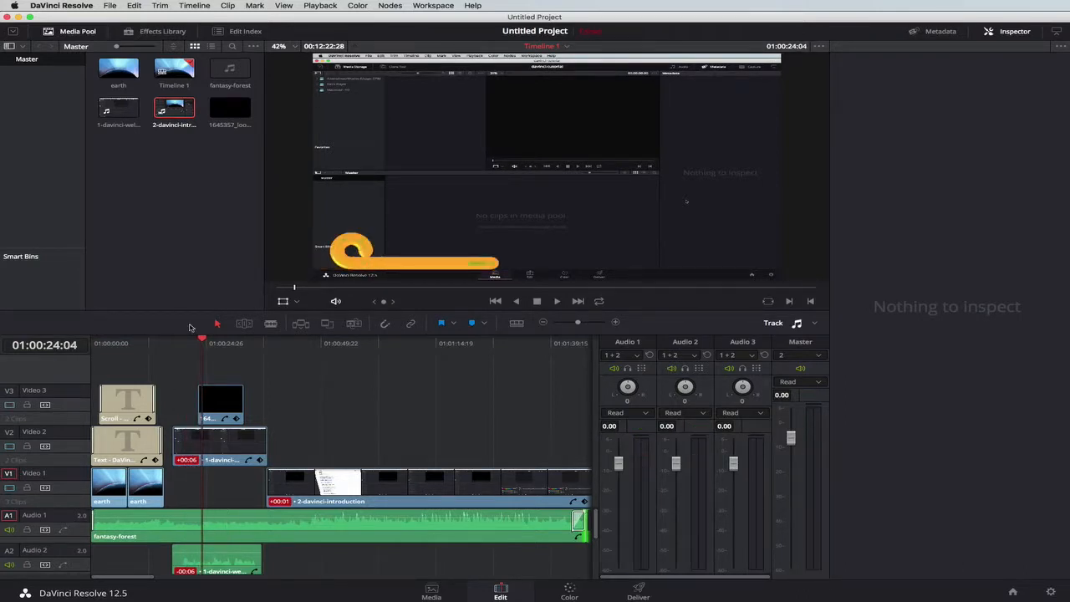
drag(205, 340, 176, 345)
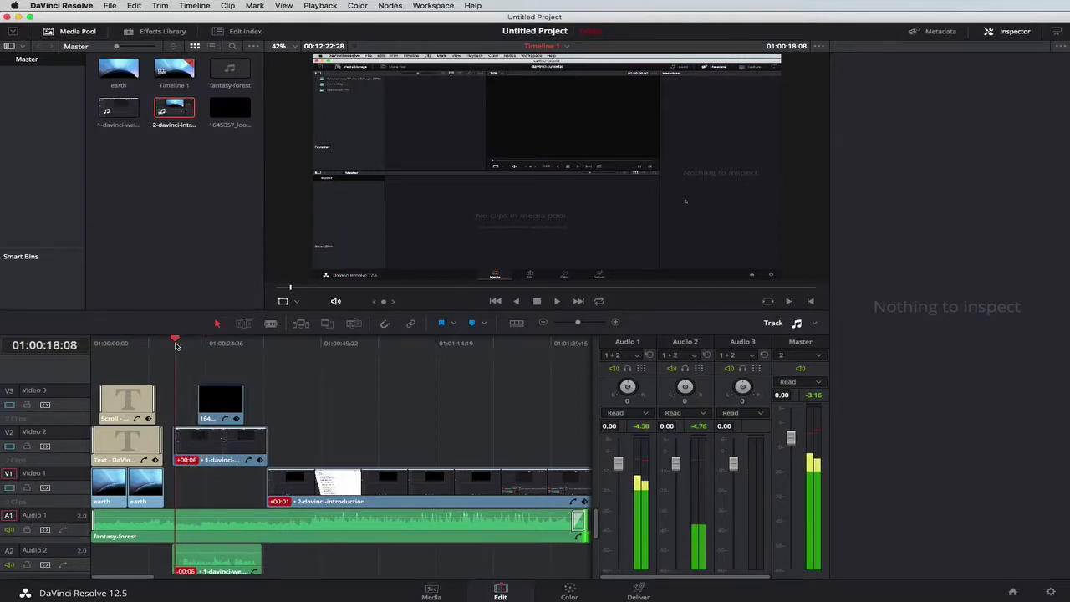
click(212, 525)
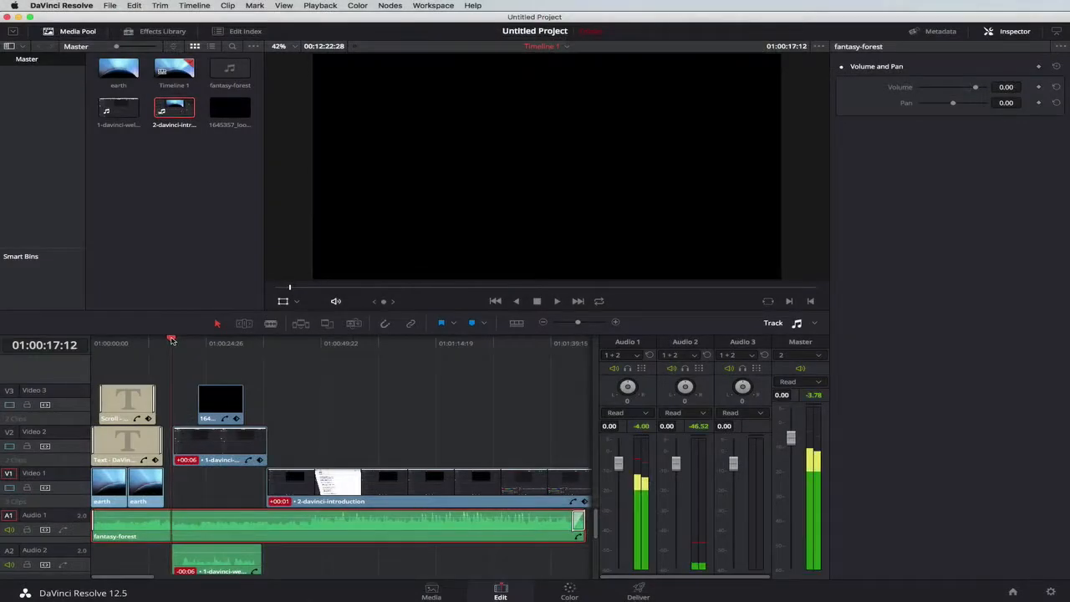
drag(171, 338, 182, 340)
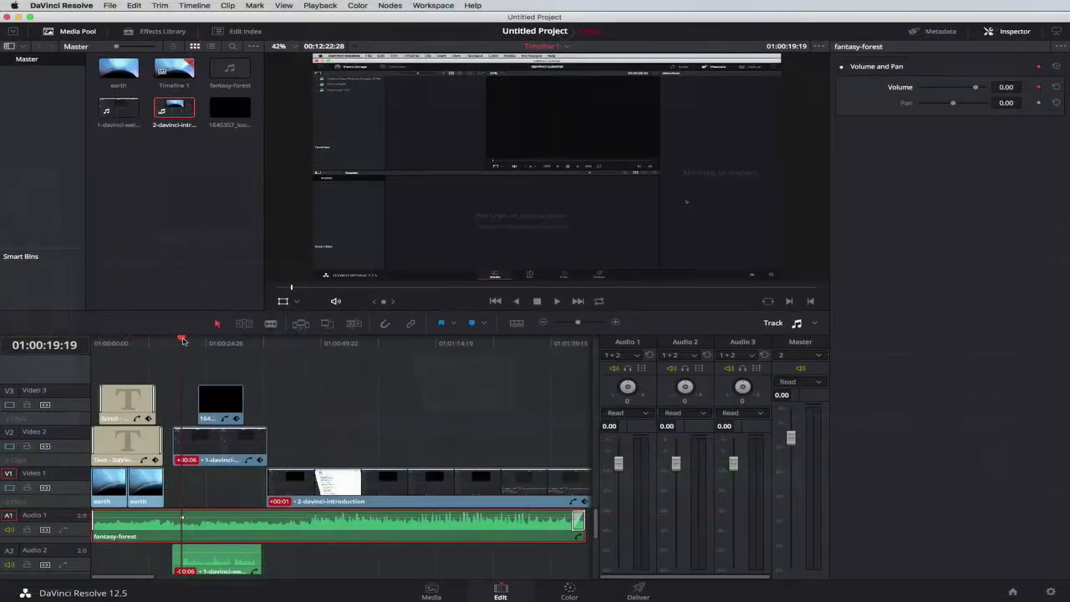
drag(184, 341, 169, 341)
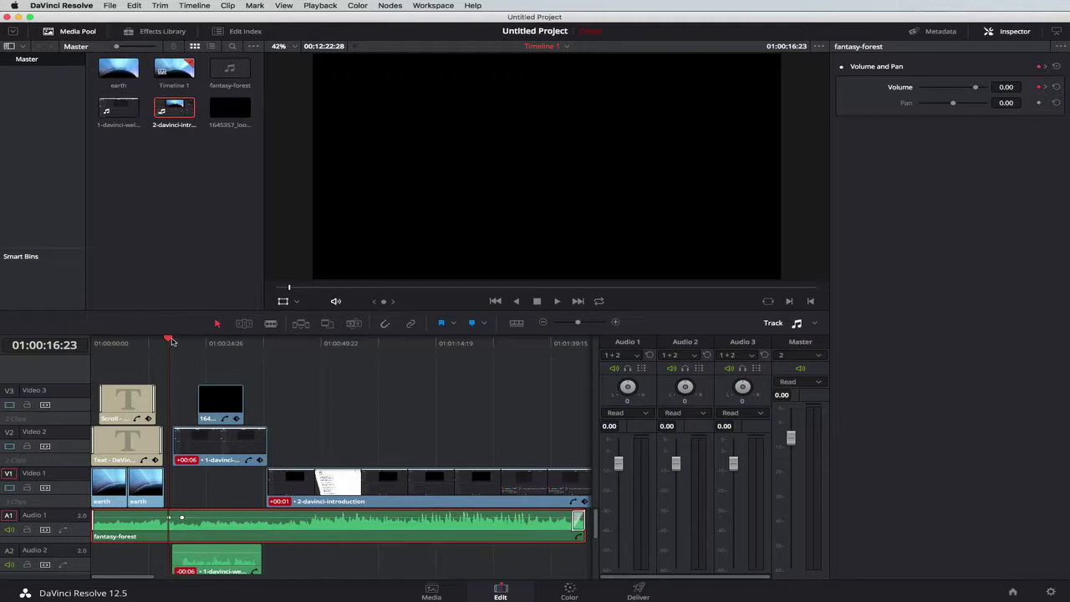
- Extend the end of the fantasy-forest music on Audio 1 as far as its source allows, under 2-davinci-introduction
drag(171, 341, 416, 362)
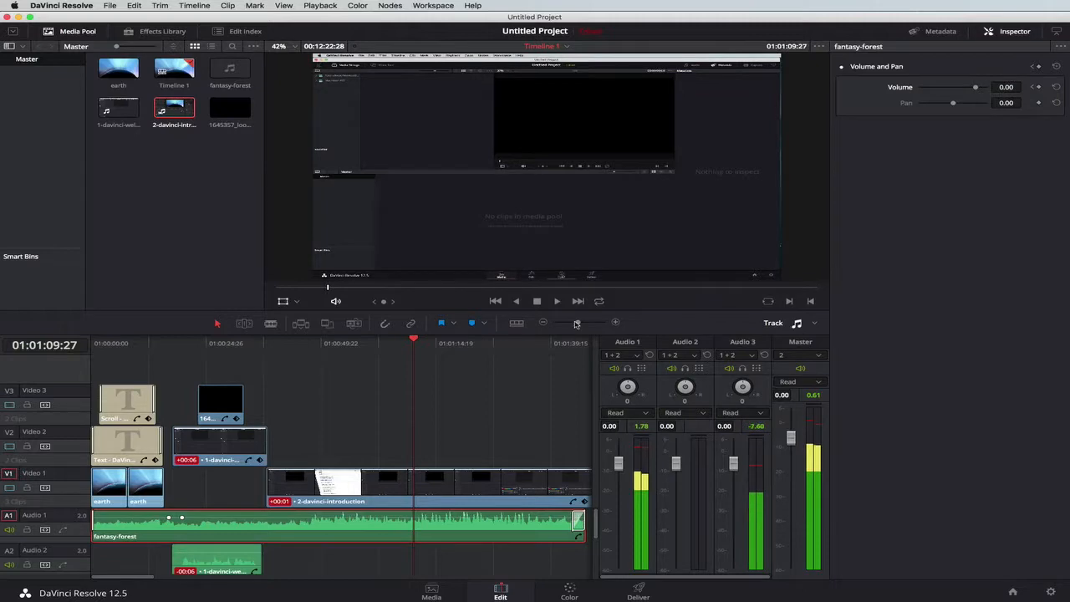
drag(579, 326, 548, 325)
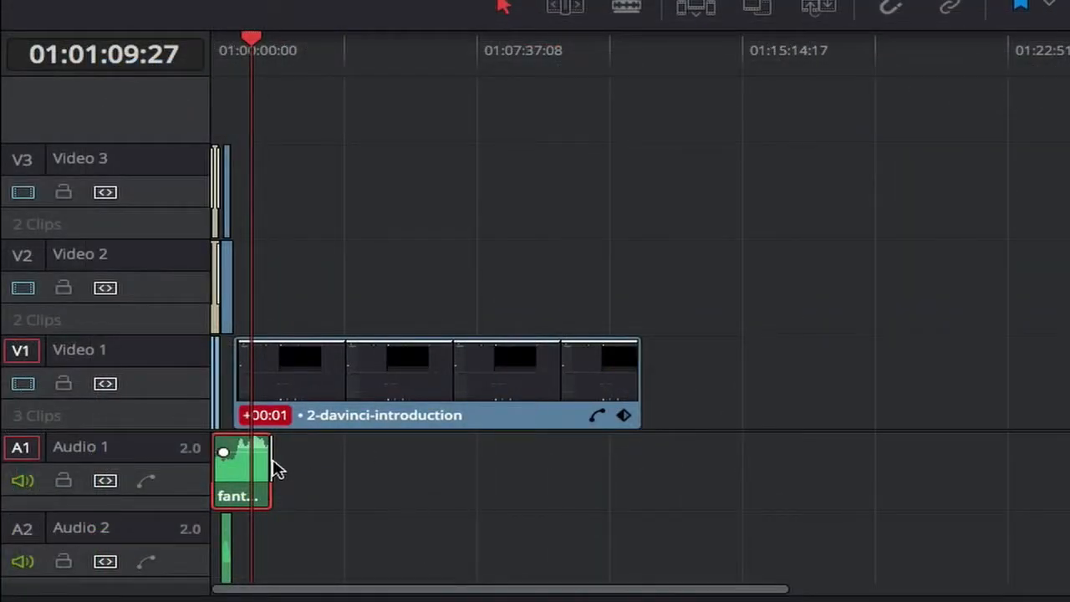
click(274, 461)
drag(272, 460, 451, 479)
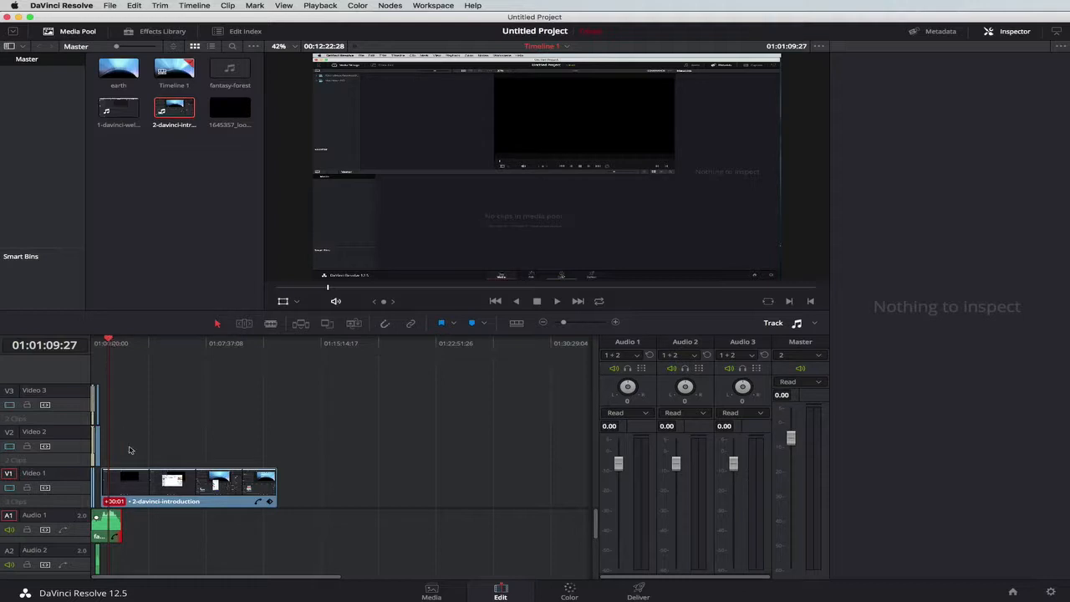
- Add a volume keyframe to the fantasy-forest music at 01:01:47:13 and move the playhead to 01:02:01:05, near the clip's end
drag(109, 343, 120, 343)
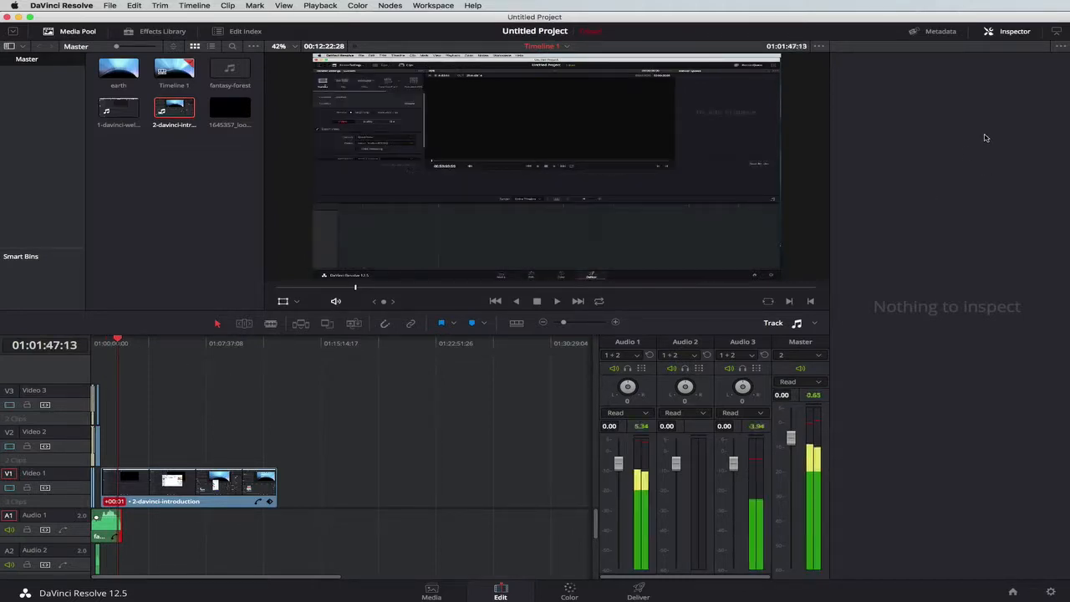
click(107, 523)
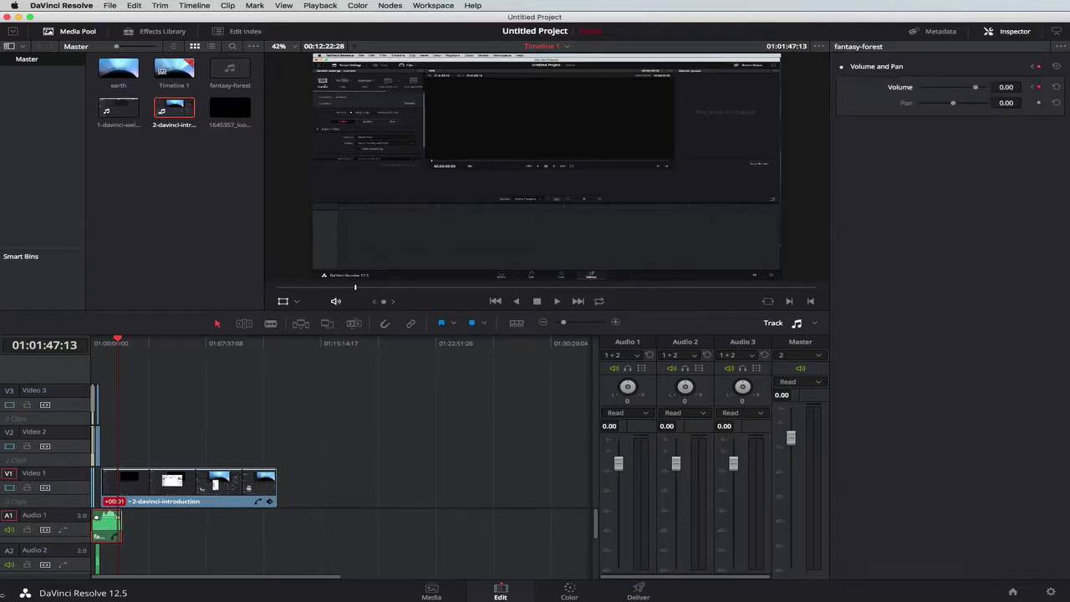
drag(120, 340, 121, 337)
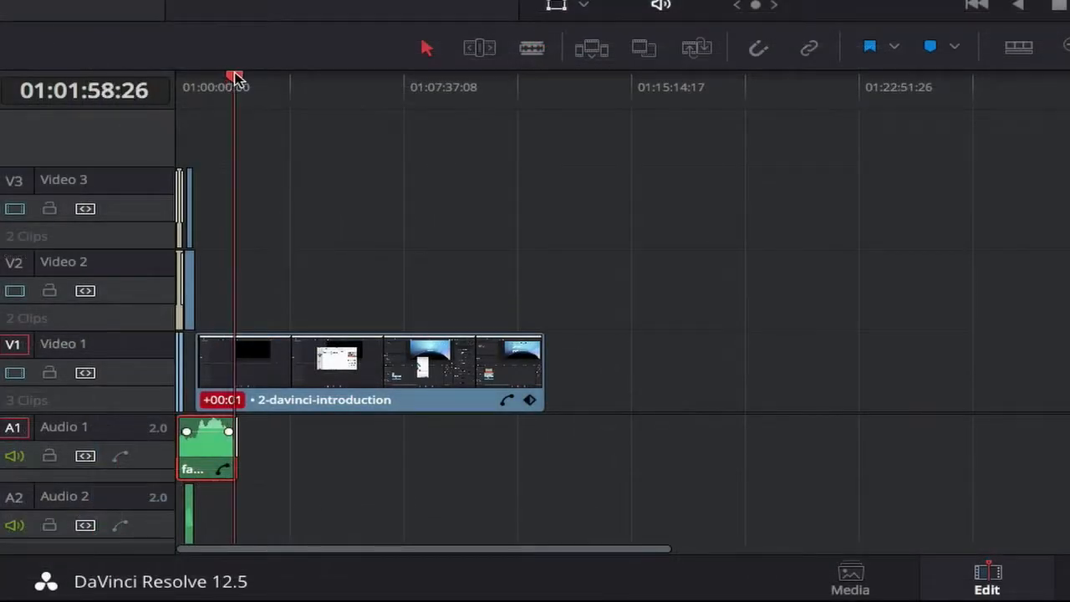
drag(234, 78, 236, 77)
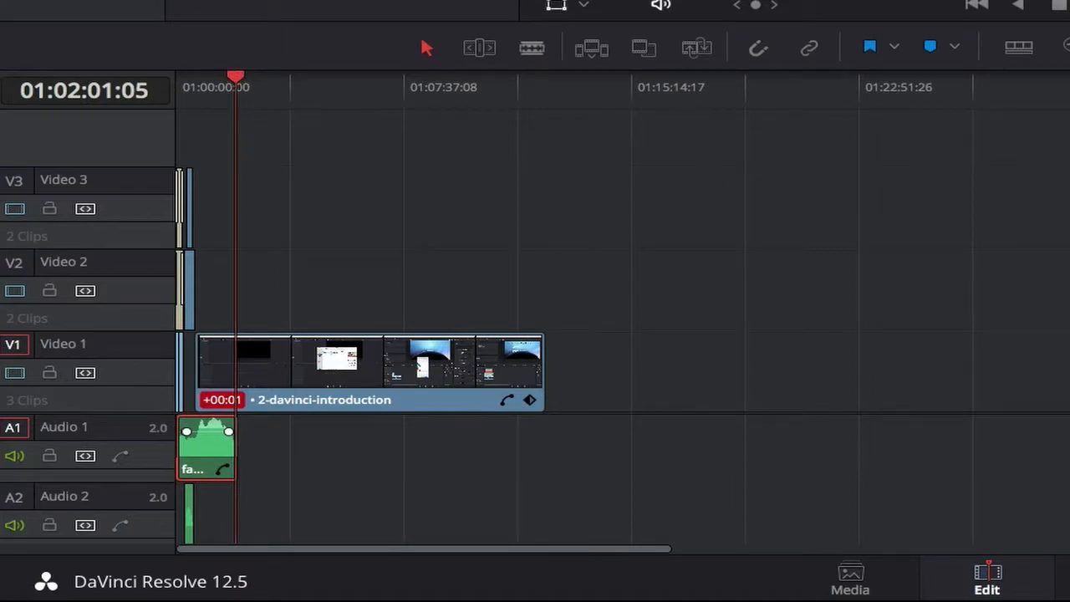
- Lower the second and third volume keyframes of the fantasy-forest music to about -13.95 dB
key(ctrl+equal)
key(ctrl+equal)
key(ctrl+equal)
key(ctrl+equal)
key(ctrl+equal)
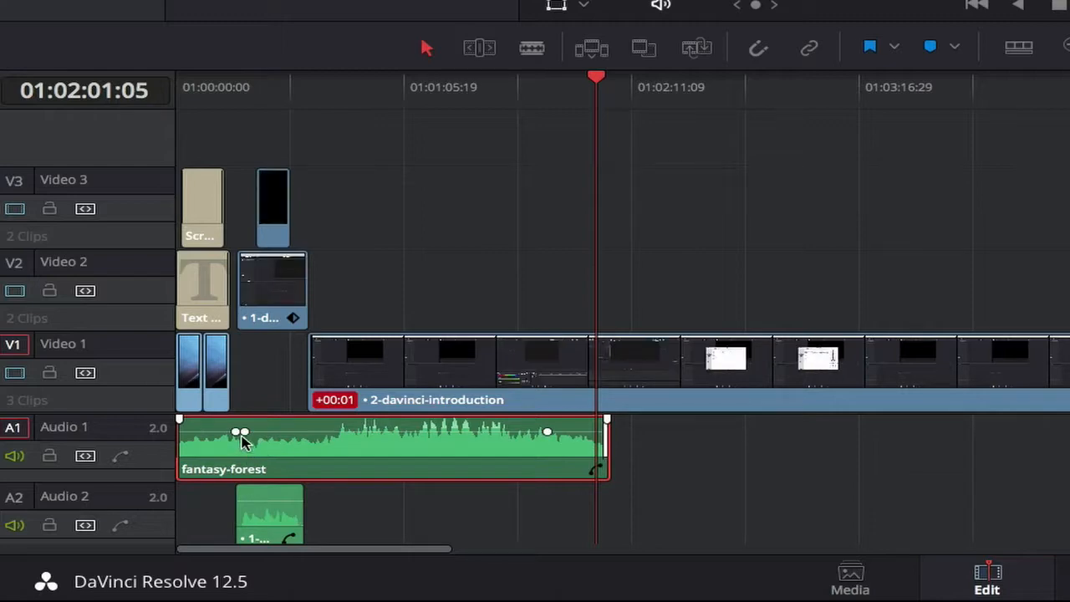
drag(242, 431, 245, 435)
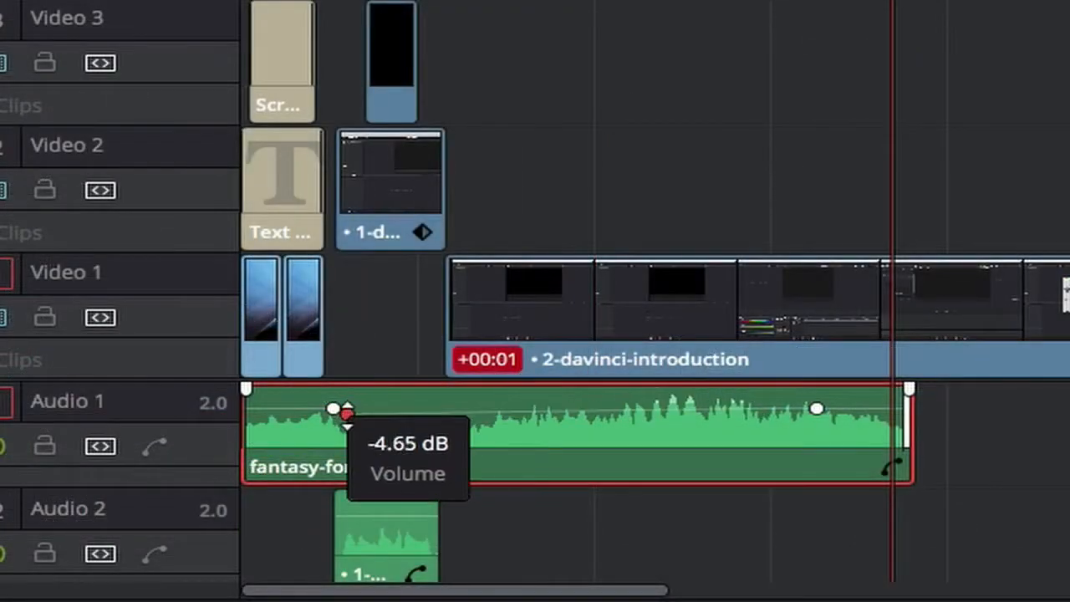
drag(347, 414, 349, 427)
drag(817, 409, 816, 428)
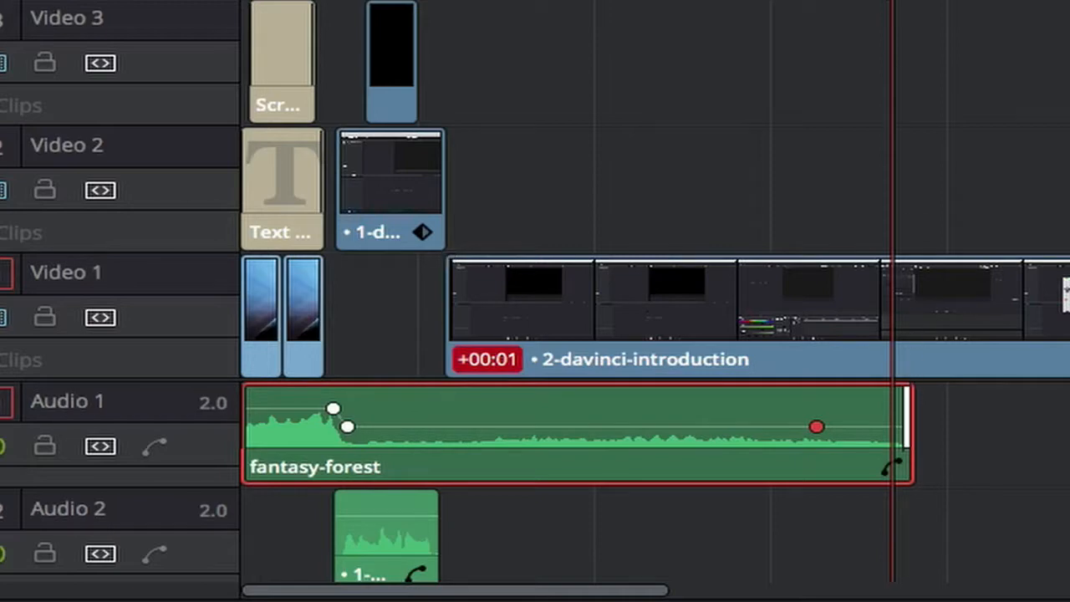
- Add a fourth volume keyframe to the fantasy-forest music at 01:02:00:04 and raise it to the level of the first keyframe
mouse_move(893, 0)
mouse_down()
mouse_move(877, 1)
mouse_move(885, 0)
mouse_up()
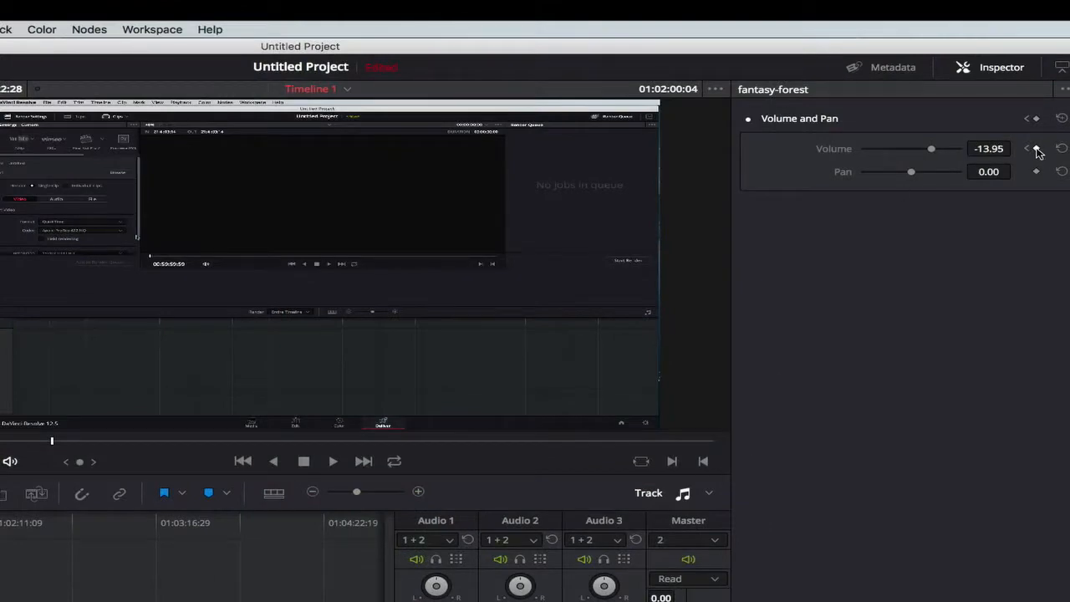
click(1036, 149)
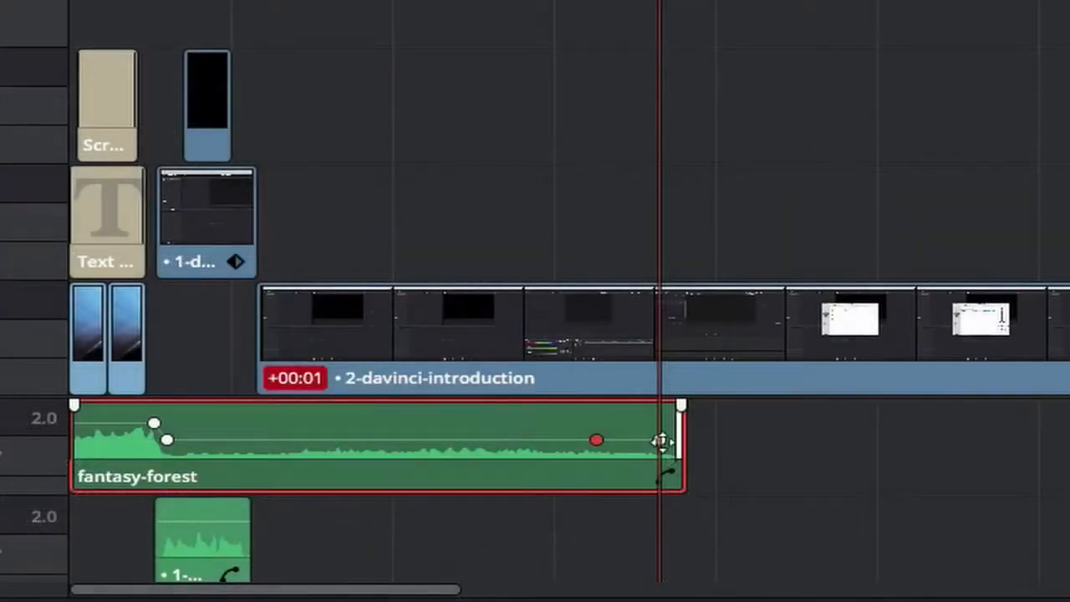
drag(661, 442, 660, 425)
- Play the timeline from 01:00:12:04 into 1-davinci-welcome to check how the music dips under the voice
drag(661, 2, 152, 2)
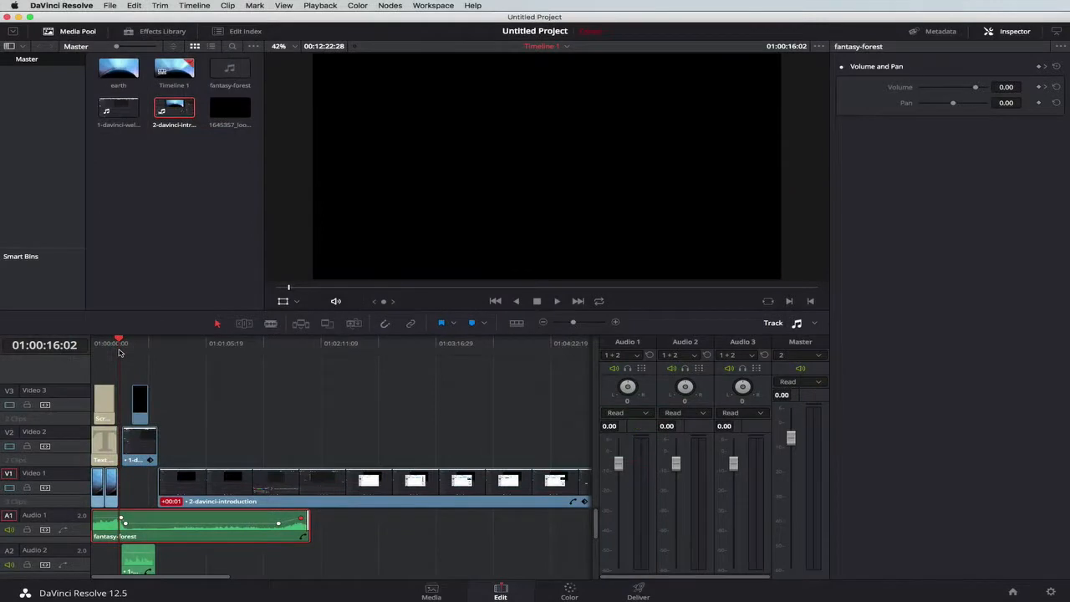
drag(121, 343, 113, 344)
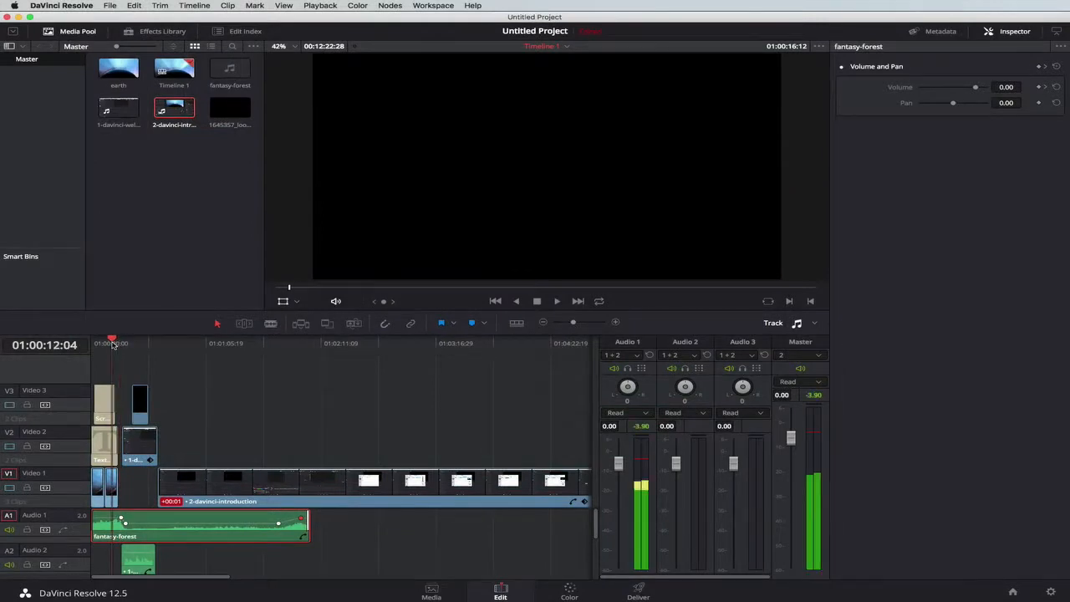
click(557, 302)
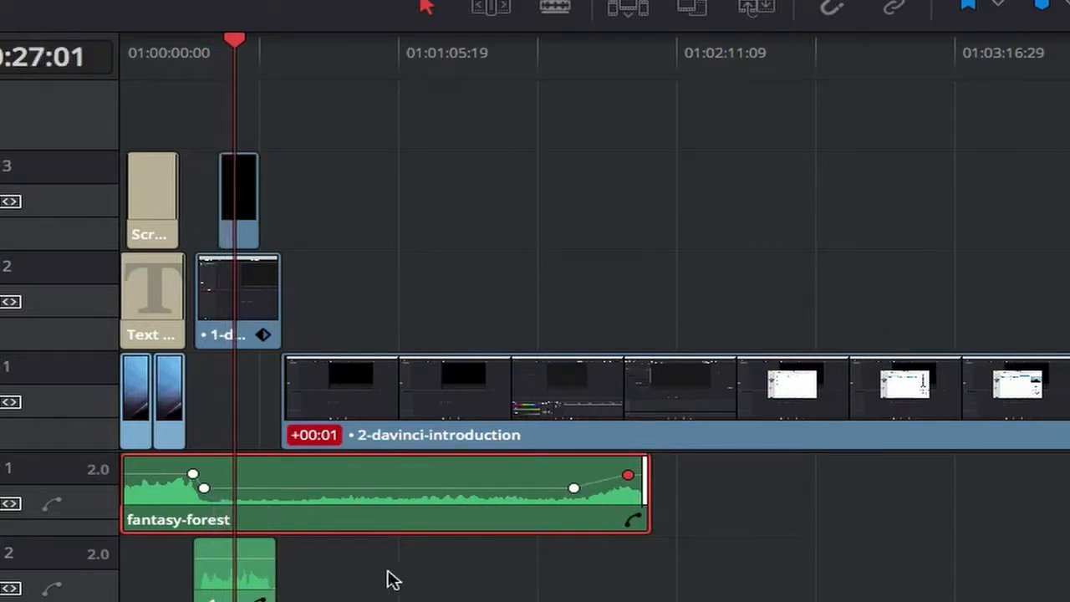
key(space)
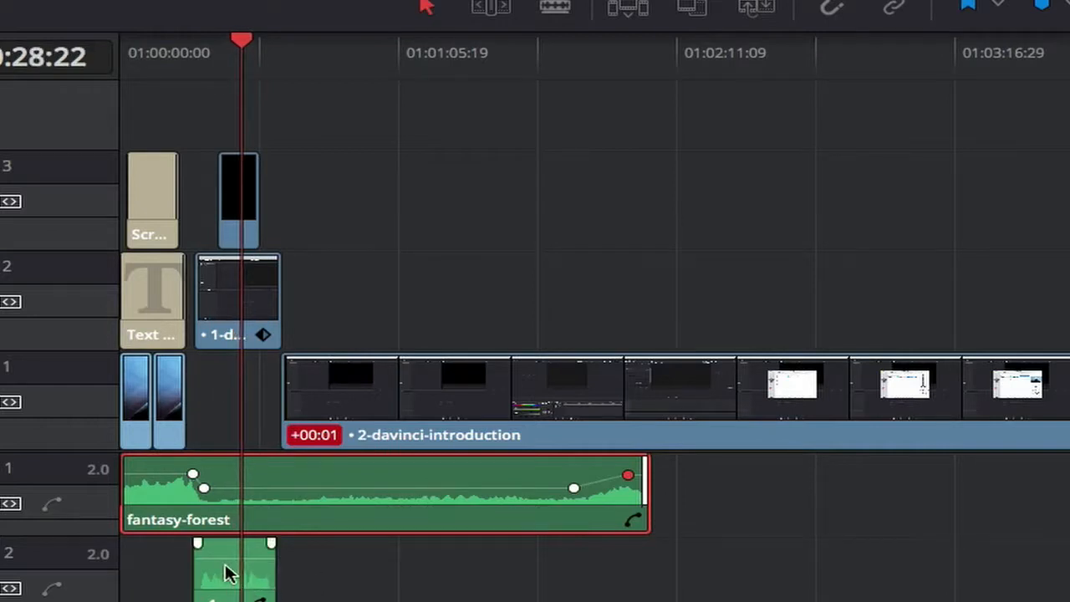
- Raise the volume of the 1-davinci-welcome audio clip on Audio 2 to 4.65 dB
click(230, 570)
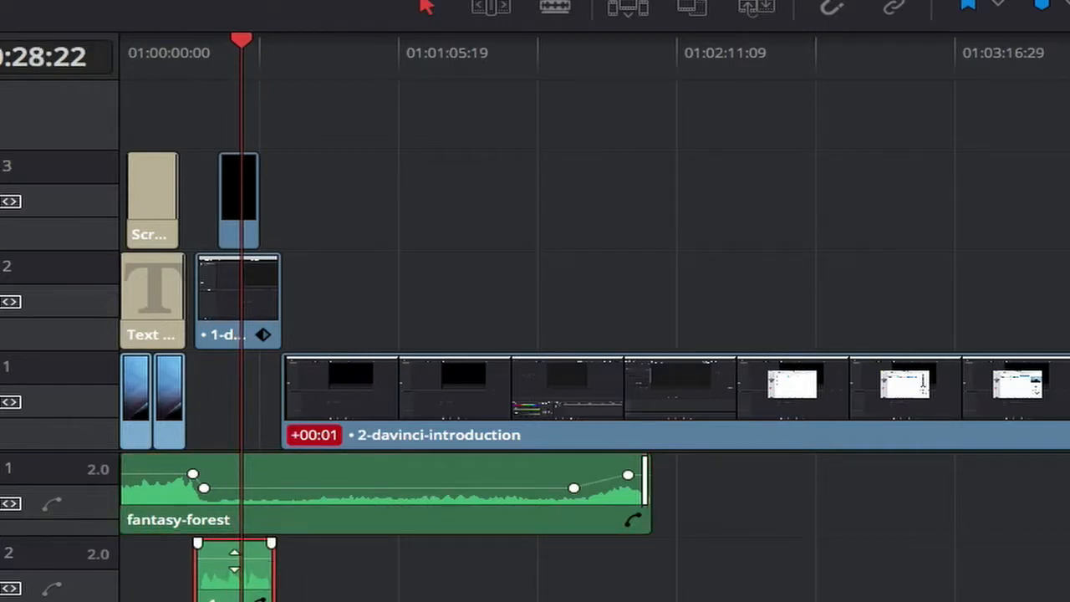
drag(234, 560, 240, 562)
drag(240, 555, 241, 554)
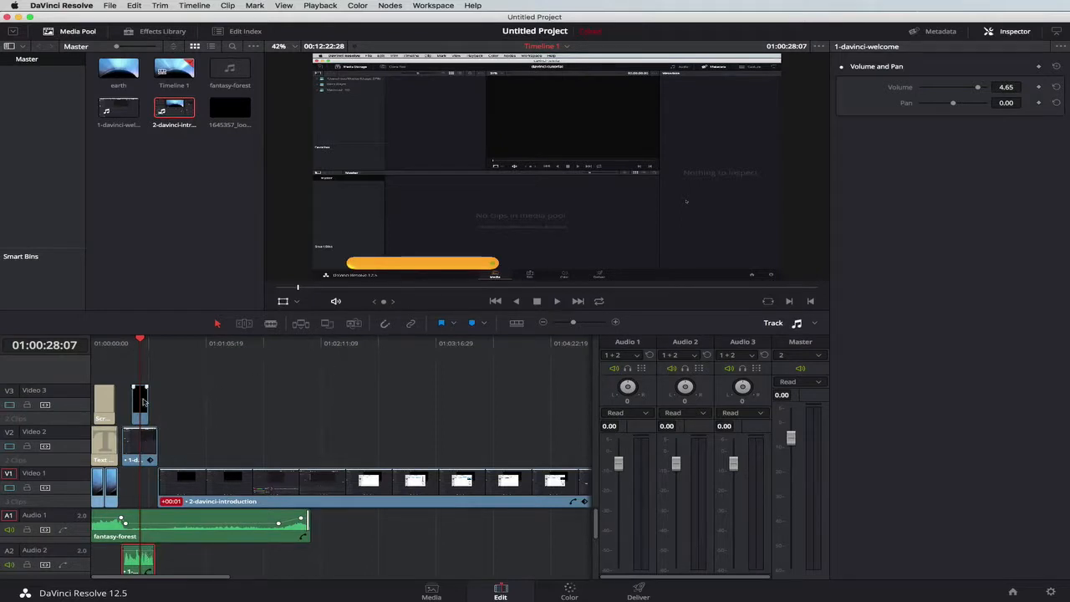
- Add a Text title on a new Video 4 track above the lower third clip, around 01:00:27:17
drag(142, 340, 139, 339)
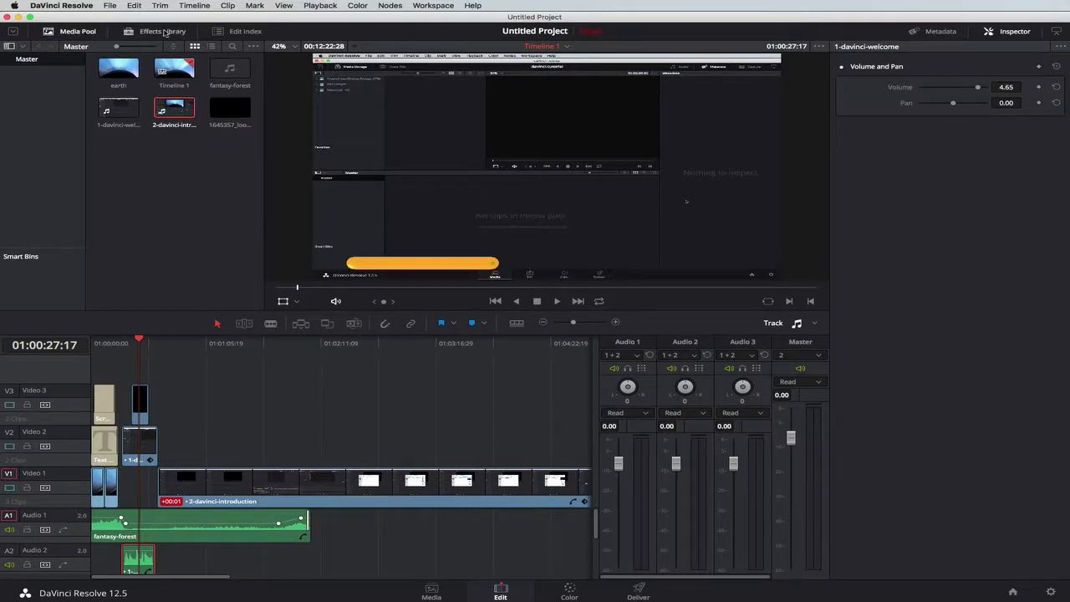
click(156, 31)
scroll(106, 246, down, 3)
scroll(106, 246, down, 10)
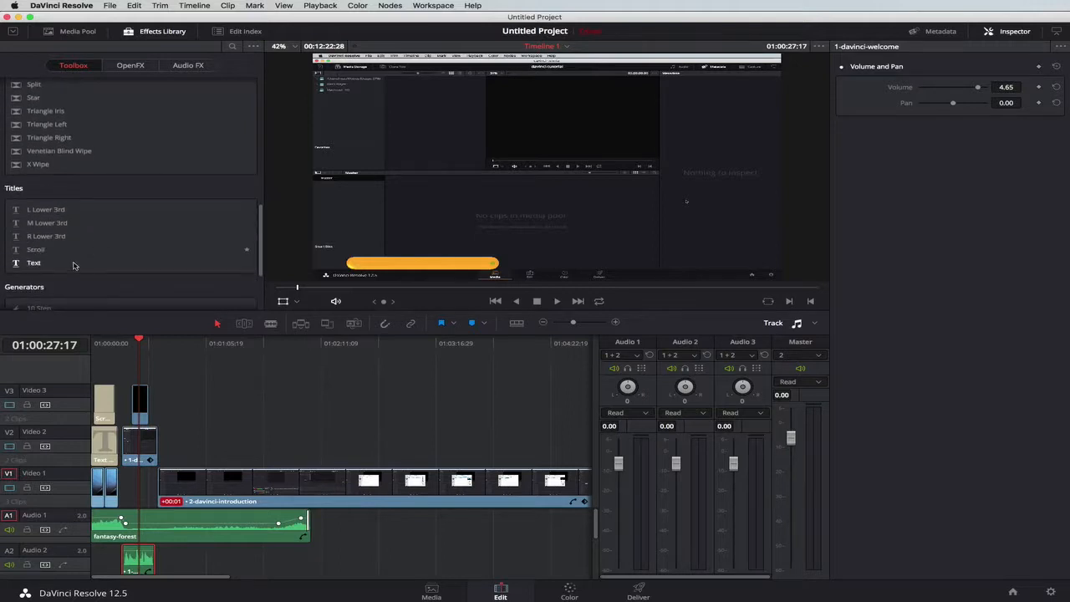
drag(34, 264, 141, 338)
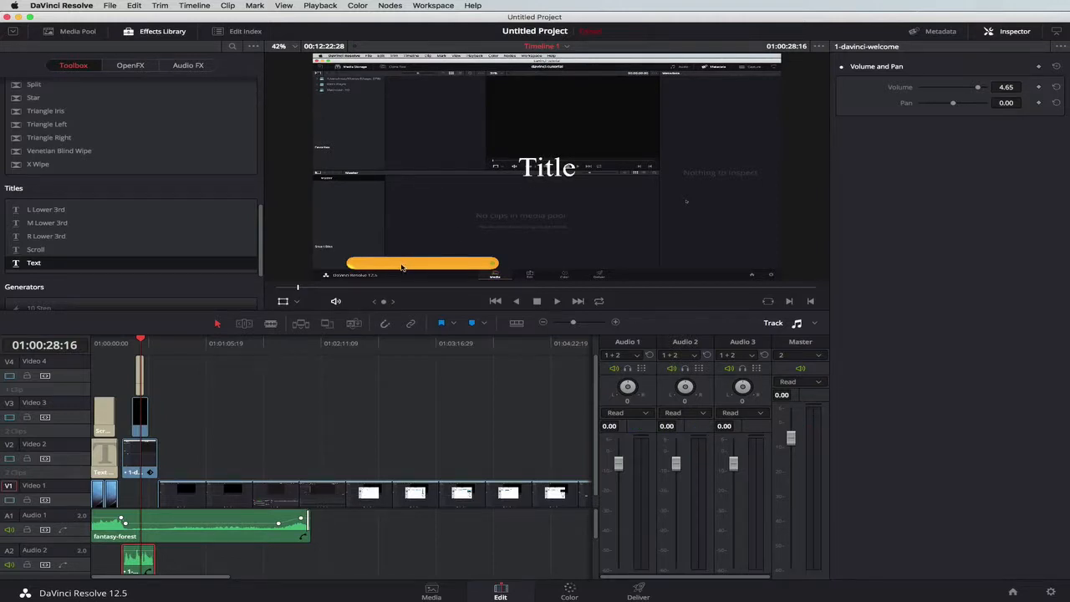
- Move the new title onto the orange lower third bar, scale it down and set its font size to 78
click(141, 379)
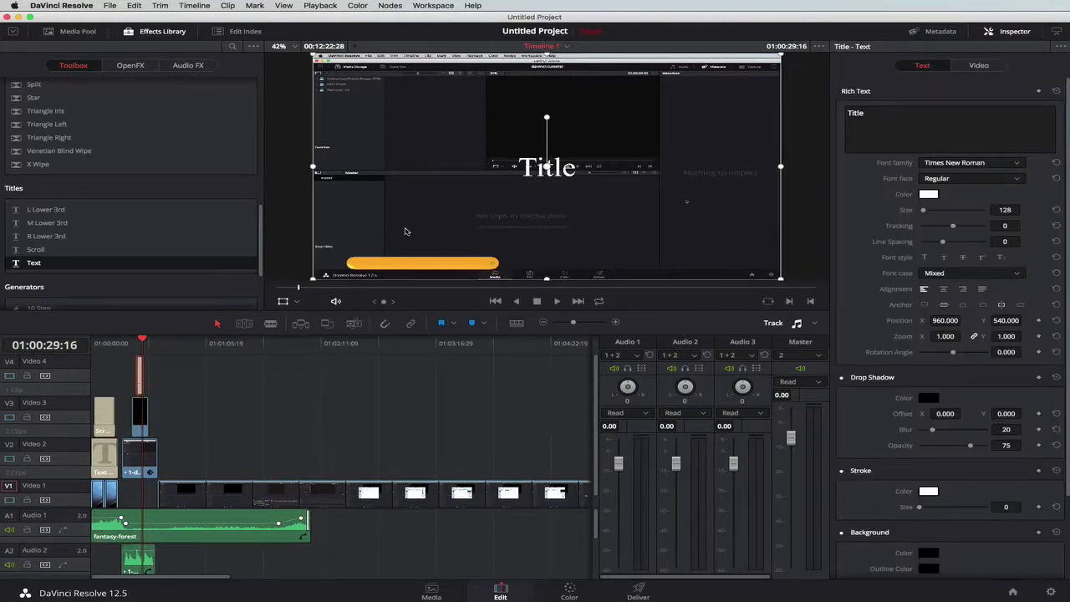
drag(568, 170, 433, 256)
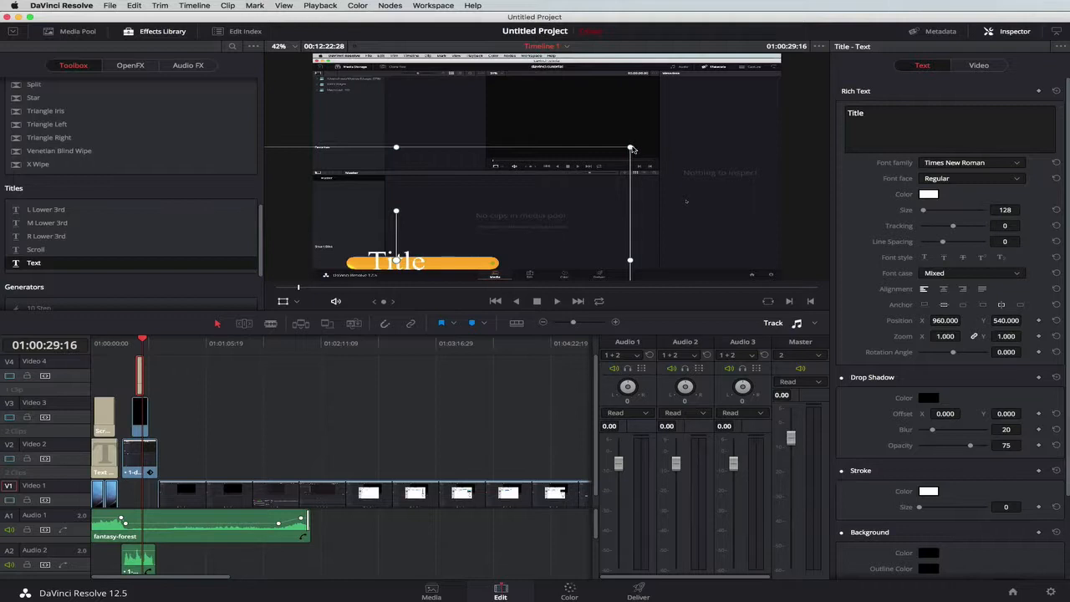
drag(633, 149, 547, 204)
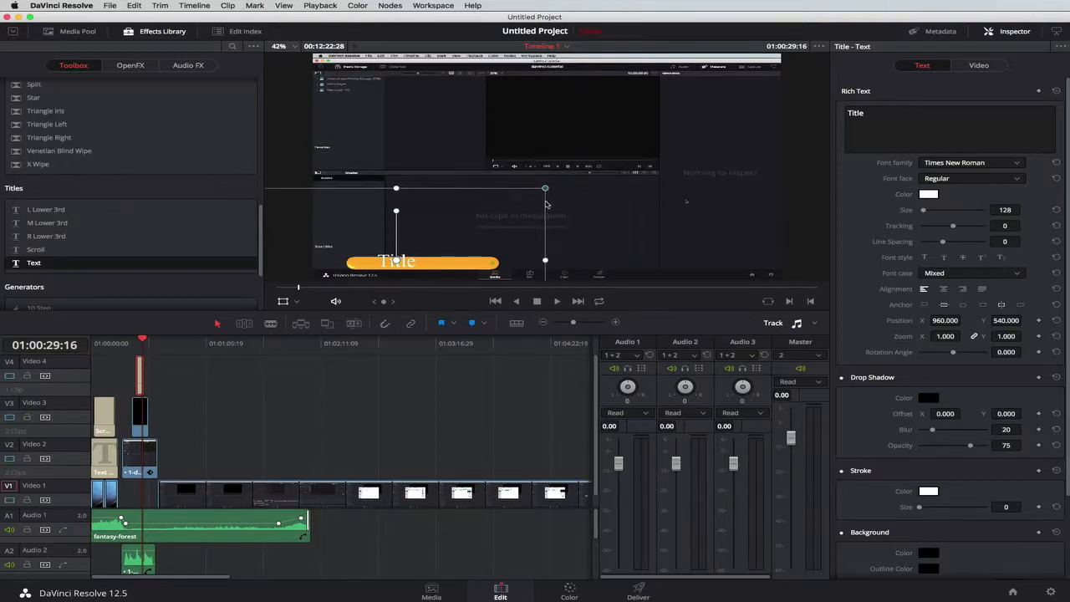
click(297, 302)
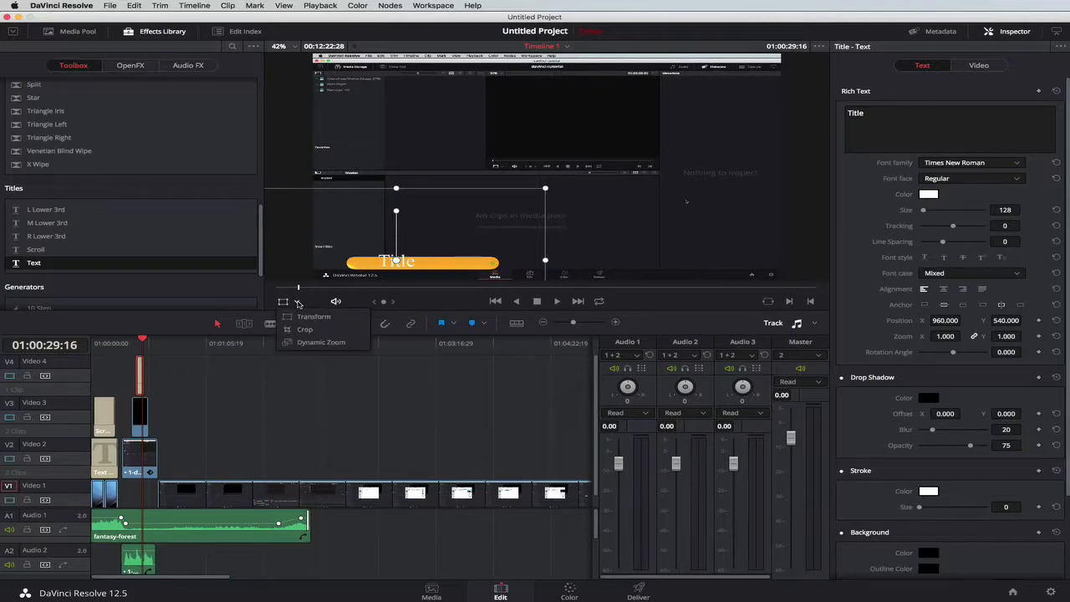
click(298, 303)
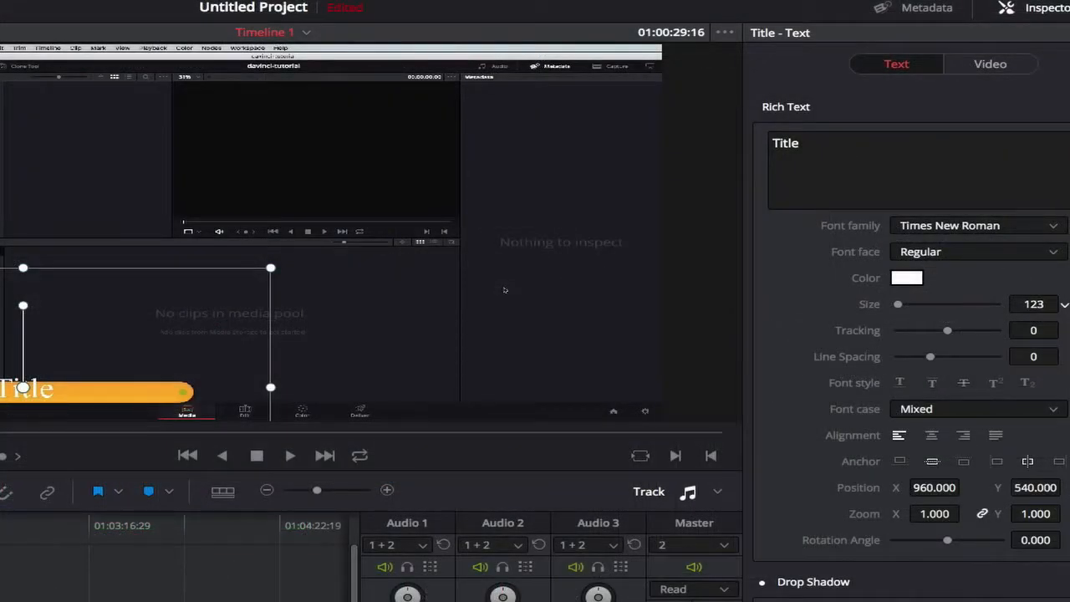
drag(1033, 304, 1011, 304)
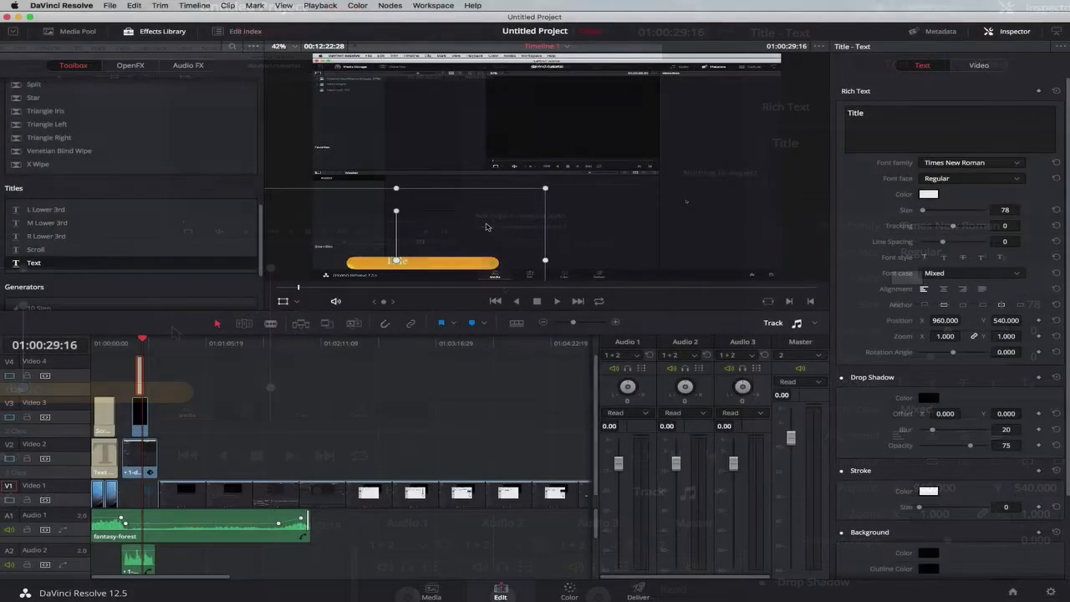
drag(485, 230, 460, 230)
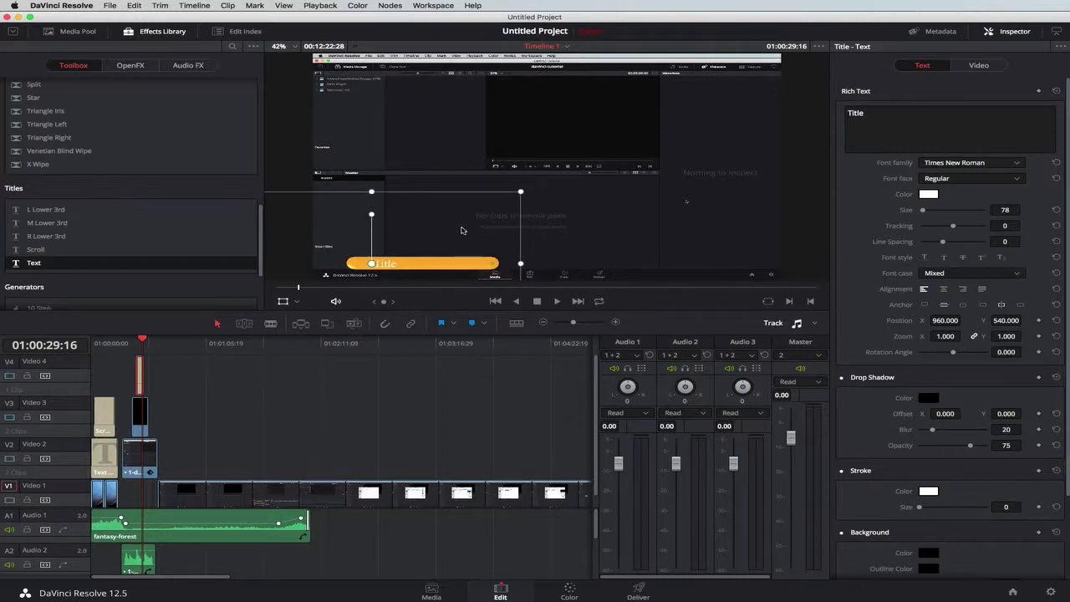
- Replace the title's placeholder text with "DaVinci Introduction"
double_click(855, 112)
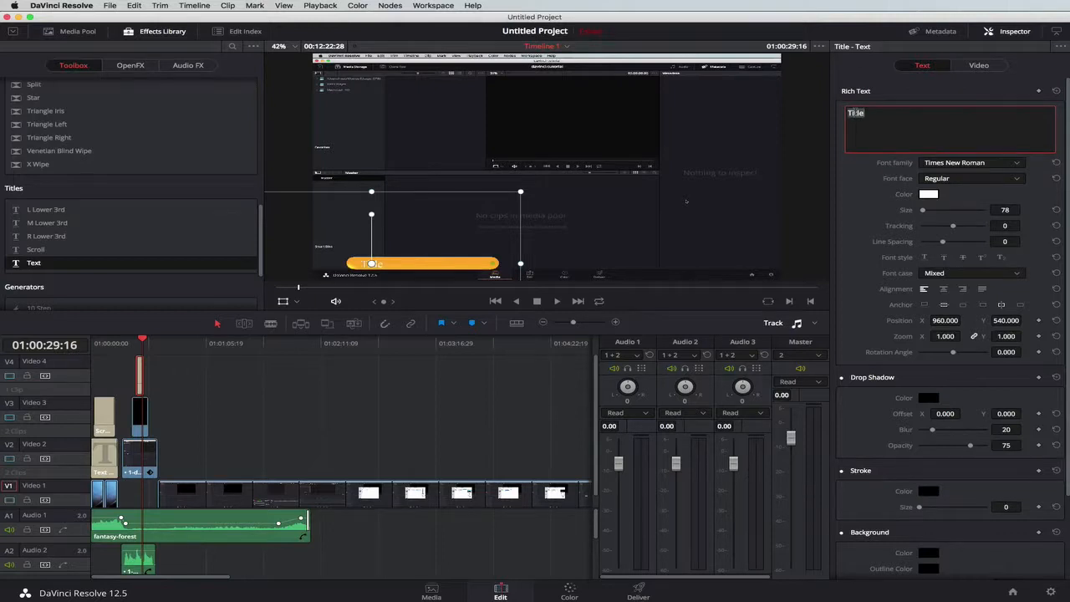
text(DaVinci Introductionm)
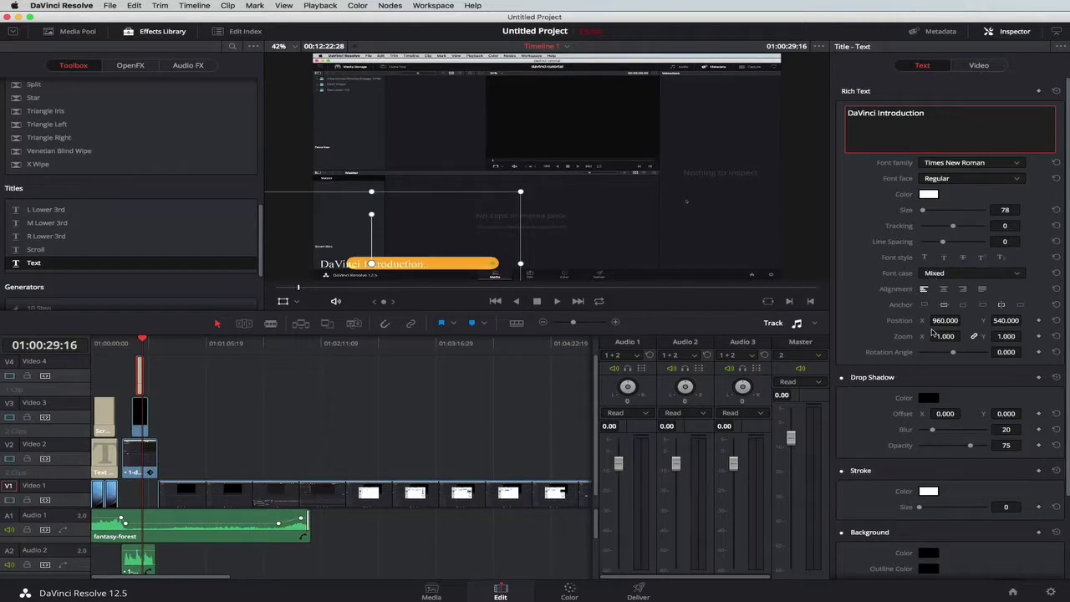
- Reposition the "DaVinci Introduction" title within the orange bar, setting its position to X 1224 and Y 558
drag(939, 320, 941, 321)
drag(941, 321, 949, 321)
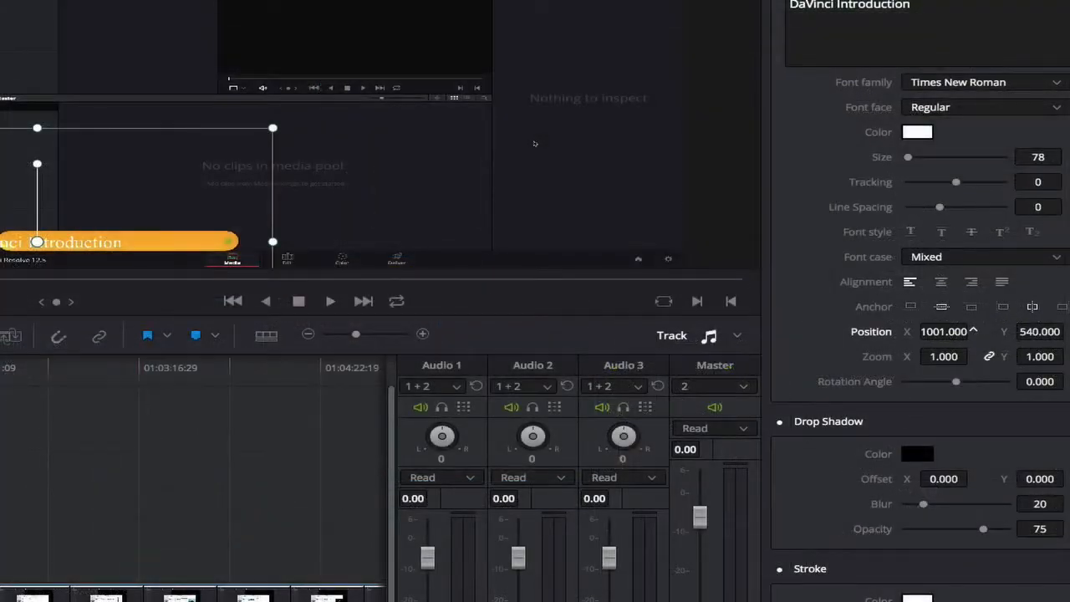
mouse_move(943, 331)
mouse_down()
mouse_move(972, 331)
mouse_move(922, 331)
mouse_up()
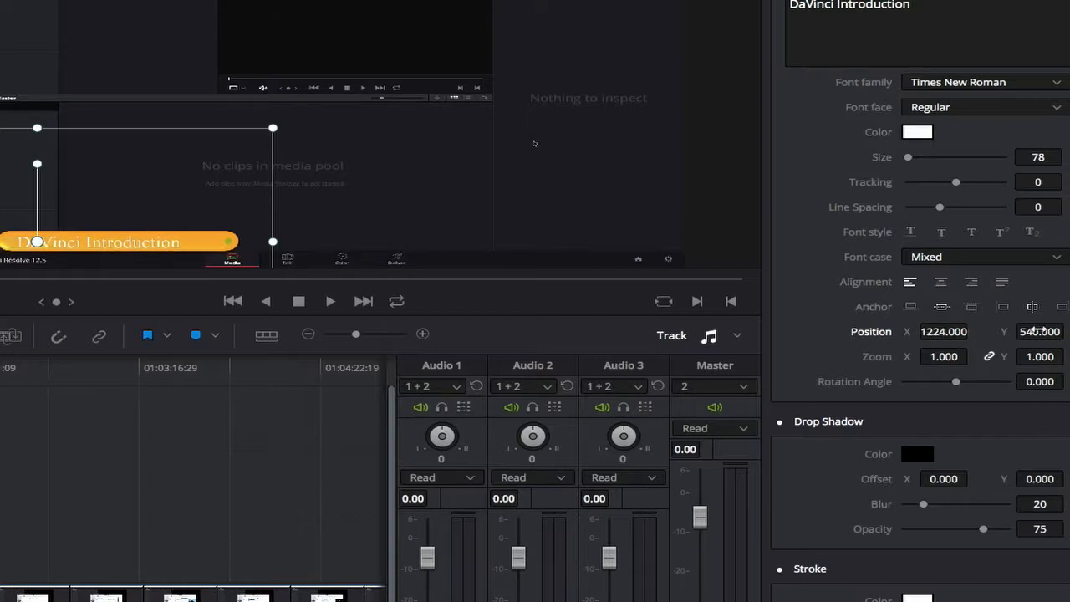
drag(1037, 331, 1067, 331)
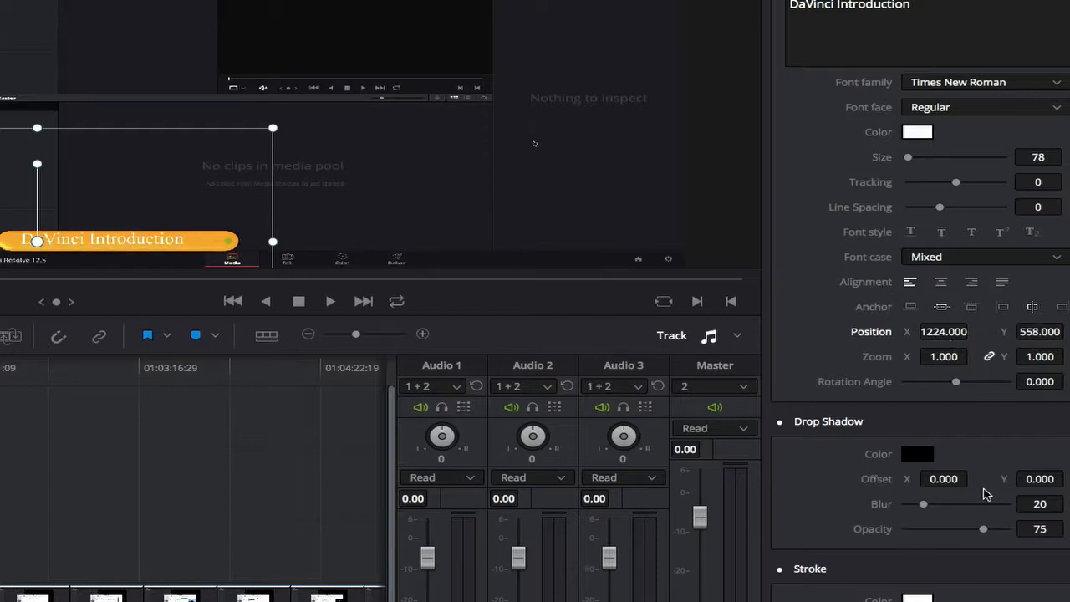
- Give the "DaVinci Introduction" title a drop shadow with a horizontal offset of 7
scroll(902, 568, down, 5)
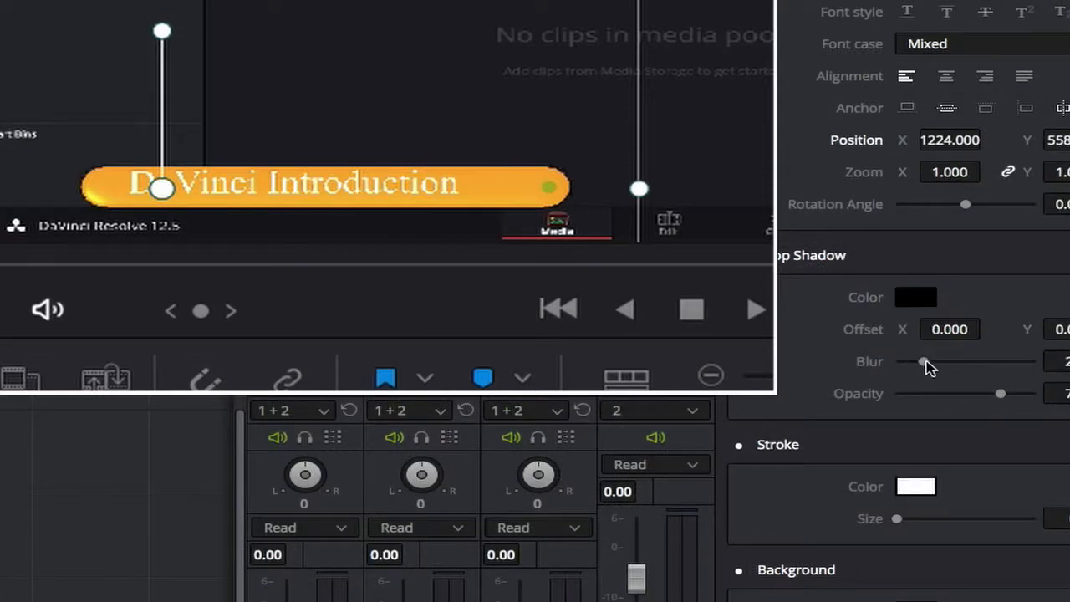
drag(944, 330, 987, 328)
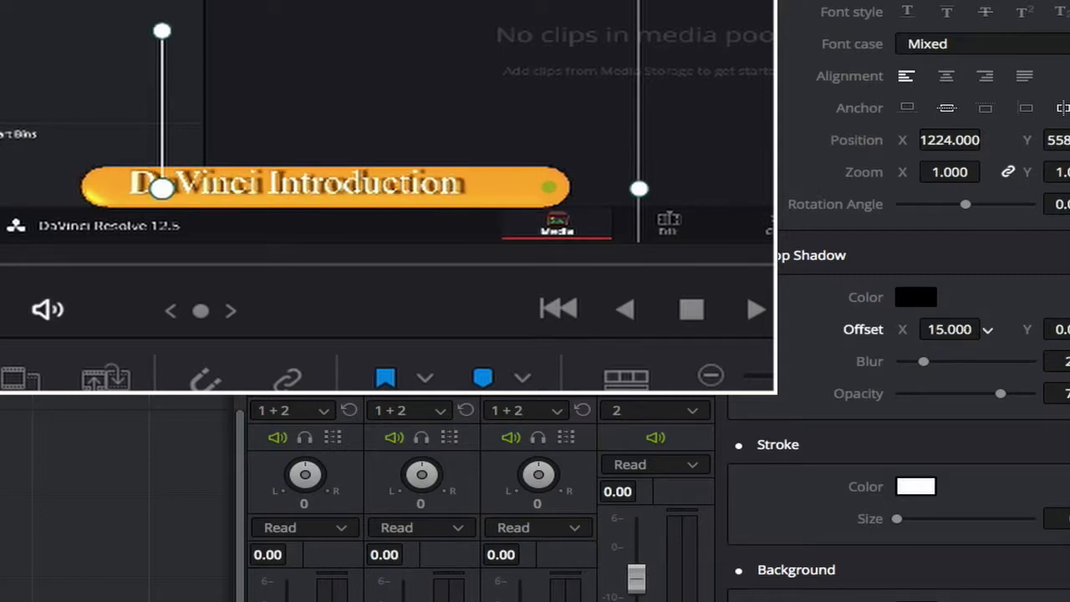
drag(987, 329, 966, 329)
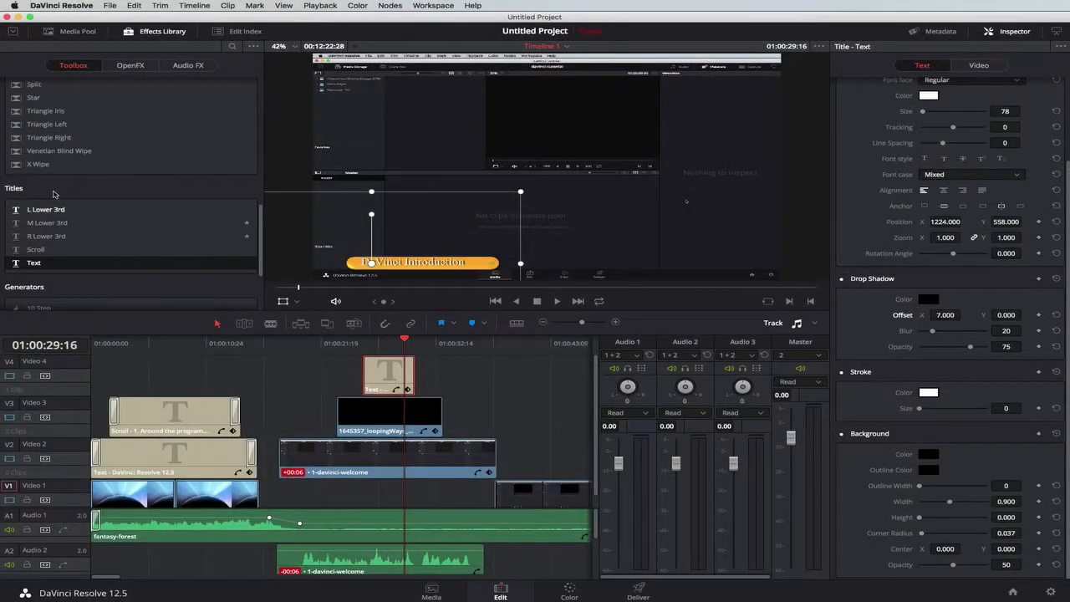
- Add a Cross Dissolve to both the start and end of the Video 4 title and play the section back
scroll(52, 190, up, 5)
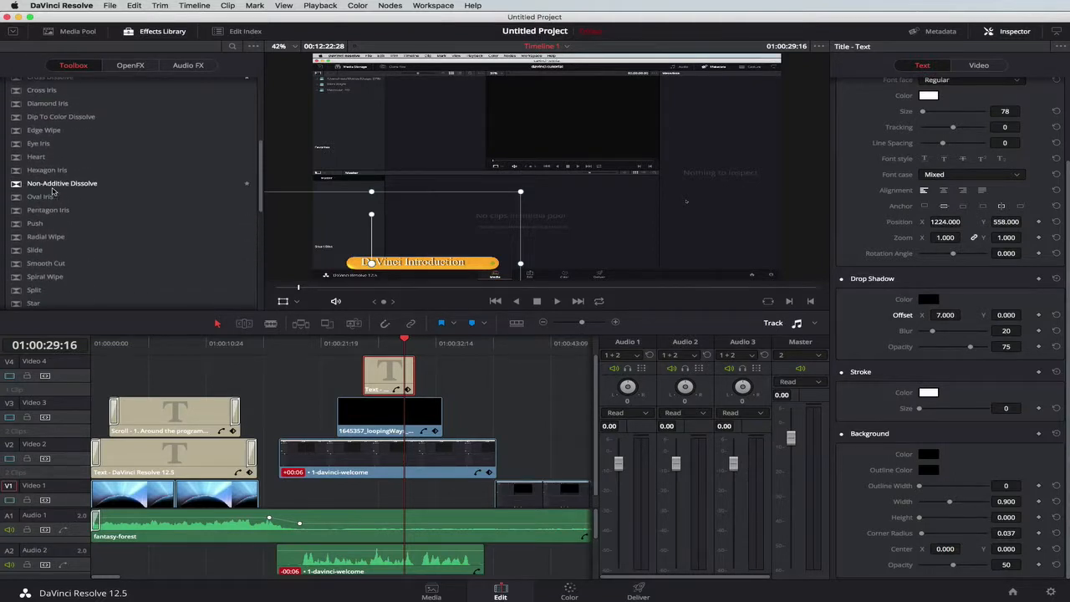
scroll(53, 192, up, 5)
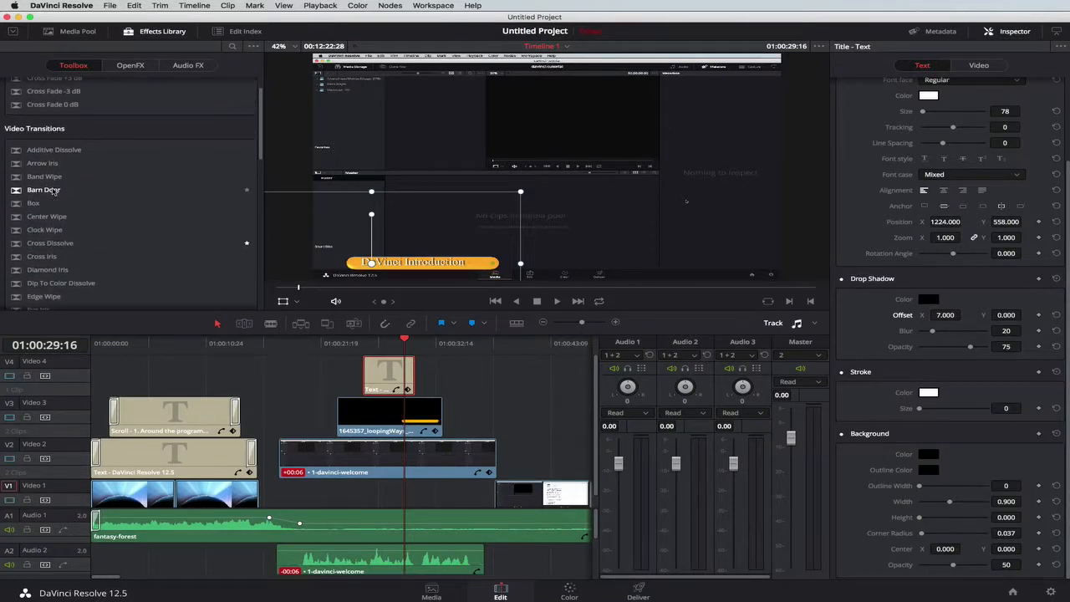
scroll(53, 191, down, 5)
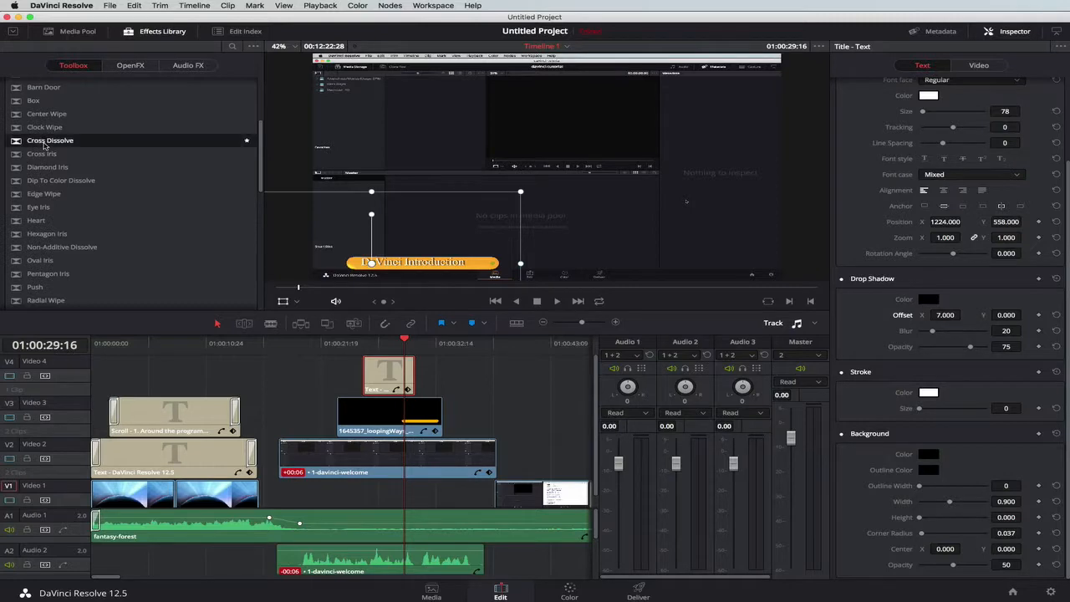
drag(44, 146, 368, 368)
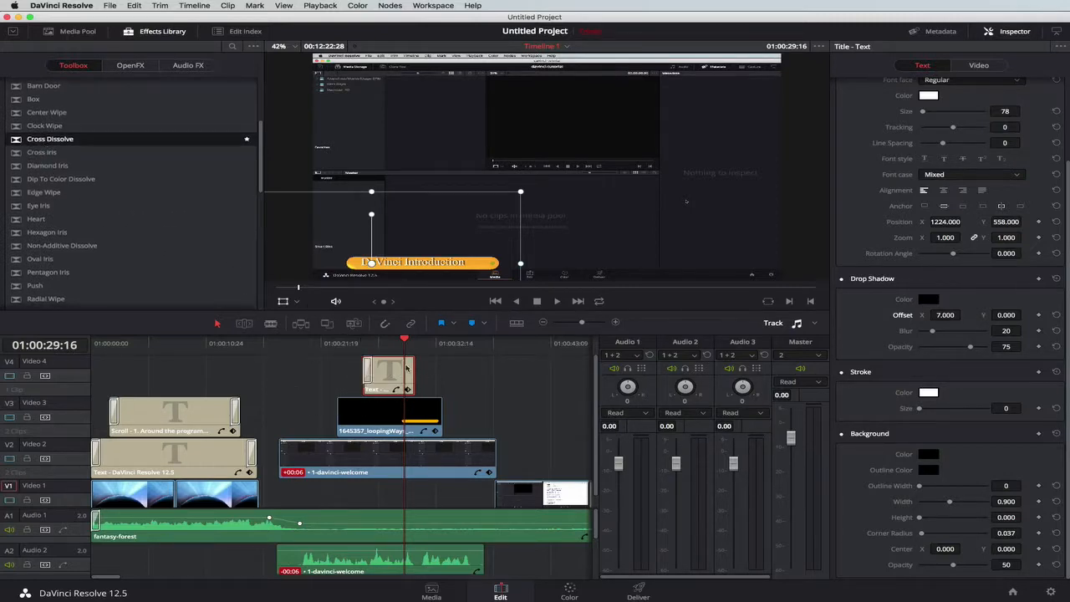
drag(50, 143, 410, 376)
click(318, 343)
key(space)
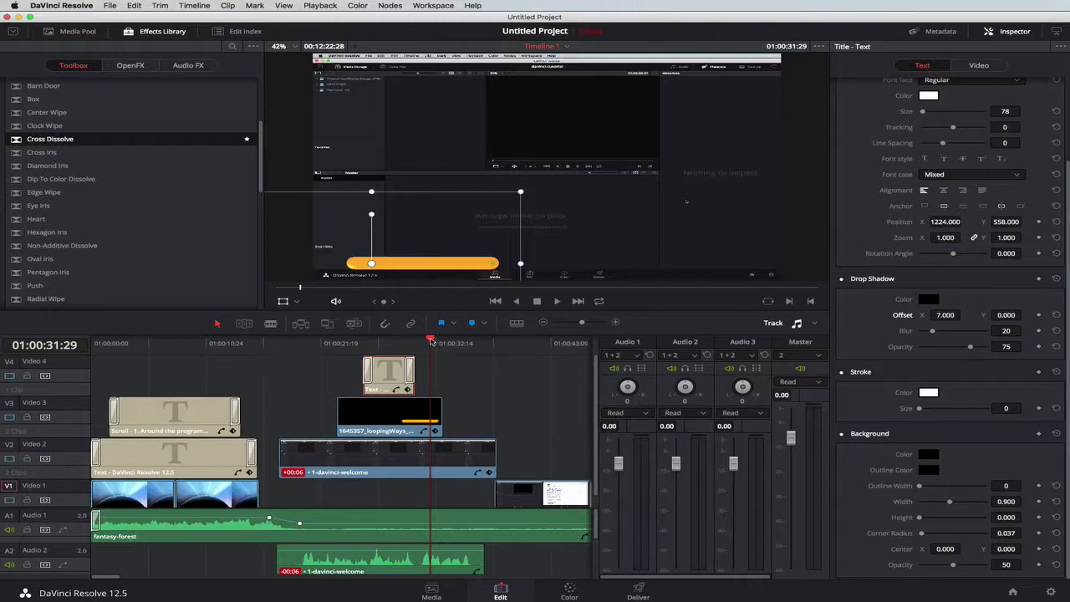
- Paste a copy of the looping lower third clip on Video 3 at 01:00:33:13, just after the original
mouse_move(431, 341)
mouse_down()
mouse_move(447, 341)
mouse_move(419, 343)
mouse_up()
click(374, 415)
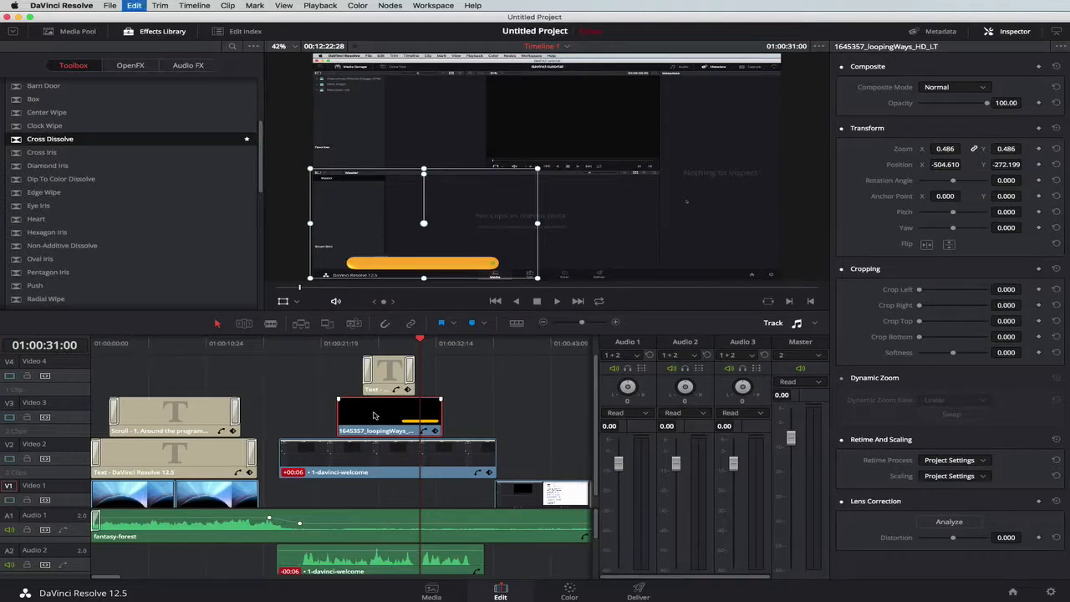
scroll(459, 349, right, 5)
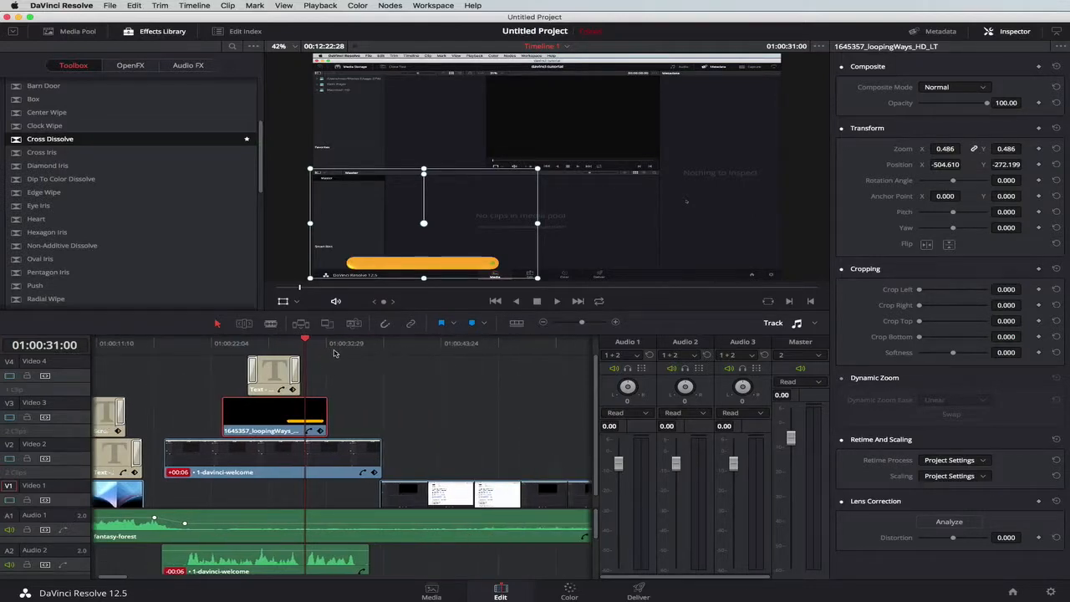
click(331, 348)
scroll(331, 349, left, 3)
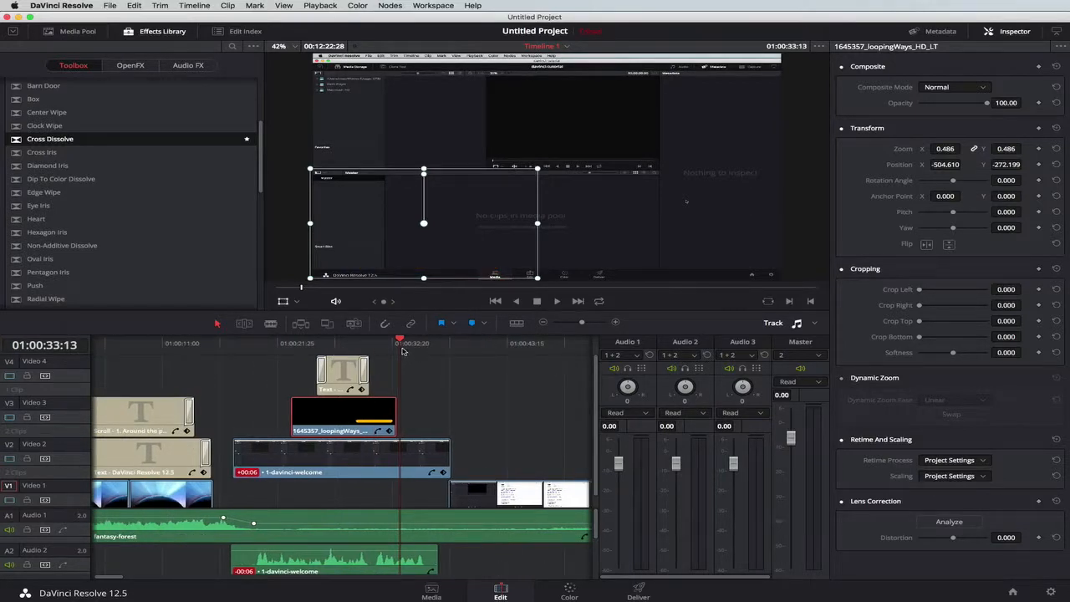
key(super+v)
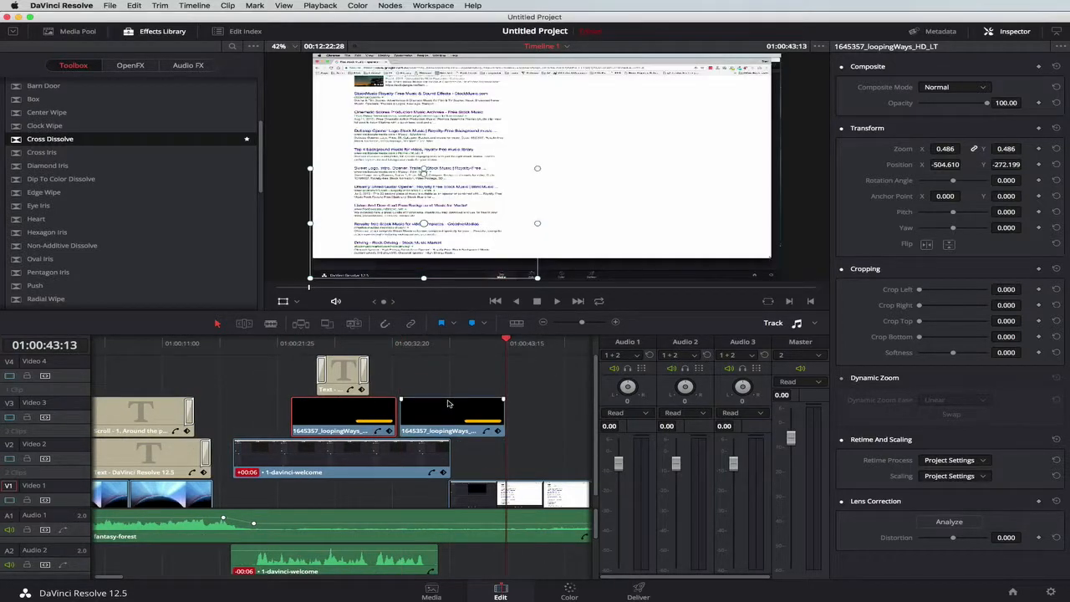
click(446, 411)
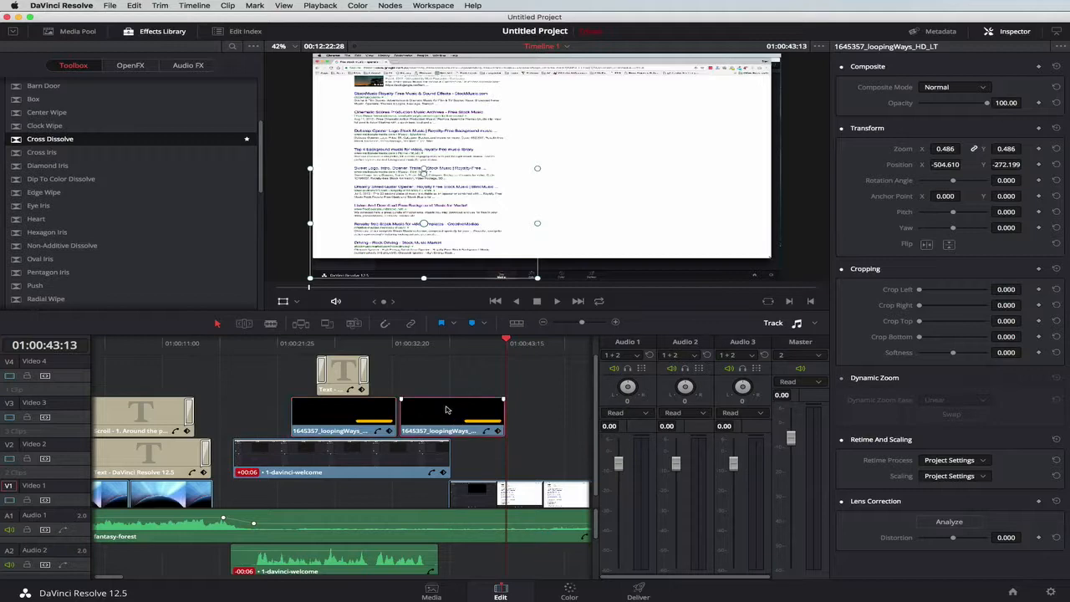
- Reverse the speed of the copied lower third clip to -100%
click(448, 344)
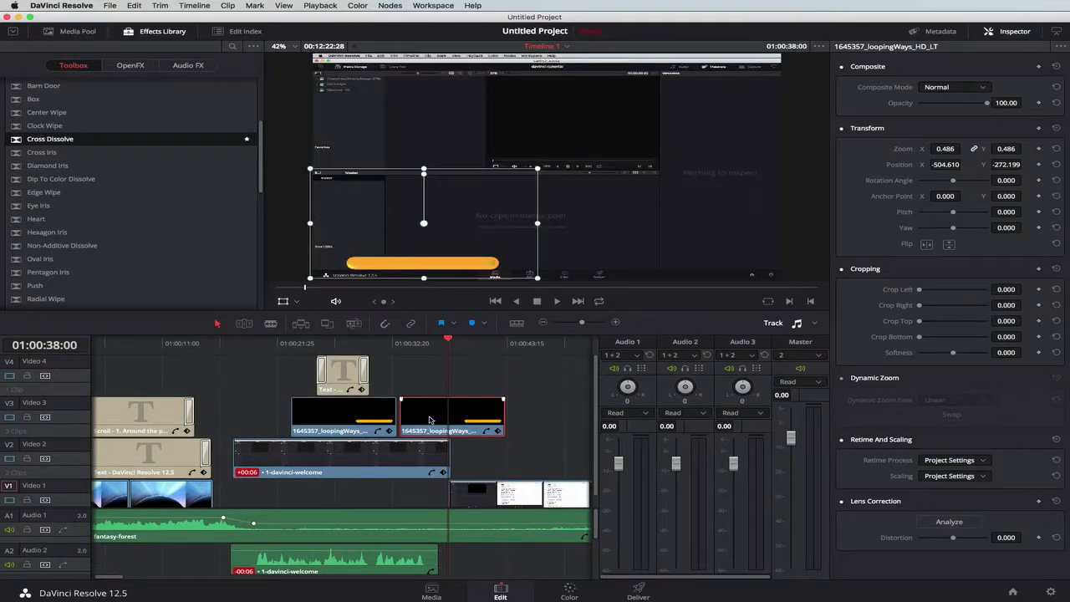
right_click(446, 415)
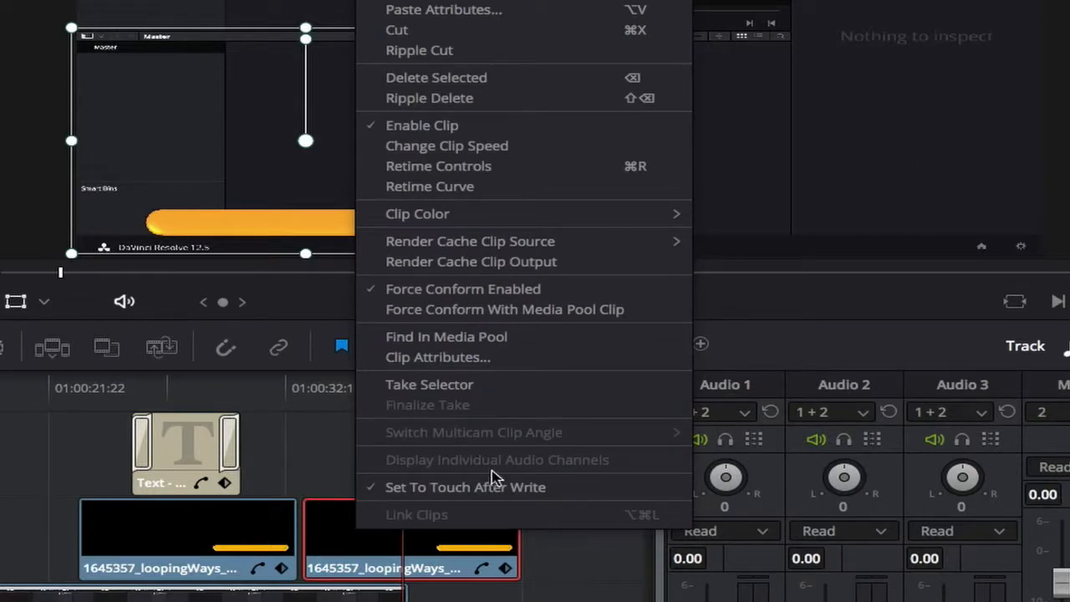
click(485, 147)
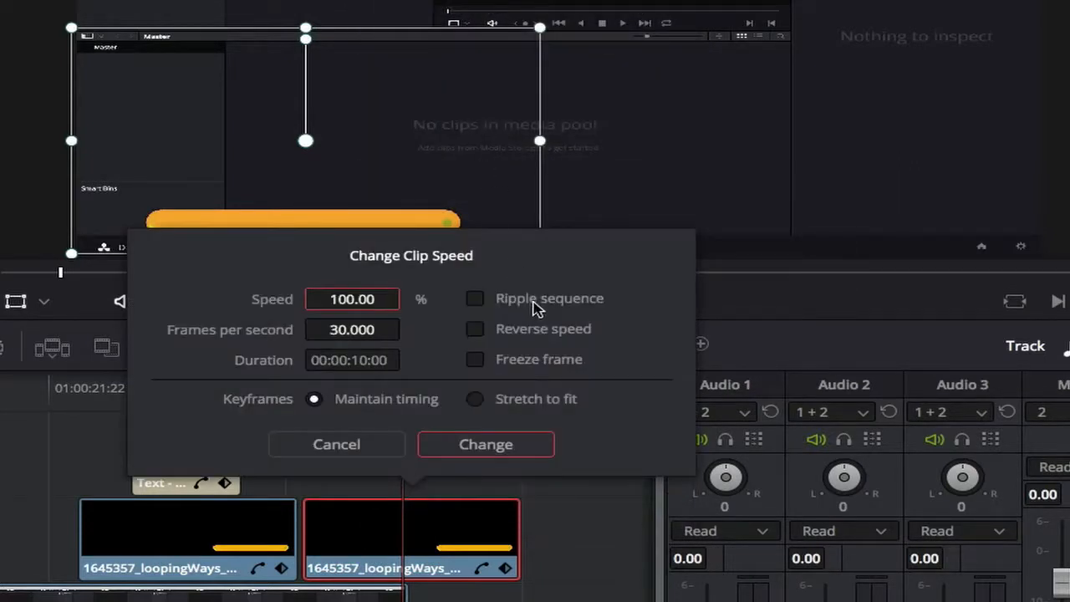
click(478, 331)
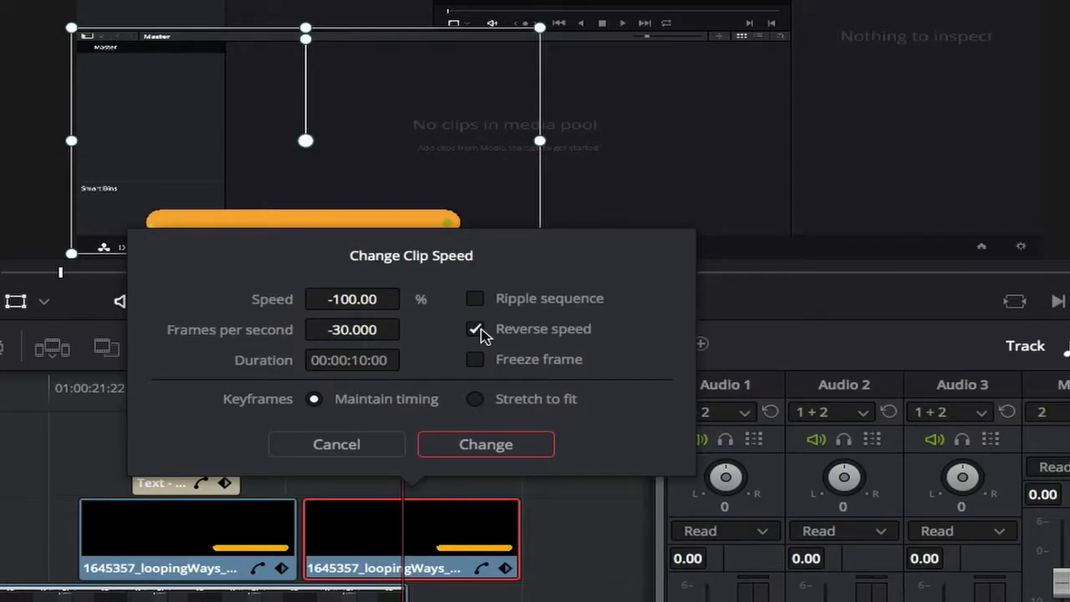
click(487, 445)
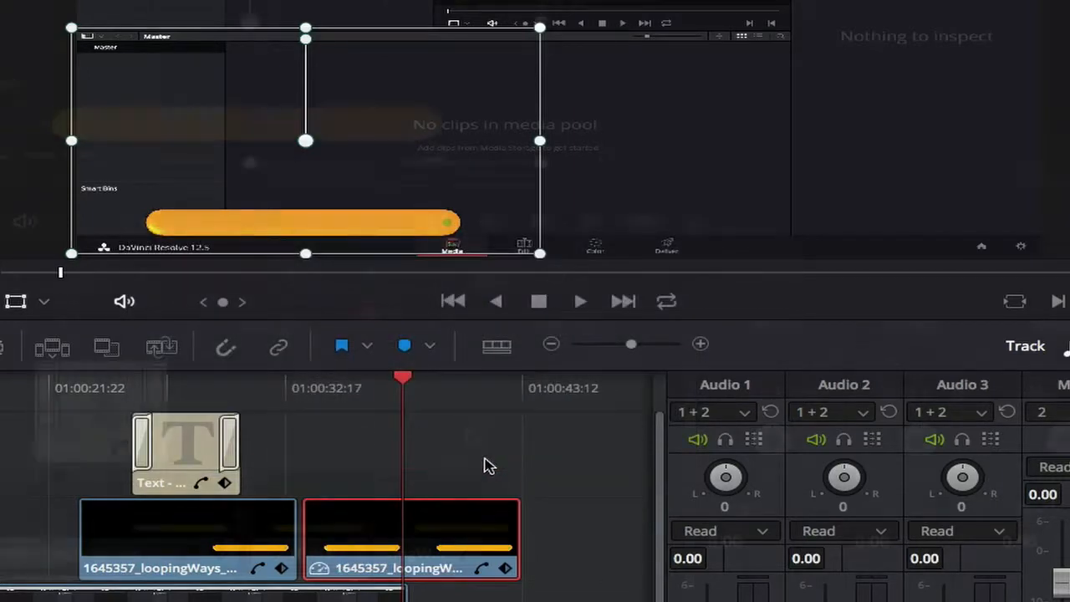
- Trim the original lower third's end to about 01:00:28:11, then shorten the reversed copy's start and butt it against the original
drag(447, 322, 510, 319)
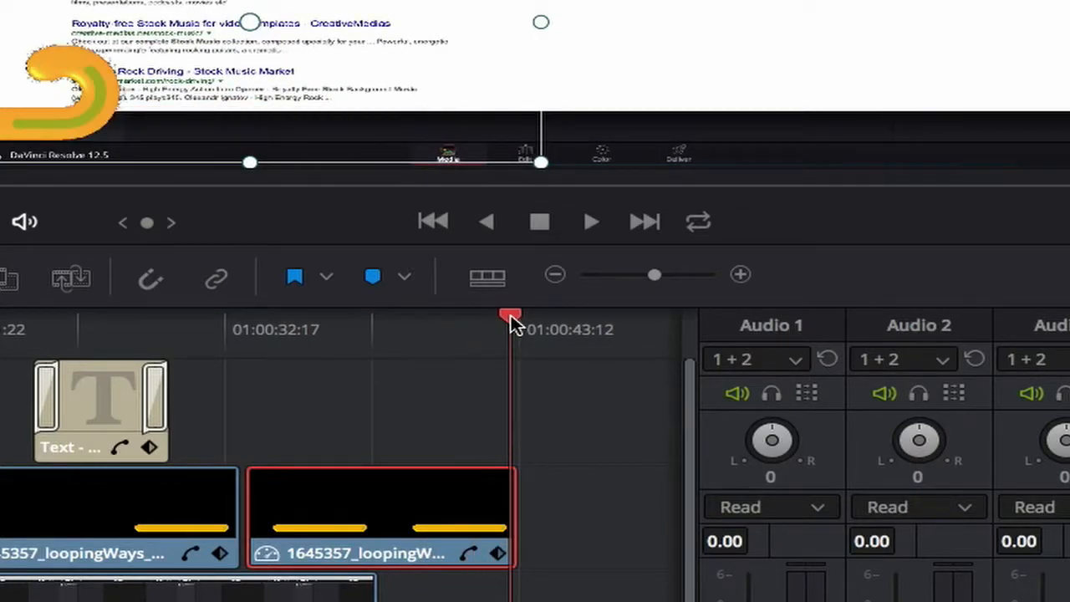
drag(513, 322, 502, 324)
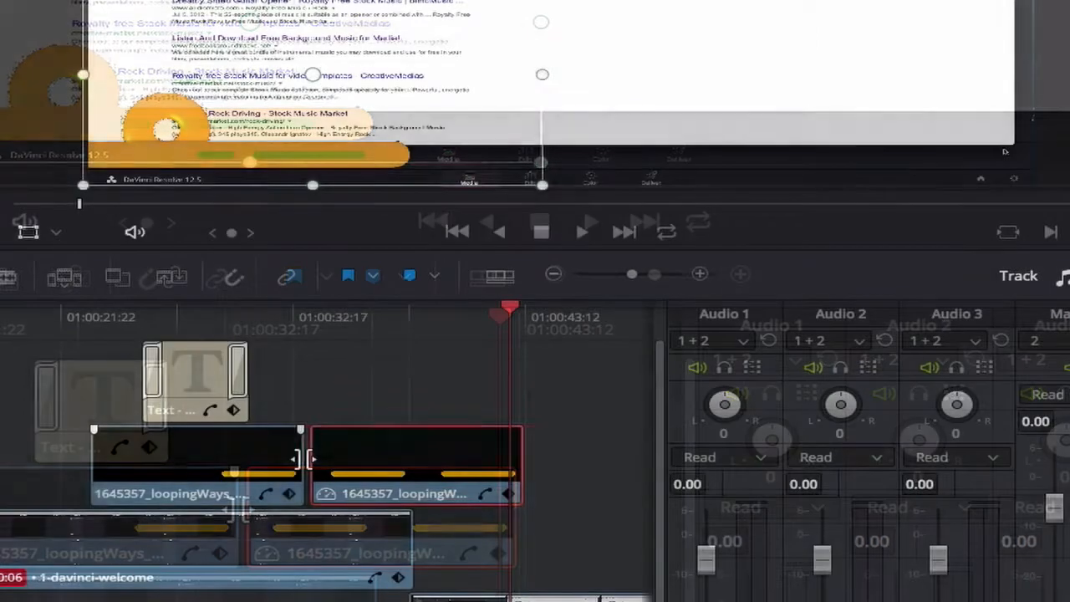
drag(302, 458, 202, 459)
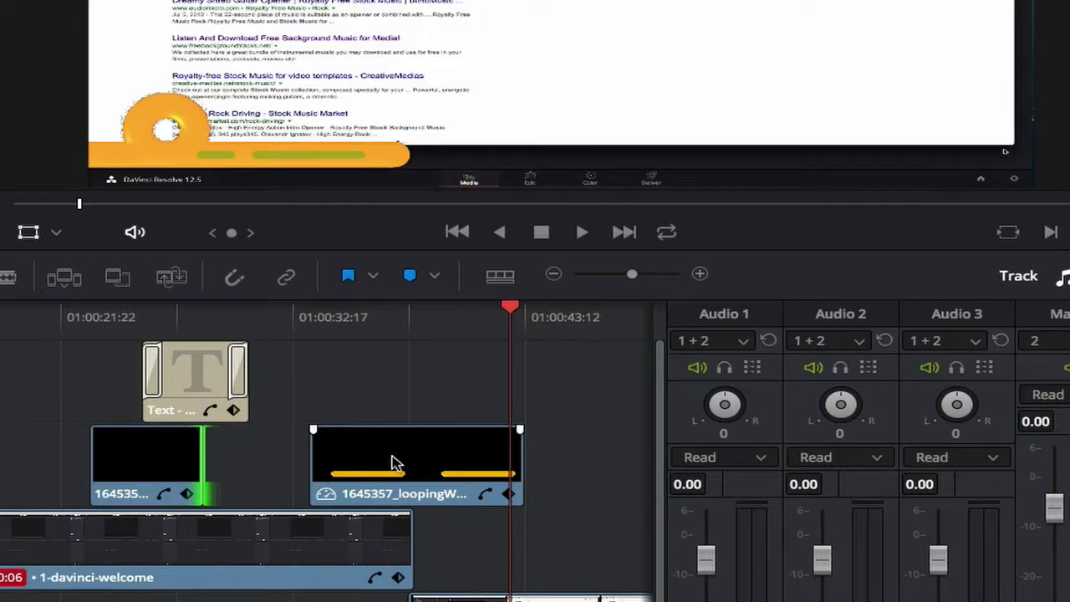
drag(312, 461, 240, 456)
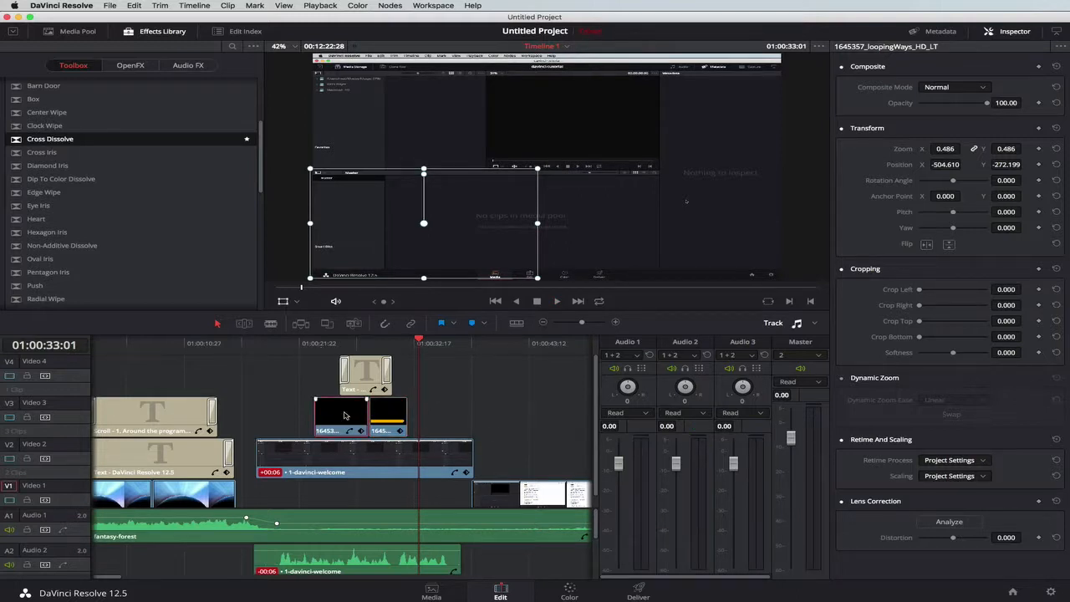
- On the color page, set the reversed lower third's qualifier Clean Black to 7.7, then scrub its closing animation in the edit timeline
click(569, 595)
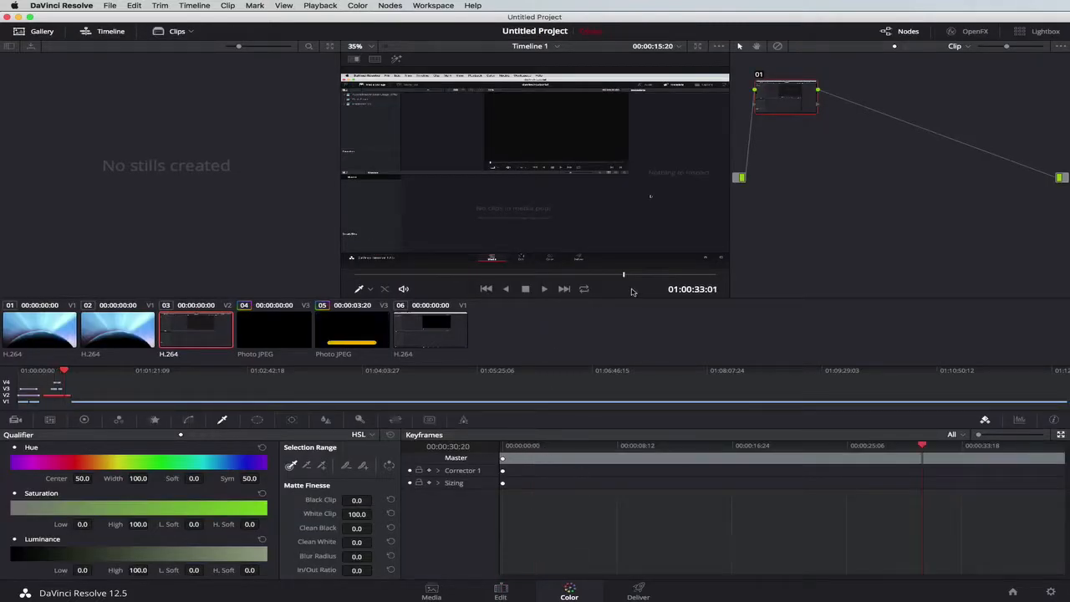
click(500, 591)
scroll(344, 409, left, 2)
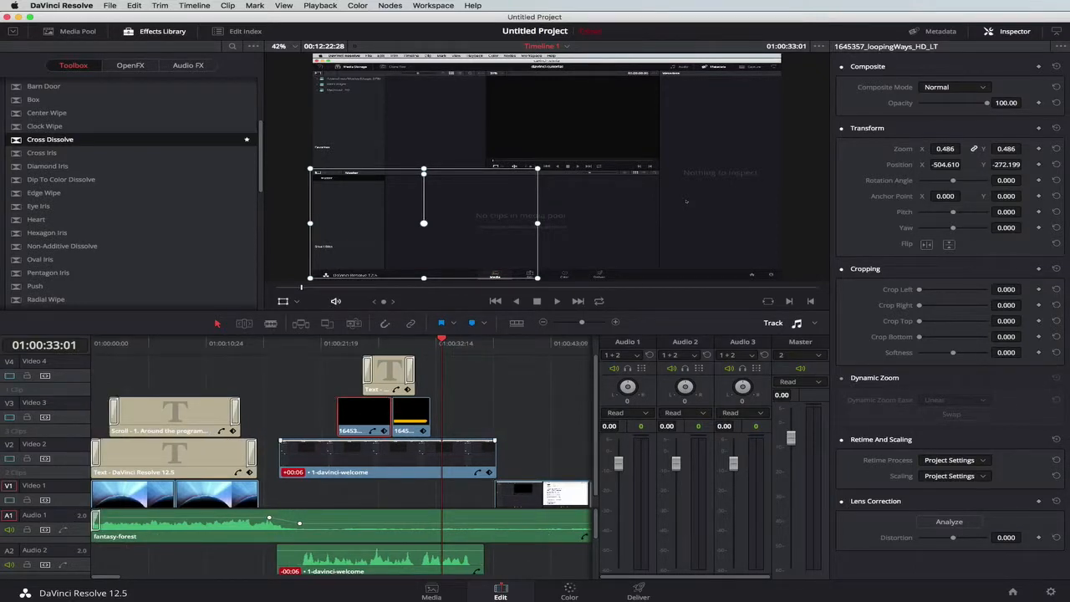
click(569, 590)
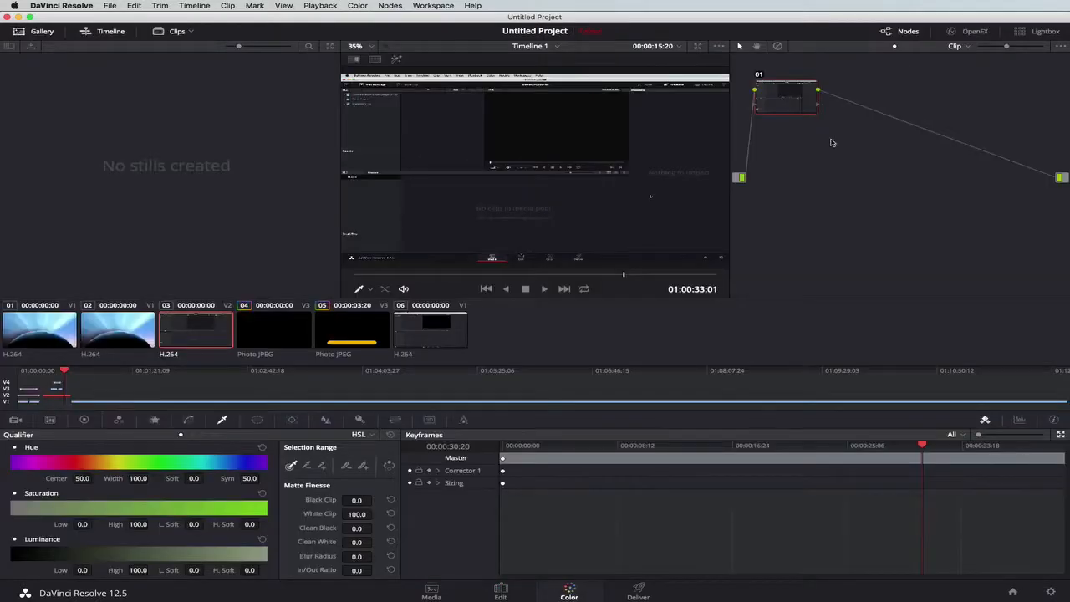
click(356, 332)
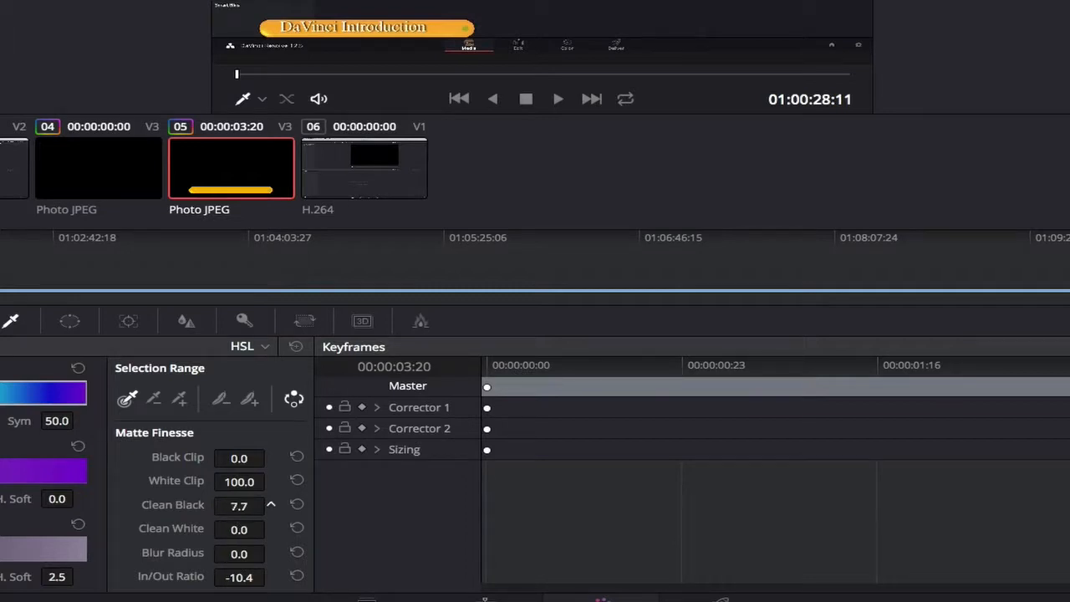
drag(239, 506, 270, 507)
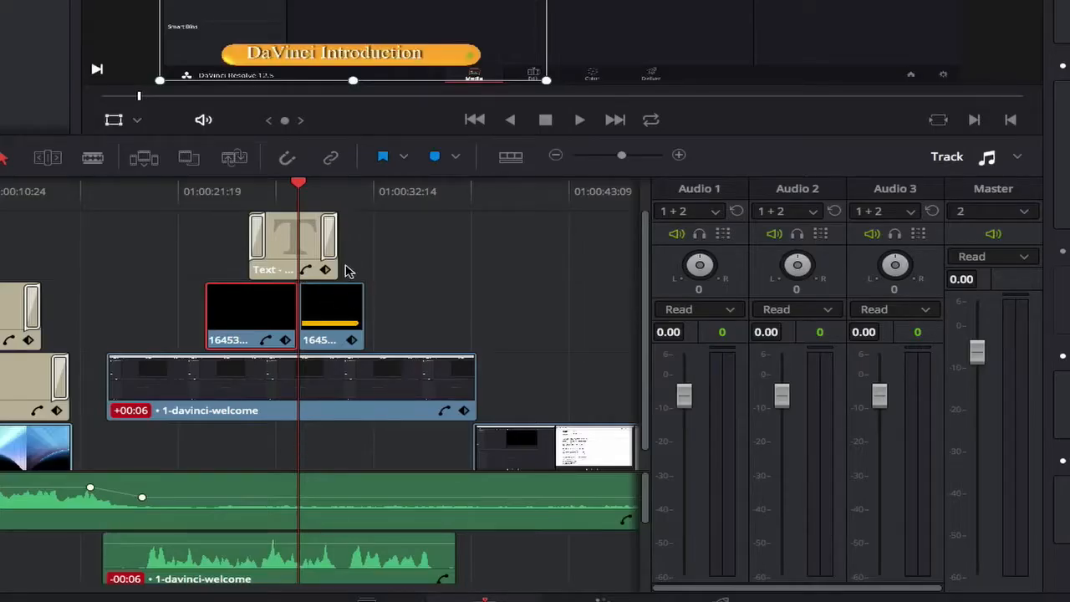
drag(393, 341, 427, 341)
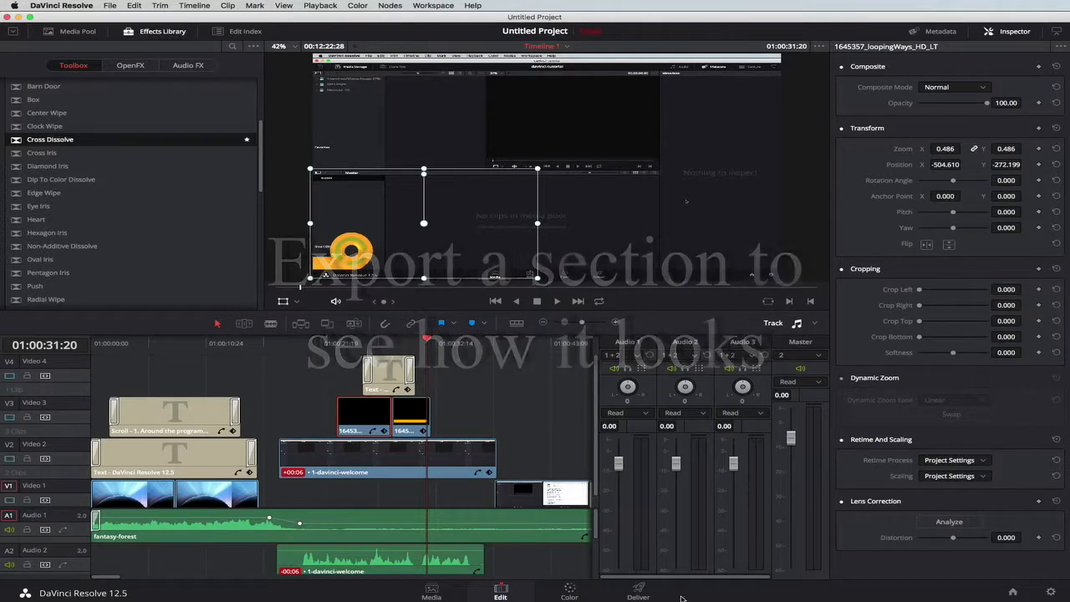
- On the deliver page, mark the render range with an in point at 01:00:12:14 and an out point at 01:00:33:08
click(639, 593)
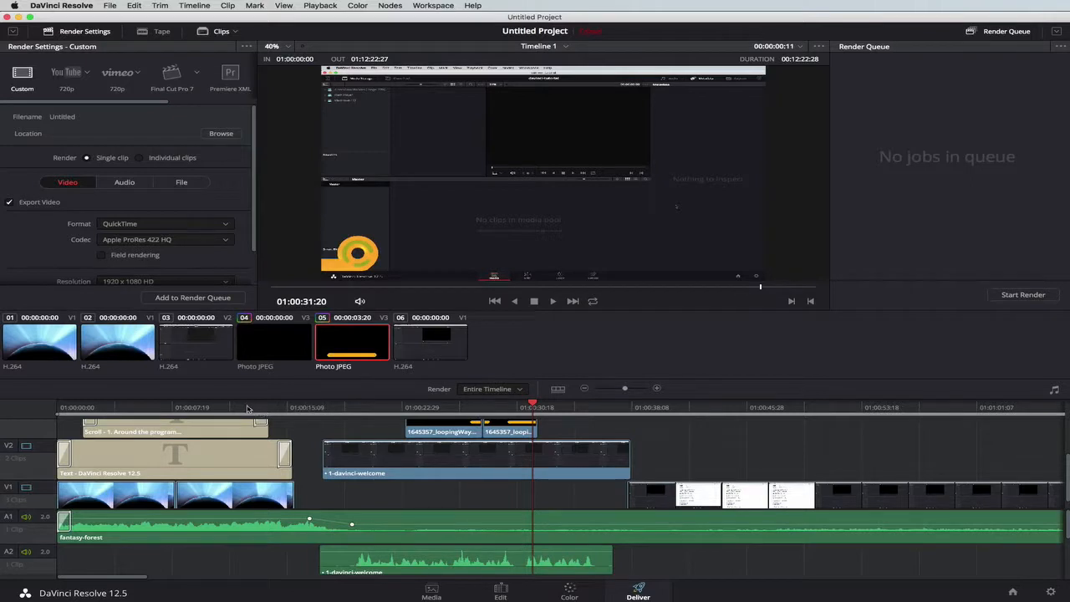
click(244, 407)
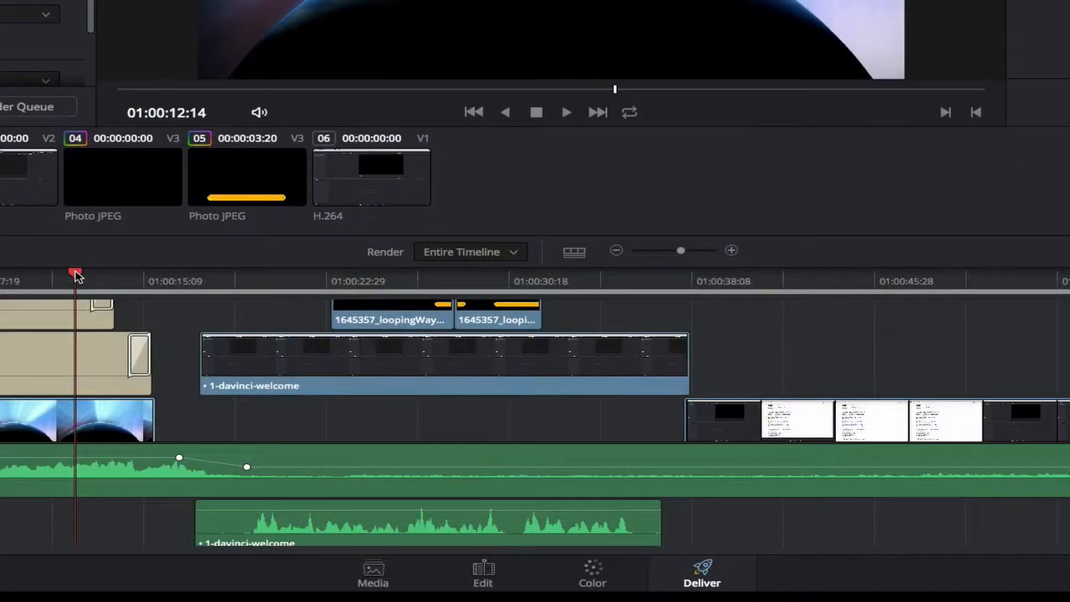
key(i)
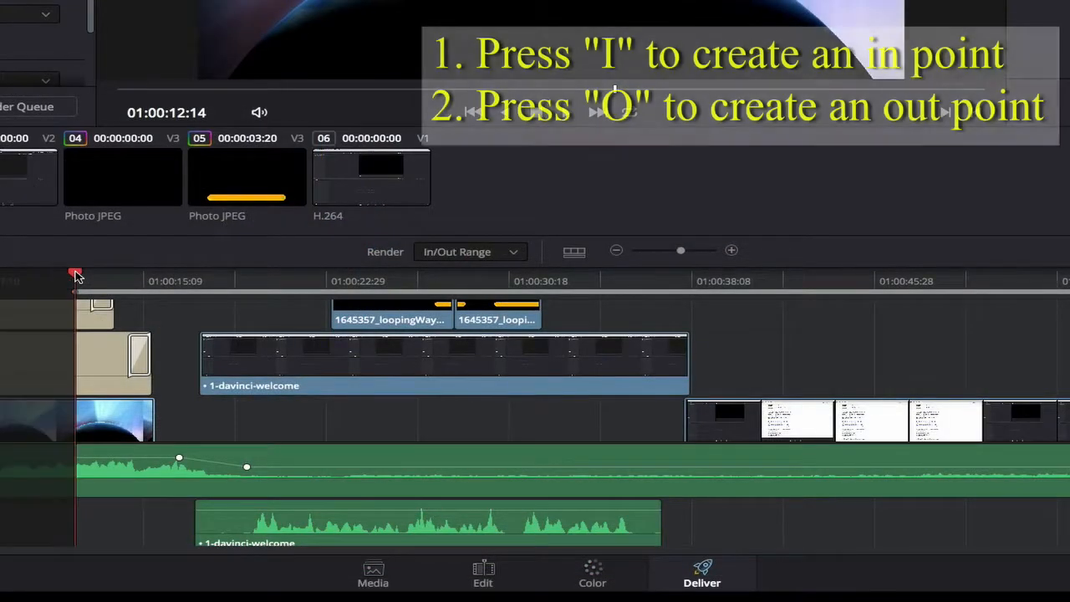
drag(75, 276, 567, 296)
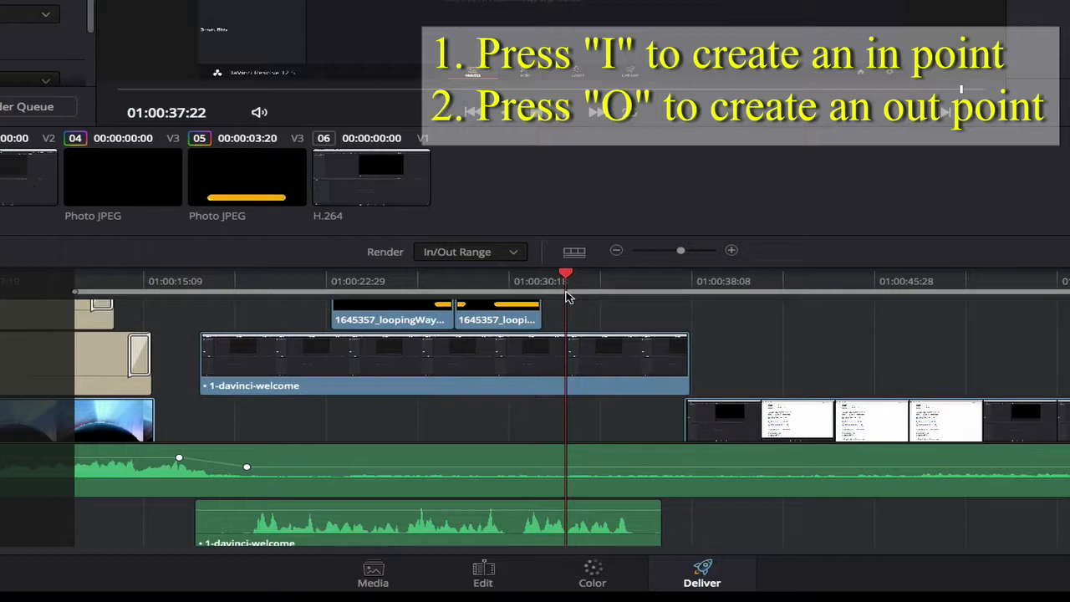
key(o)
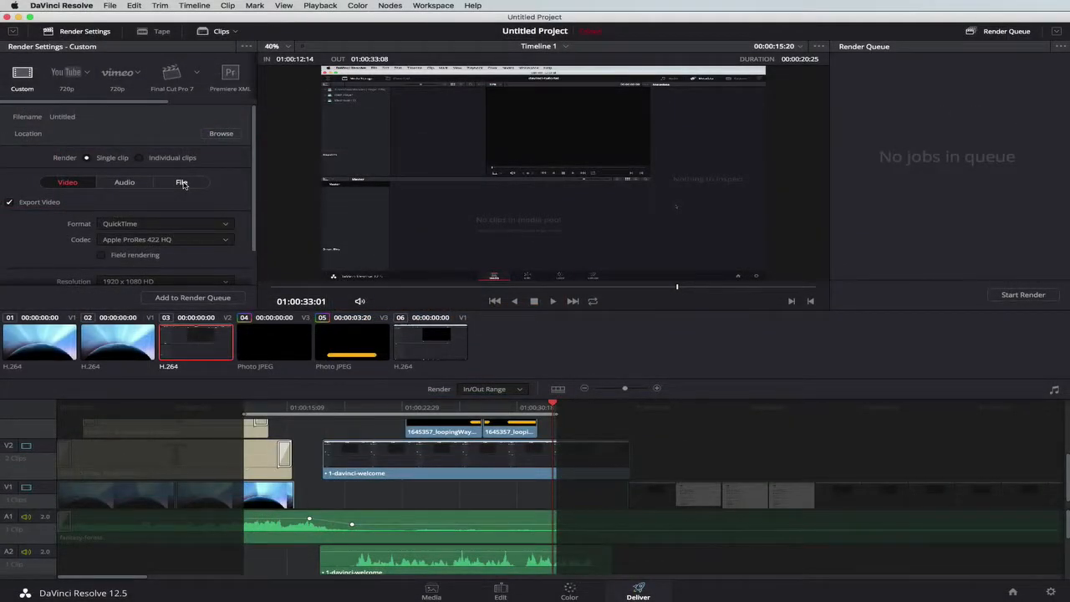
- Queue the marked range as a render with the custom name test1, saved to the Desktop folder, and start rendering it
click(182, 183)
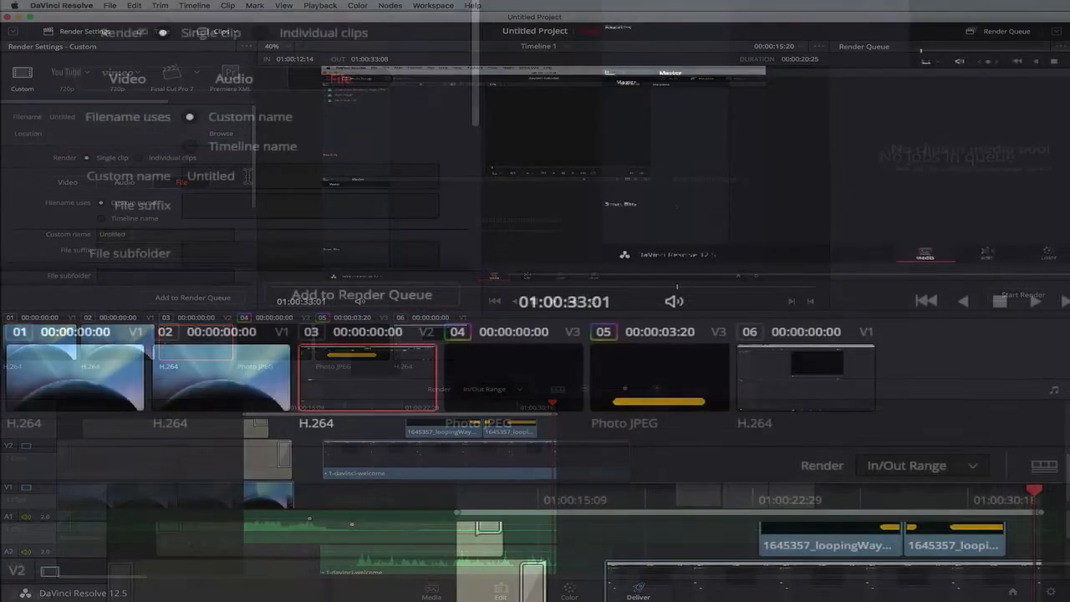
text(test1)
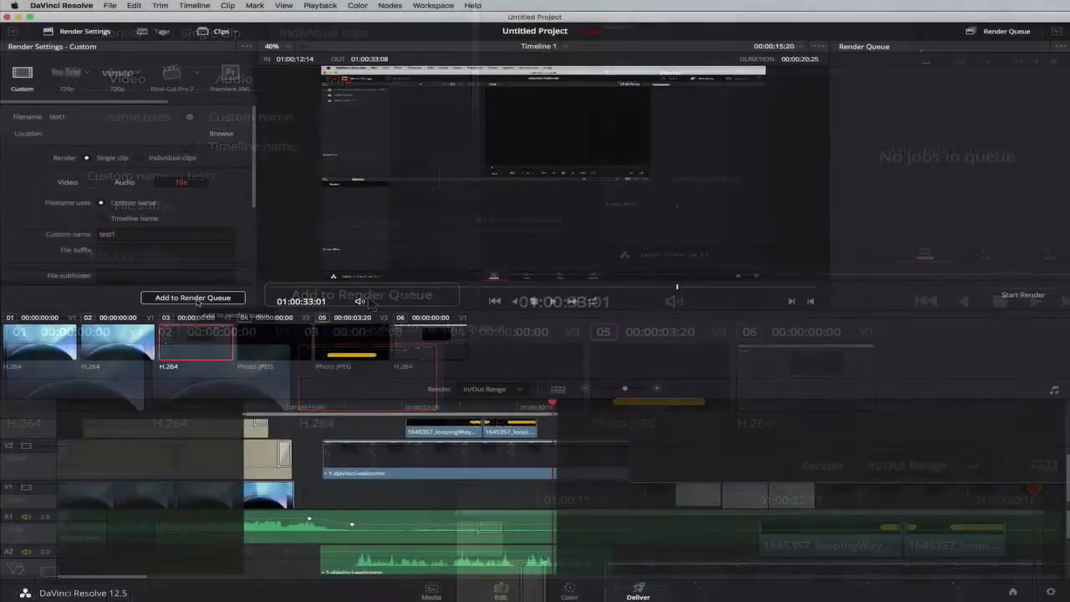
click(198, 302)
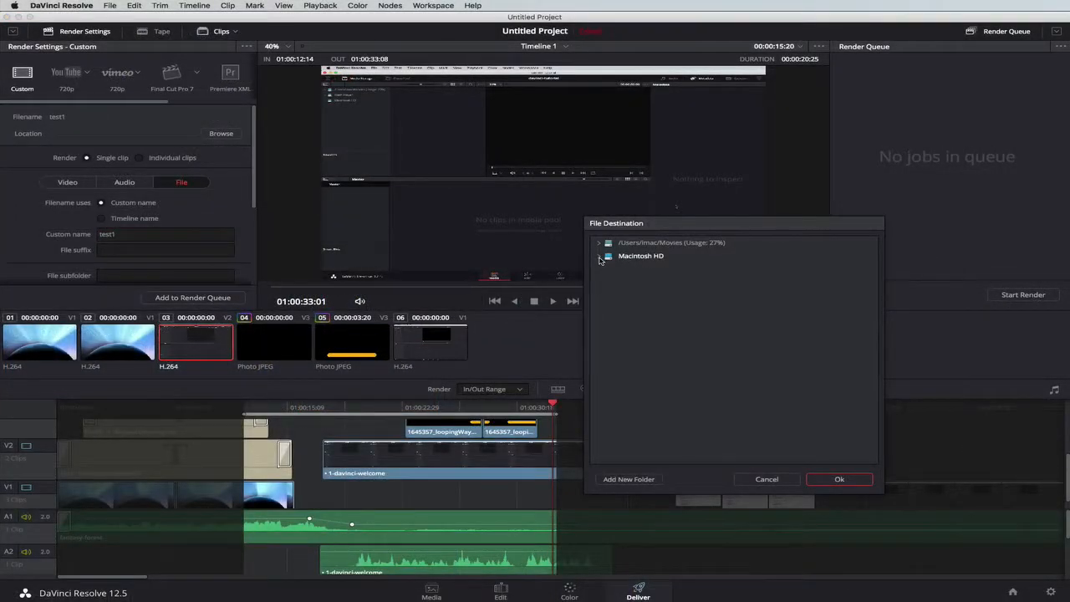
click(598, 257)
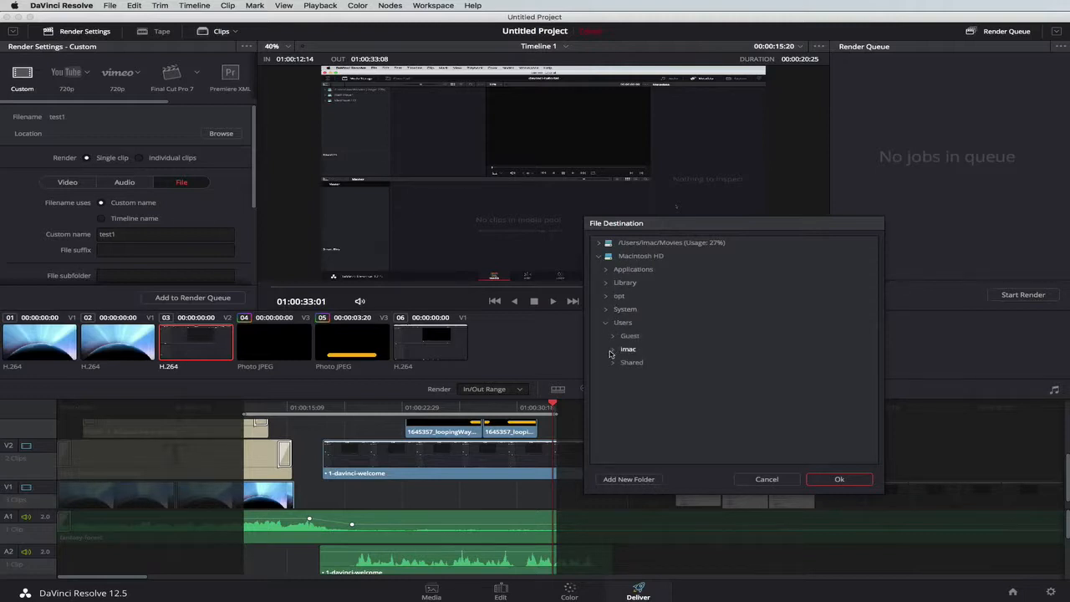
click(614, 348)
click(641, 365)
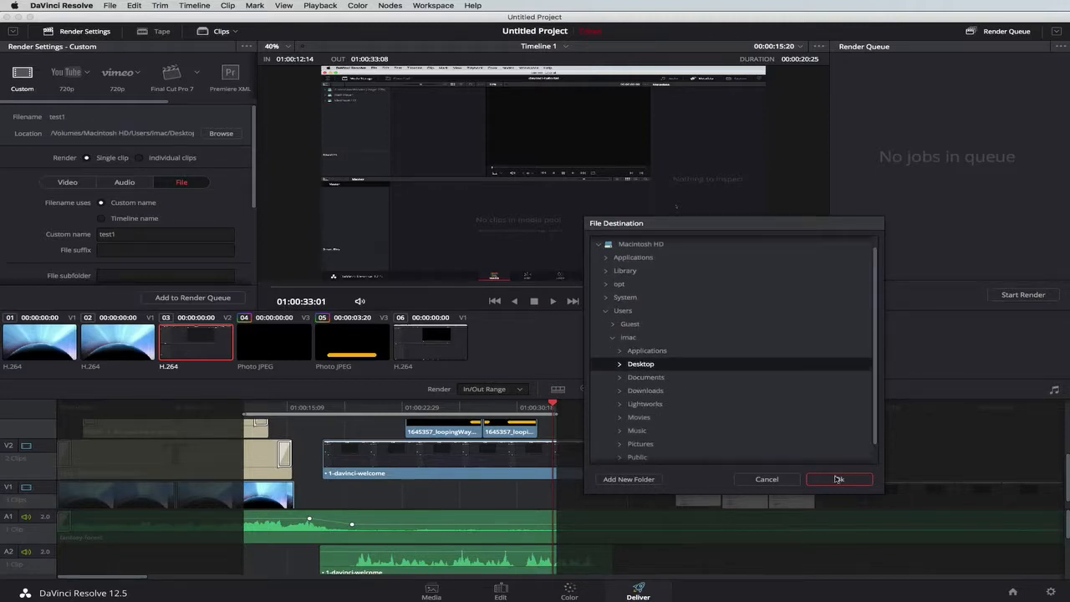
click(838, 479)
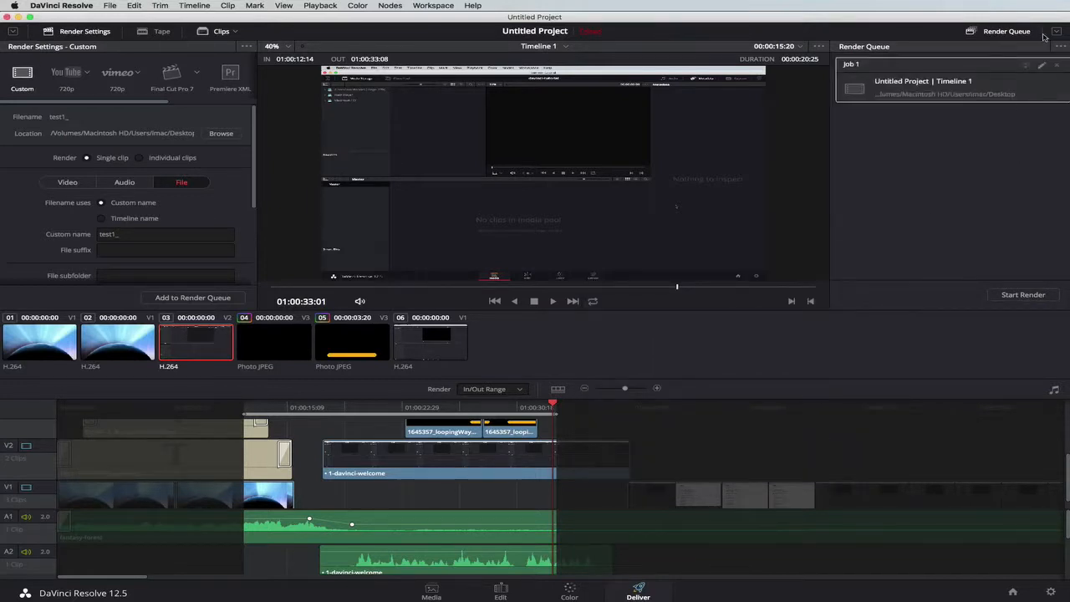
click(1024, 295)
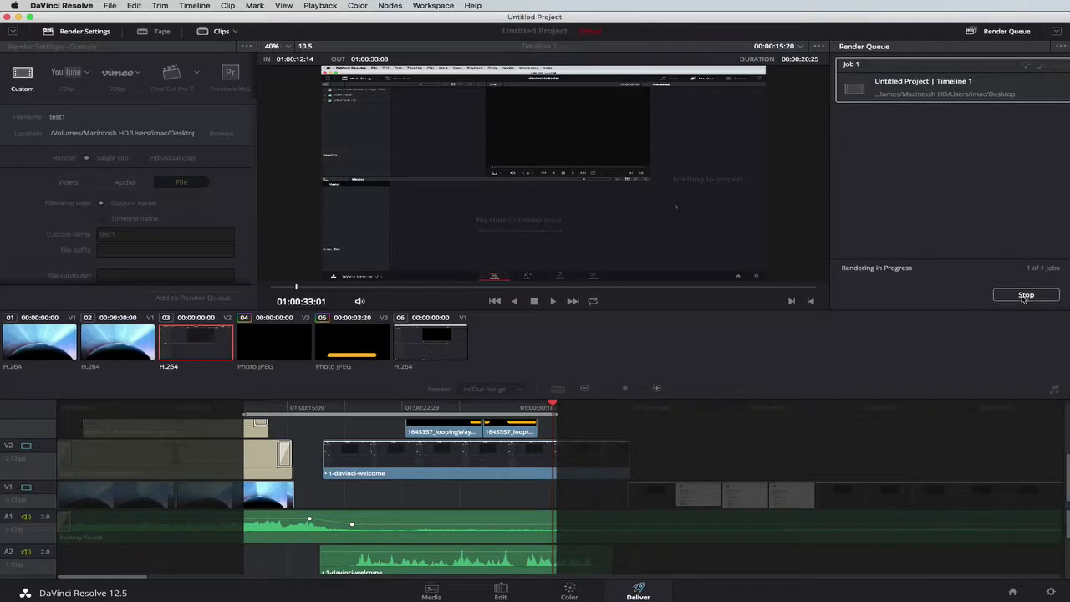
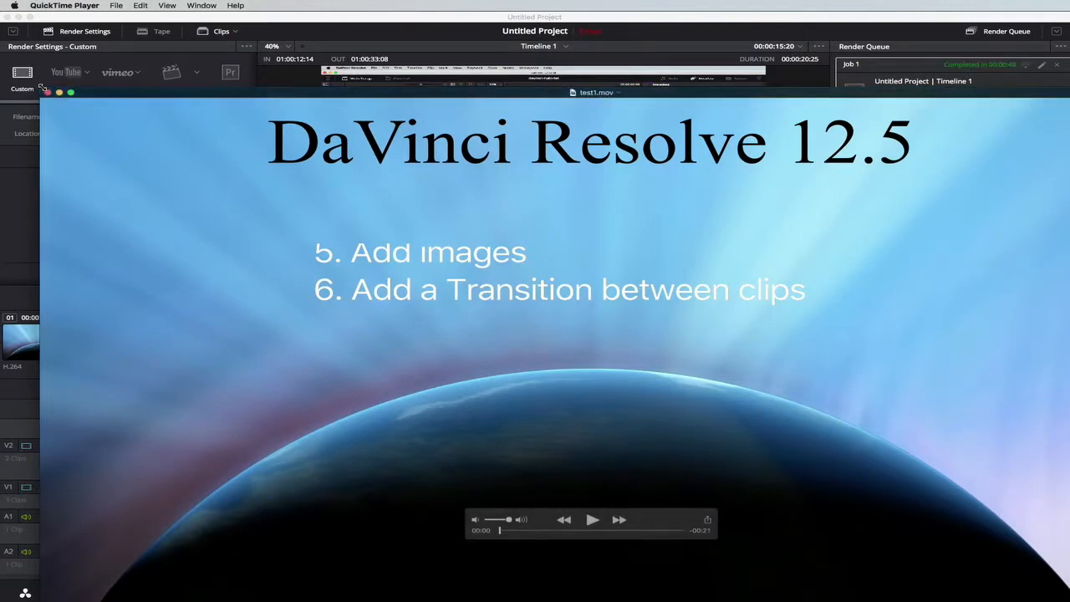
- Shrink and reposition the test1.mov player window in QuickTime Player, review the lower third around 00:14, and close the movie
drag(42, 87, 323, 226)
drag(437, 259, 339, 147)
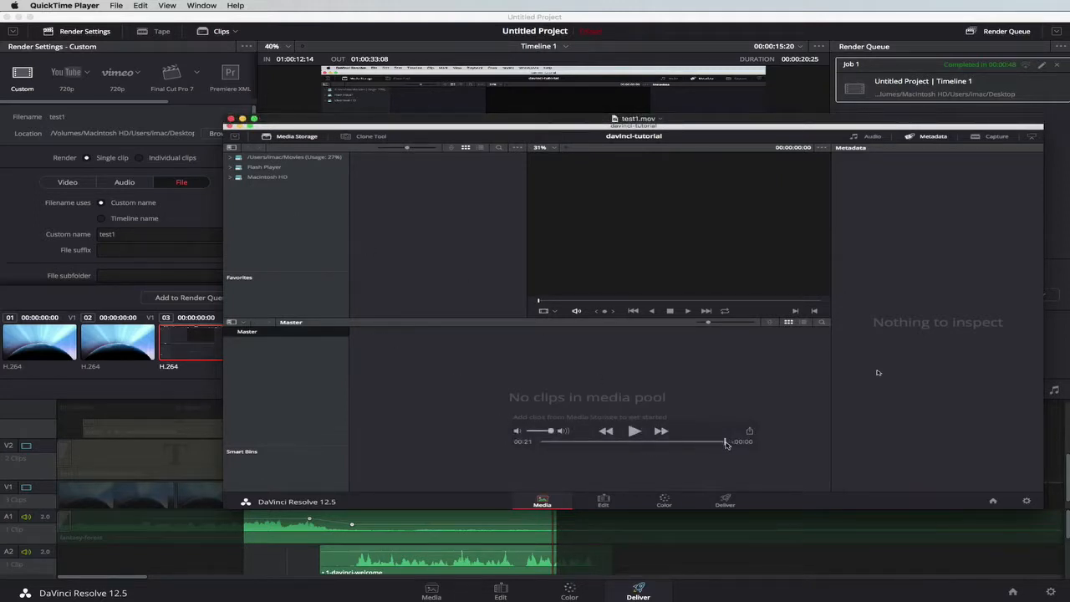
drag(725, 444, 667, 446)
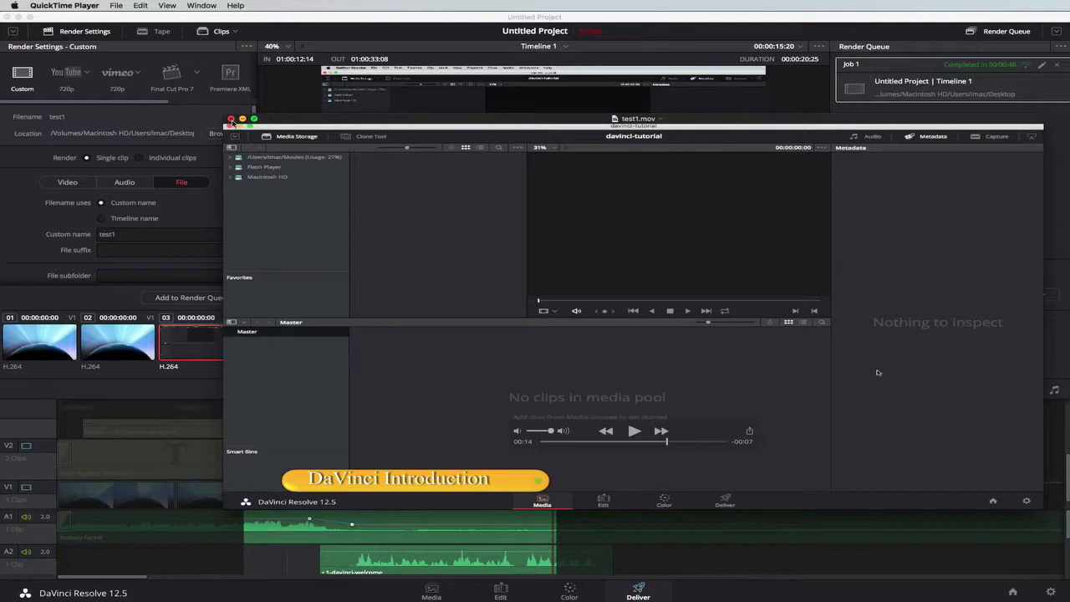
key(super+w)
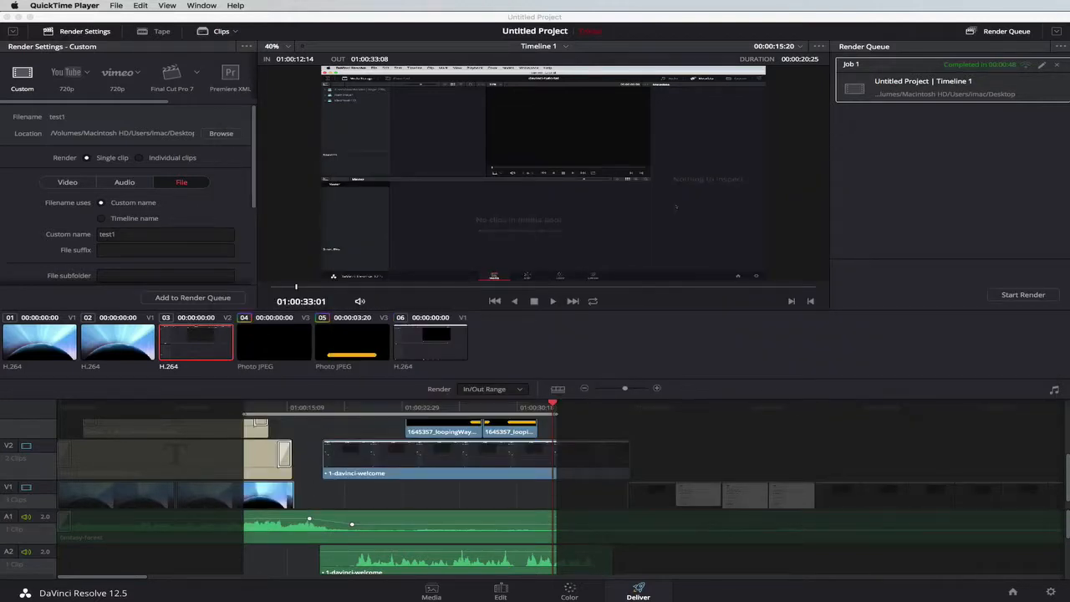
- On the edit page, shift the DaVinci Introduction title slightly to the right on its orange bar at 01:00:27:20
click(500, 592)
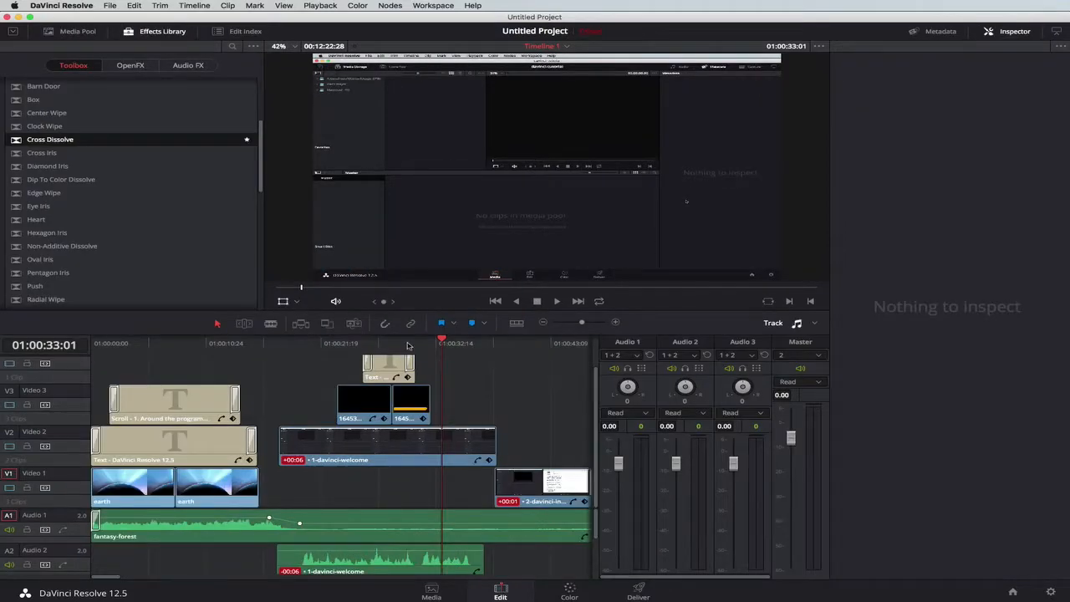
drag(445, 343, 385, 343)
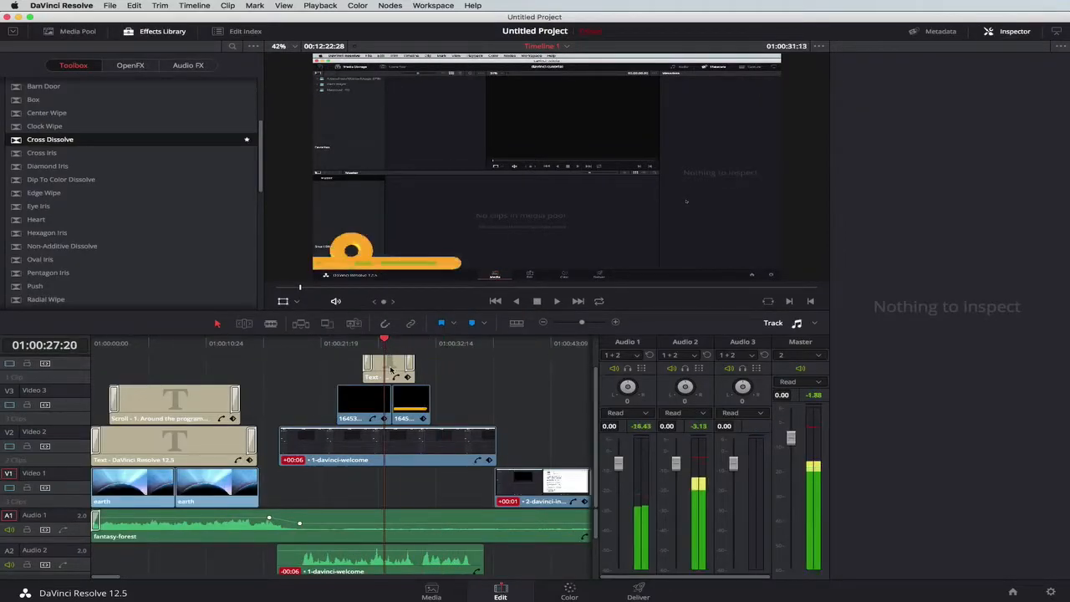
click(390, 367)
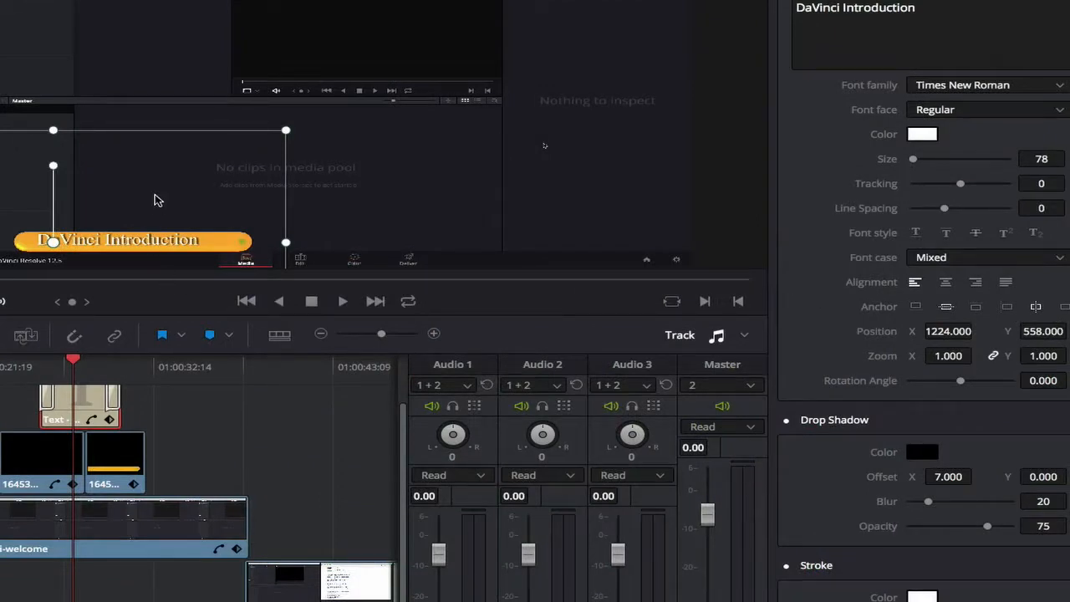
drag(158, 201, 166, 201)
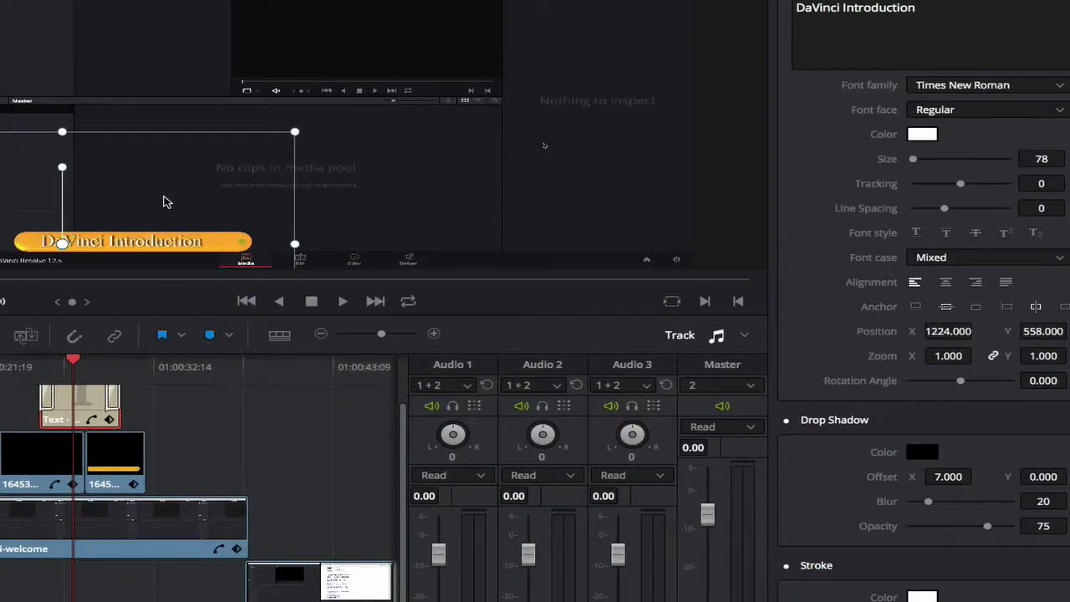
drag(164, 201, 165, 201)
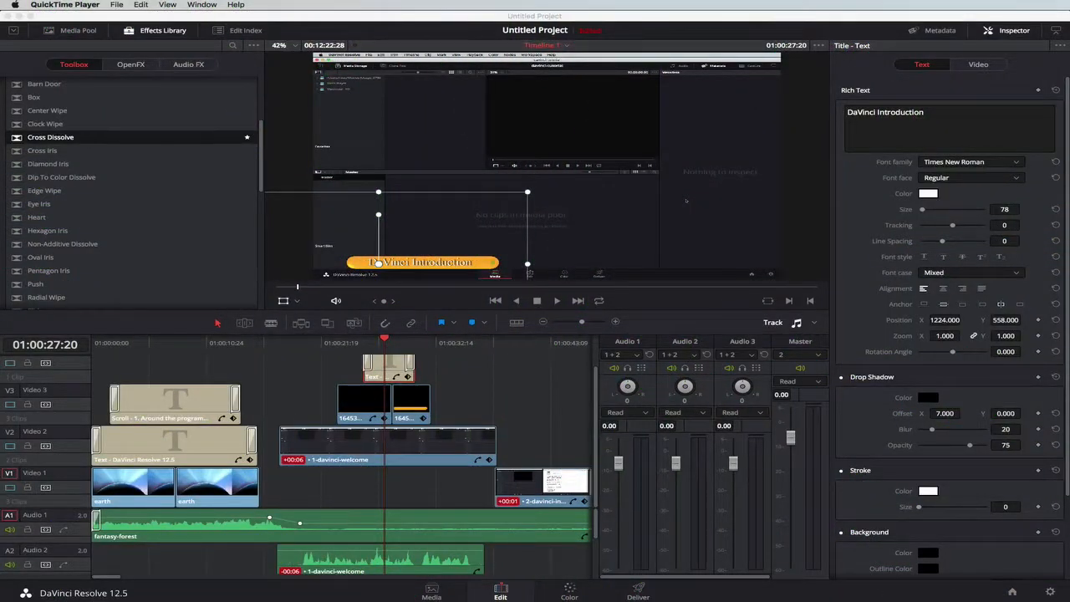
- Switch to Finder, preview 0170_Swipes_HD.mov in the wipes folder, and place it on Video 4 ending just before 01:00:16:27
key(super+Tab)
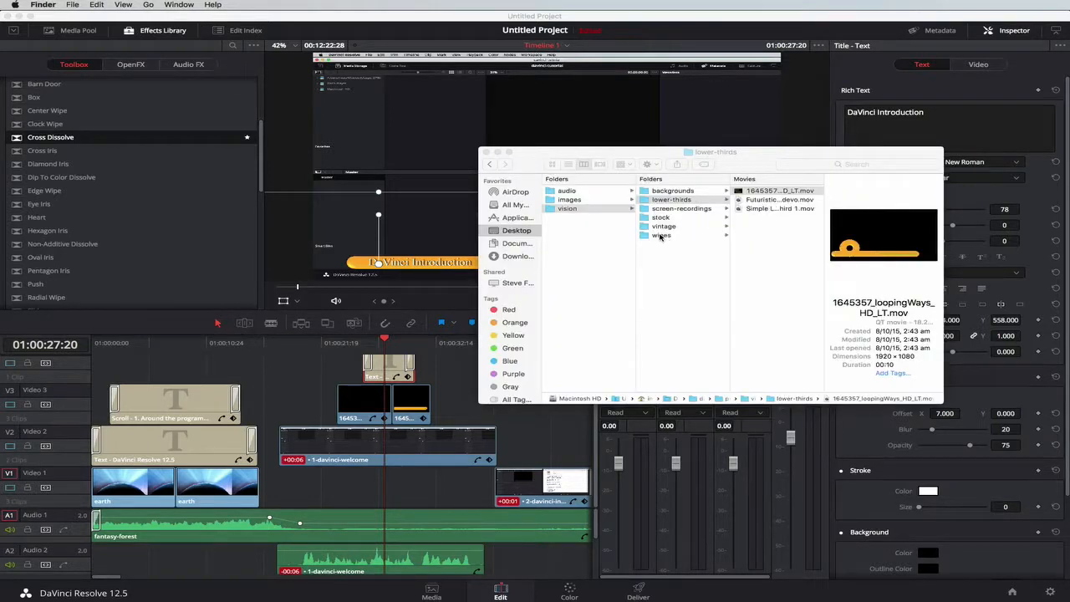
click(661, 235)
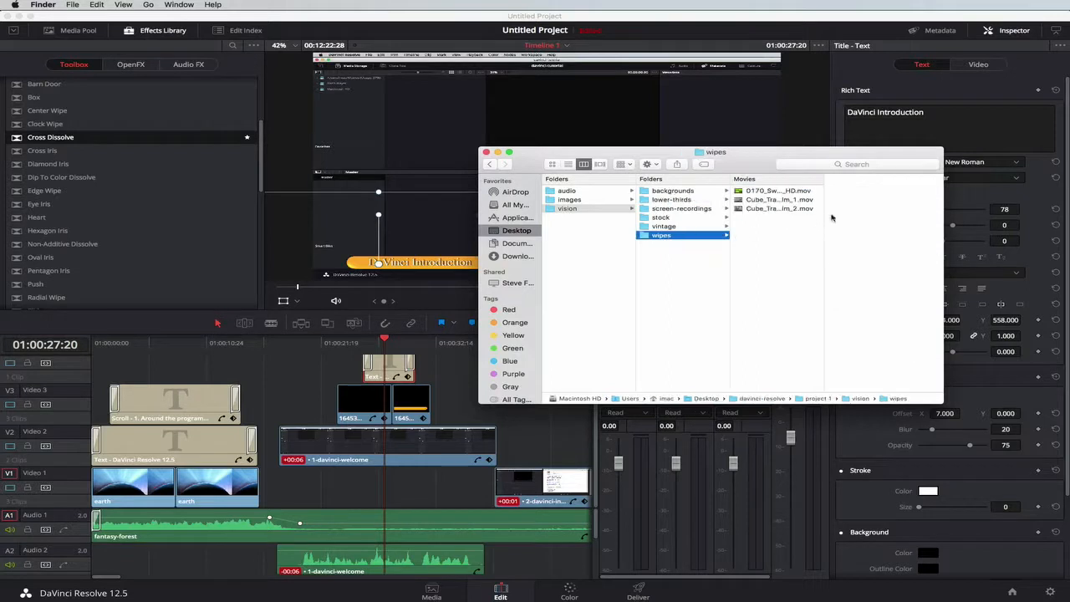
click(758, 193)
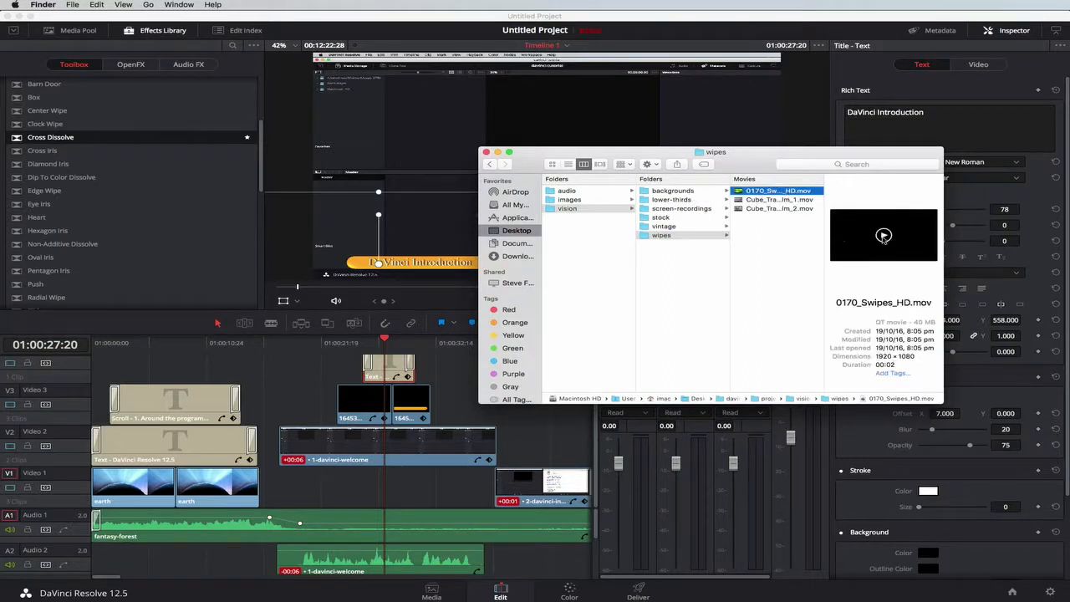
click(883, 235)
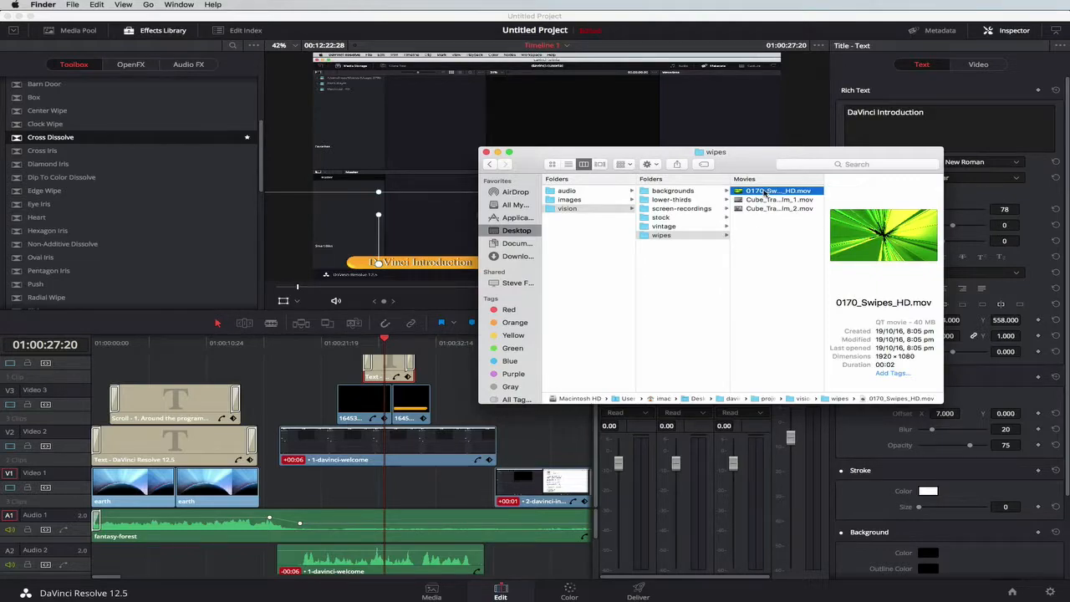
drag(764, 193, 267, 372)
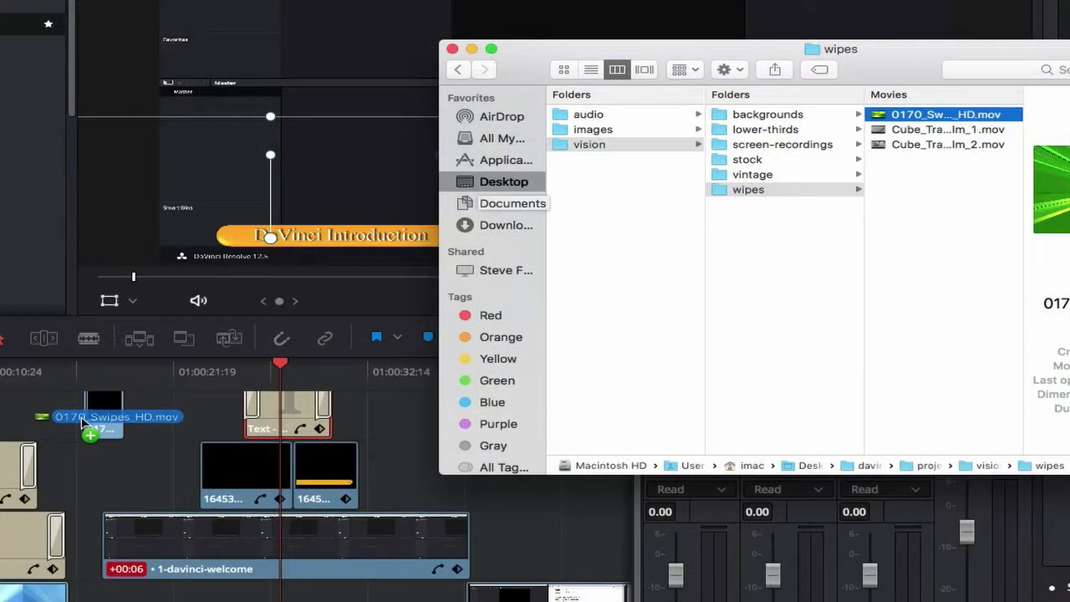
drag(81, 422, 52, 418)
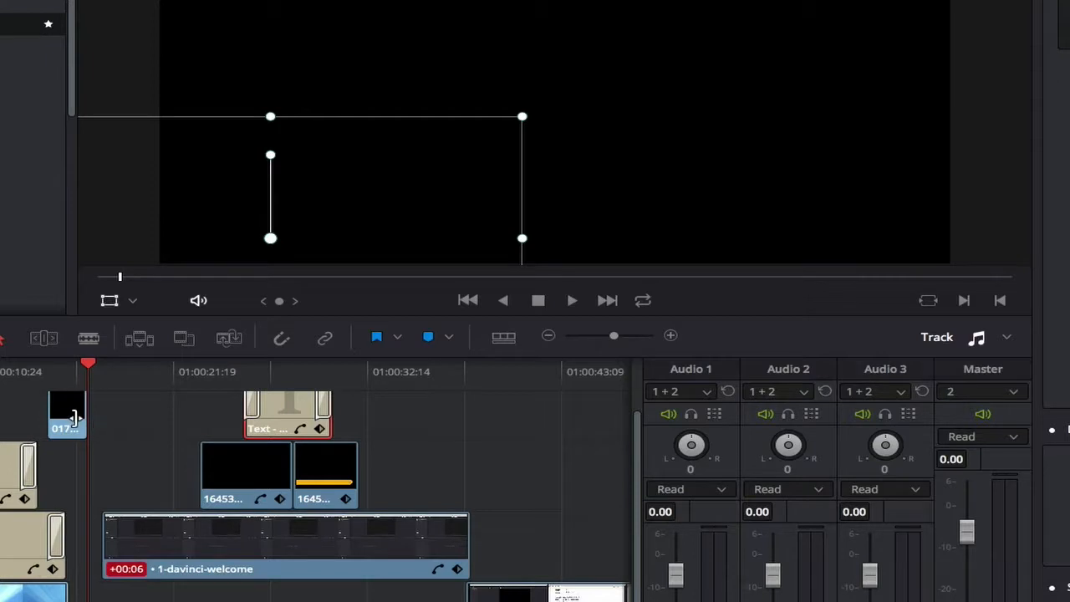
drag(67, 413, 99, 422)
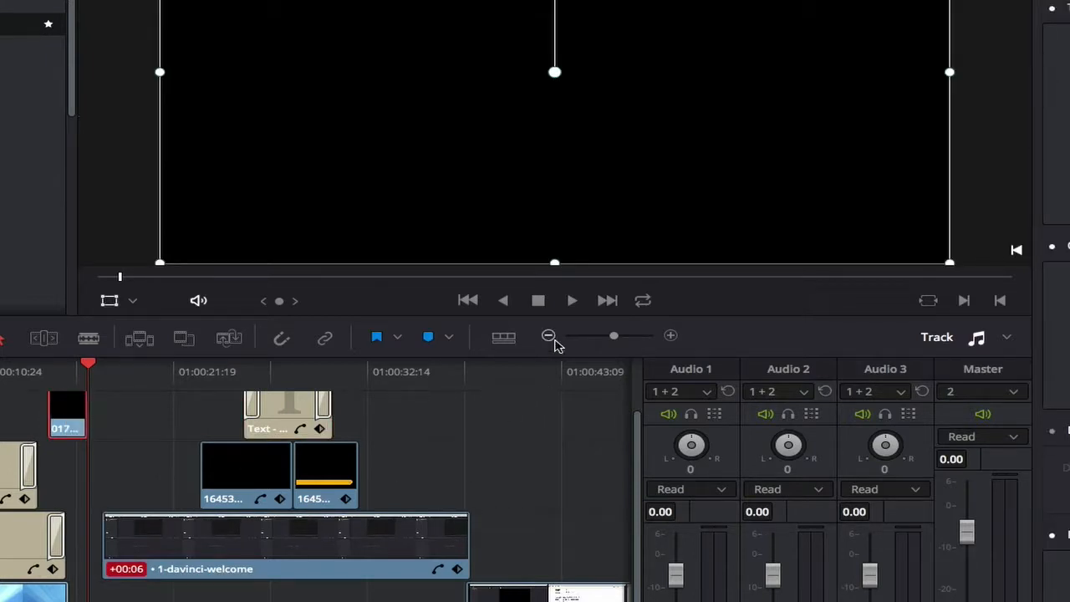
- Select all clips after the wipe plus the 1-davinci-welcome audio, shift them earlier to meet the earth clips, and scrub the wipe to 01:00:15:24
drag(615, 336, 612, 336)
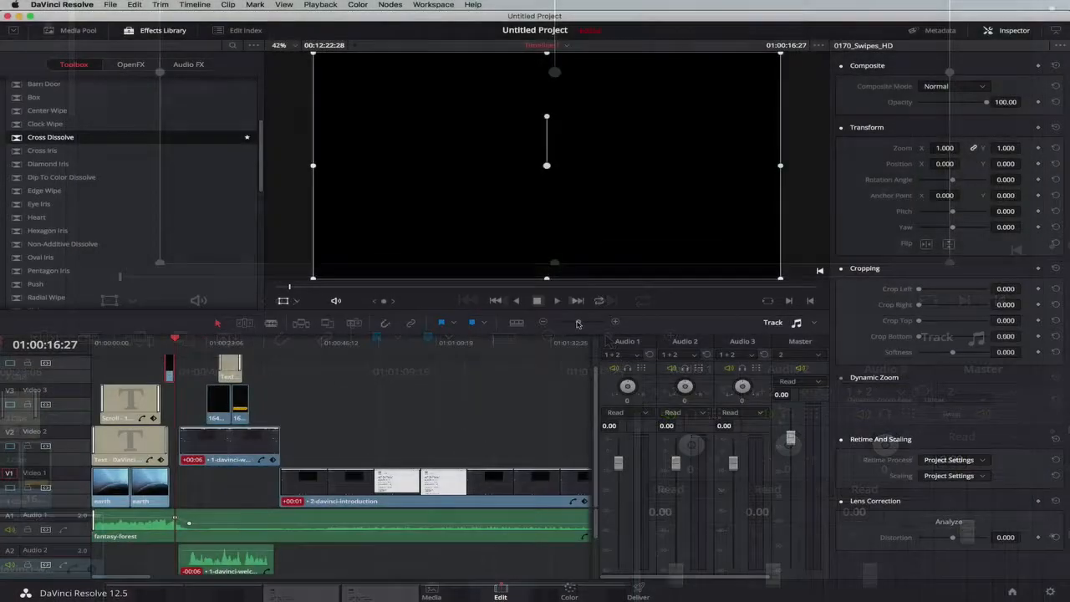
drag(578, 323, 565, 326)
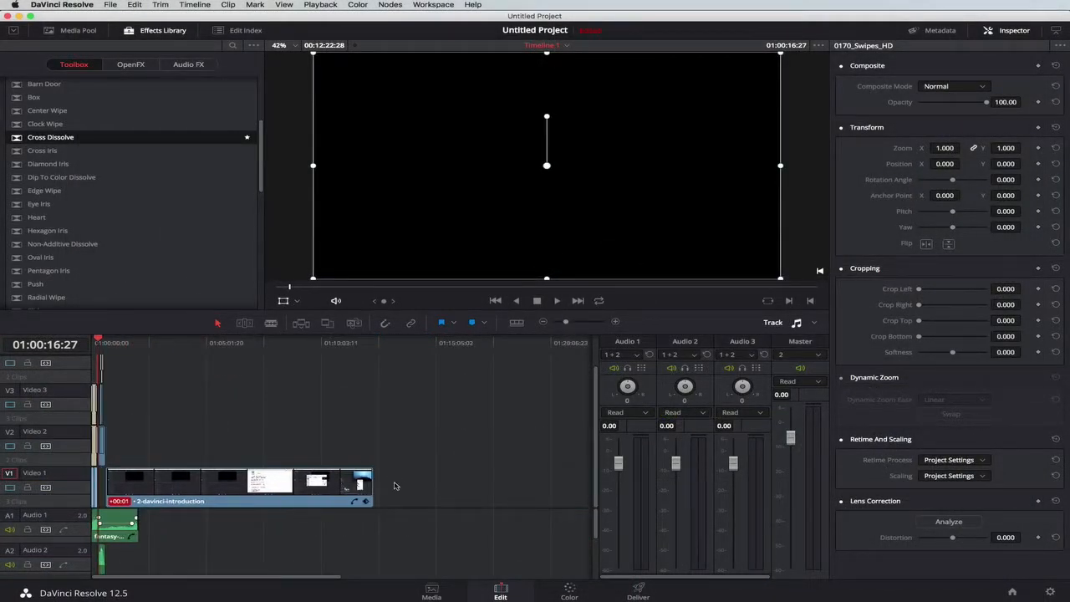
drag(395, 486, 102, 356)
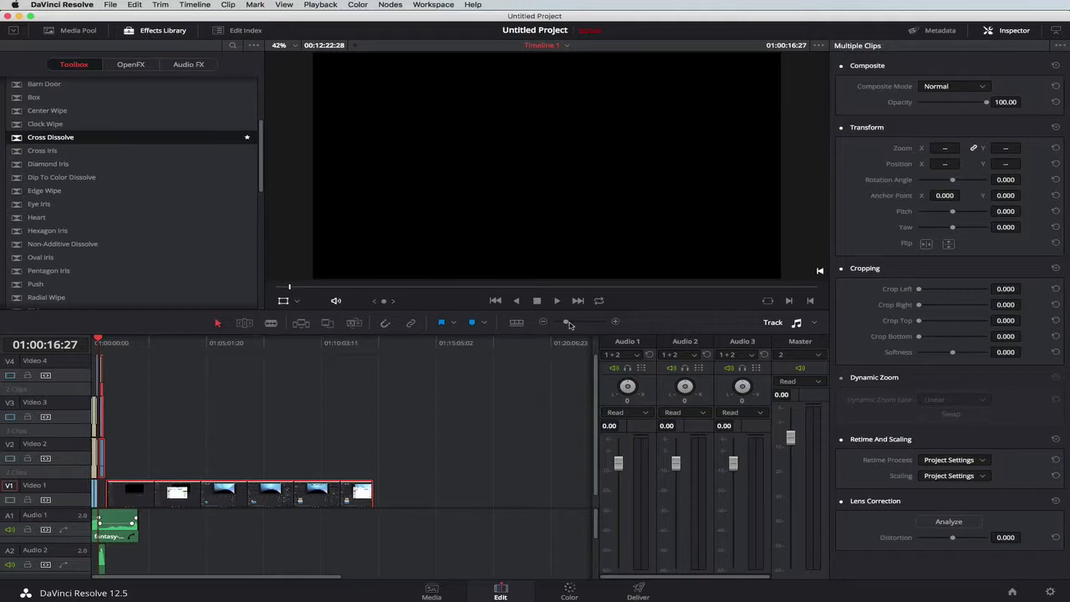
drag(569, 324, 584, 324)
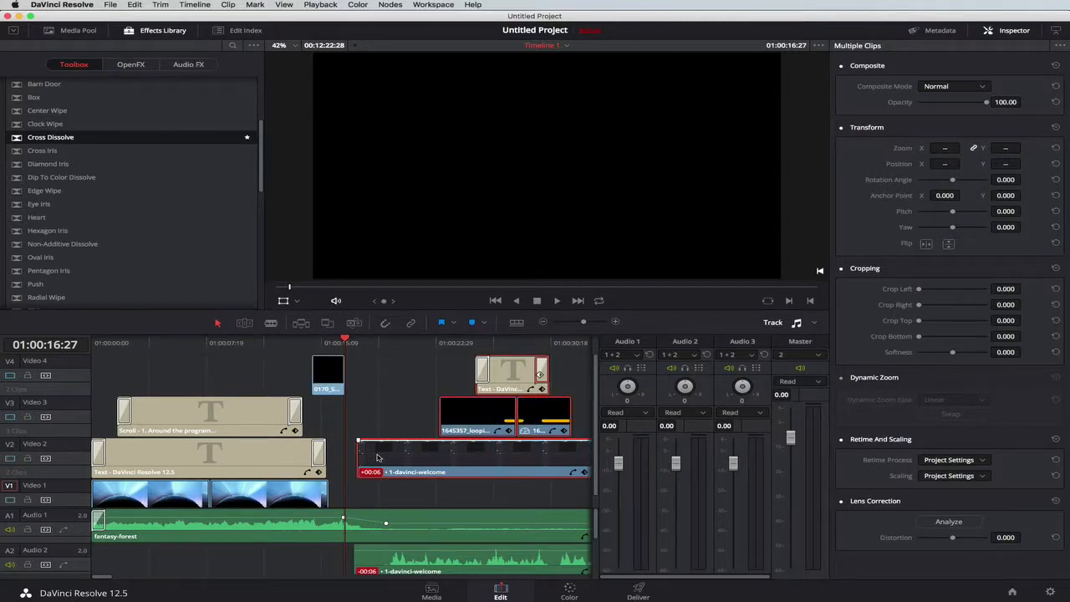
click(376, 565)
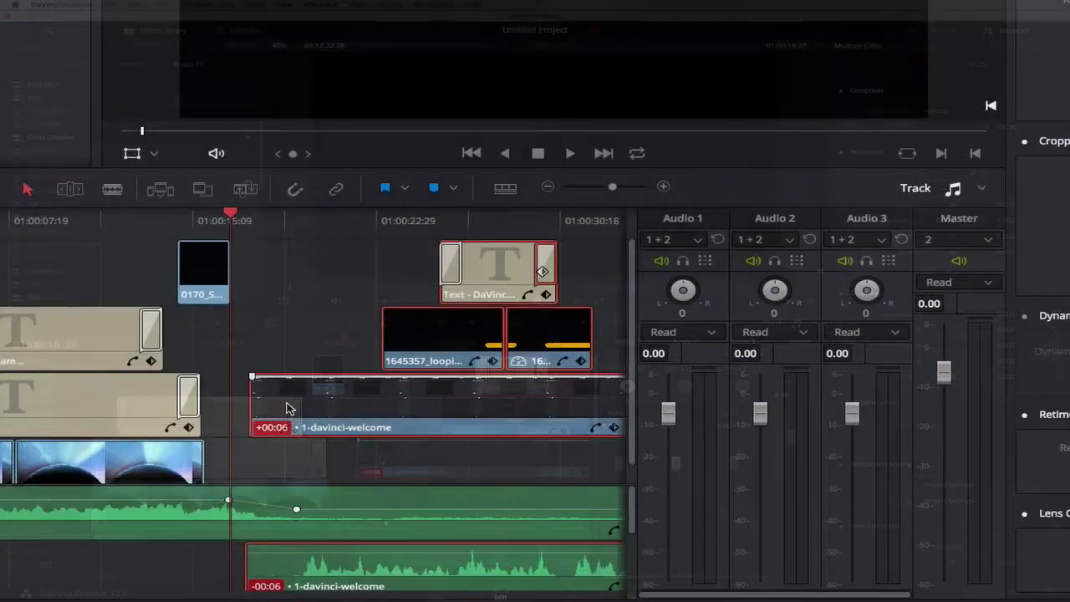
drag(378, 461, 368, 461)
drag(273, 407, 243, 411)
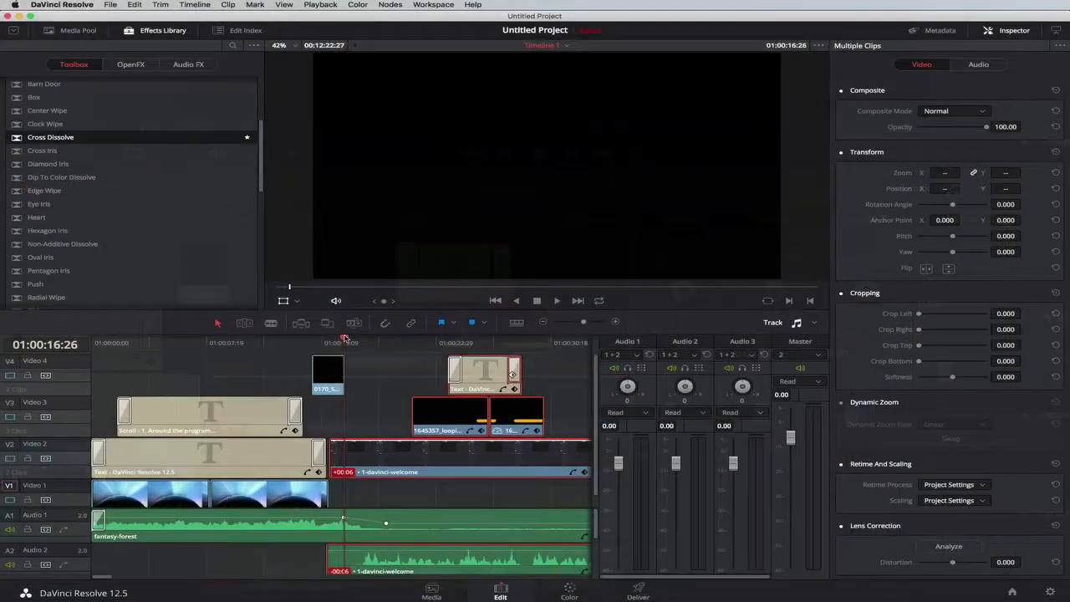
mouse_move(343, 337)
mouse_down()
mouse_move(296, 343)
mouse_move(354, 336)
mouse_up()
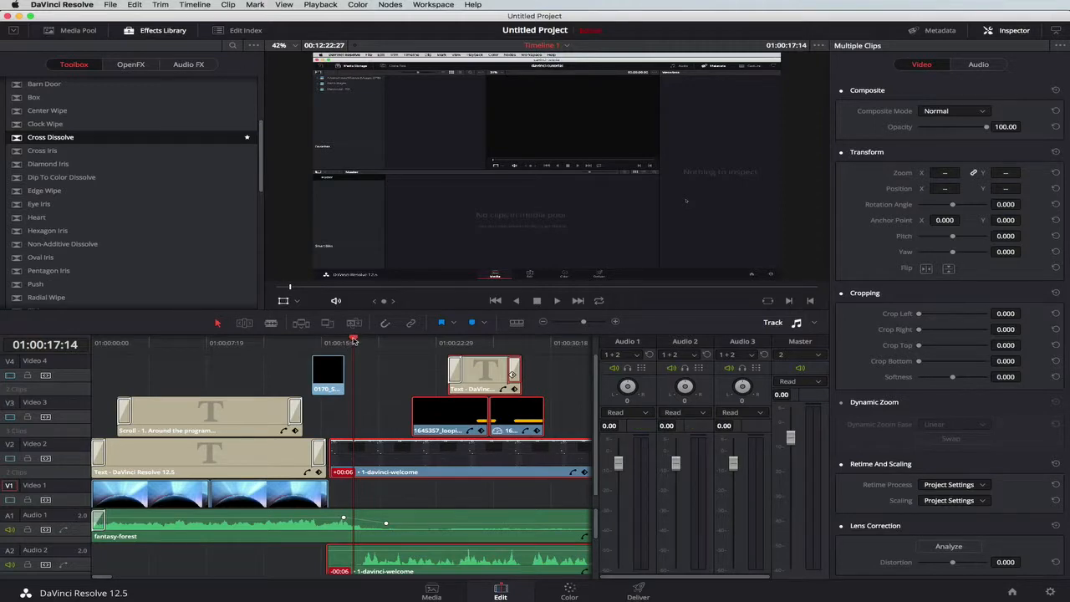
drag(352, 341, 328, 341)
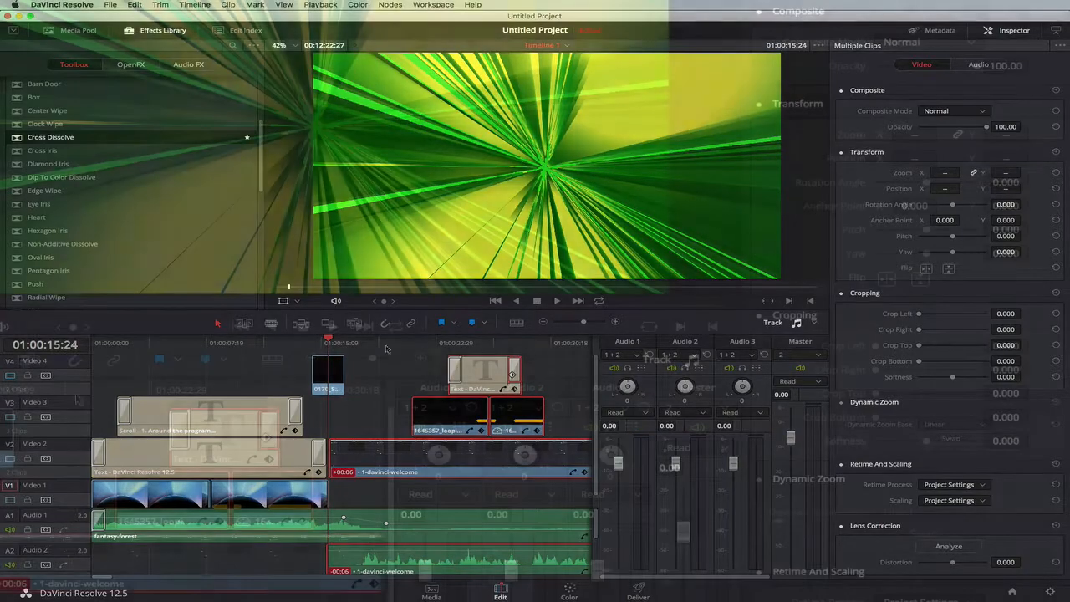
- Switch to Finder and open the audio folder of project 1
key(super+Tab)
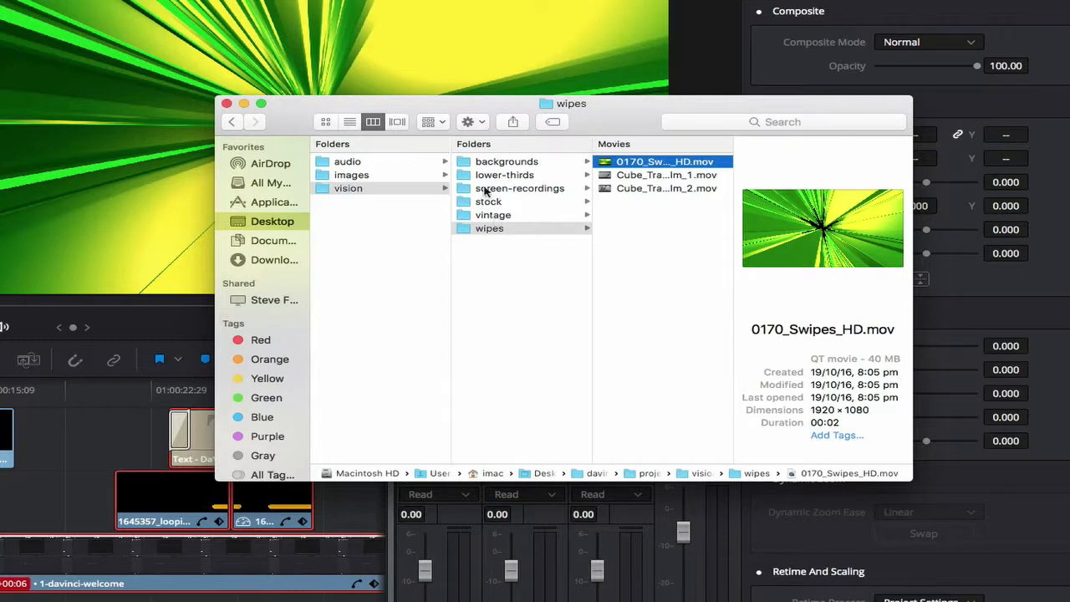
click(351, 165)
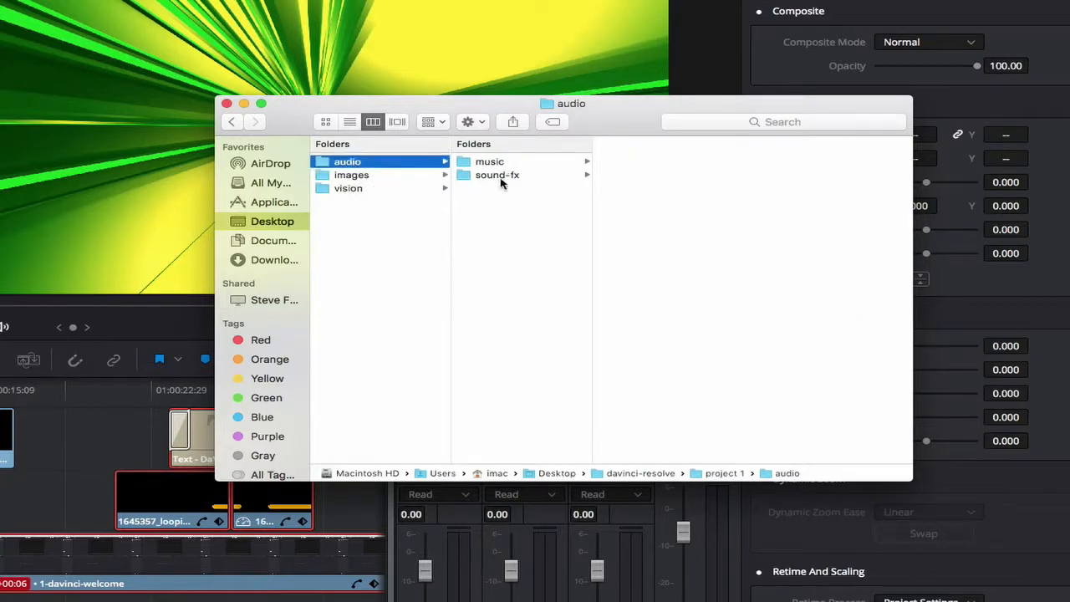
- Import the 126625 whoosh SFX WAV file from the audio/sound-fx folder into the project's Master bin
click(500, 176)
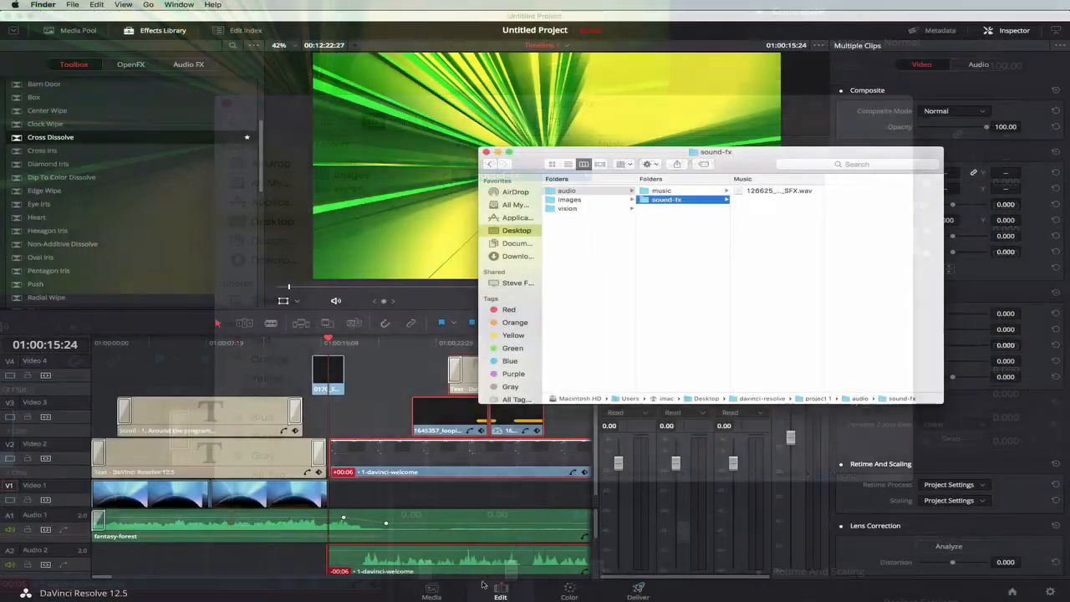
click(431, 590)
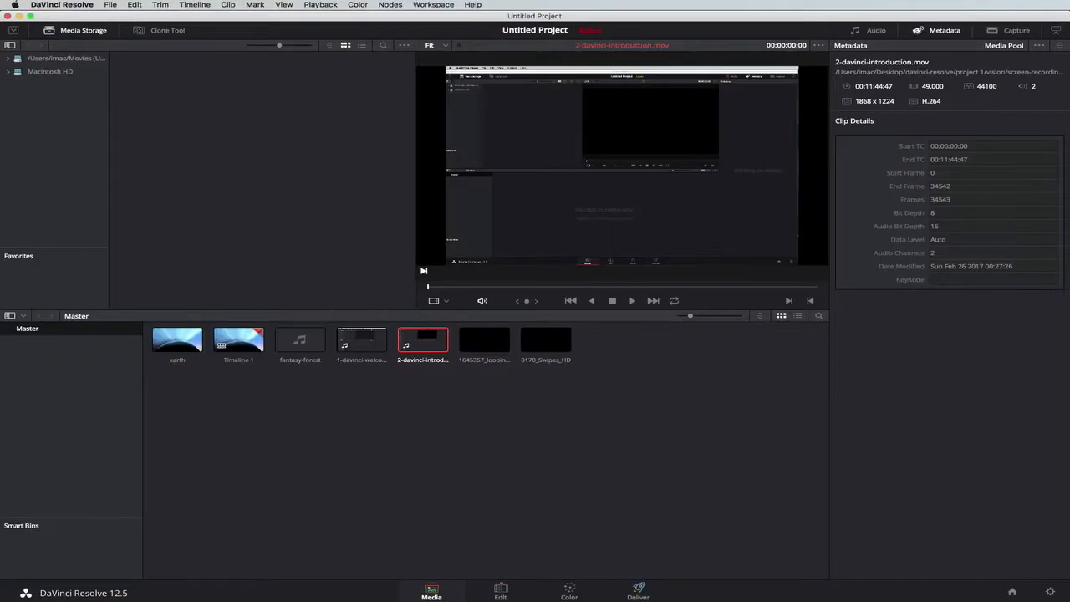
key(super+Tab)
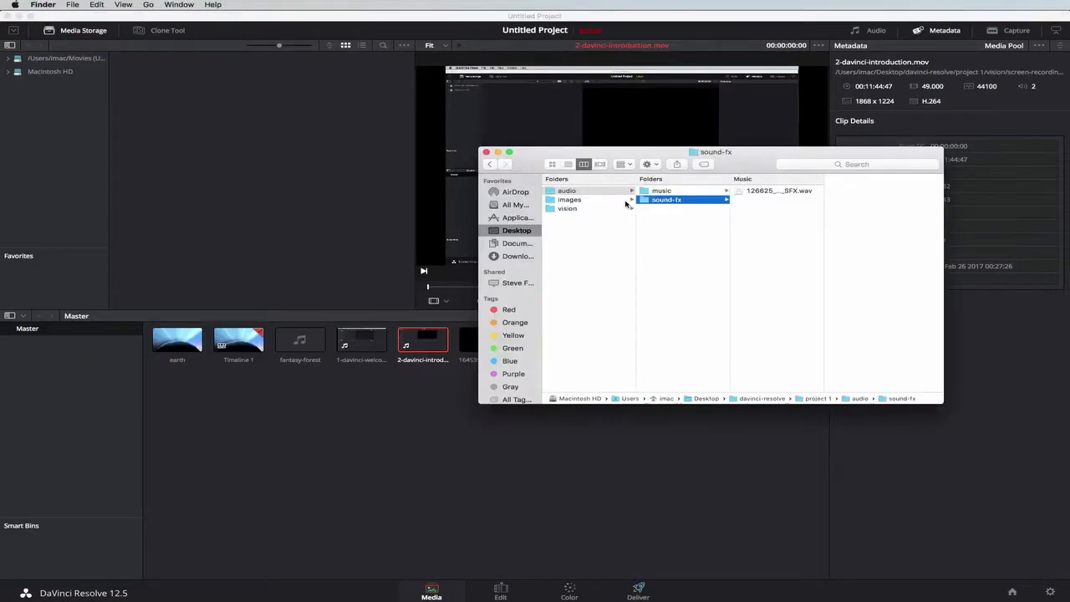
drag(768, 193, 279, 436)
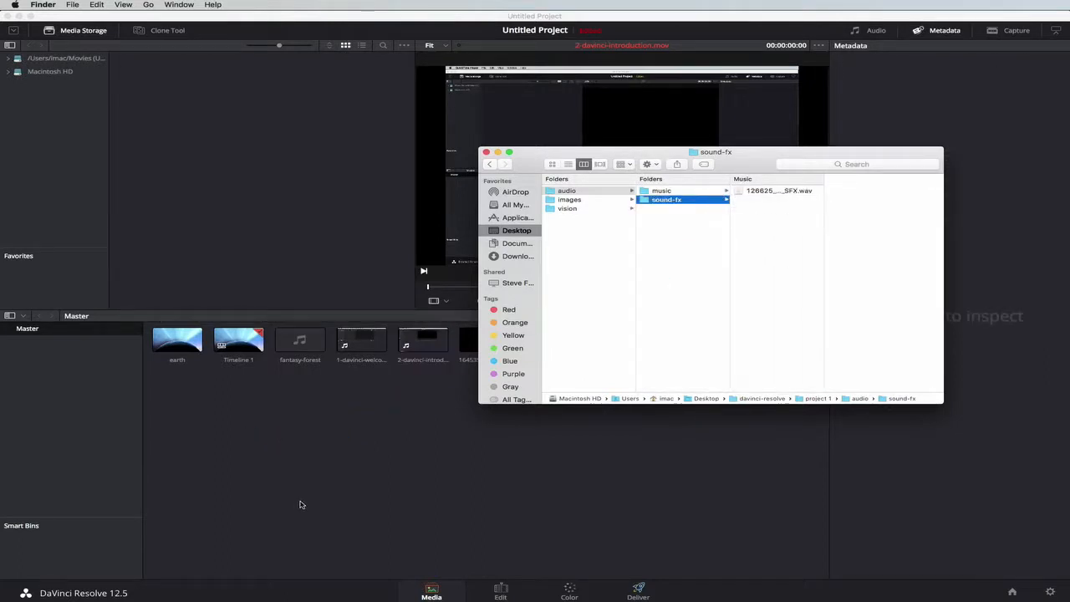
click(426, 452)
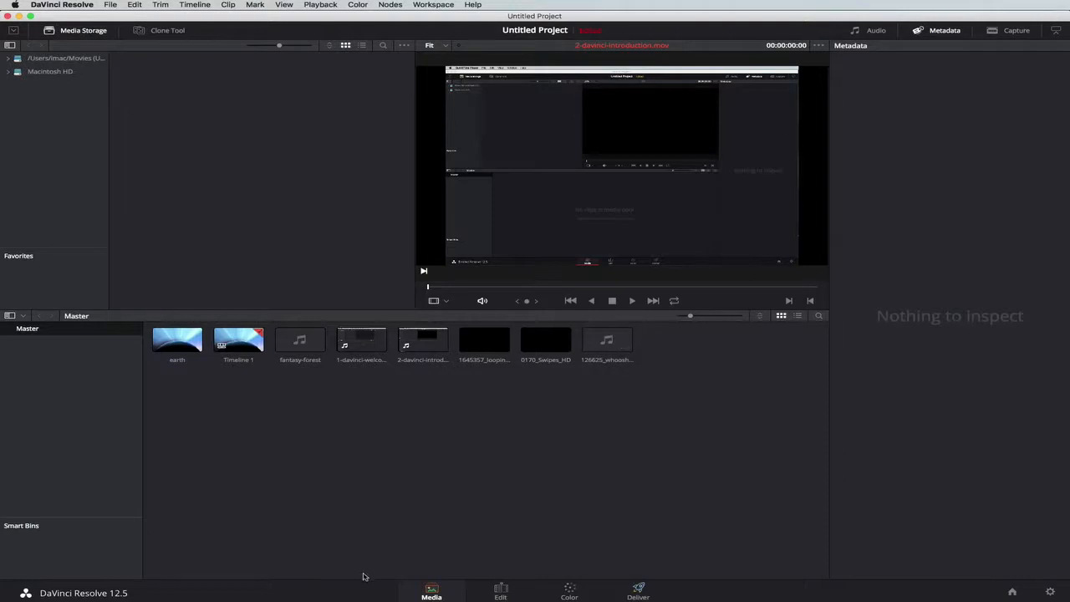
- Place the whoosh sound effect on Audio 3 of the timeline, aligned under the start of the 0170_Swipes_HD clip
click(500, 591)
scroll(288, 550, down, 3)
scroll(288, 551, right, 3)
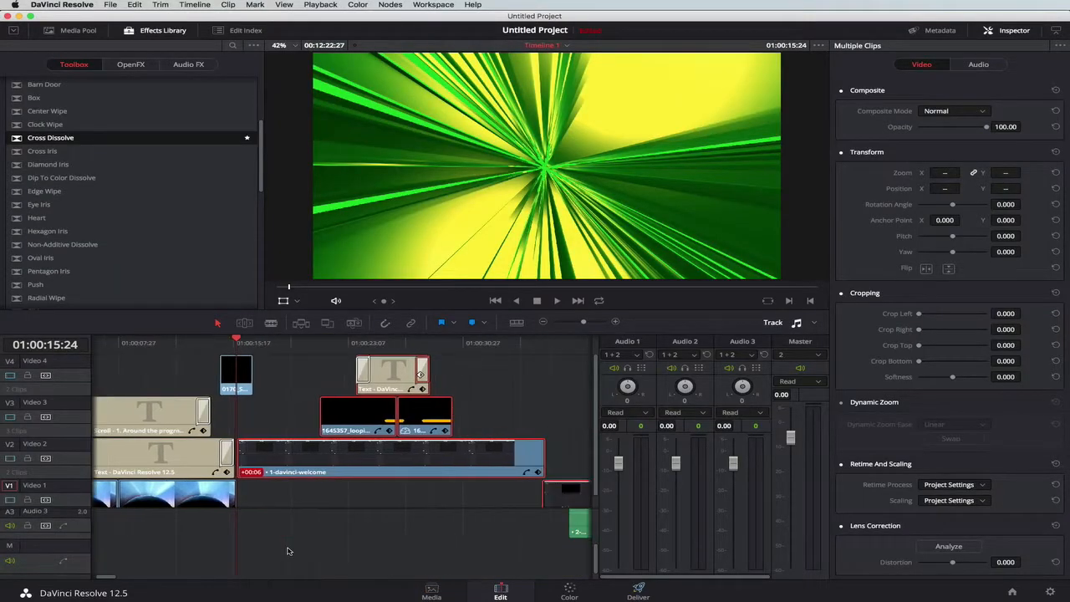
scroll(288, 551, up, 3)
scroll(288, 550, left, 3)
scroll(288, 551, down, 3)
scroll(287, 551, right, 2)
scroll(288, 550, up, 2)
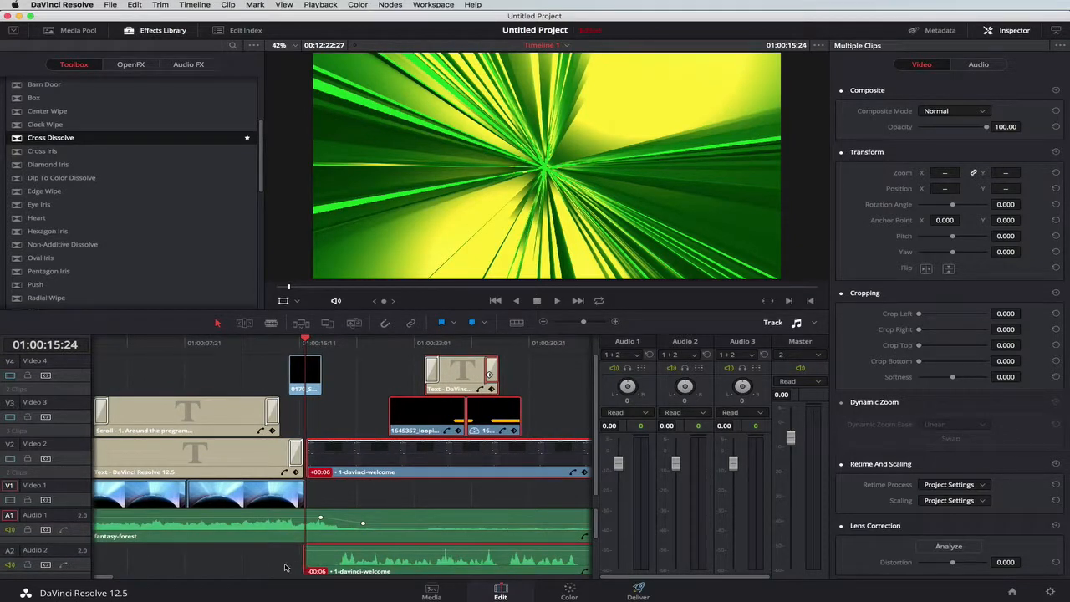
scroll(284, 567, down, 2)
scroll(284, 567, left, 2)
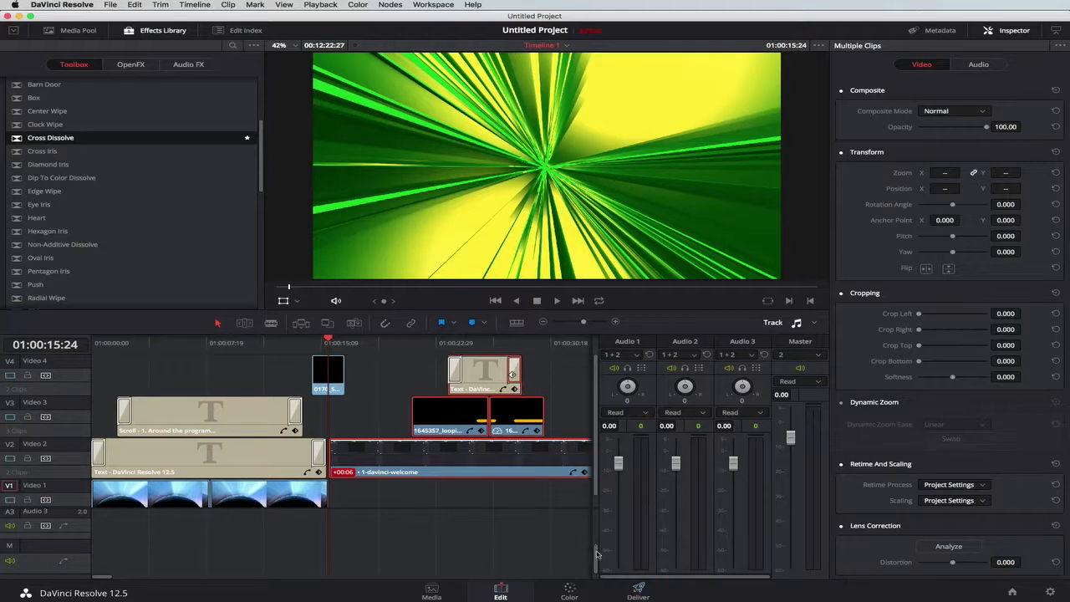
scroll(595, 555, up, 2)
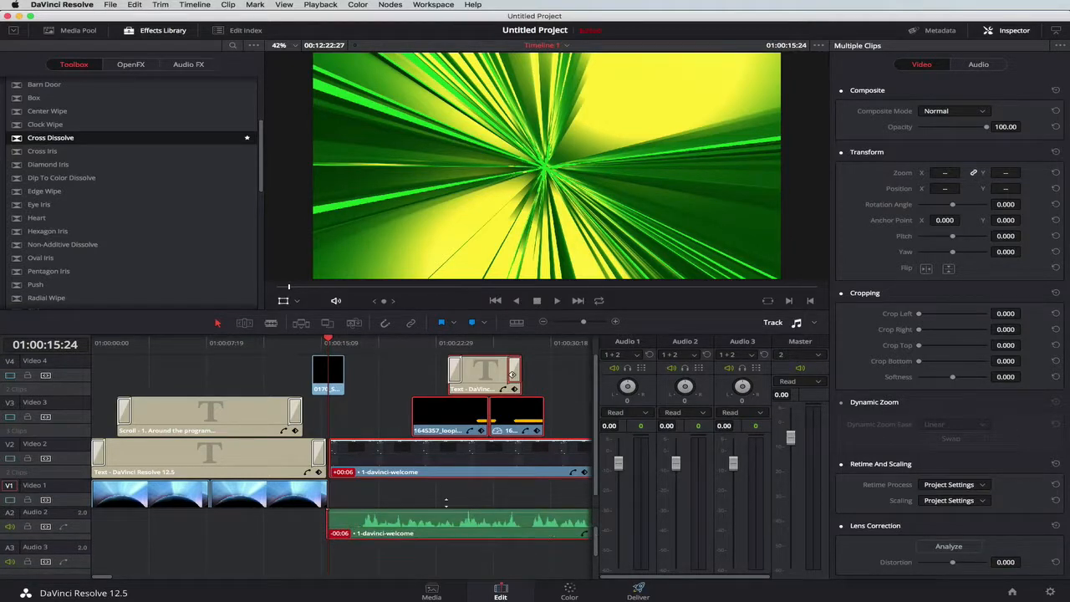
click(71, 30)
drag(174, 149, 310, 552)
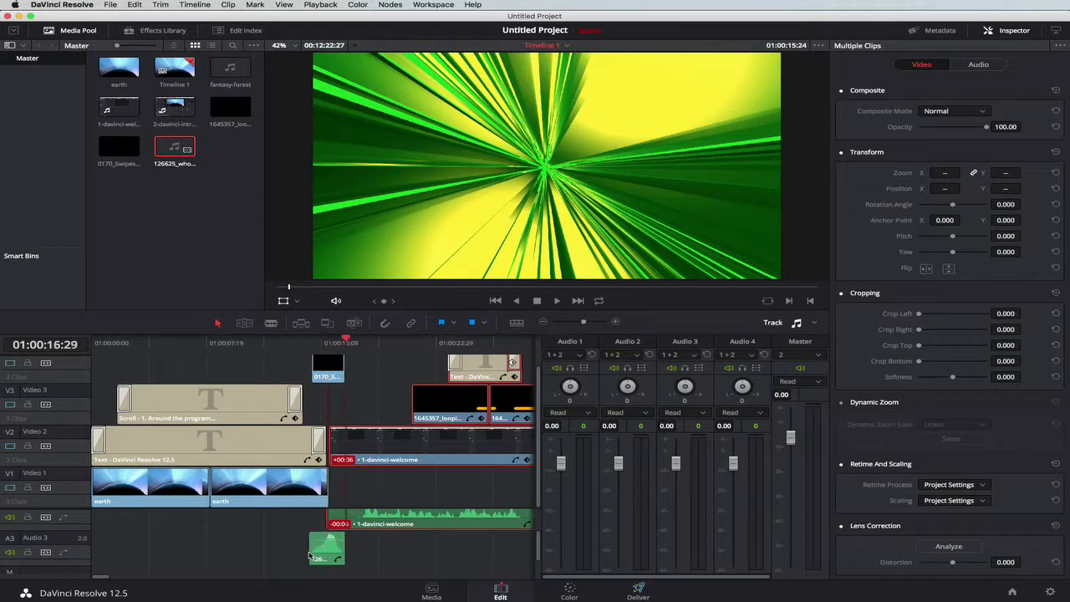
- Play the timeline from about 01:00:14:09 through the swipe transition to check the whoosh sound
click(306, 350)
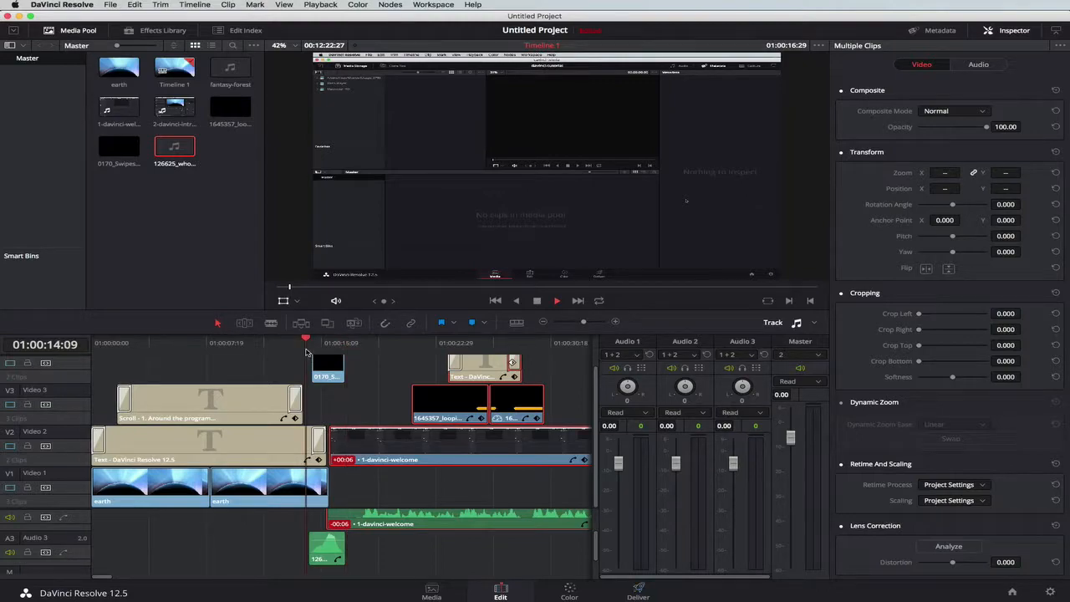
key(space)
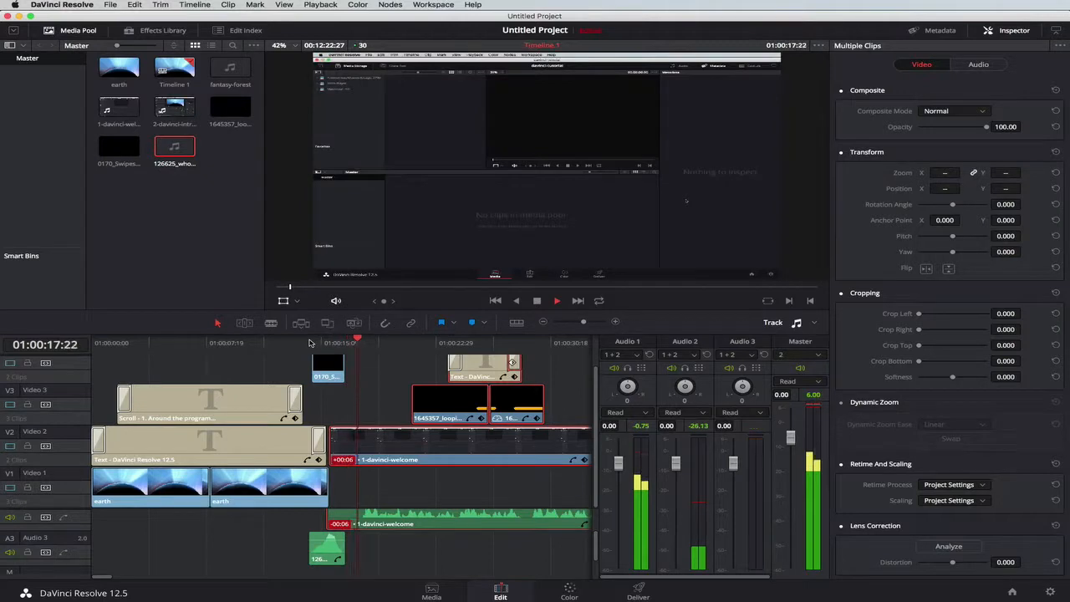
key(space)
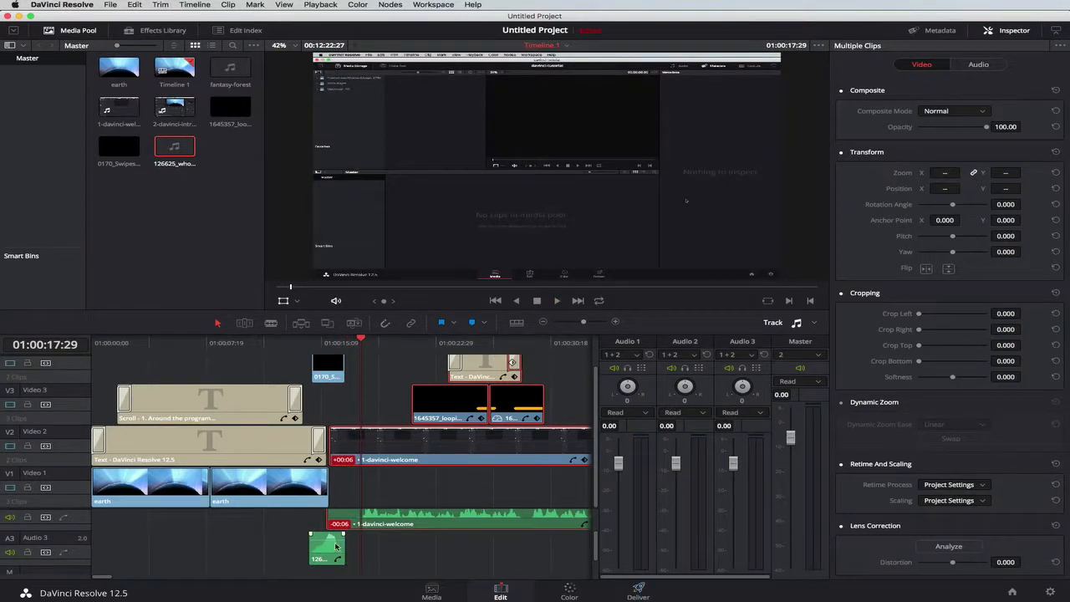
- Open the 0170_Swipes_HD clip on the Color page and move the playhead to 01:00:15:00
scroll(330, 366, right, 3)
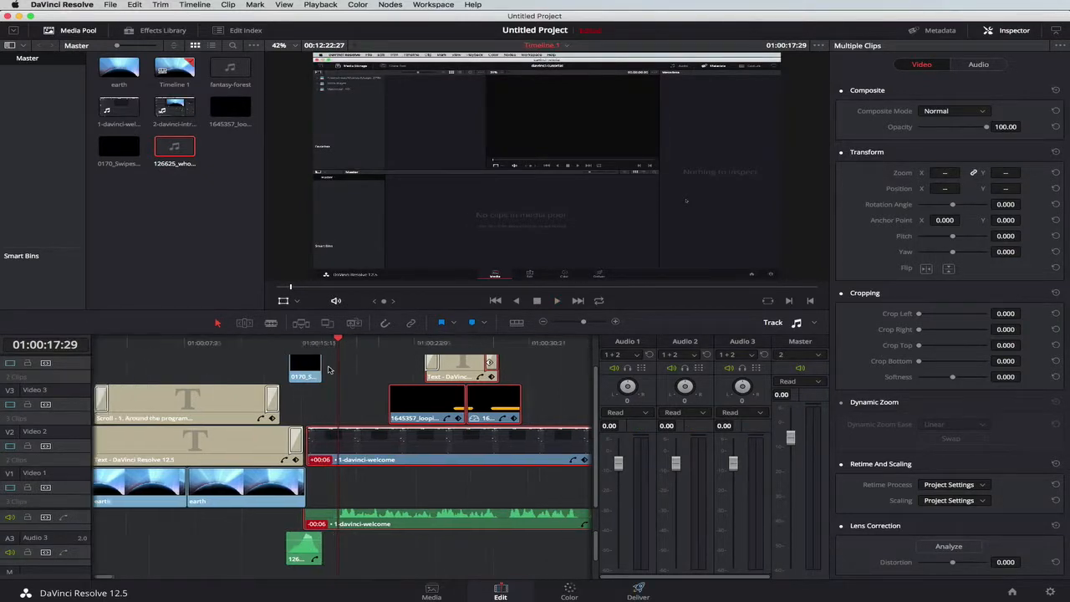
click(263, 375)
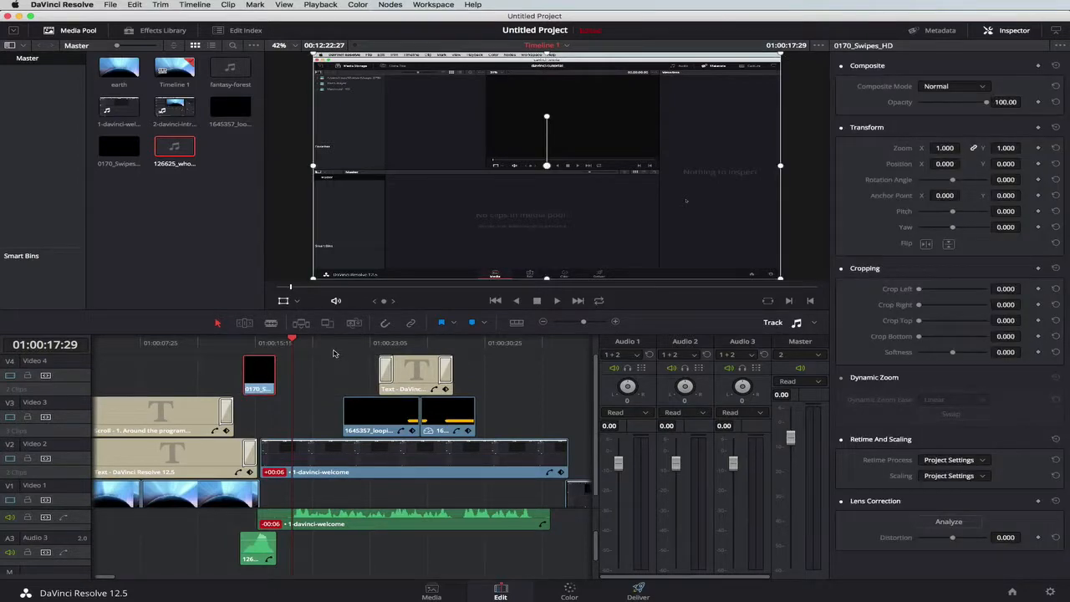
click(259, 347)
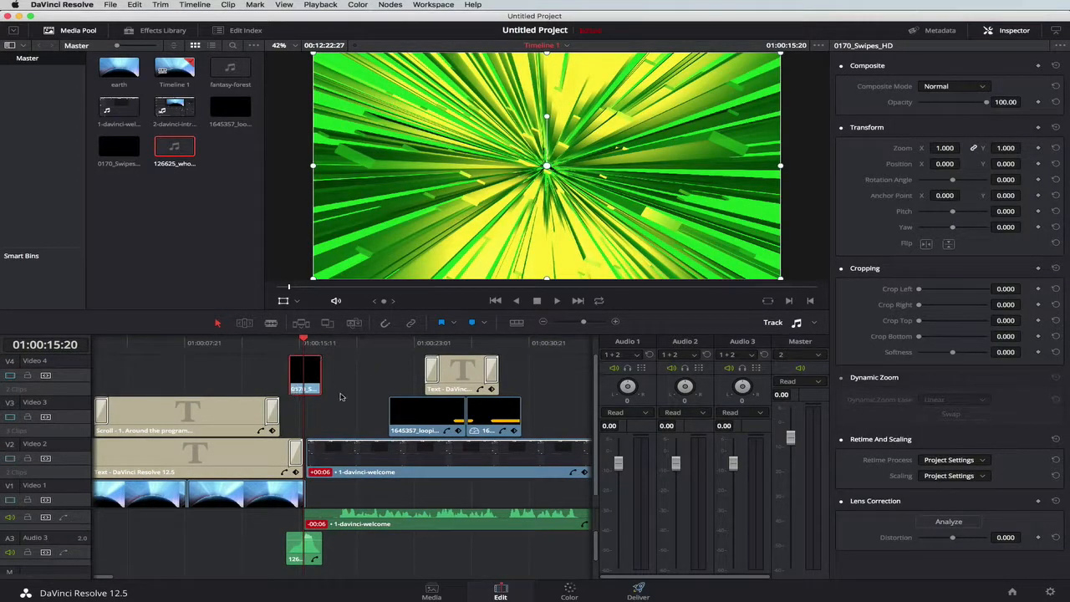
click(569, 591)
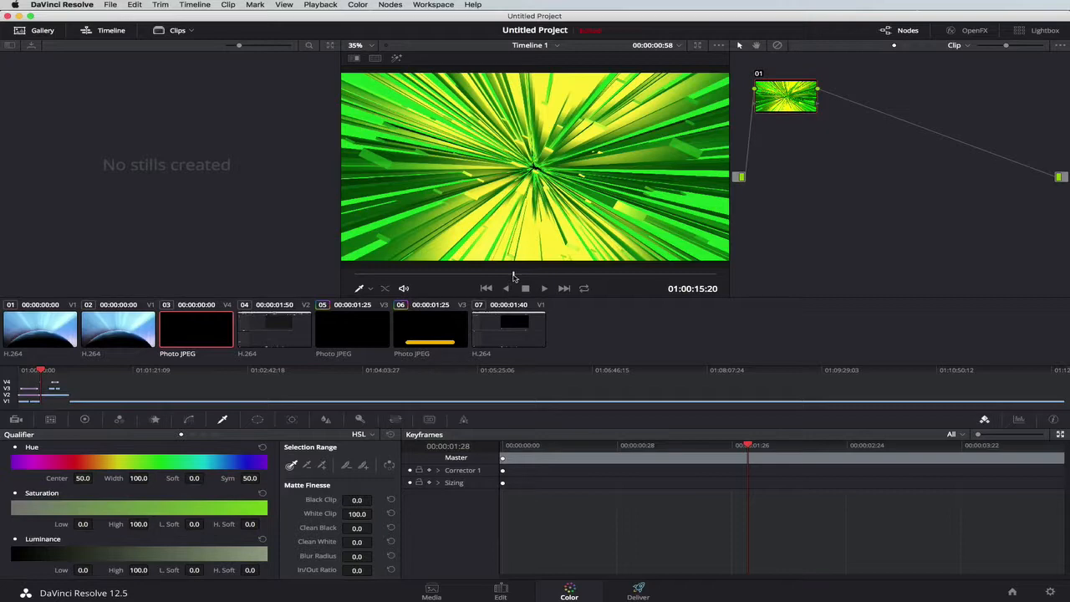
drag(509, 277, 404, 286)
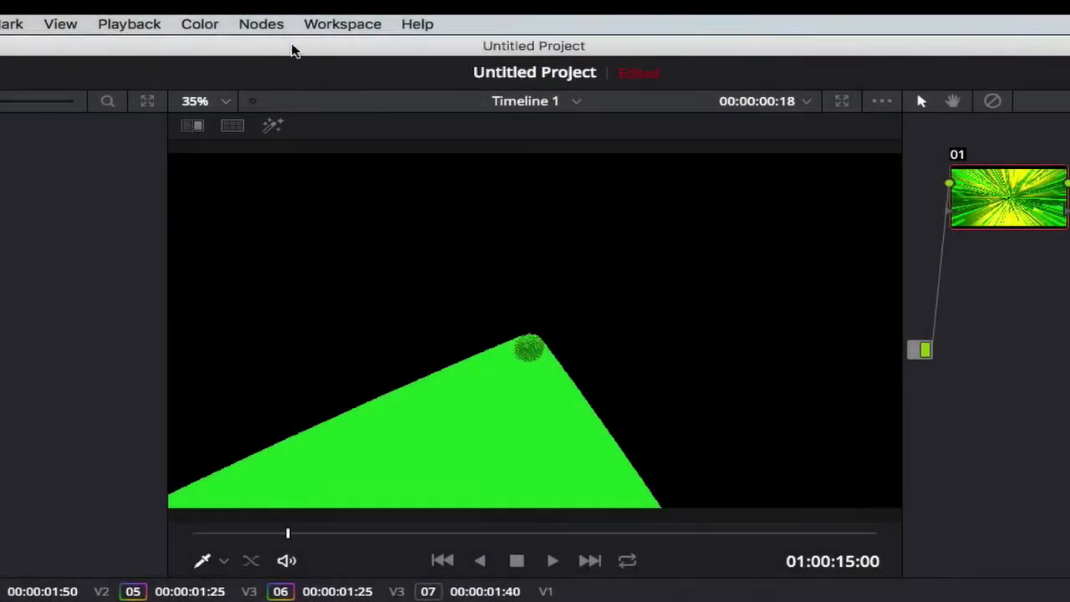
- Add a serial node after node 01 and connect its alpha channel to a new alpha output
click(391, 5)
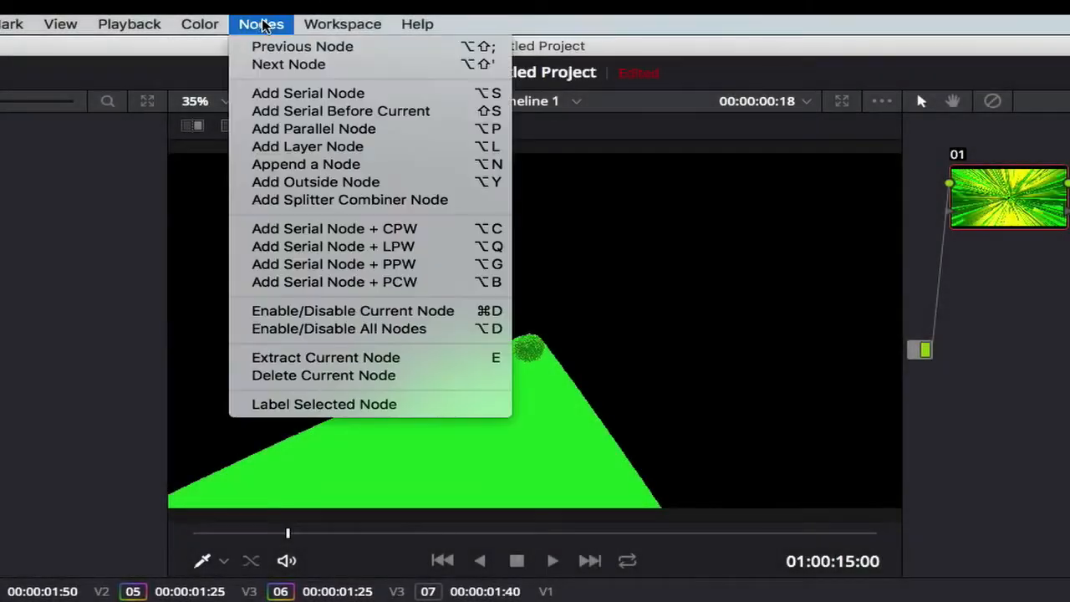
click(308, 93)
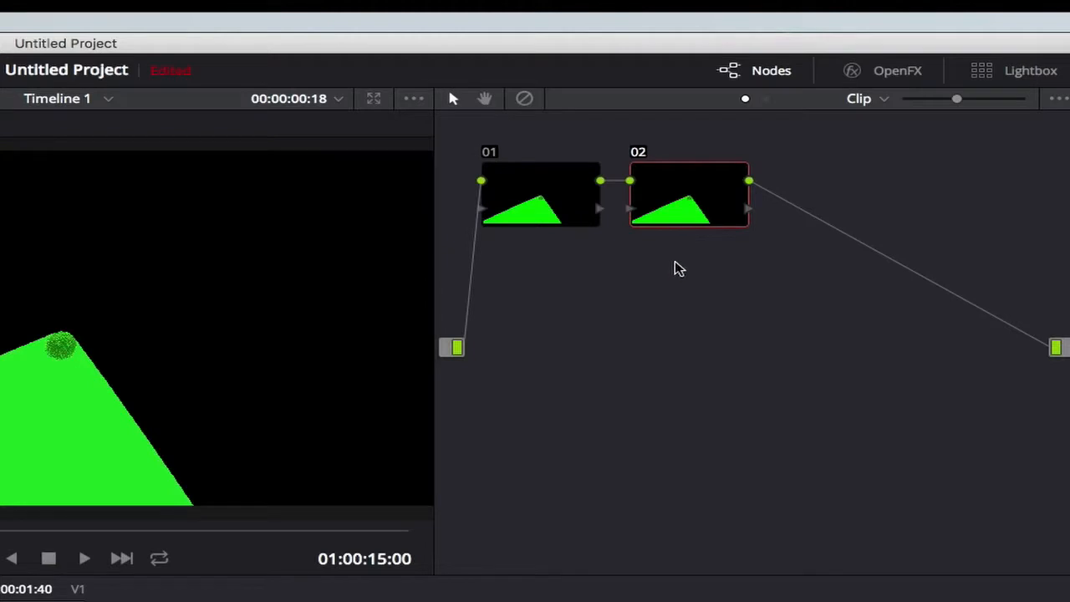
right_click(677, 263)
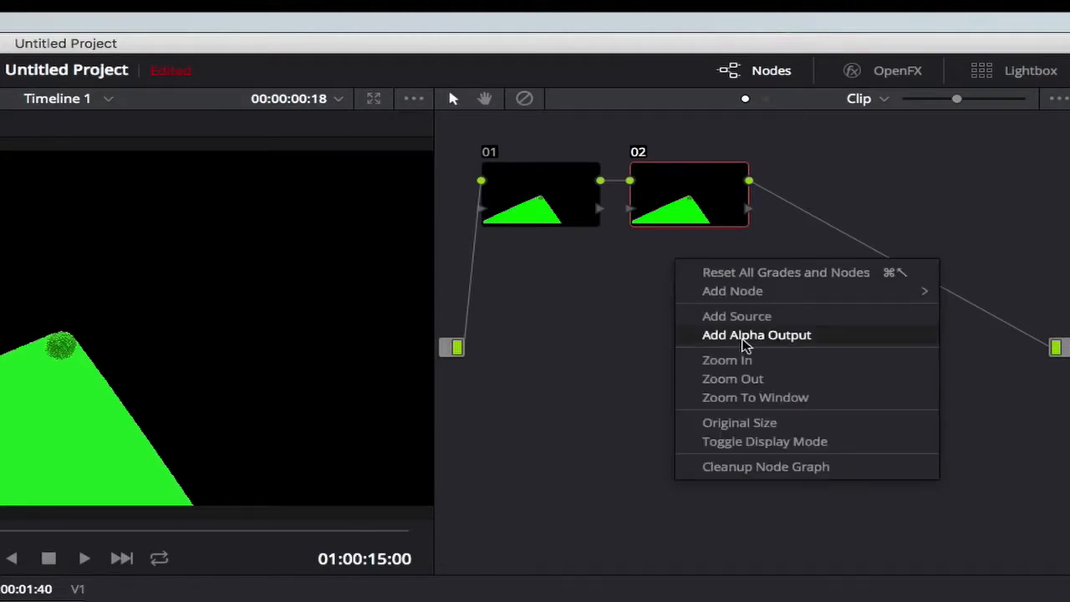
click(749, 336)
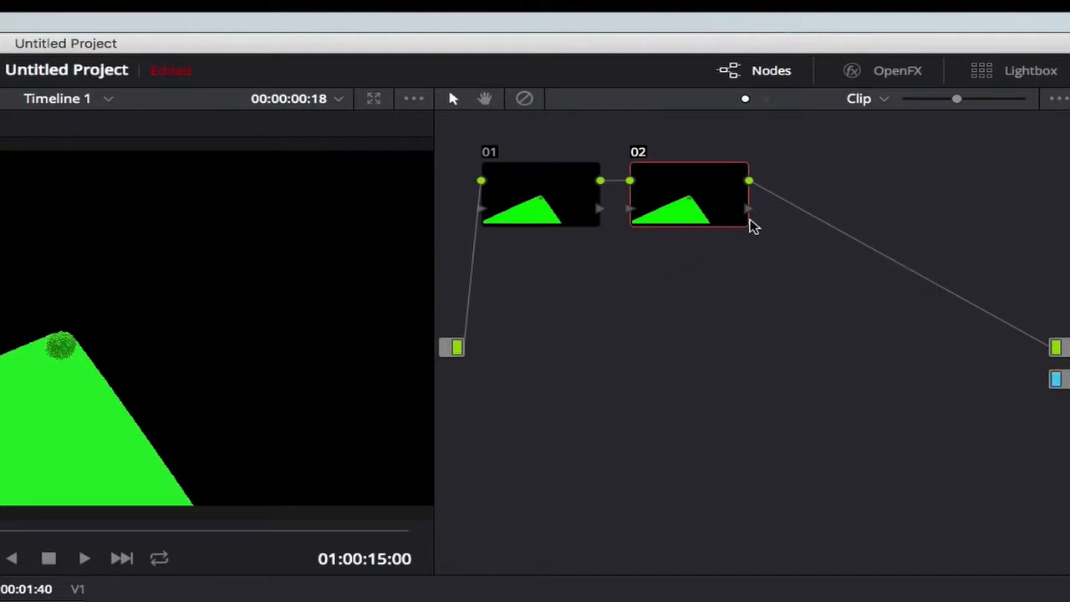
drag(748, 210, 1054, 377)
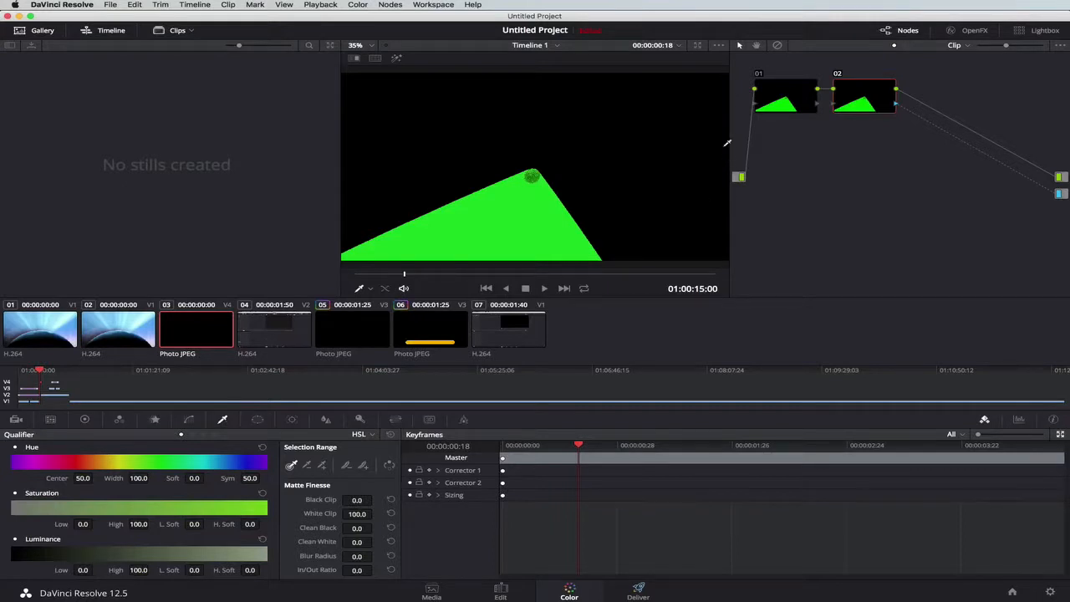
- Key out the swipe's black background on node 02 with an inverted qualifier, and add the green triangle at 01:00:14:28 to the selection
click(596, 184)
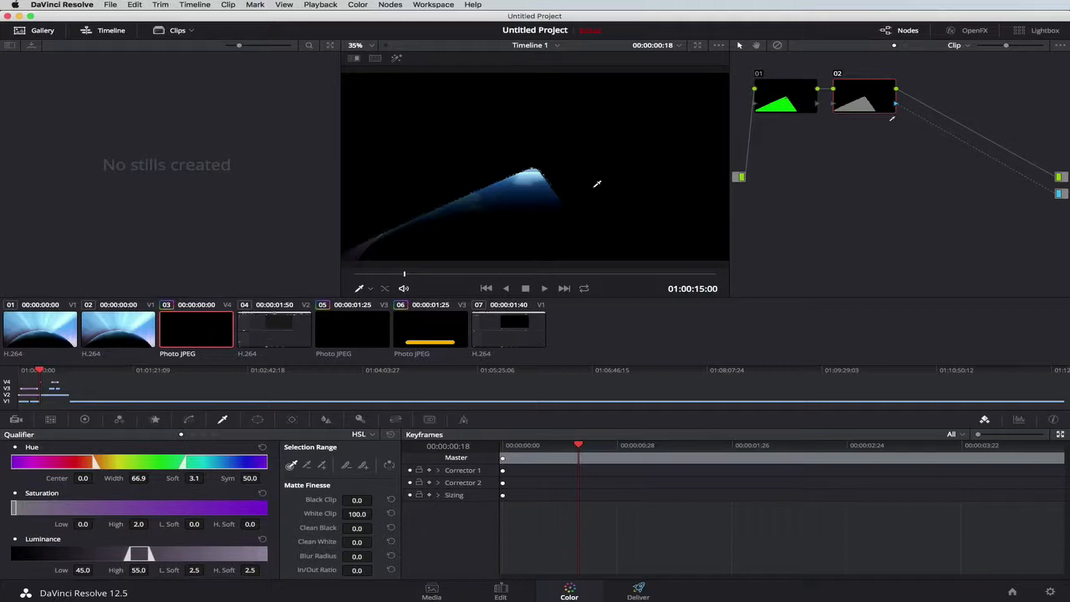
click(388, 465)
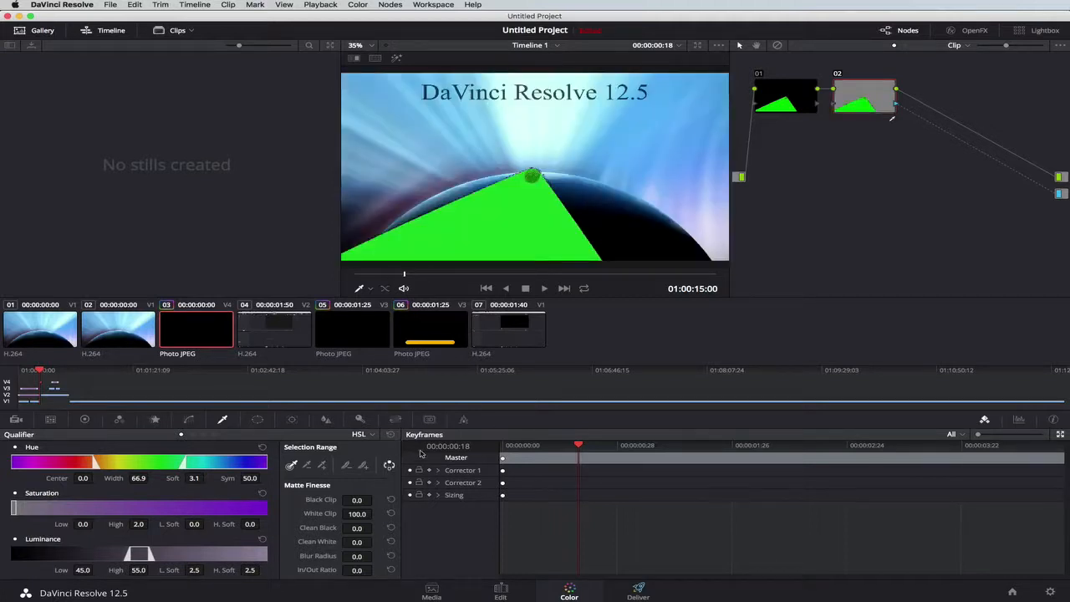
drag(405, 277, 366, 284)
drag(354, 282, 394, 274)
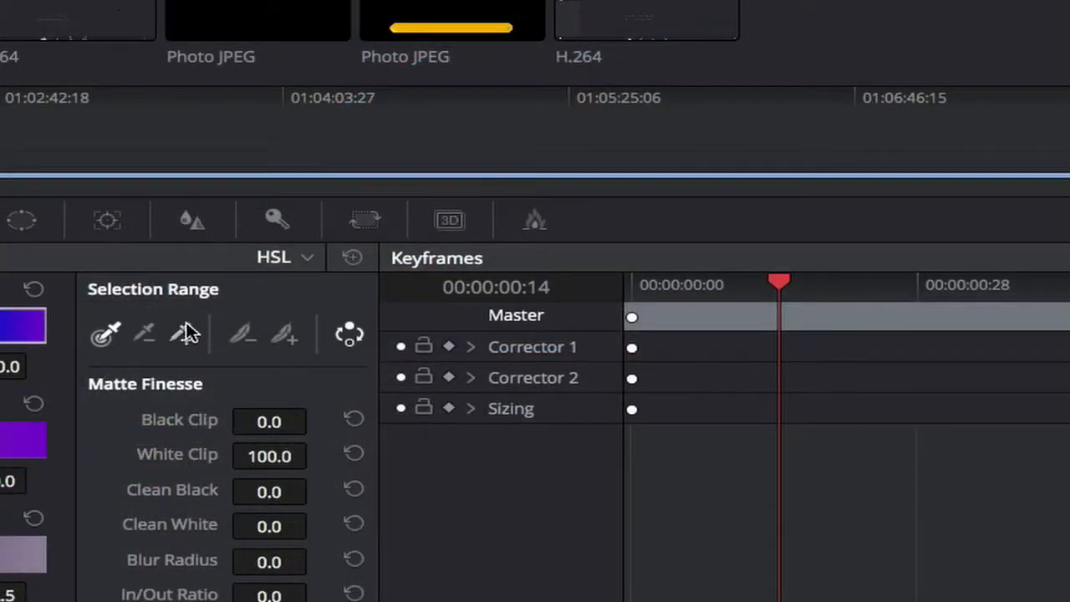
click(186, 332)
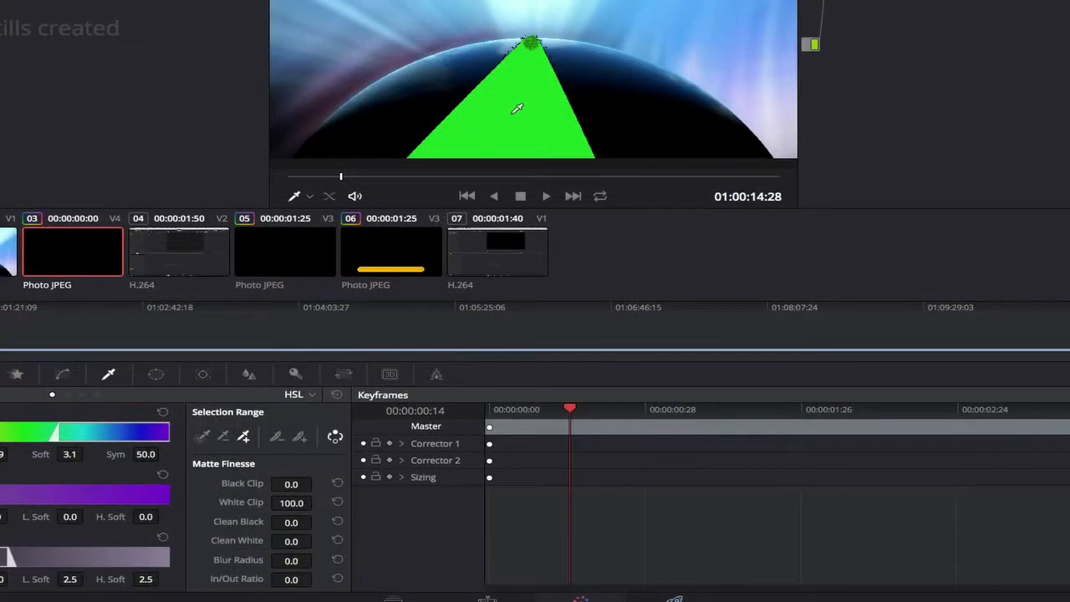
click(516, 109)
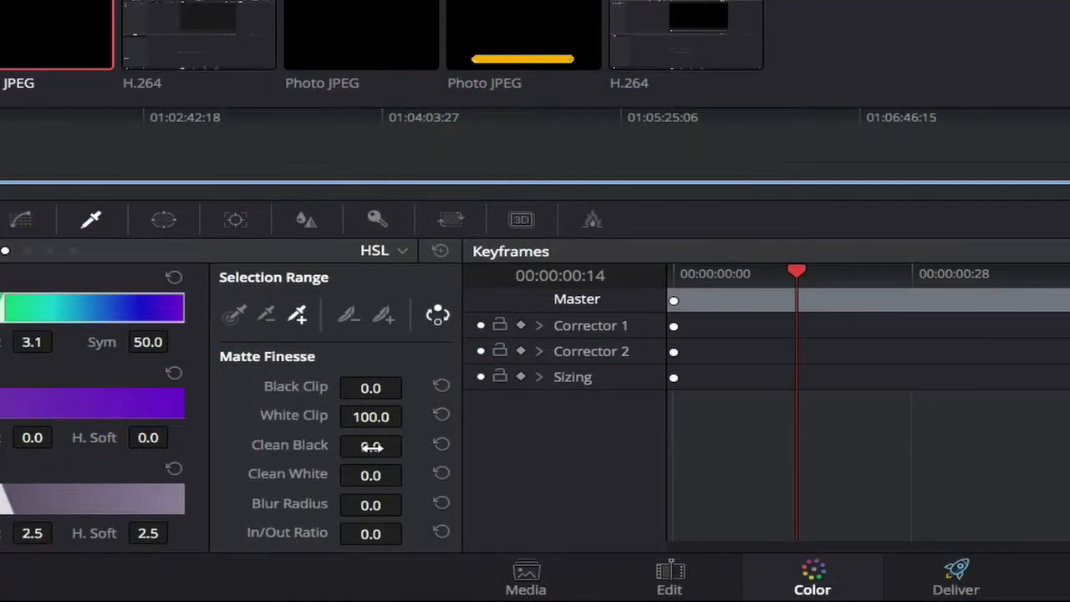
- Refine the key's matte by setting Clean Black to 26.6 and In/Out Ratio to -10.1
drag(371, 447, 475, 447)
drag(370, 533, 273, 533)
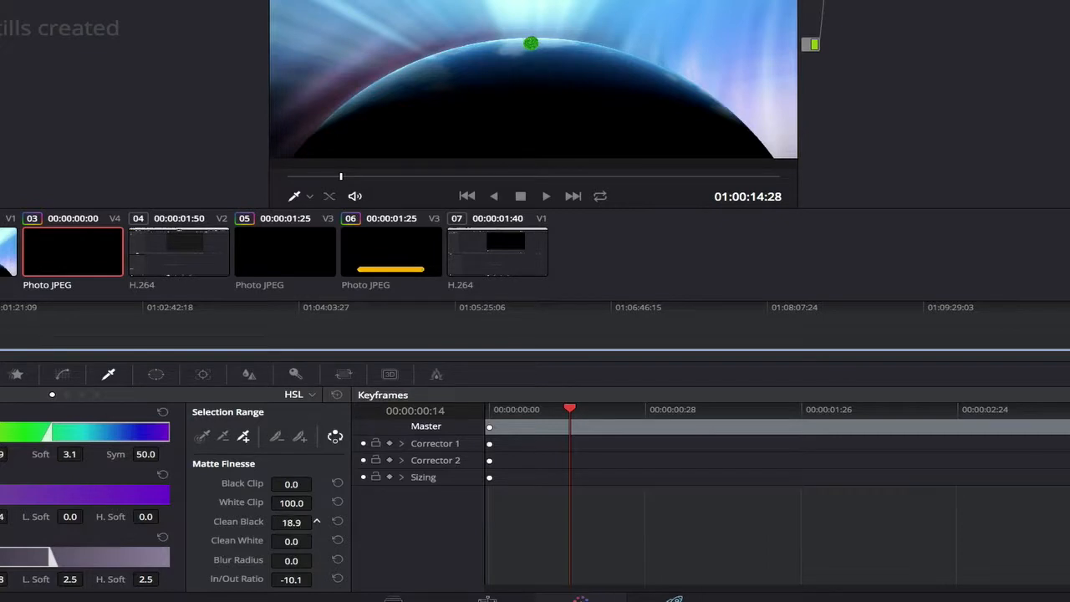
drag(291, 521, 292, 521)
drag(340, 179, 430, 178)
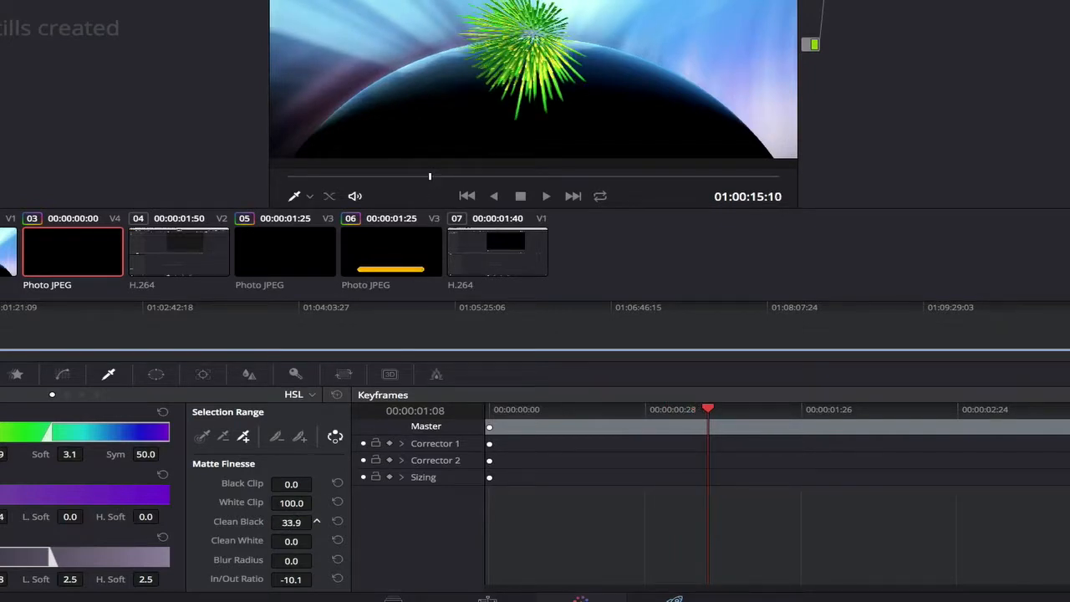
mouse_move(291, 521)
mouse_down()
mouse_move(313, 522)
mouse_move(271, 522)
mouse_up()
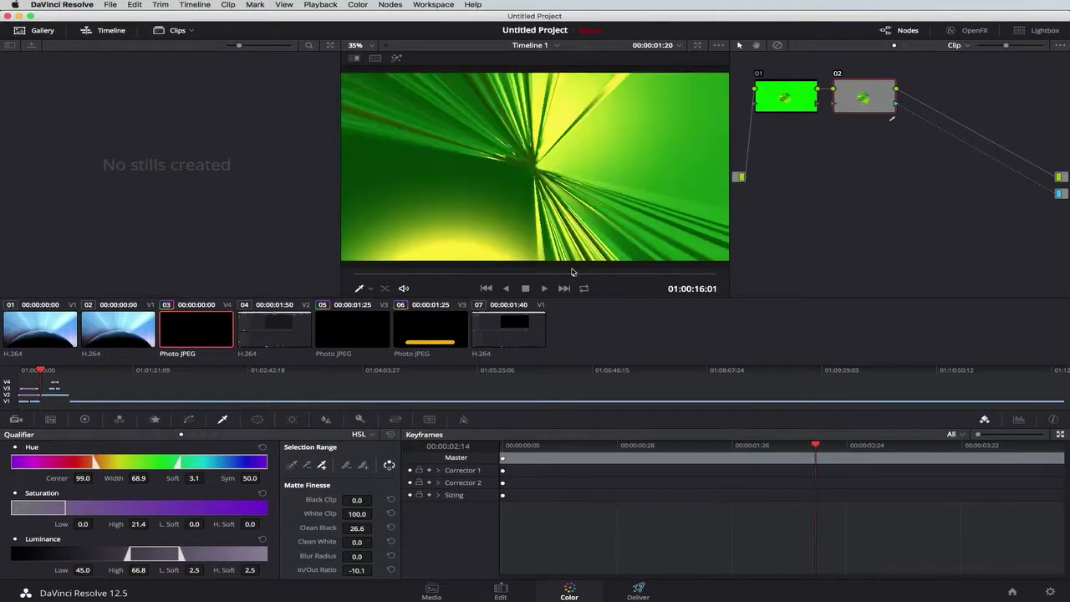
- Scrub through the keyed swipe around 01:00:15:26, and return to the Edit page to check it at 01:00:15:19
drag(573, 272, 546, 273)
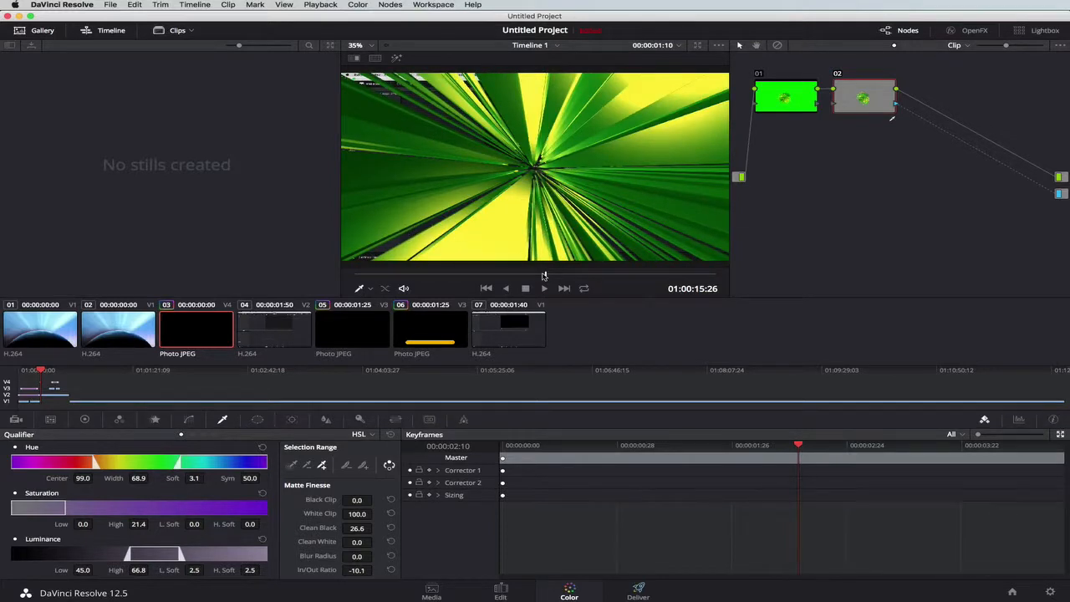
drag(545, 276, 555, 275)
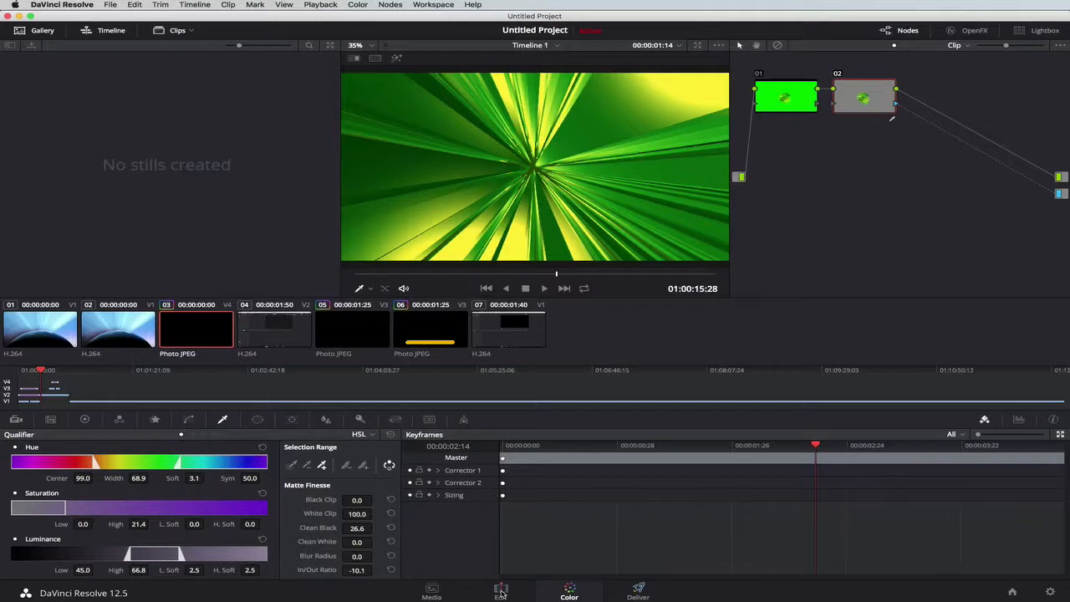
click(501, 591)
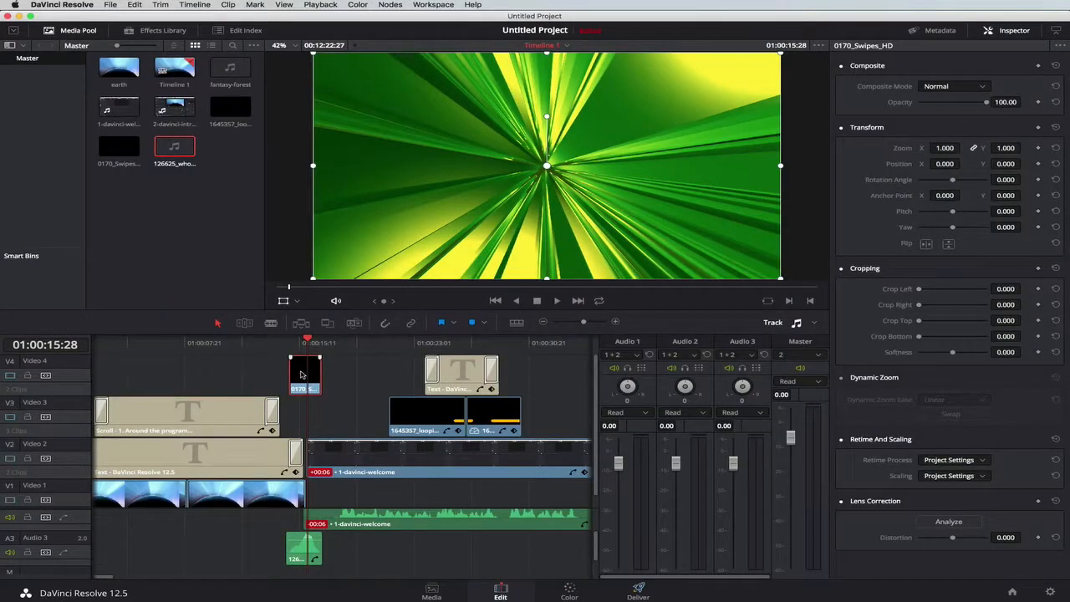
key(Up)
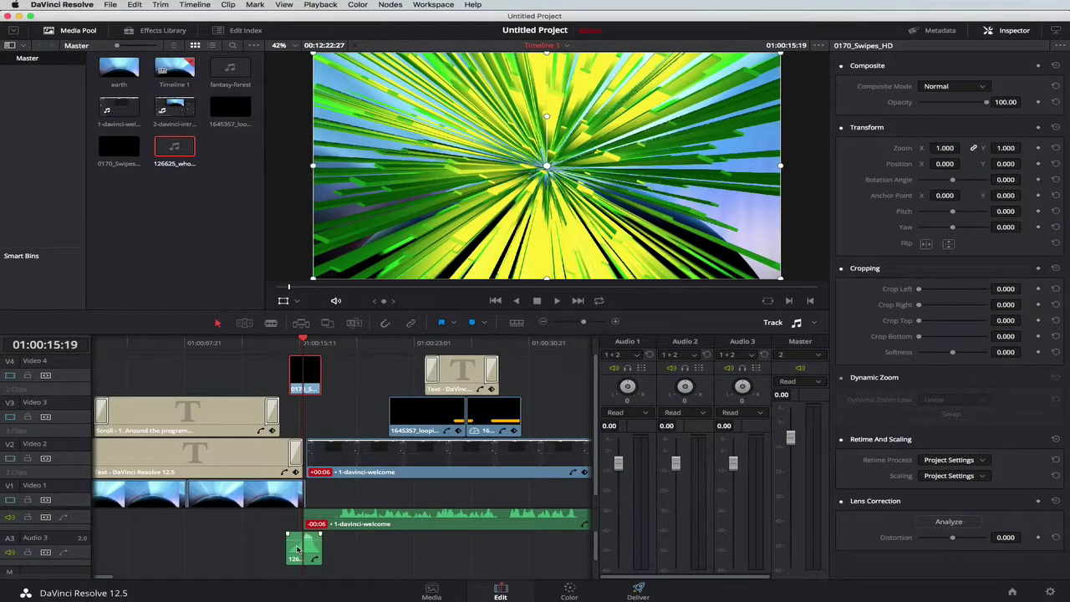
- Shift the swipe clip and its whoosh sound together slightly earlier over the cut, and play back the transition
click(297, 549)
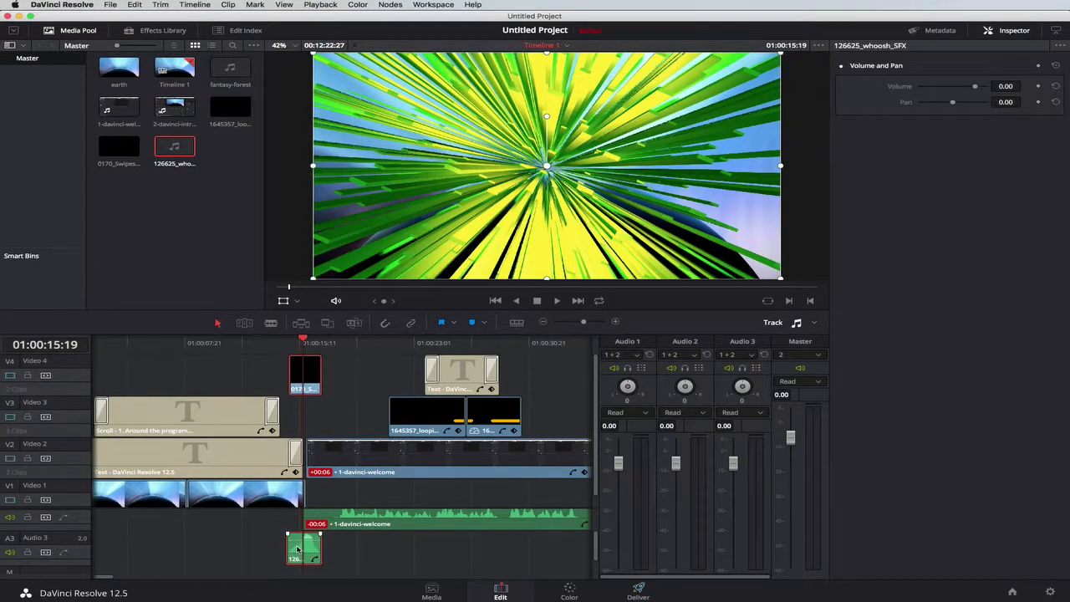
click(311, 371)
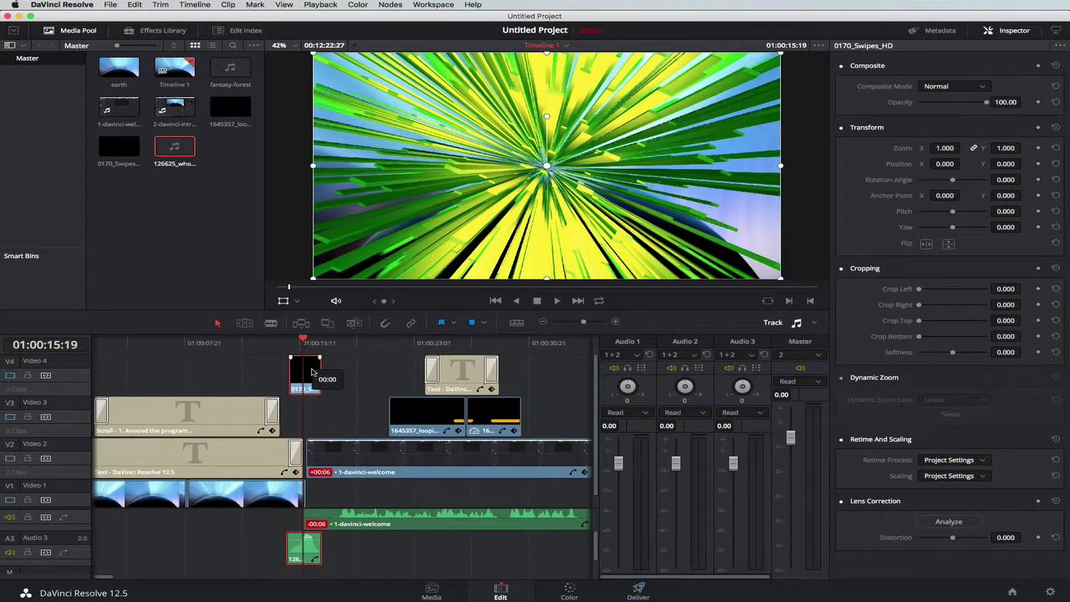
drag(311, 371, 308, 339)
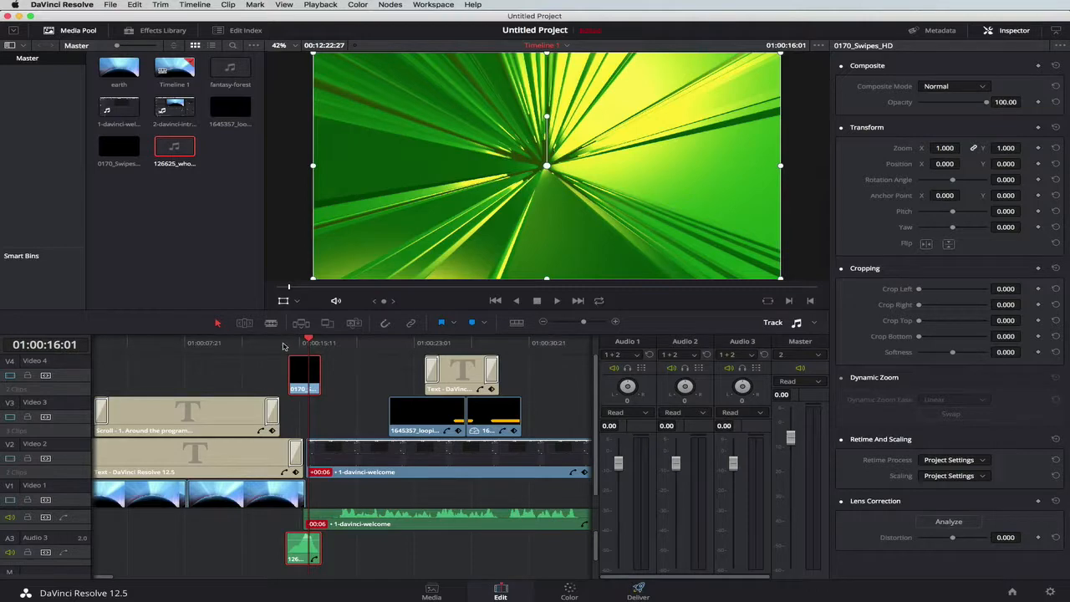
click(282, 346)
click(252, 347)
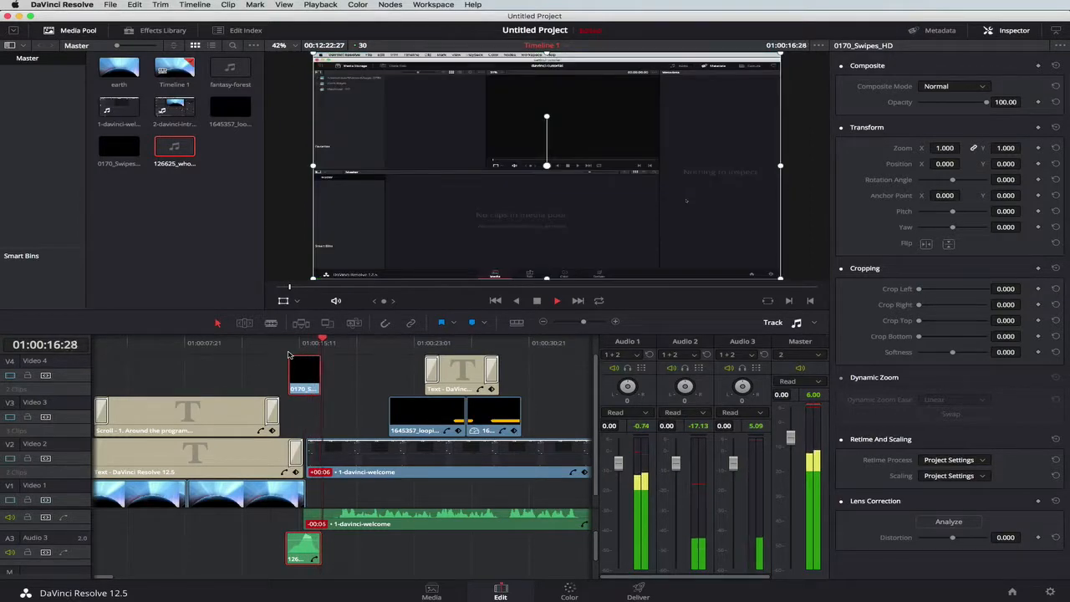
key(space)
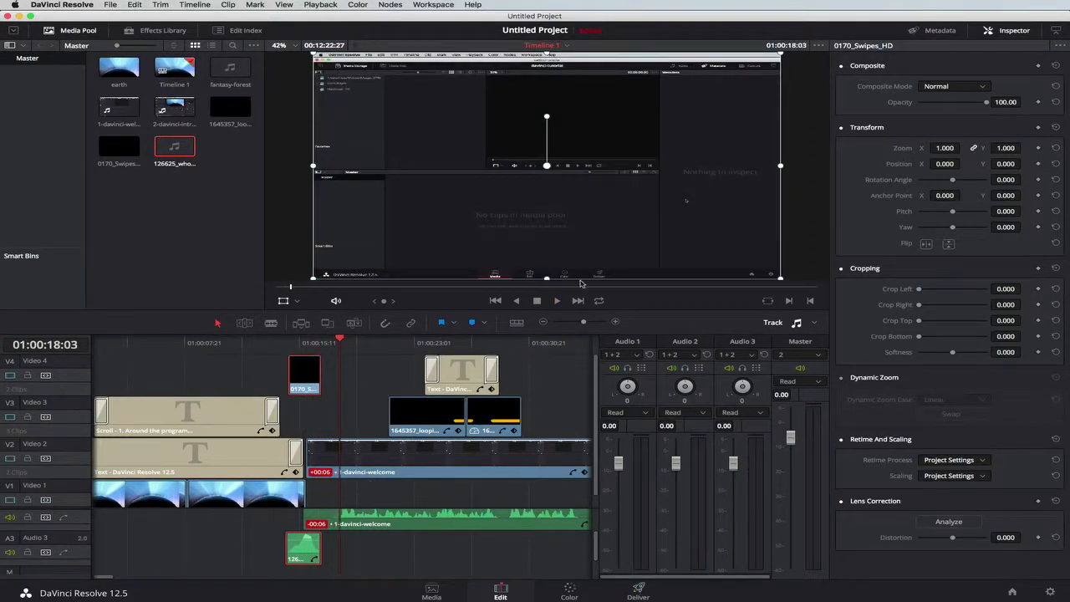
- Copy the swipe and whoosh clips, and move the 2-davinci-introduction audio up to Audio 2, aligned with the start of its video
drag(583, 323, 577, 323)
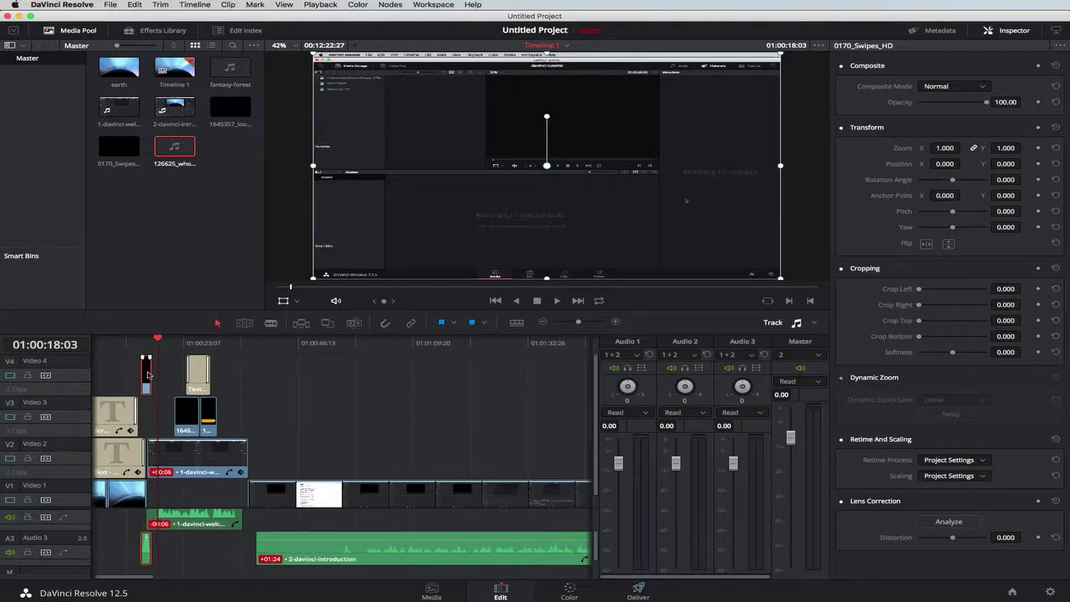
key(super+c)
click(242, 347)
drag(302, 548, 288, 531)
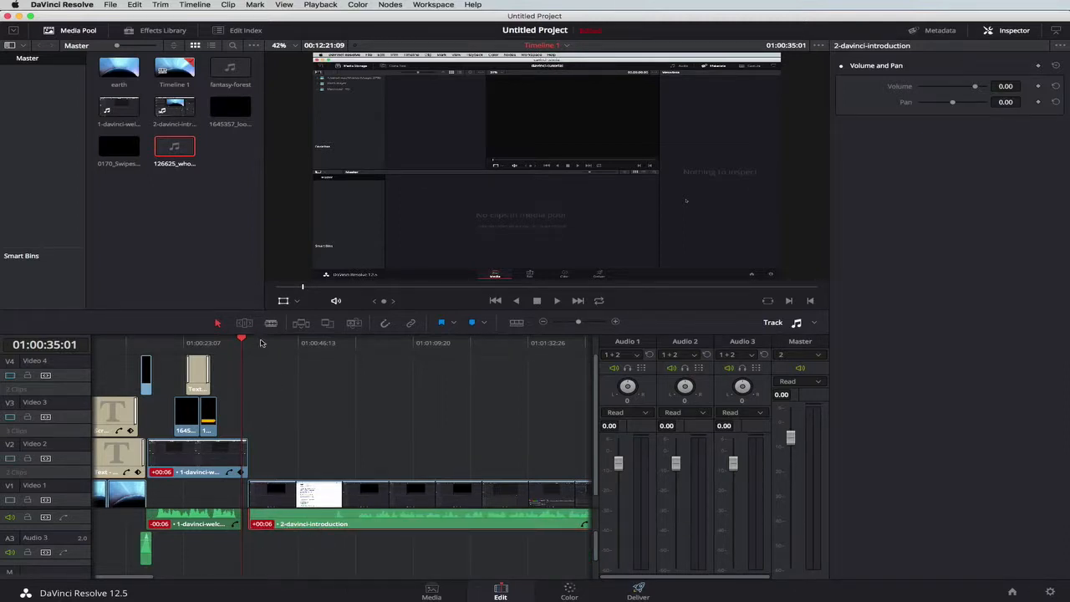
- Paste the copied swipe and whoosh over the cut between 1-davinci-welcome and 2-davinci-introduction, and play back the result
drag(243, 338, 244, 338)
click(258, 340)
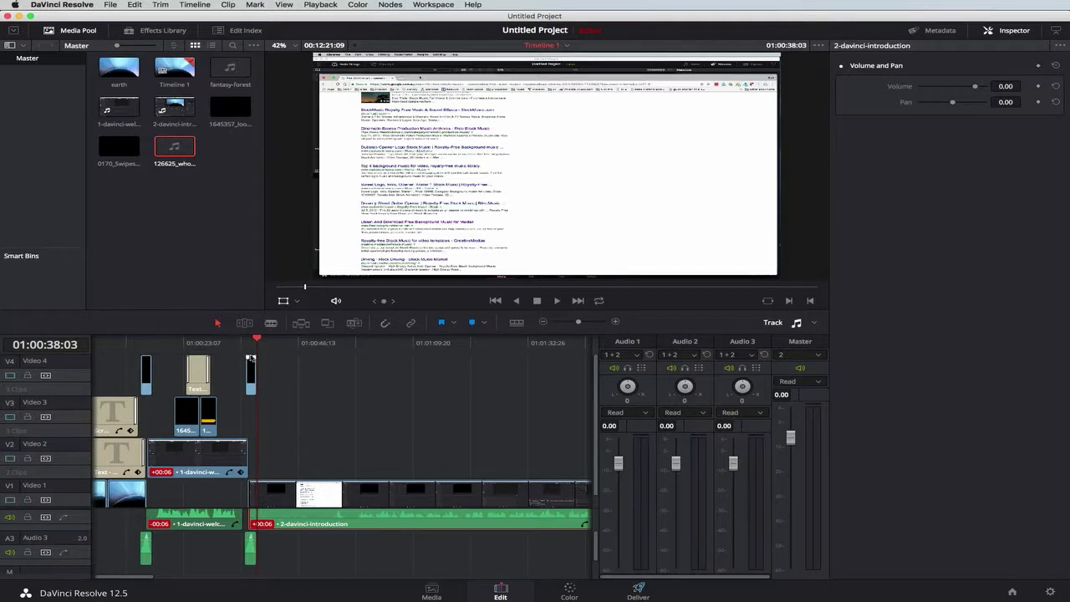
drag(260, 340, 240, 340)
key(space)
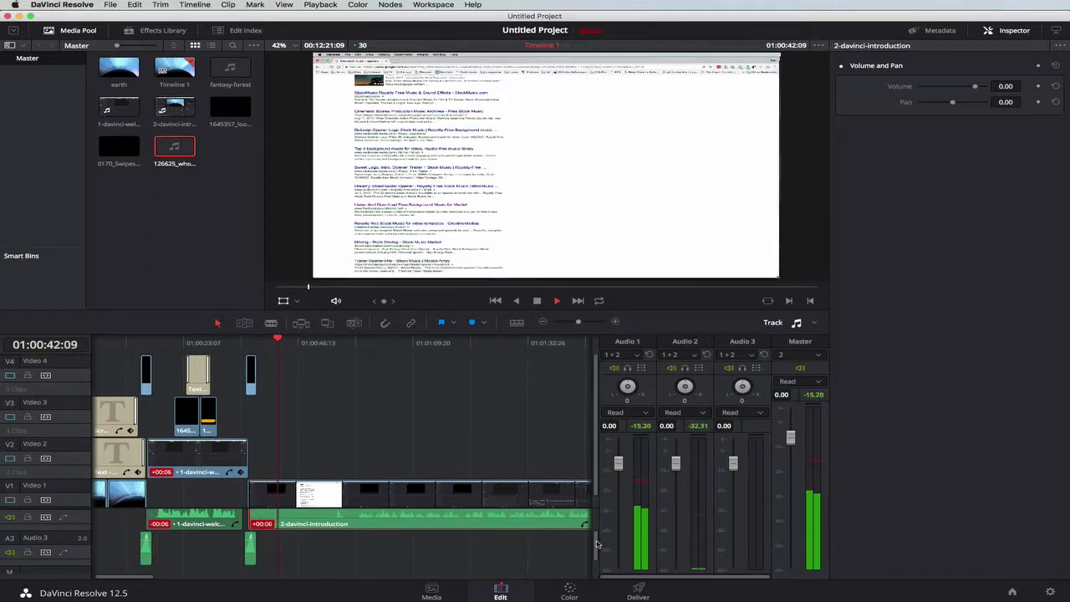
- Find the introduction's usable start near 01:00:58:08, and trim the start of its video and audio to just before that point
drag(596, 546, 597, 528)
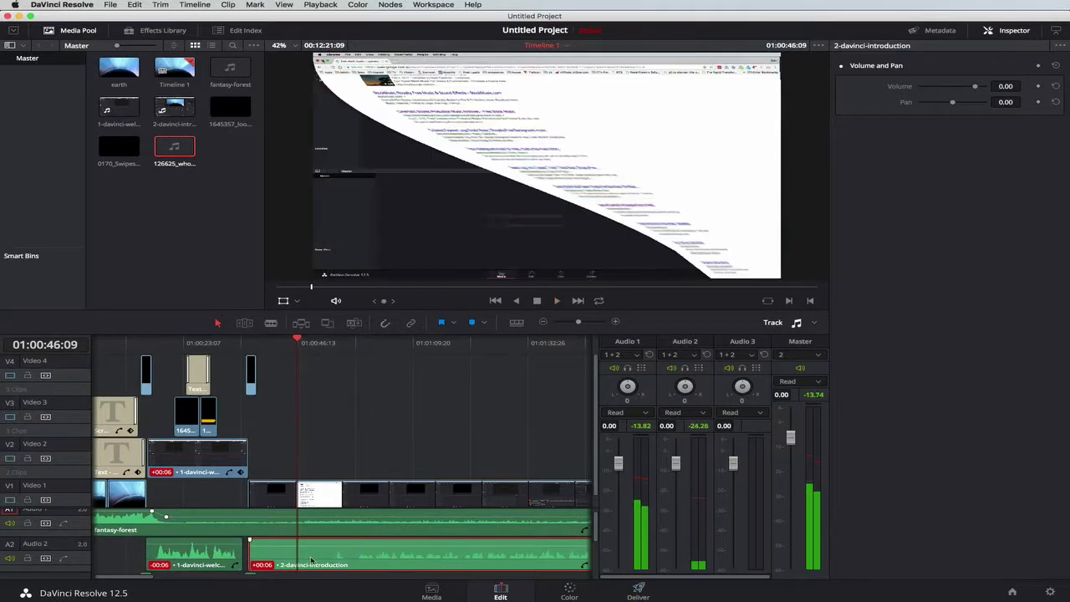
key(space)
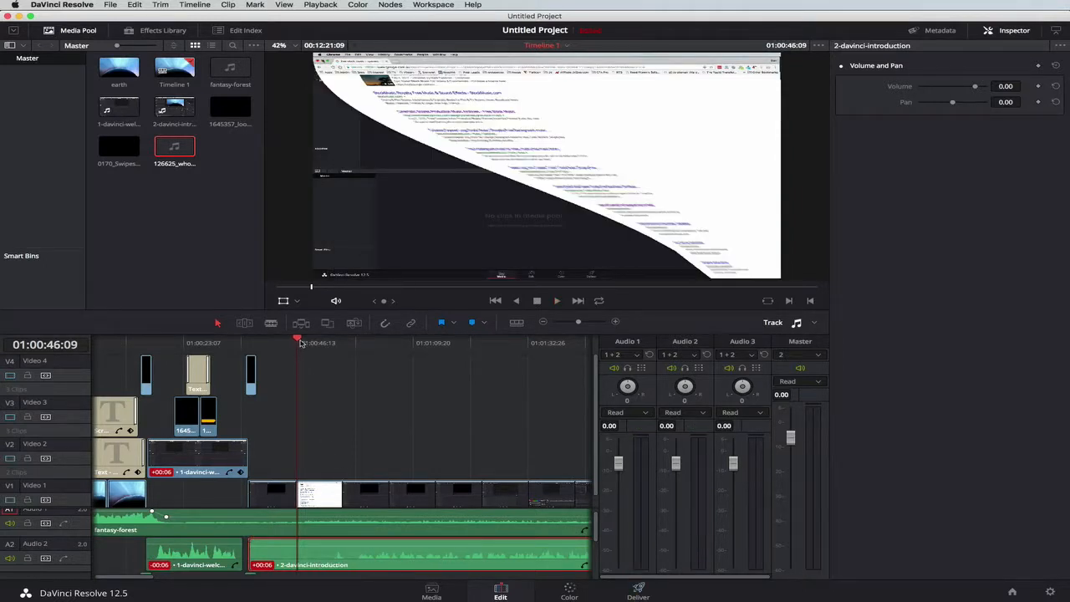
drag(301, 342, 335, 341)
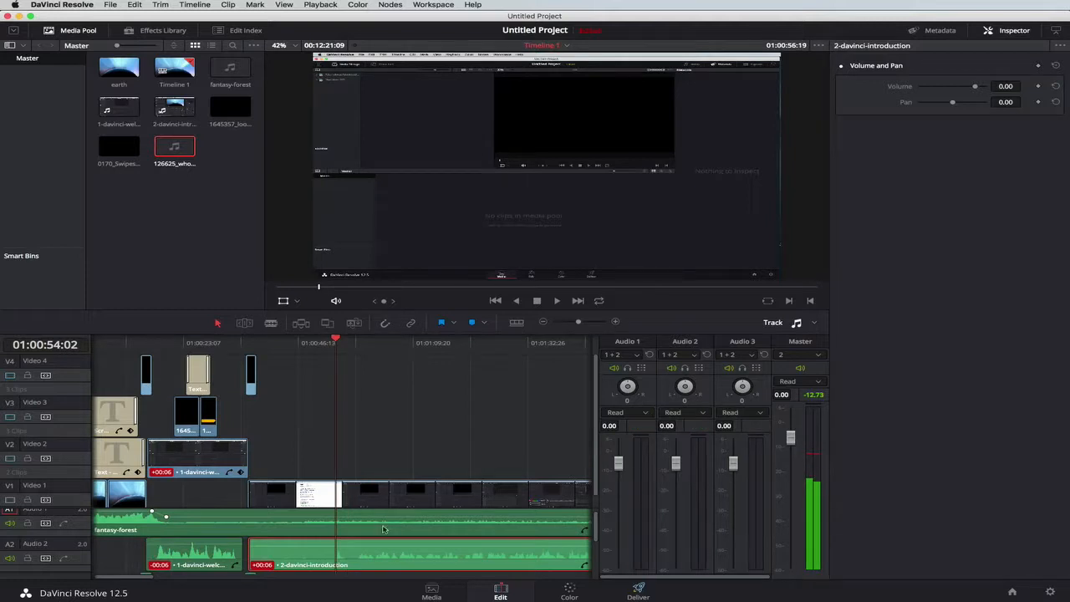
key(space)
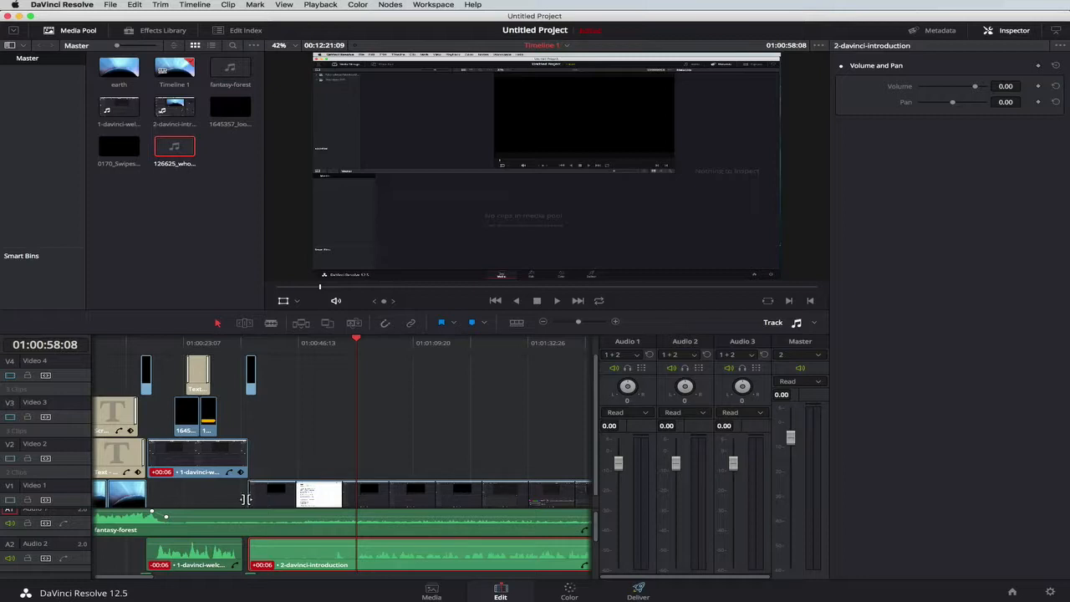
drag(246, 499, 351, 495)
drag(249, 553, 351, 547)
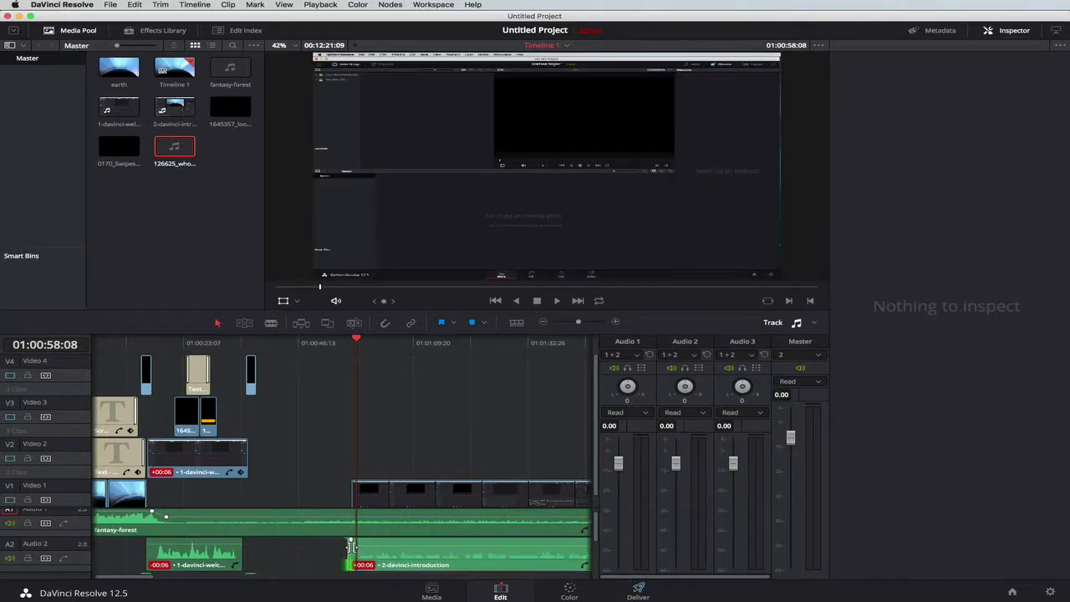
- Play the trimmed introduction up to 01:01:00:05, and trim a little more off the start of its audio and video
click(350, 342)
key(space)
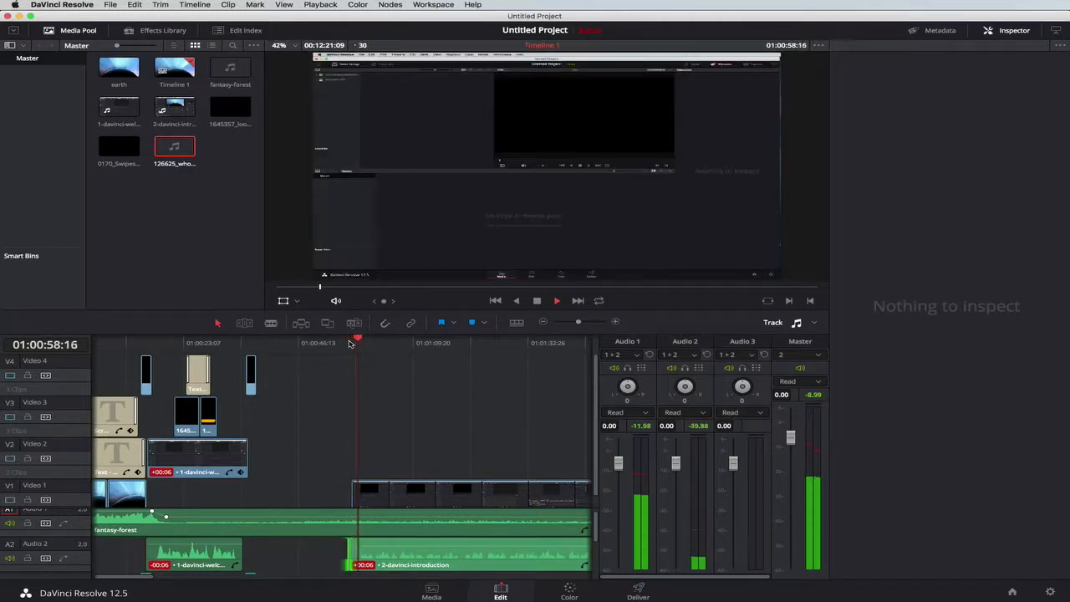
key(space)
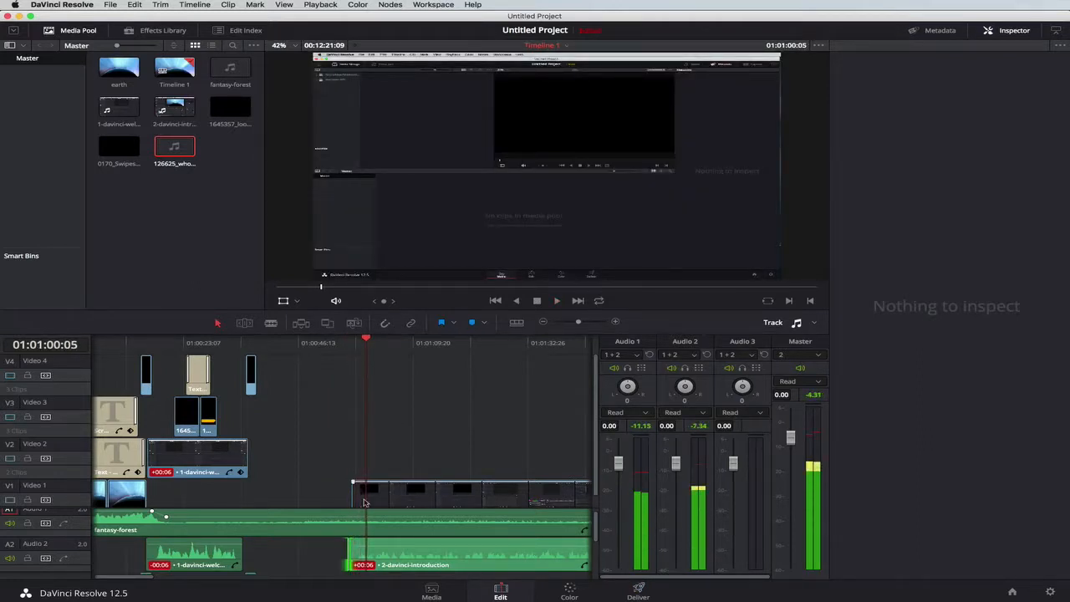
drag(351, 543, 352, 536)
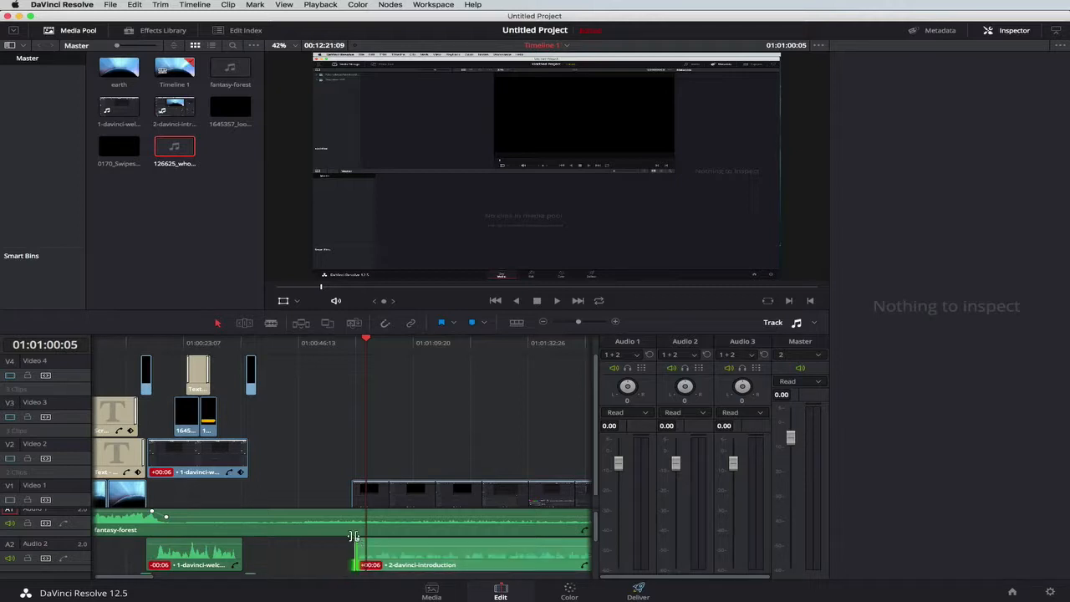
drag(352, 498, 358, 497)
- Move the trimmed 2-davinci-introduction video and audio together back to the end of 1-davinci-welcome
click(403, 501)
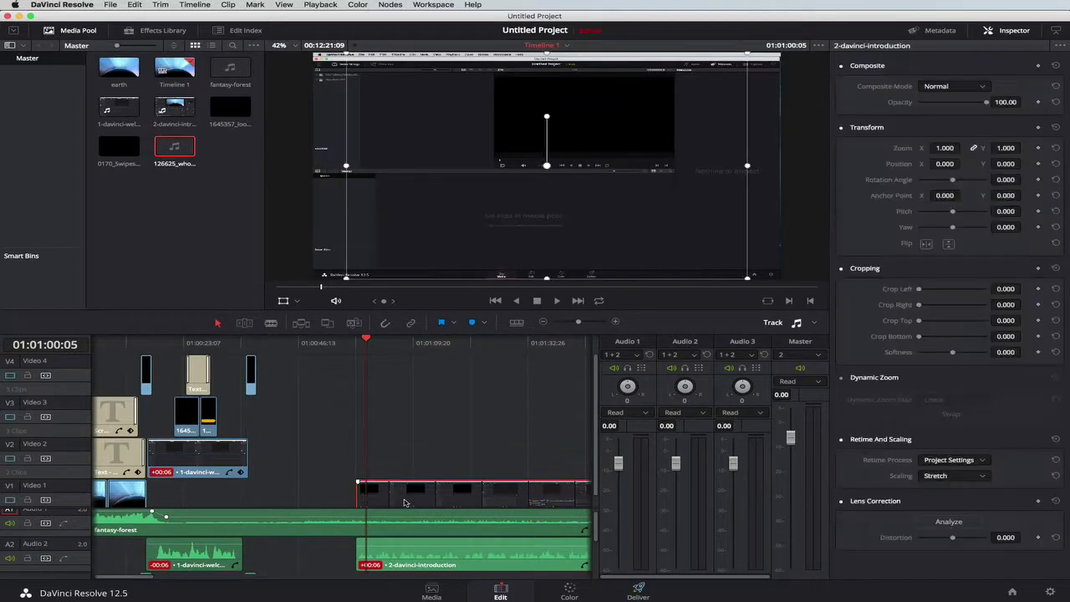
super+click(402, 552)
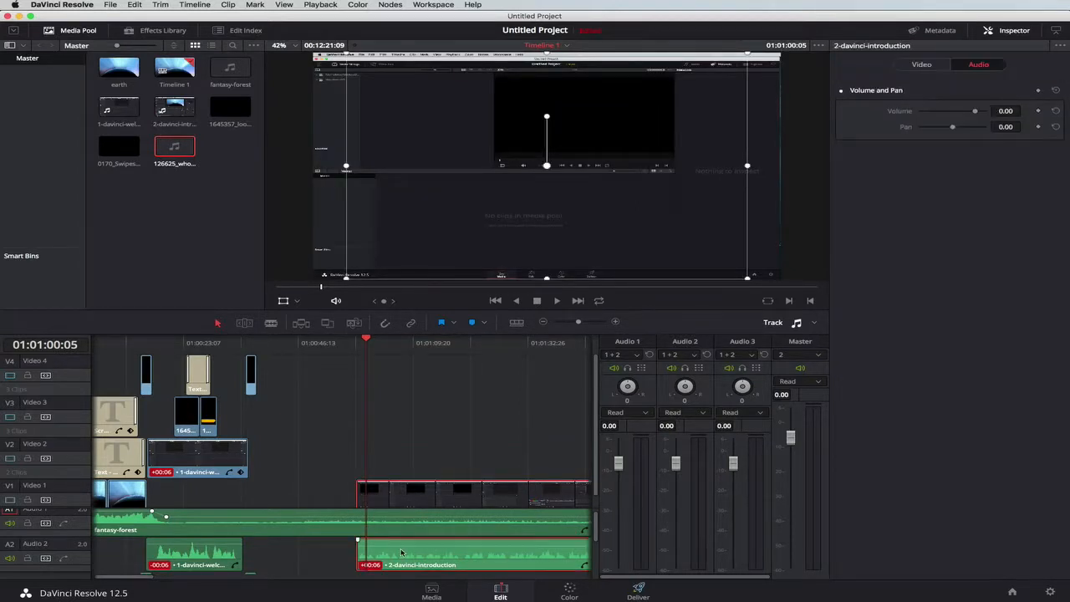
scroll(402, 552, left, 1)
drag(409, 497, 291, 502)
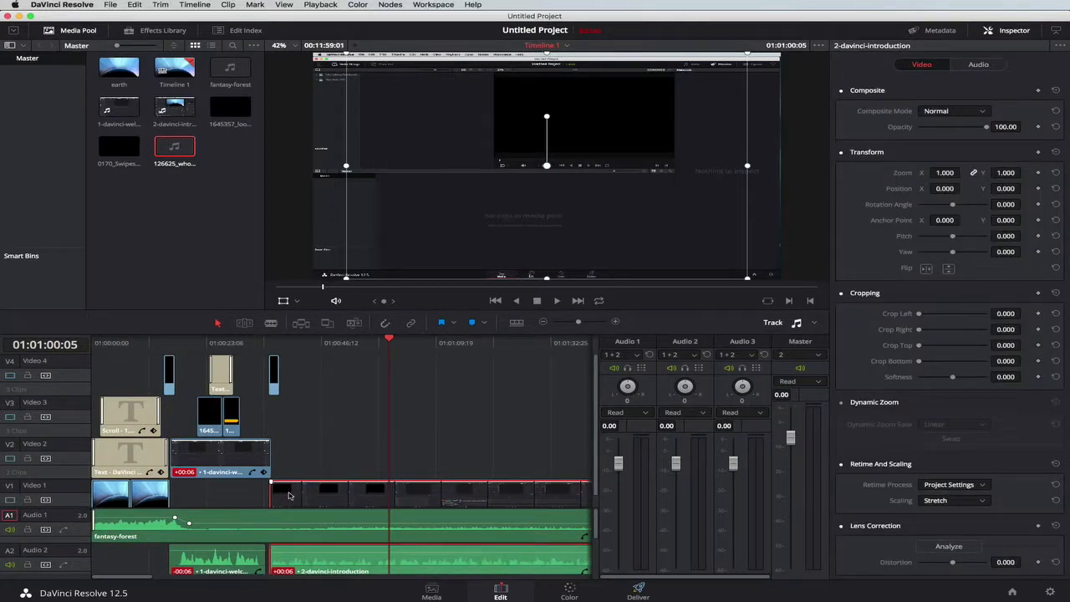
- Play the second transition, shift the introduction clips slightly later, and extend the starts of their video and audio back toward the cut
click(255, 346)
key(space)
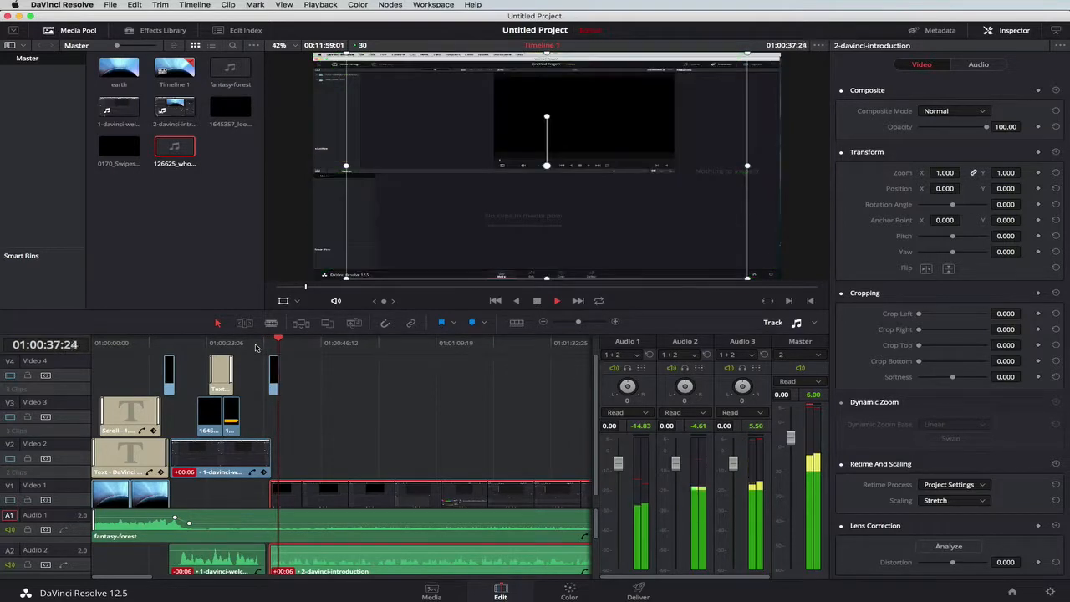
key(space)
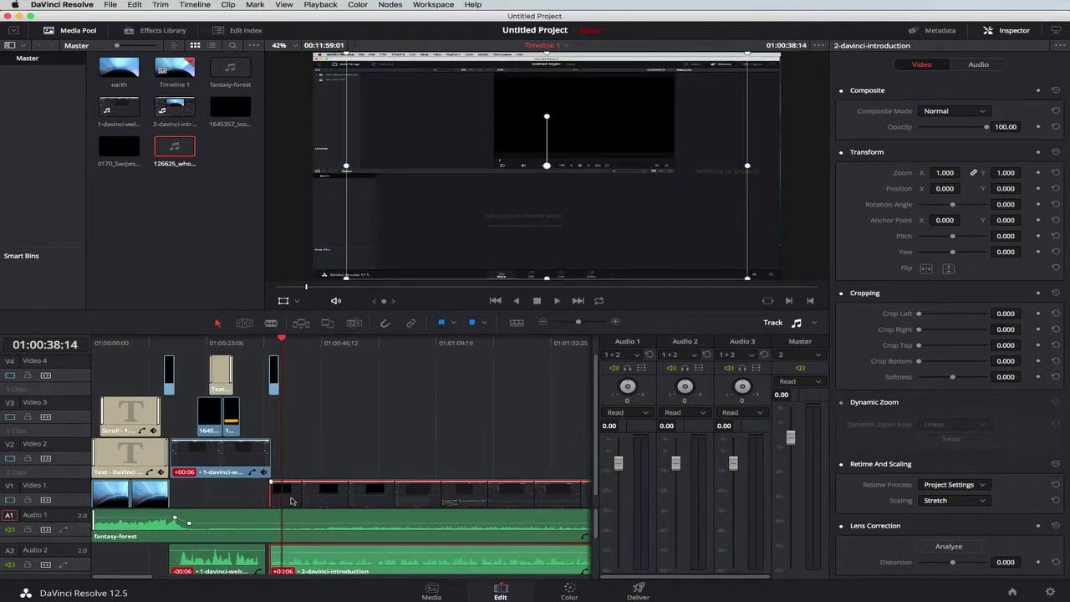
mouse_move(291, 501)
mouse_down()
mouse_move(301, 501)
mouse_move(274, 500)
mouse_up()
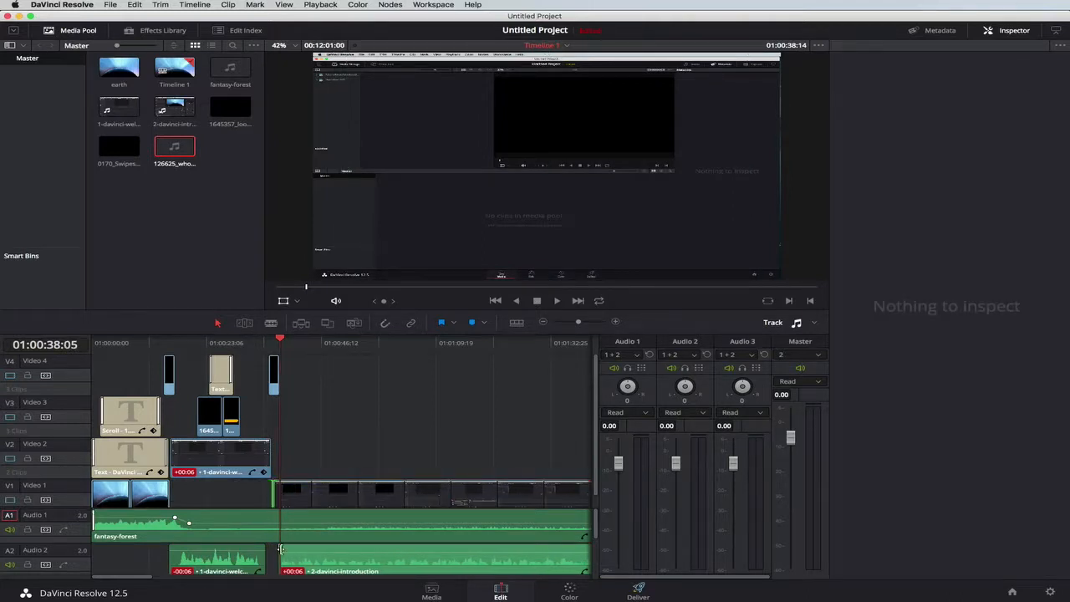
drag(278, 552, 270, 552)
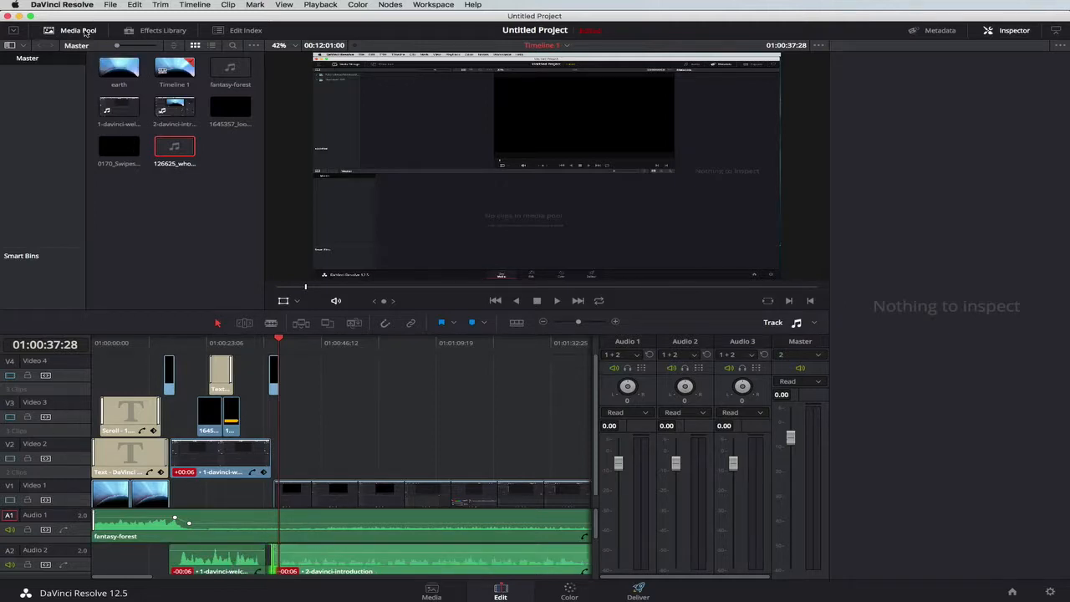
- Add a Cross Fade 0 dB to the start of the 2-davinci-introduction audio, and play back the transition
click(82, 31)
click(143, 29)
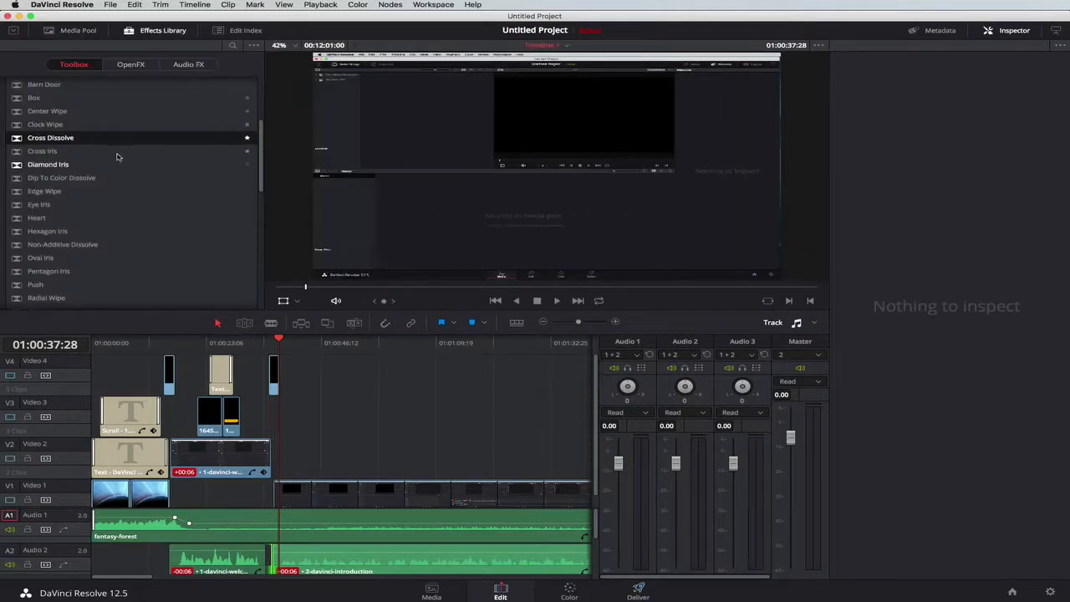
scroll(109, 150, up, 4)
drag(53, 135, 276, 553)
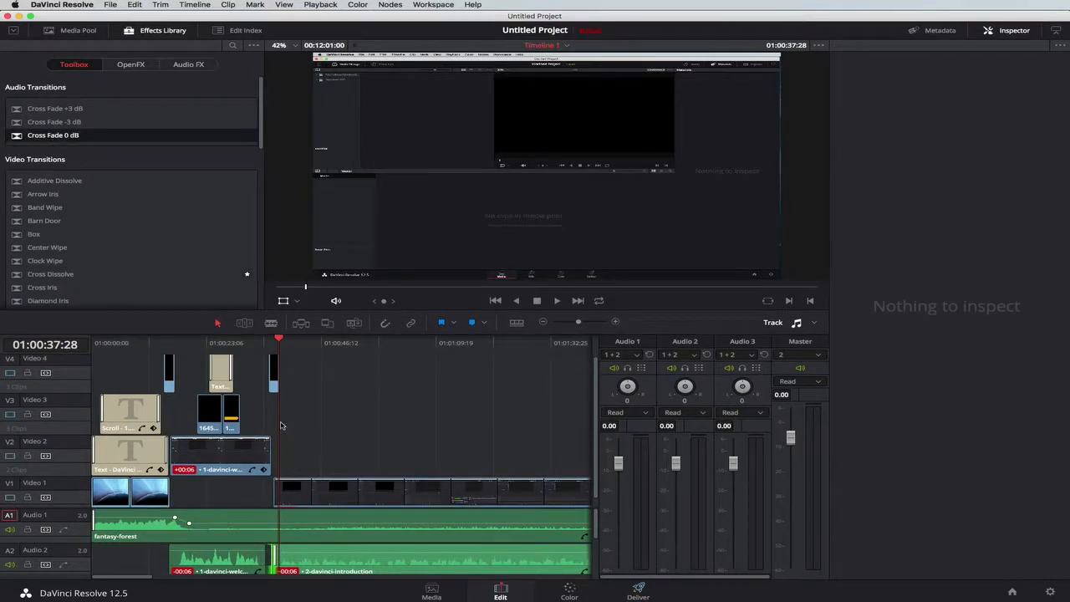
drag(280, 341, 265, 339)
key(space)
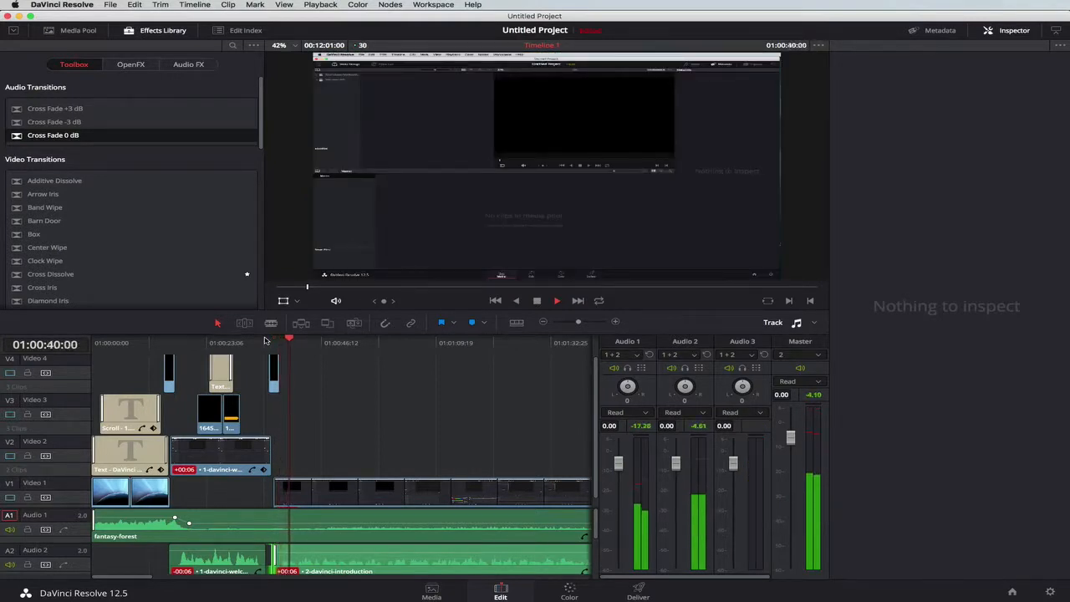
key(space)
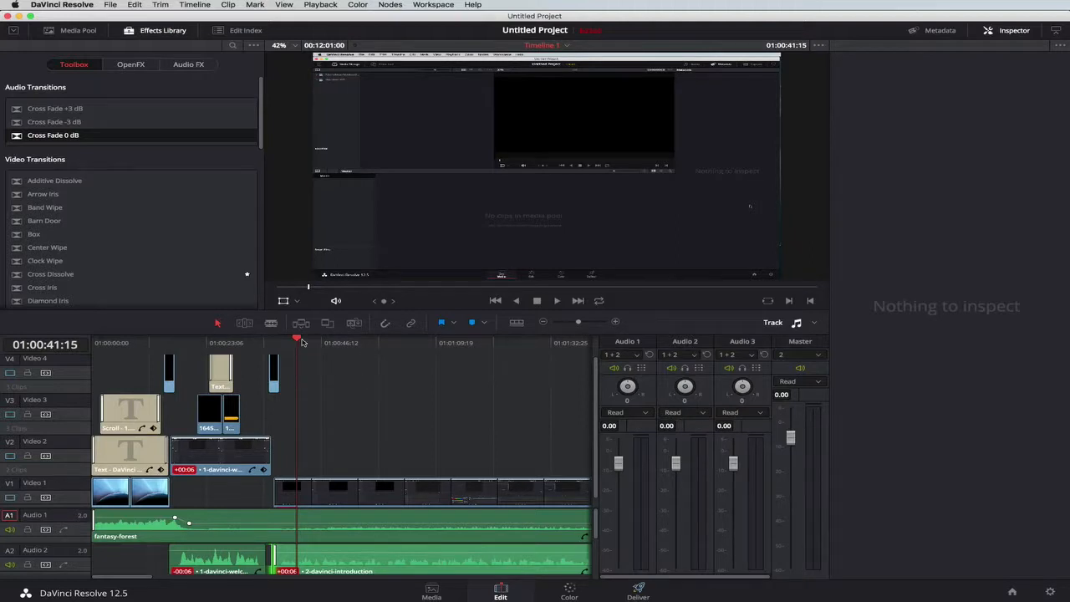
- Paste the swipe and whoosh at the end of 2-davinci-introduction, and append 3-divinci-section1 from Finder's vision/screen-recordings folder
drag(579, 323, 565, 325)
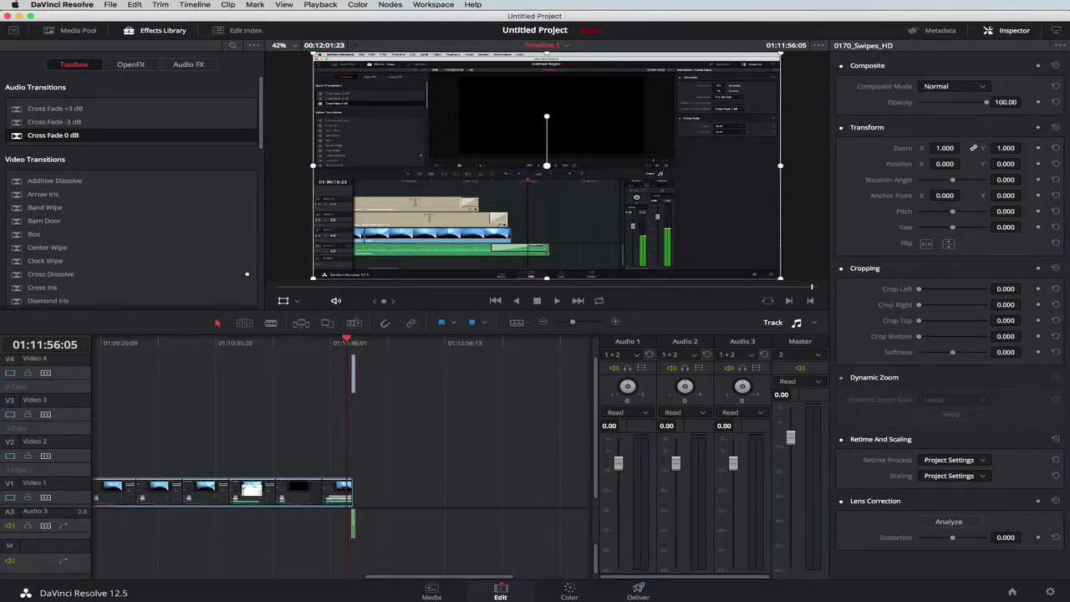
key(super+Tab)
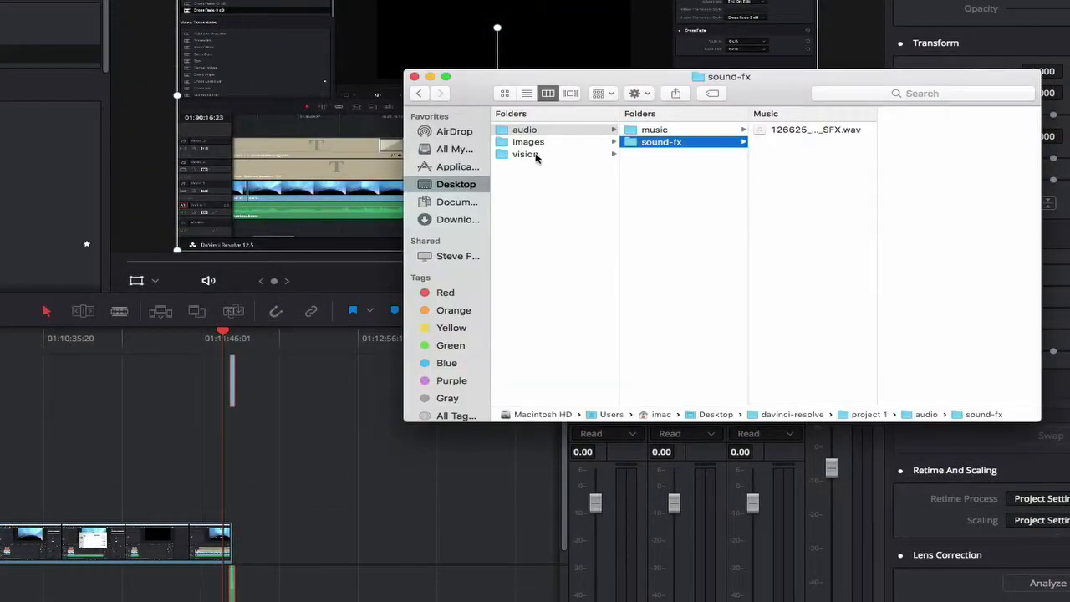
click(527, 154)
click(682, 154)
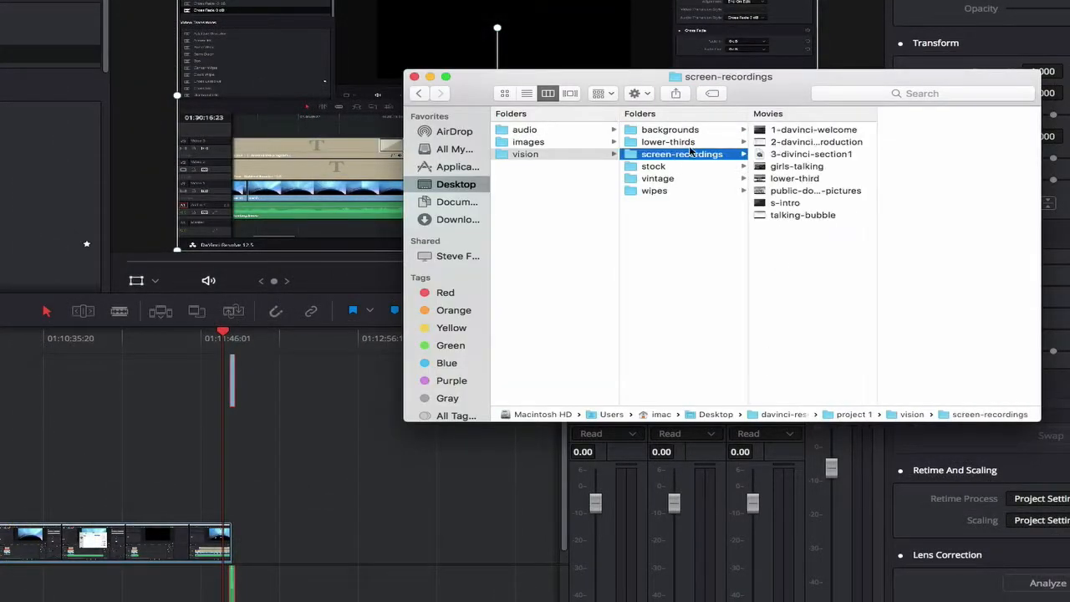
click(800, 155)
drag(800, 155, 236, 546)
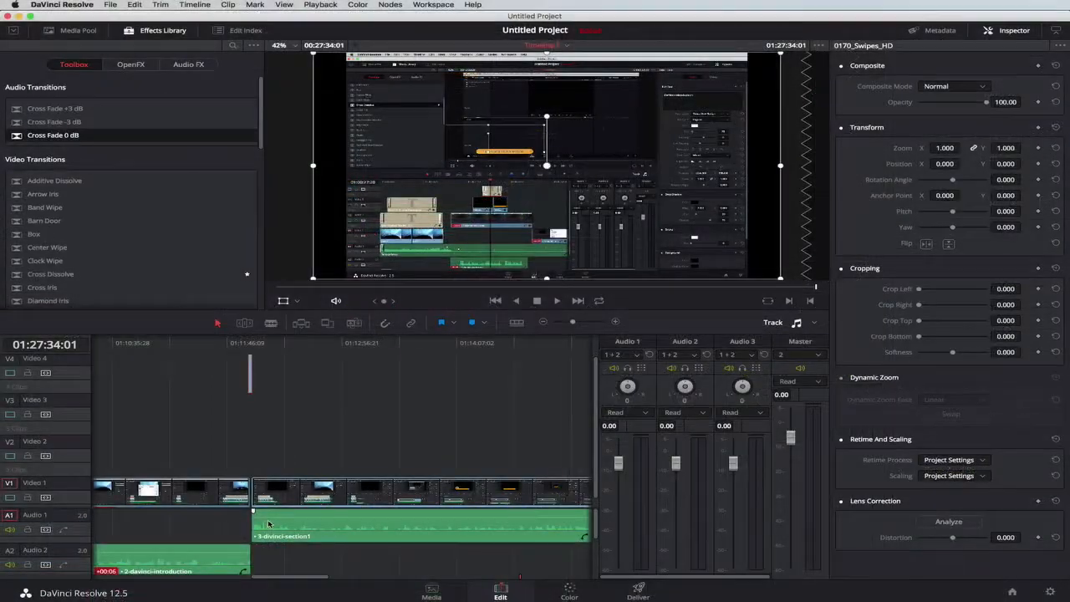
- Play the transition into 3-divinci-section1 from 01:11:55:21 to 01:12:03:05, and select that clip's video
click(245, 347)
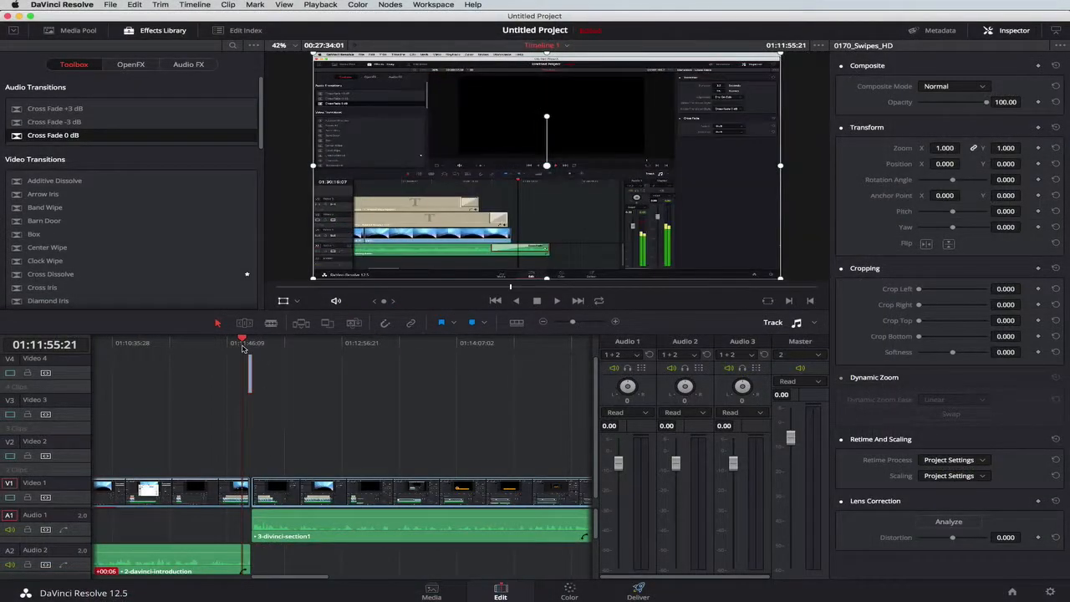
key(space)
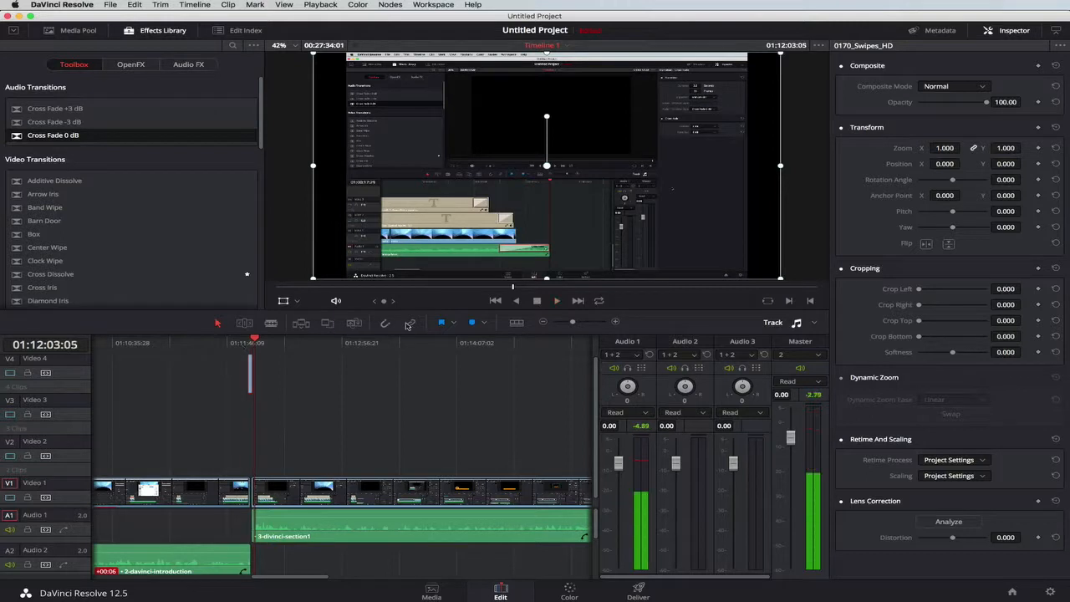
click(354, 498)
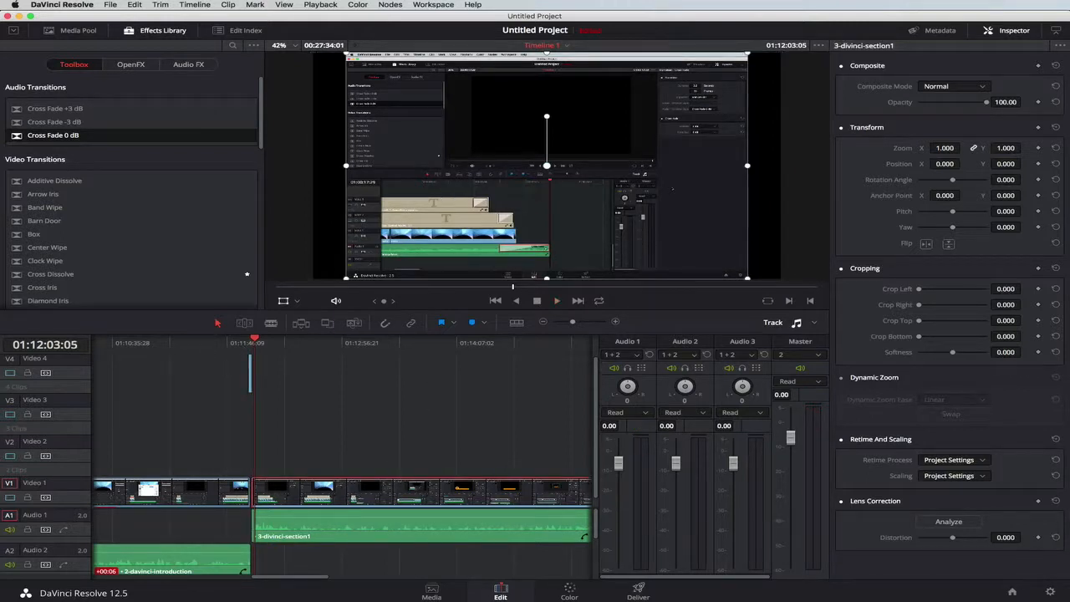
- Set the scaling of the 3-divinci-section1 video to Stretch, and play back the transition into it
click(942, 477)
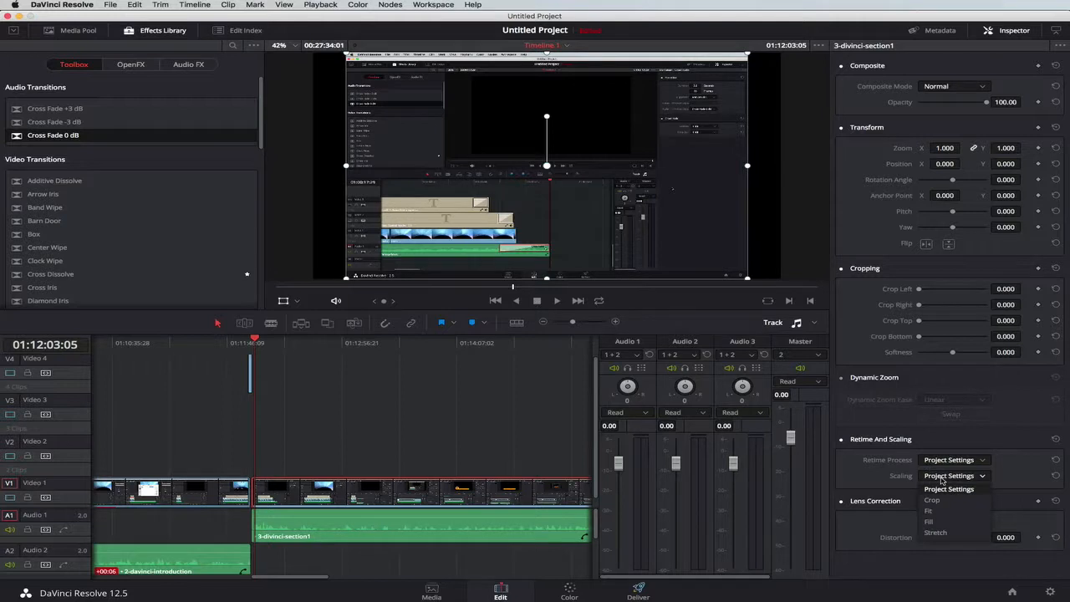
click(936, 532)
scroll(266, 416, left, 3)
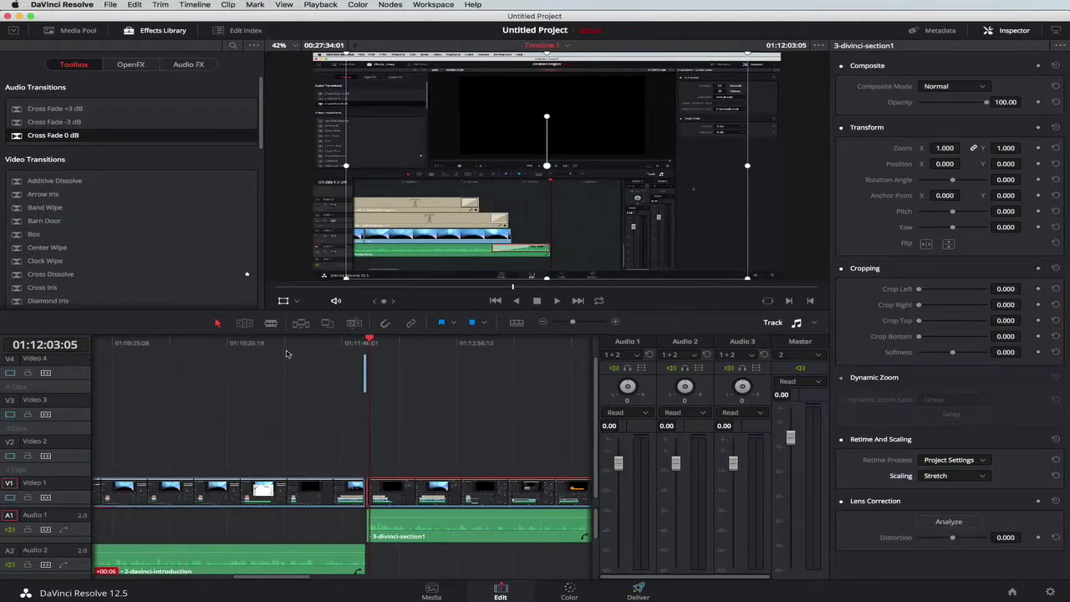
click(362, 338)
key(space)
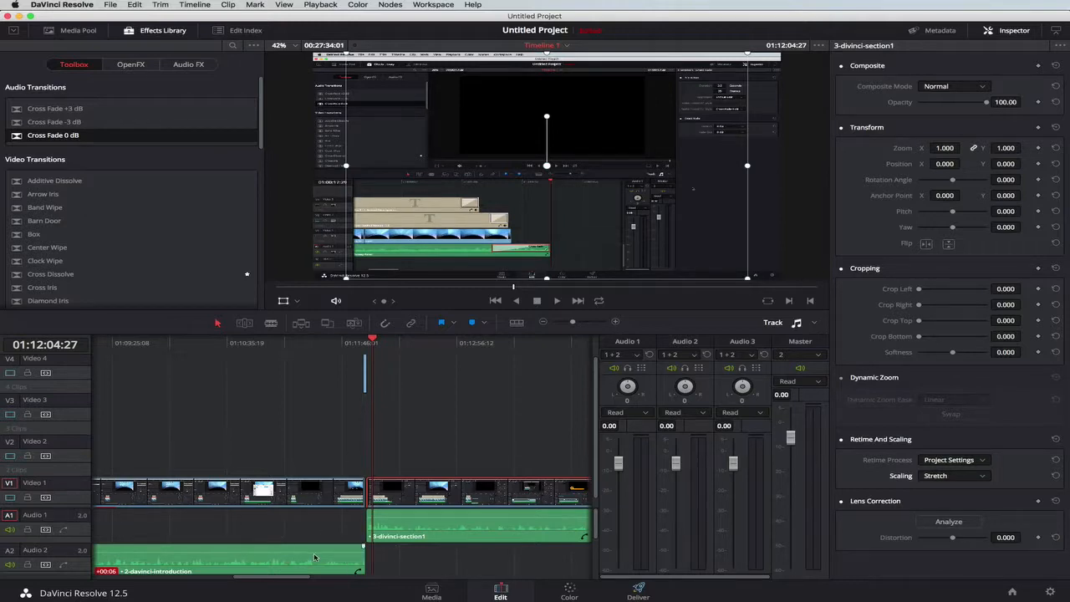
- Move the 3-divinci-section1 audio down to Audio 2, following the 2-davinci-introduction audio
scroll(255, 530, left, 10)
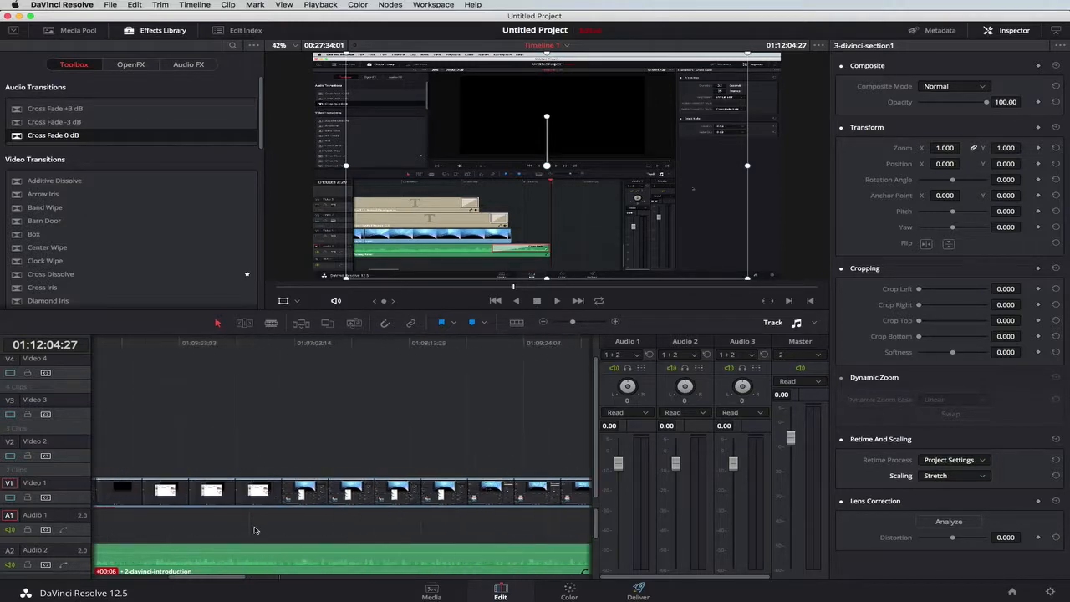
scroll(255, 530, right, 2)
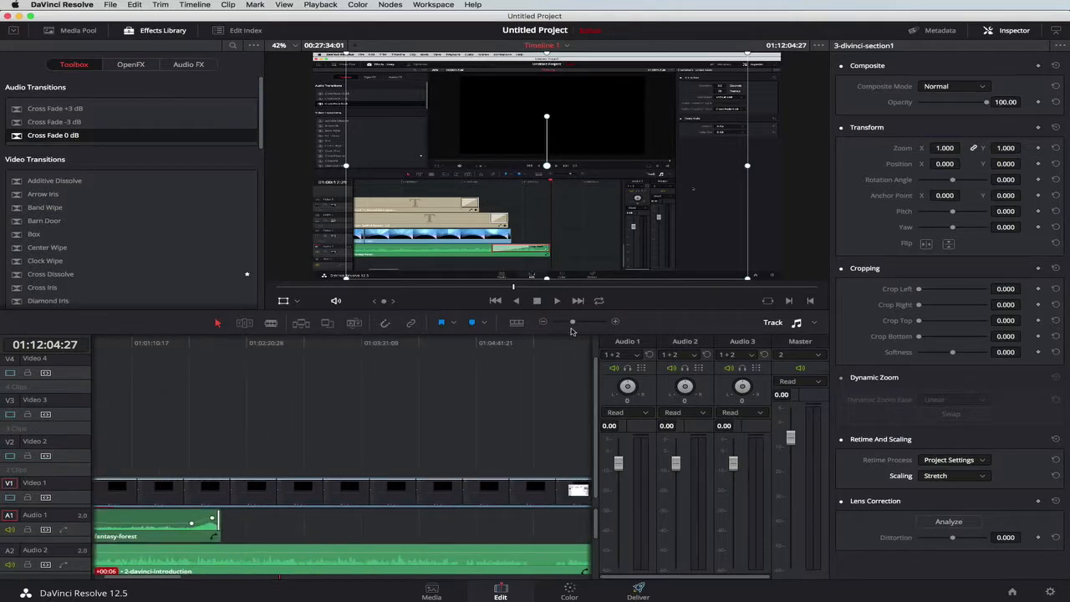
drag(572, 323, 560, 326)
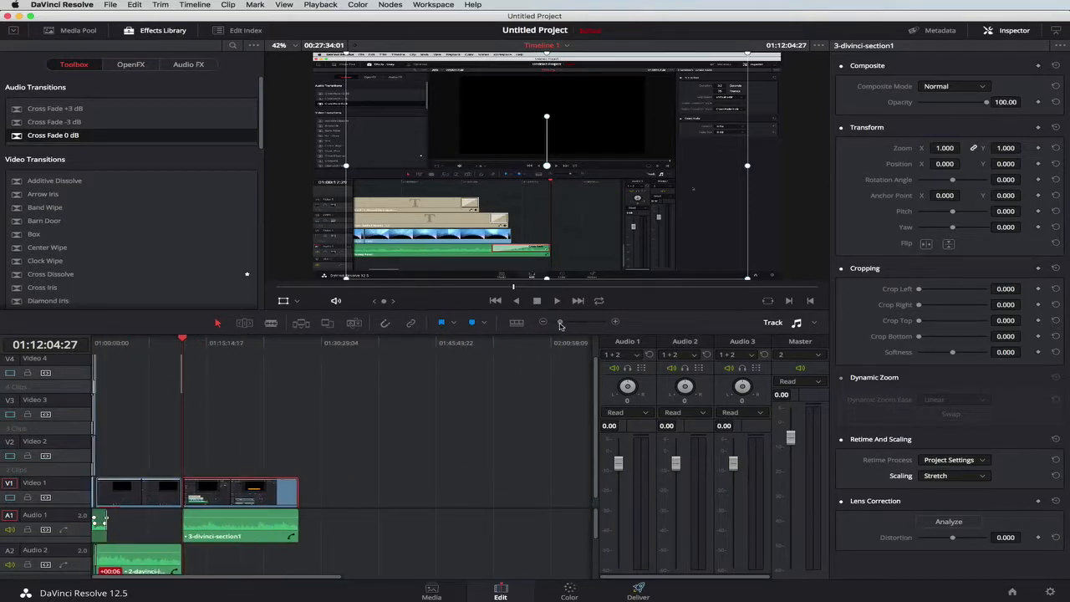
drag(184, 342, 100, 477)
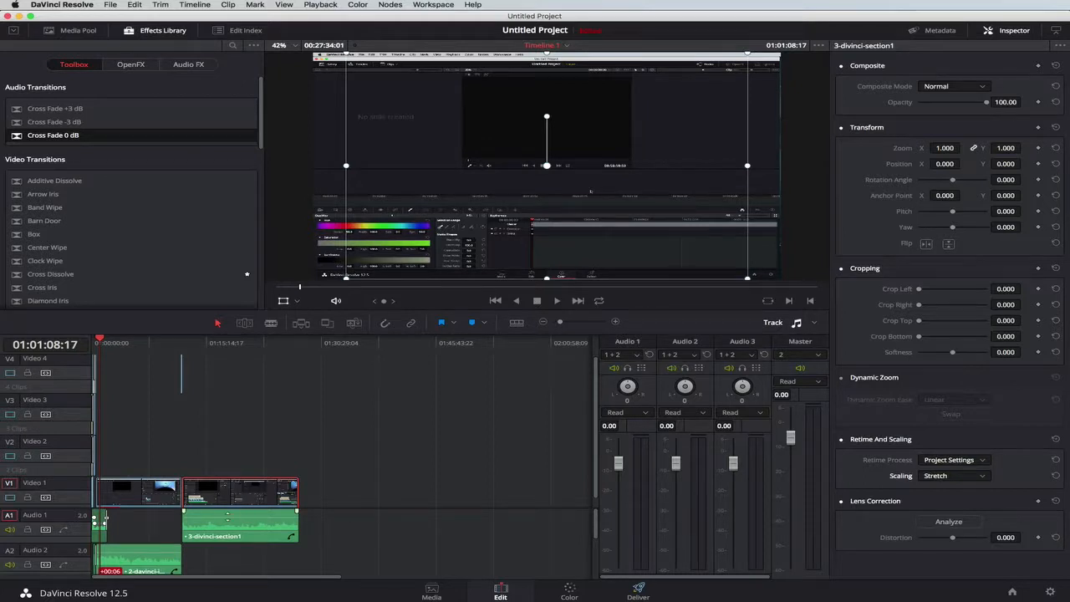
drag(225, 516, 224, 553)
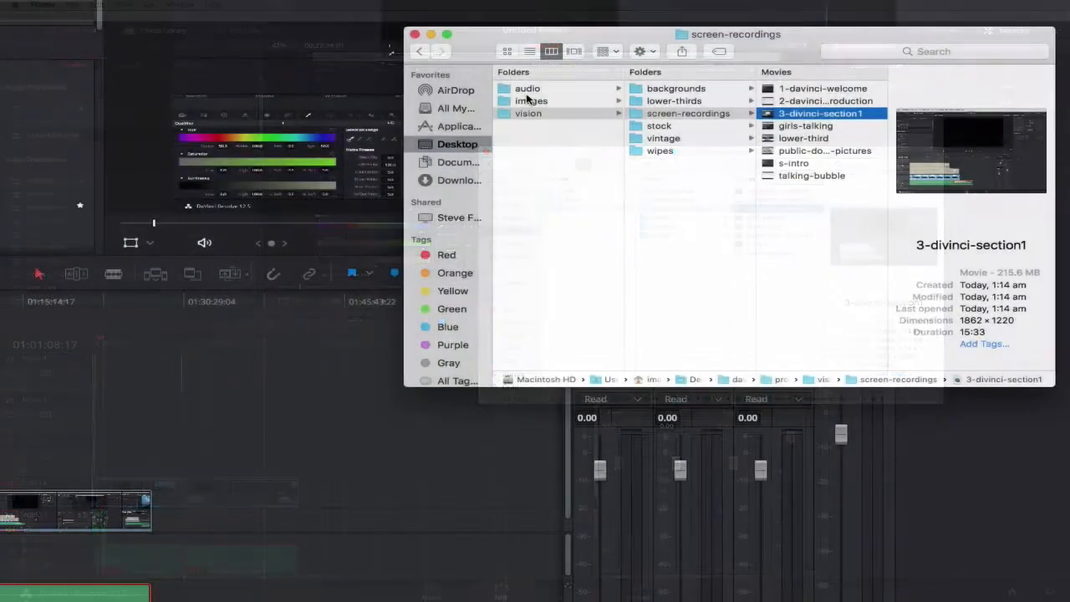
- Preview Energy of Beauty.wav from Finder's audio/music folder, and place it on Audio 1 after fantasy-forest
click(534, 112)
click(537, 89)
click(671, 91)
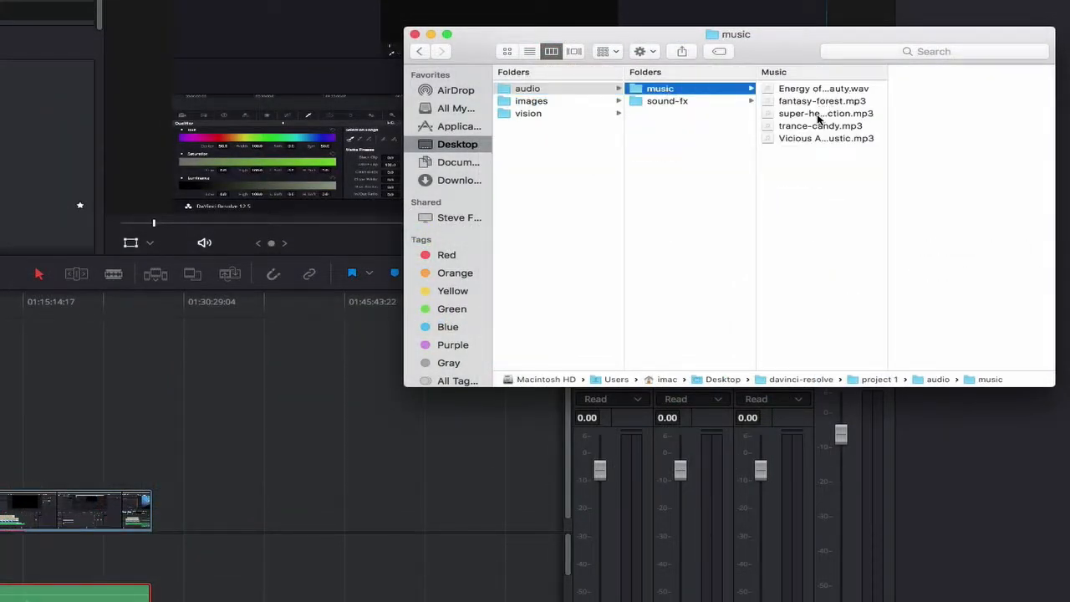
click(820, 90)
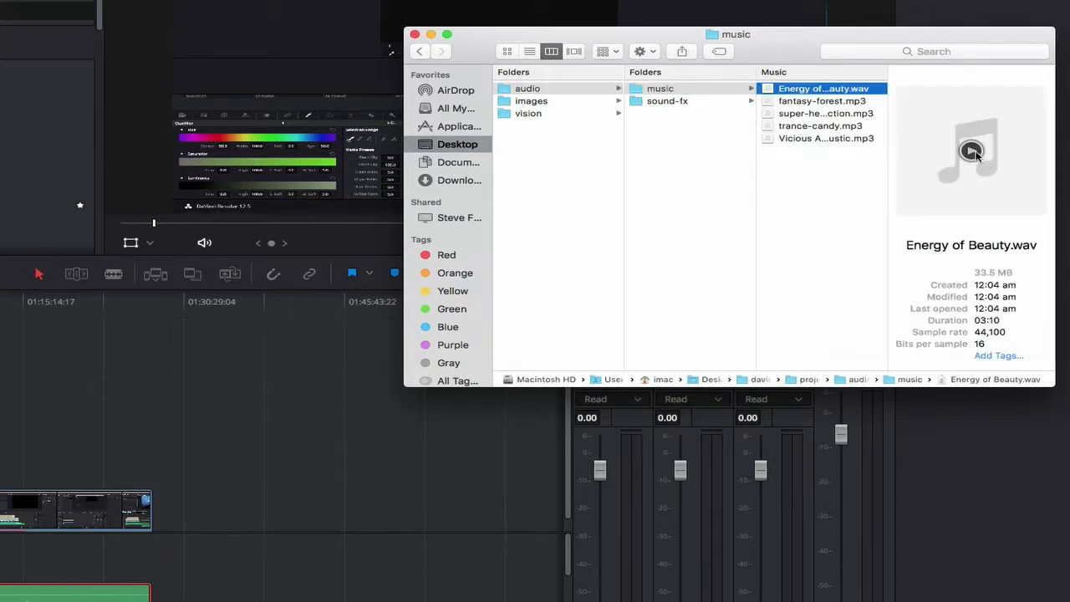
click(971, 151)
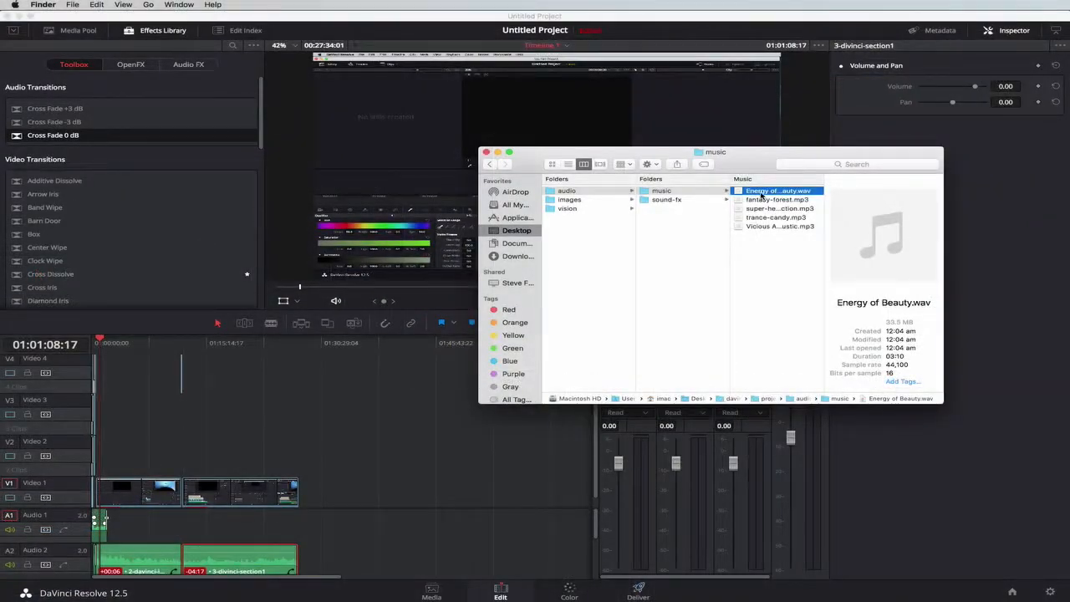
drag(754, 198, 109, 518)
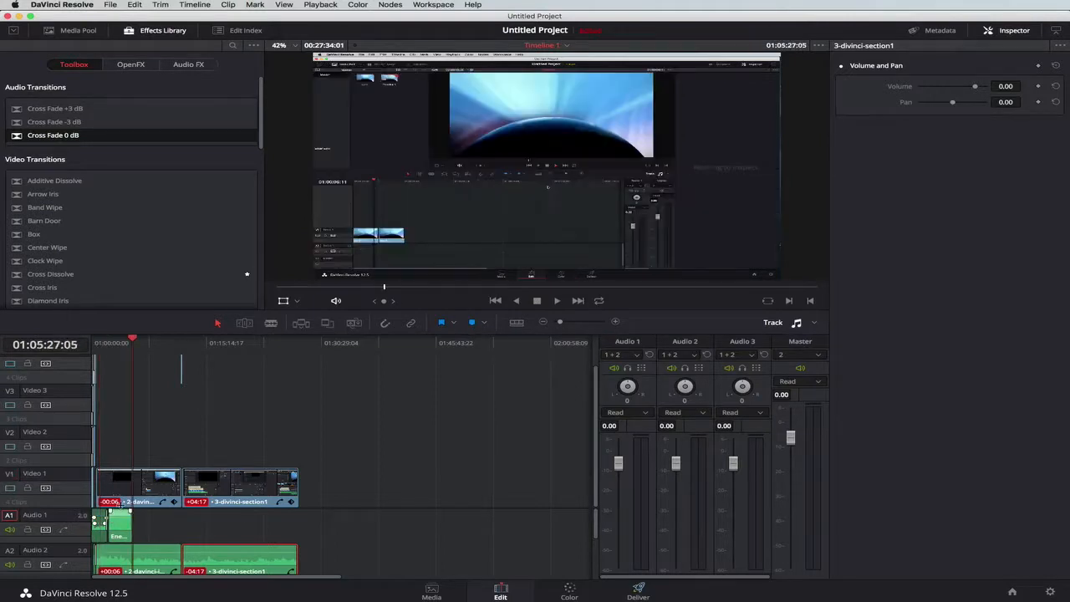
- Shift the Energy of Beauty clip earlier on Audio 1 to butt against the end of fantasy-forest
drag(130, 343, 105, 344)
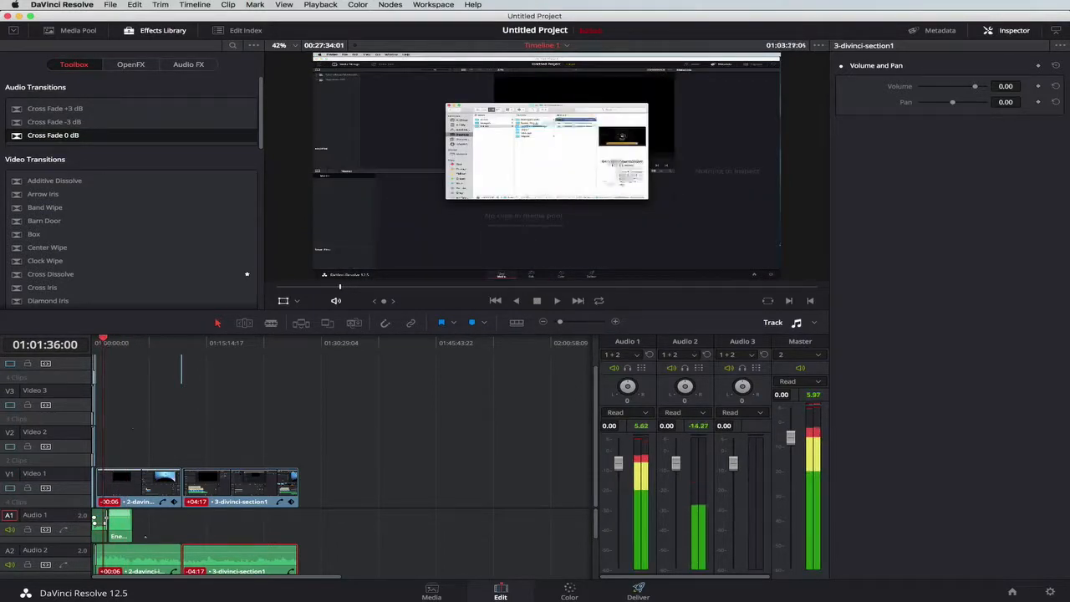
drag(559, 322, 573, 324)
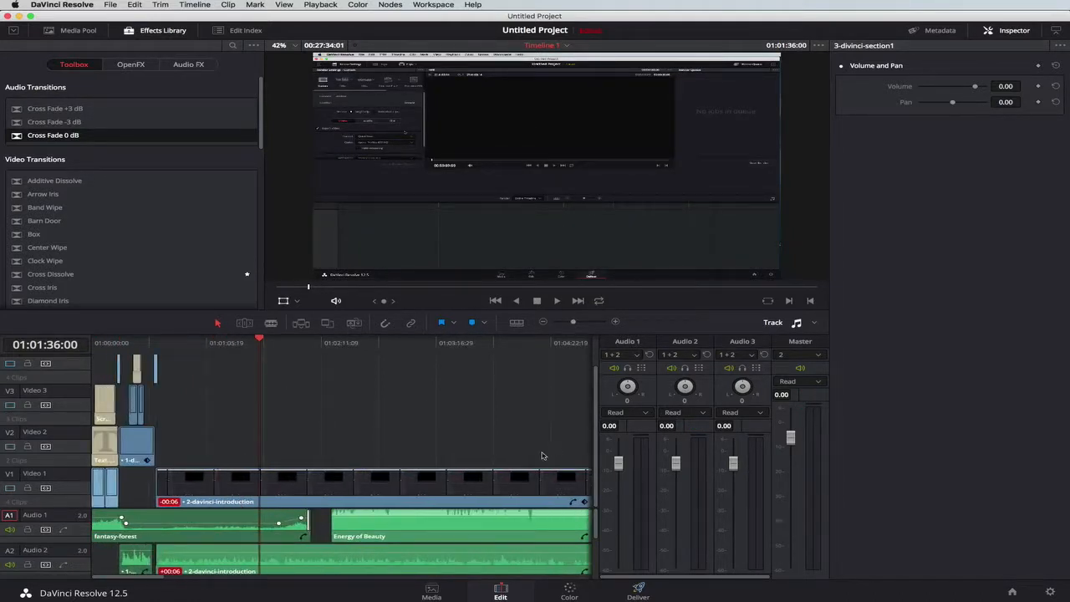
drag(388, 528, 372, 529)
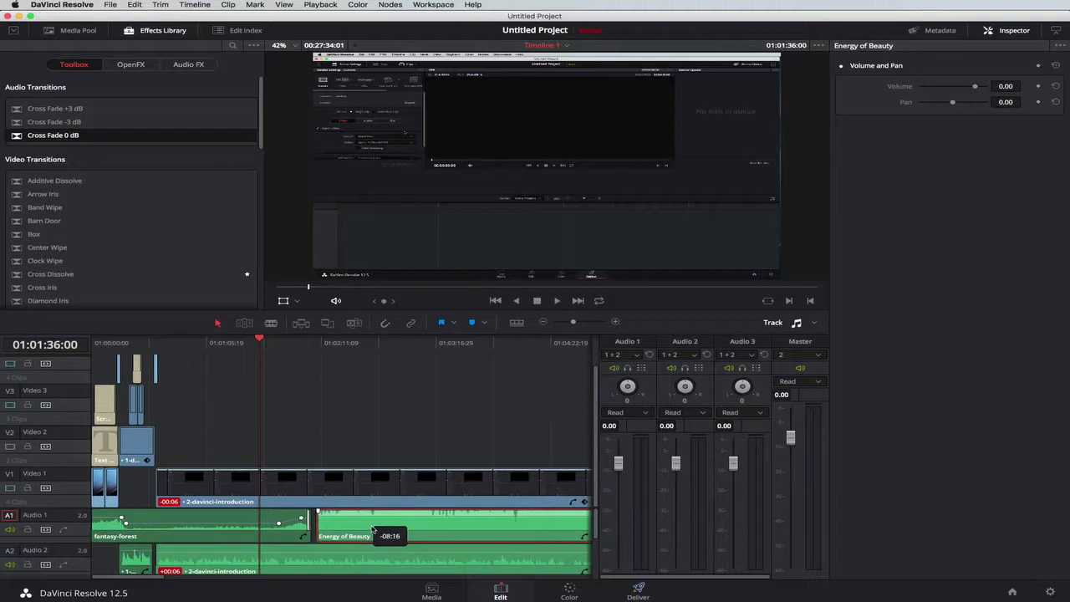
drag(372, 529, 366, 529)
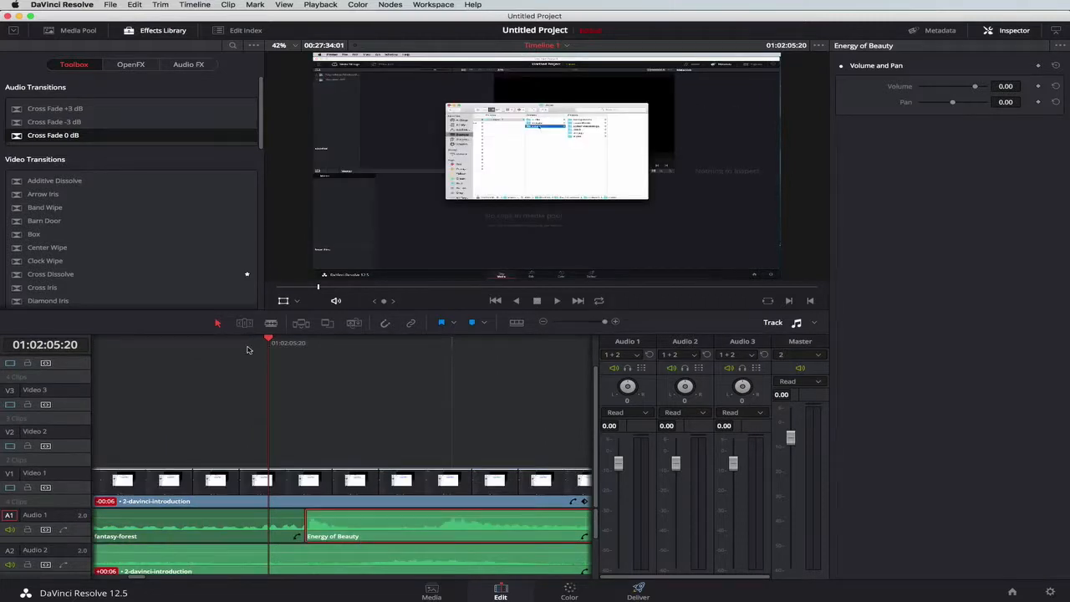
key(Left)
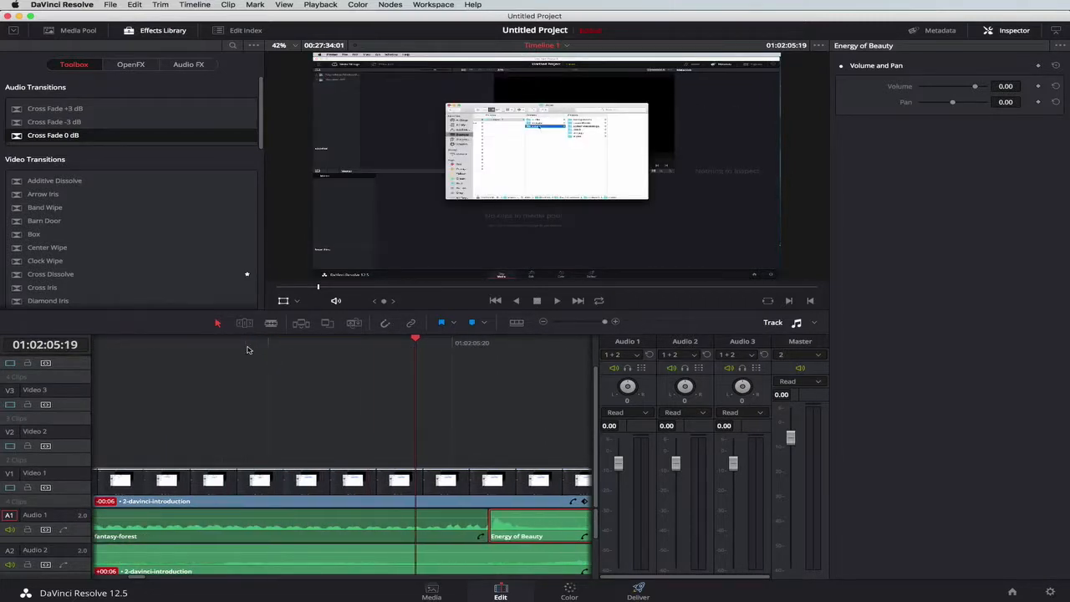
key(space)
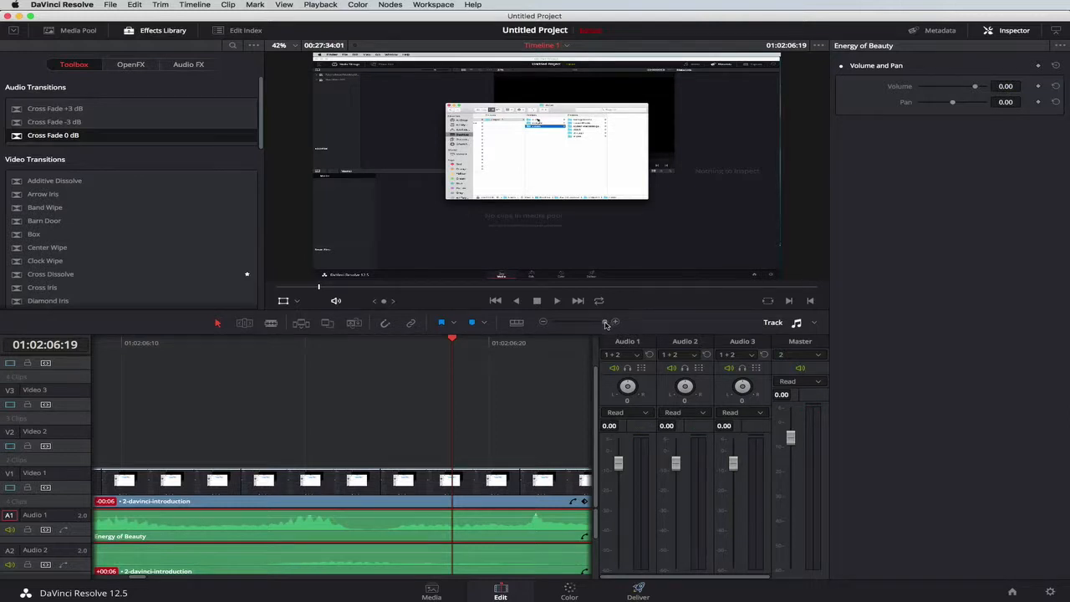
- Play the music change from fantasy-forest to Energy of Beauty up to 01:02:08:18
drag(606, 324, 576, 327)
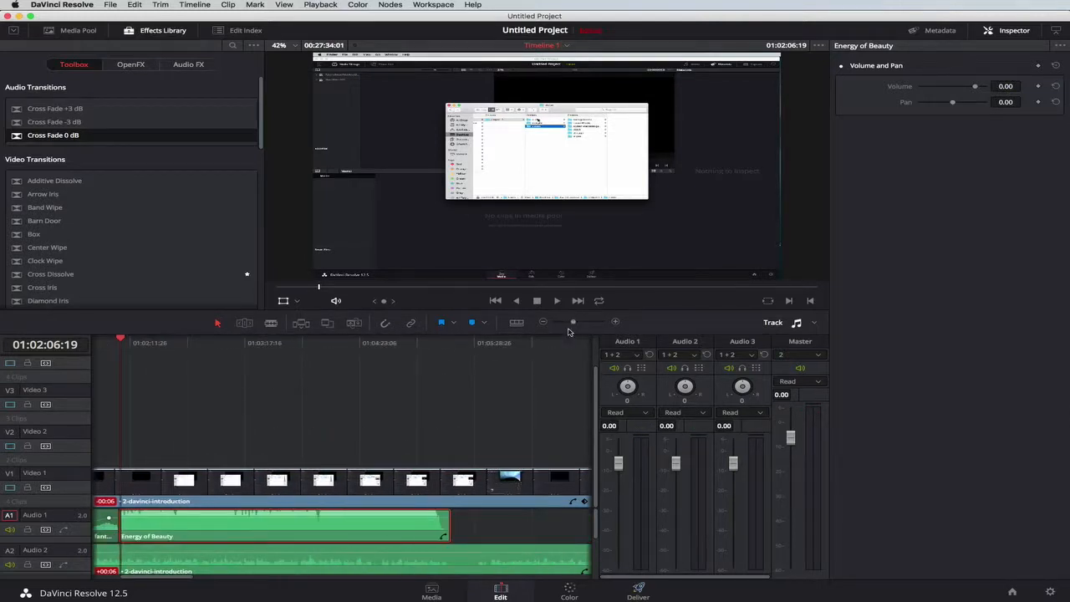
scroll(134, 432, left, 5)
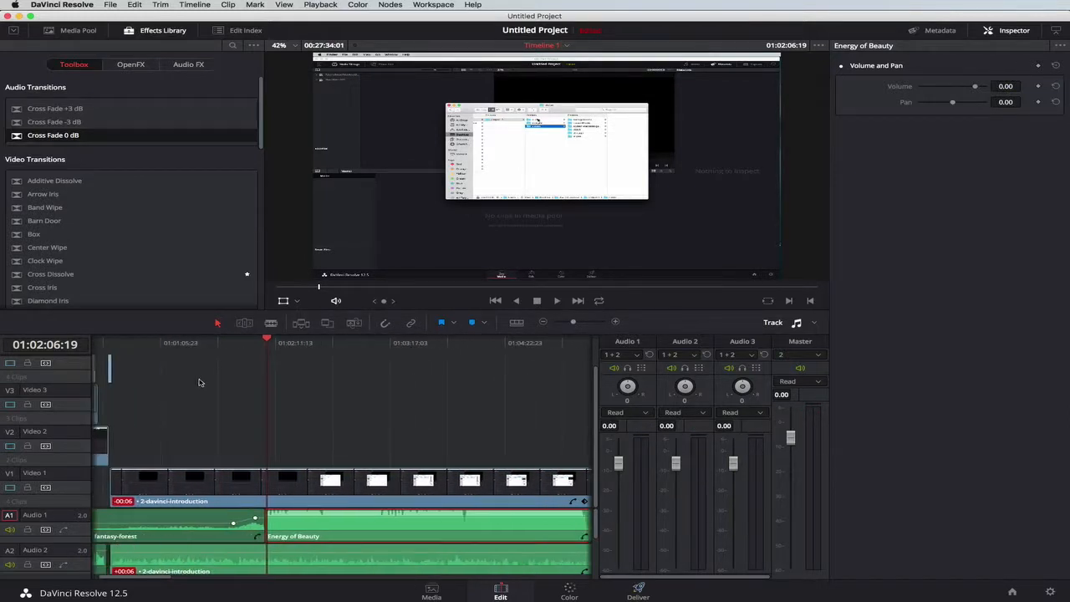
click(240, 347)
scroll(242, 349, left, 2)
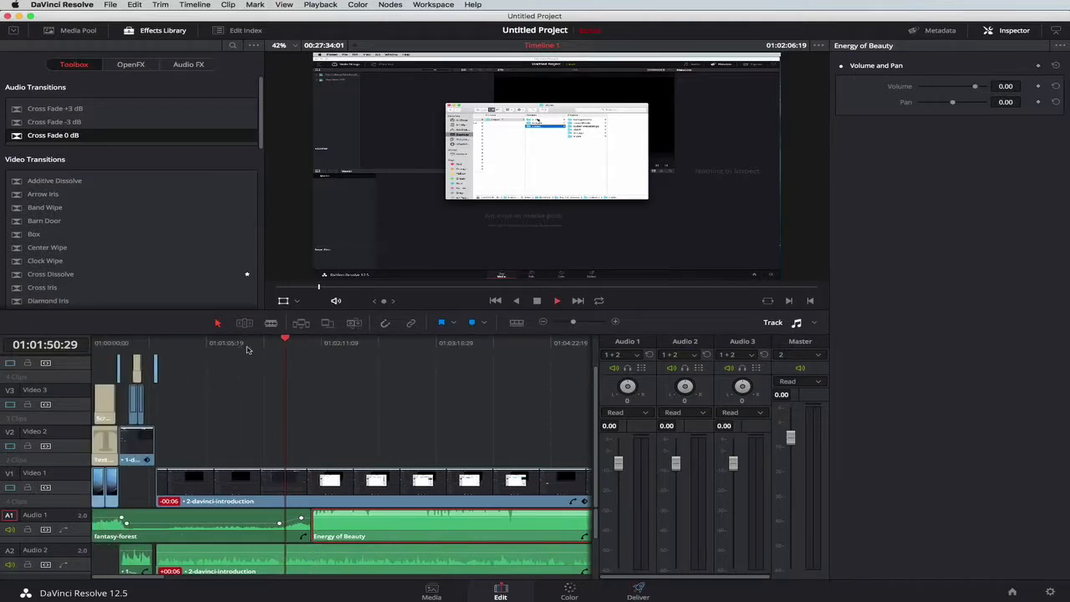
key(space)
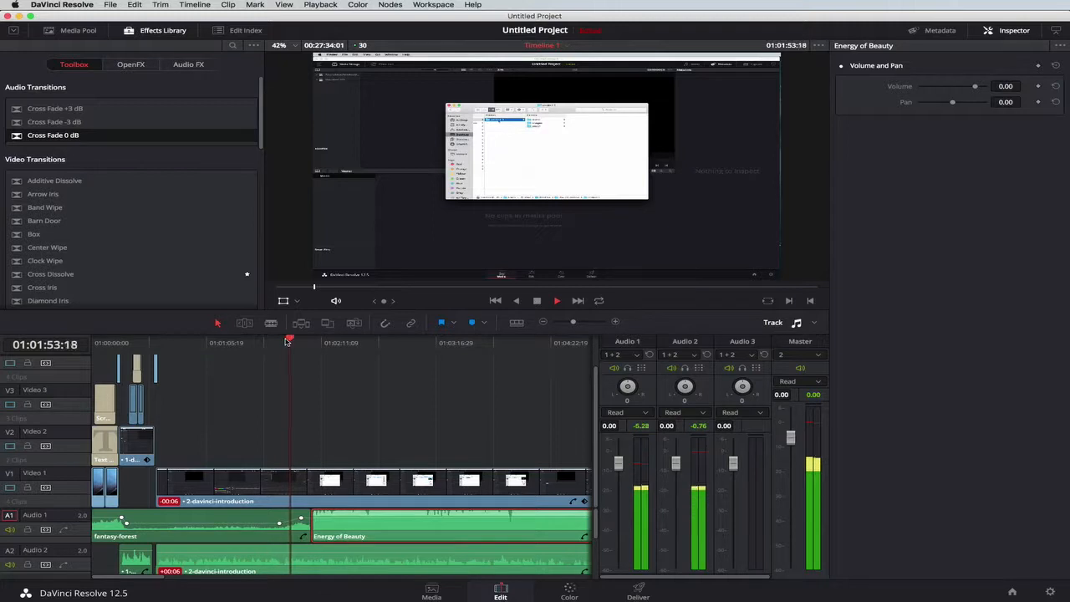
drag(291, 342, 307, 342)
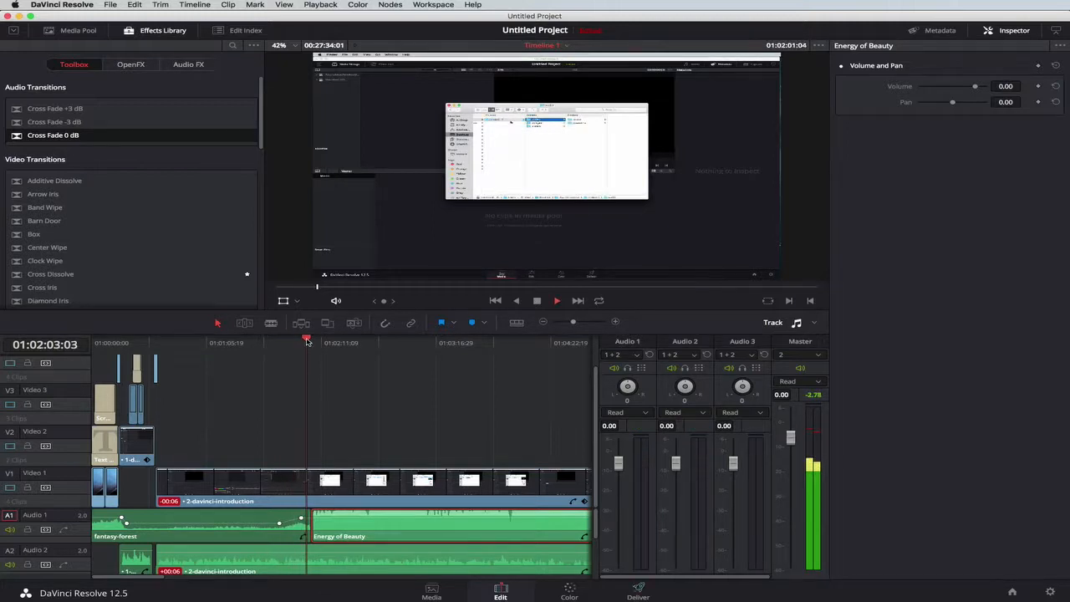
click(307, 342)
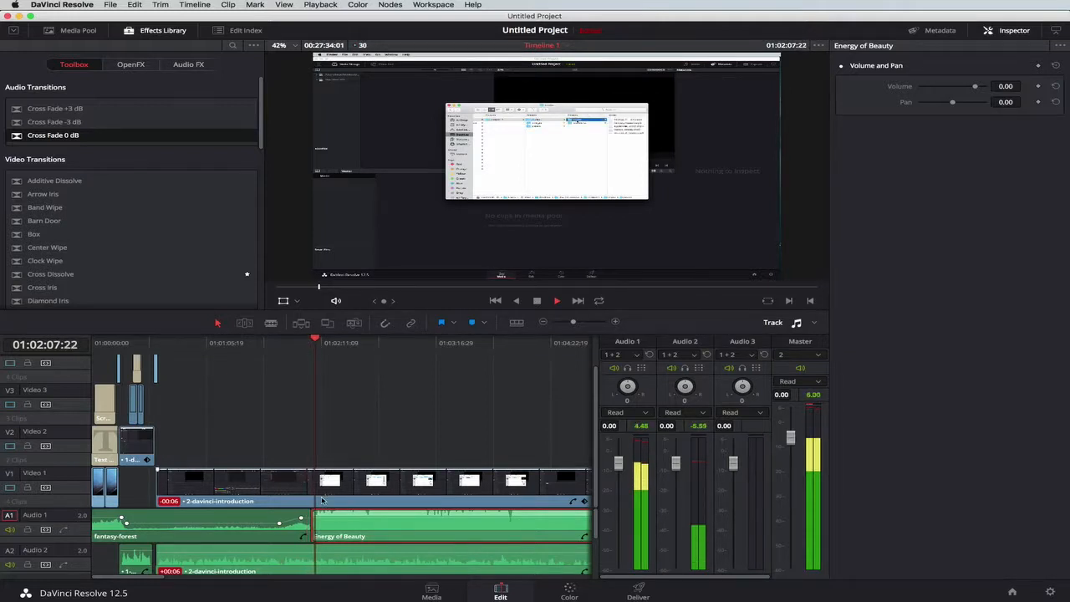
key(space)
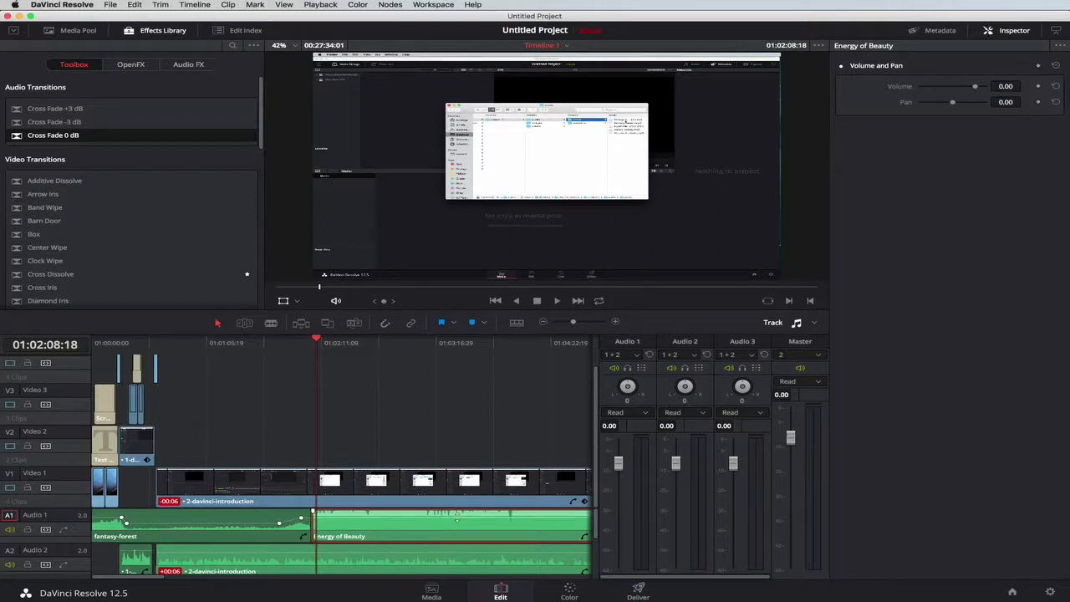
- Lower the Energy of Beauty clip's volume to -13.95 dB, and replay the music change
drag(457, 513, 456, 522)
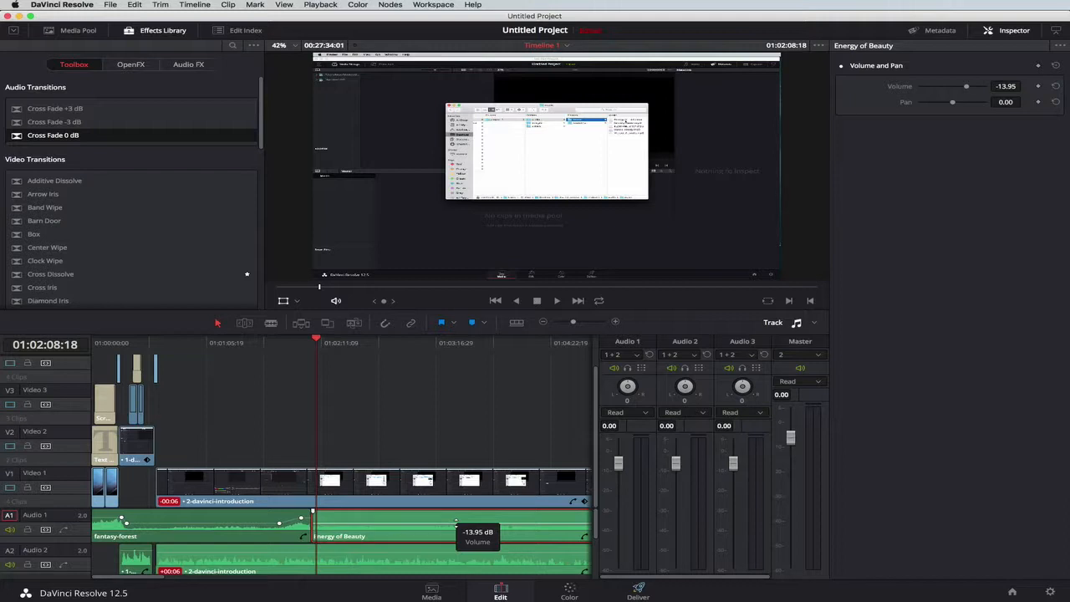
drag(317, 340, 308, 342)
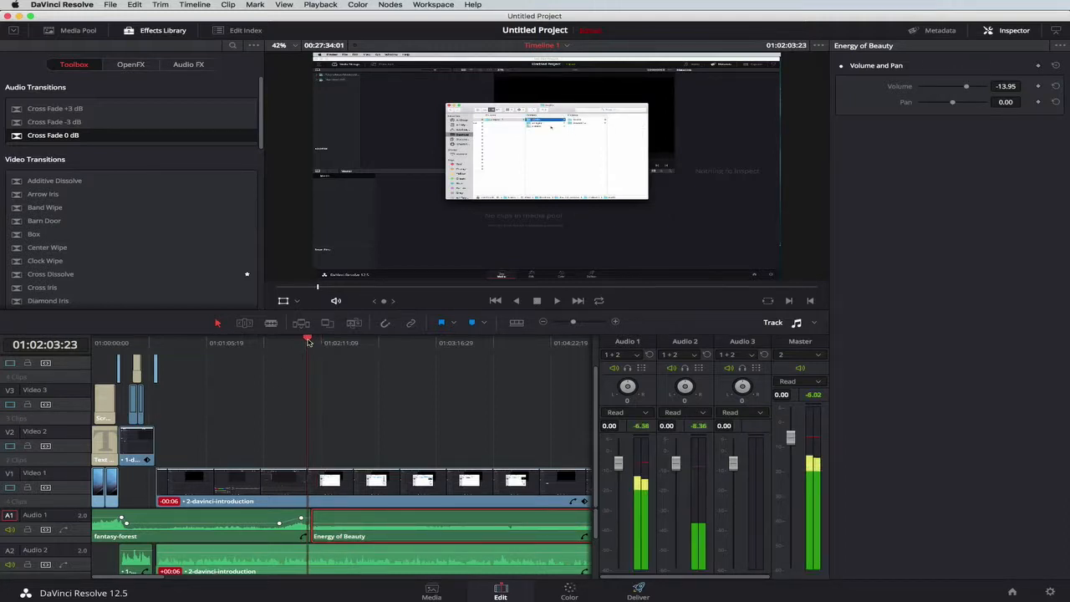
key(space)
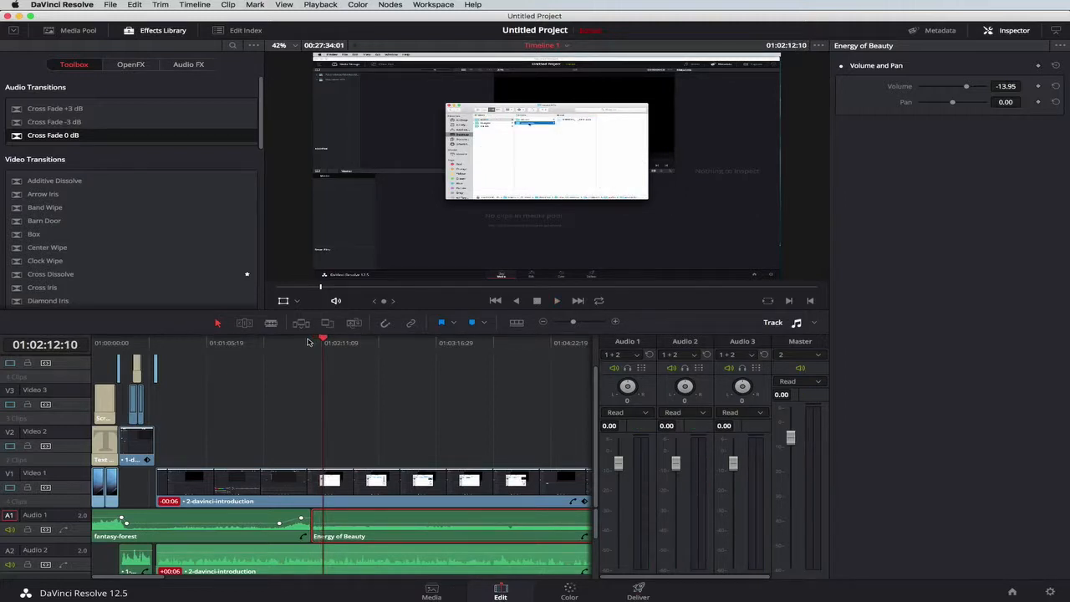
- Paste copies of the lowered Energy of Beauty clip back to back on Audio 1, starting from the first one's end at 01:05:12:16
drag(574, 323, 565, 327)
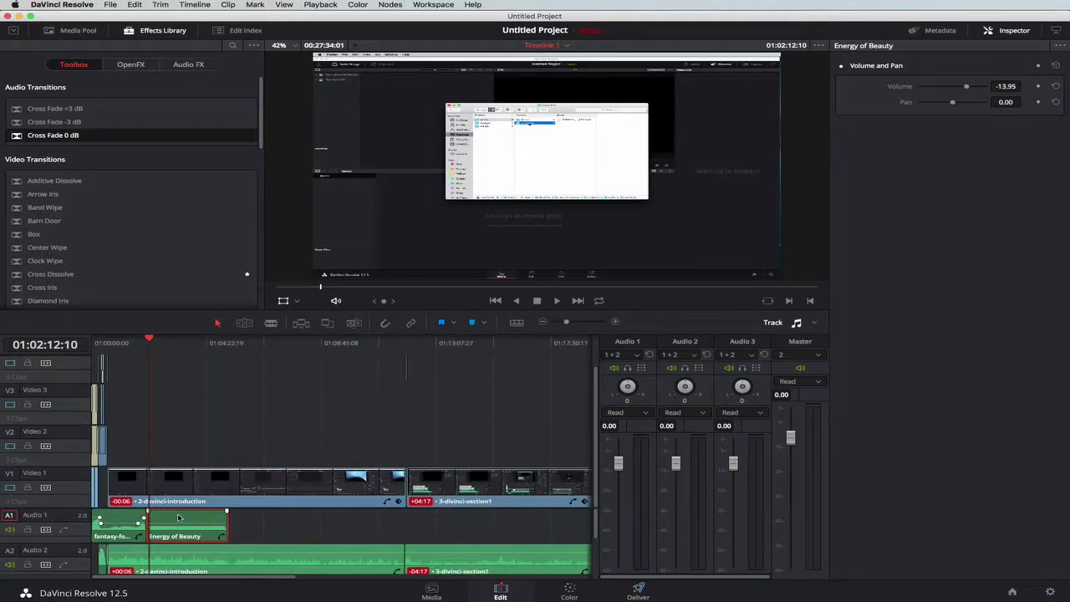
click(235, 346)
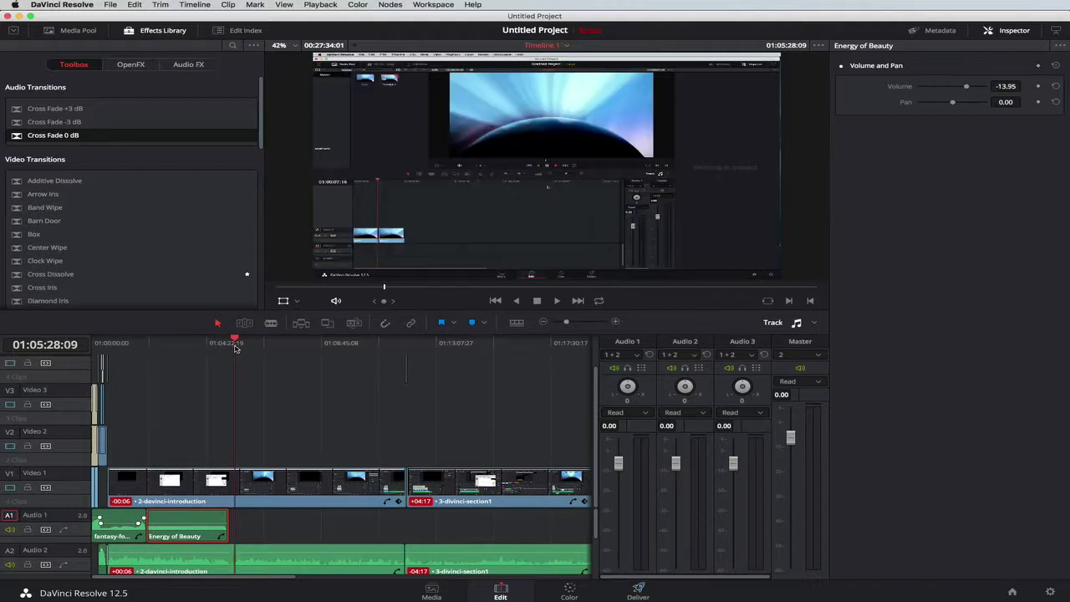
drag(235, 342, 229, 343)
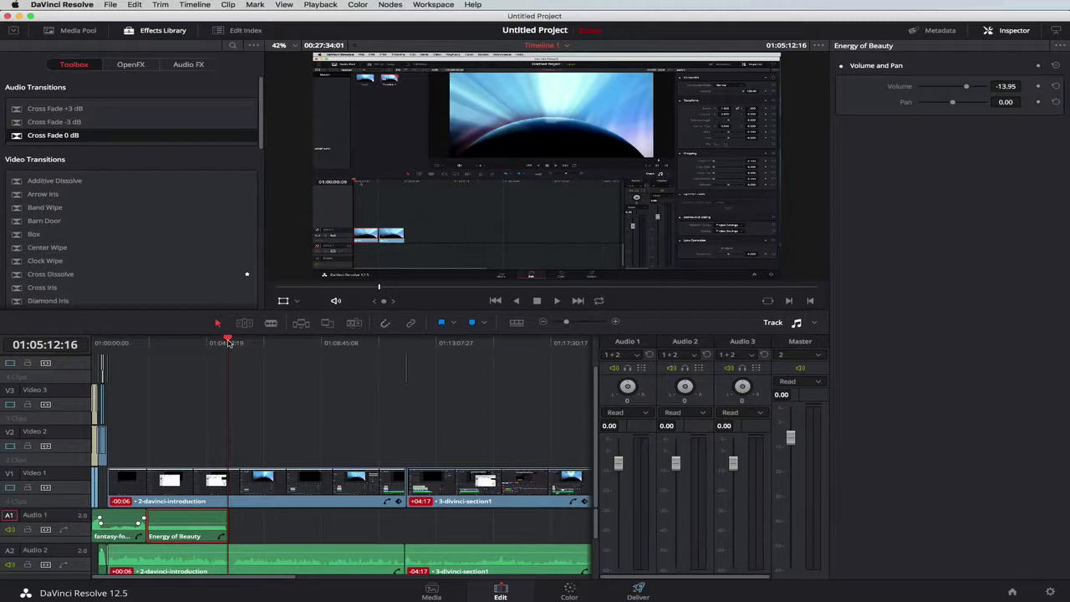
key(super+v)
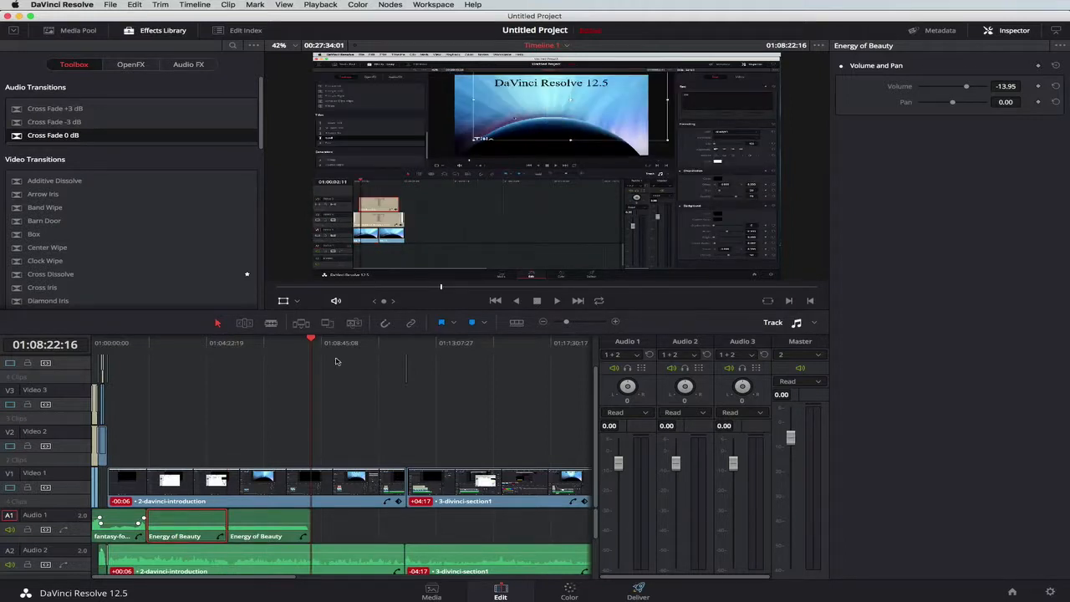
key(super+v)
key(super+v)
key(super+v)
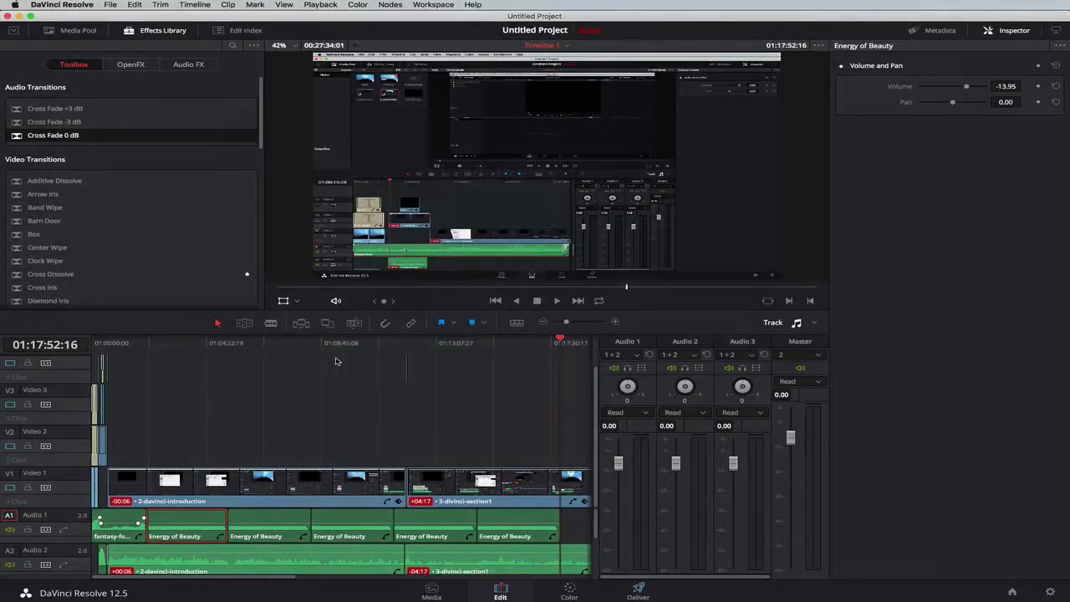
key(super+v)
key(super+v)
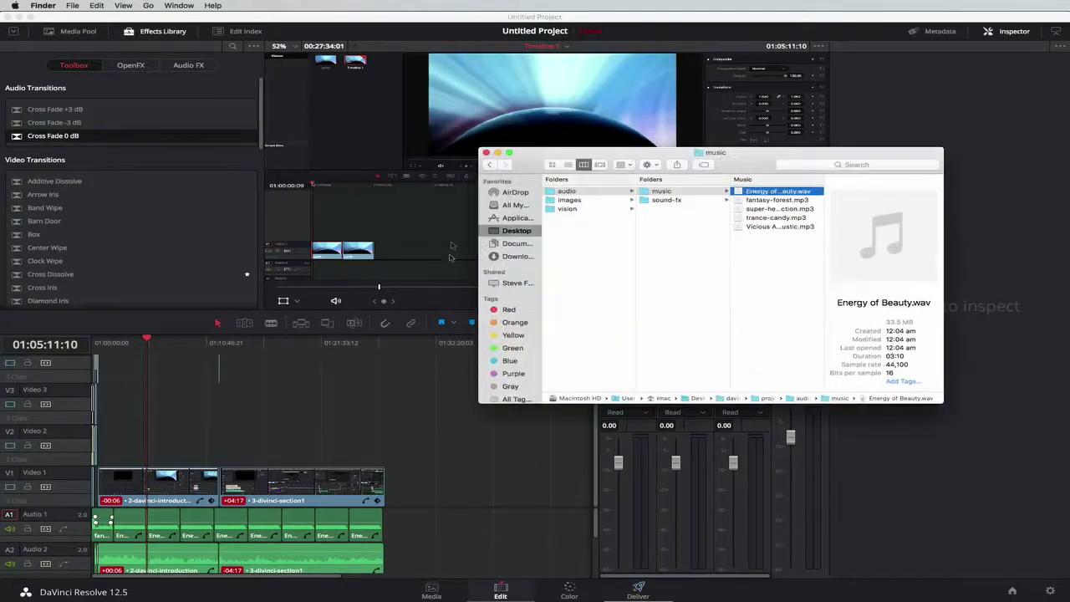
- Add 4-davinci-section2 from the vision/screen-recordings folder to the timeline straight after 3-divinci-section1
click(566, 208)
click(670, 209)
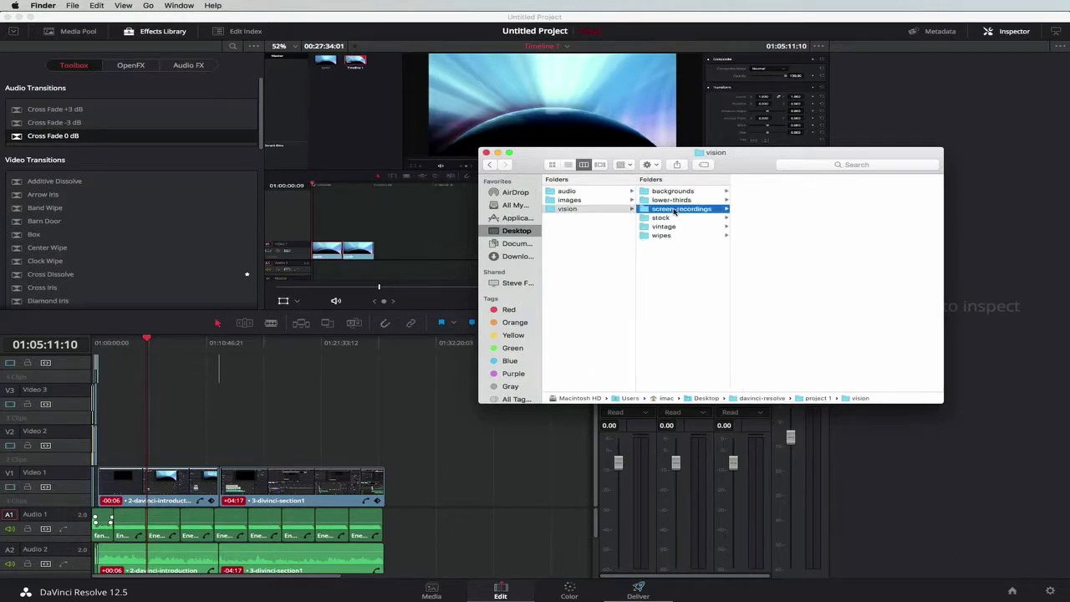
click(760, 218)
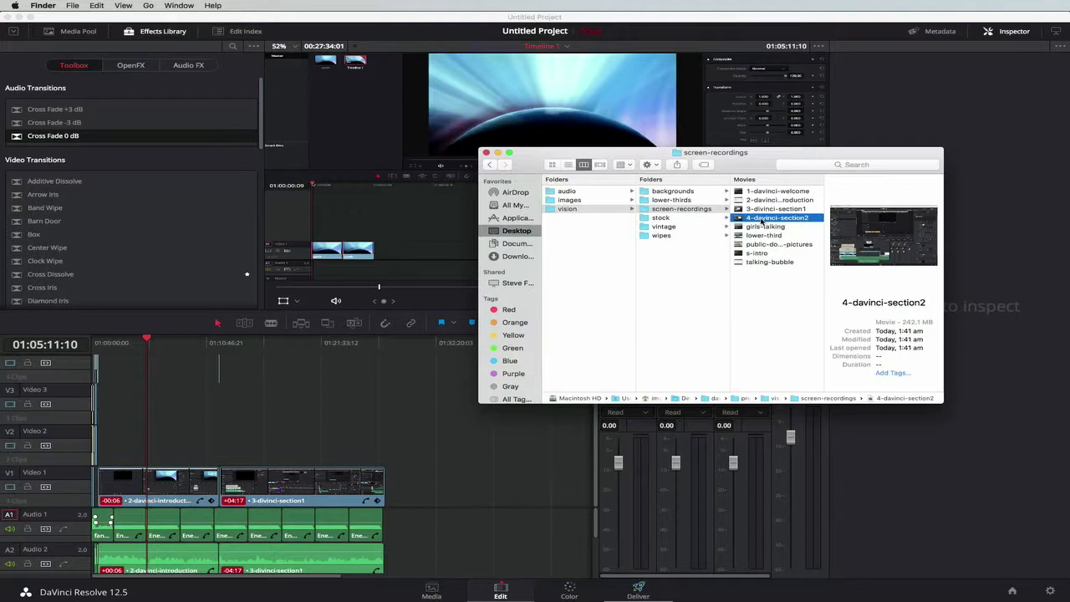
drag(761, 220, 389, 512)
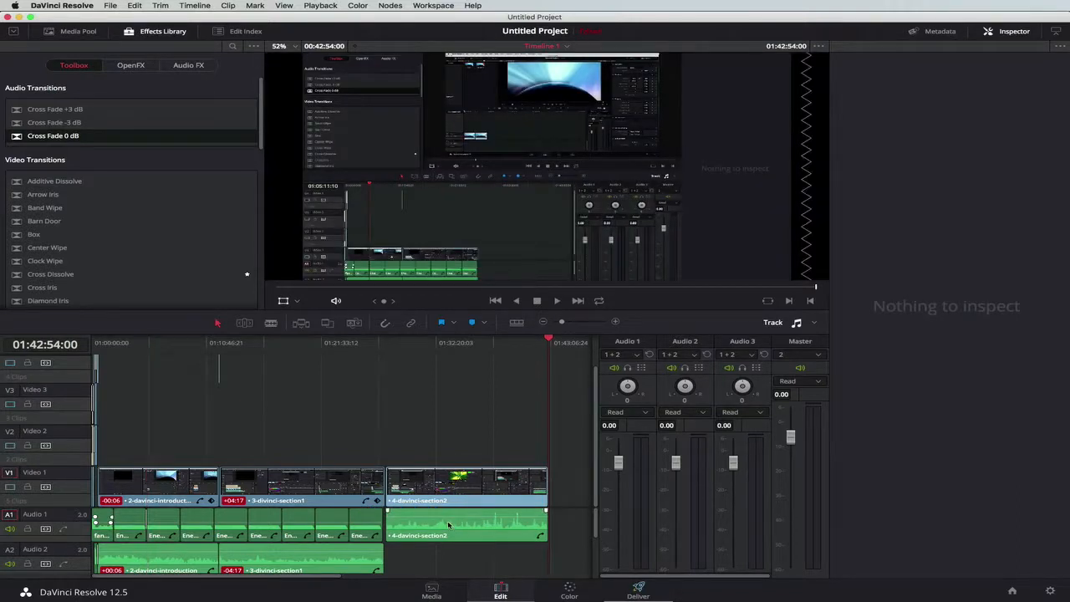
- Move the audio of 4-davinci-section2 down to Audio 2 and shift the whole clip about three minutes later
mouse_move(464, 540)
mouse_down()
mouse_move(464, 558)
mouse_move(473, 558)
mouse_up()
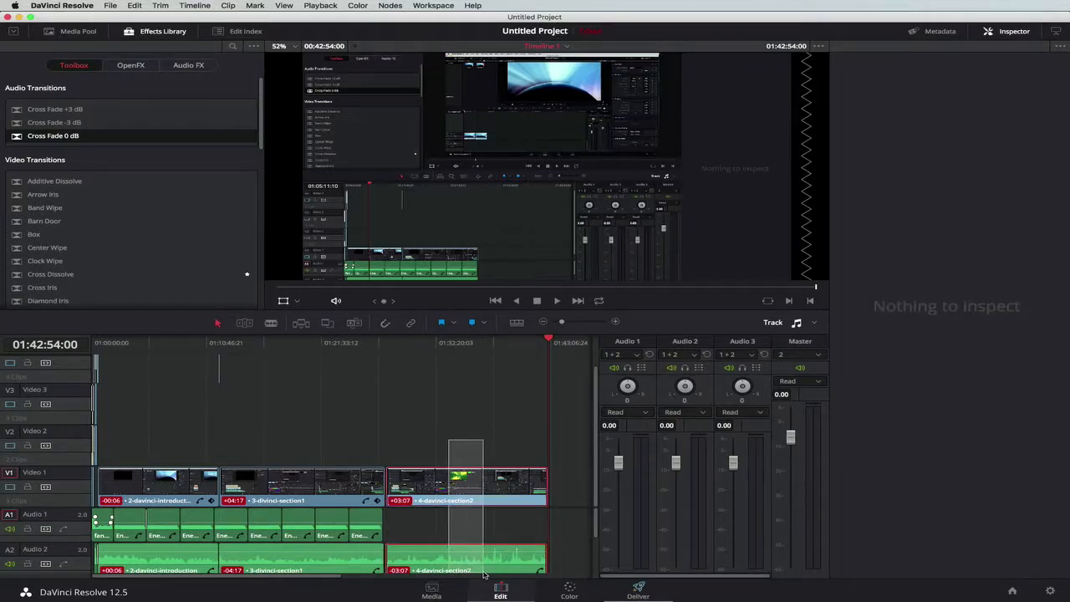
click(440, 557)
drag(429, 558, 462, 561)
- Place the high-school-students-cafeteria clip from Finder's vision/vintage folder on Video 2, just past the end of 3-divinci-section1
key(super+Tab)
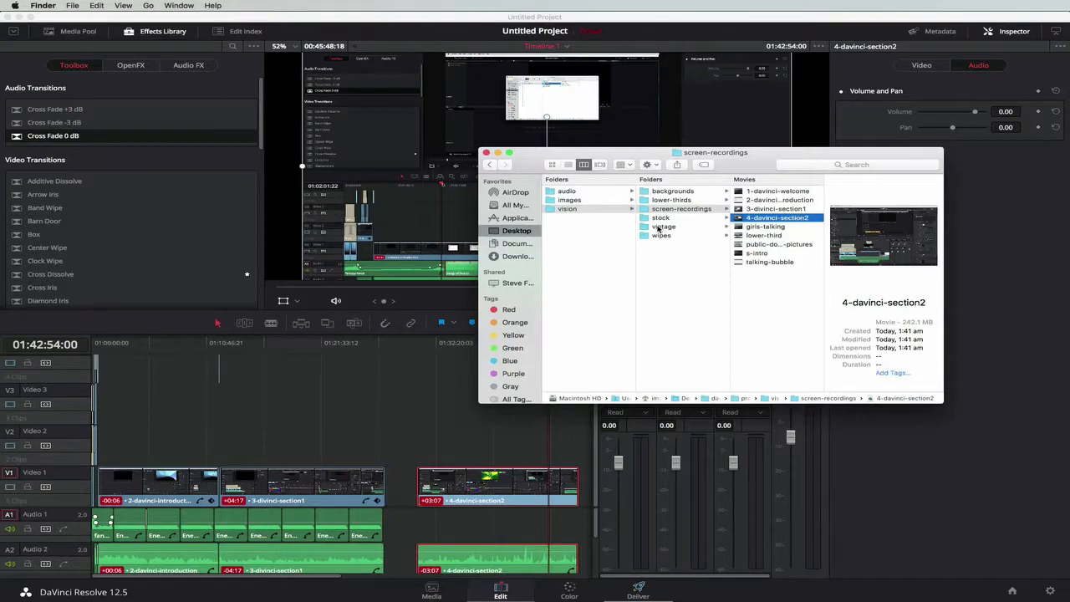
click(663, 227)
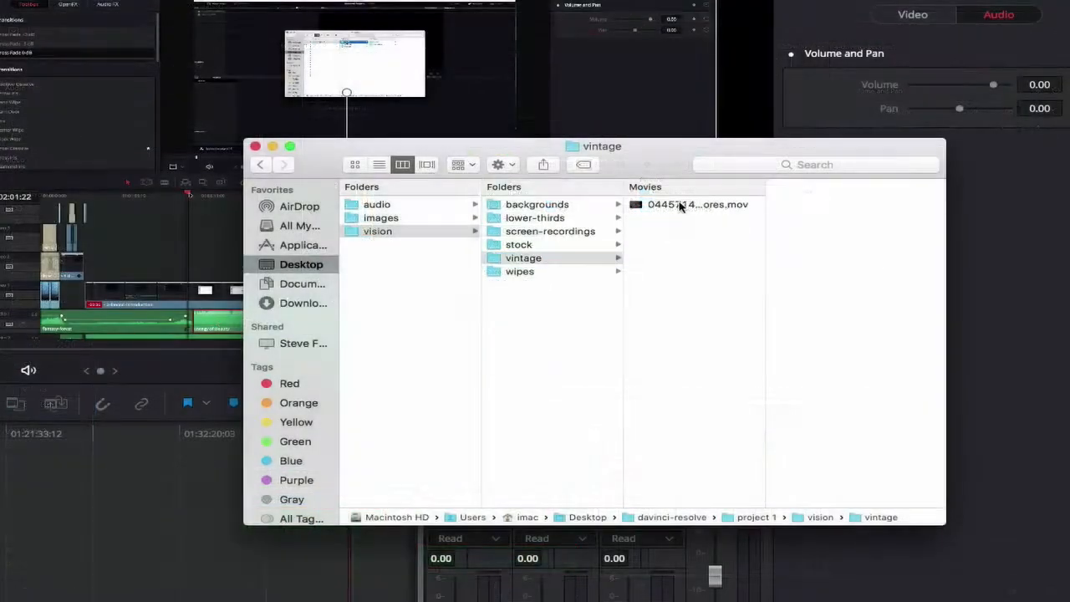
click(681, 207)
drag(680, 206, 102, 573)
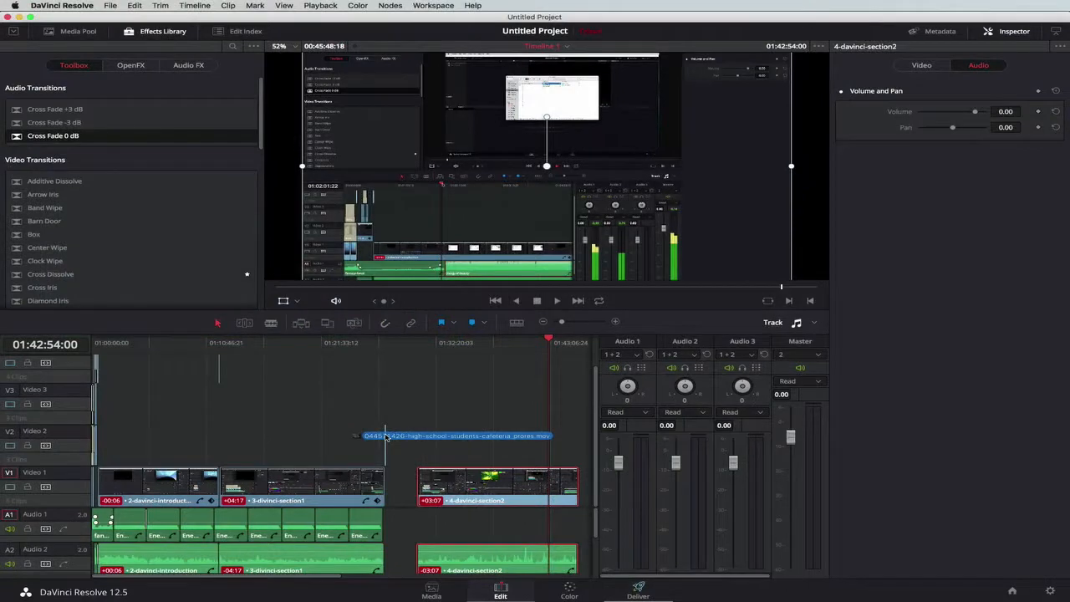
drag(386, 436, 386, 437)
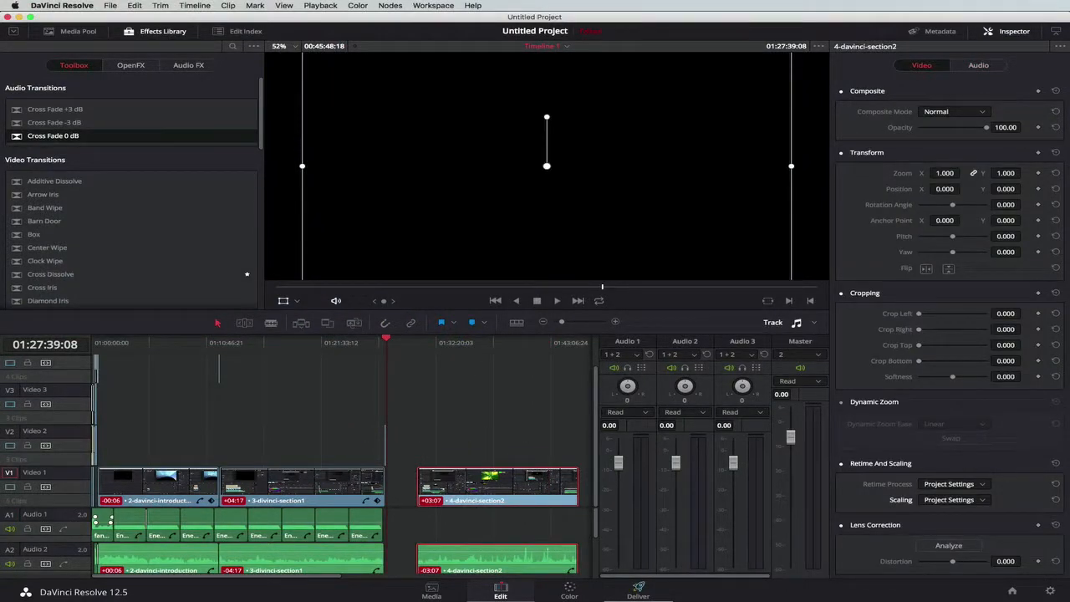
- Import bubble-296488.png and bubble-309546.png from the images/bubbles folder into the media pool's Master bin
click(338, 595)
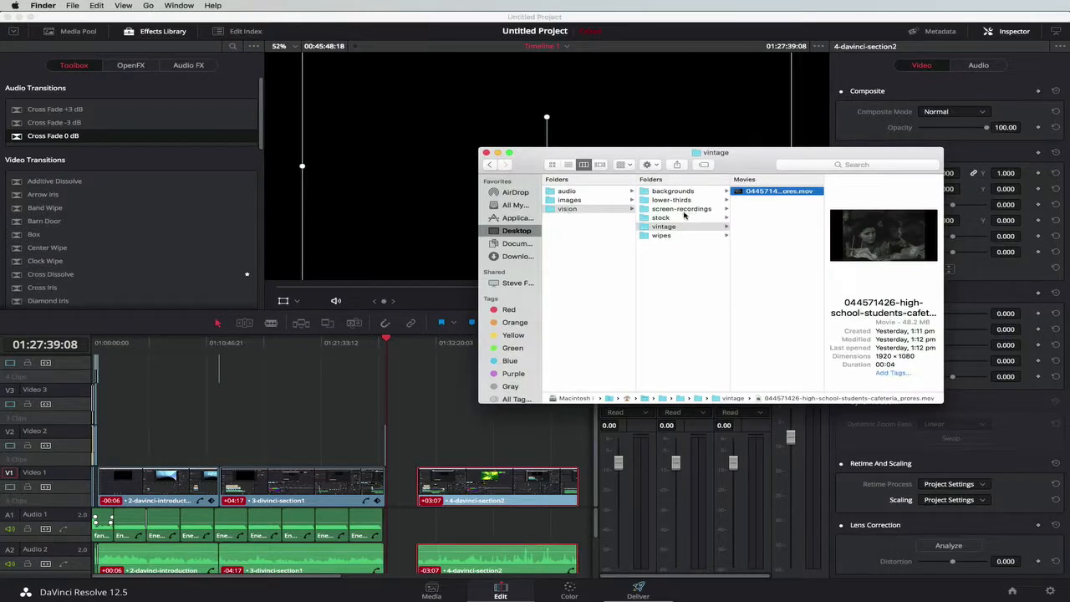
click(583, 202)
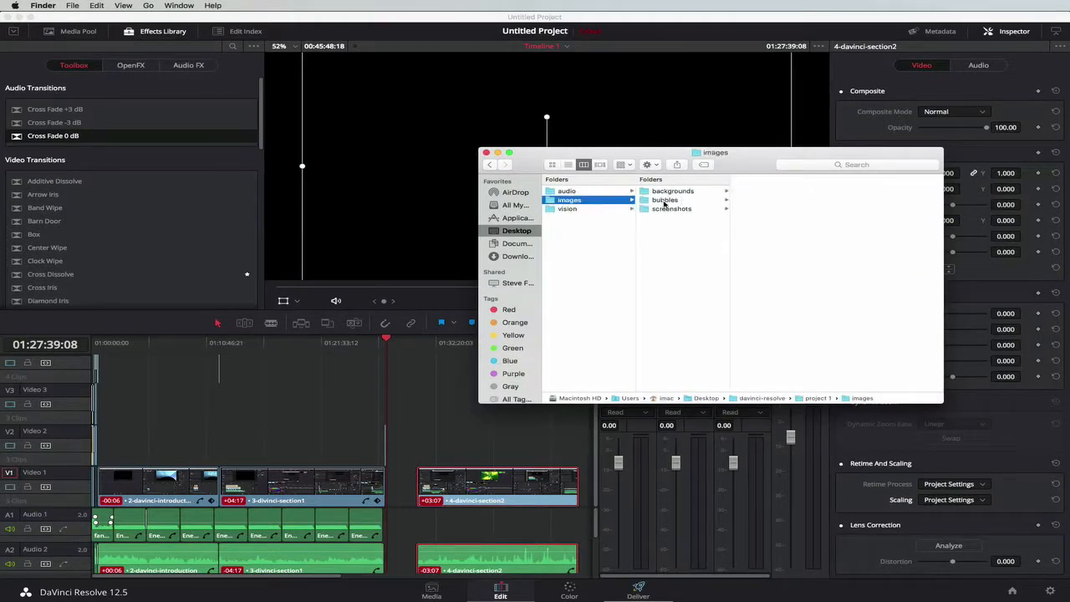
click(676, 201)
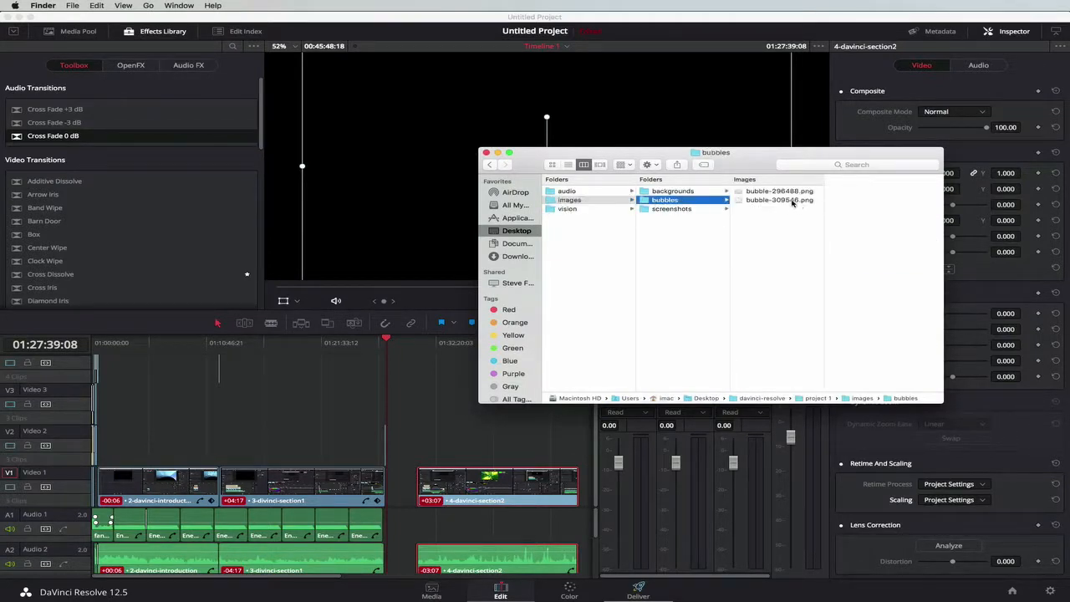
click(764, 193)
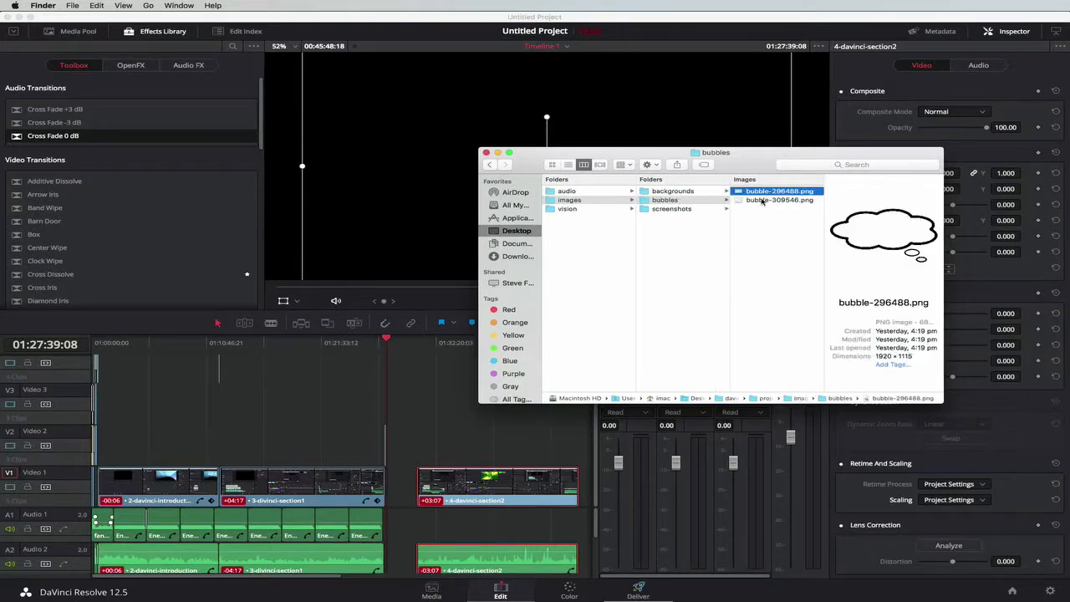
shift+click(761, 201)
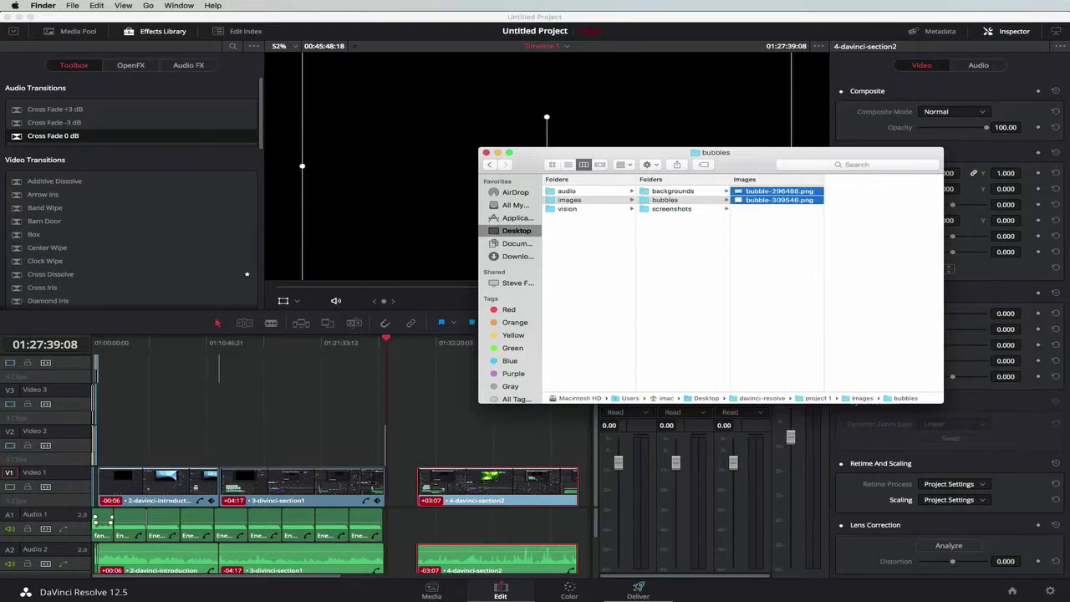
click(428, 592)
click(432, 590)
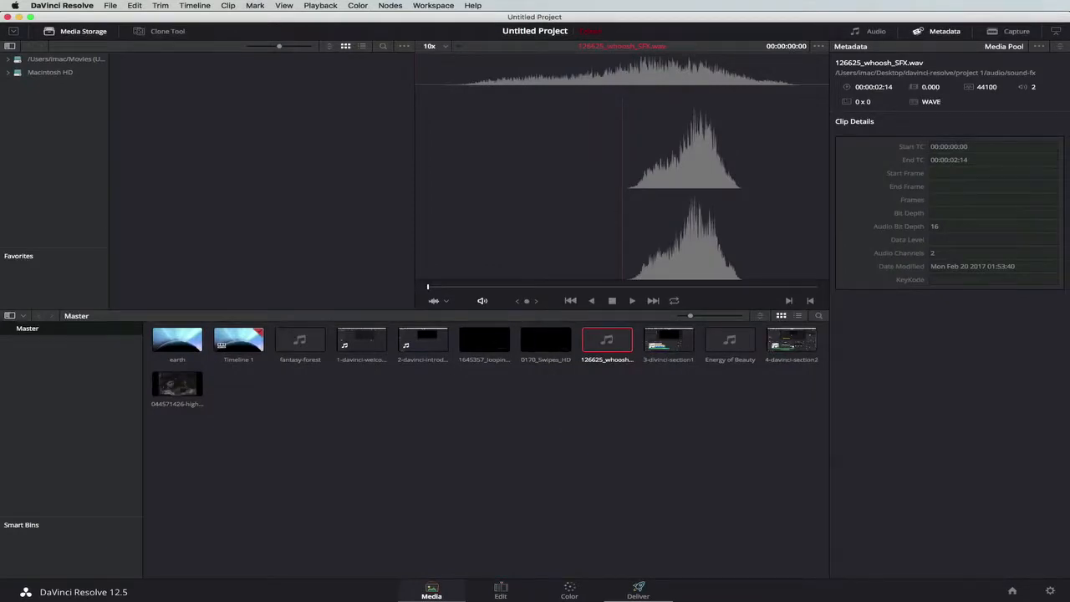
key(super+Tab)
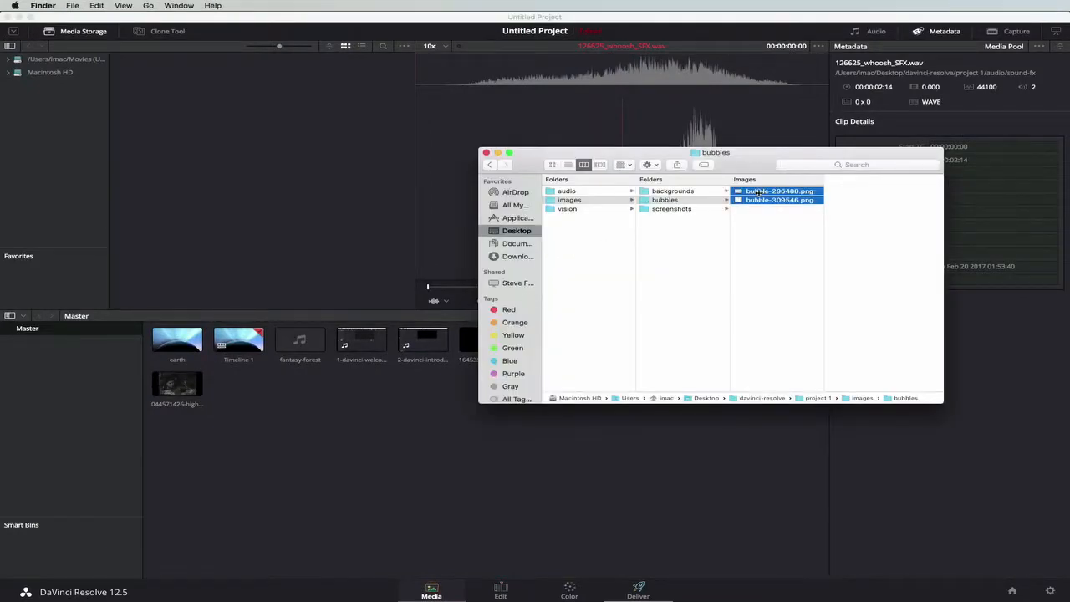
drag(758, 193, 257, 461)
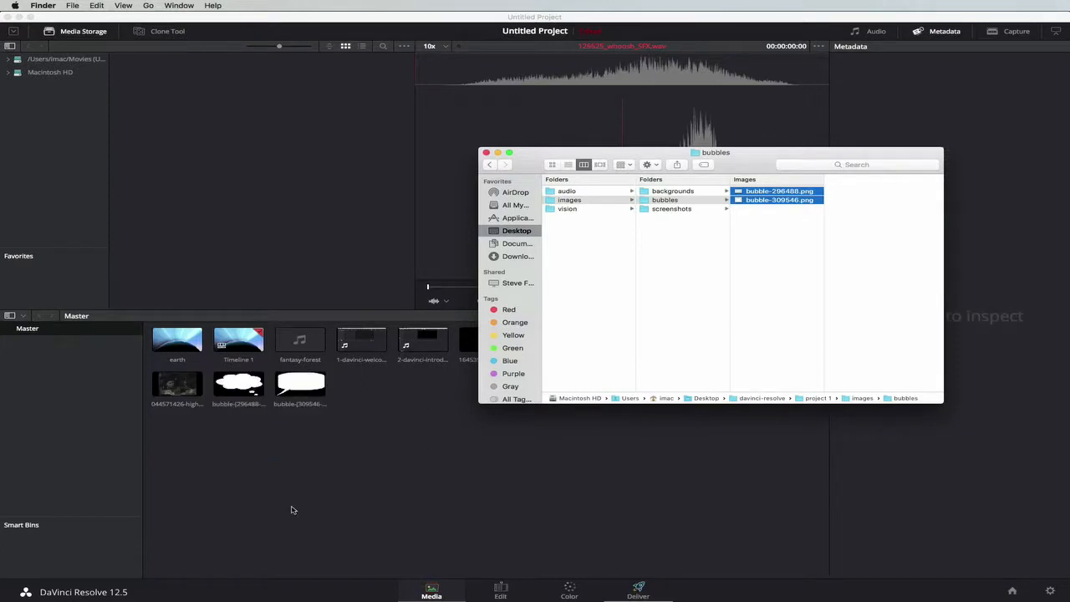
- Back on the Edit page, select the high-school-students-cafeteria clip on Video 2 and play through it
click(500, 589)
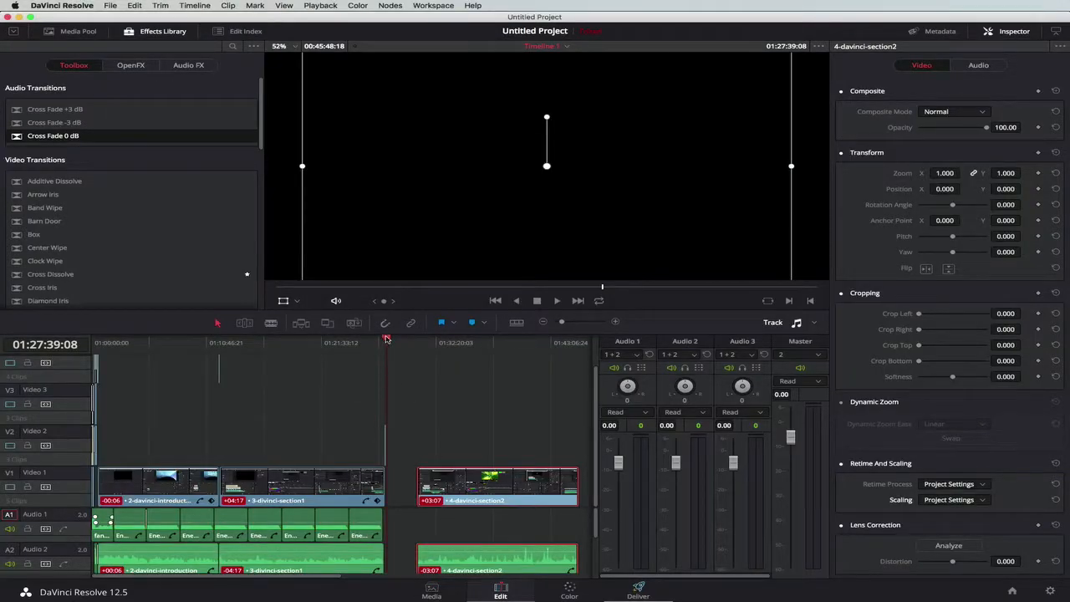
drag(386, 337, 383, 338)
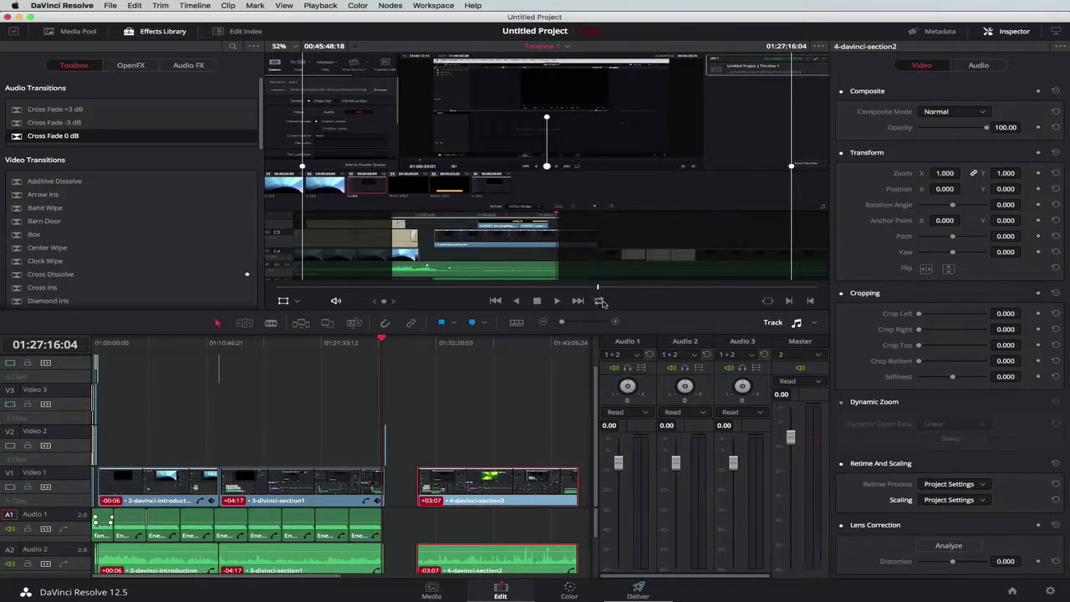
drag(562, 322, 579, 322)
drag(447, 445, 442, 448)
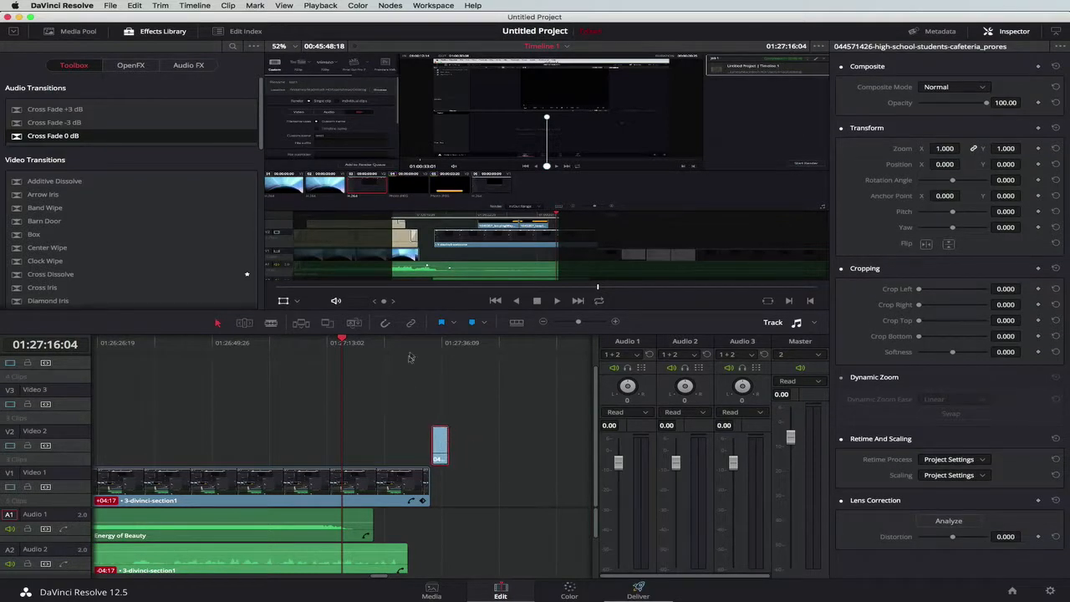
click(424, 343)
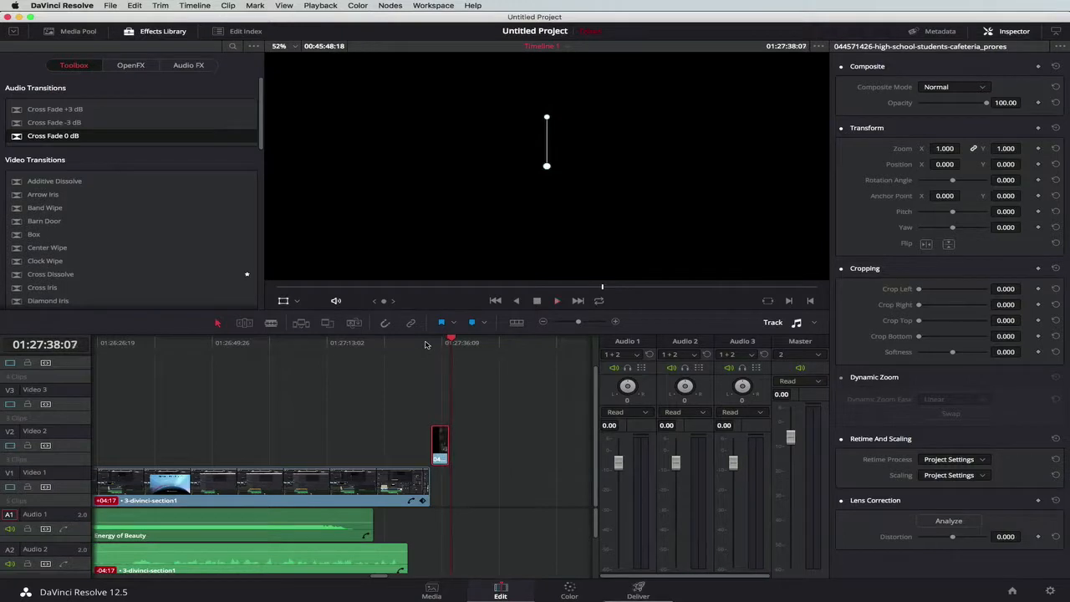
- Park the playhead at 01:27:35:16 and set the cafeteria clip's zoom to 1.360 with X and Y linked
drag(449, 342, 442, 342)
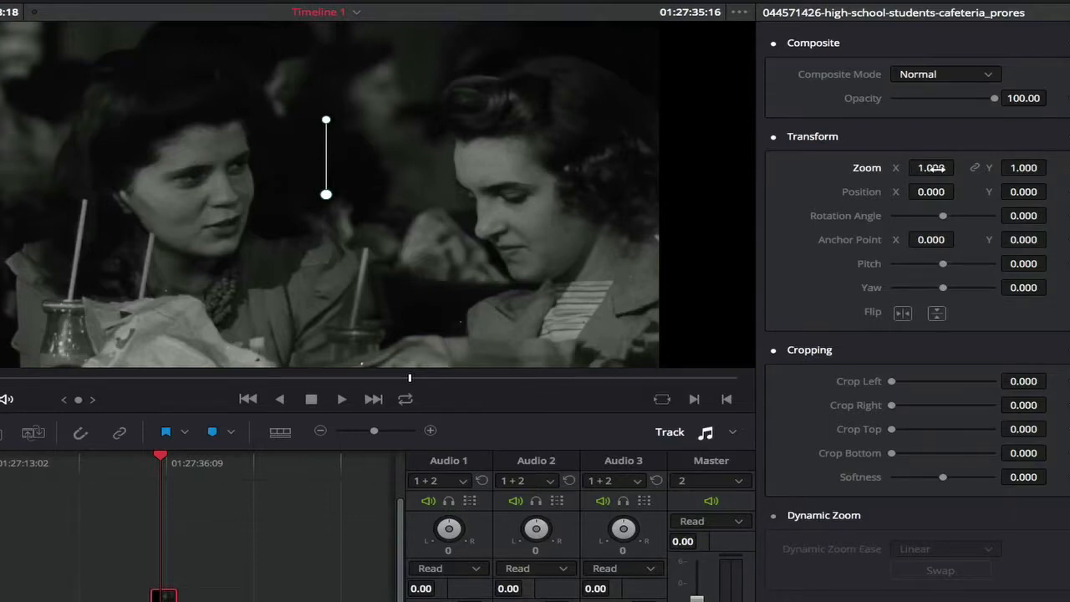
drag(935, 168, 1051, 168)
click(974, 167)
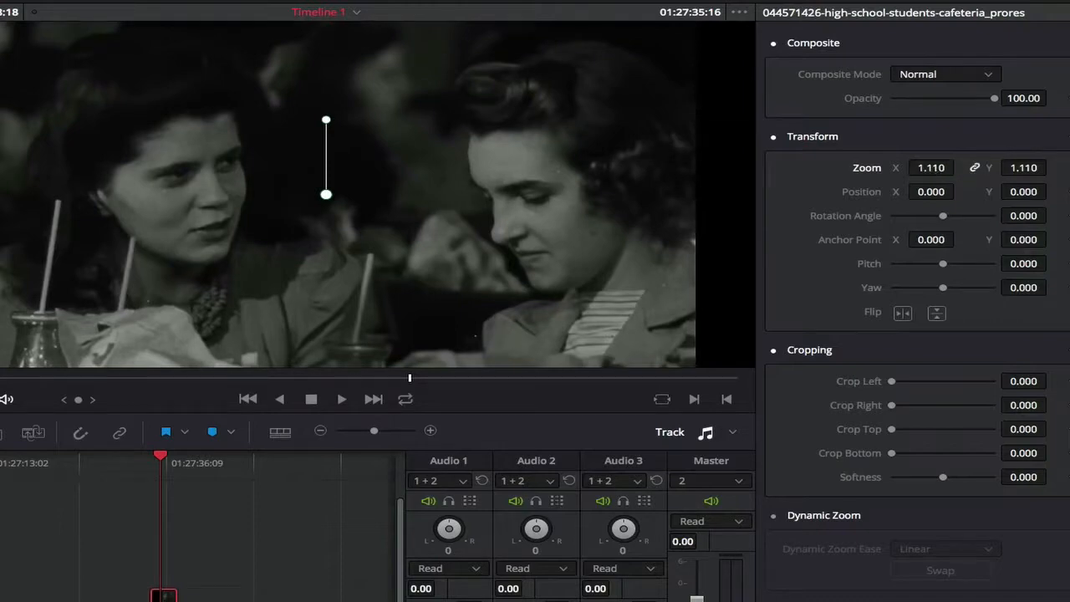
drag(931, 168, 959, 167)
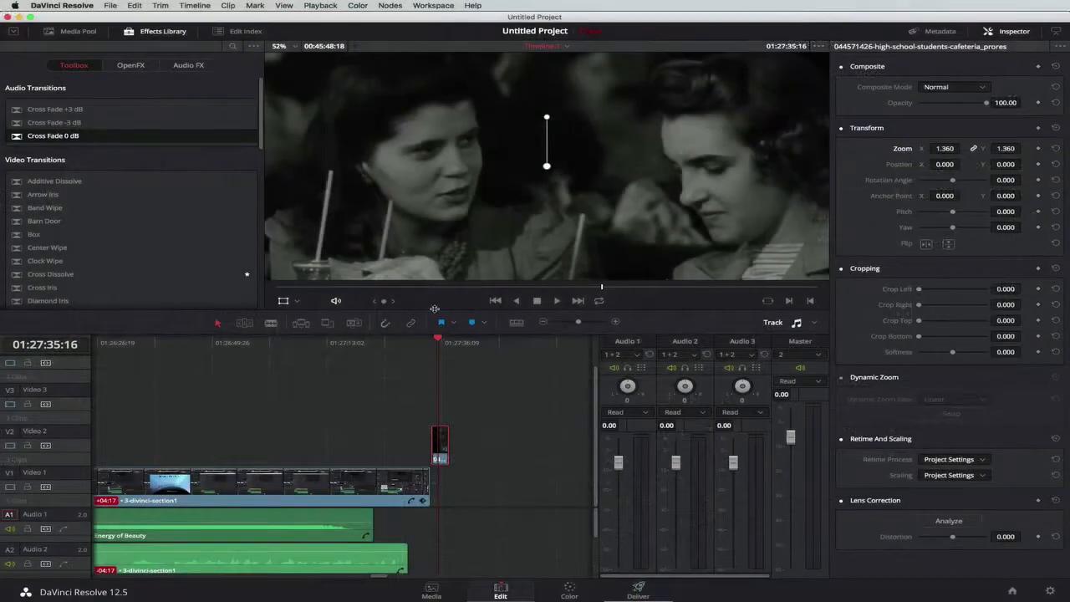
- Play the enlarged cafeteria clip from just before its start, and replay it from 01:27:35:16
drag(437, 341, 428, 343)
key(space)
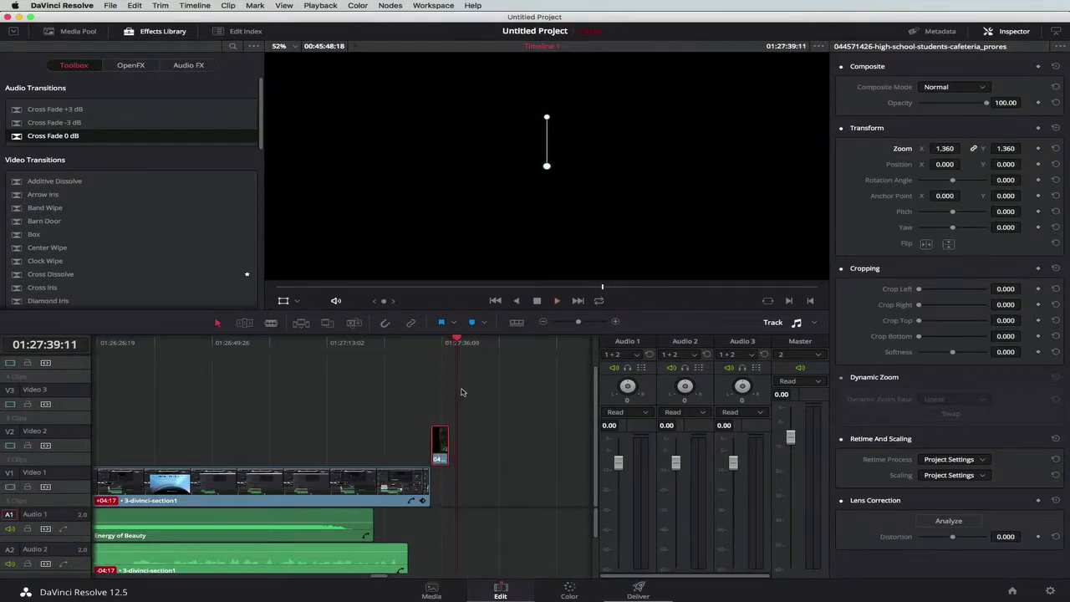
drag(457, 342, 437, 345)
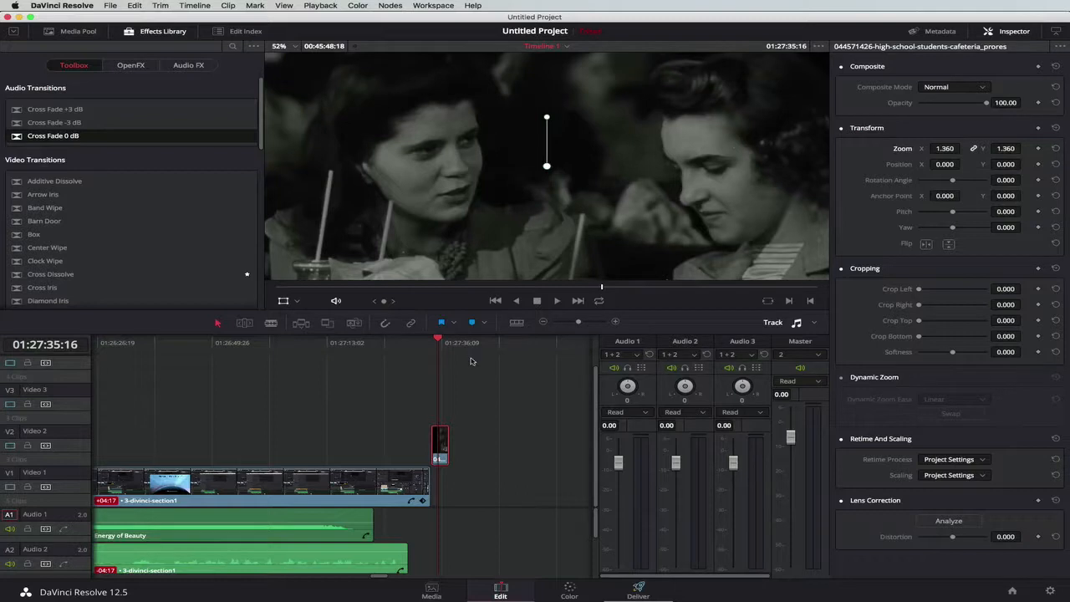
key(space)
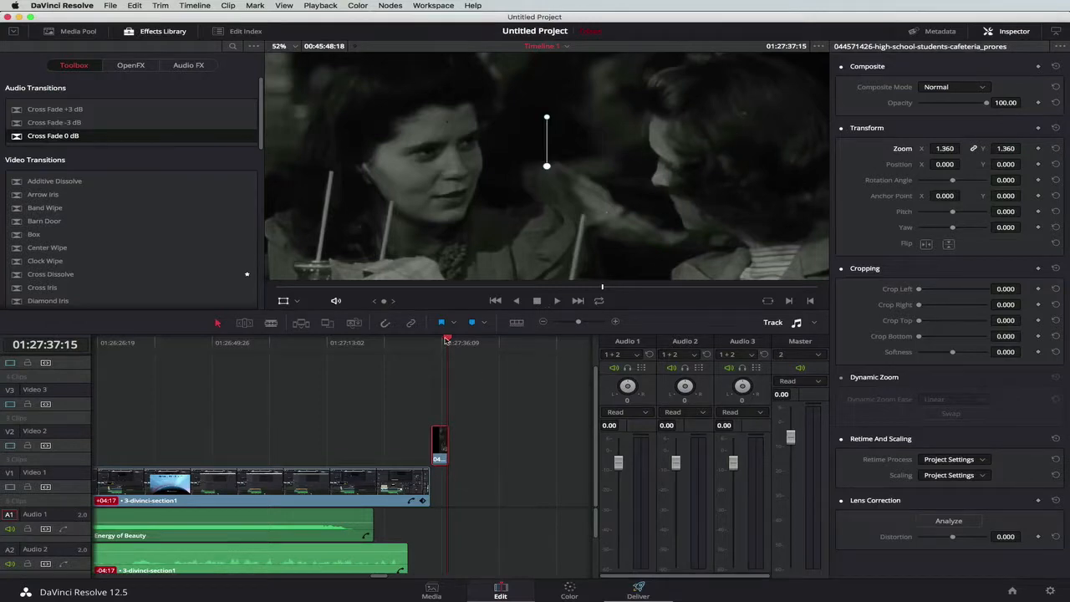
- Show the cafeteria clip's retime controls and add a speed point at 01:27:36:24
mouse_move(447, 339)
mouse_down()
mouse_move(431, 341)
mouse_move(444, 339)
mouse_up()
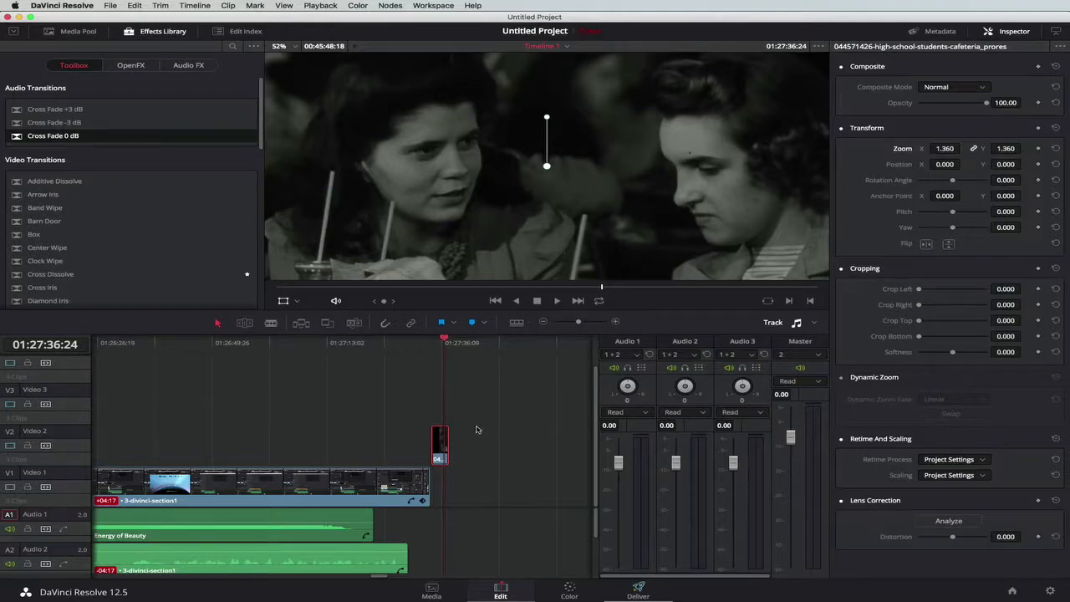
drag(581, 324, 590, 325)
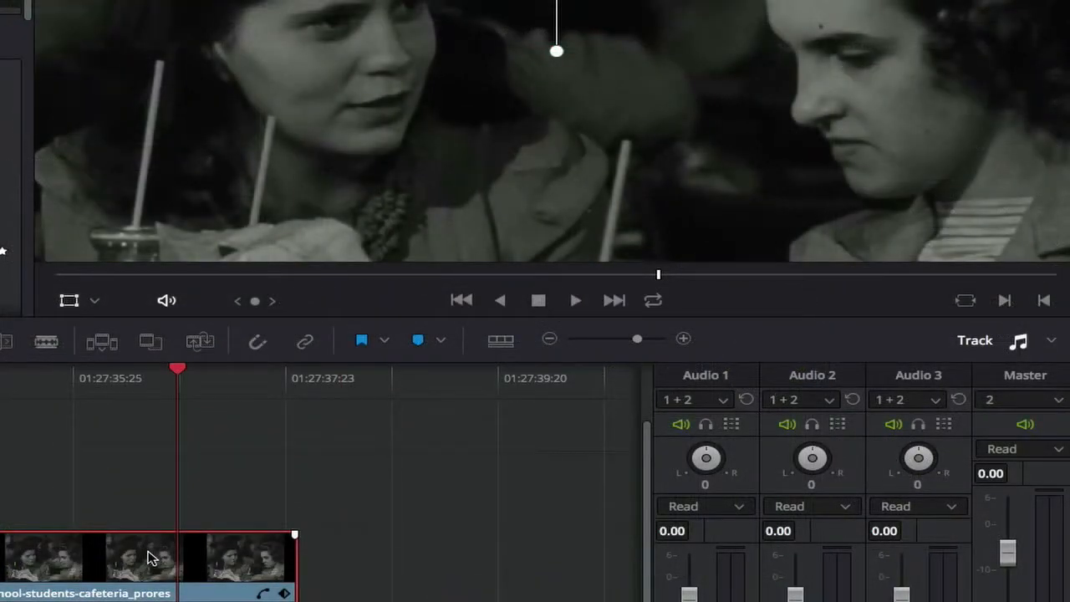
right_click(150, 559)
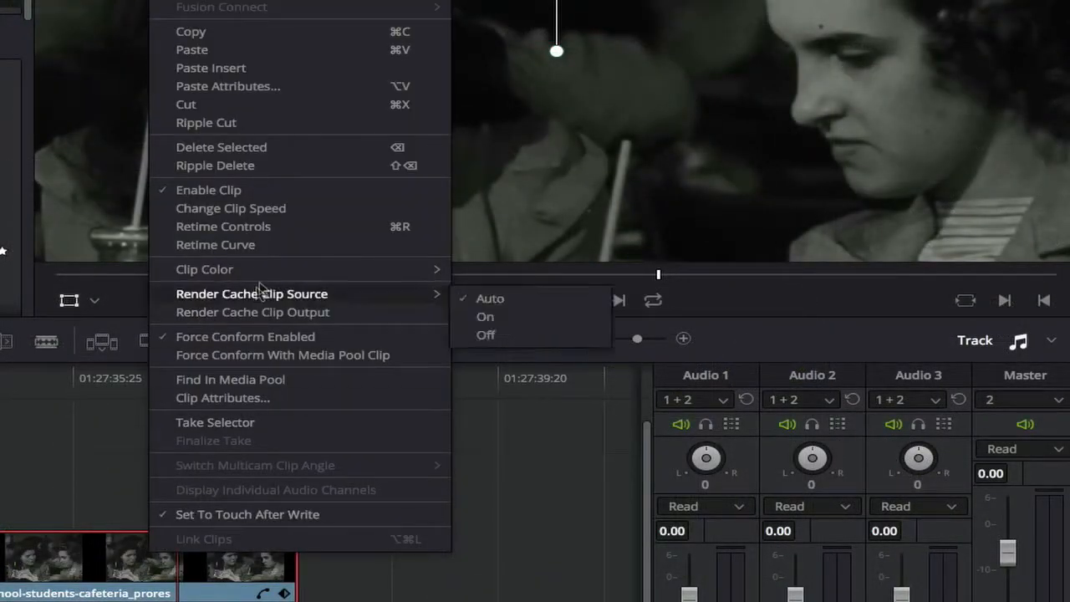
click(261, 232)
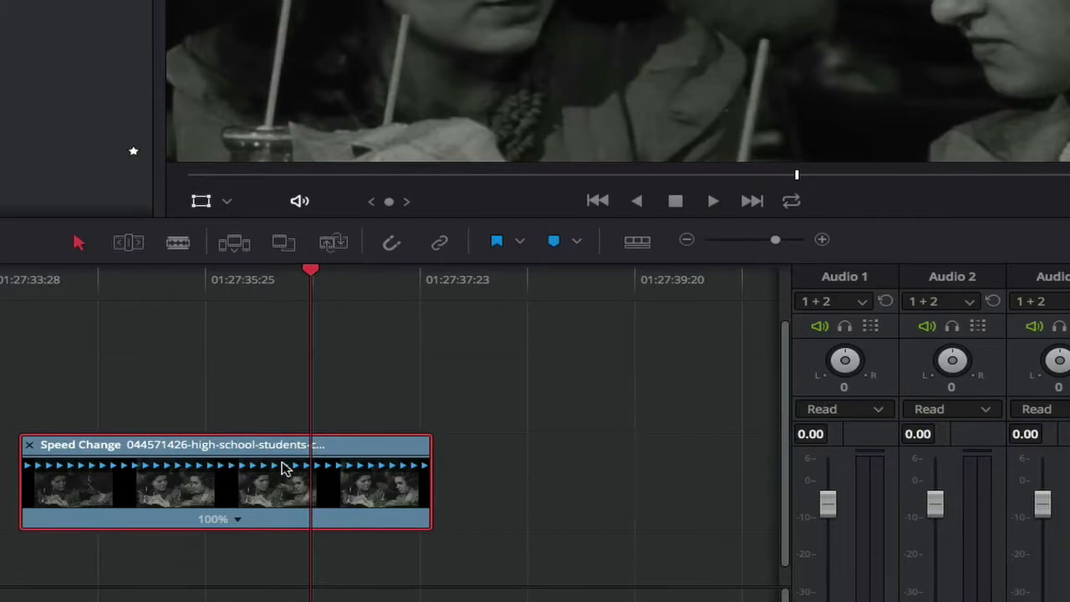
right_click(323, 525)
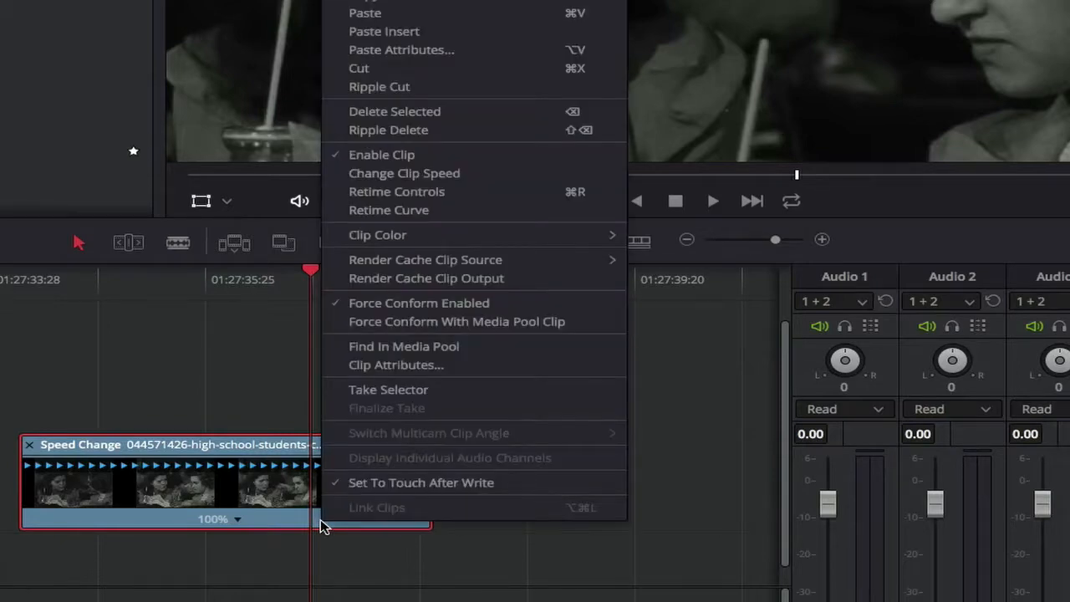
click(328, 526)
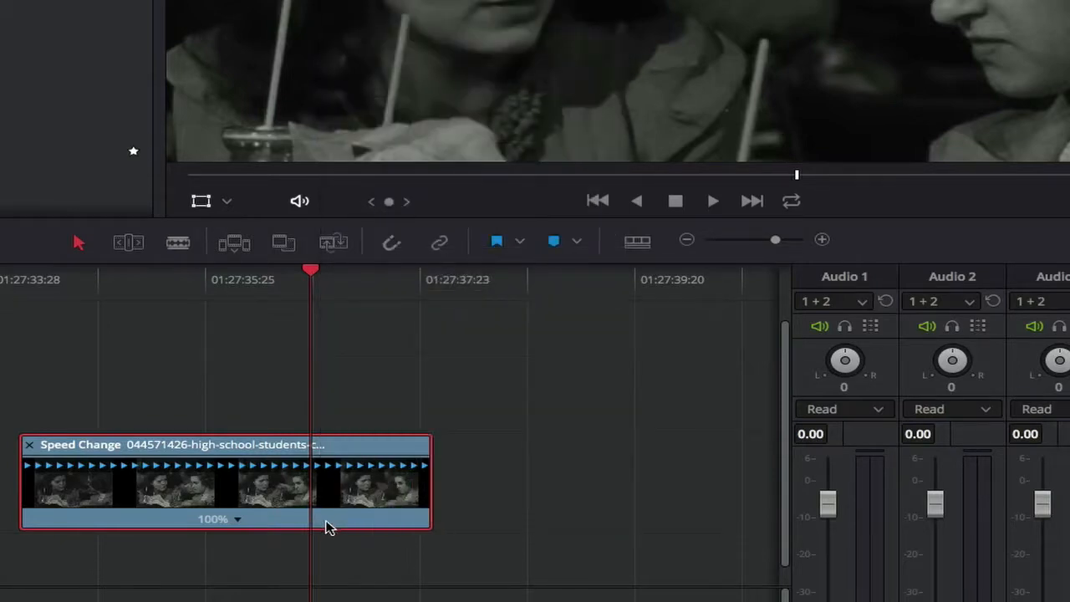
click(237, 520)
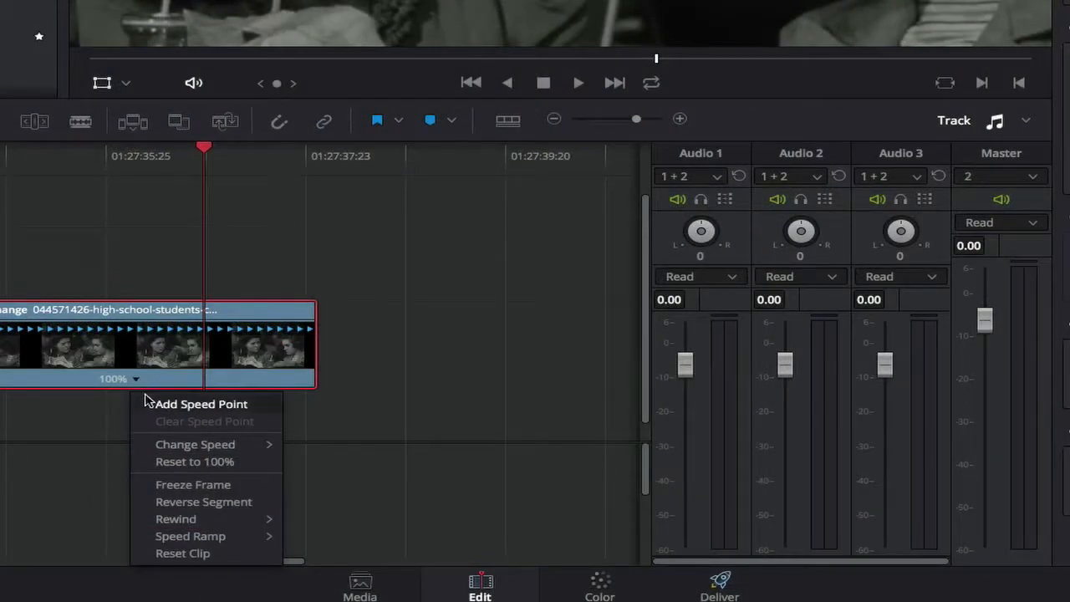
click(200, 404)
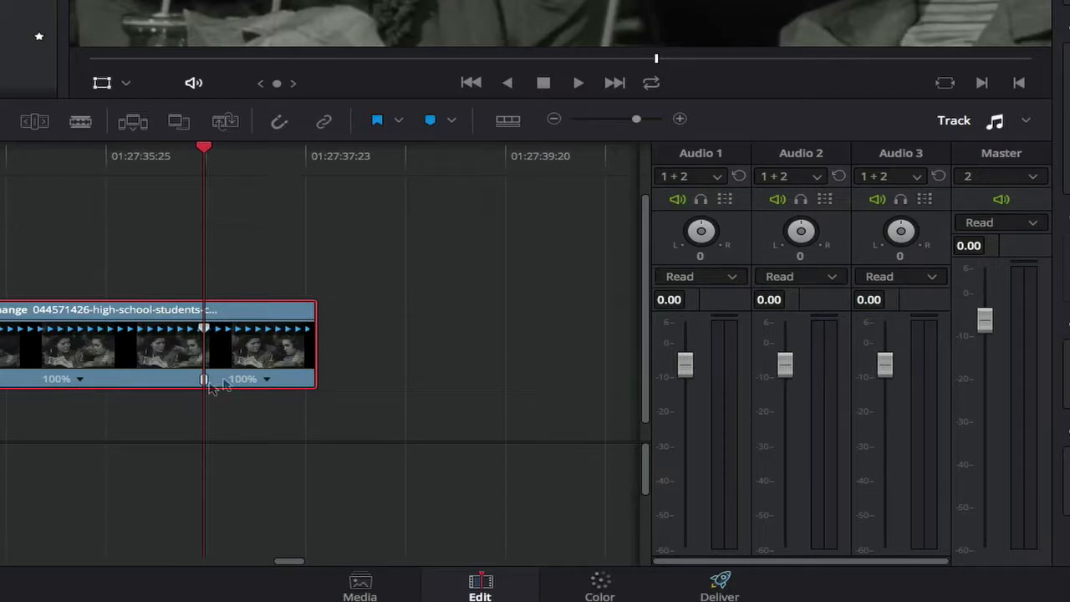
- Freeze the cafeteria clip's frame at 01:27:36:24, extend the freeze to about 01:27:39:20, and play the result
click(267, 380)
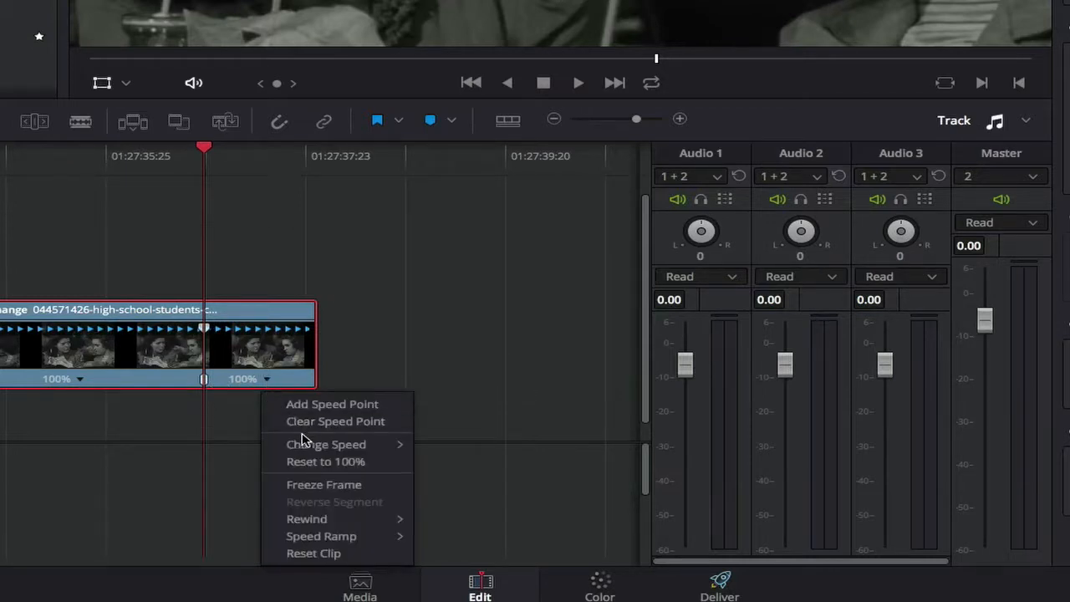
click(326, 485)
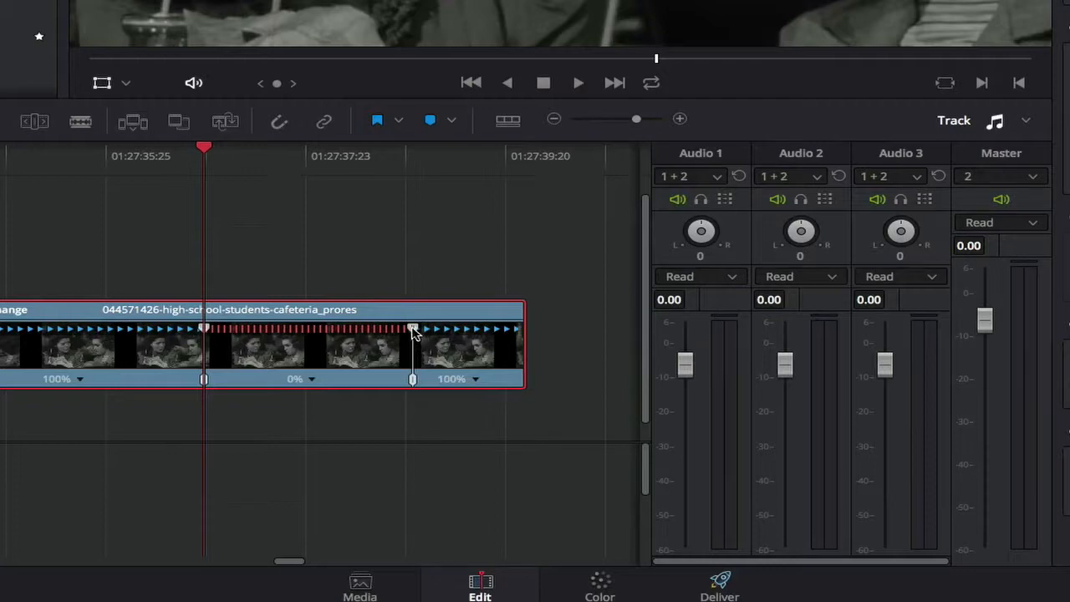
drag(413, 331, 519, 332)
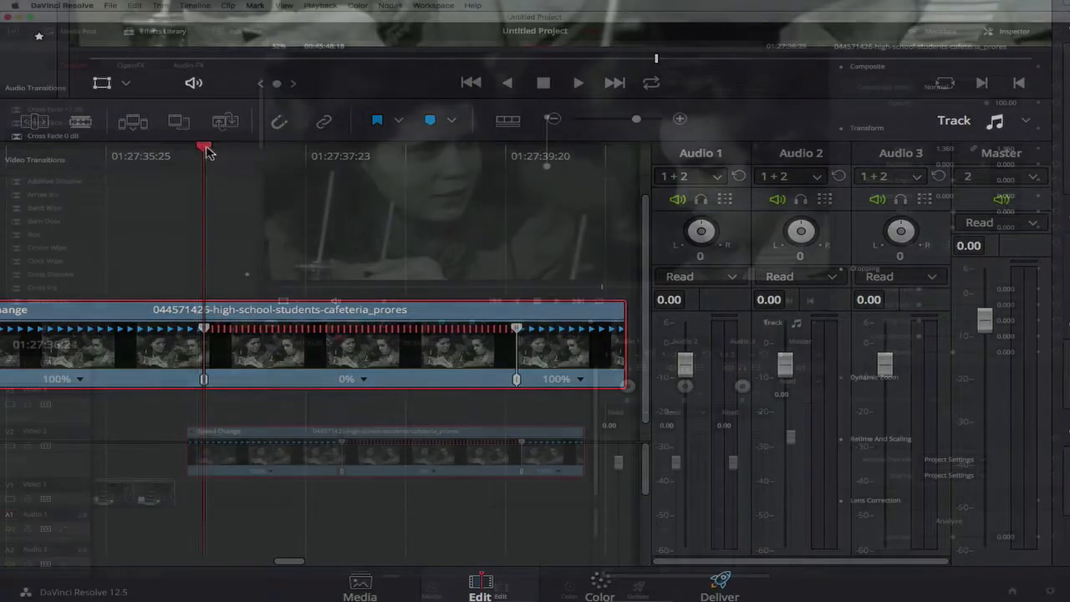
drag(203, 360, 163, 363)
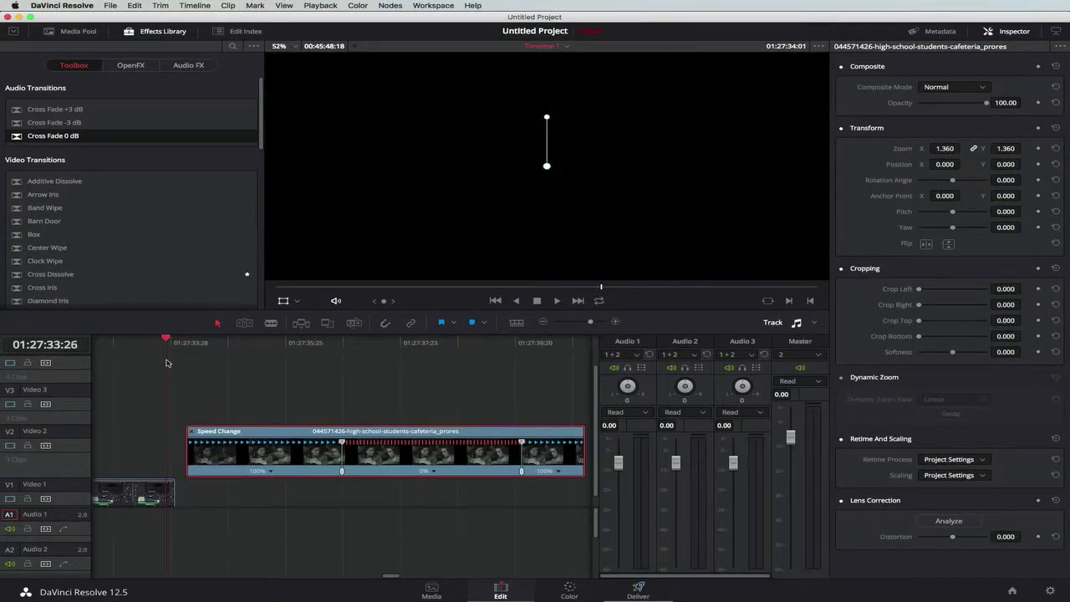
key(space)
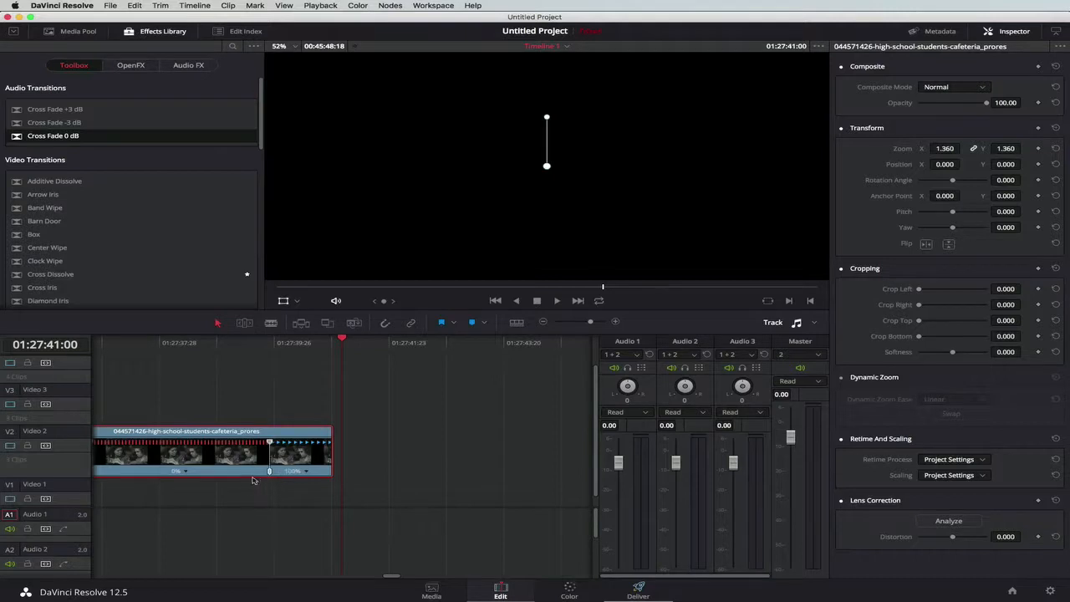
- Paste a copy of the cafeteria clip on Video 2 directly after the end of the retimed one
scroll(222, 488, left, 3)
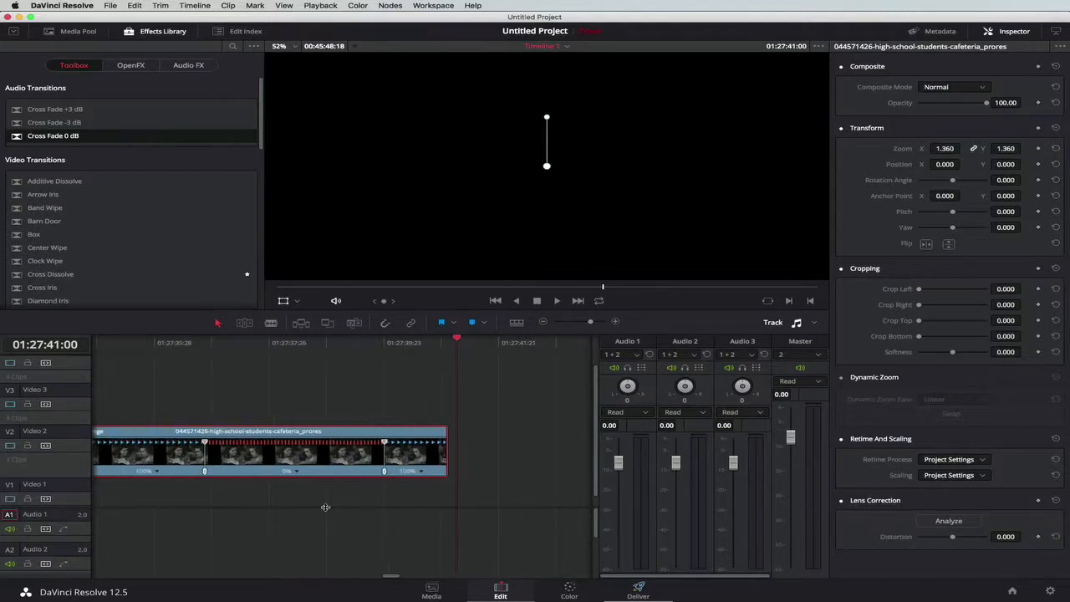
scroll(258, 506, left, 5)
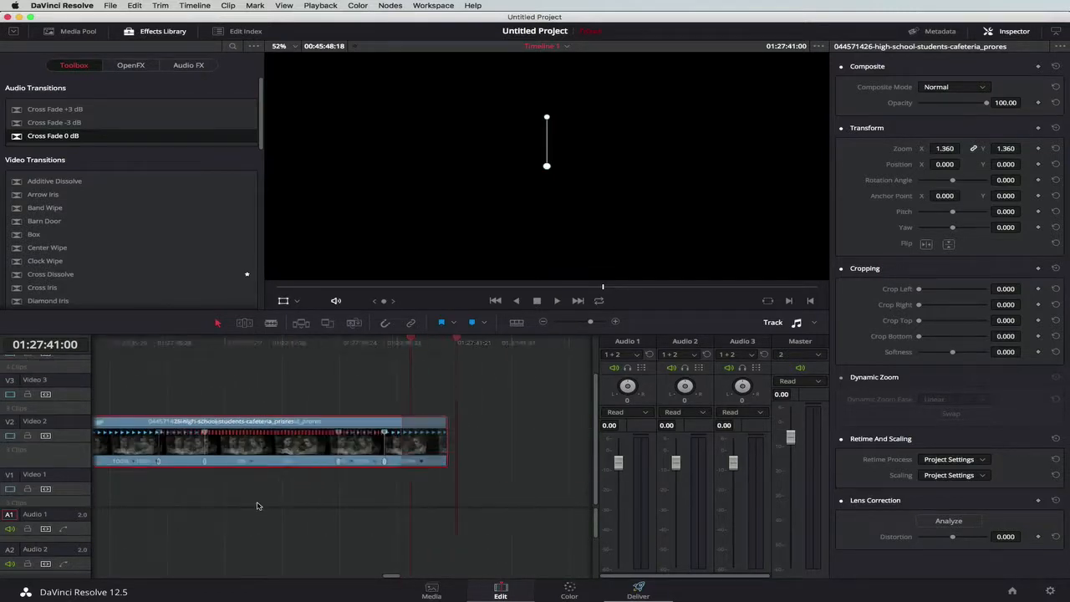
scroll(258, 505, right, 2)
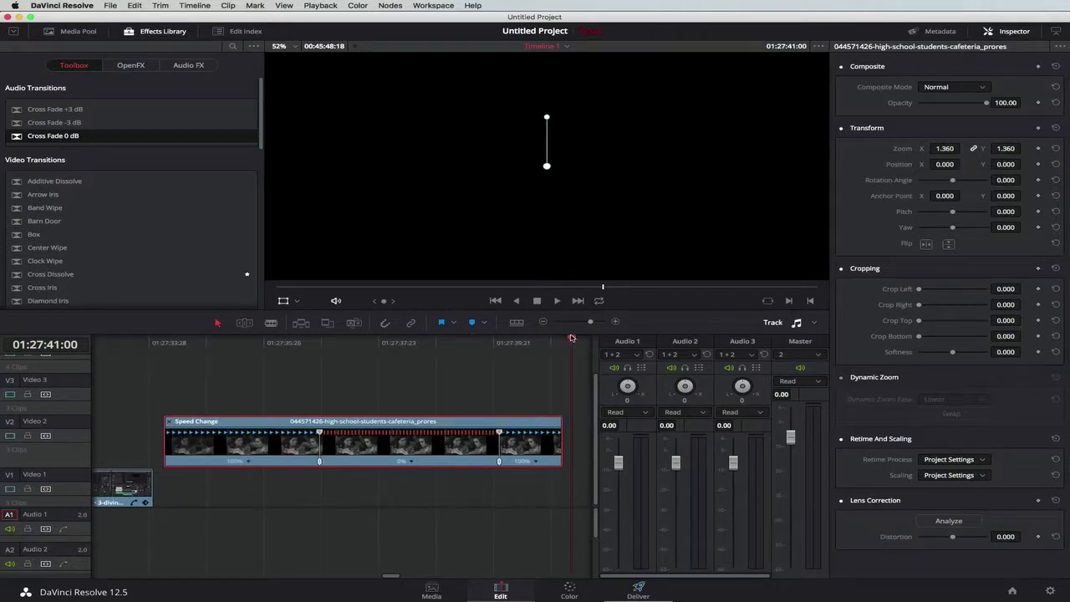
drag(571, 337, 565, 338)
key(super+v)
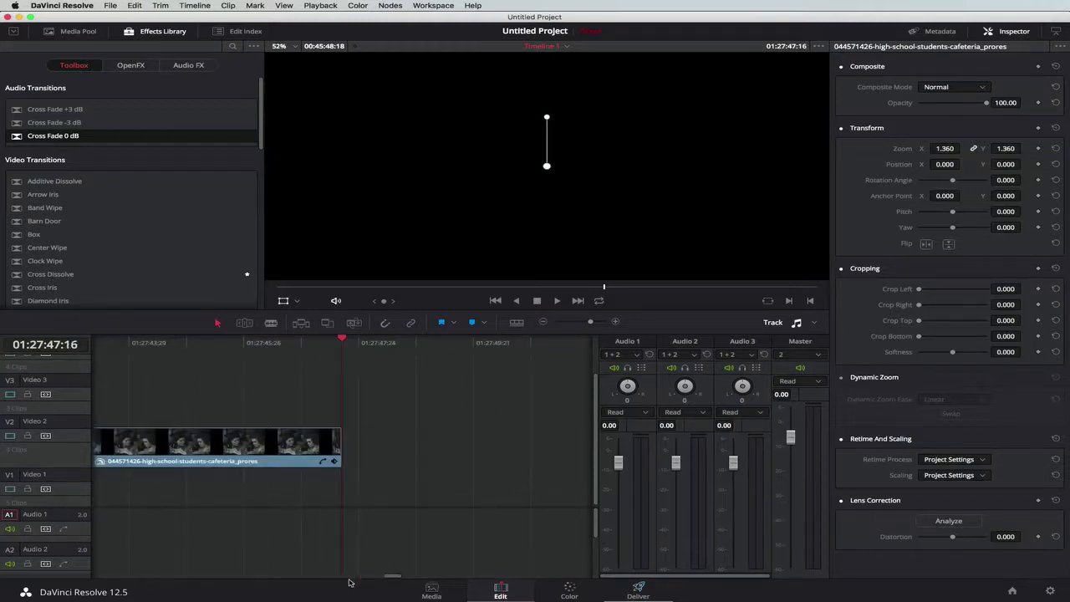
- Show the retime controls on the pasted cafeteria clip and clear the speed point that ends its freeze
drag(394, 577, 393, 578)
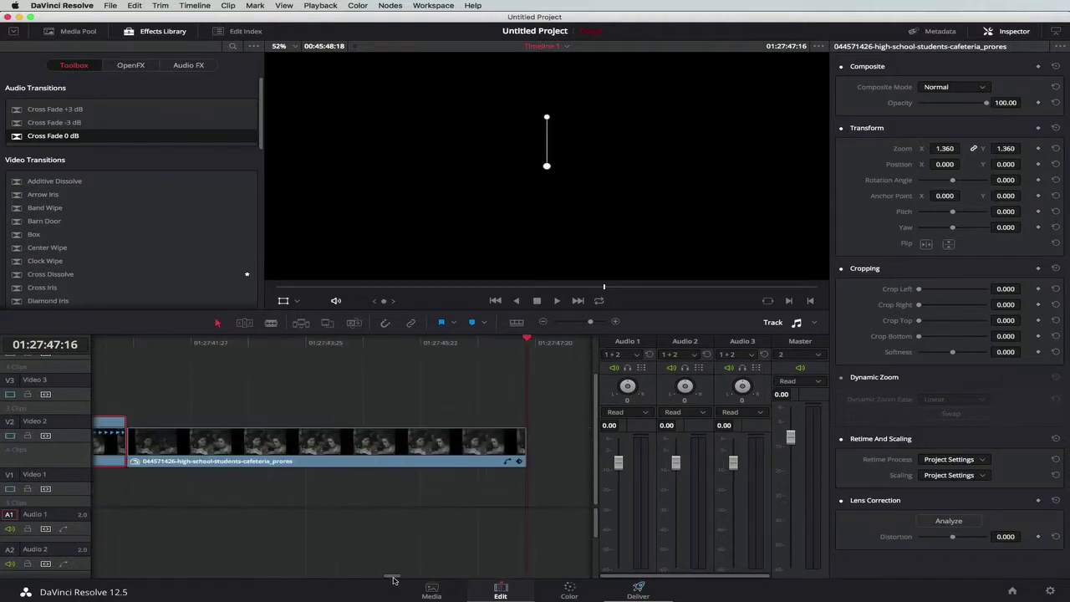
right_click(323, 442)
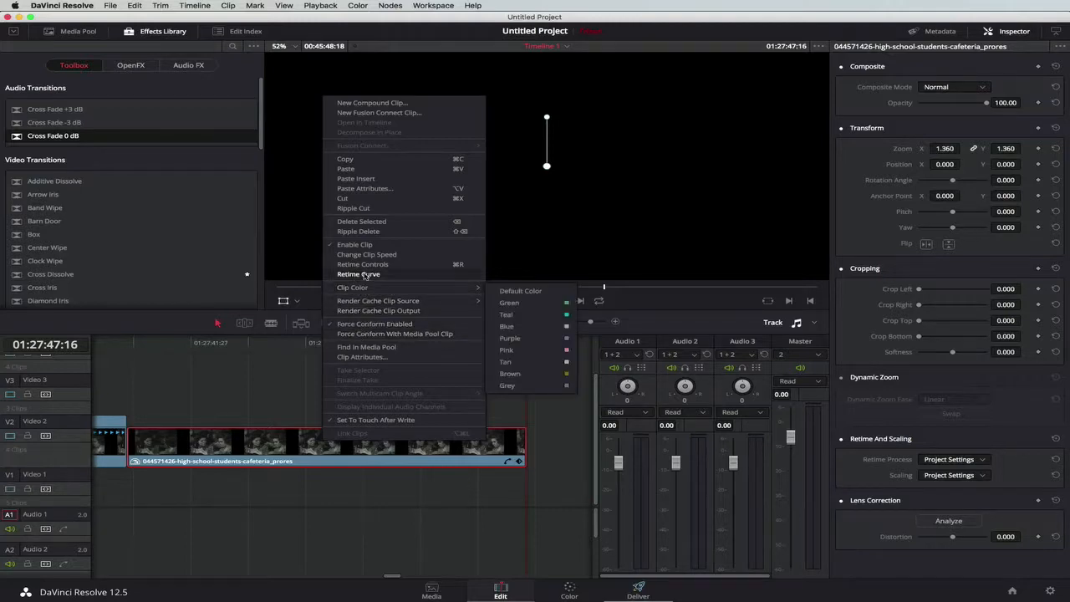
click(363, 264)
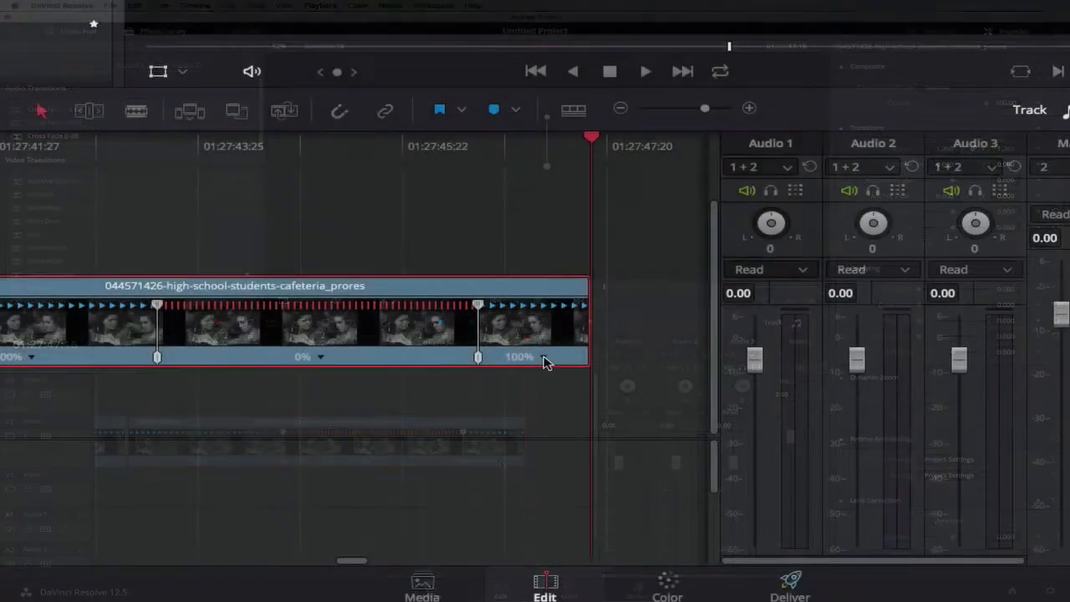
click(500, 462)
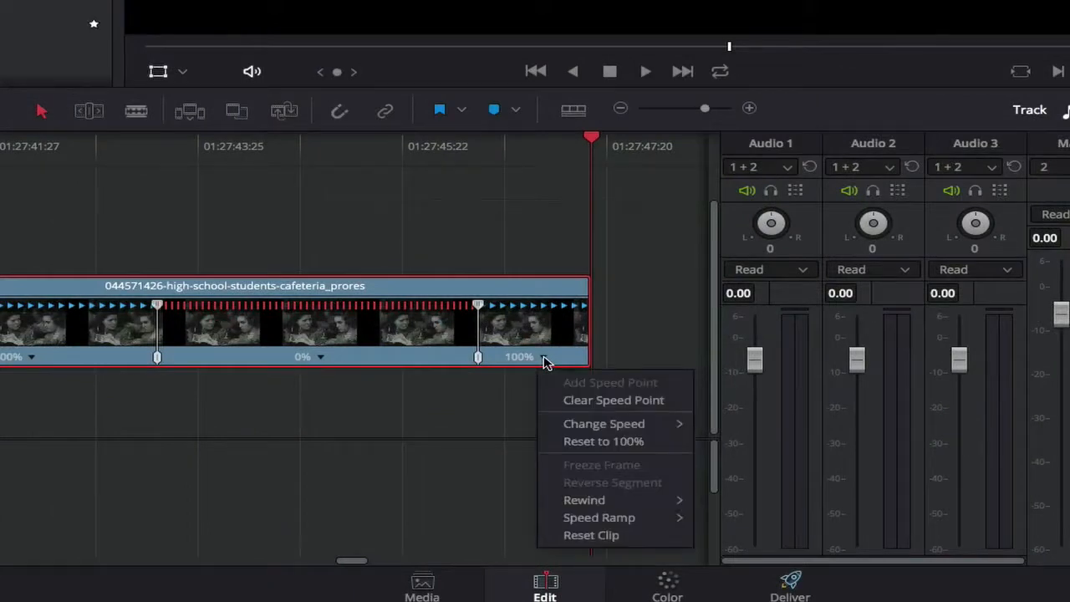
click(567, 401)
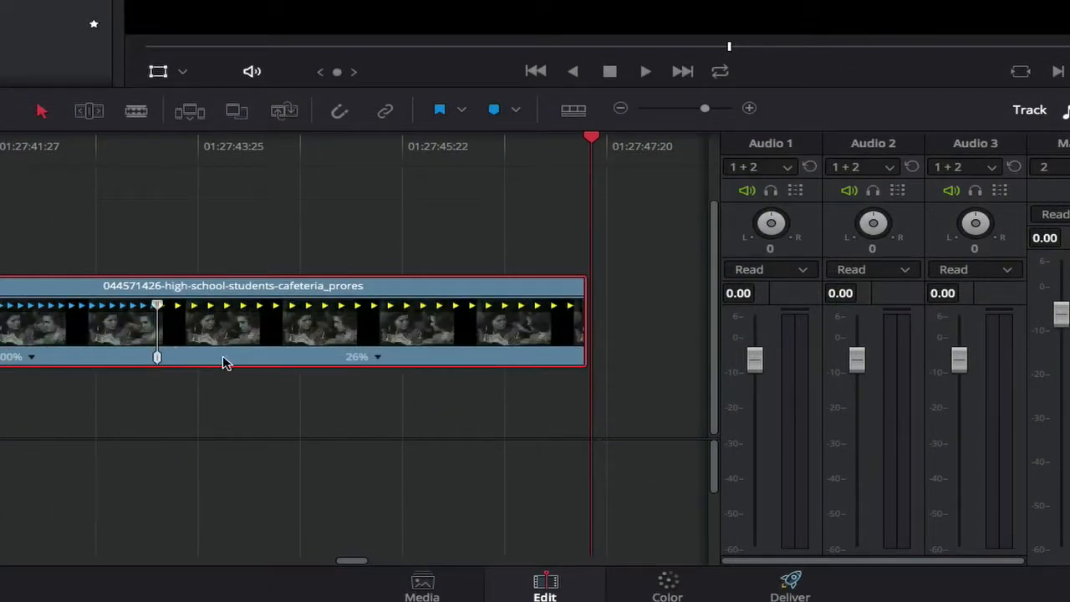
- Clear the remaining speed point on the pasted cafeteria clip and reset its speed to 100%
click(32, 358)
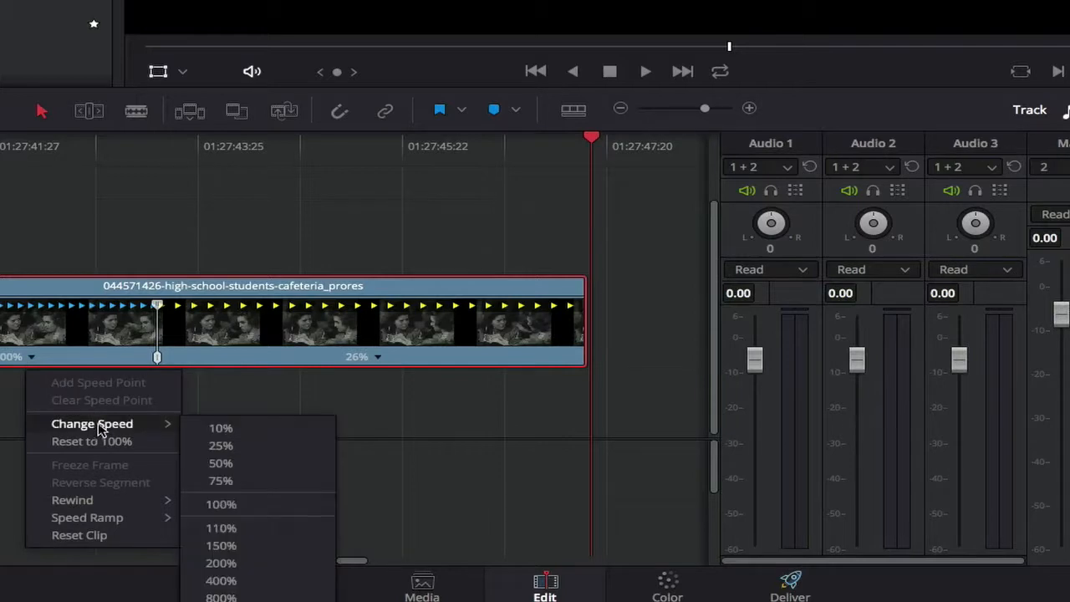
click(377, 359)
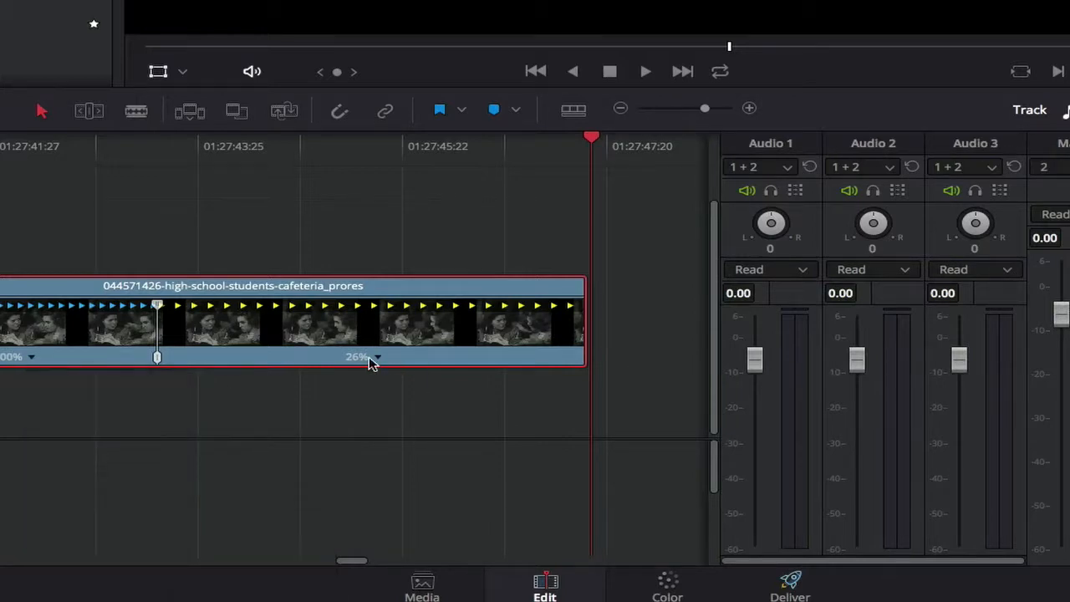
click(378, 358)
click(411, 401)
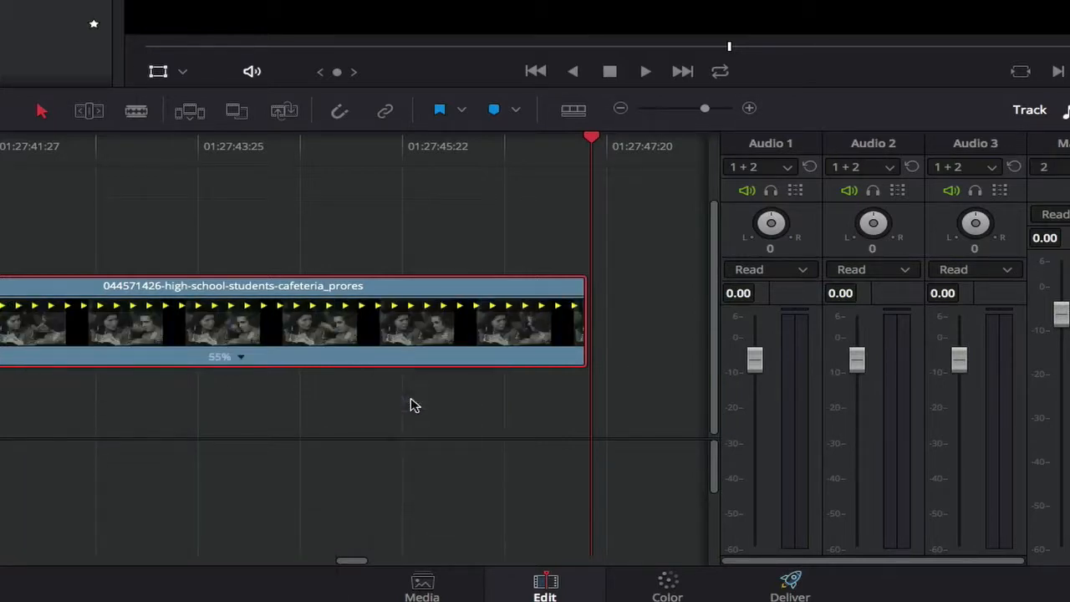
click(240, 359)
click(315, 446)
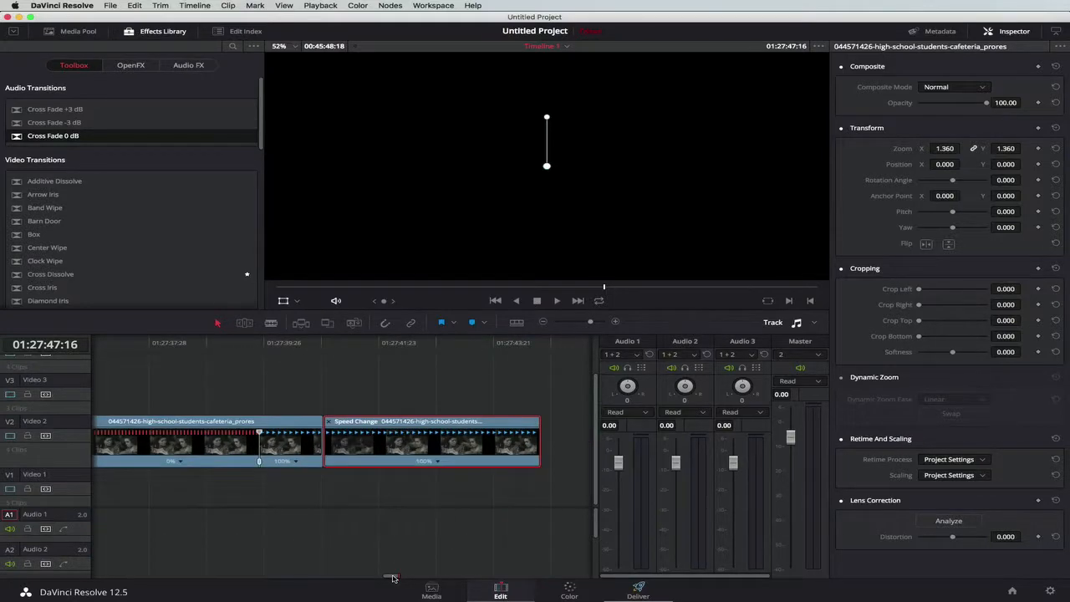
- Change the pasted cafeteria clip to reverse speed at -100% and play across both cafeteria clips
right_click(376, 448)
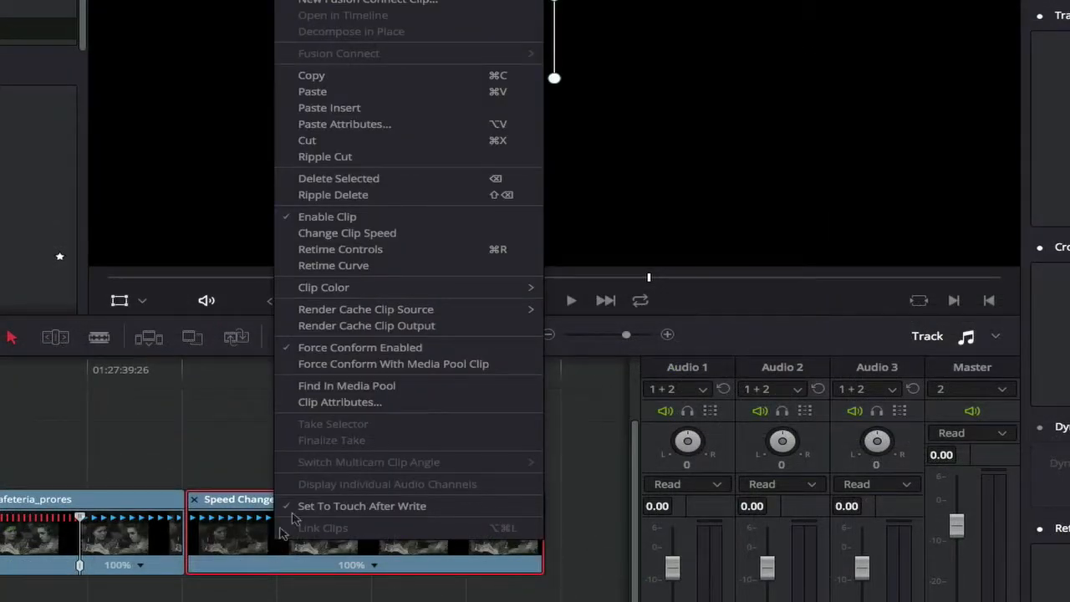
click(349, 239)
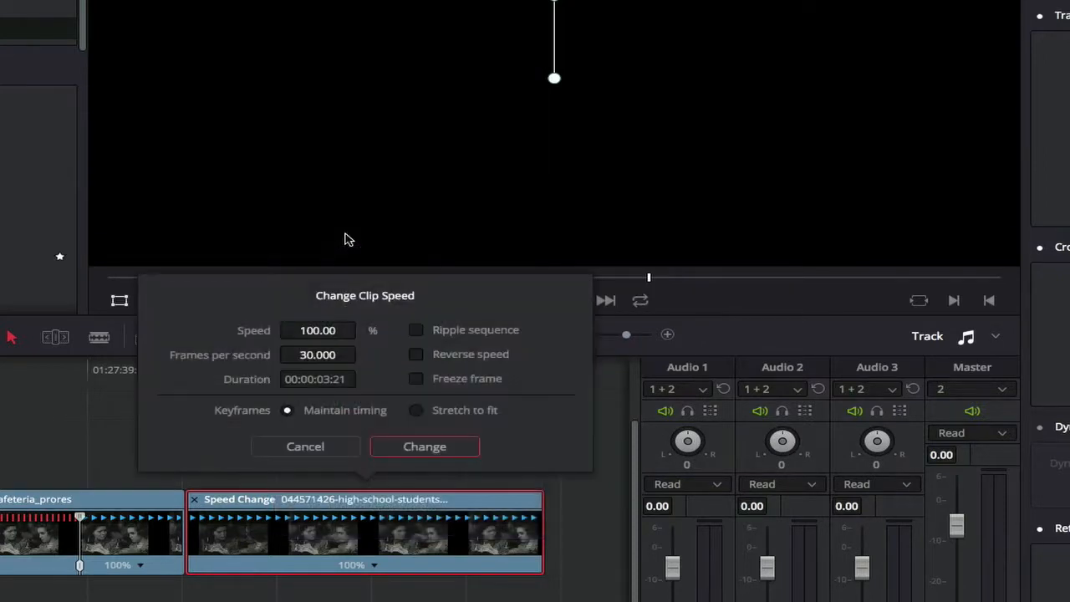
click(418, 356)
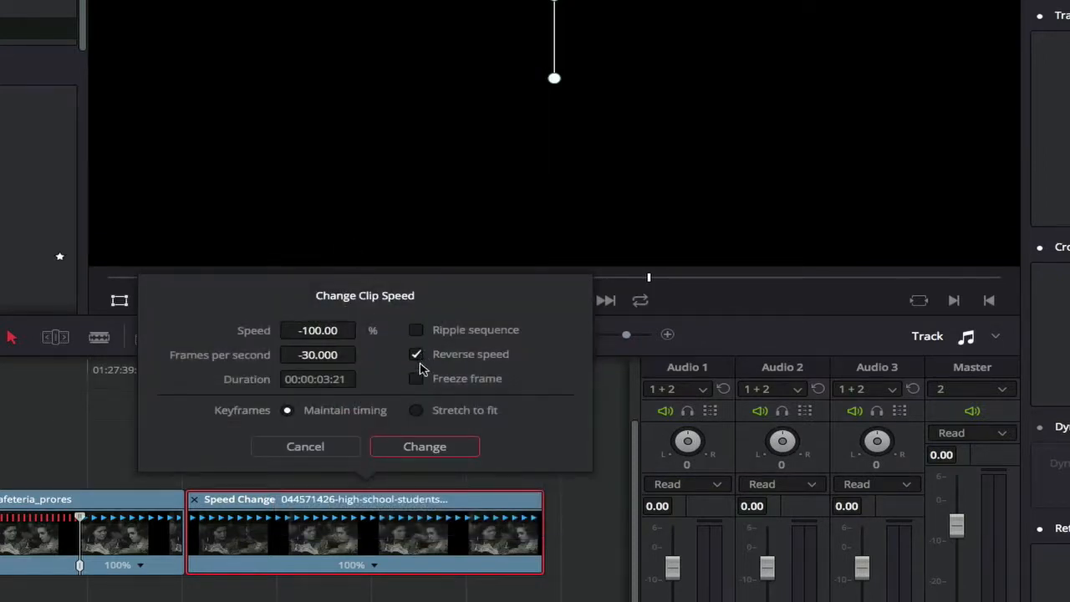
click(426, 448)
click(170, 377)
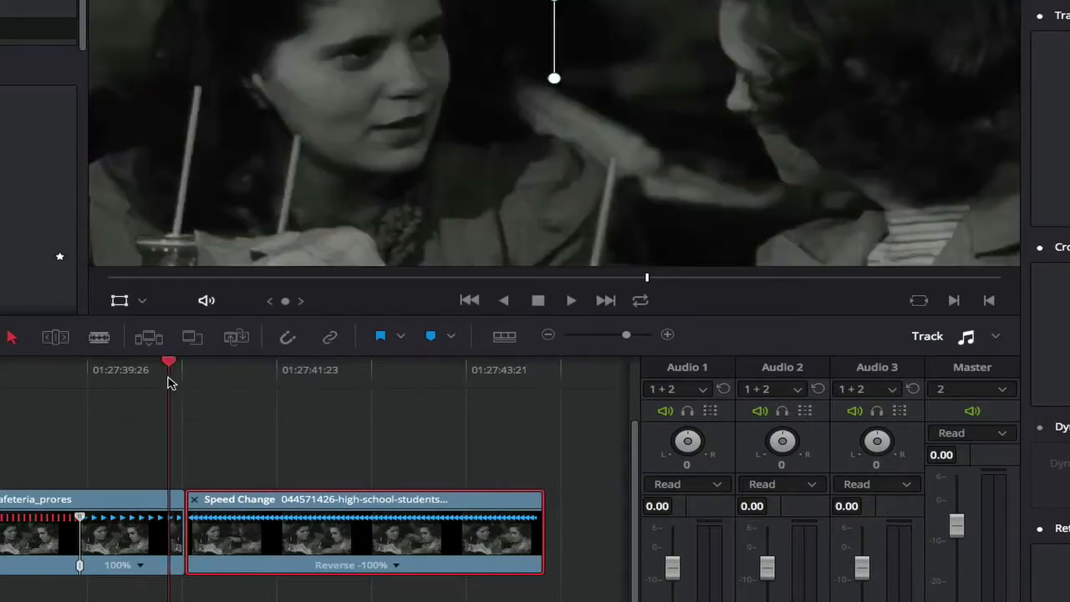
click(0, 381)
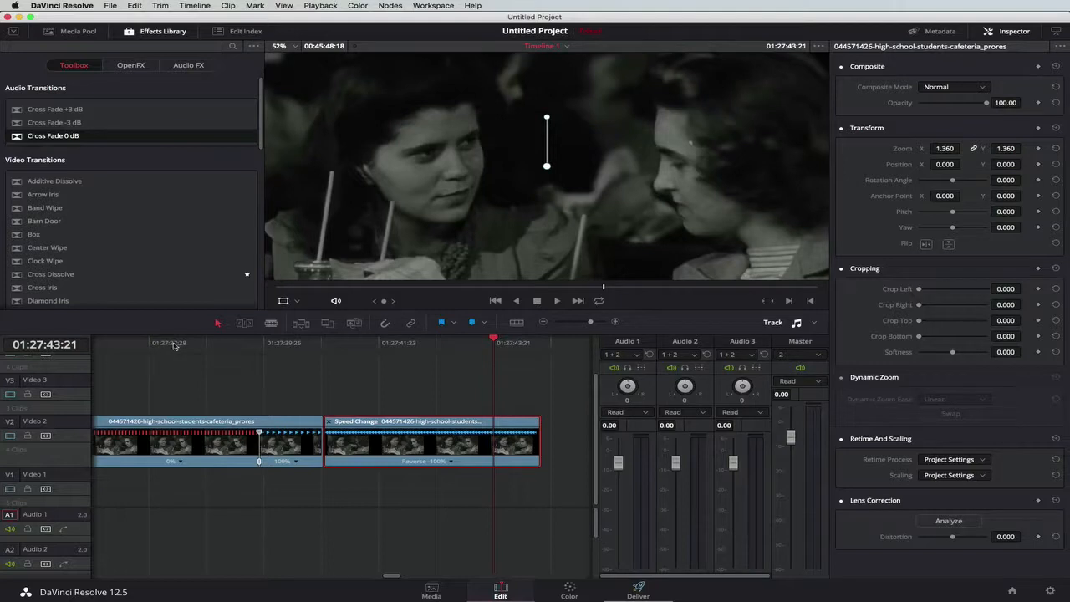
- Add a Cross Dissolve to the end of the reversed cafeteria clip on Video 2
scroll(86, 224, down, 1)
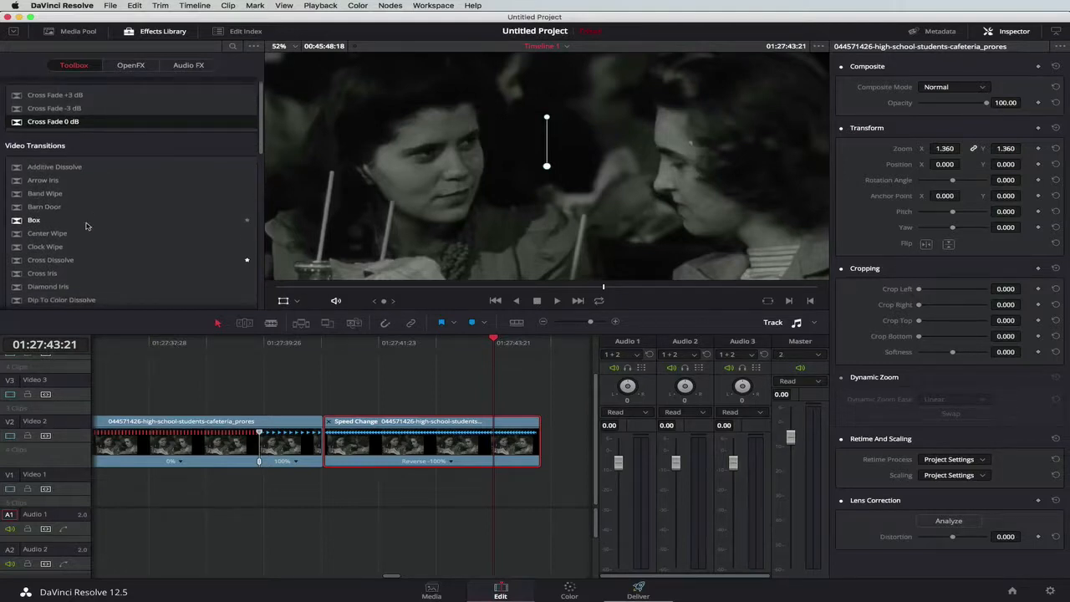
scroll(79, 243, down, 1)
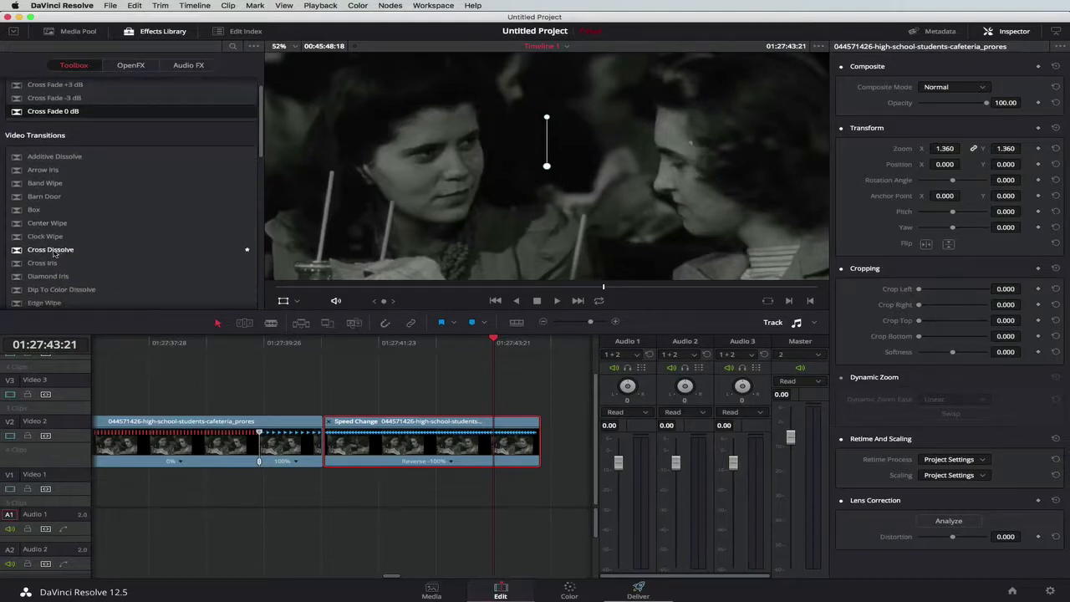
drag(54, 253, 537, 438)
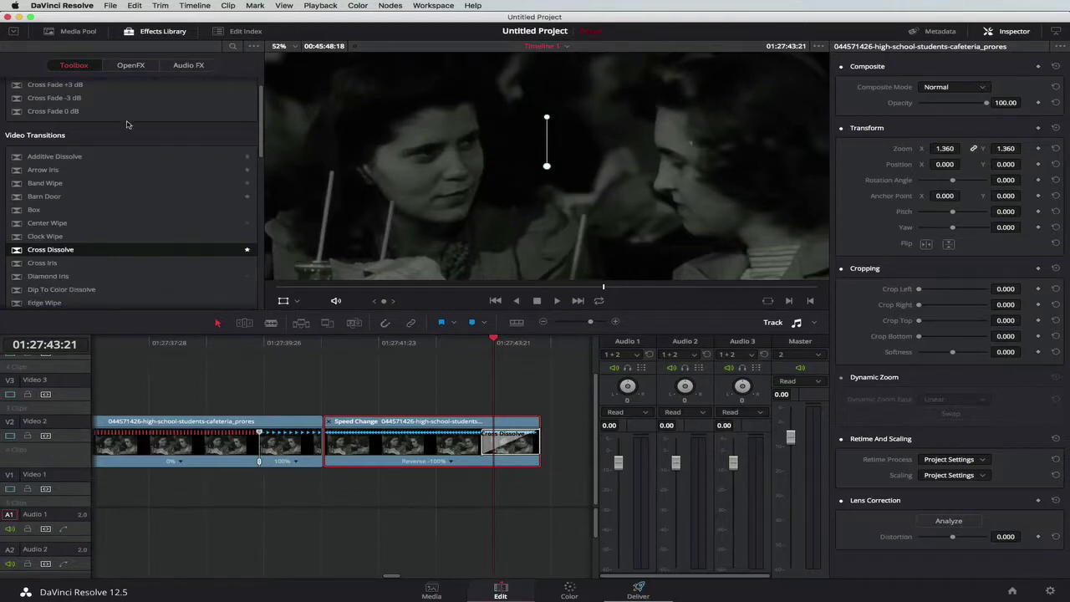
- Place the rectangular speech-bubble image from the media pool on Video 3, starting where the cafeteria clip's freeze begins
click(75, 31)
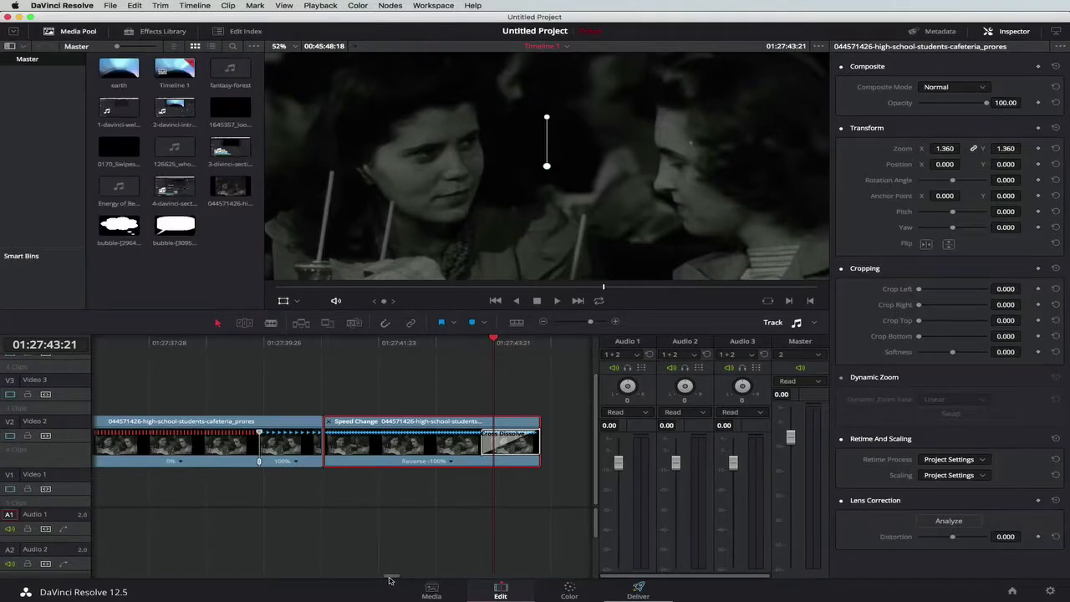
drag(390, 579, 391, 578)
drag(589, 324, 586, 323)
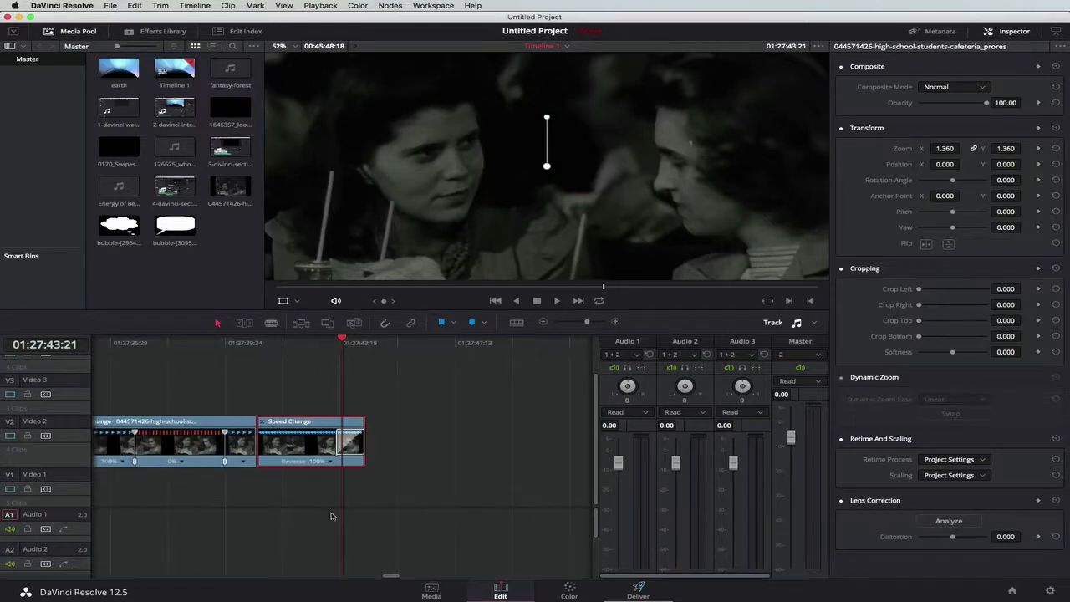
drag(393, 578, 392, 579)
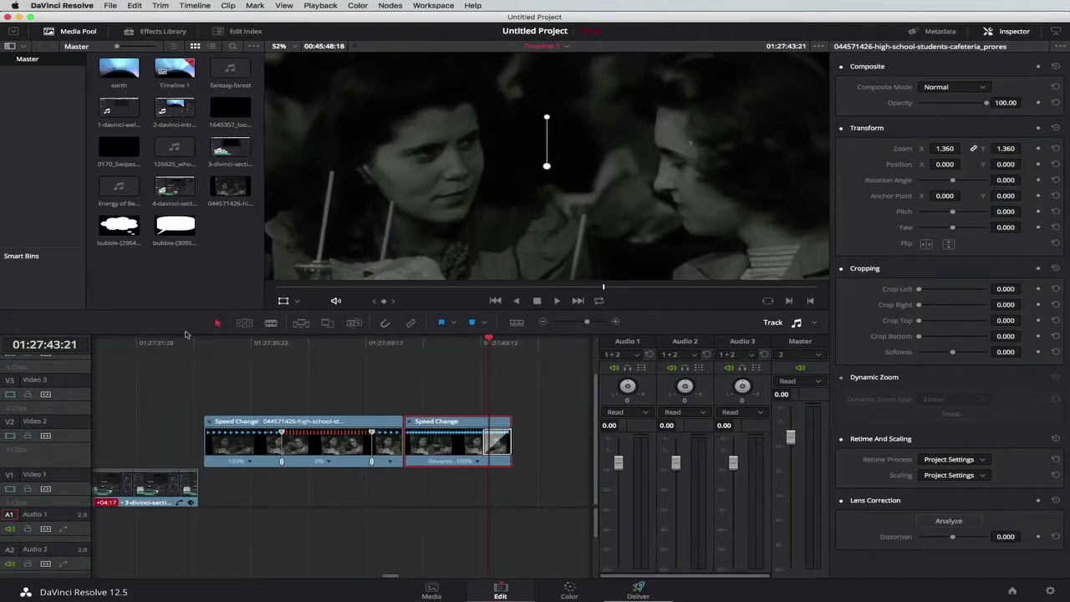
drag(174, 226, 292, 391)
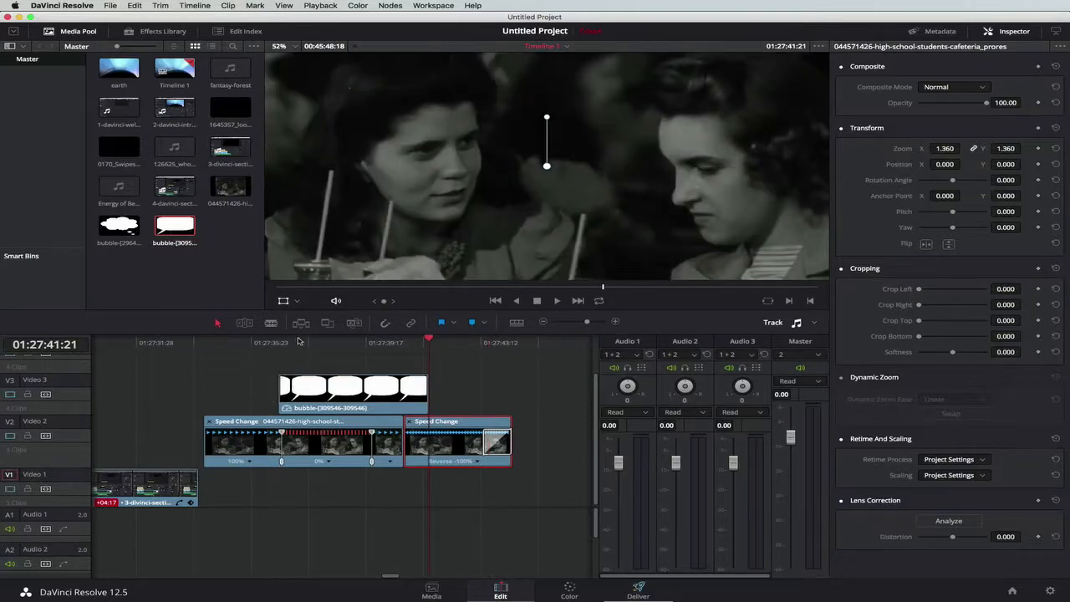
- At 01:27:37:15, set the speech bubble's zoom to 0.350 and move it between the two women's heads, at about X 21.340, Y 192.060
click(303, 343)
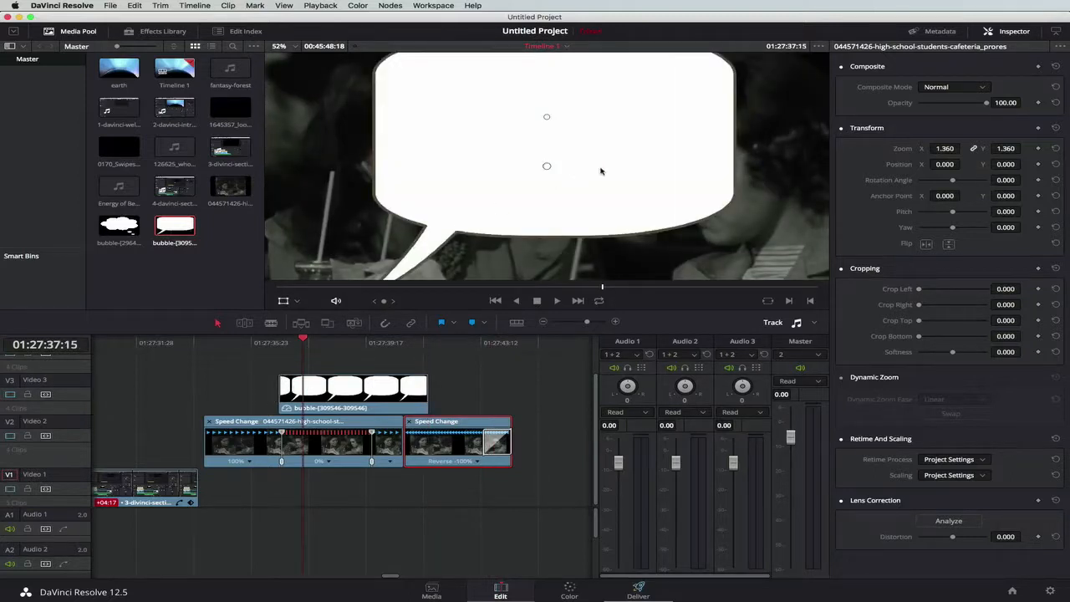
click(348, 399)
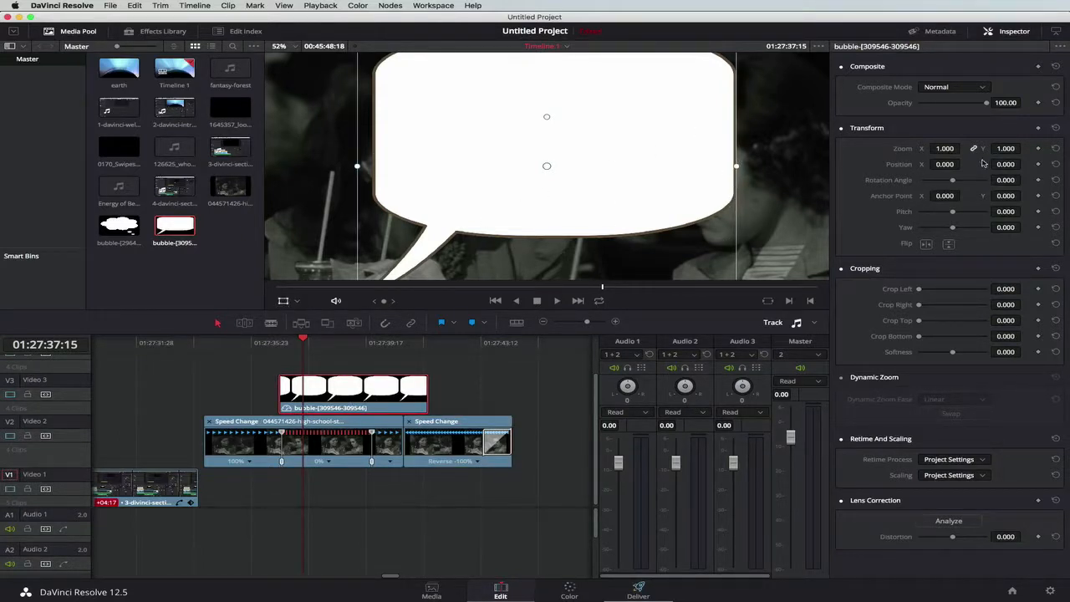
drag(945, 148, 975, 149)
drag(574, 149, 580, 101)
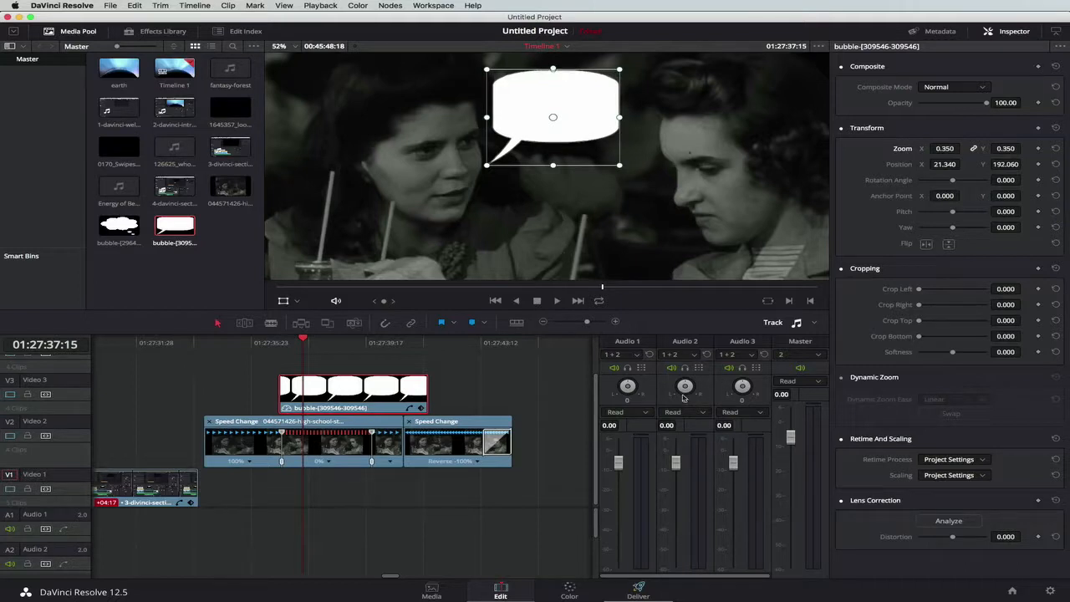
- Add a Text title on Video 4 above the speech-bubble clip, starting just after the bubble begins
drag(597, 409, 597, 376)
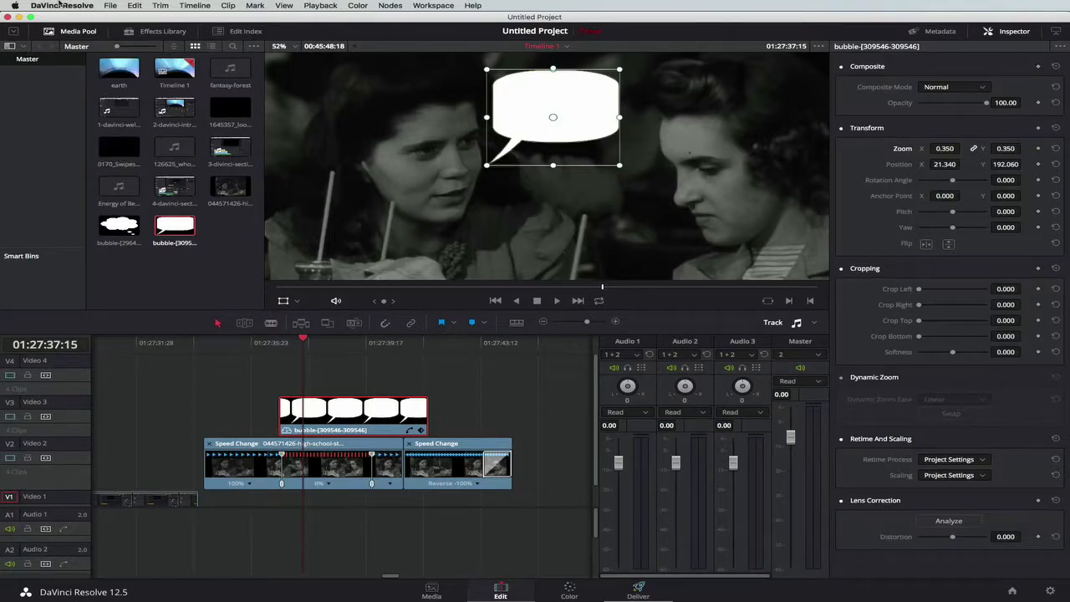
click(168, 35)
scroll(61, 204, down, 3)
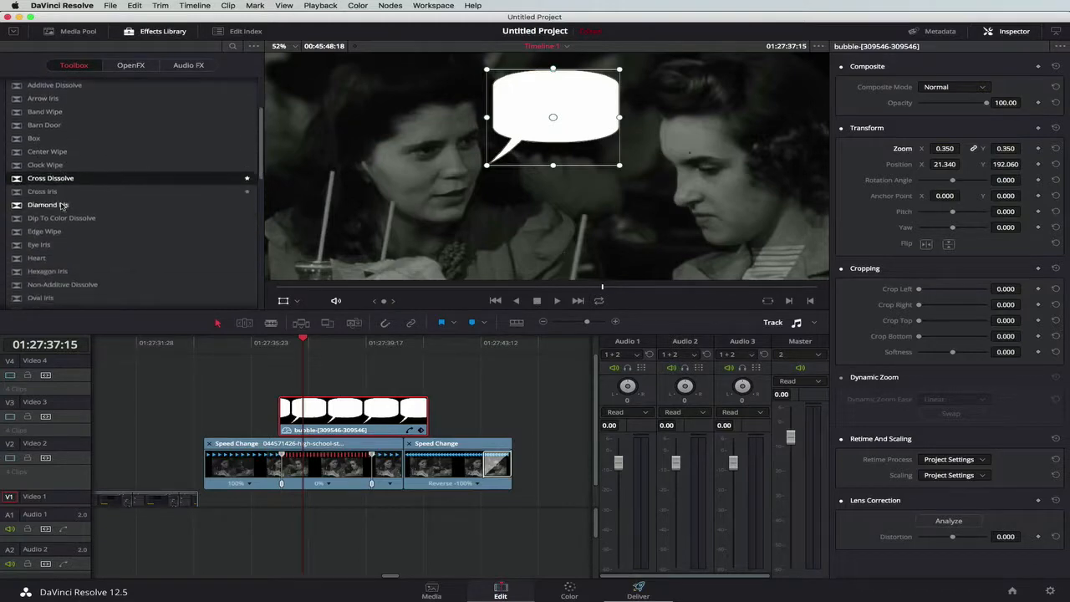
scroll(61, 205, down, 10)
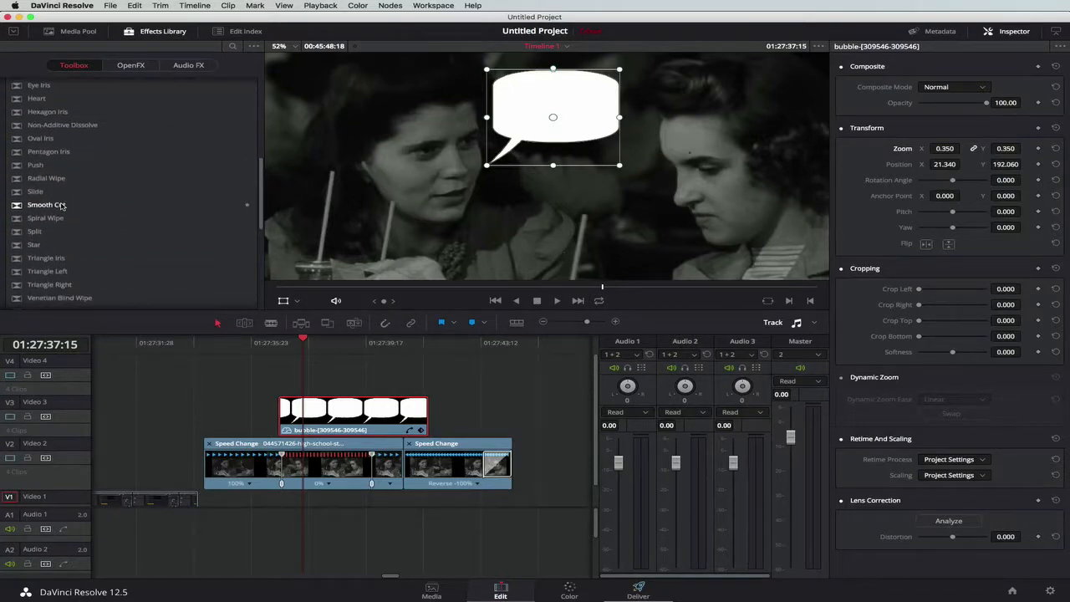
scroll(61, 207, down, 2)
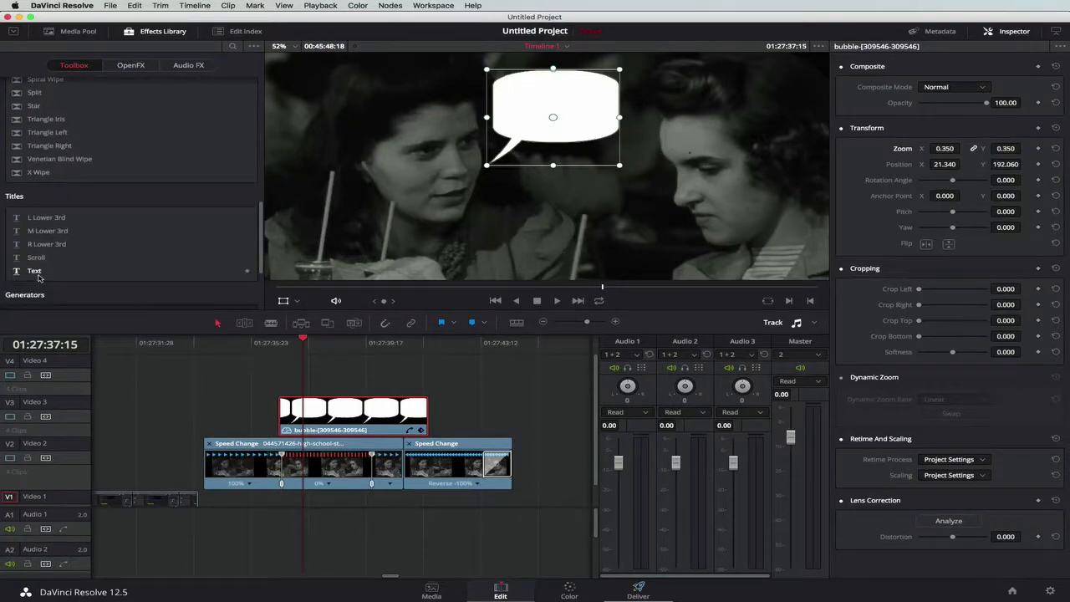
drag(34, 271, 287, 368)
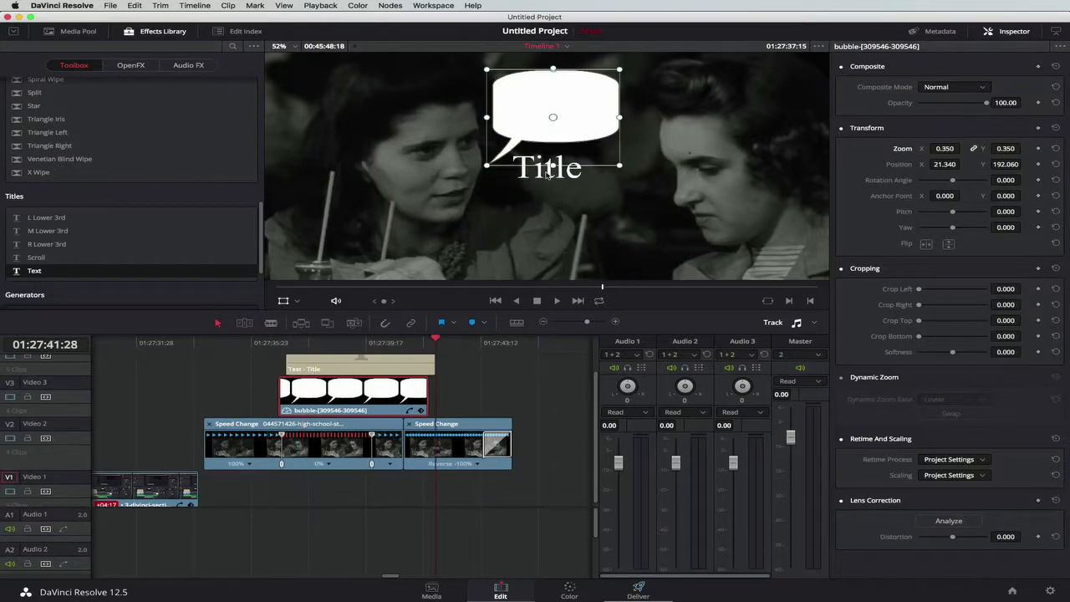
- Change the title's text color to black and move it inside the speech bubble
click(368, 362)
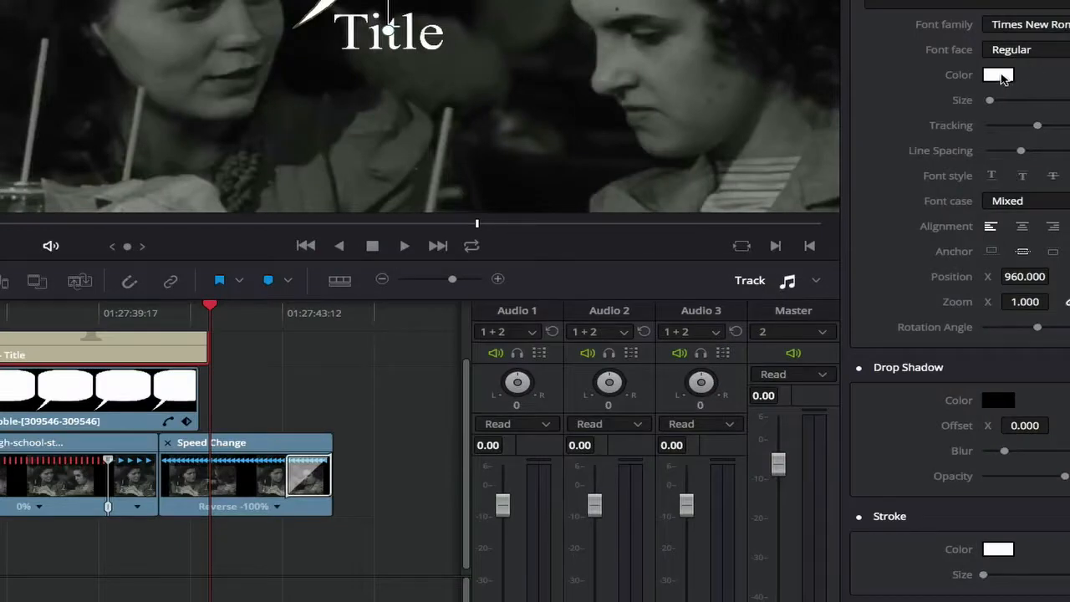
click(999, 75)
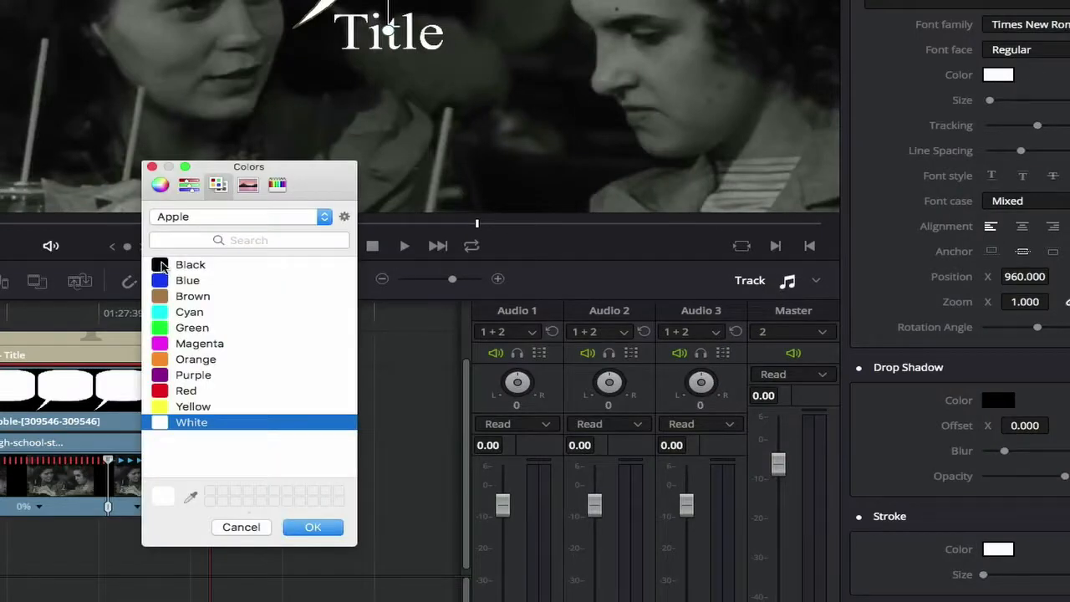
click(161, 266)
click(313, 526)
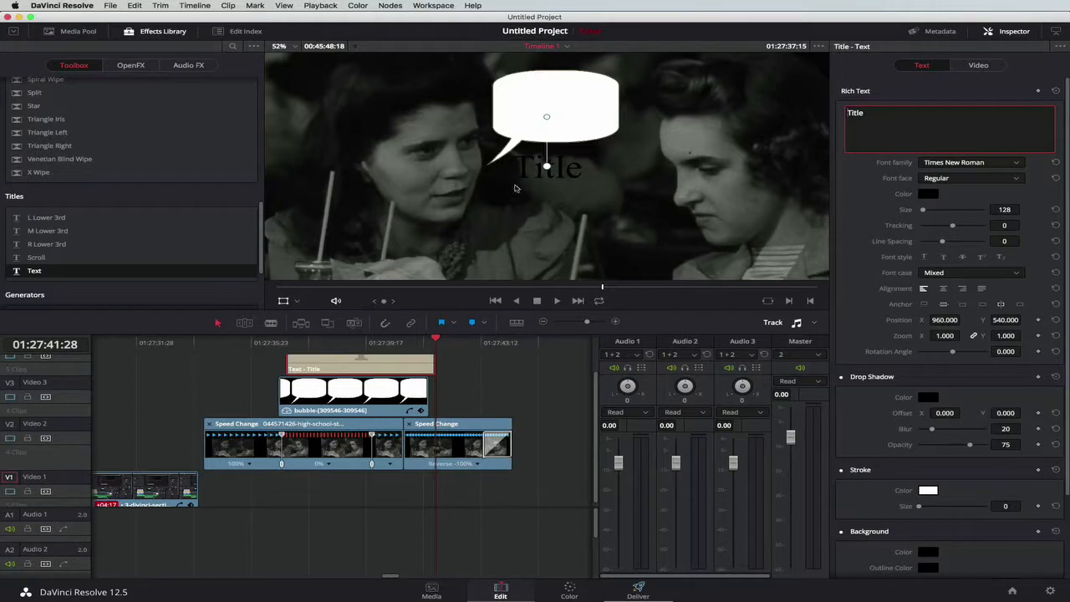
click(528, 174)
drag(528, 165, 529, 105)
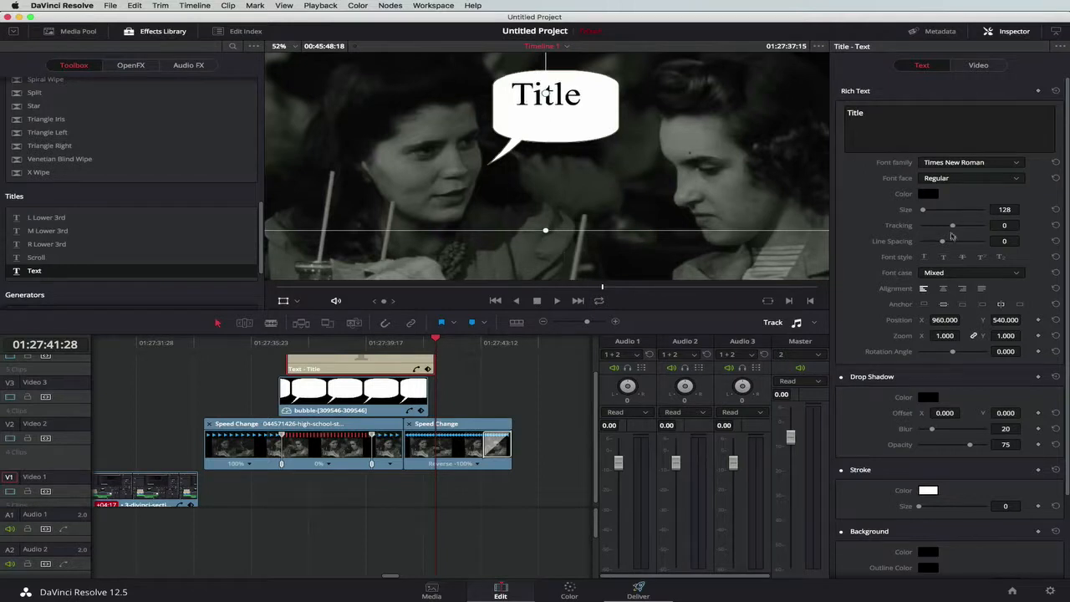
- Reduce the title's text size to 73 and its zoom to 0.700
drag(1005, 209, 859, 242)
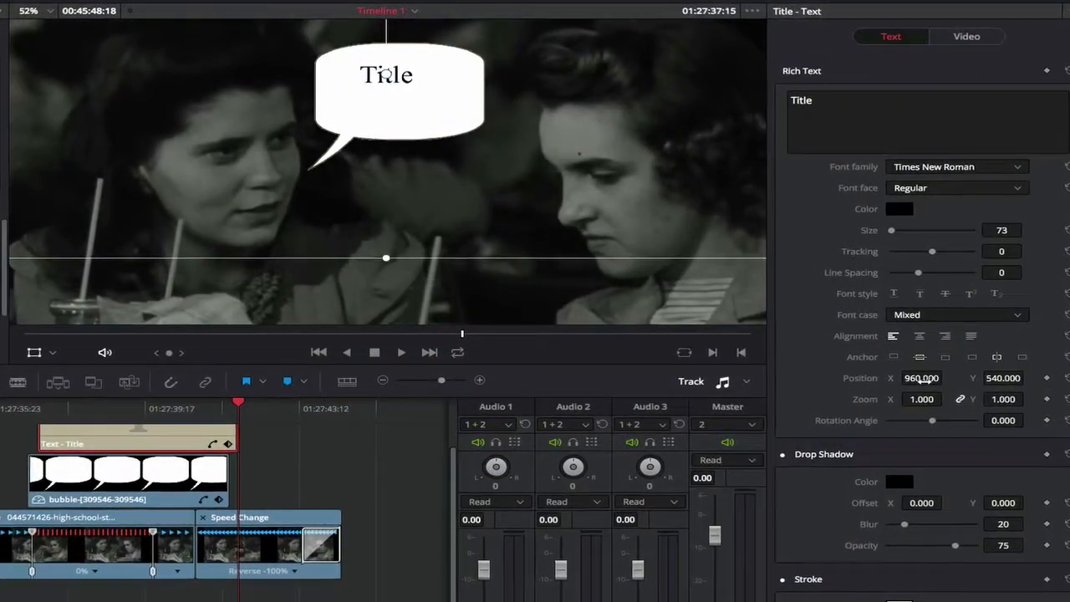
mouse_move(931, 400)
mouse_down()
mouse_move(865, 399)
mouse_move(916, 399)
mouse_up()
drag(991, 403, 926, 405)
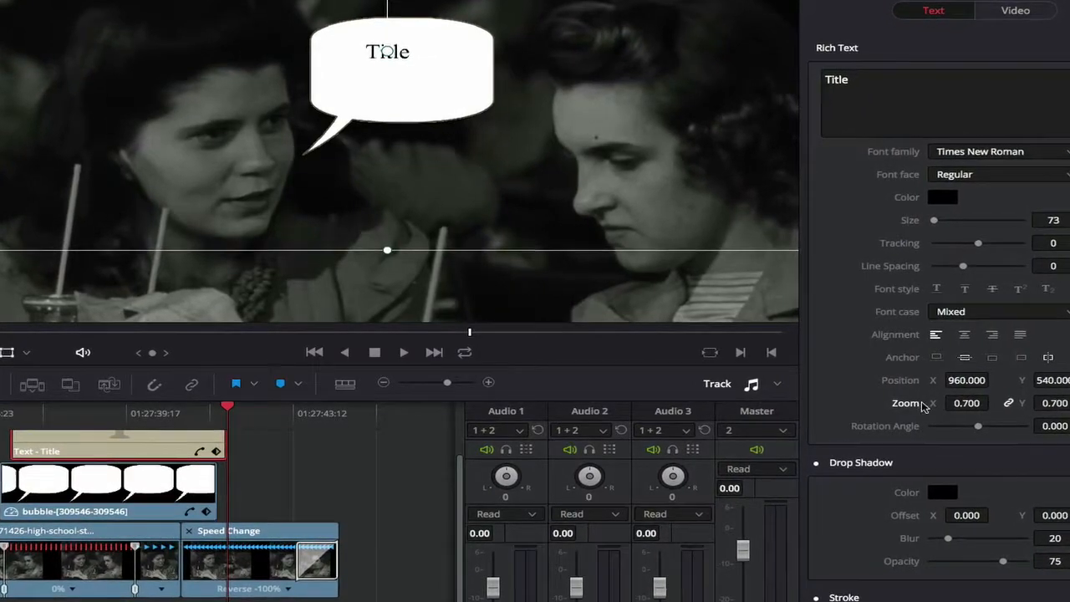
- Replace the title text with "Did you know" plus the boy's first name, and put "asked me out" on a second line
double_click(833, 81)
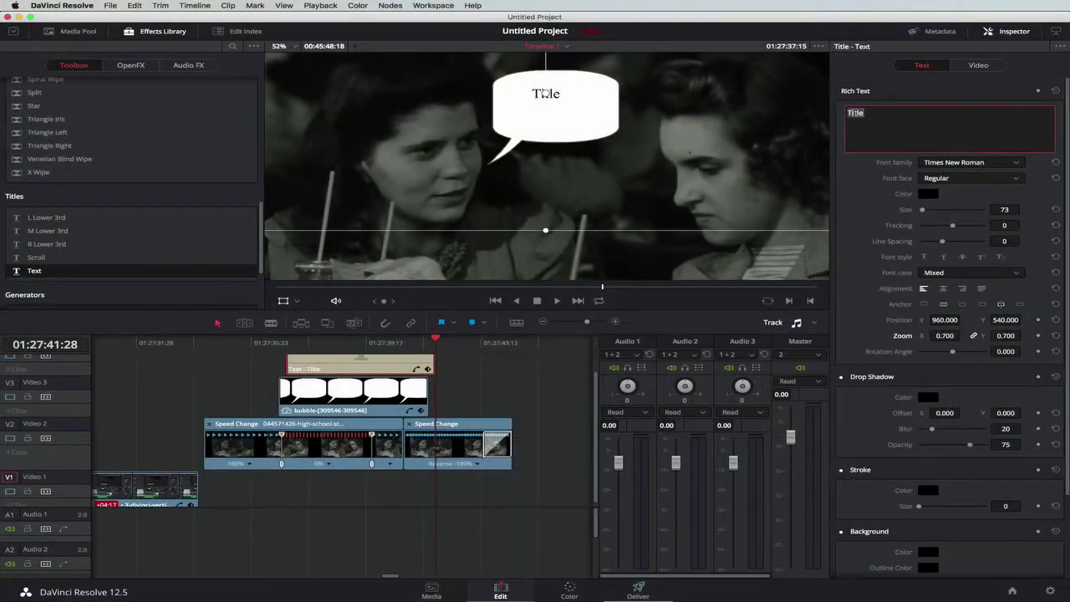
text(D)
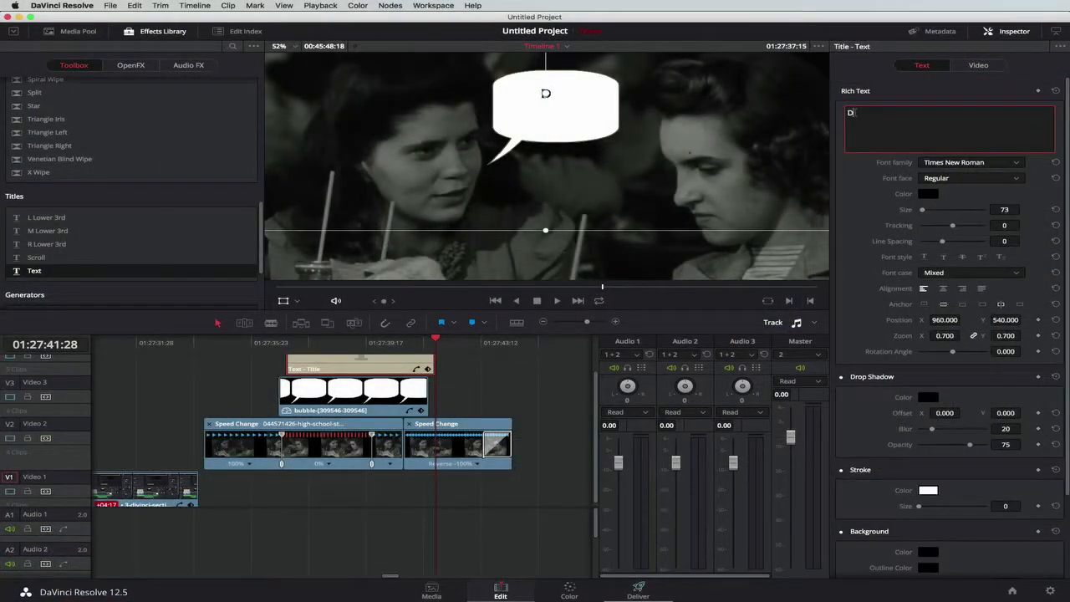
text(id you know Jo)
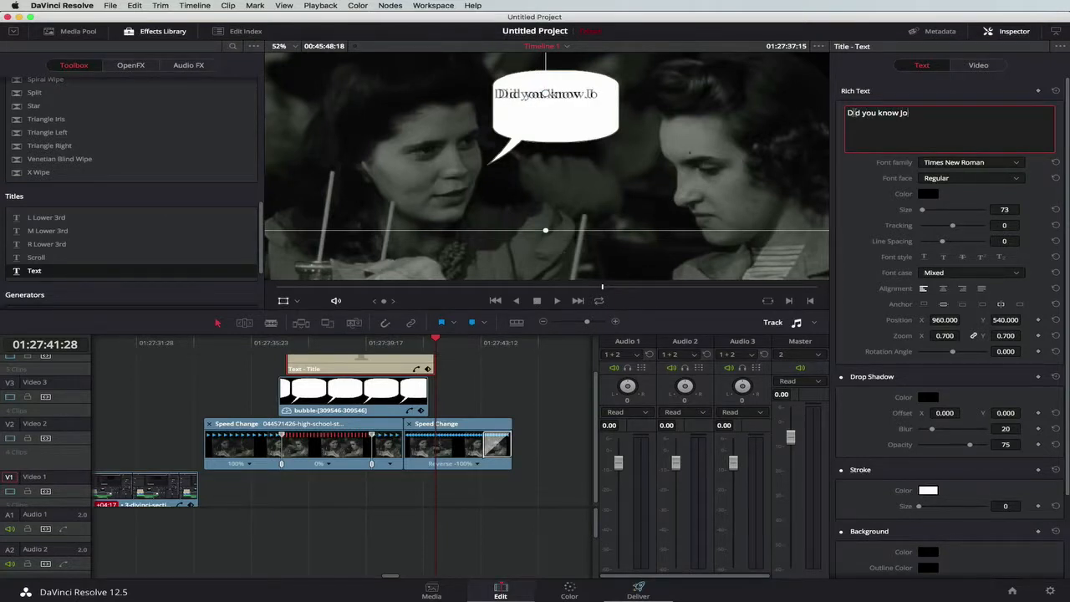
text(hnny)
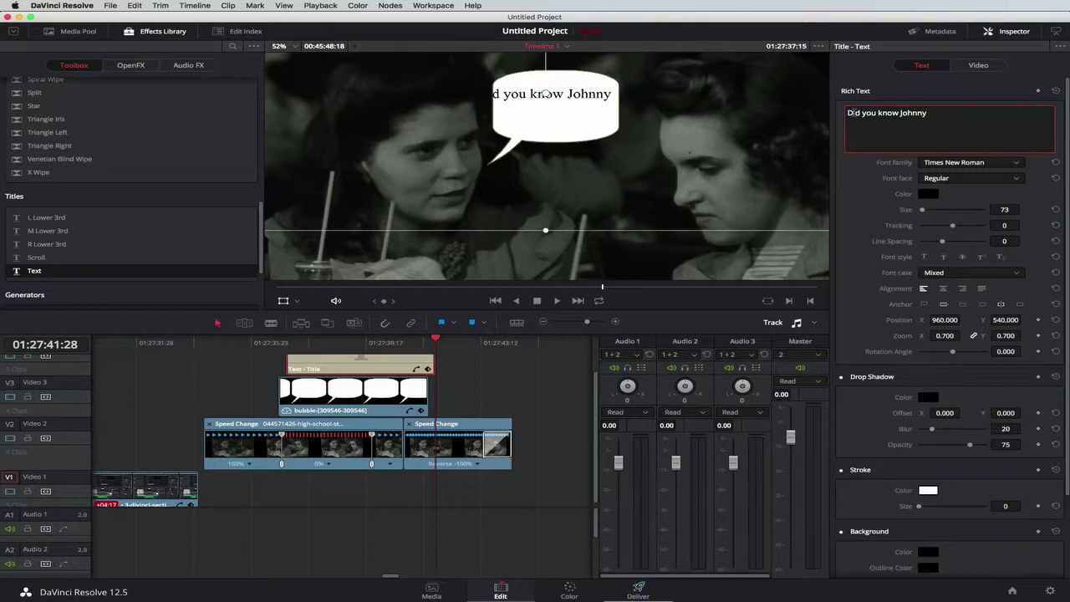
text( asked m)
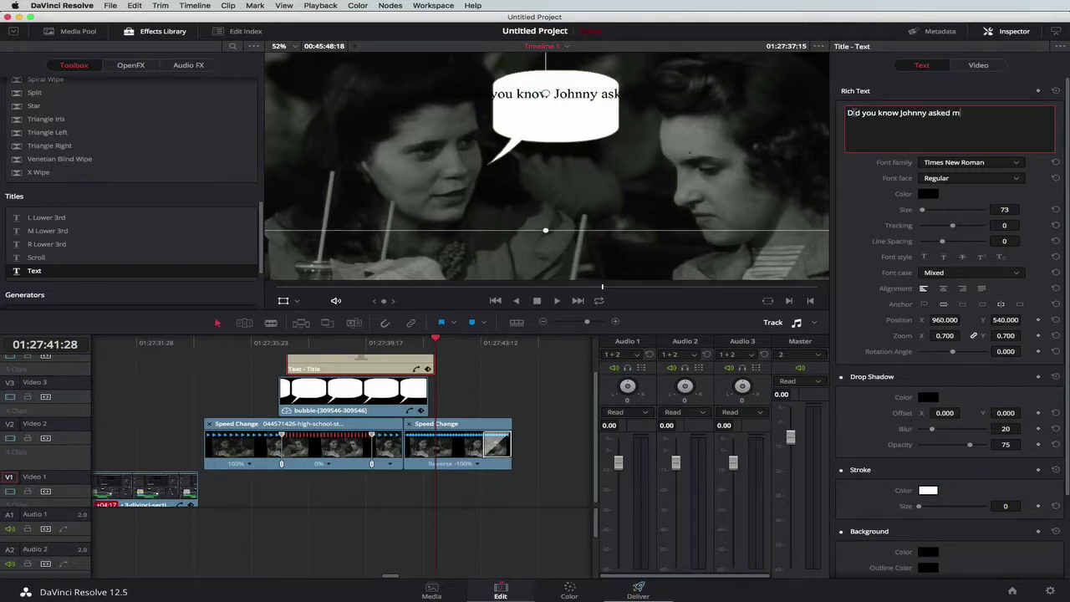
text(e out)
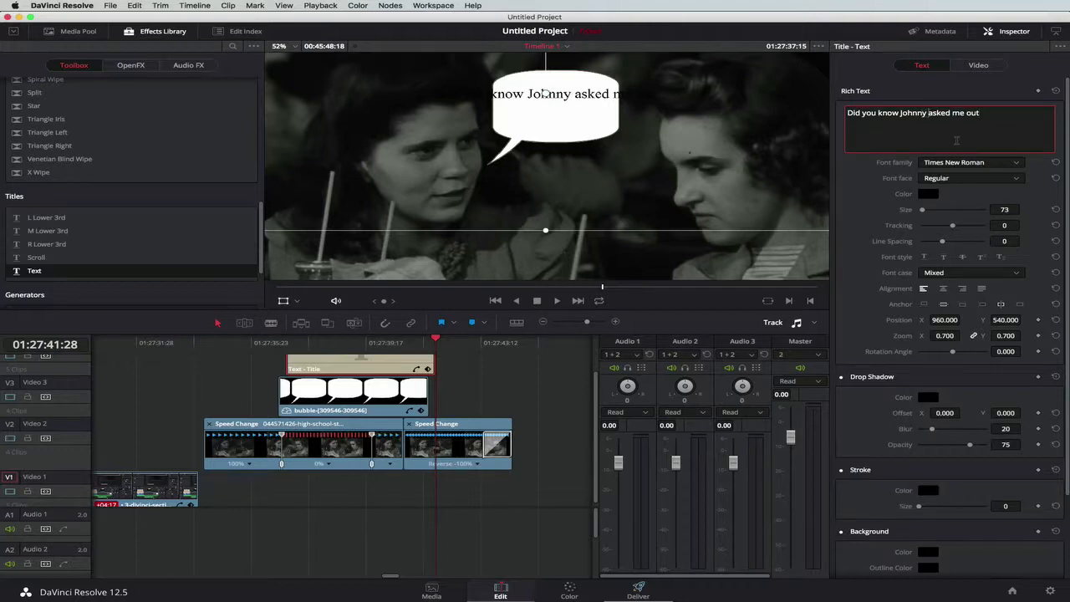
key(Return)
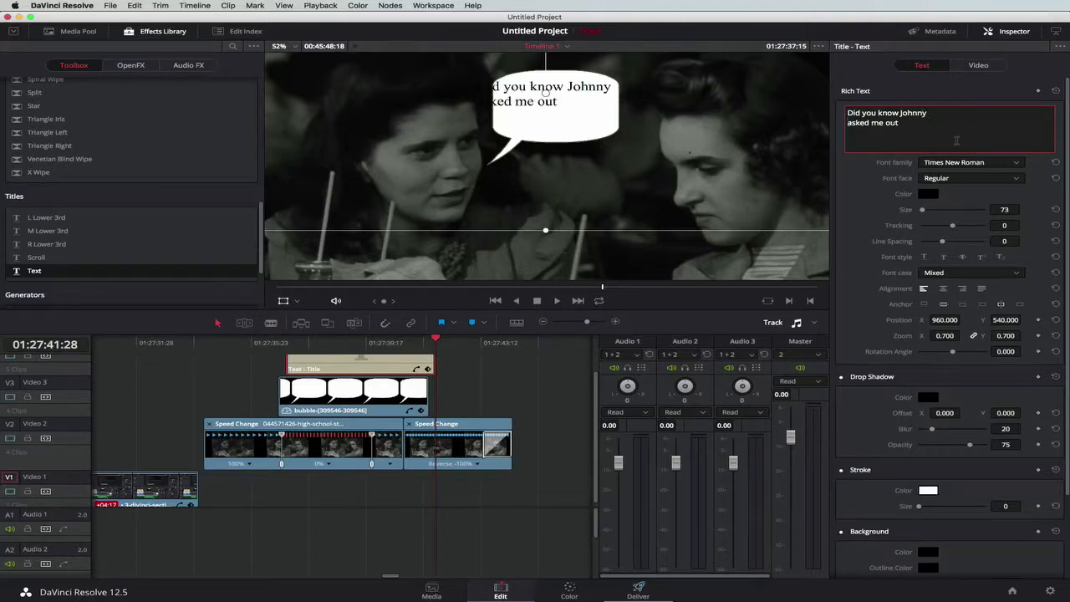
- Center-align the two-line title, set its size to 62 and center it within the speech bubble
click(944, 289)
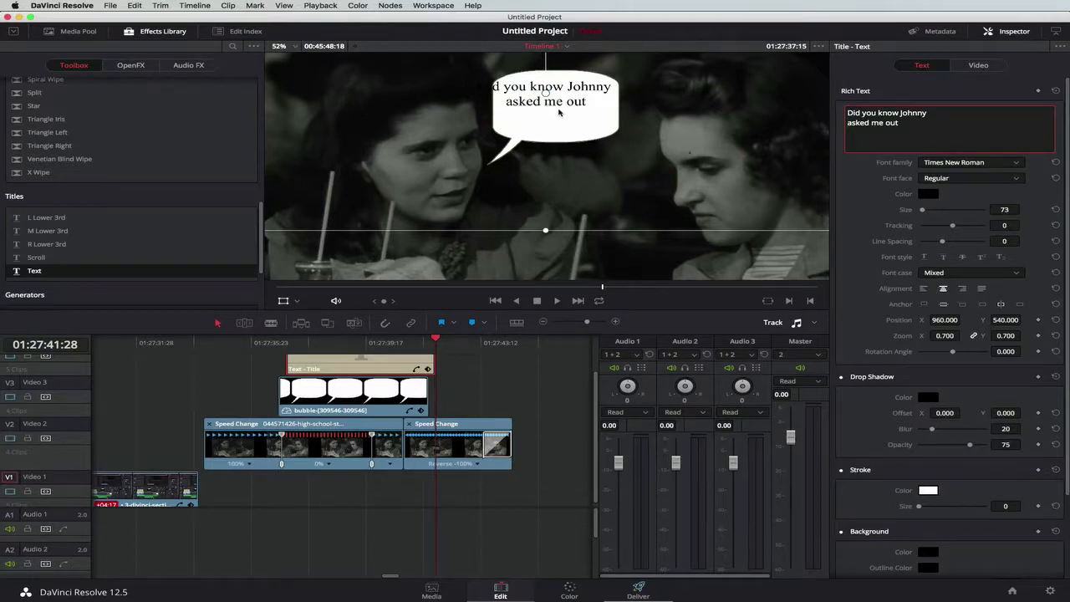
drag(559, 111, 574, 116)
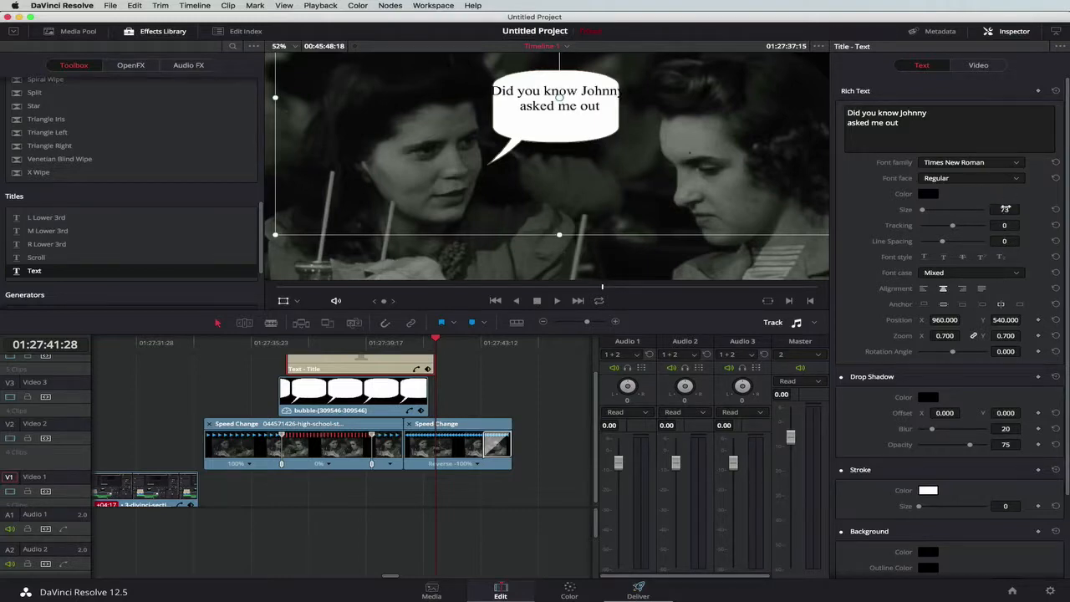
drag(1005, 210, 996, 209)
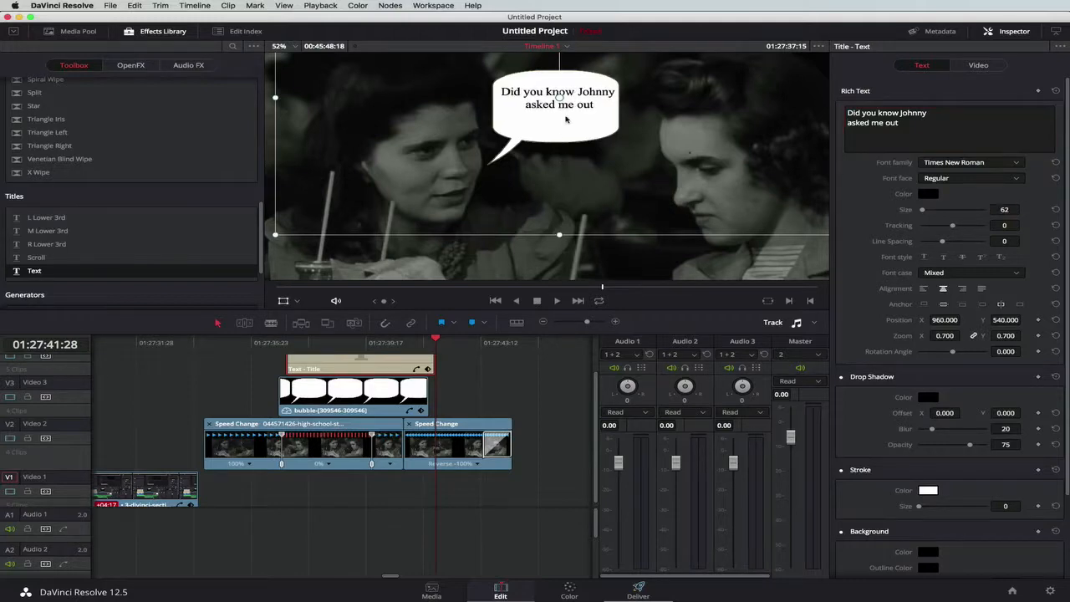
drag(567, 108, 563, 111)
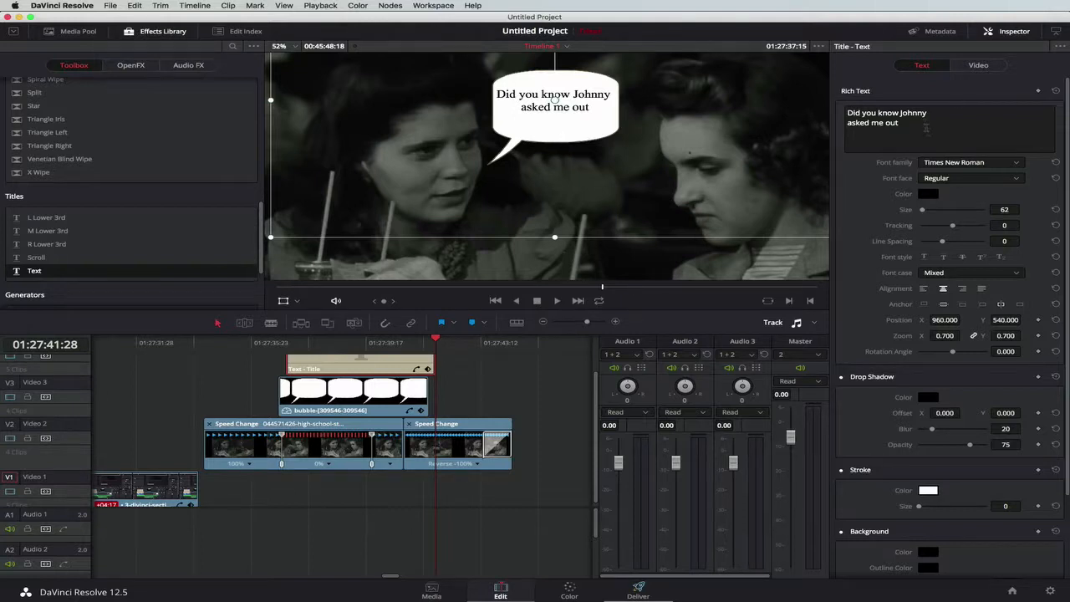
- Add a question mark at the end of the title's second line, after "asked me out"
click(924, 123)
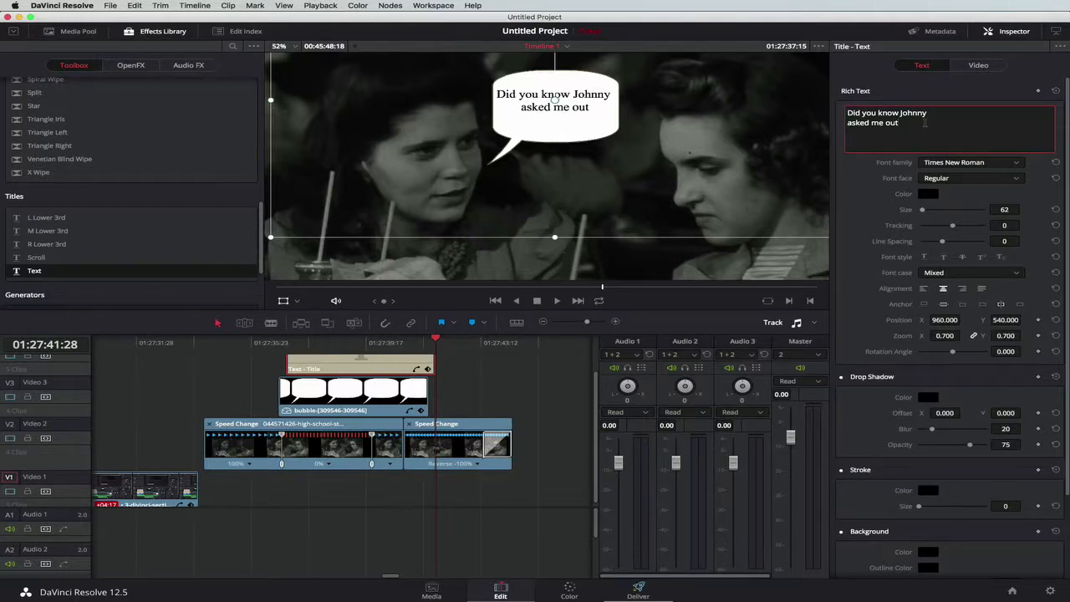
text(>)
key(BackSpace)
text(?)
- Shorten the title and the speech-bubble clip so both end together shortly before the first cafeteria clip ends
drag(436, 365, 389, 366)
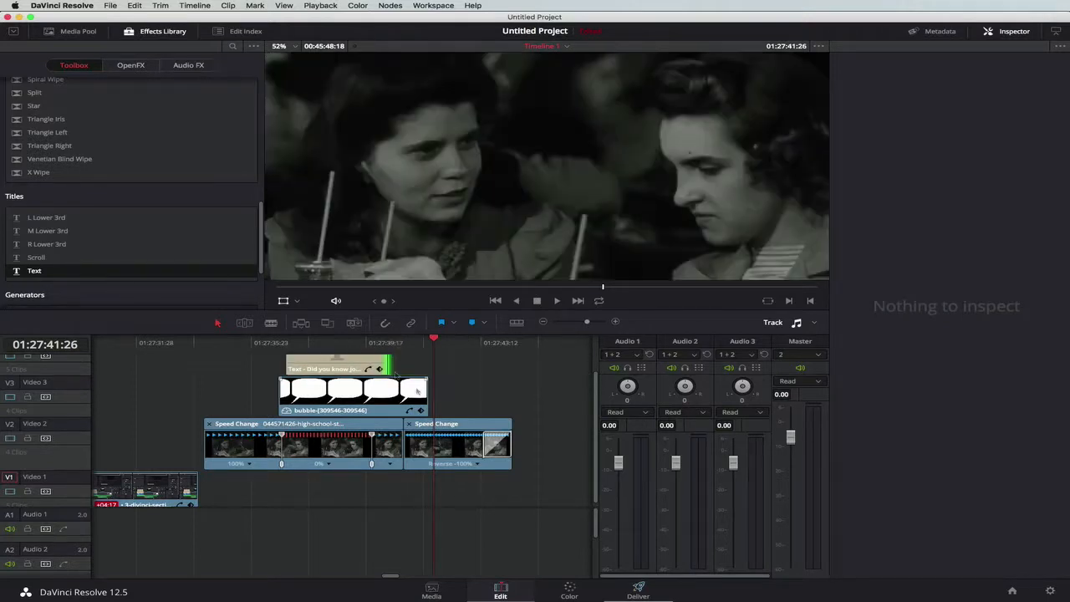
drag(429, 395, 392, 400)
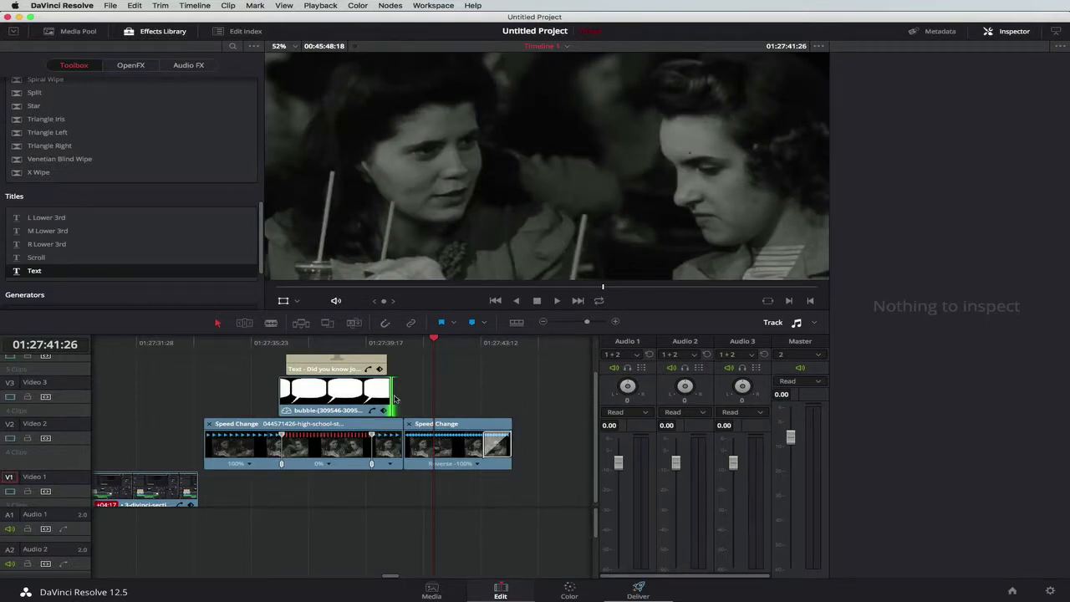
drag(392, 400, 389, 399)
- Place the cloud-shaped thought bubble from the media pool on Video 3 after the speech bubble, and shorten it to end midway through the reversed clip
click(78, 32)
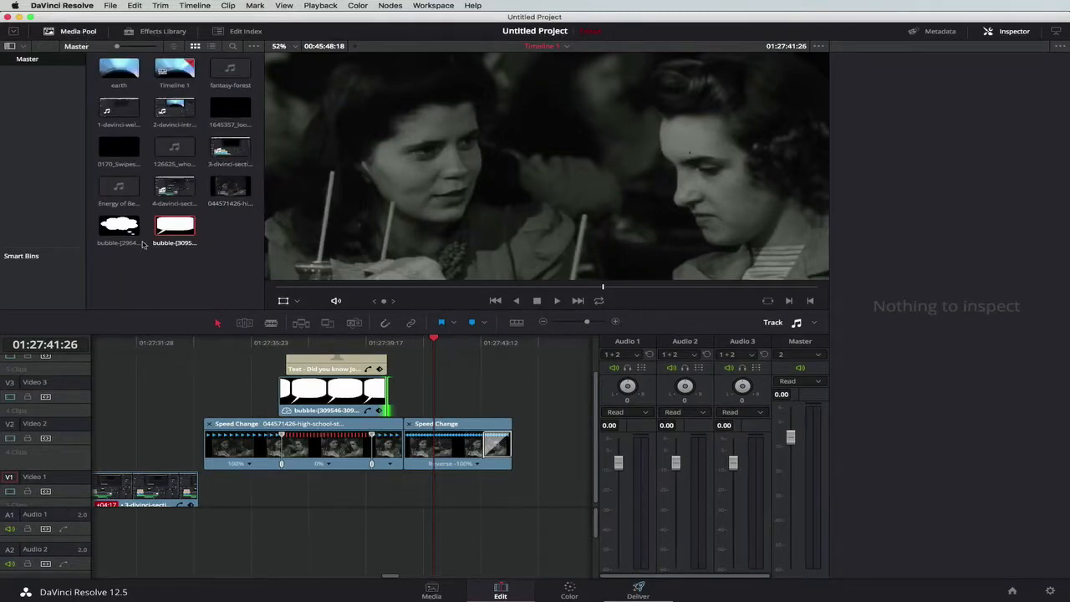
drag(122, 227, 409, 387)
key(Down)
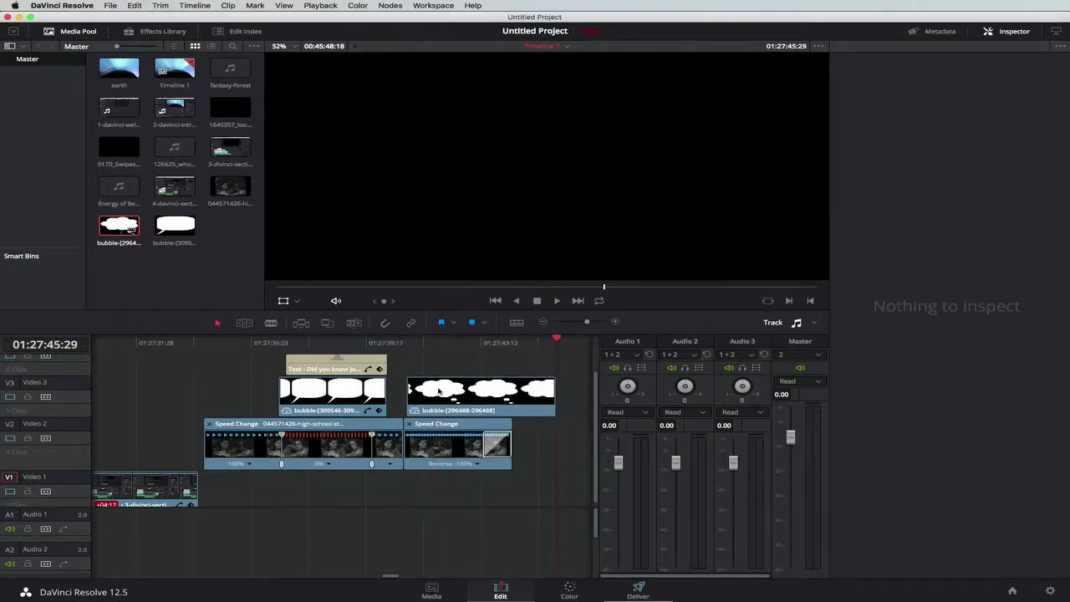
drag(556, 398, 416, 394)
- At 01:27:41:06, set the thought bubble's zoom to 0.320 and move it between the women's heads, at about X 81.480, Y 244.439
click(414, 343)
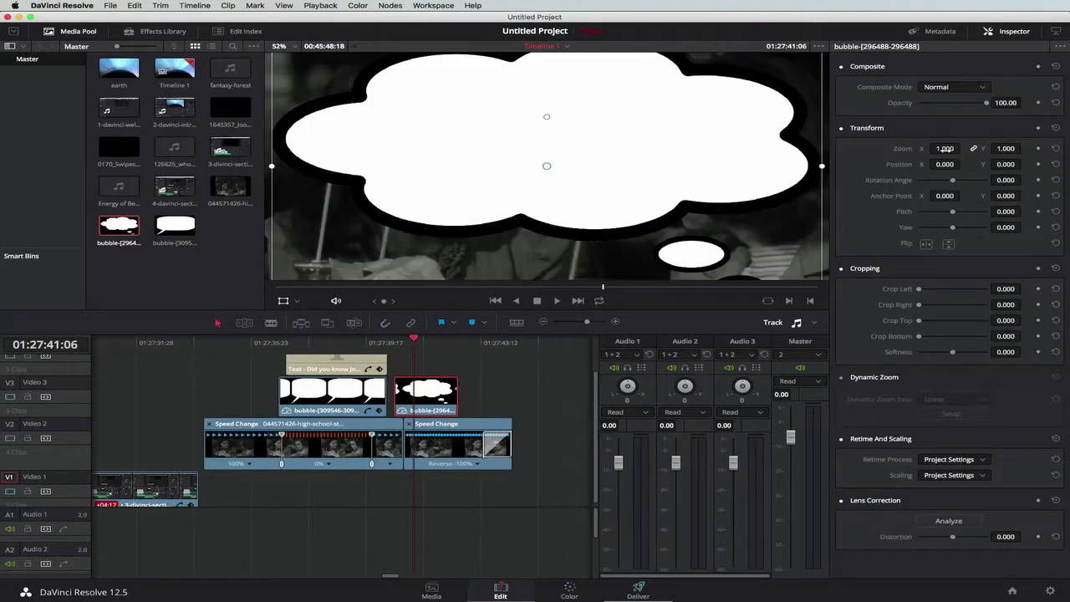
drag(963, 148, 962, 148)
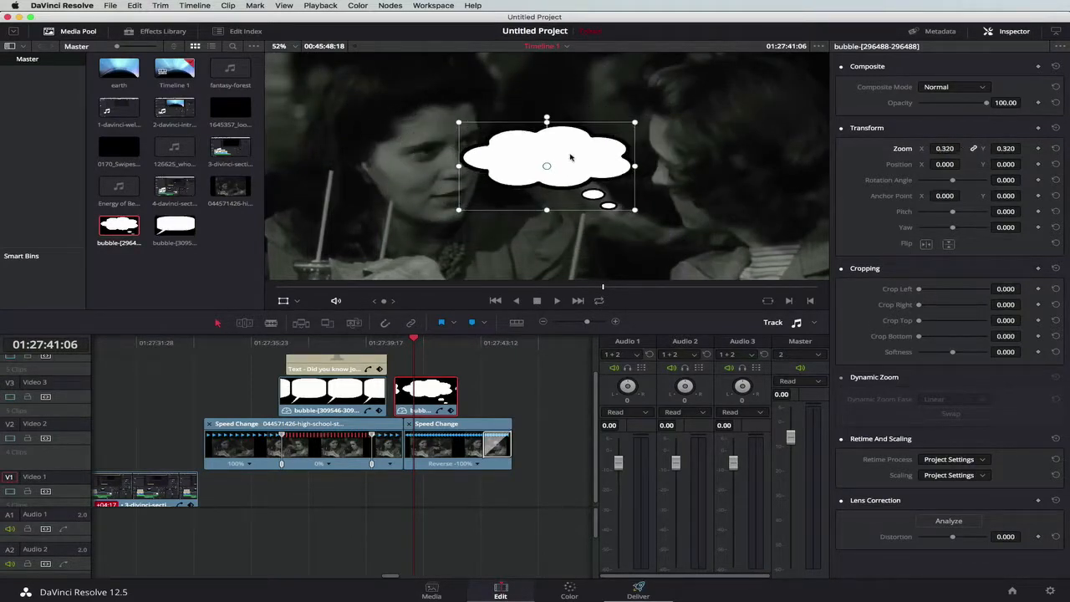
drag(571, 157, 592, 94)
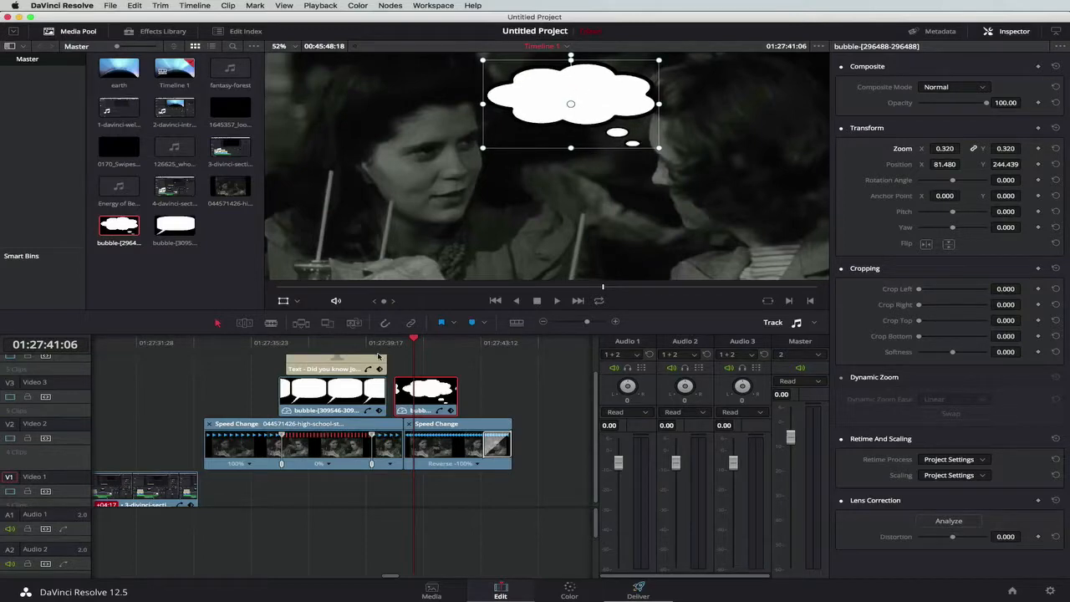
- Duplicate the title onto Video 4 above the thought bubble and trim its end to match the bubble's end
click(351, 366)
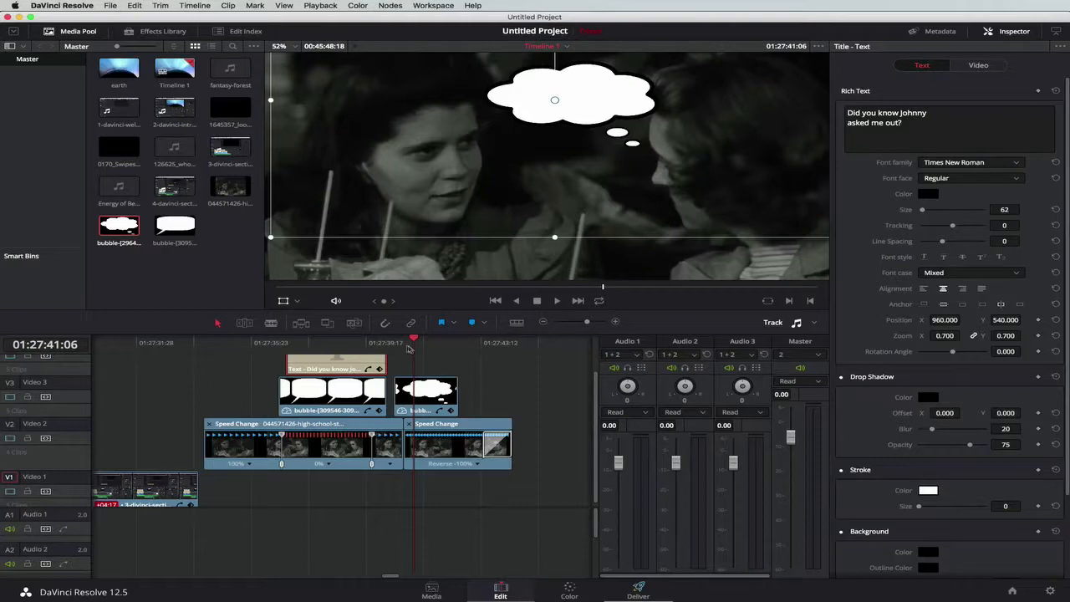
click(402, 344)
key(super+v)
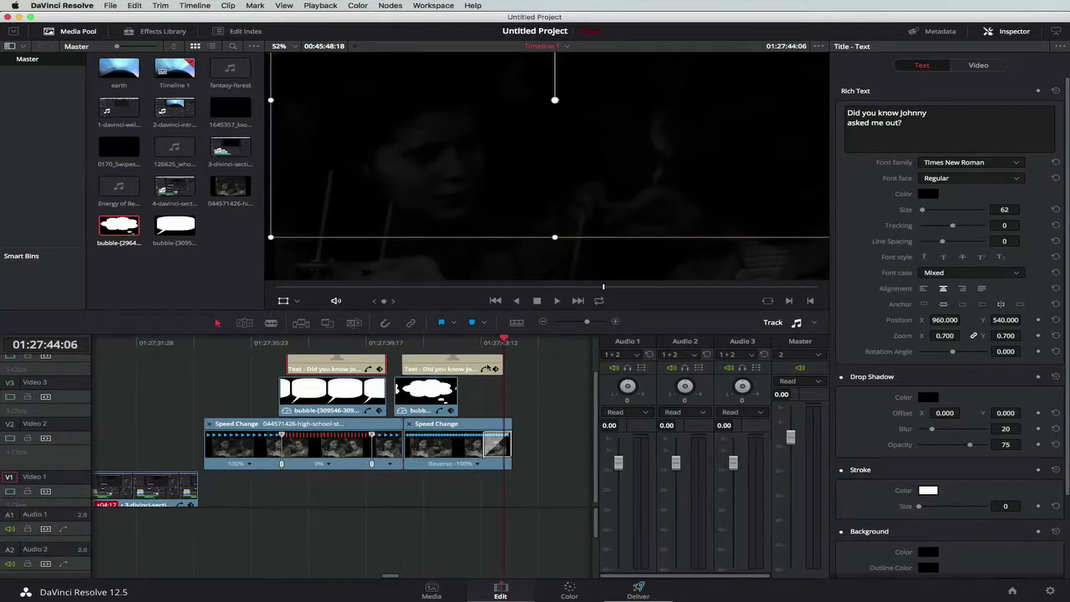
drag(504, 362, 458, 362)
- Replace the text of the title above the thought bubble with "You're such a COW" followed by the woman's first name
click(428, 348)
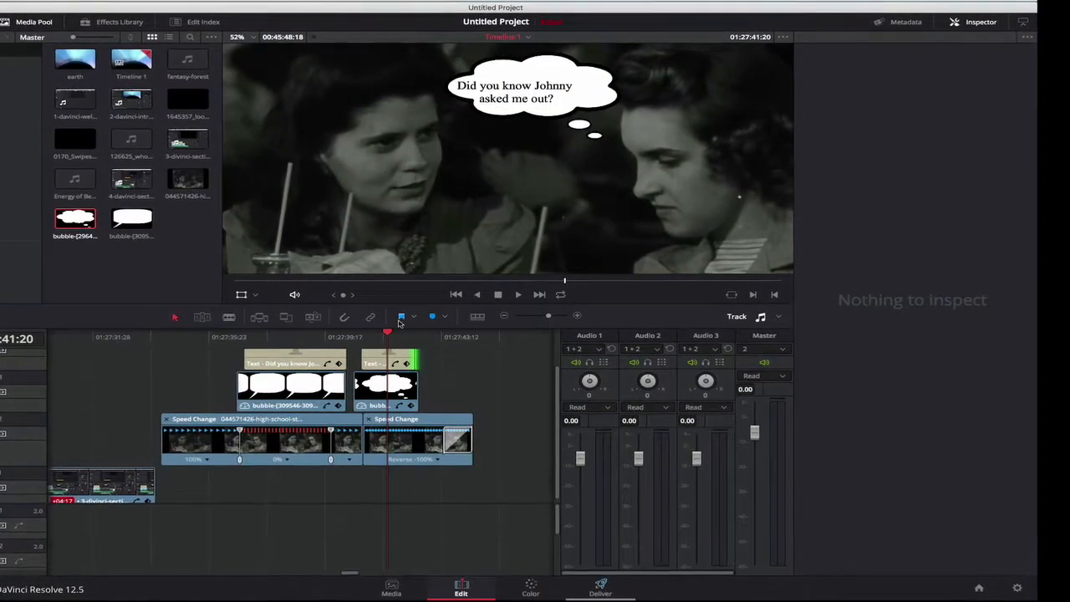
click(380, 363)
drag(886, 115, 700, 68)
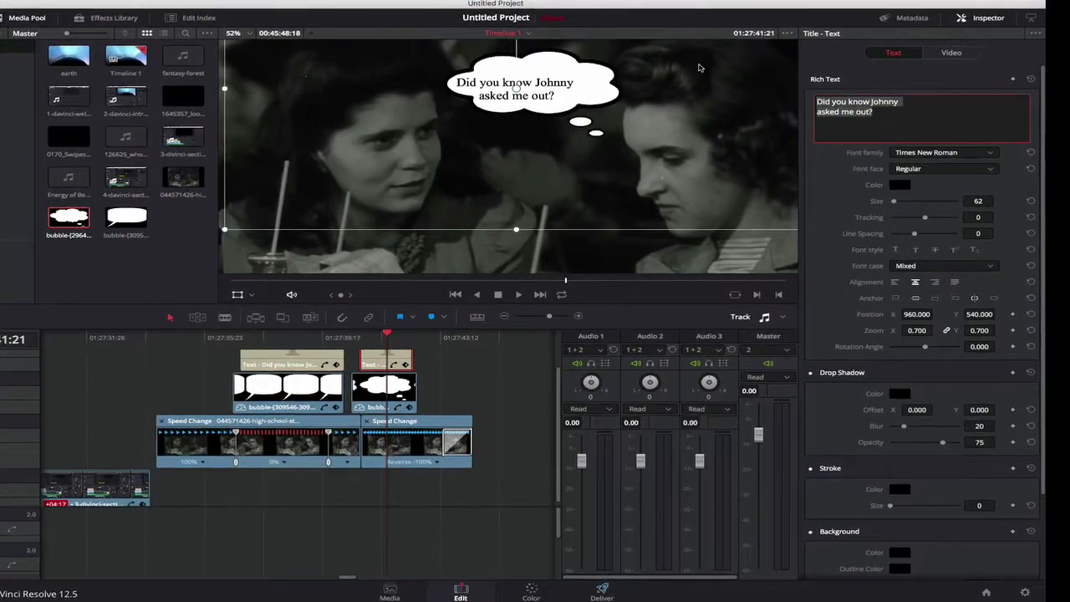
text(You're suc)
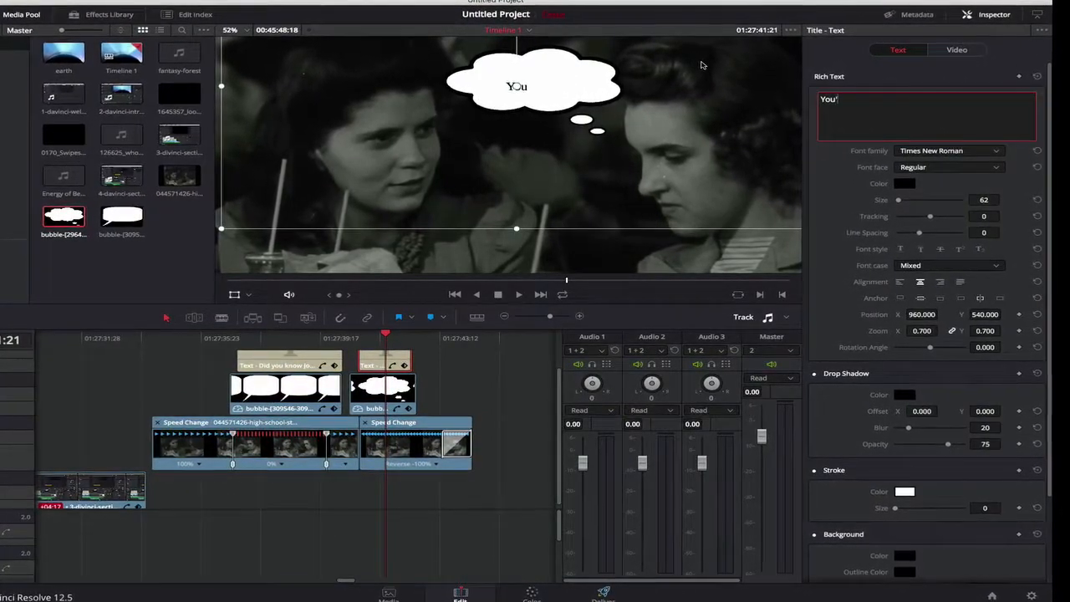
text(h a C)
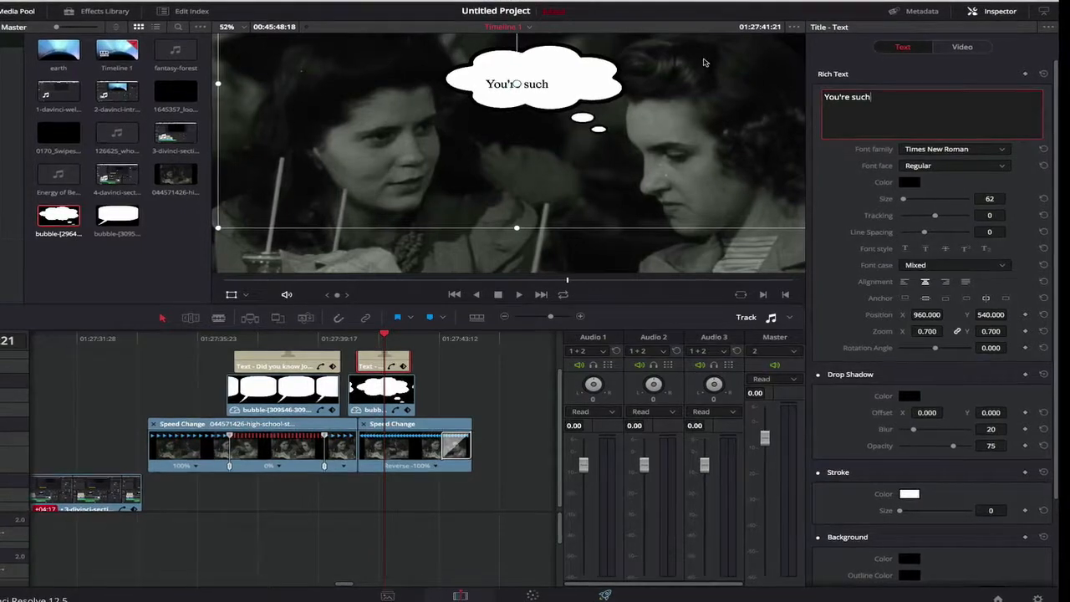
text(OW)
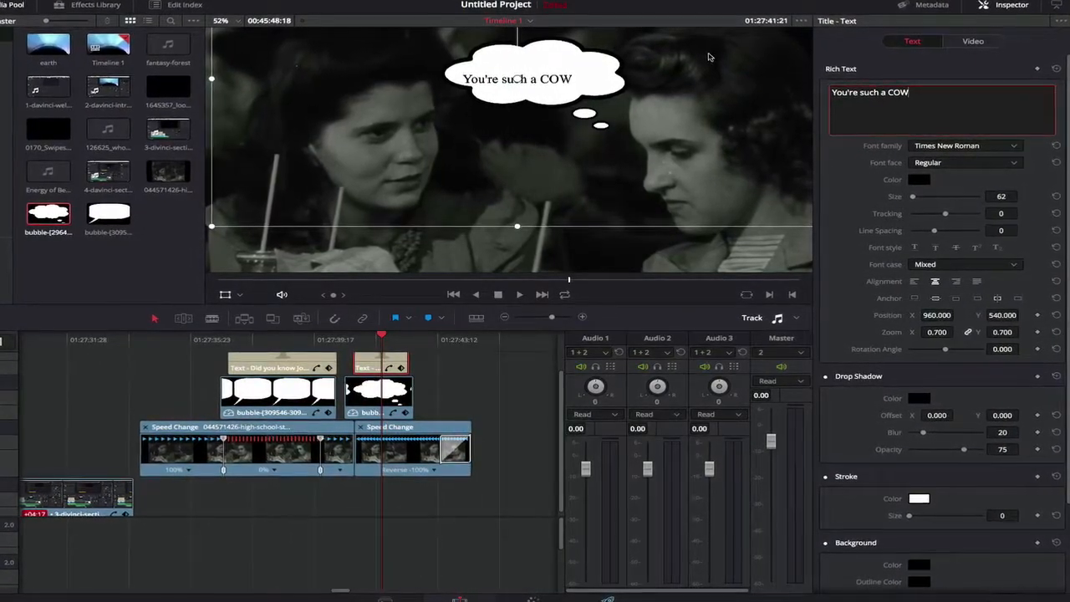
text( Natalie)
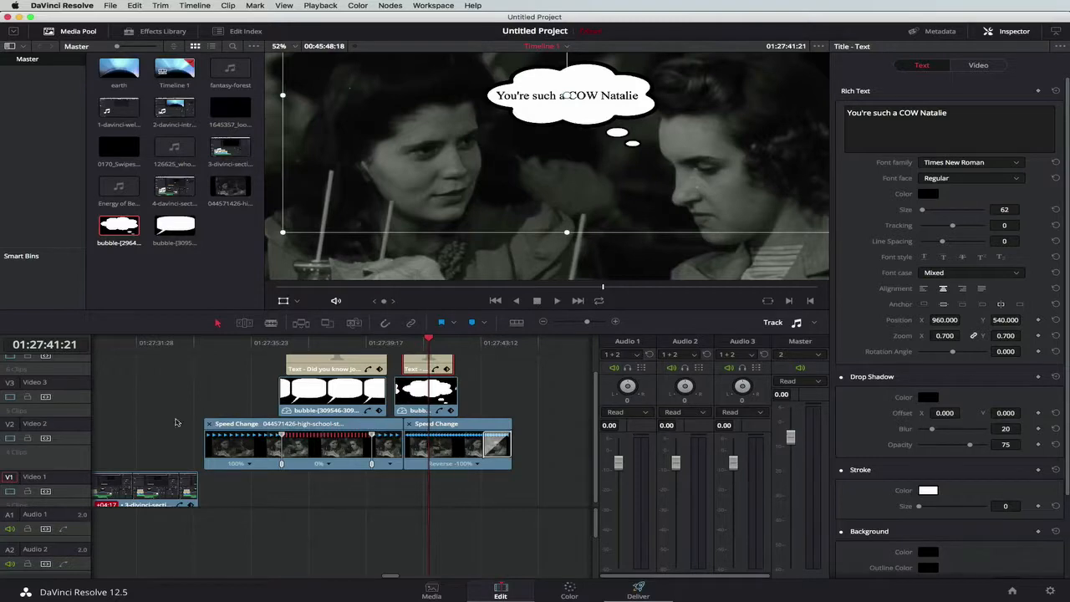
- Add short Cross Dissolve transitions to the starts and ends of the two titles on Video 4
click(151, 31)
scroll(74, 246, up, 10)
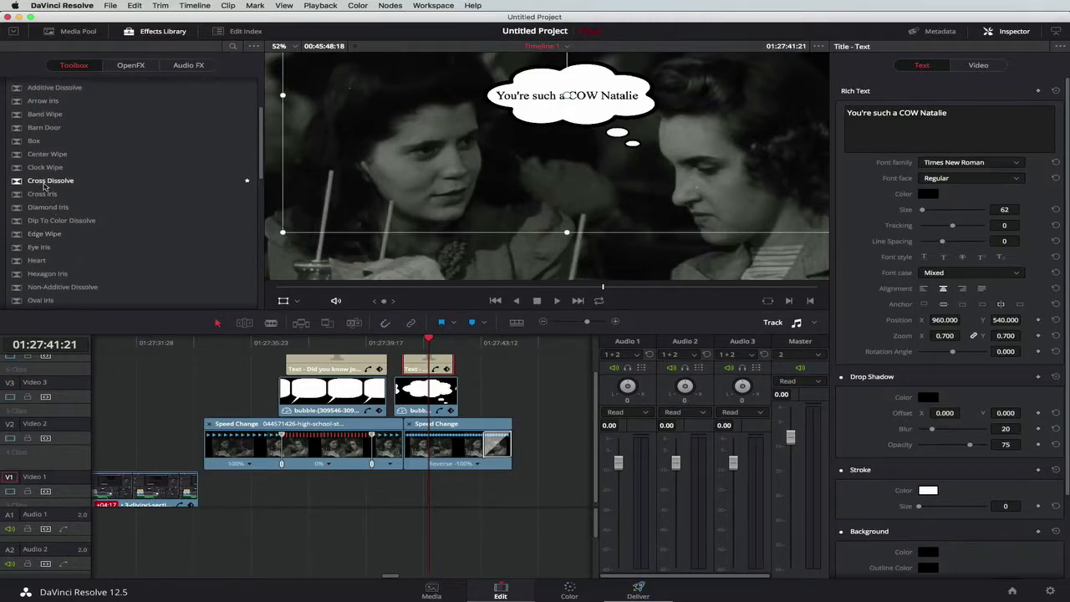
drag(44, 187, 294, 367)
drag(44, 182, 407, 368)
drag(45, 181, 374, 362)
drag(314, 364, 299, 365)
- Add Cross Dissolves to both ends of the speech bubble on Video 3, shortening the starting one to 17 frames
drag(35, 180, 312, 410)
drag(330, 410, 316, 410)
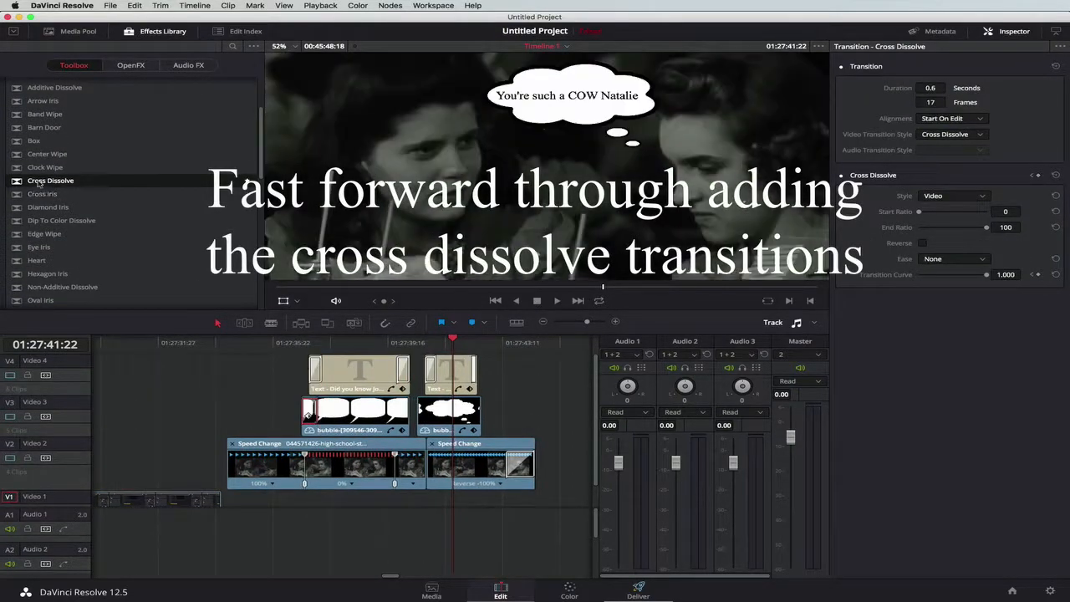
drag(37, 182, 399, 409)
drag(379, 410, 393, 409)
- Add Cross Dissolves to the thought bubble on Video 3, 17 frames long at its start and 12 frames at its end
drag(35, 182, 427, 410)
drag(445, 409, 426, 409)
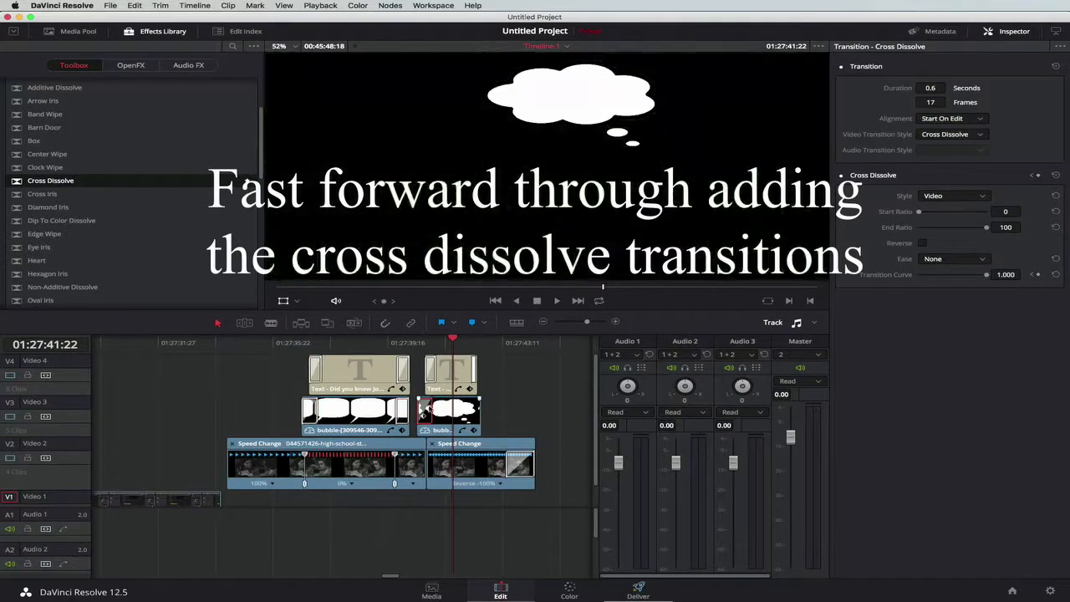
drag(36, 182, 472, 409)
drag(452, 409, 471, 409)
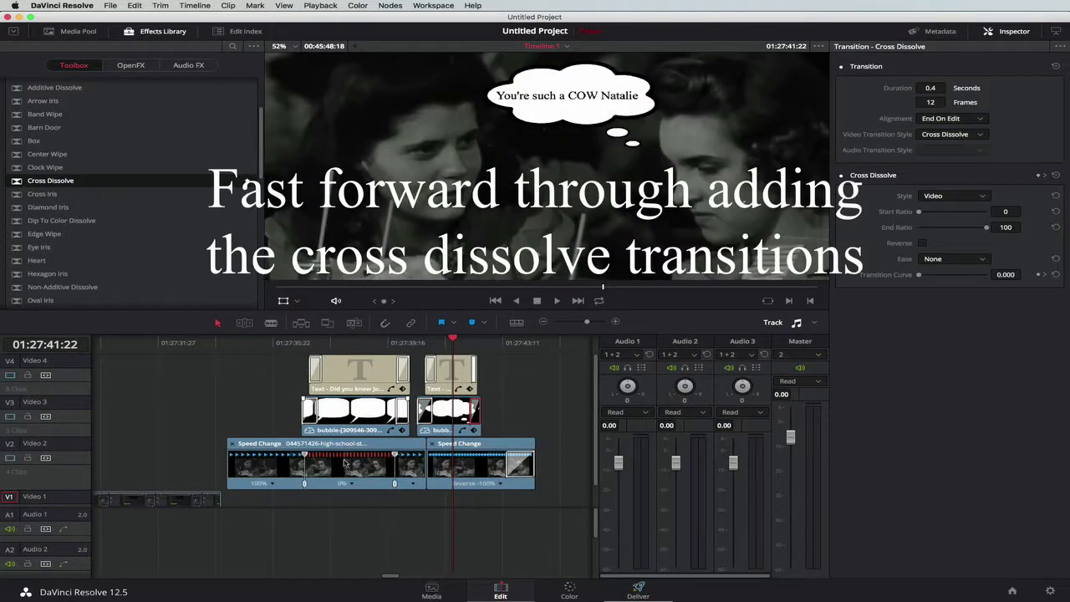
click(40, 156)
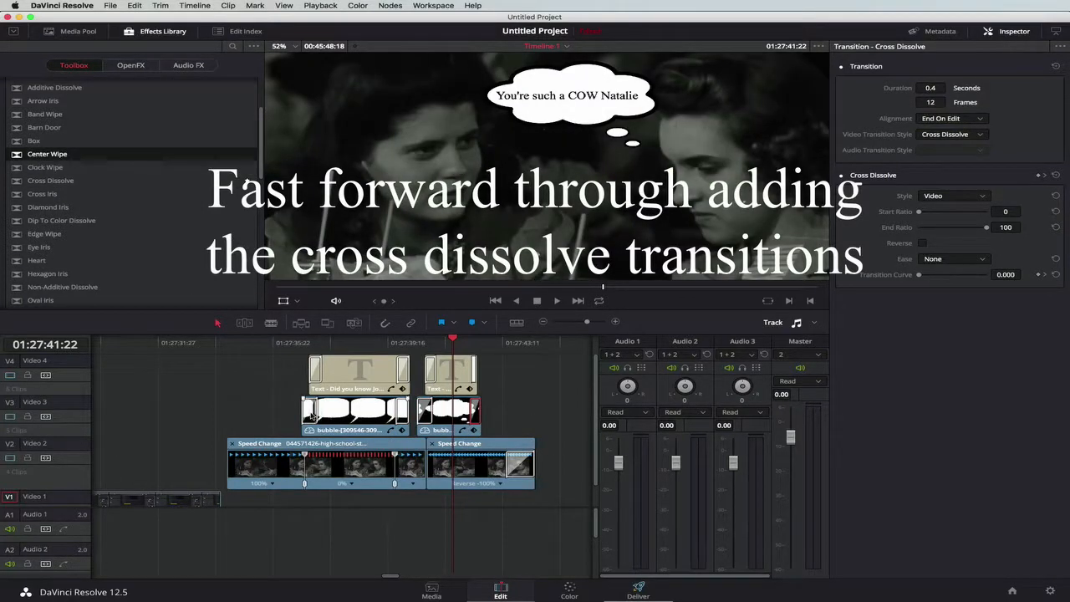
drag(312, 415, 309, 414)
mouse_move(338, 342)
mouse_down()
mouse_move(325, 342)
mouse_move(336, 342)
mouse_up()
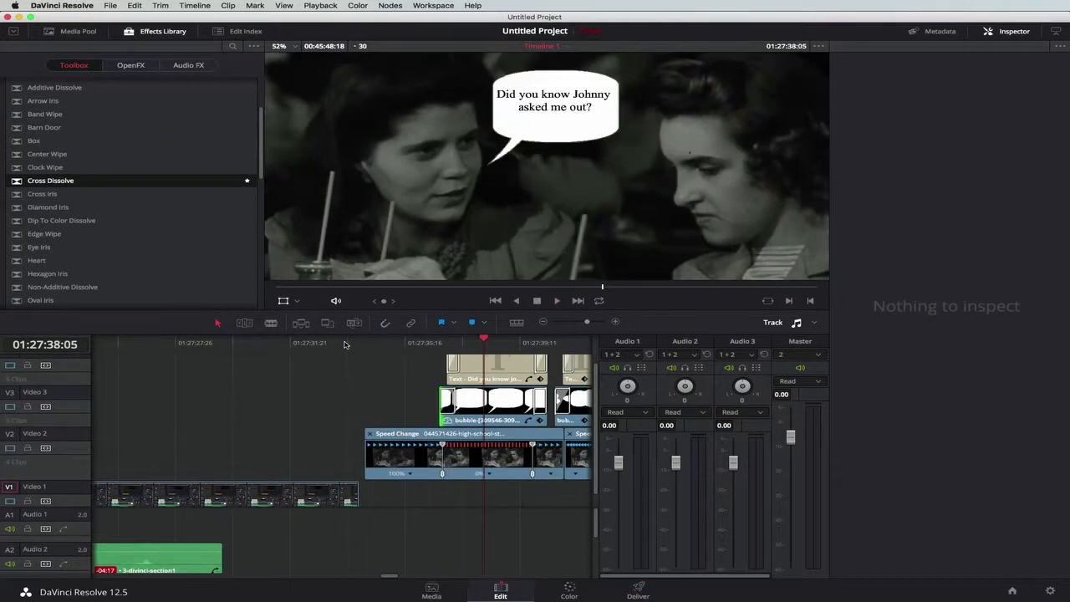
- Try to extend the starts of the speech bubble and its title back near the first cafeteria clip's start, and preview them
drag(441, 418, 381, 418)
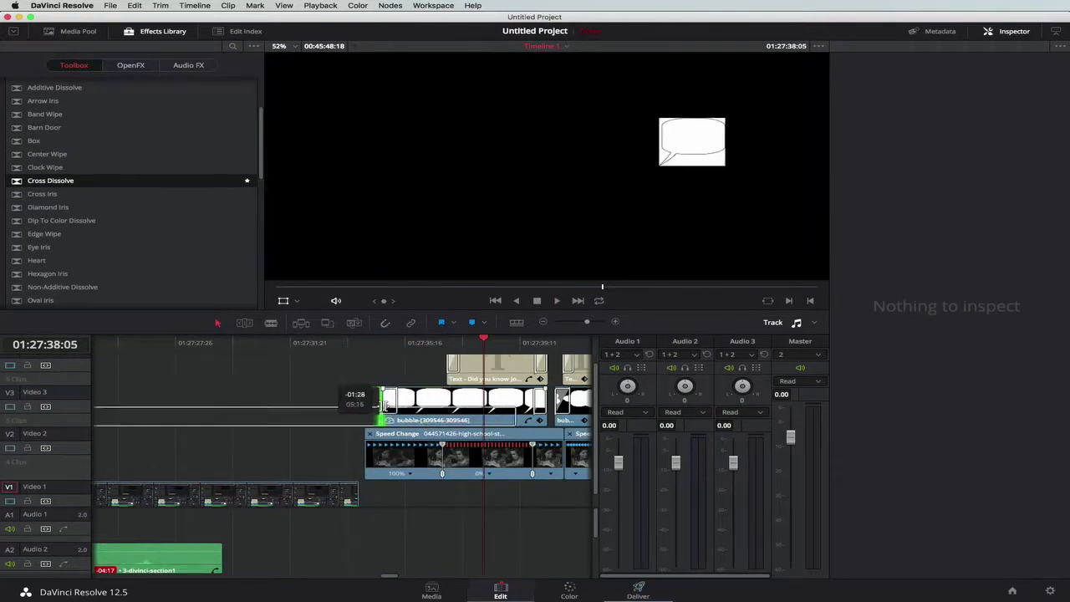
drag(448, 379, 389, 379)
click(361, 344)
key(space)
key(space)
- Try to end the speech bubble and its title sooner, bring the thought bubble and its title earlier, and play the interlude
mouse_move(547, 381)
mouse_down()
mouse_move(514, 381)
mouse_move(513, 406)
mouse_move(557, 379)
mouse_move(545, 367)
mouse_up()
click(576, 403)
super+click(576, 368)
click(362, 345)
key(space)
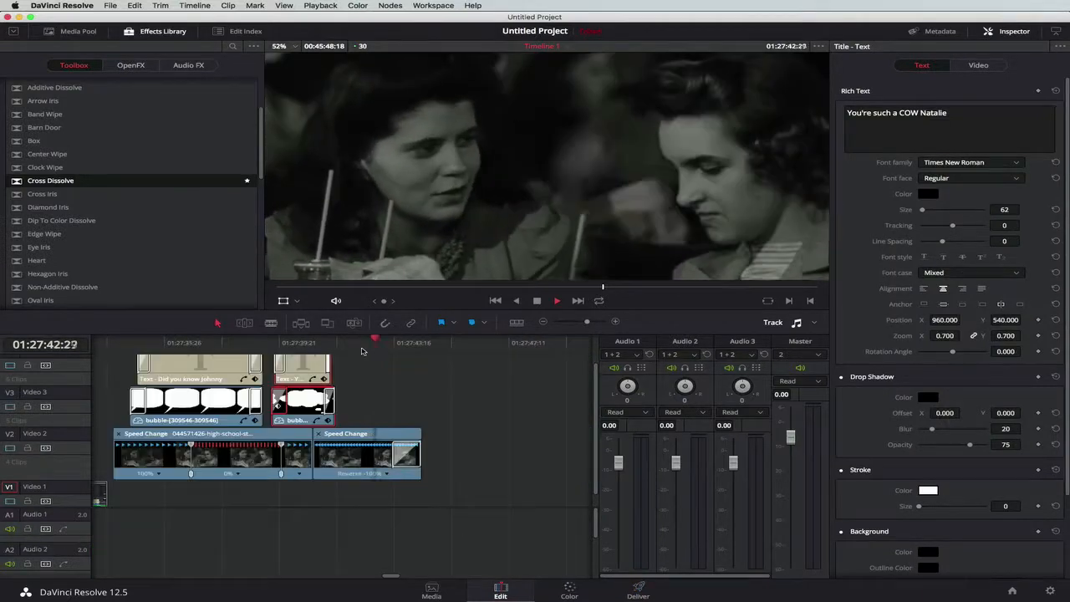
- Scrub through the cafeteria interlude and play it from 01:27:33:15 to check the timing of the bubbles
scroll(276, 376, left, 5)
scroll(259, 368, up, 1)
click(253, 342)
drag(253, 343, 540, 343)
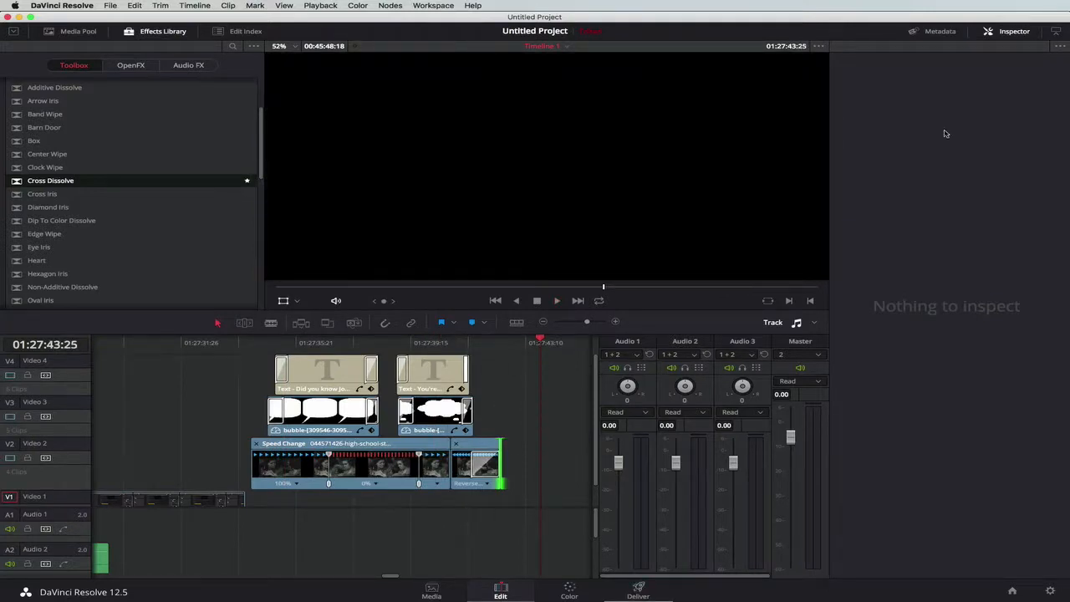
click(144, 343)
scroll(353, 413, left, 5)
drag(334, 343, 277, 342)
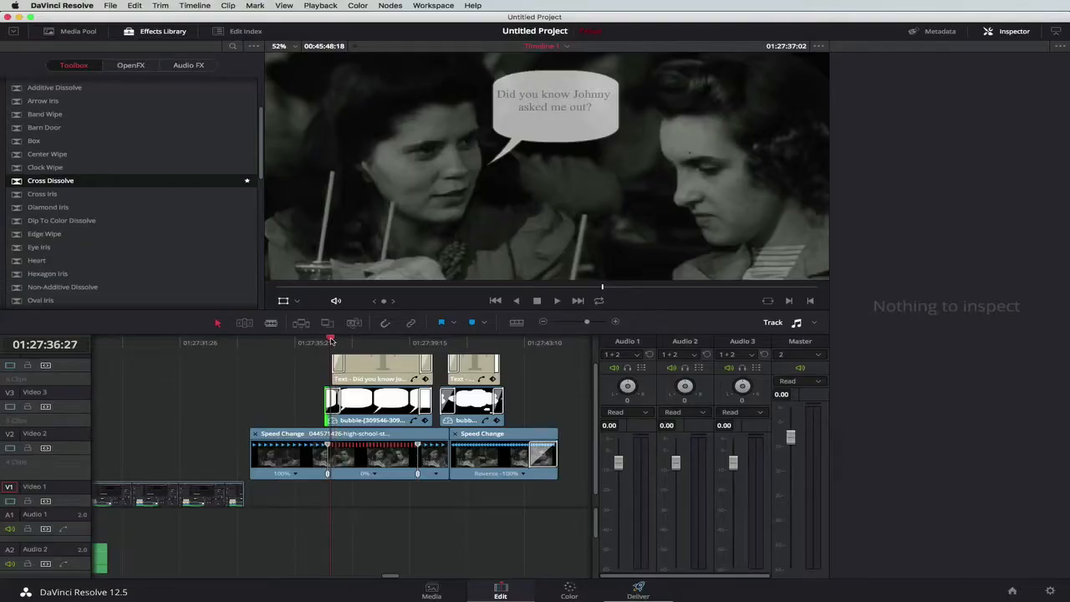
mouse_move(333, 342)
mouse_down()
mouse_move(320, 344)
mouse_move(342, 342)
mouse_up()
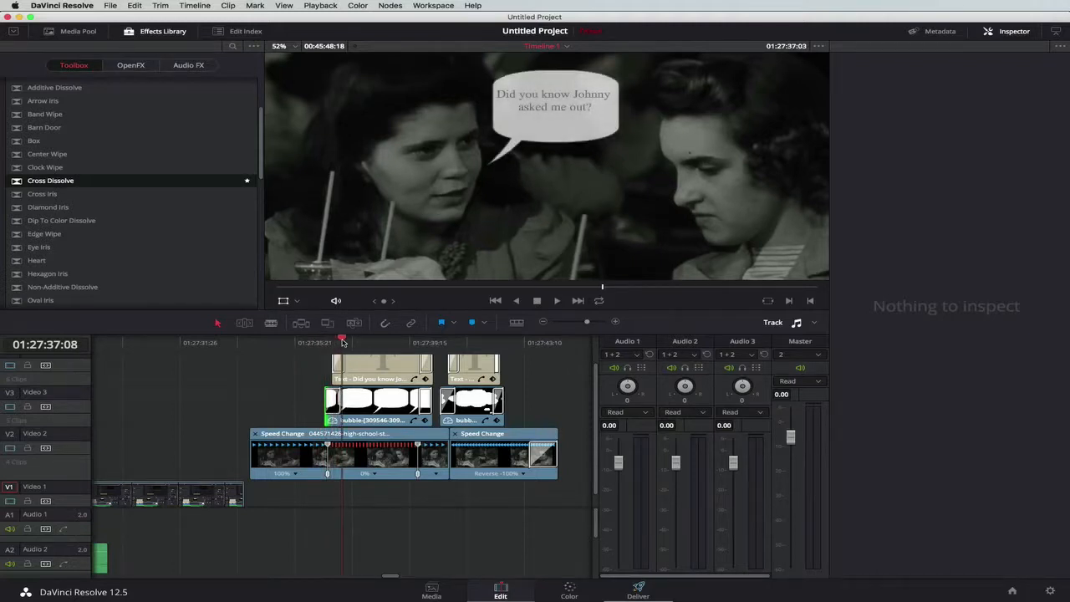
click(291, 343)
click(345, 343)
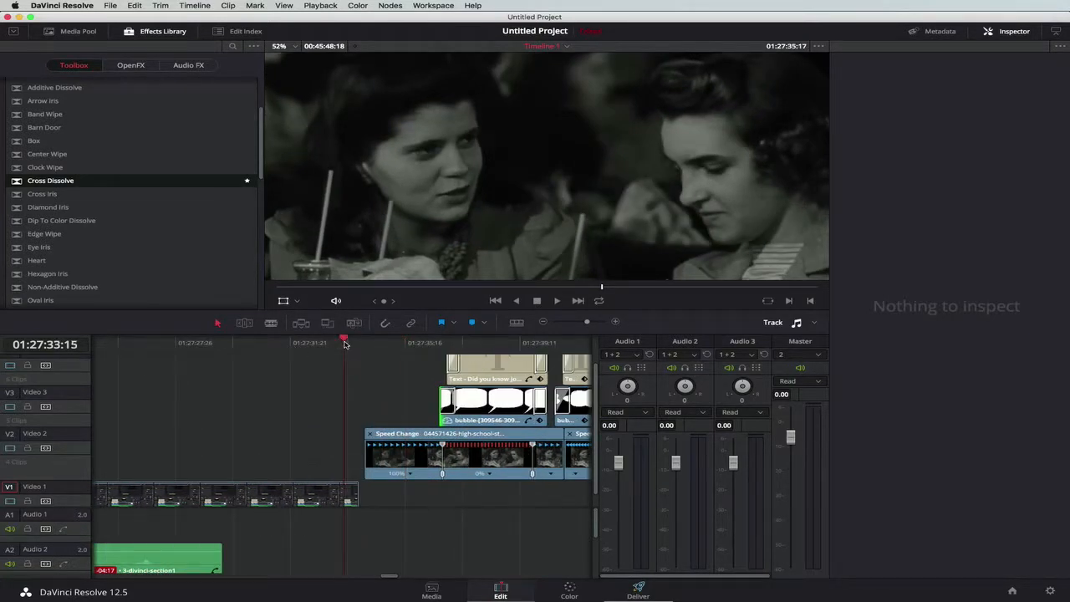
key(space)
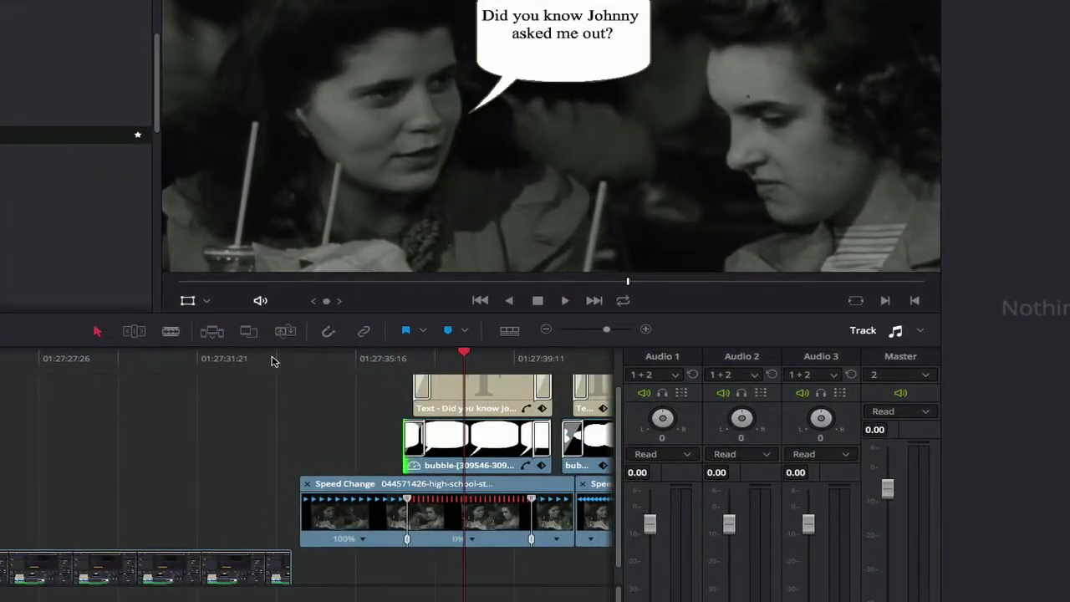
key(space)
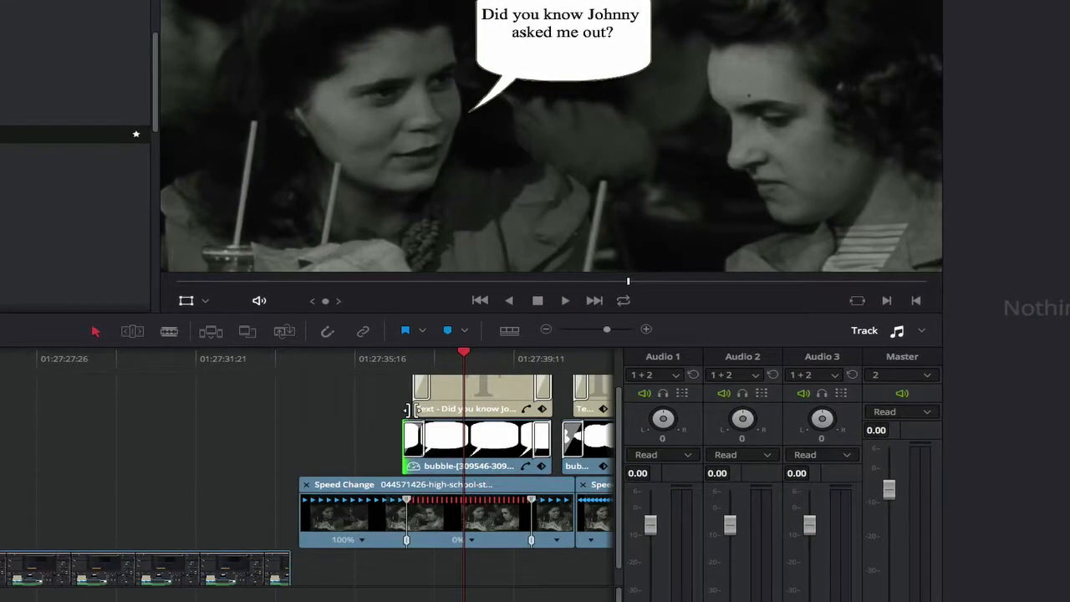
- Extend the starts of the speech bubble and its title back to shortly after the first cafeteria clip begins, and preview them
drag(405, 444, 322, 449)
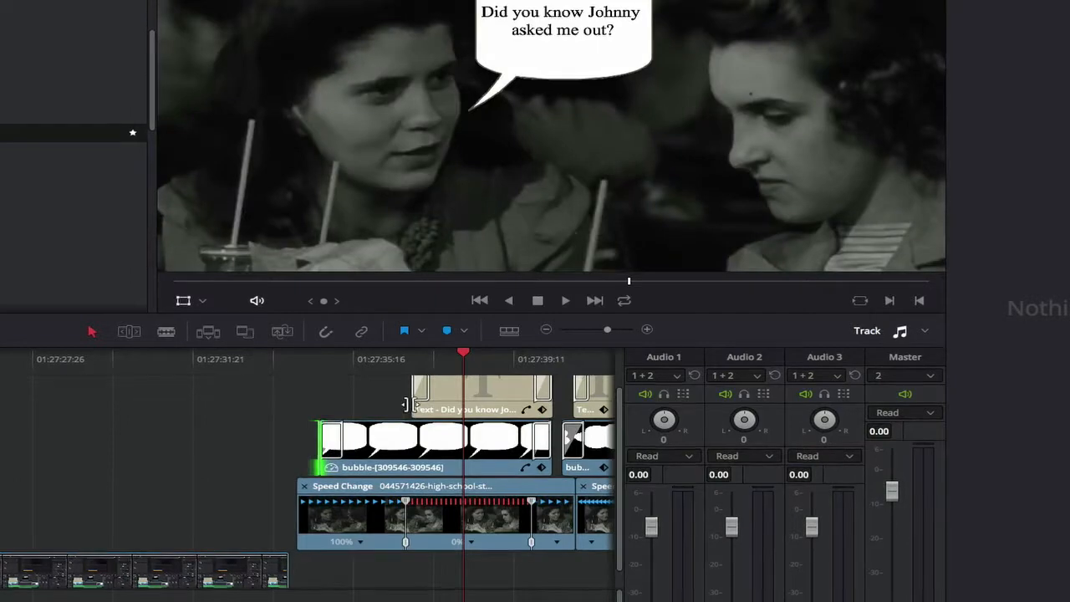
drag(411, 408, 325, 409)
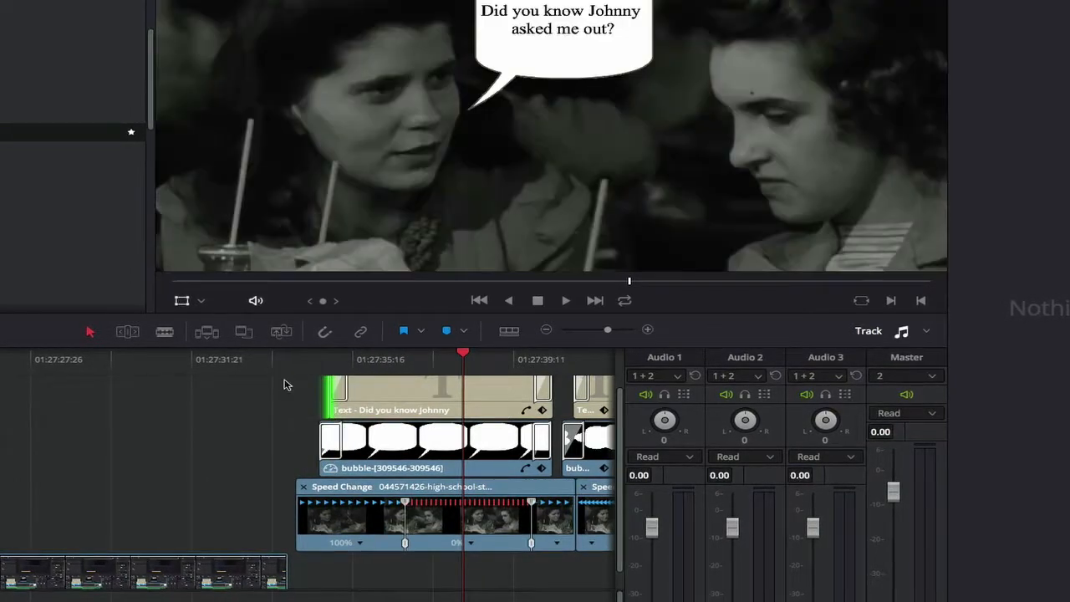
click(287, 374)
key(space)
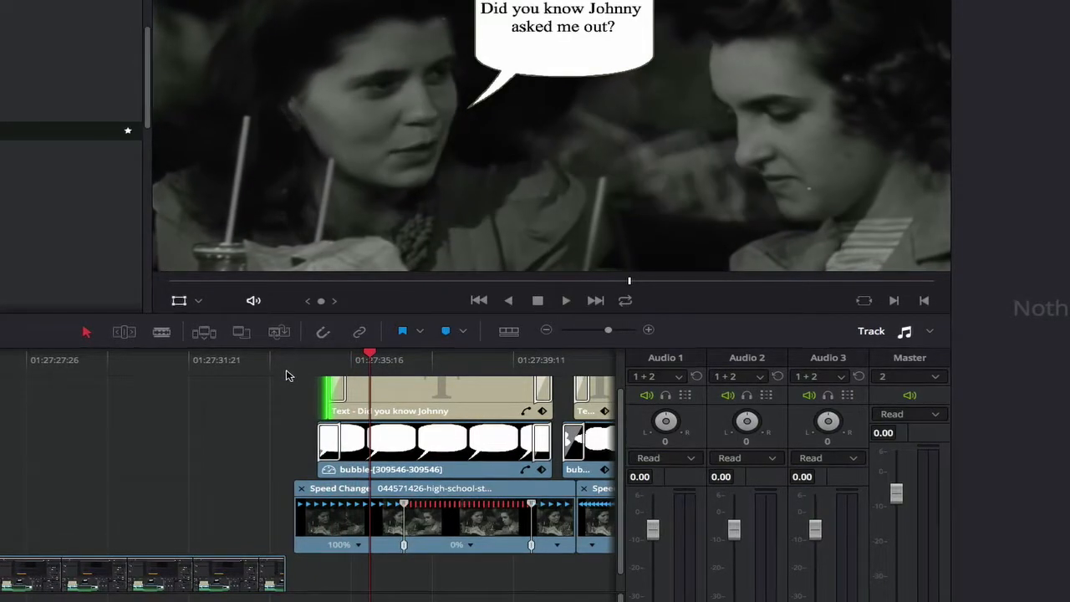
key(space)
- Find where the speech should end in playback, and shorten the title and speech bubble to end just past that point
key(space)
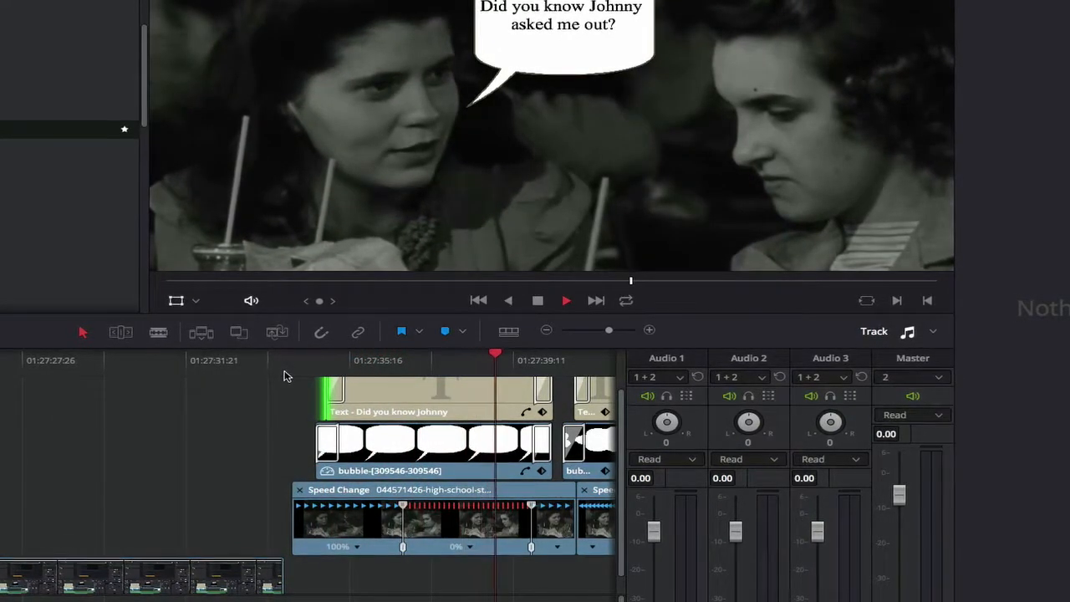
key(space)
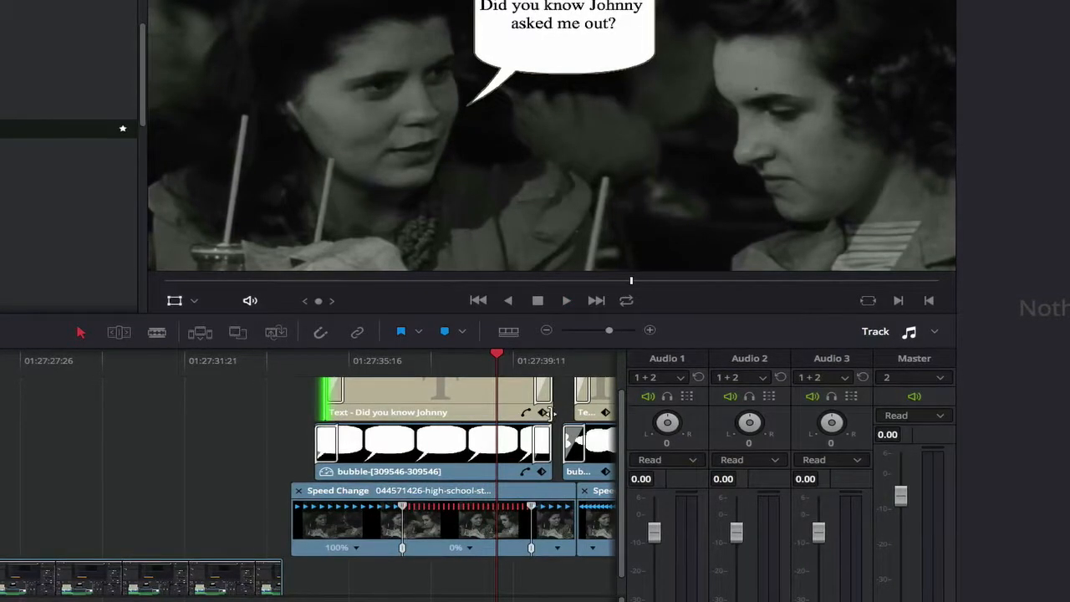
drag(550, 412, 502, 413)
drag(549, 441, 506, 453)
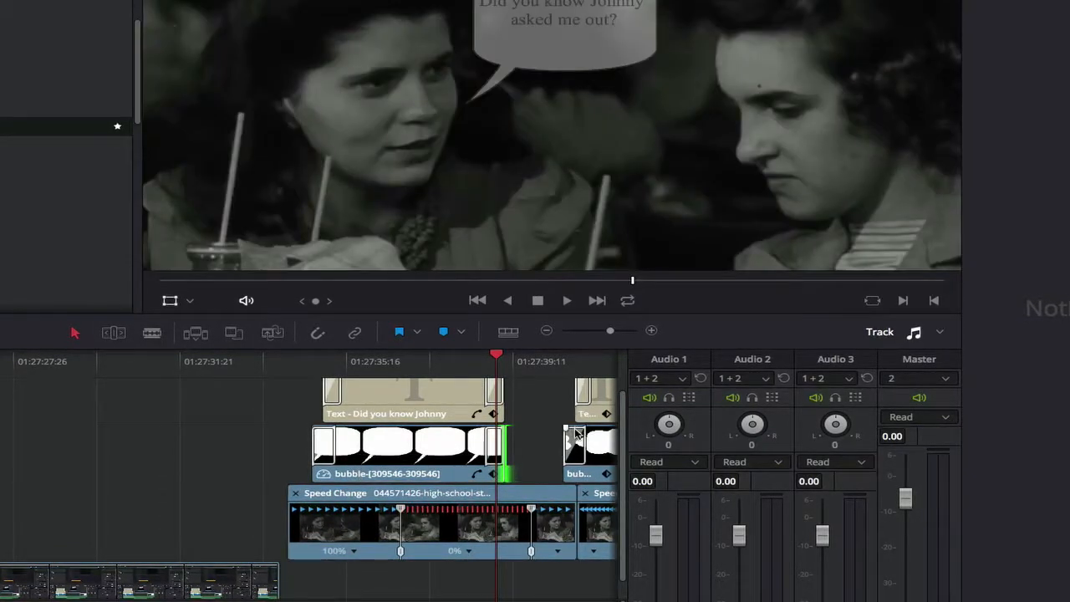
- Move the thought bubble and its title earlier to follow the shortened speech bubble, and play the interlude from 01:27:34:03
drag(576, 407, 535, 420)
click(573, 443)
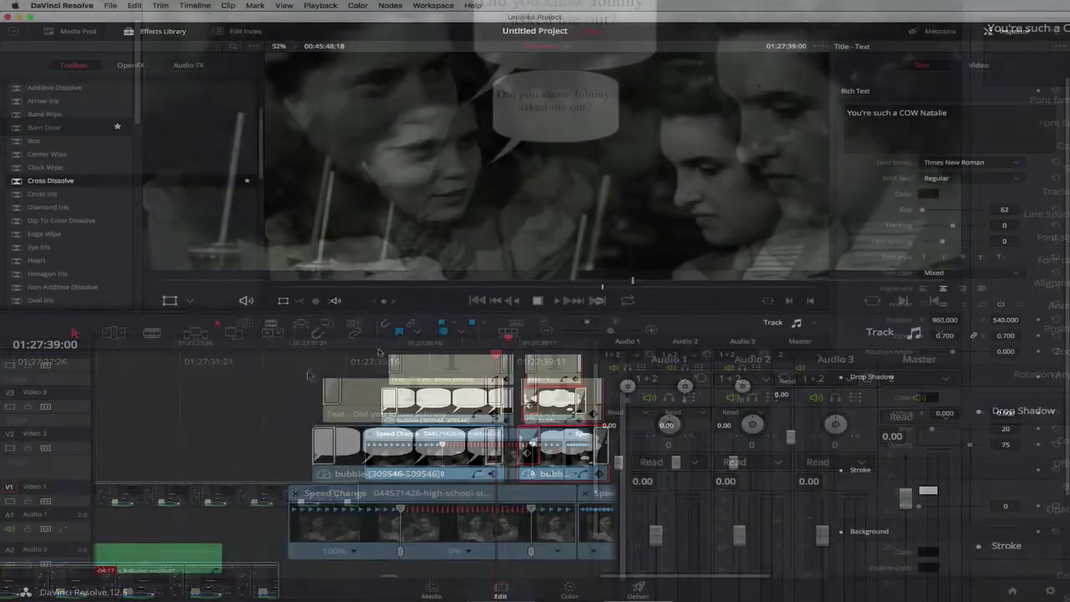
click(362, 349)
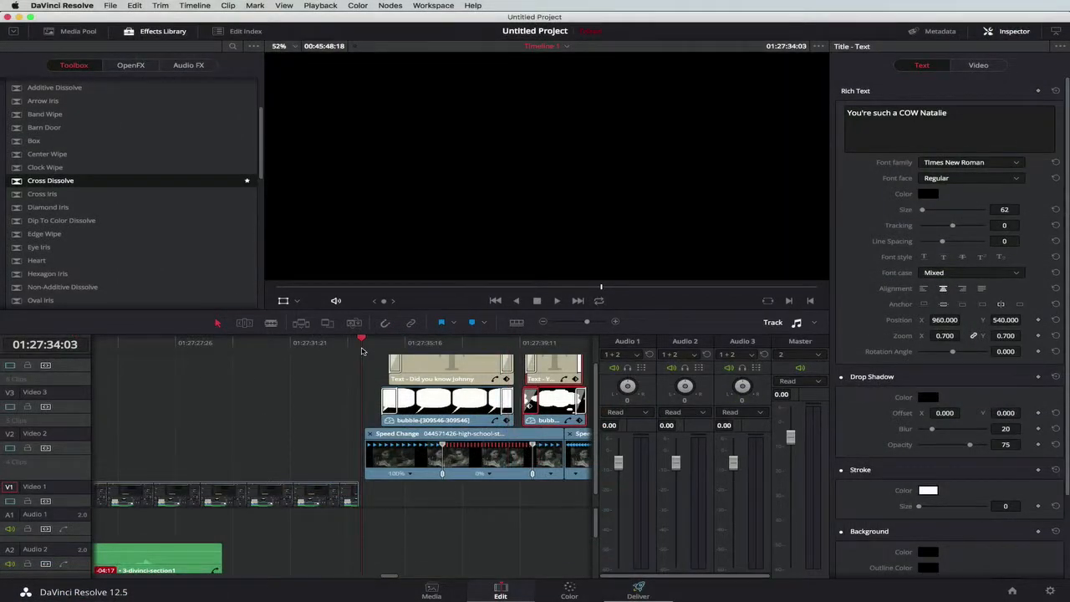
key(space)
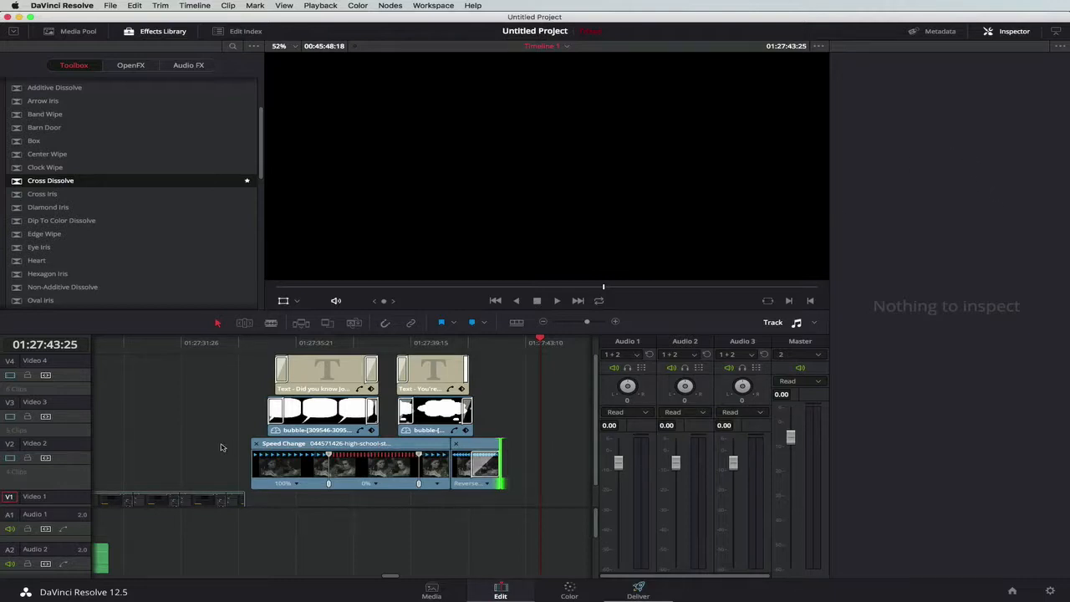
- Scrub back through the screen recording before the cafeteria interlude to 01:27:26:20
click(148, 346)
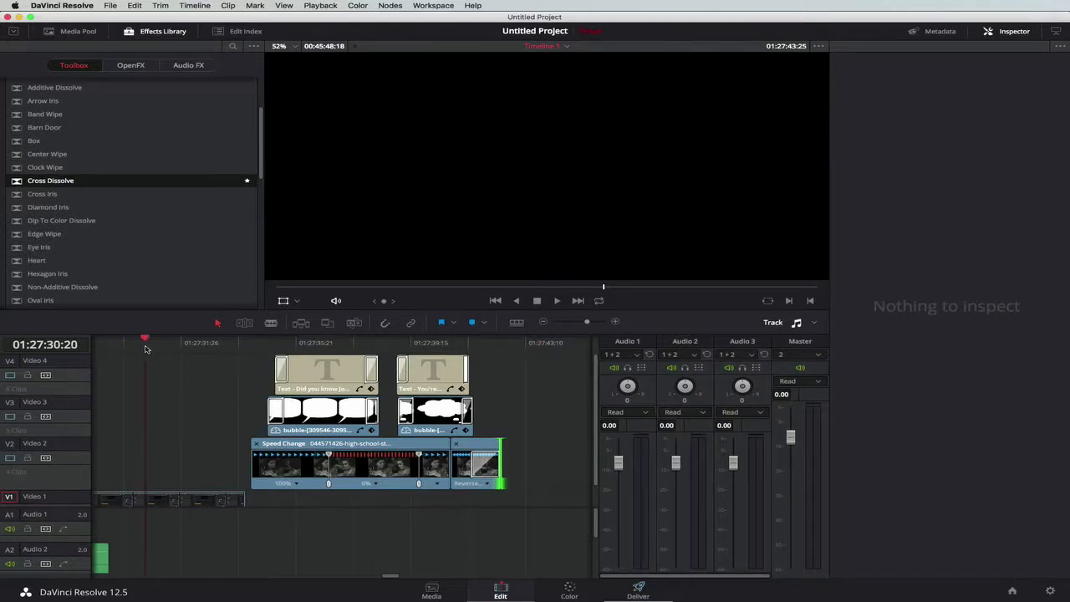
scroll(166, 431, left, 5)
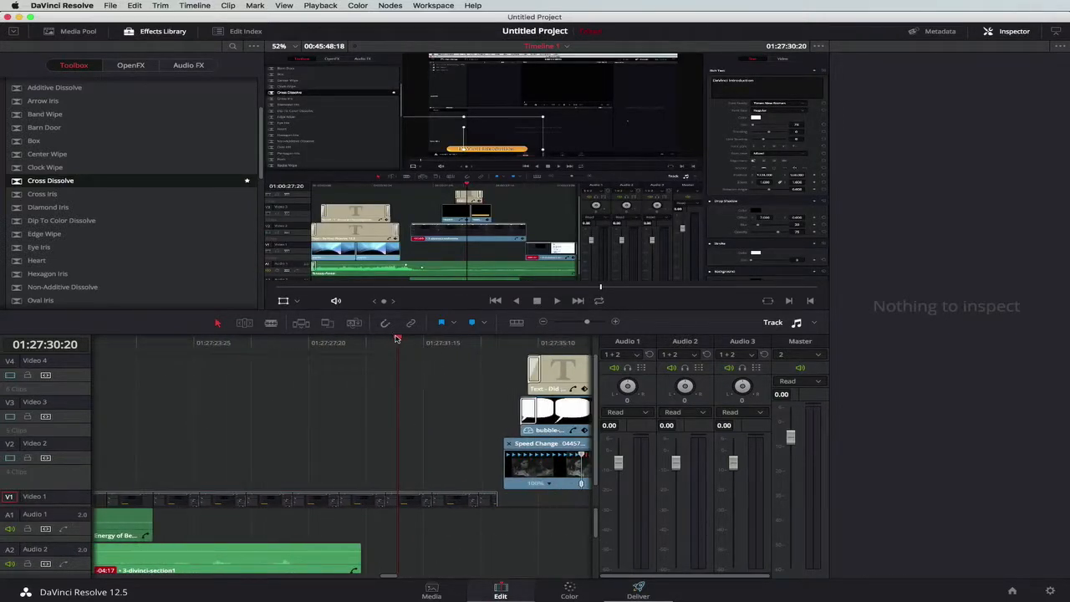
click(335, 342)
drag(331, 342, 278, 342)
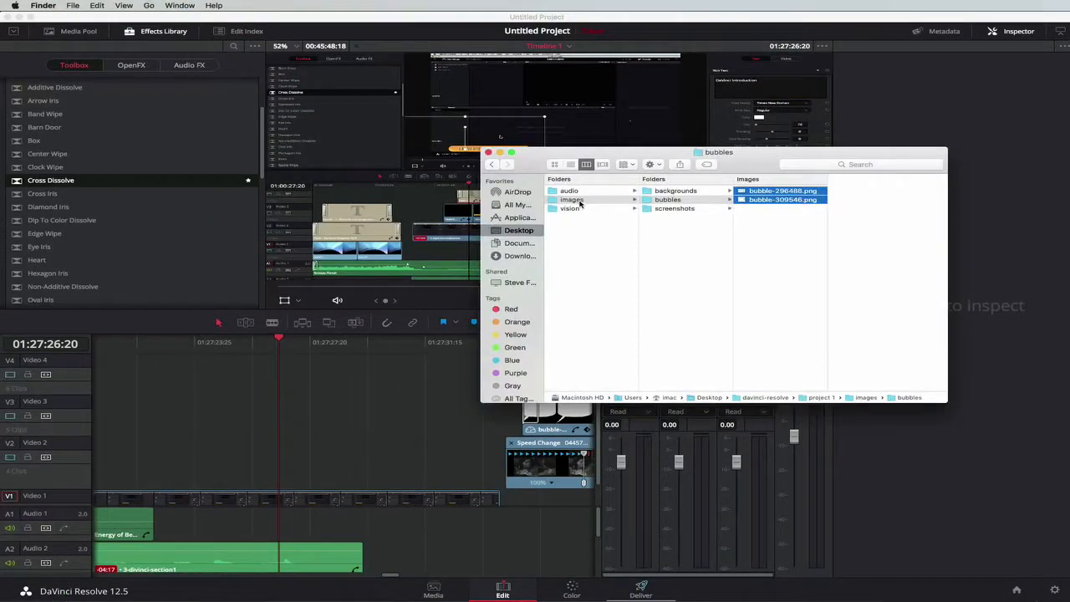
- Select the 5-davinci-section3 recording in the project's vision/screen-recordings folder to bring it in
click(571, 209)
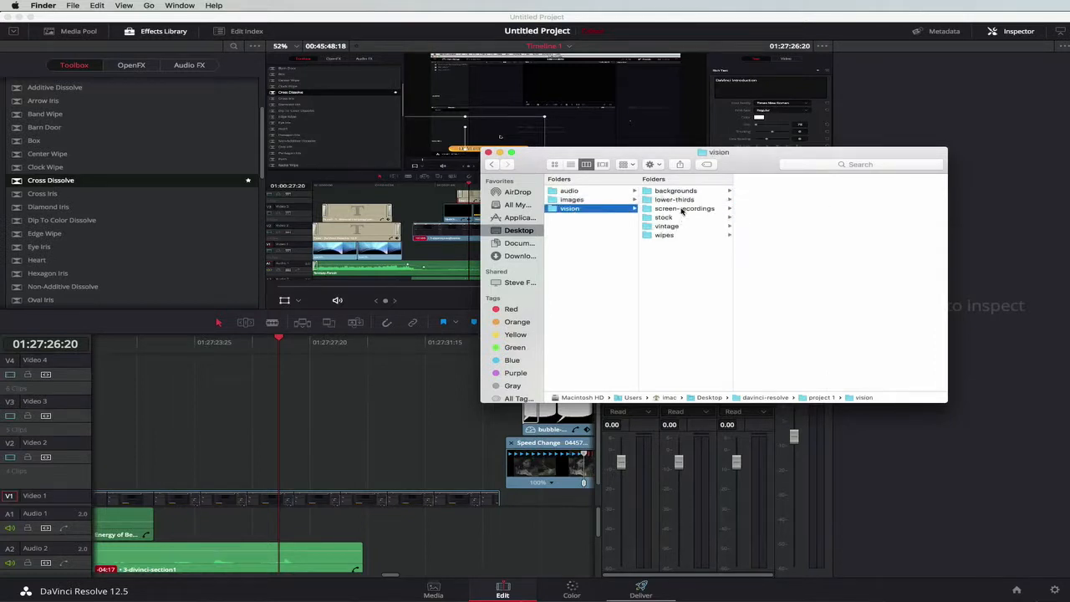
click(681, 210)
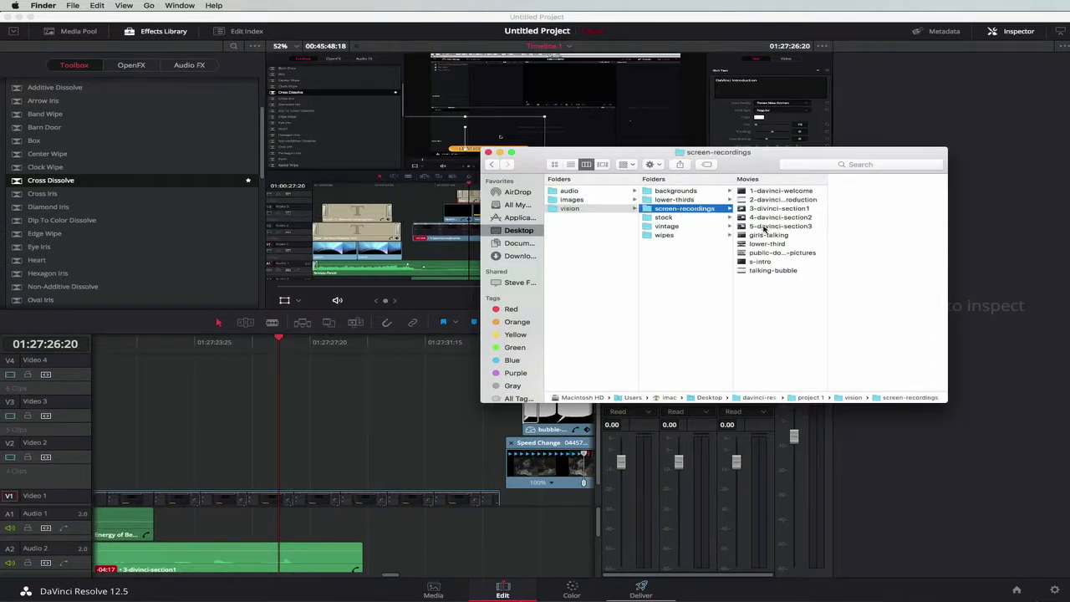
click(763, 226)
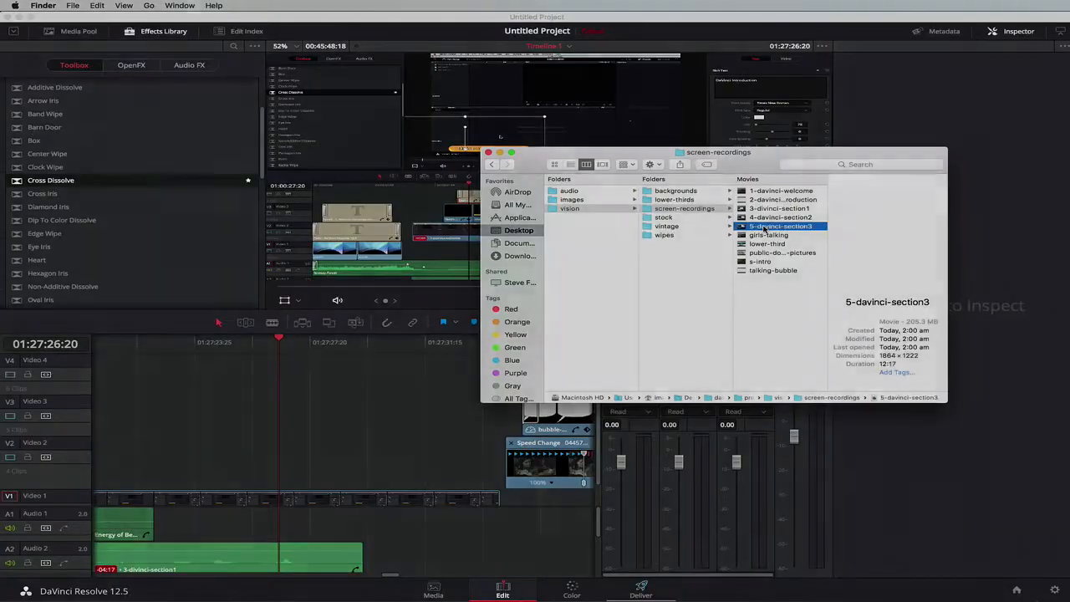
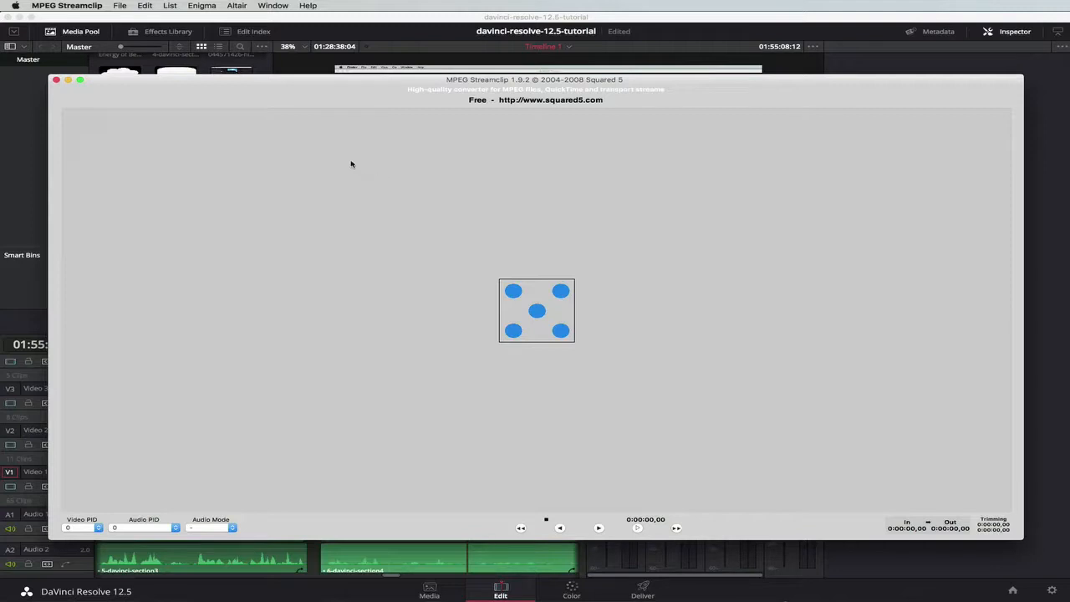
click(122, 8)
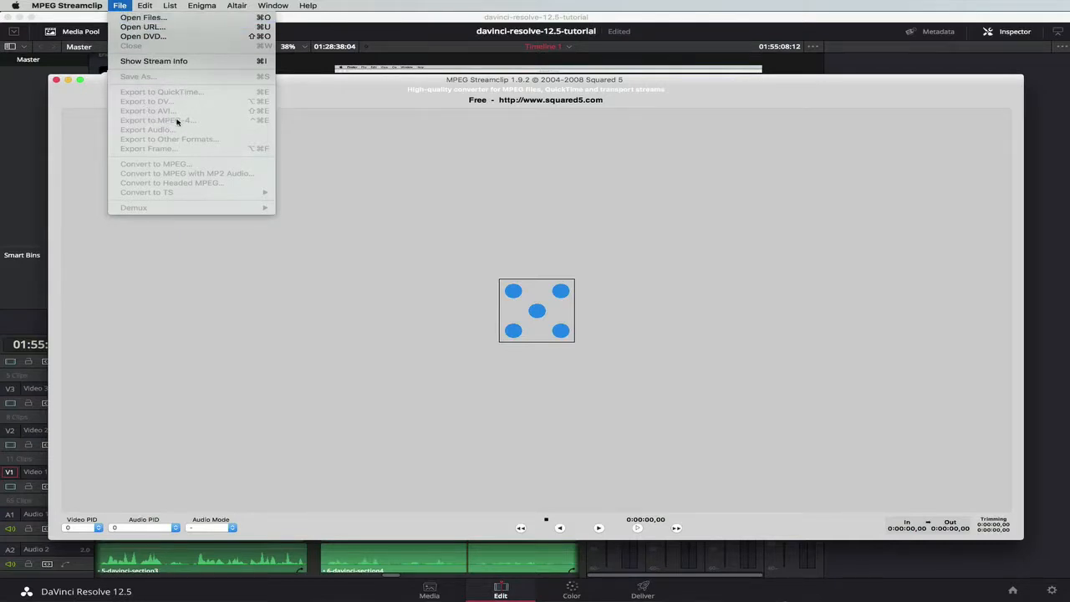
click(452, 158)
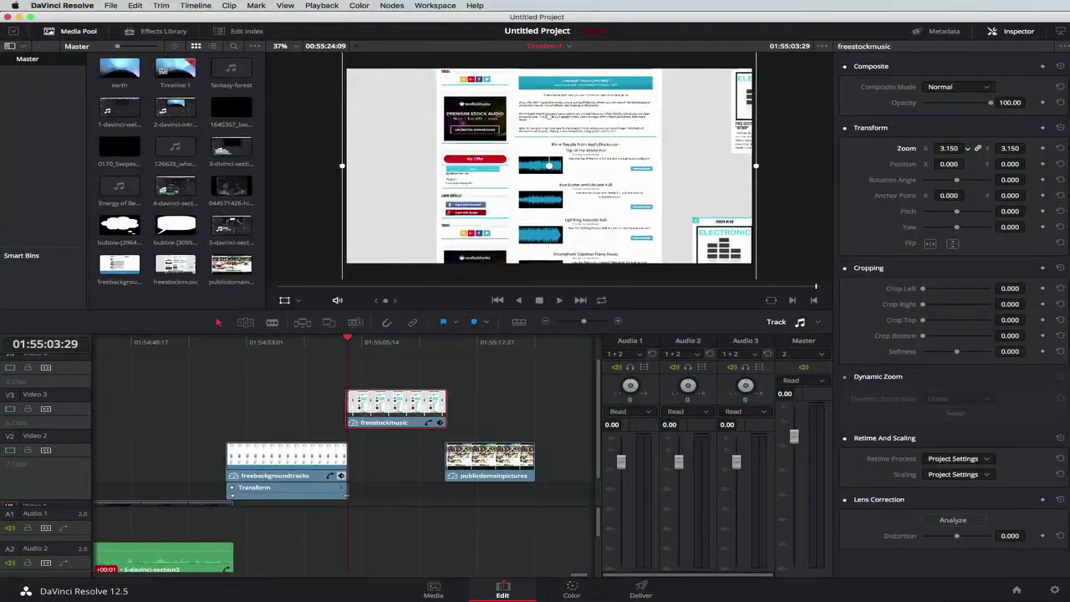
- Set the freestockmusic clip's zoom to 3.120 and frame the top of the page at its start, about X 15.940, Y -1080
drag(949, 148, 947, 148)
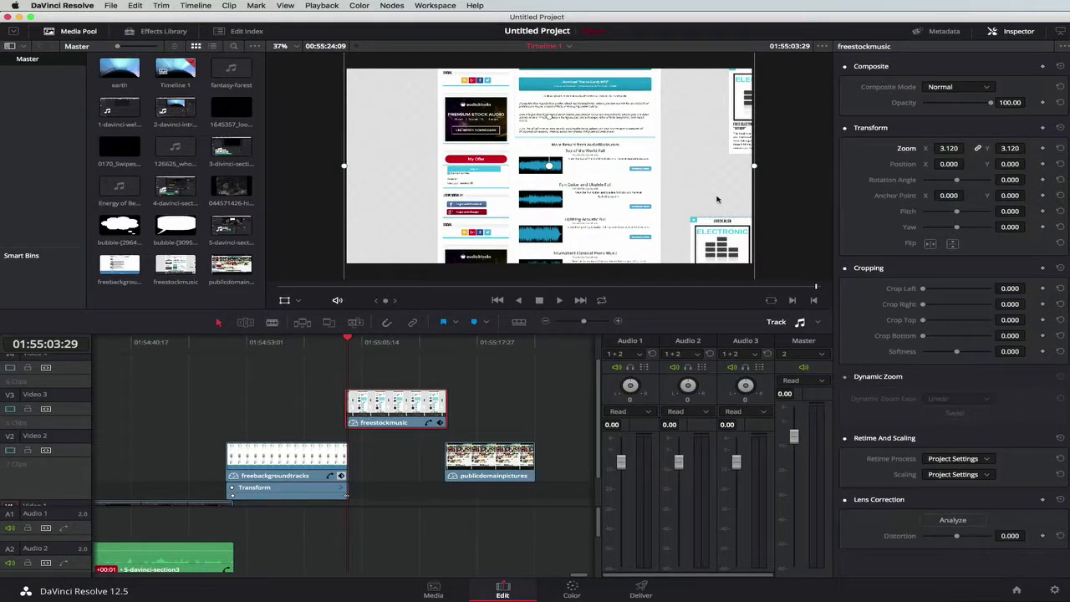
drag(677, 119, 681, 231)
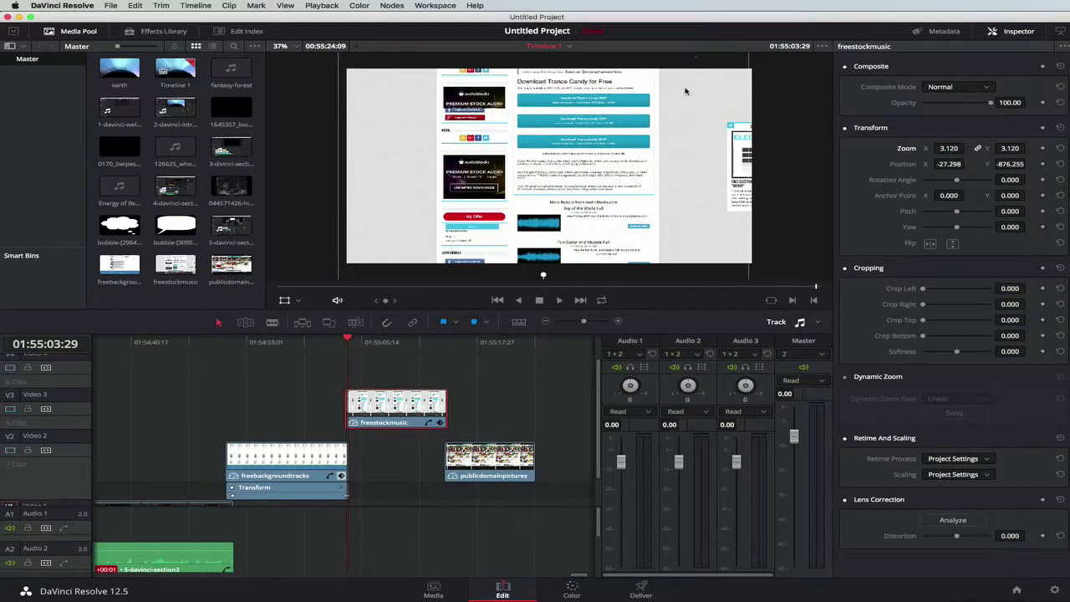
drag(687, 91, 685, 259)
scroll(699, 220, down, 5)
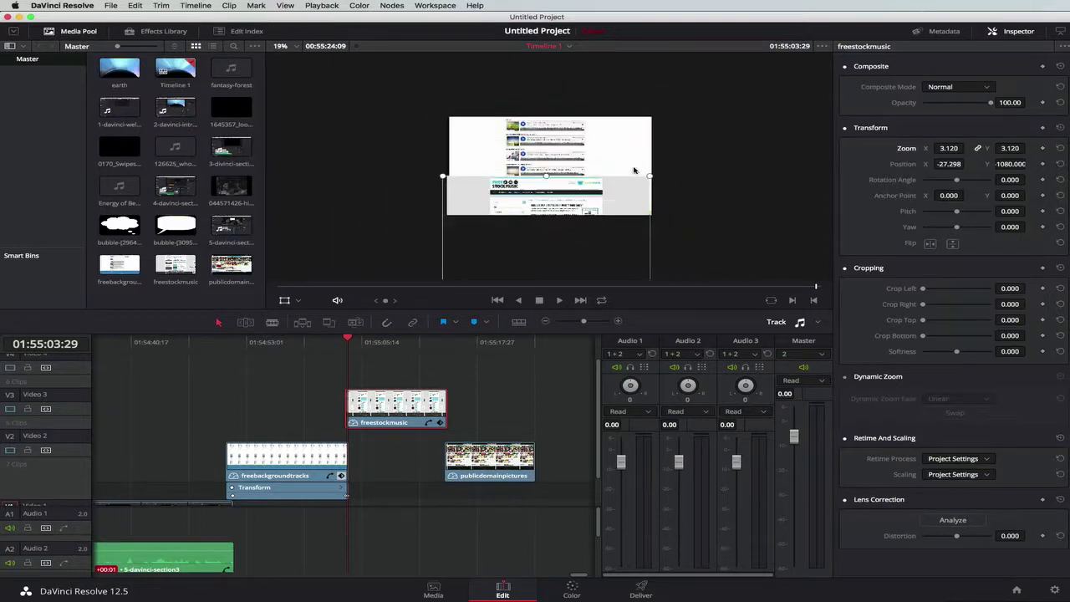
drag(618, 193, 623, 130)
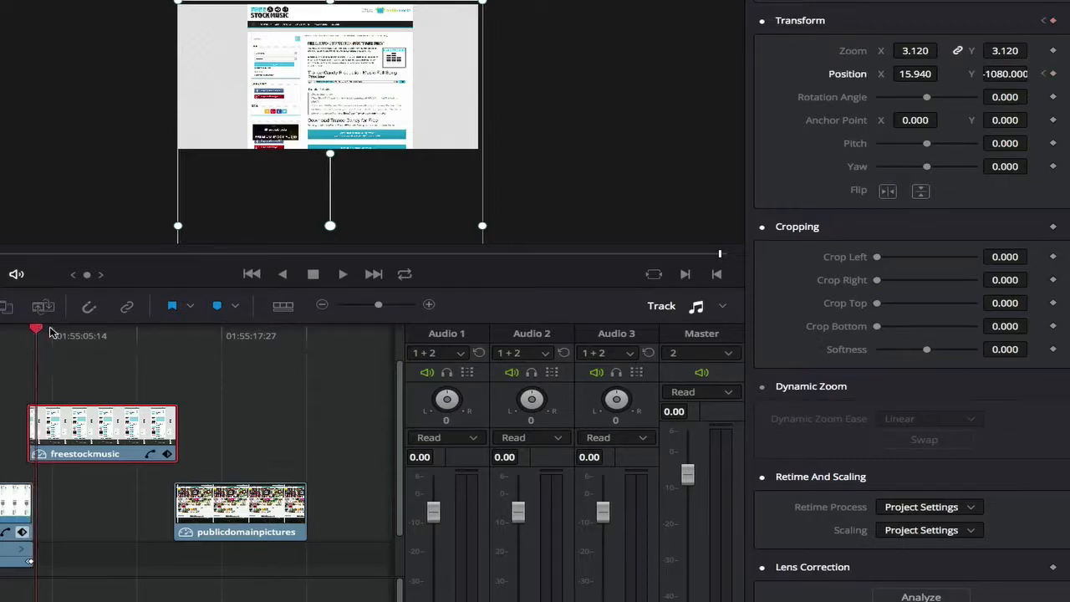
- At the end of the freestockmusic clip, shift the picture up to a position of about X 10.536, Y 533.259
drag(34, 335, 176, 337)
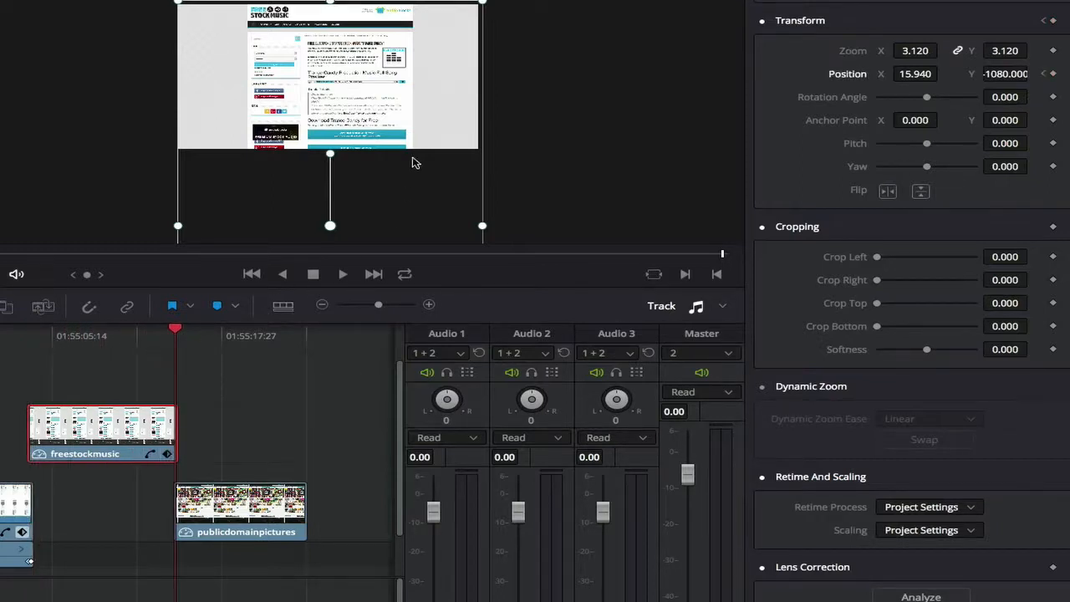
drag(398, 216, 395, 16)
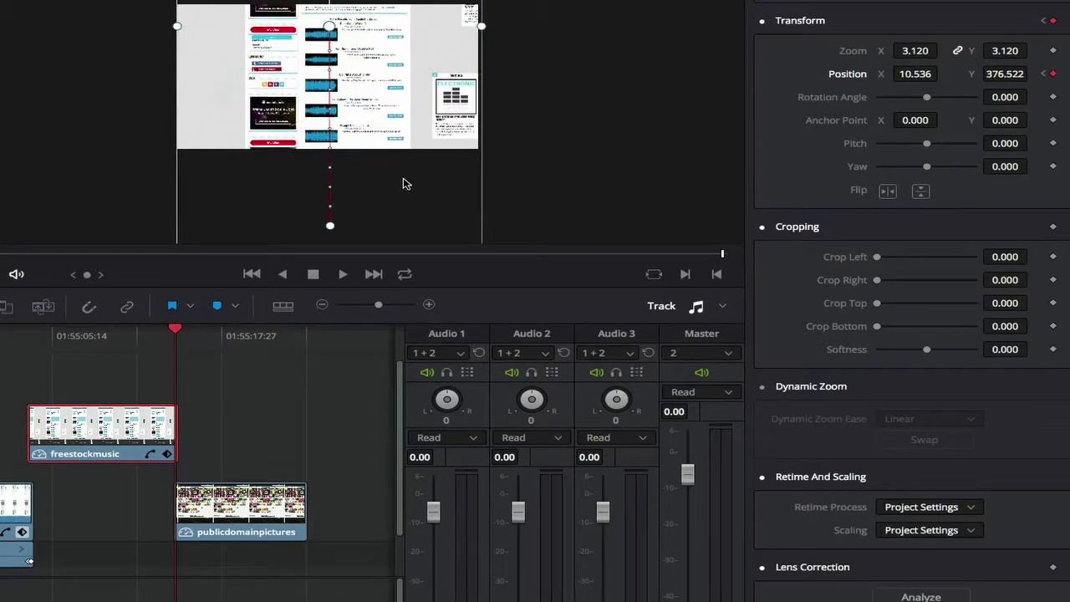
drag(410, 186, 404, 162)
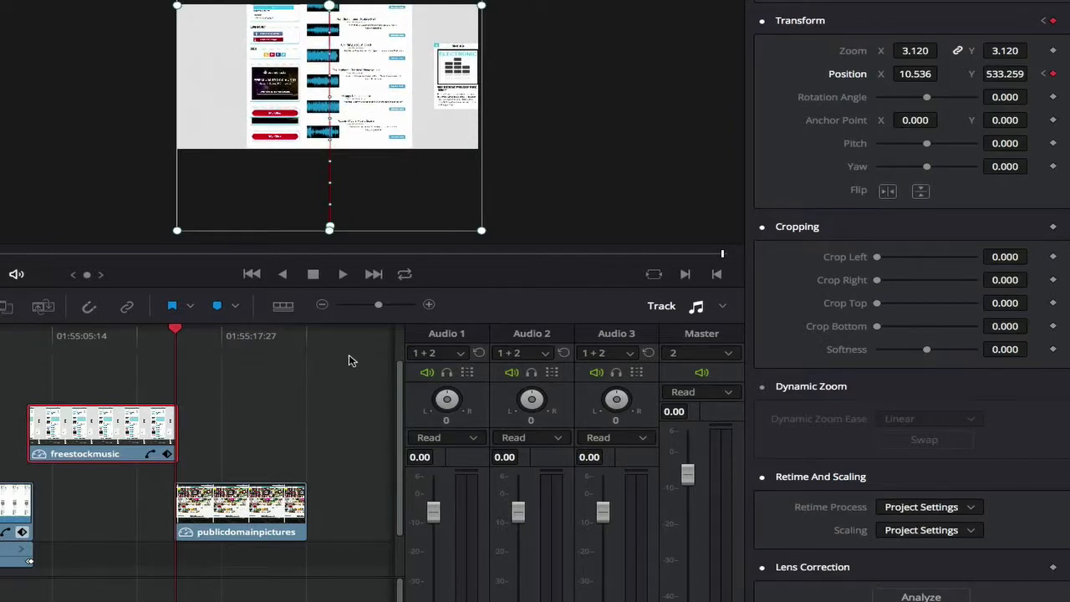
- Zoom the publicdomainpictures clip evenly to 2.250 and frame the top of its page at about X -10.809, Y -697.212
mouse_move(176, 332)
mouse_down()
mouse_move(13, 334)
mouse_move(181, 341)
mouse_up()
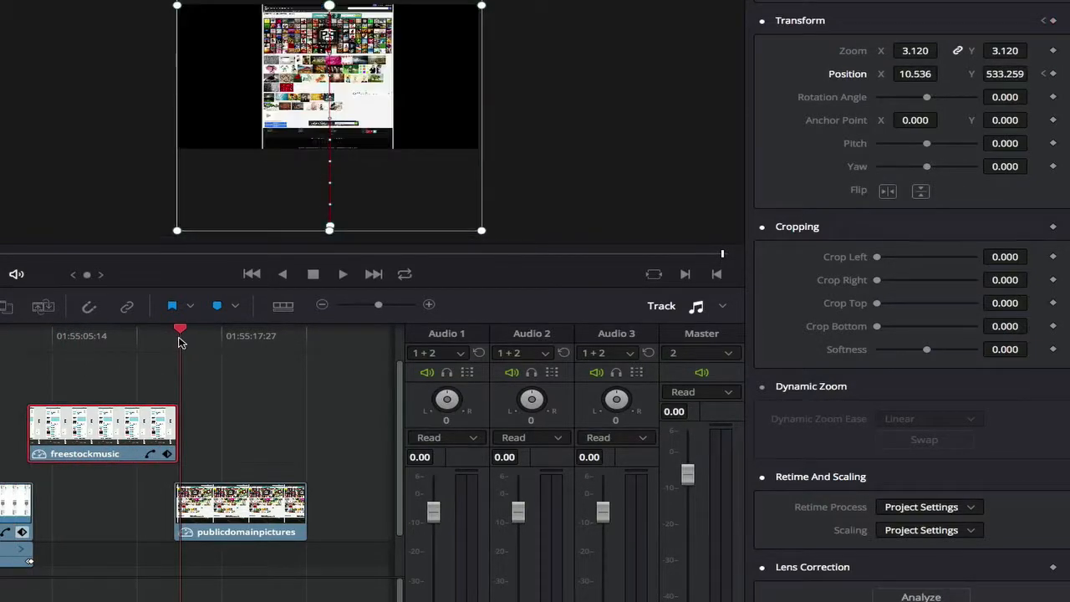
click(193, 495)
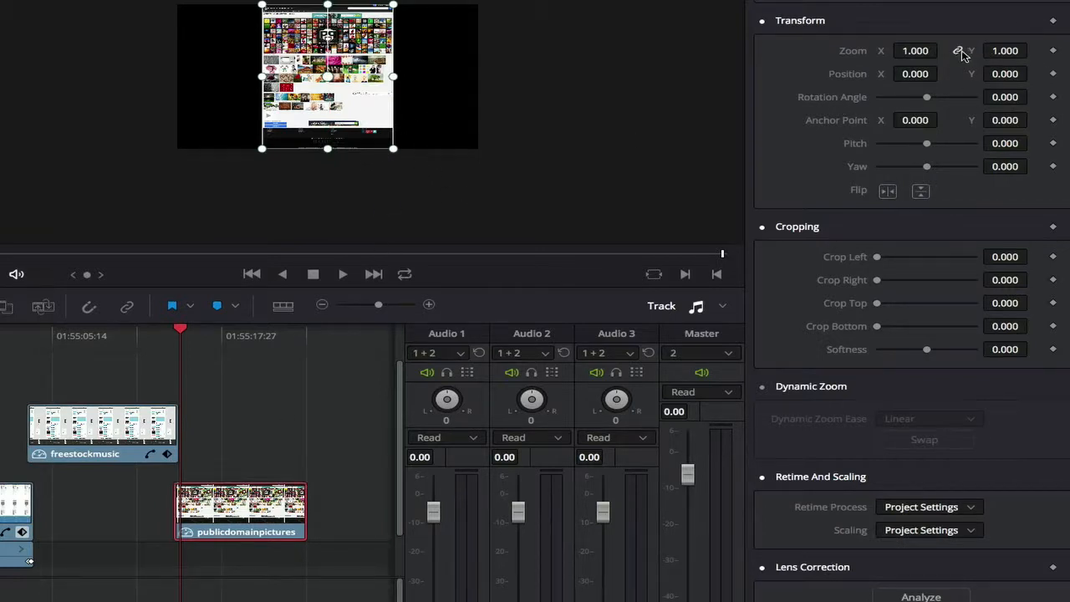
drag(913, 51, 945, 55)
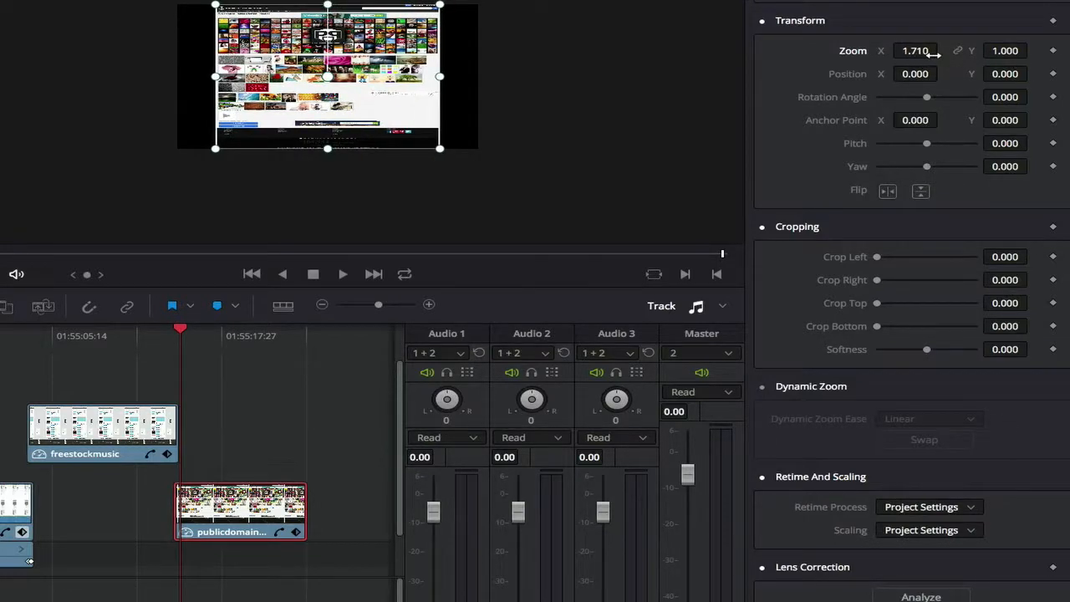
key(ctrl+z)
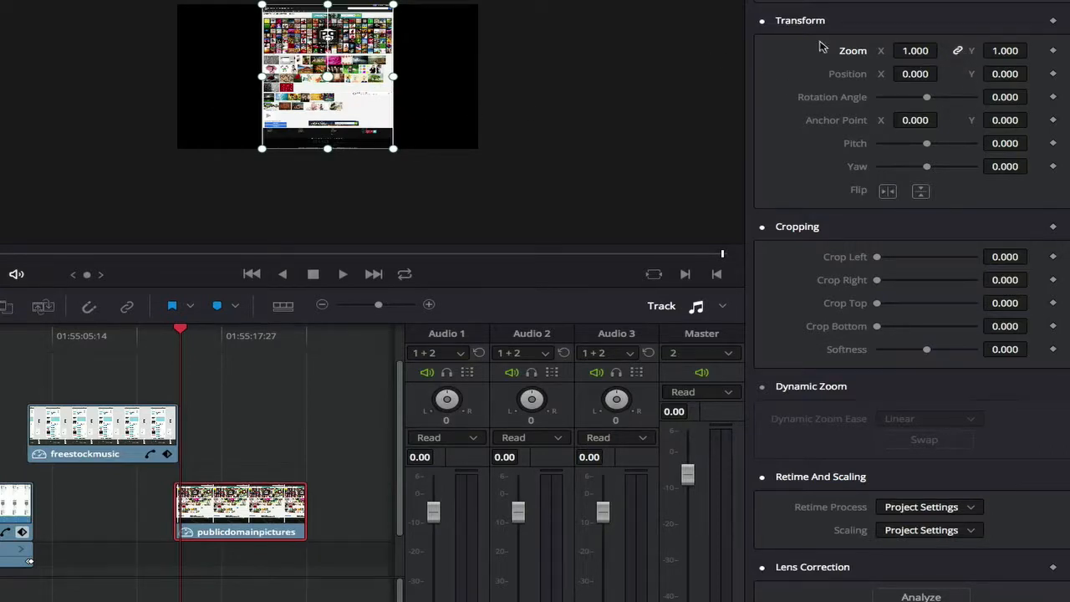
drag(915, 50, 951, 50)
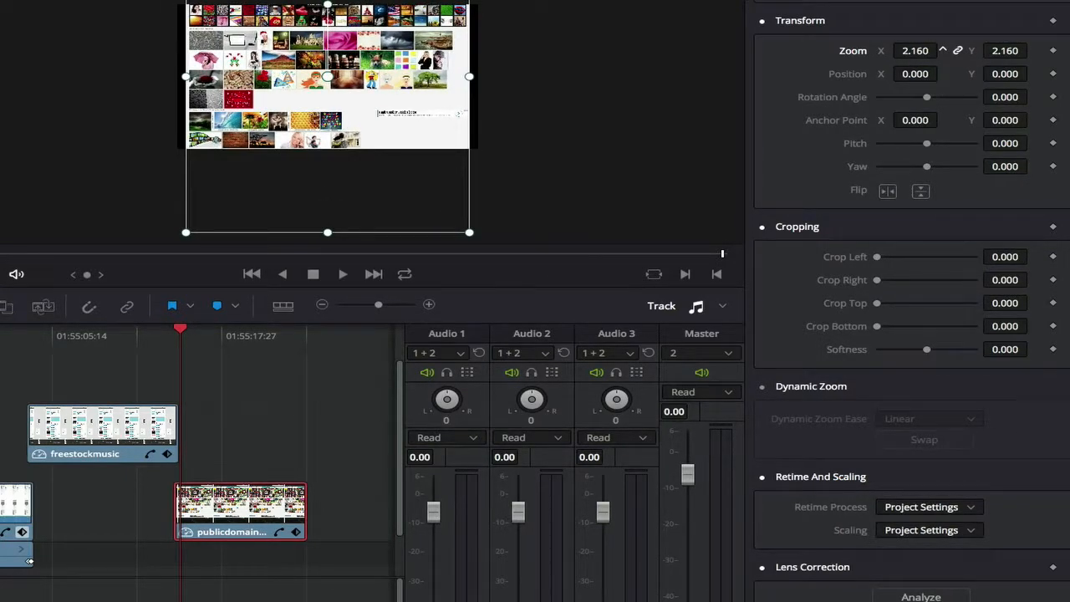
drag(410, 57, 408, 133)
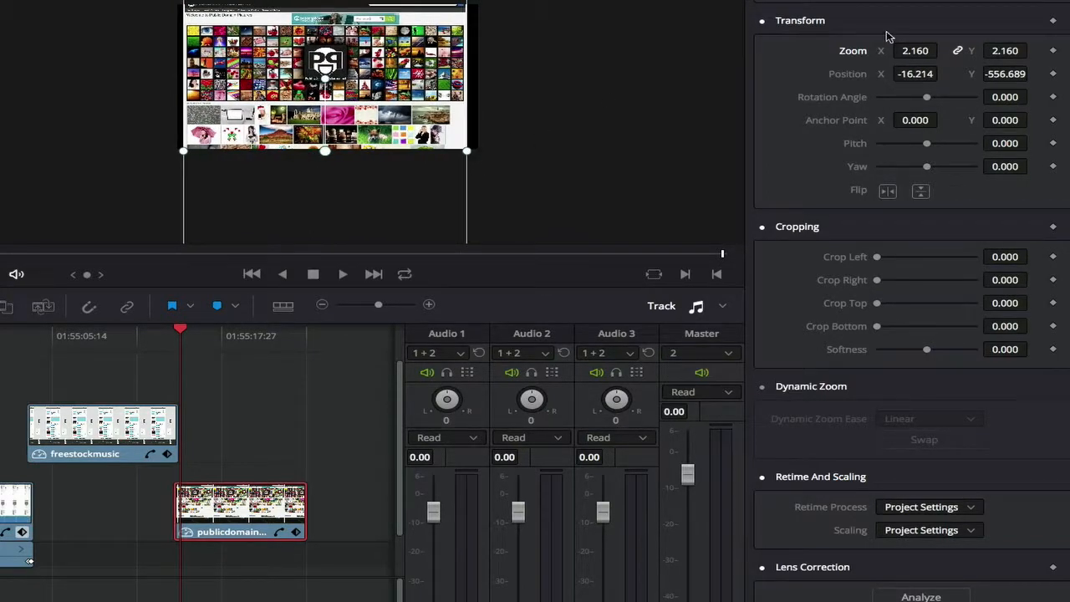
drag(914, 50, 944, 50)
drag(416, 52, 416, 67)
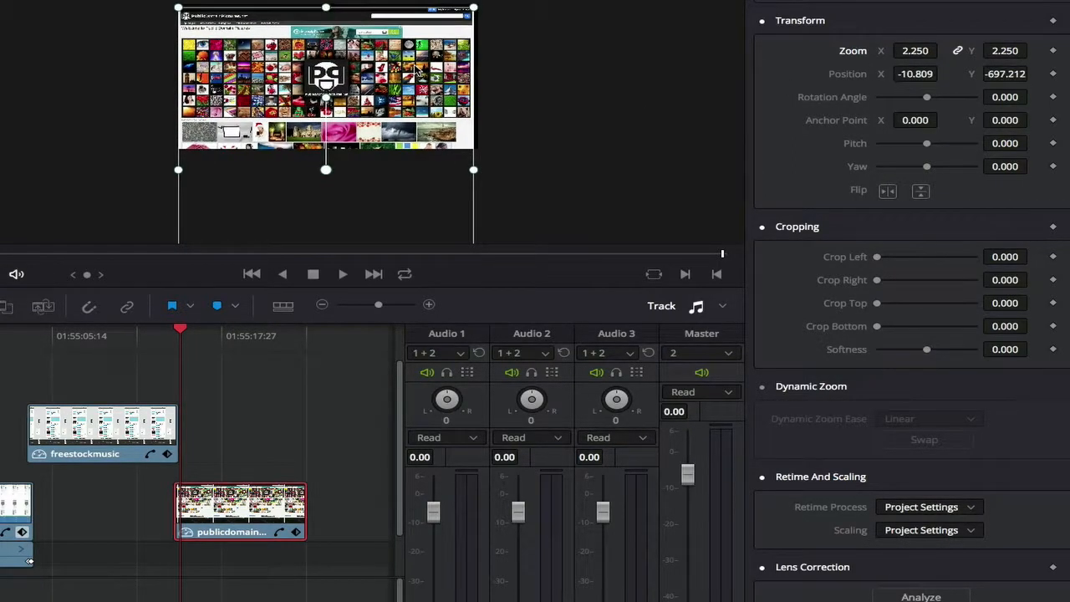
- Move the publicdomainpictures clip to start at the playhead and keyframe its position to slide the page upward by the clip's end
drag(203, 502, 218, 502)
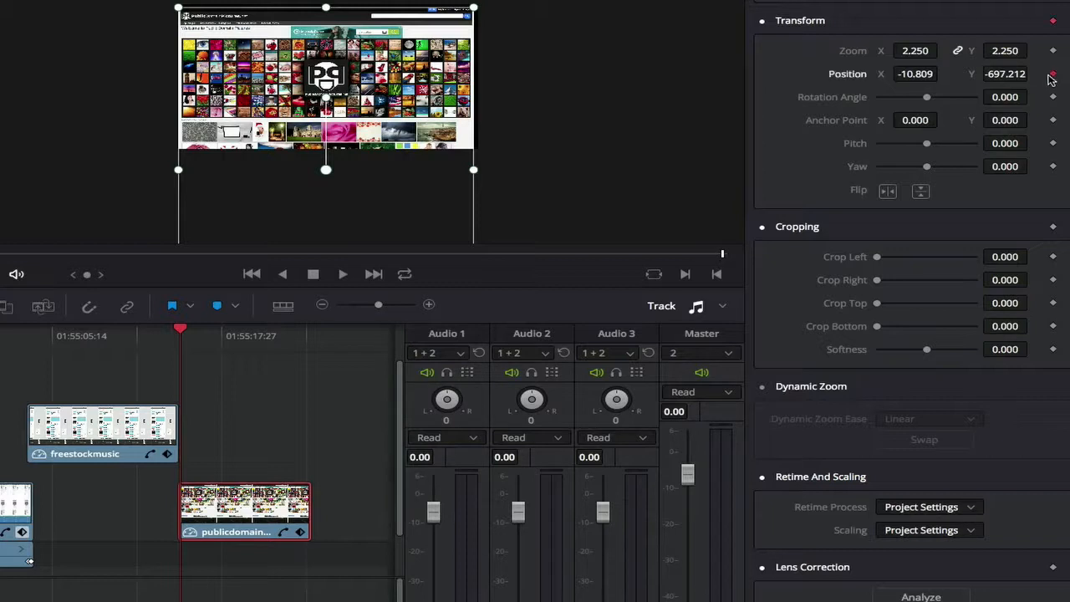
drag(187, 332, 308, 333)
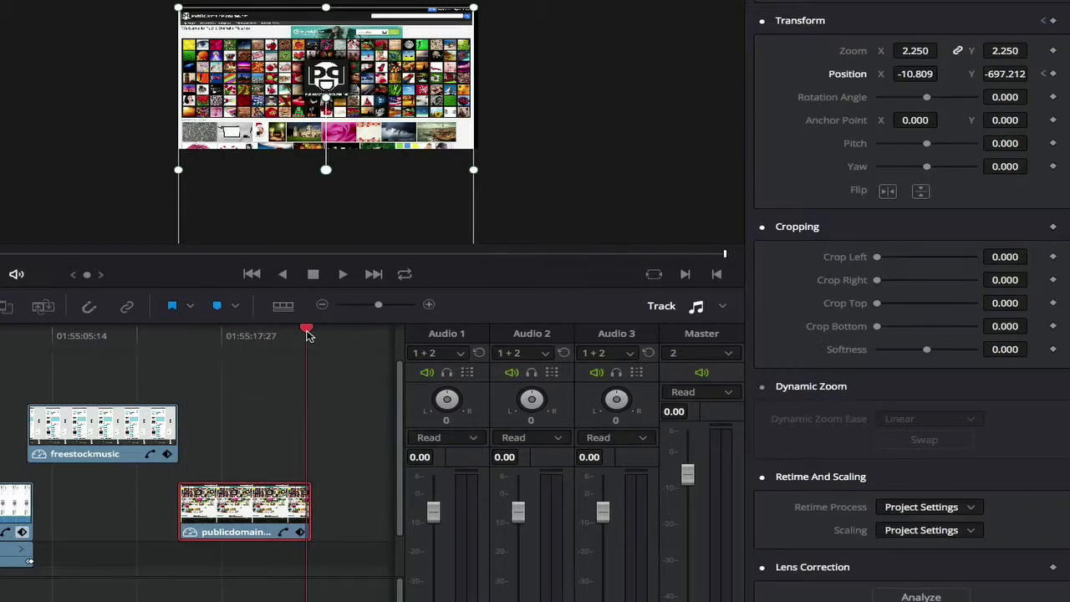
drag(377, 217, 380, 117)
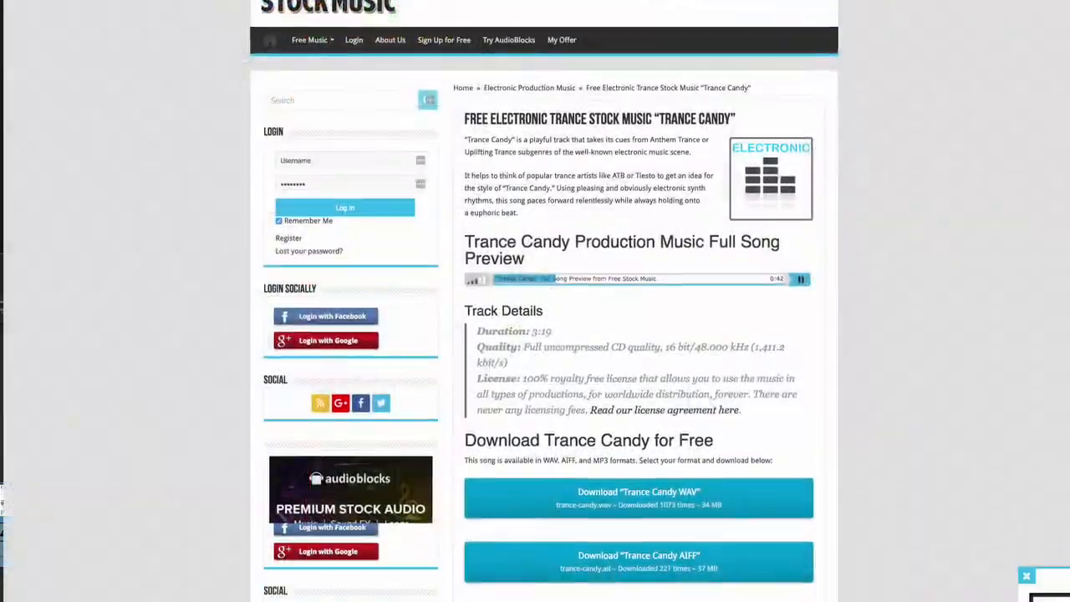
scroll(535, 301, down, 5)
scroll(535, 301, down, 6)
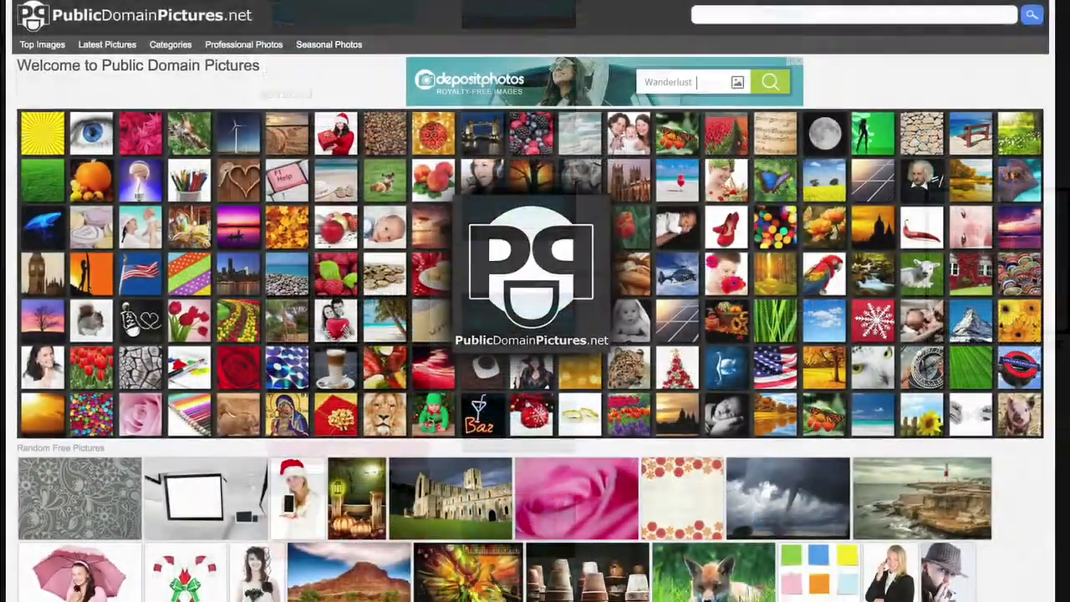
scroll(535, 301, down, 3)
scroll(535, 301, down, 4)
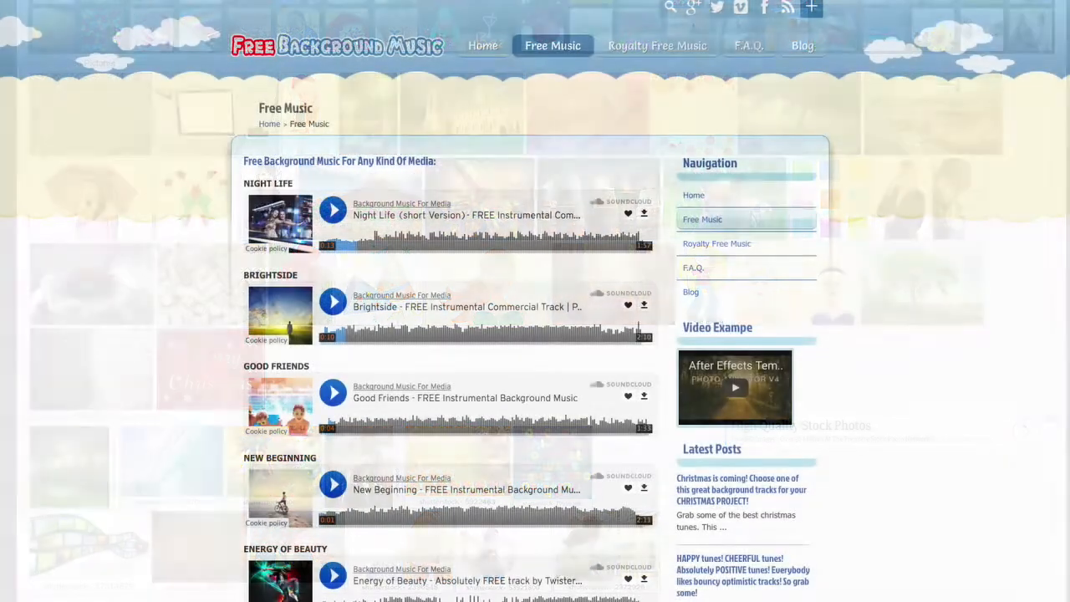
scroll(535, 301, down, 10)
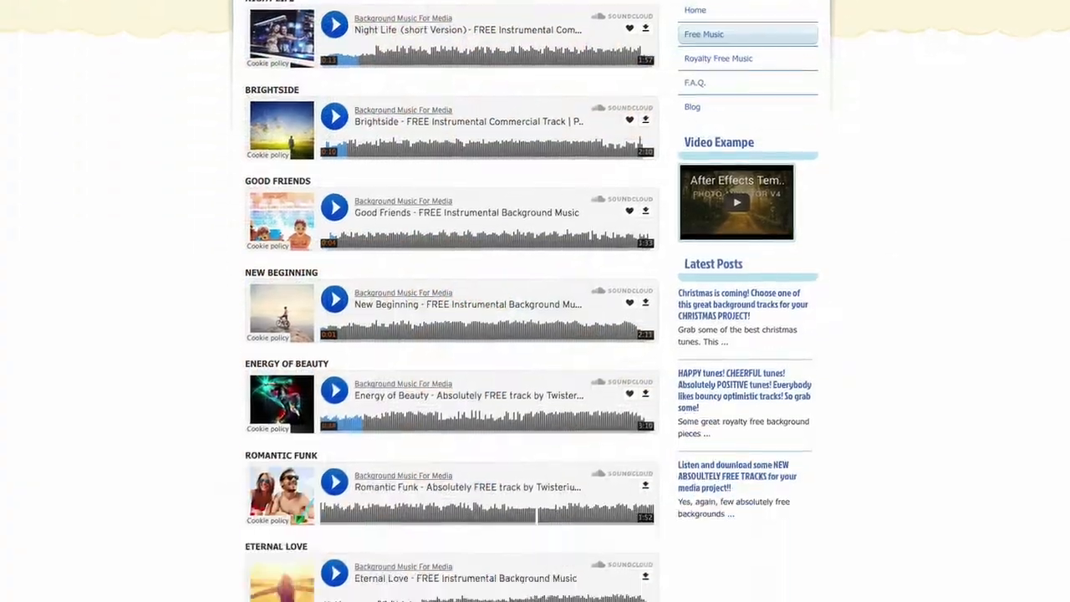
scroll(535, 301, down, 16)
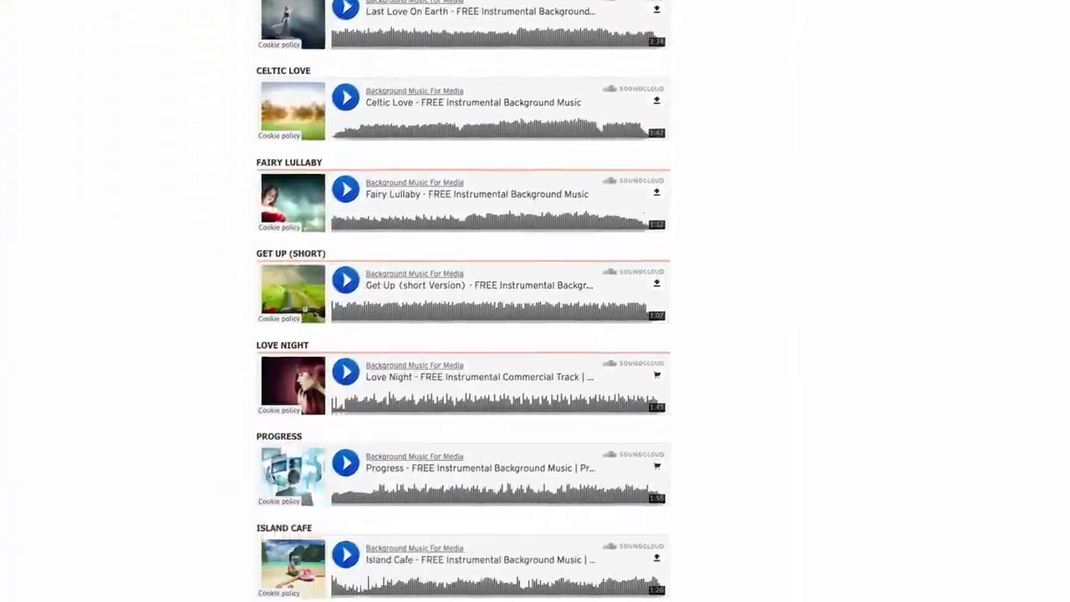
scroll(535, 301, down, 11)
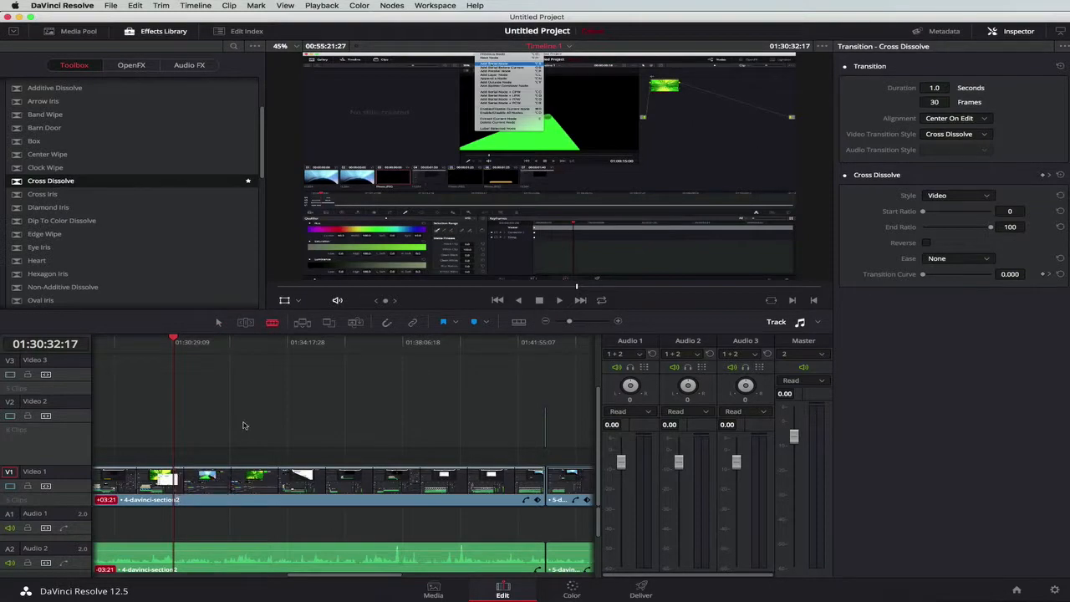
- Cut the 4-davinci-section2 video clip at 01:30:26:20 and again at about 01:30:46:26
click(172, 341)
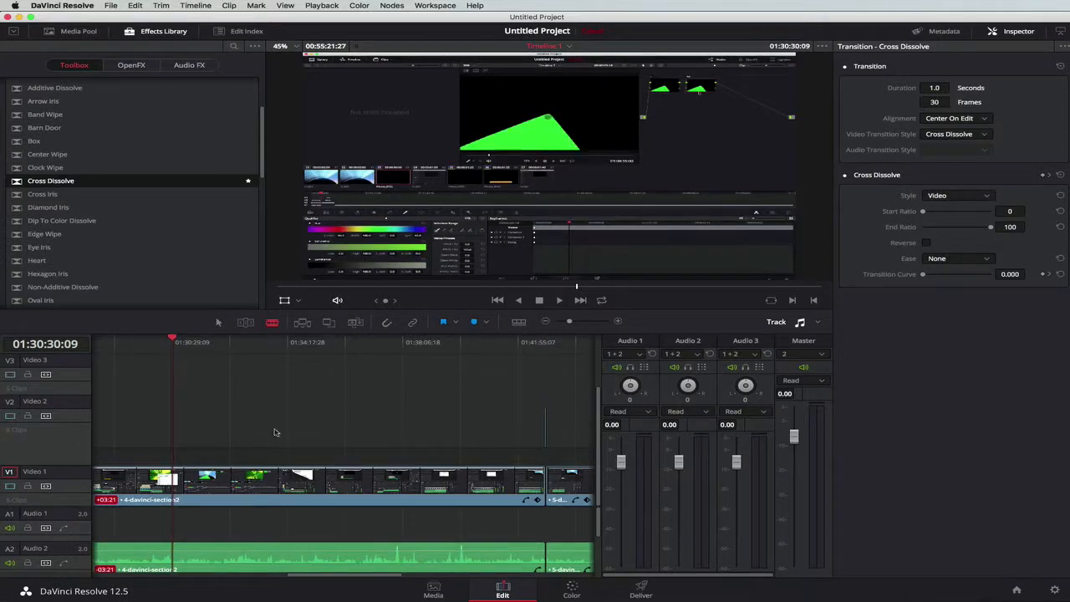
drag(572, 324, 580, 323)
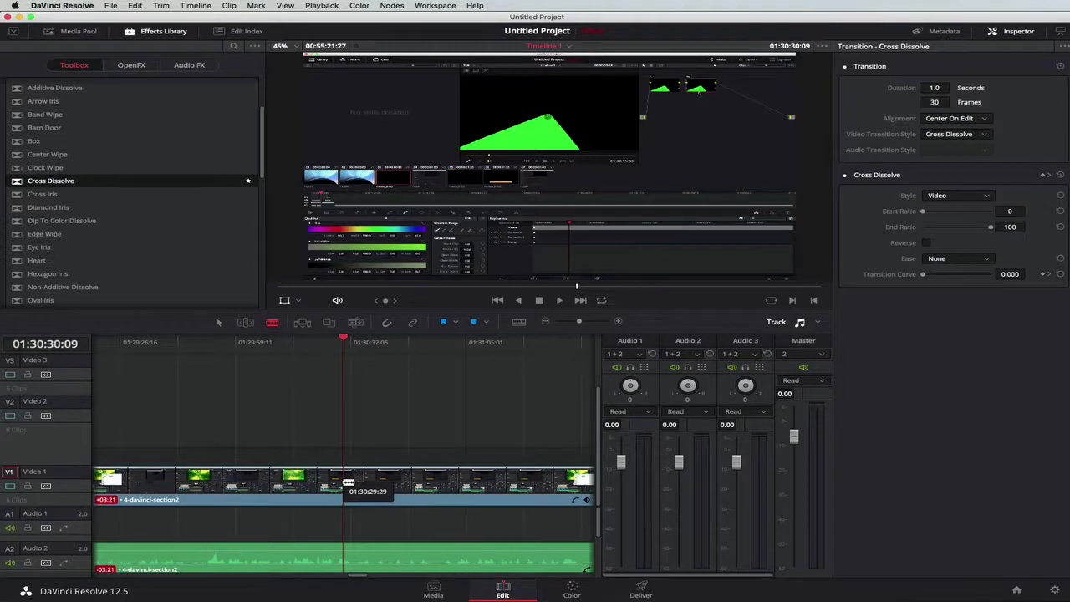
mouse_move(338, 340)
mouse_down()
mouse_move(276, 345)
mouse_move(334, 339)
mouse_up()
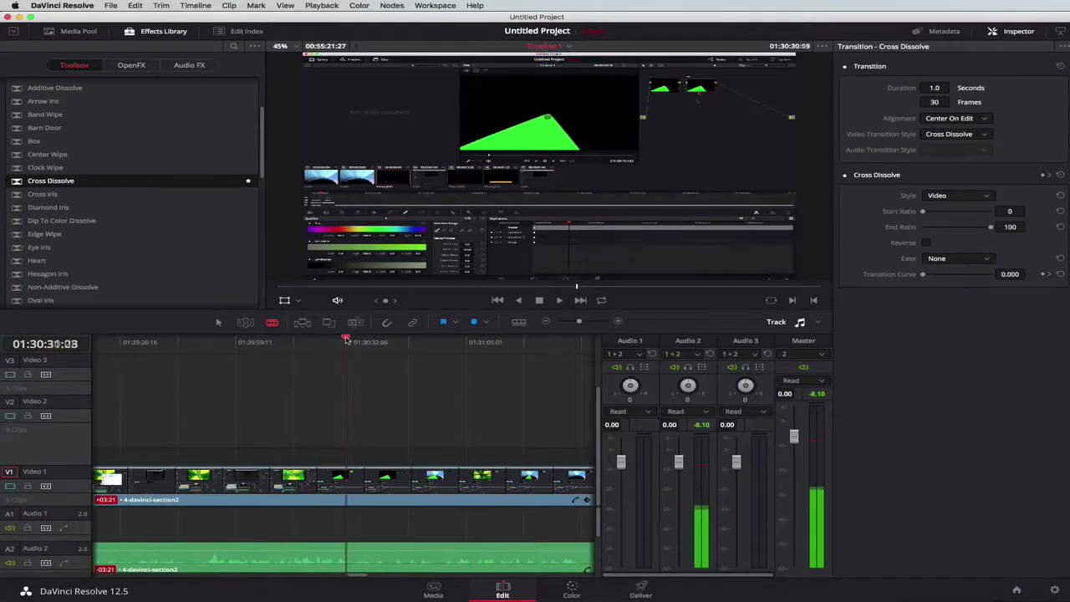
drag(343, 339, 330, 343)
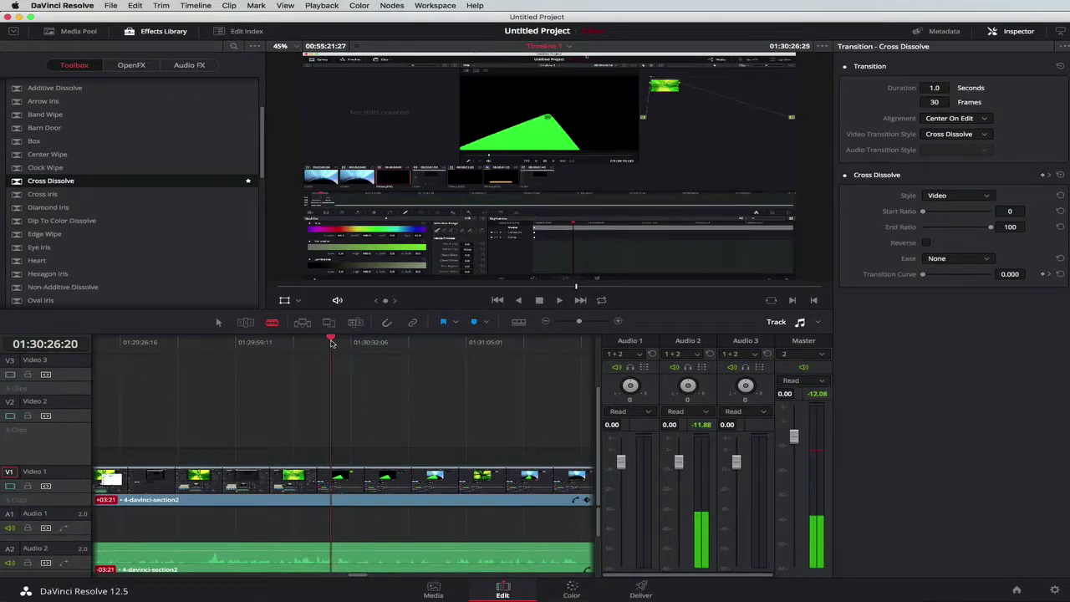
click(335, 478)
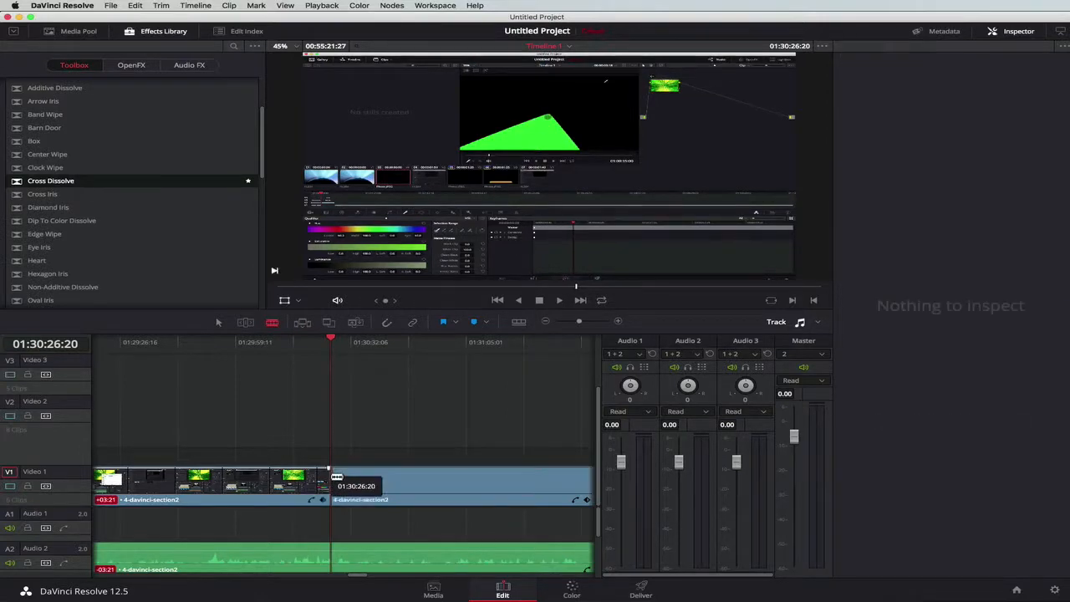
drag(327, 344, 401, 345)
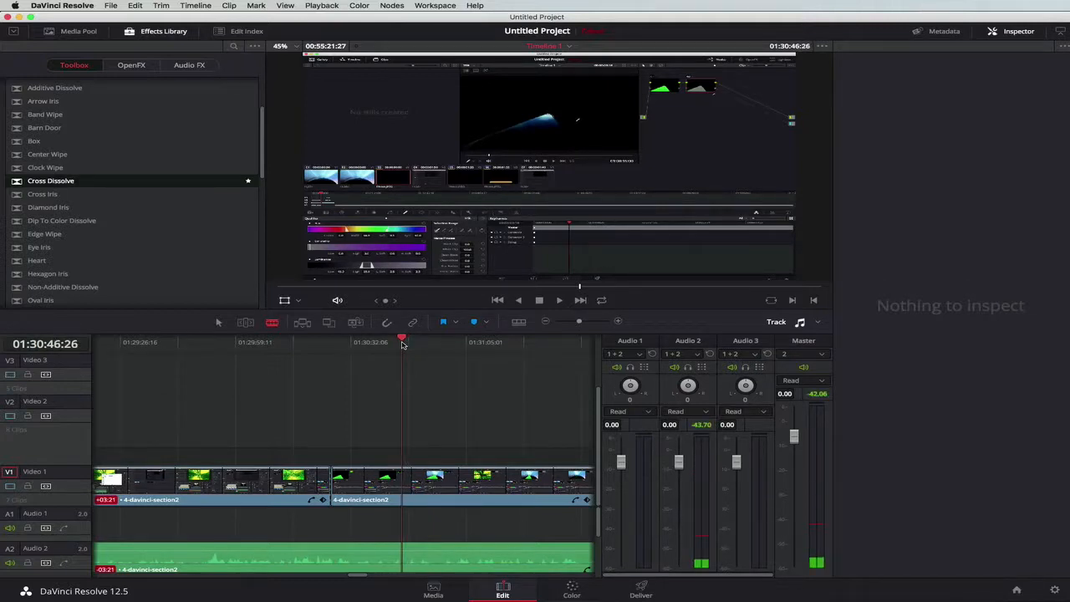
click(407, 483)
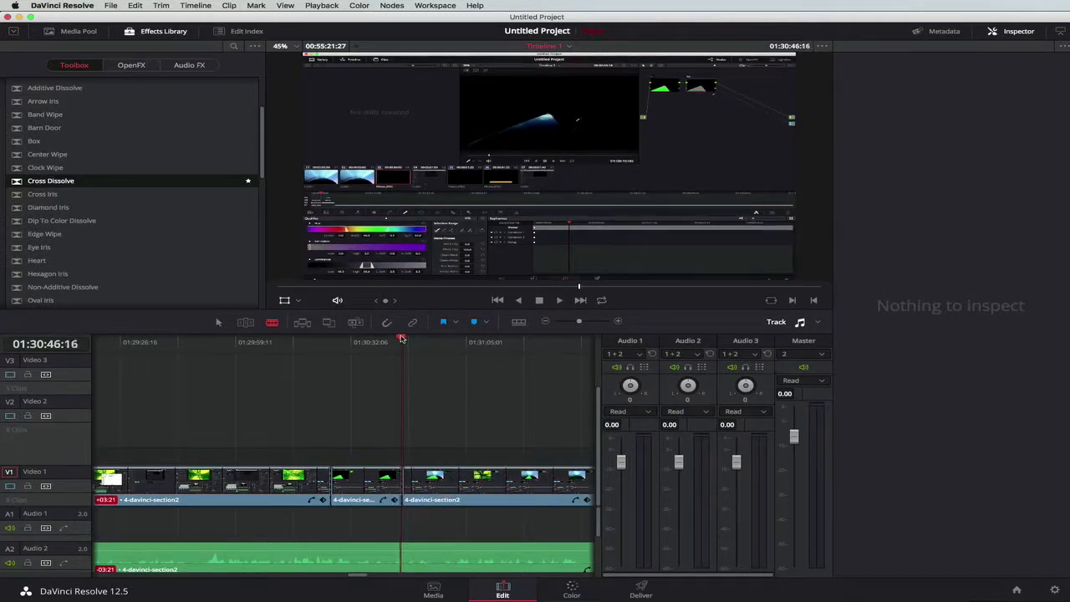
- Cut the 4-davinci-section2 video clip again at about 01:31:00
drag(401, 337, 451, 340)
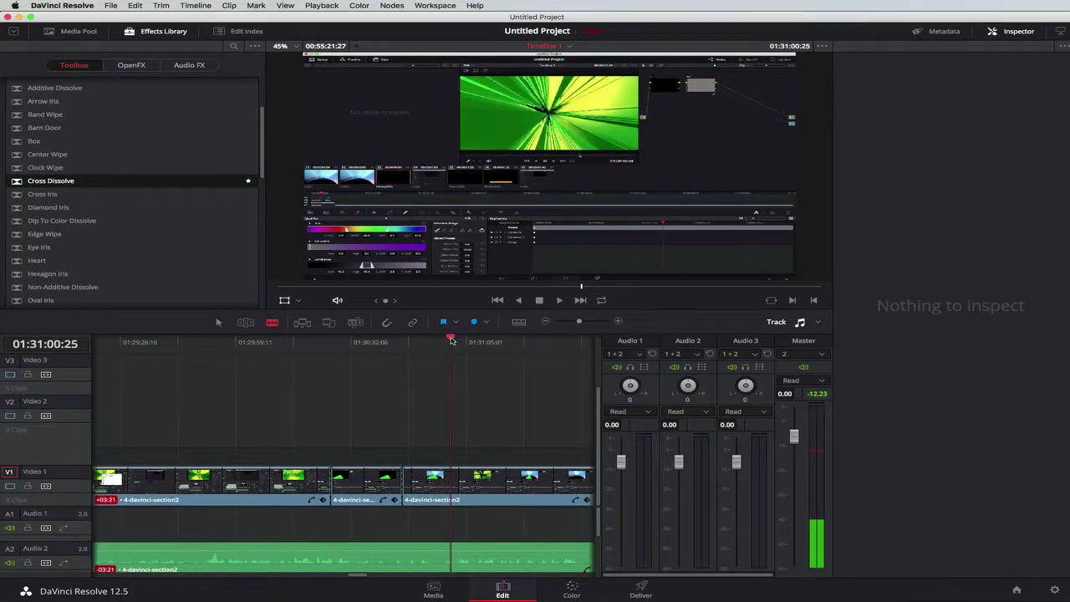
click(455, 482)
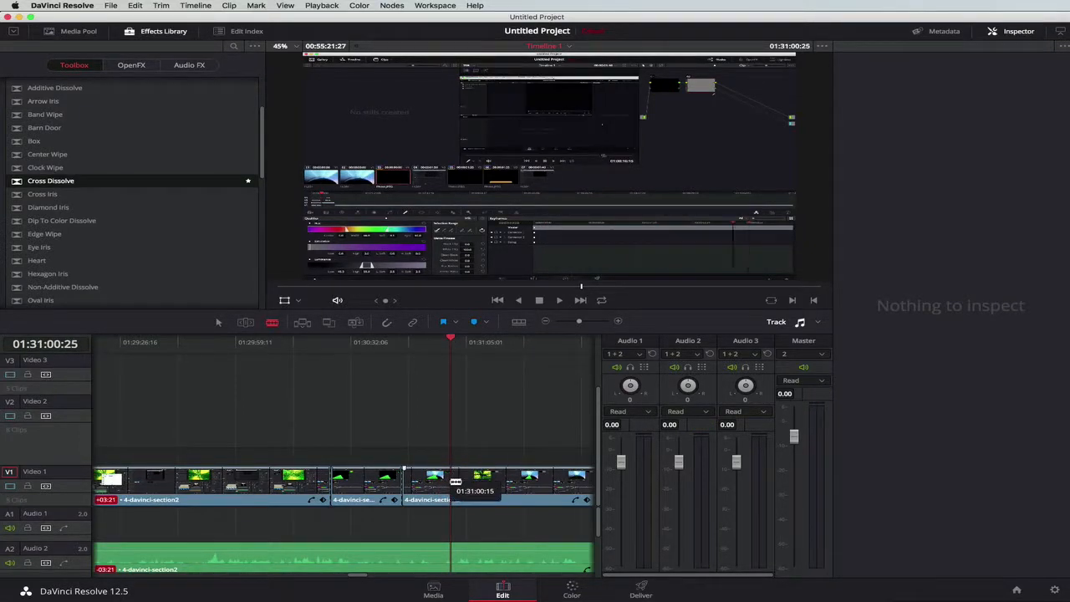
click(455, 482)
- Place the playhead at about 01:30:34 and select the 4-davinci-section2 portion between the first two new cuts
click(372, 342)
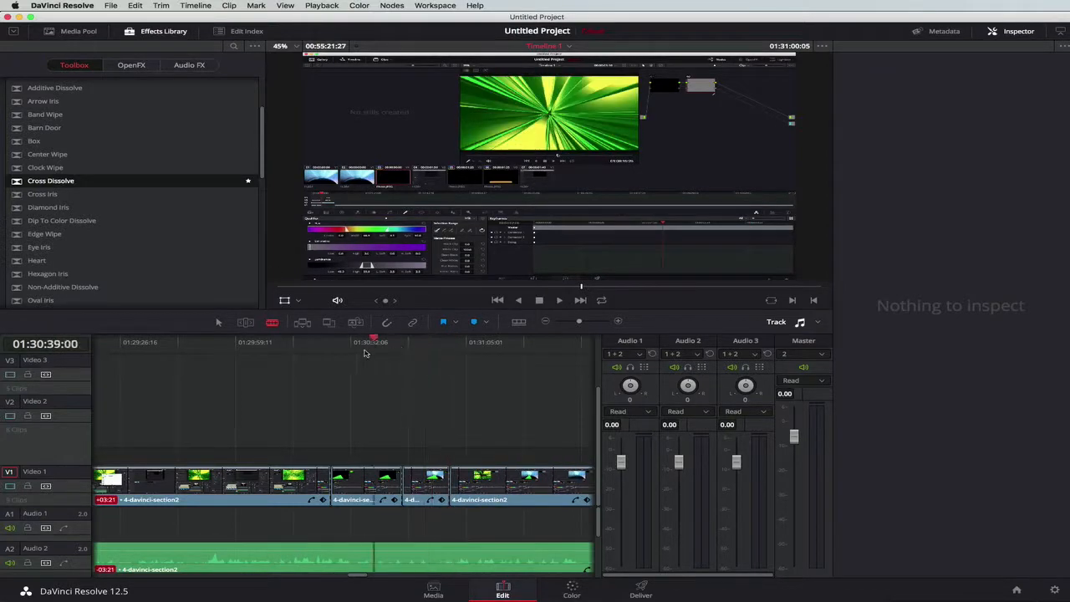
drag(365, 353, 358, 353)
click(219, 322)
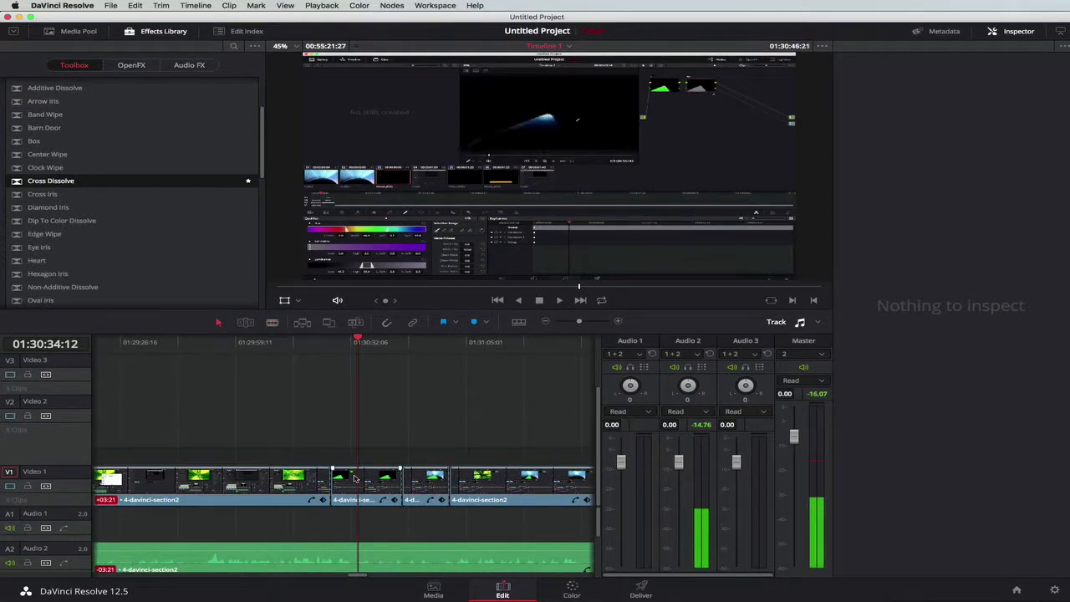
click(354, 478)
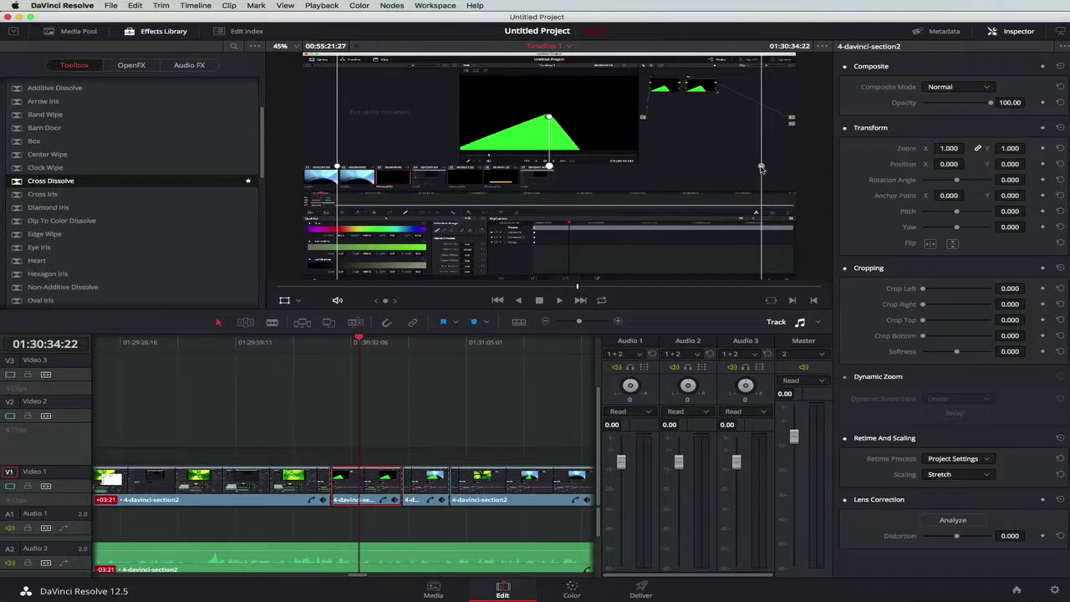
drag(760, 167, 799, 166)
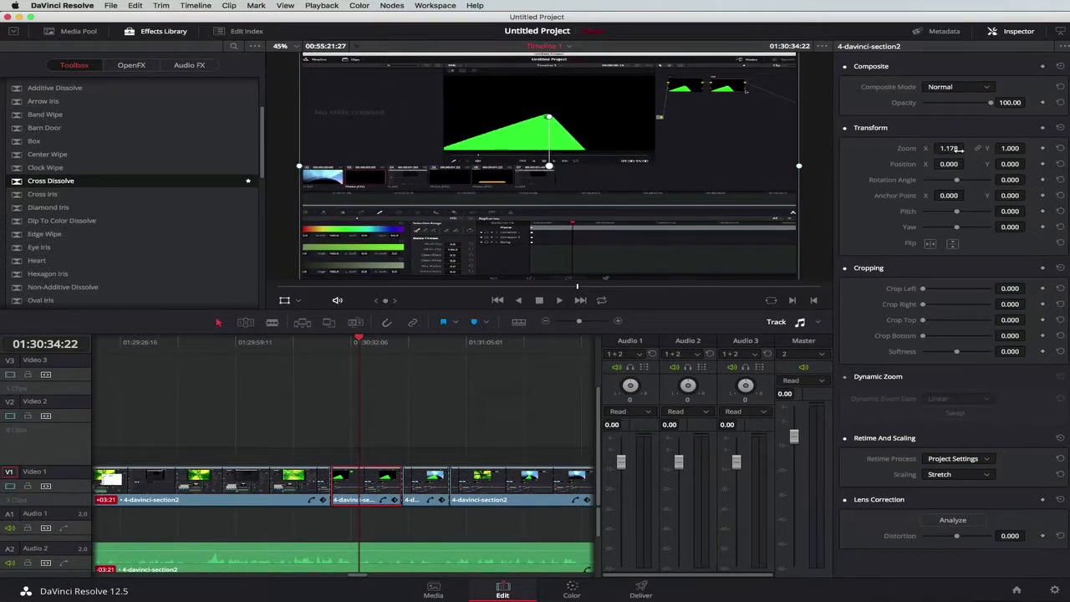
key(super+z)
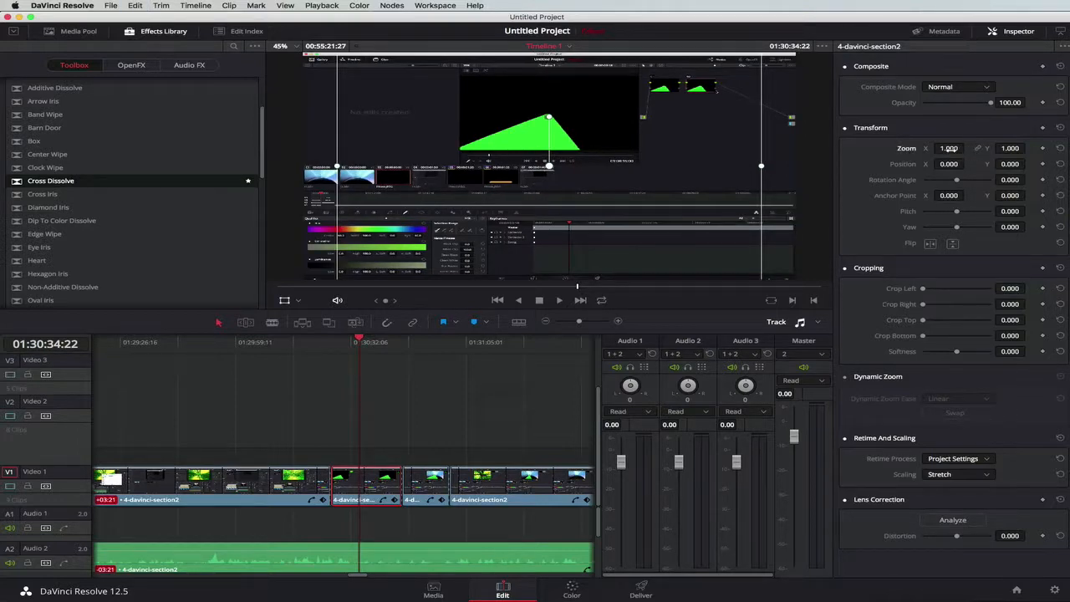
drag(947, 148, 967, 148)
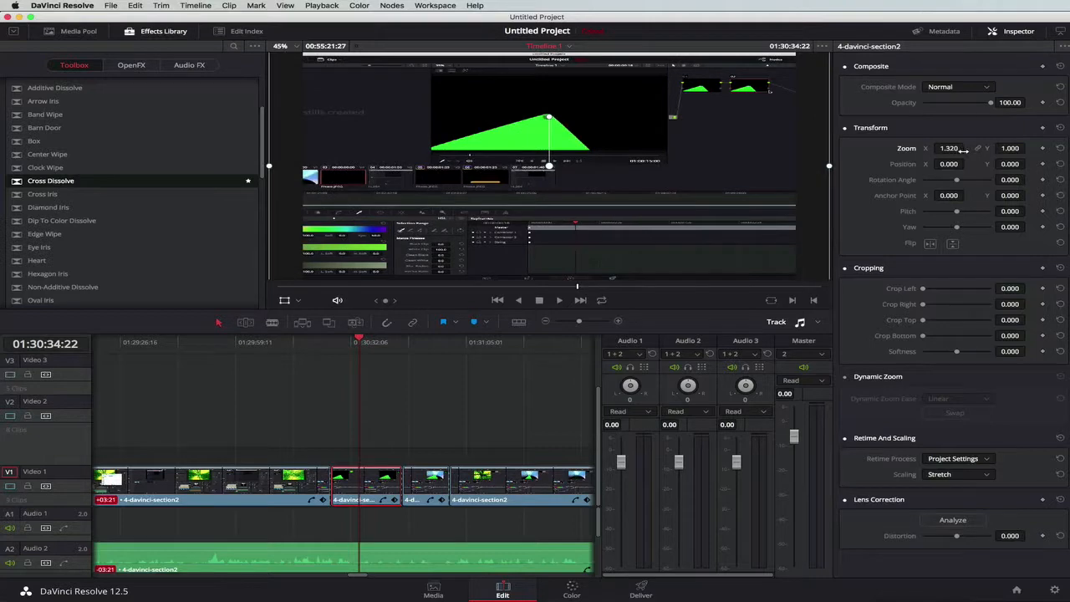
key(super+z)
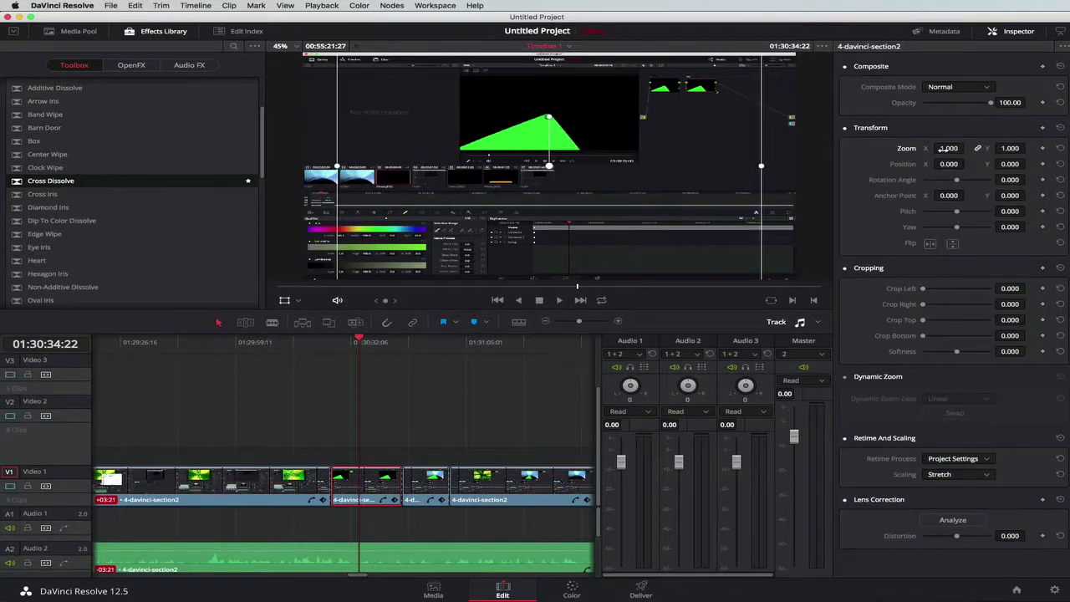
- Zoom the selected portion evenly to 1.890, set its Y position to -509.000, and play across its opening cut
drag(945, 148, 973, 164)
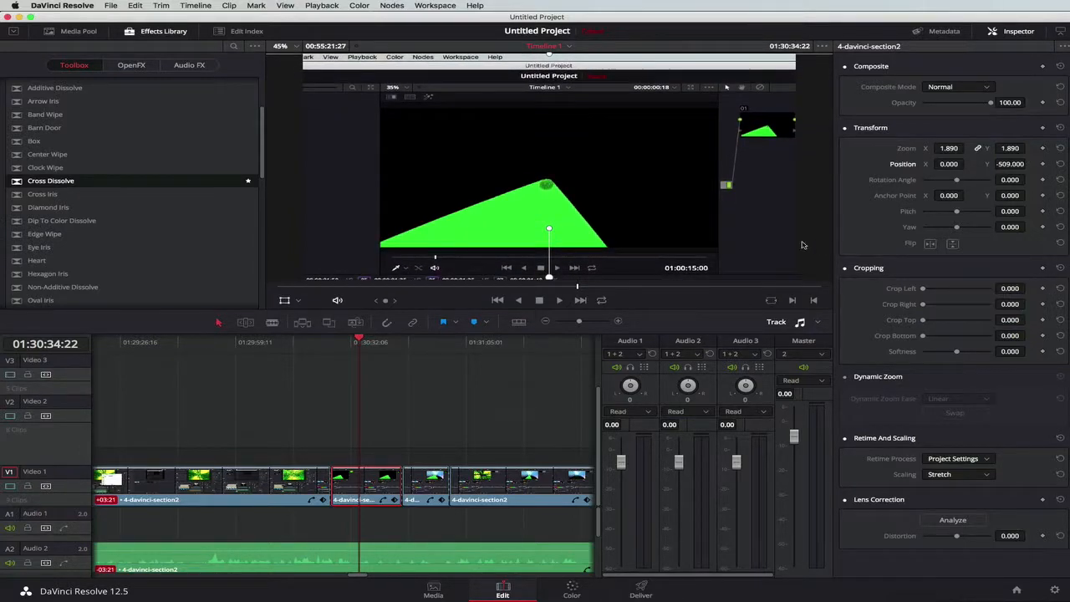
drag(356, 340, 320, 345)
scroll(321, 347, right, 1)
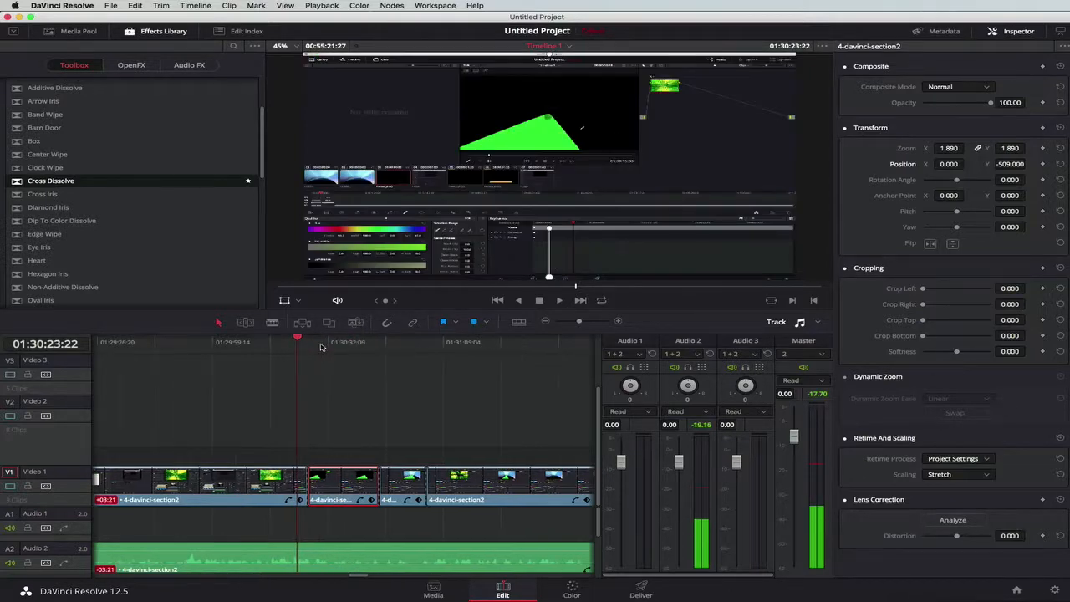
drag(50, 181, 314, 456)
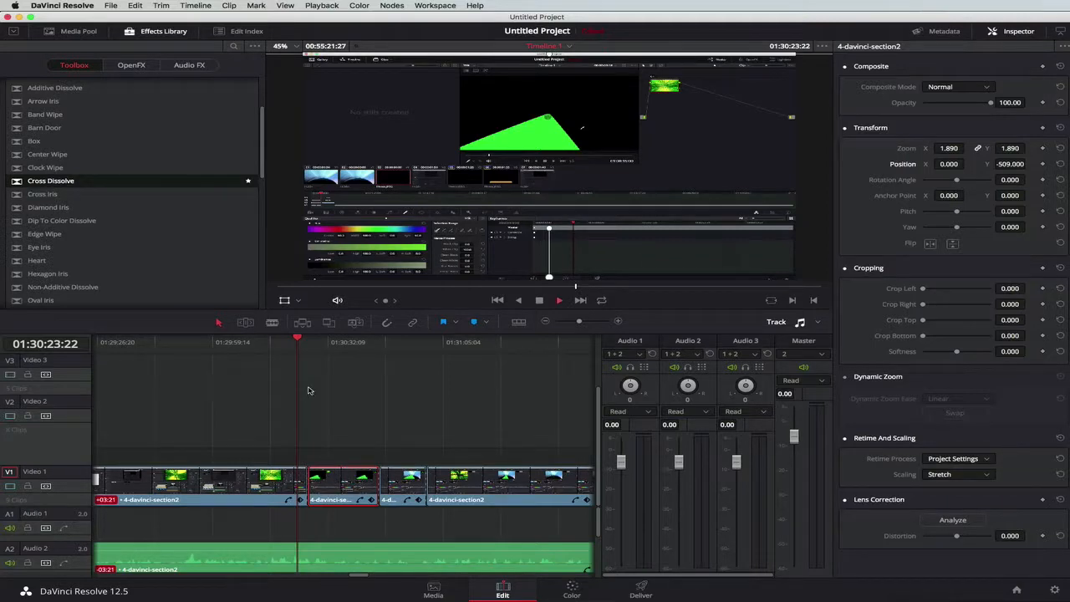
key(space)
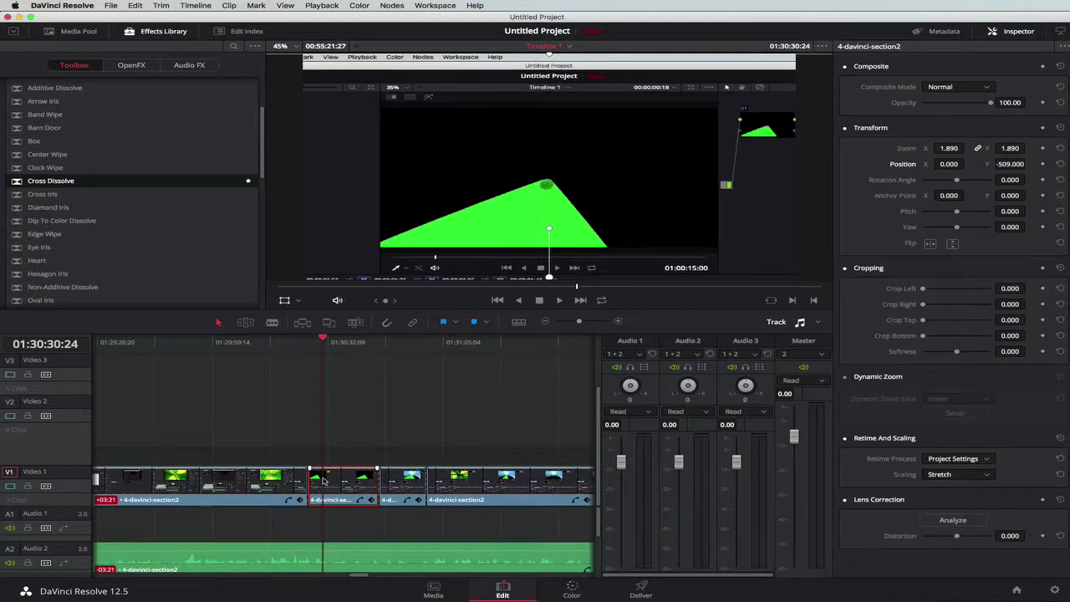
- Cut the zoomed portion at about 01:30:29:24 and shift the second part's picture to position X -723.143, Y -504.508
drag(324, 341, 318, 343)
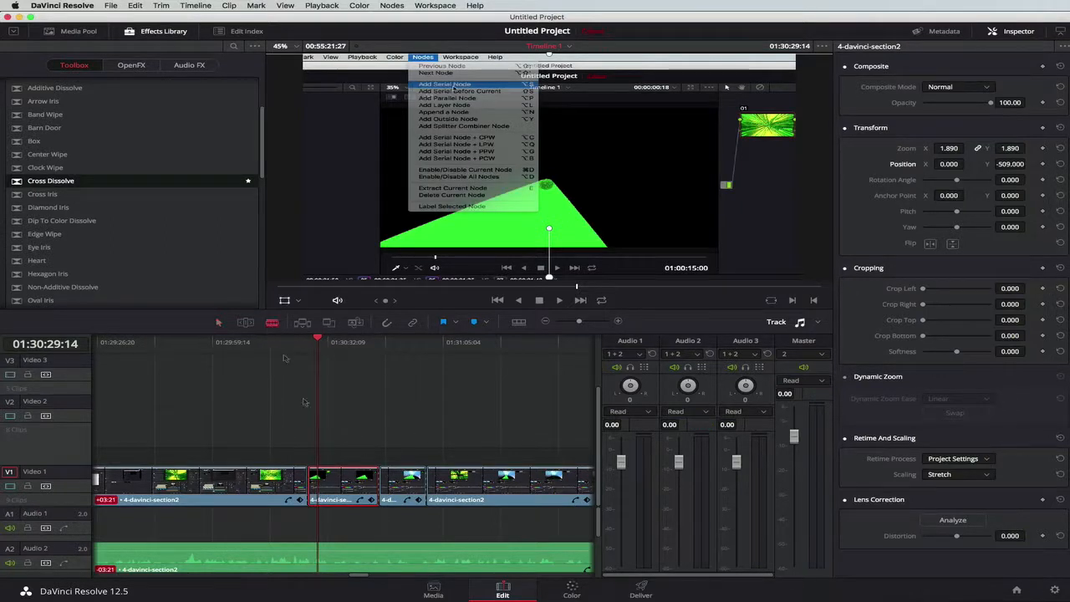
click(320, 489)
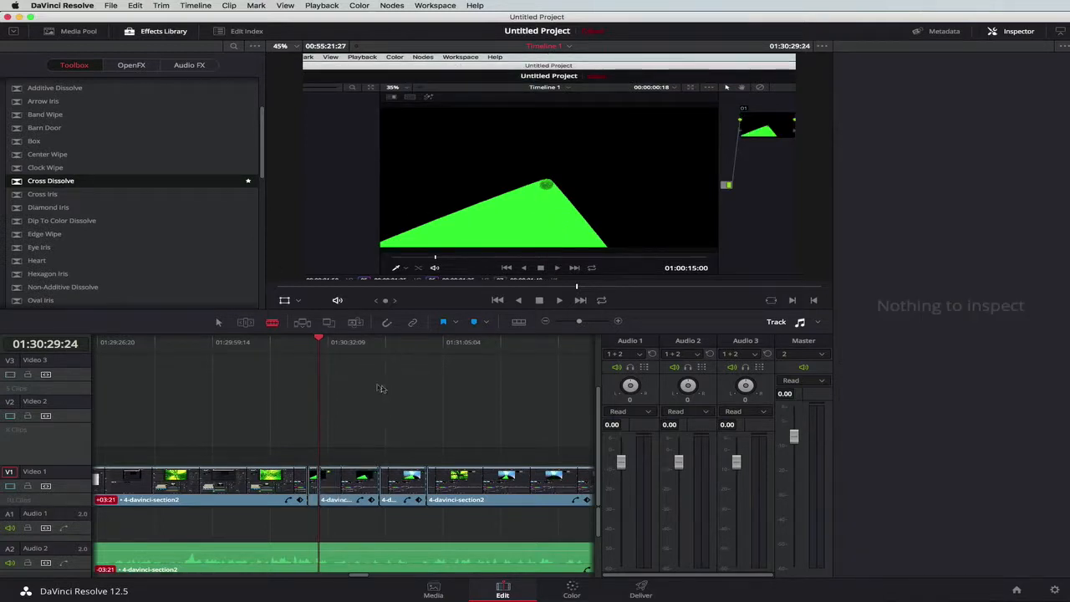
drag(320, 339, 326, 339)
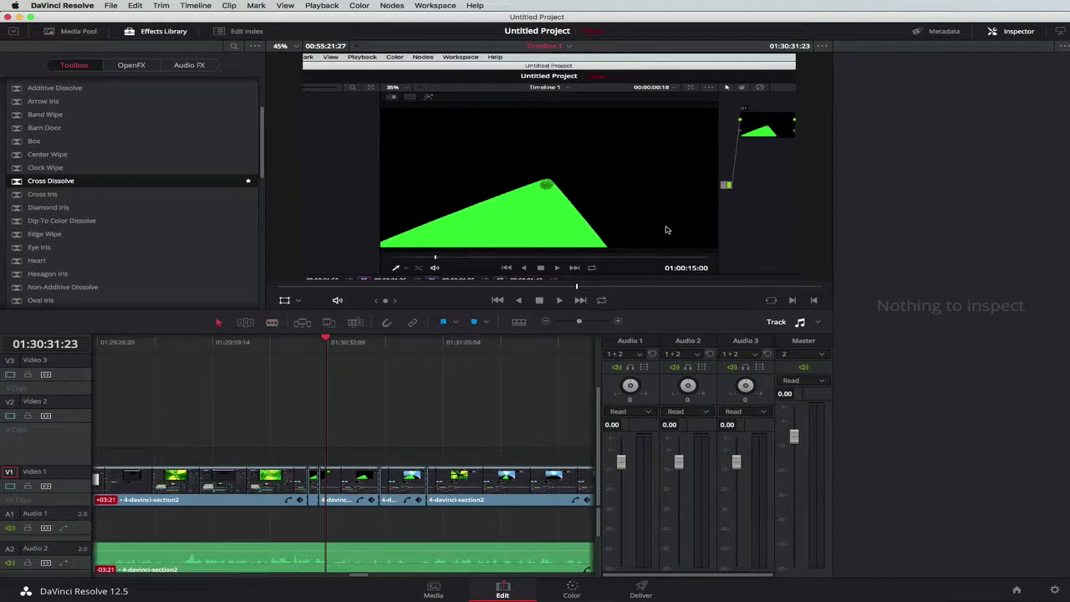
click(331, 478)
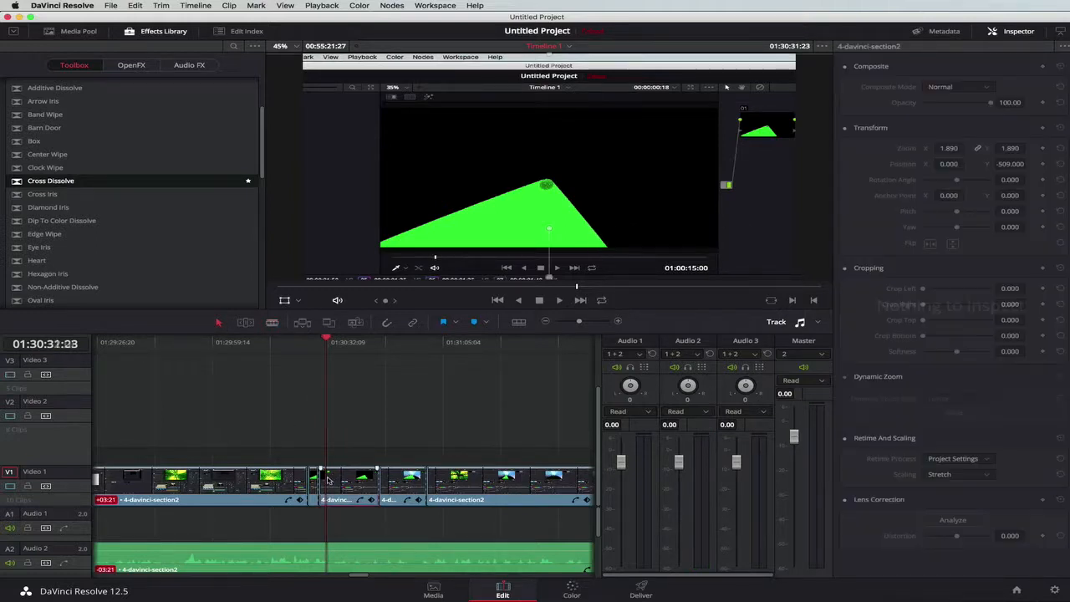
drag(661, 206, 477, 207)
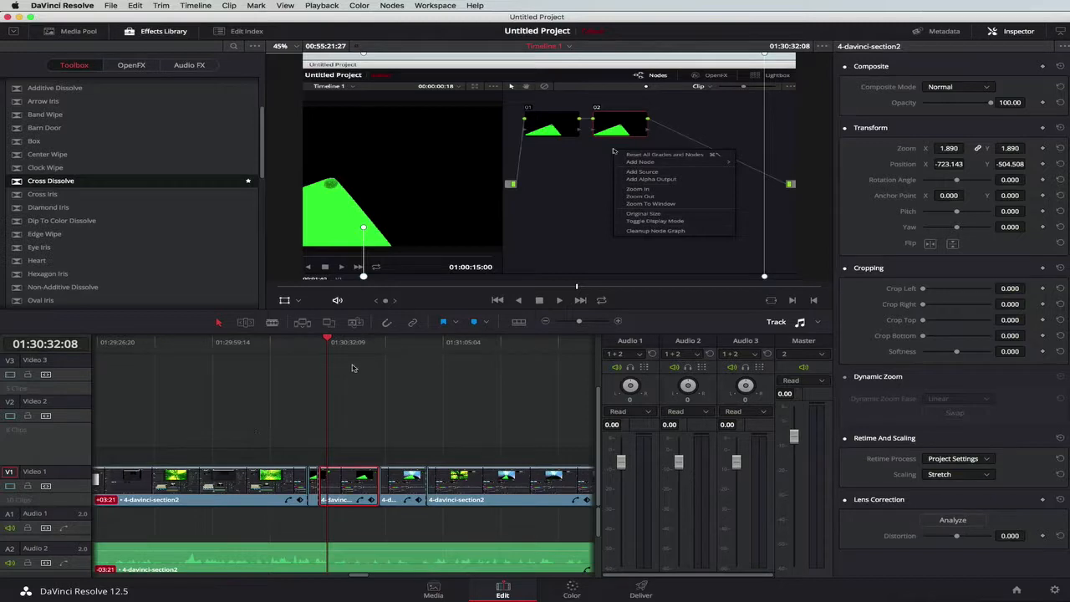
- Play the zoomed parts to find their end and roll the cut before the next portion back to about 01:30:39:26
drag(328, 341, 304, 346)
key(space)
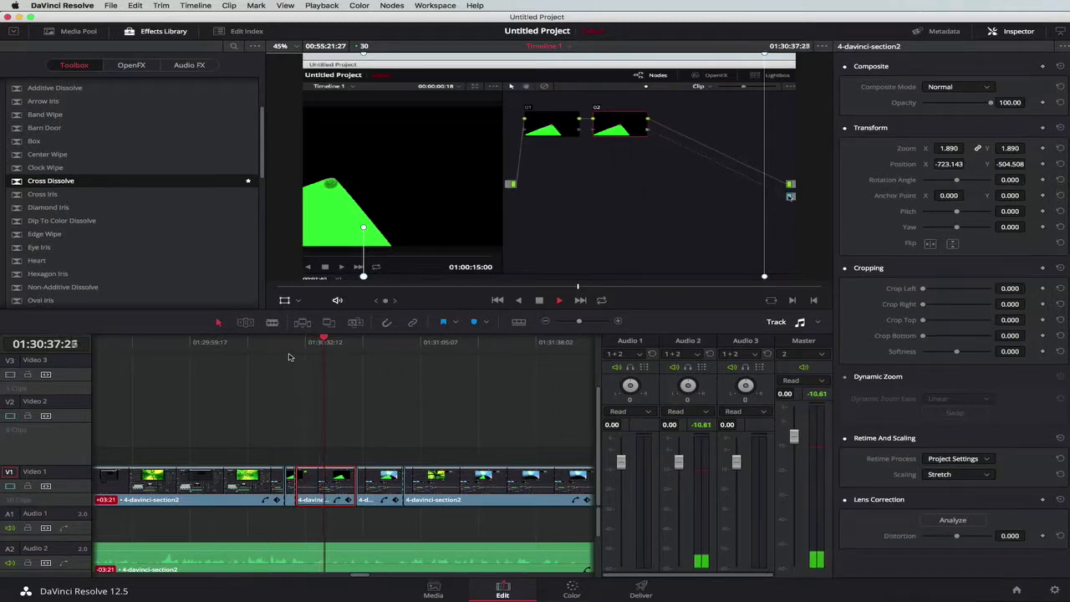
key(space)
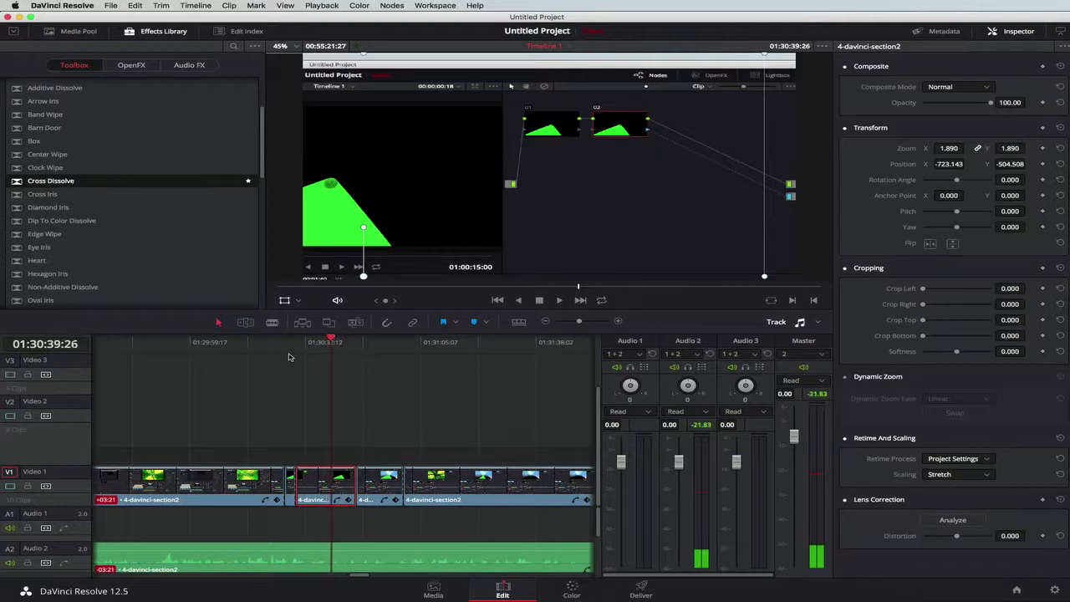
scroll(301, 376, left, 3)
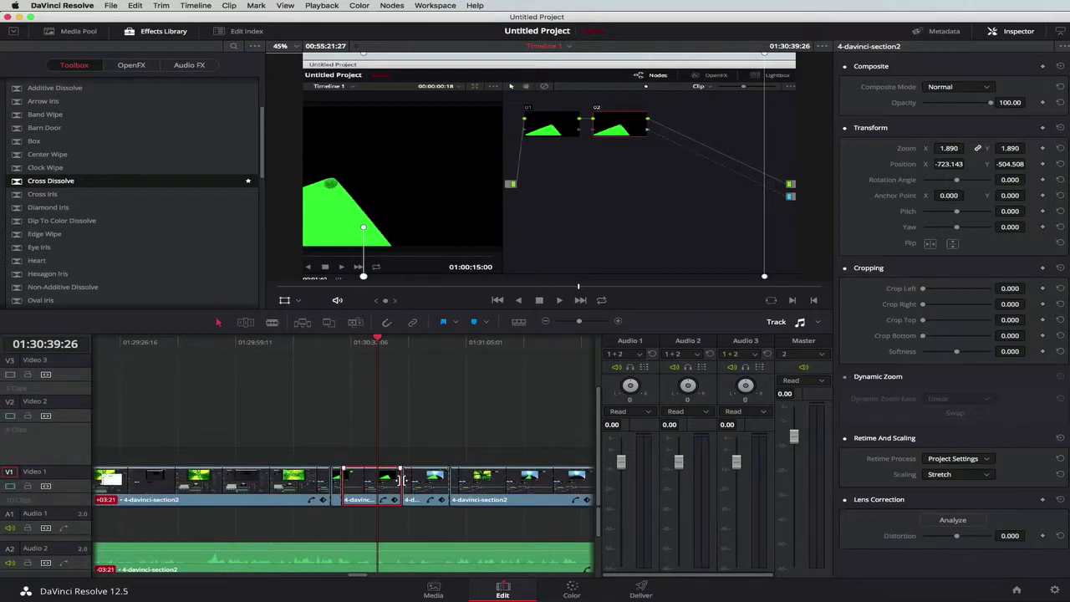
click(403, 480)
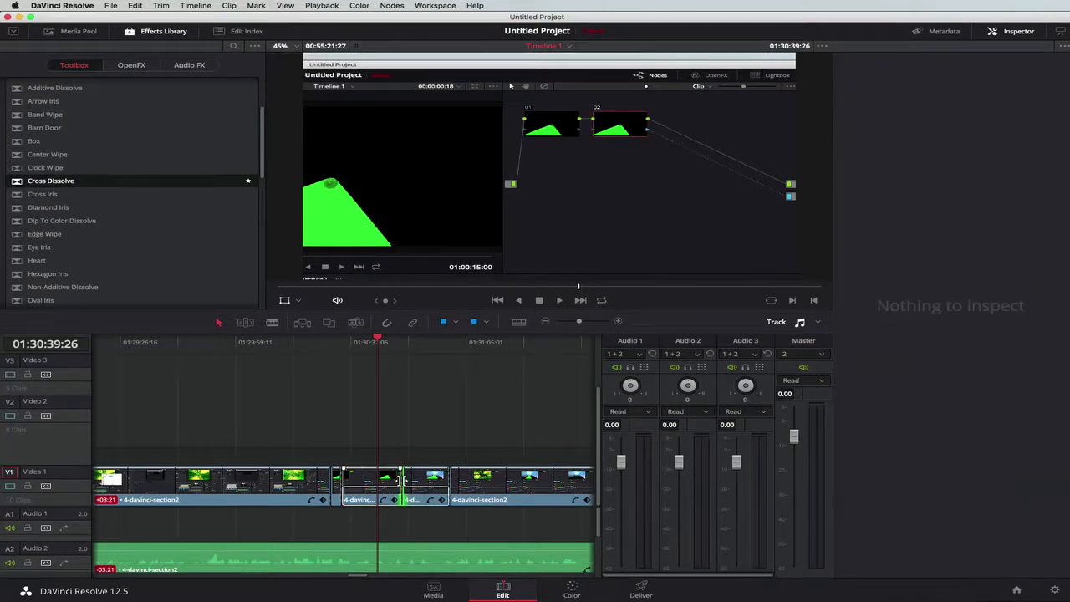
drag(403, 481, 378, 480)
- Step, play and scrub through the cut portions between about 01:30:27 and 01:30:45 to check the changes between zoomed and full views
key(Right)
key(Right)
key(Right)
key(Right)
key(Right)
key(Right)
key(Right)
key(Right)
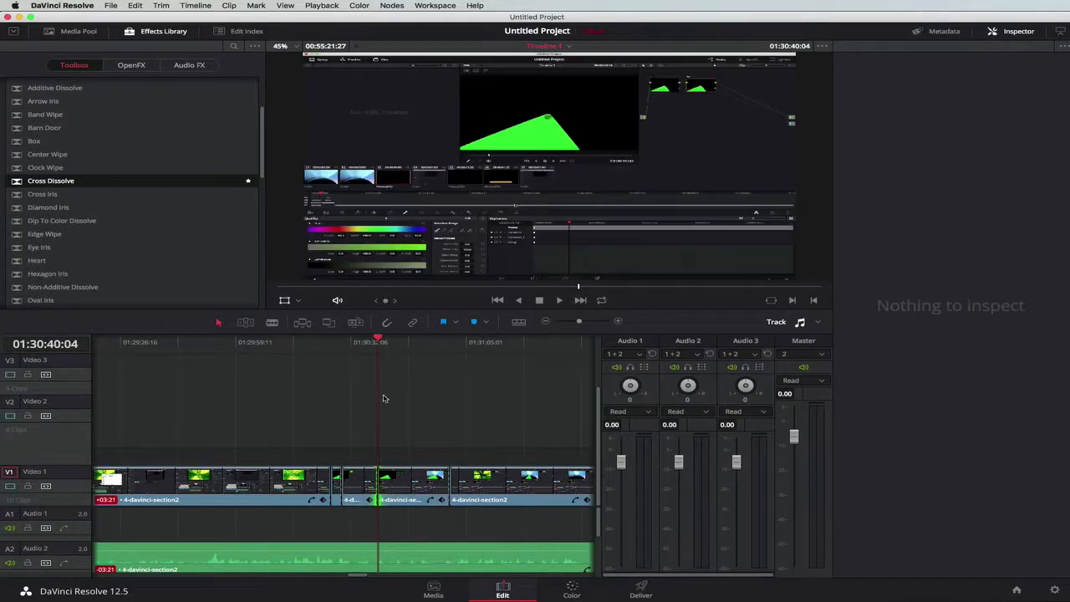
click(368, 346)
key(space)
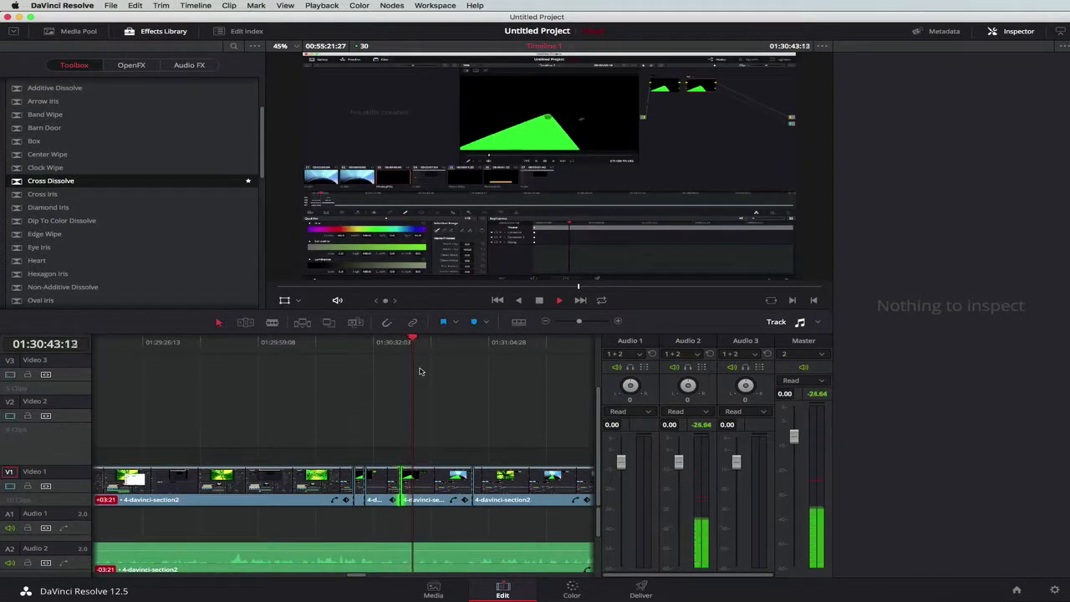
key(space)
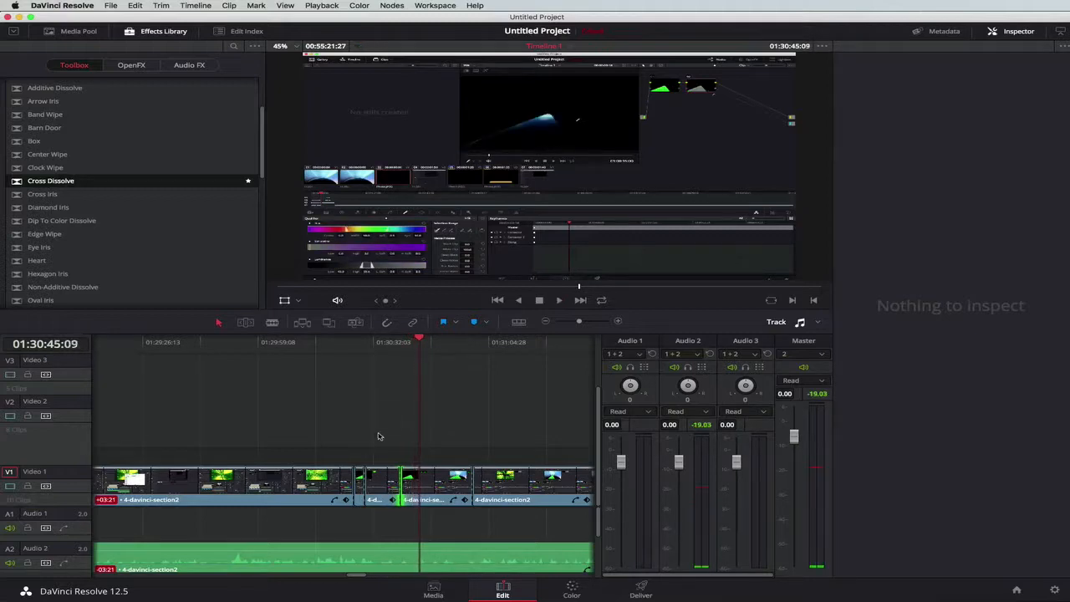
click(357, 345)
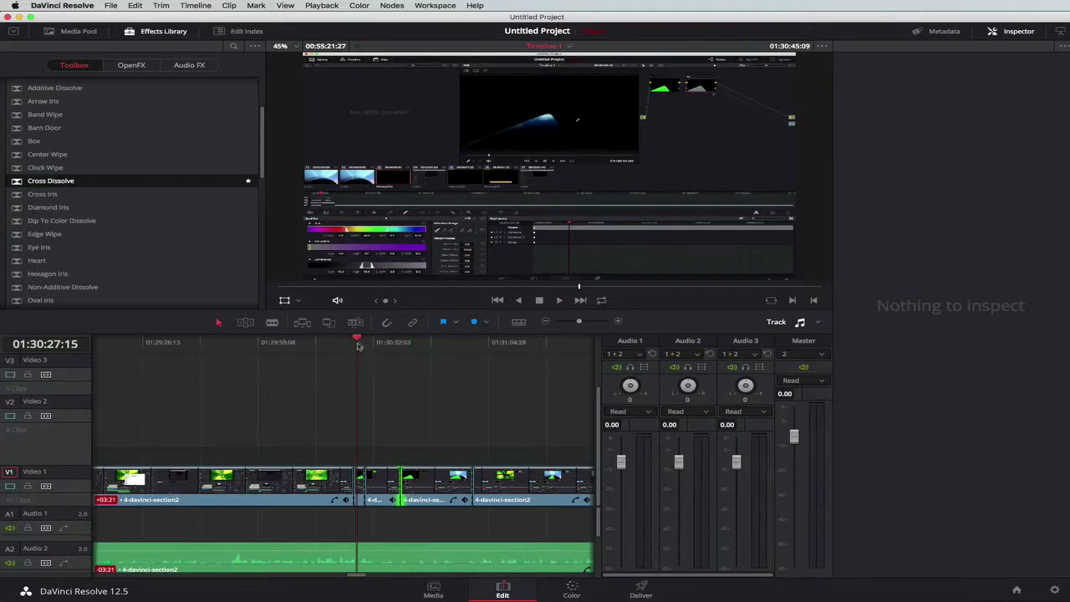
click(359, 341)
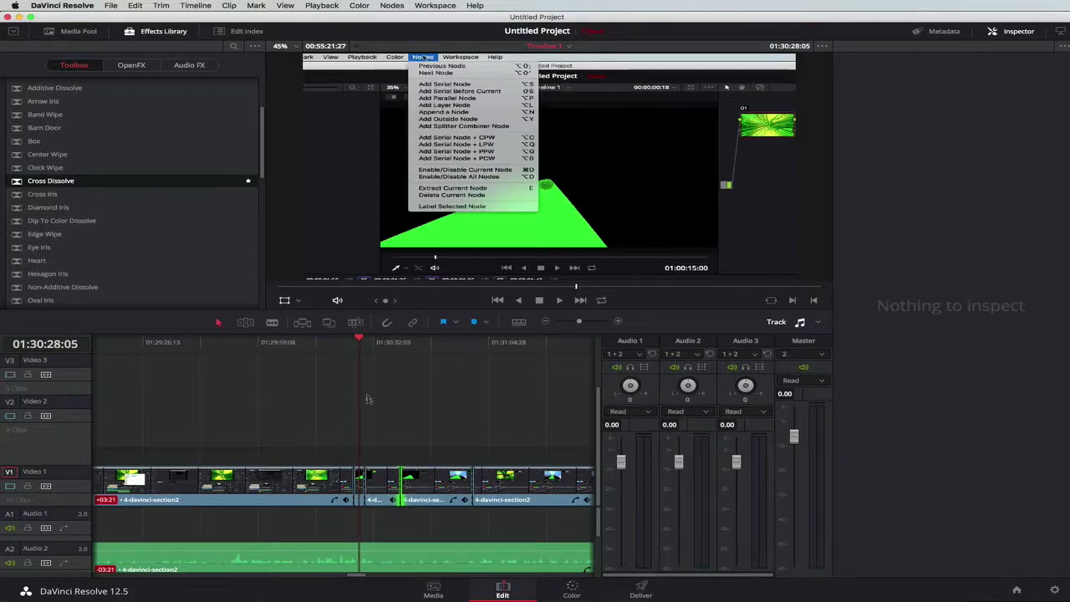
click(383, 341)
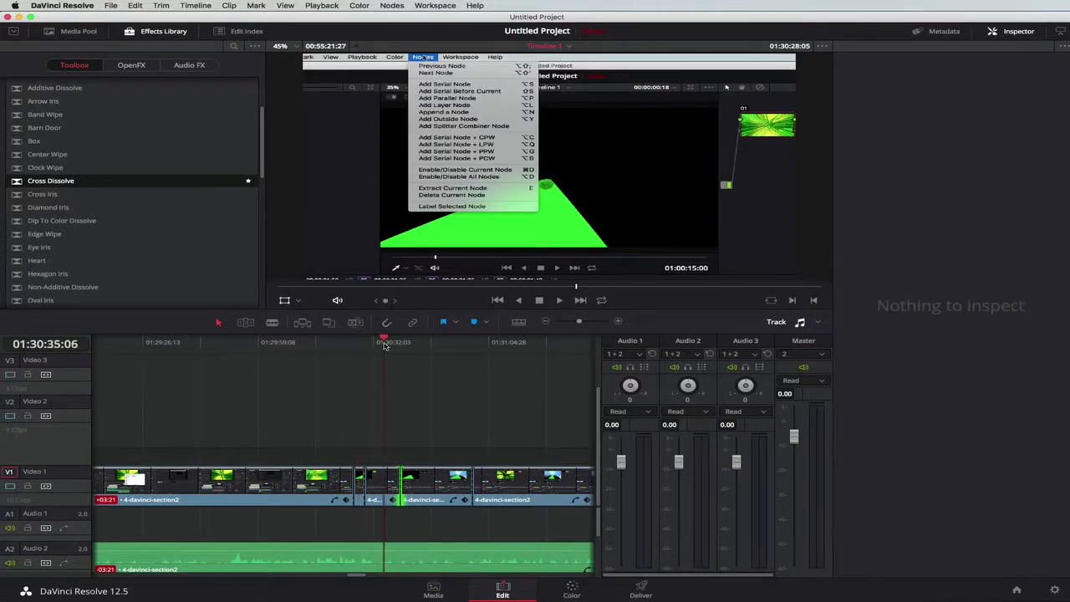
click(390, 341)
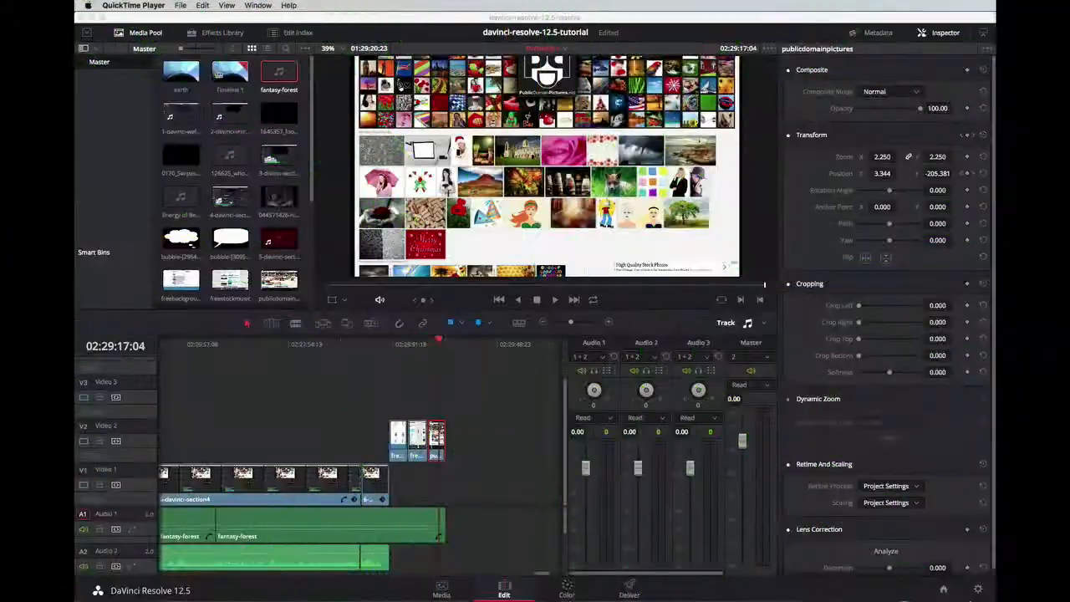
- Open the render settings, compare the YouTube and Vimeo presets, and choose YouTube 720p
click(630, 590)
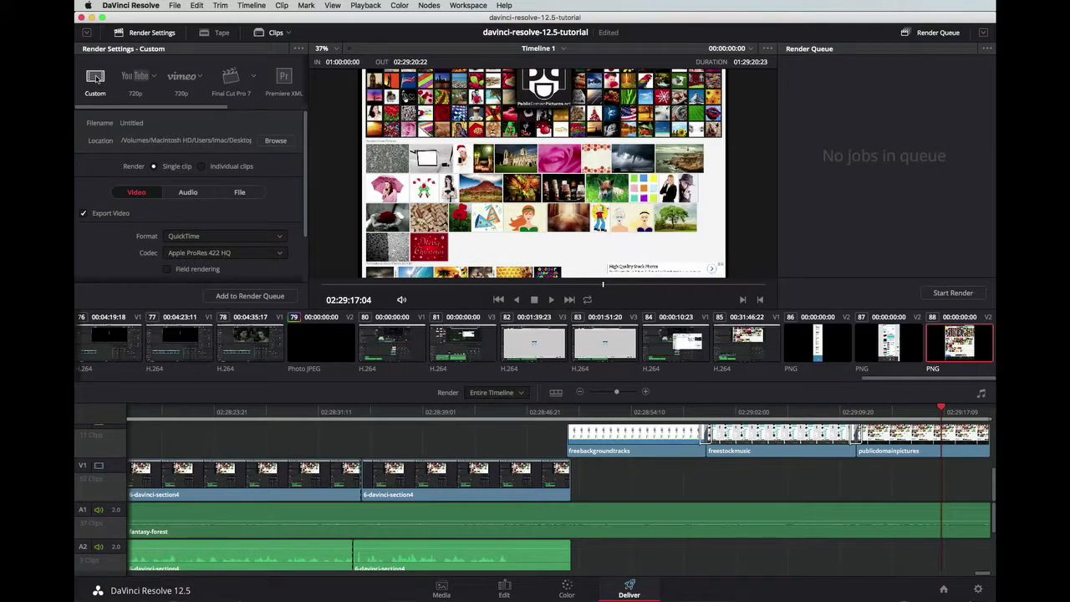
click(137, 76)
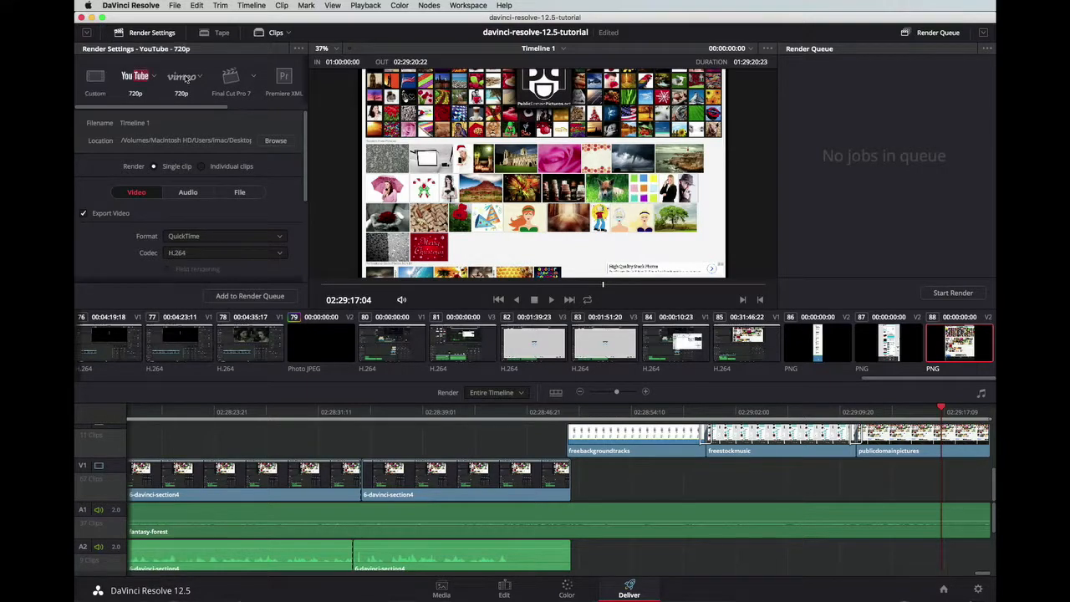
click(184, 77)
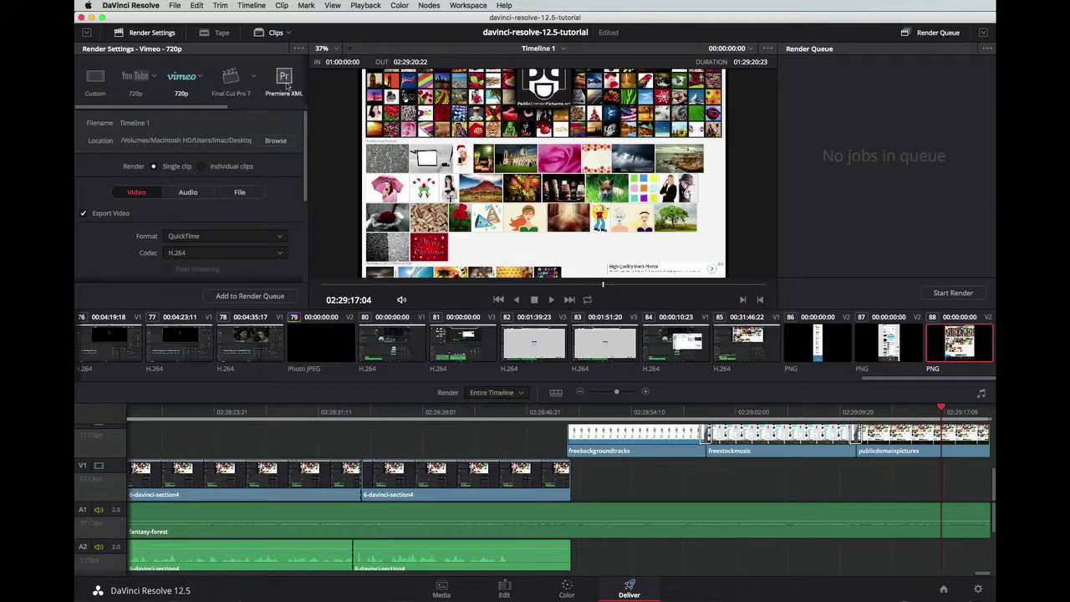
click(134, 76)
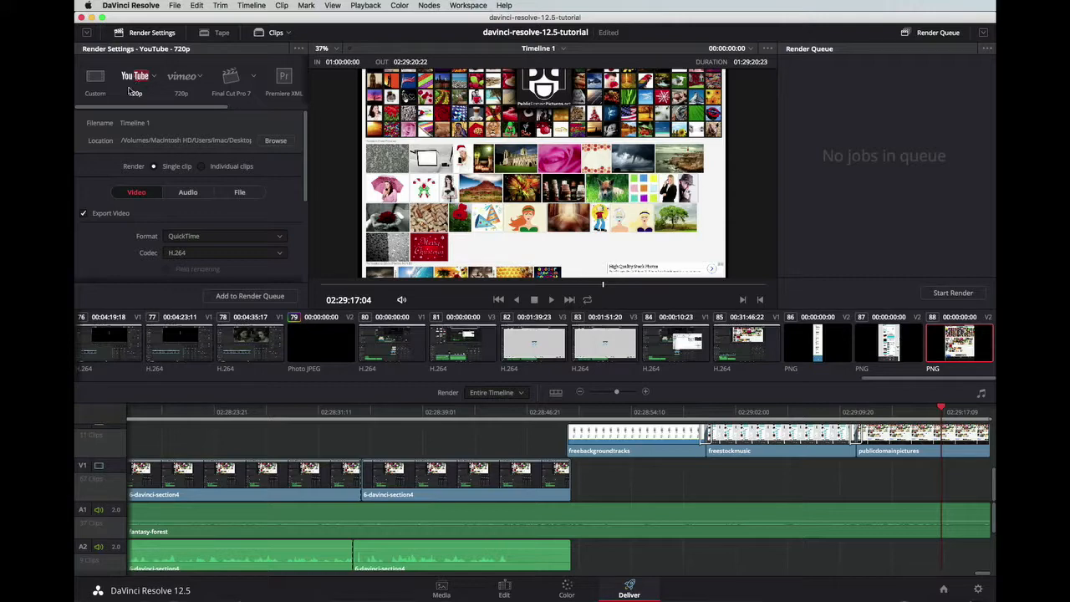
- Set the render's custom file name to youtube-export and look over the remaining file options
click(241, 193)
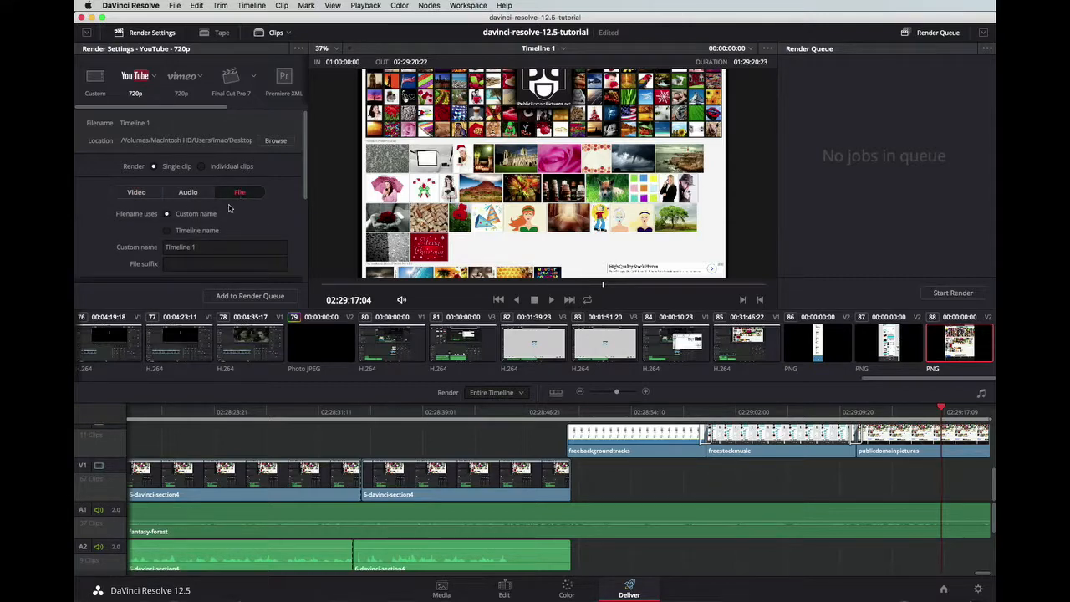
click(201, 246)
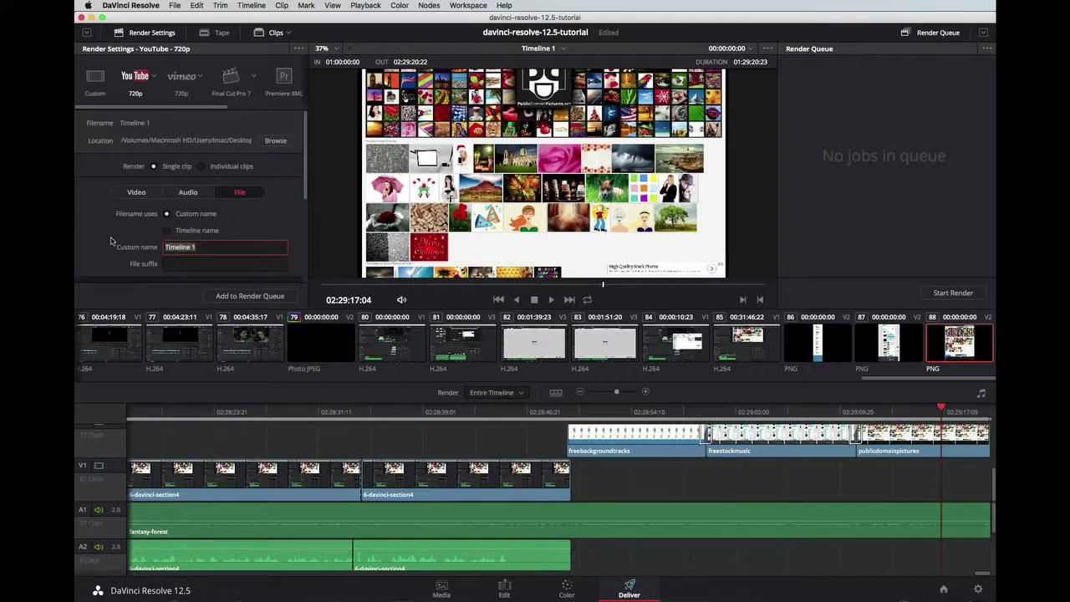
text(youtube-export)
scroll(287, 228, down, 3)
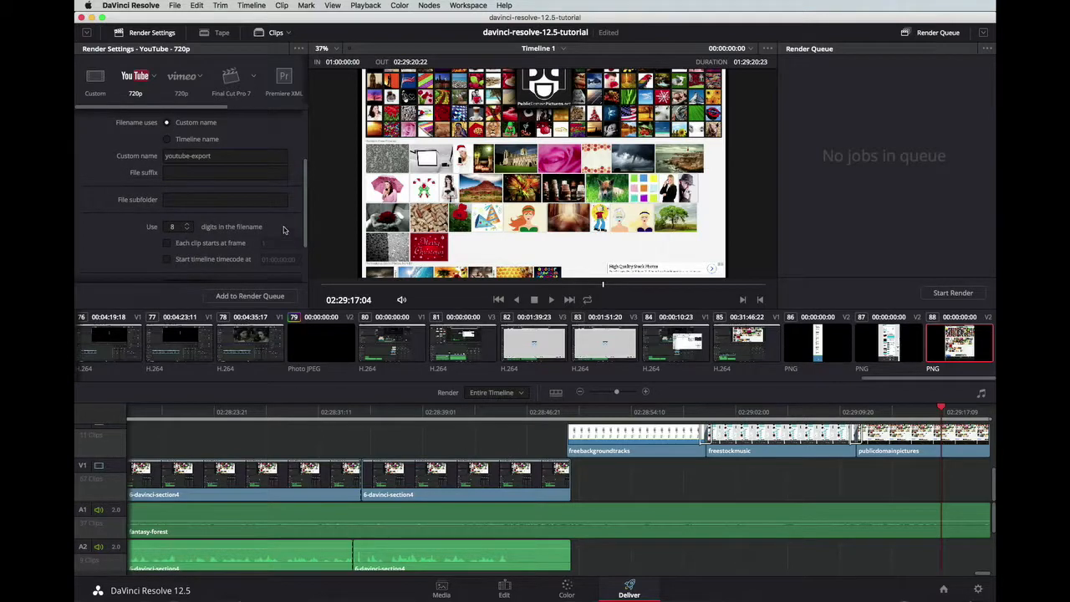
scroll(232, 201, up, 3)
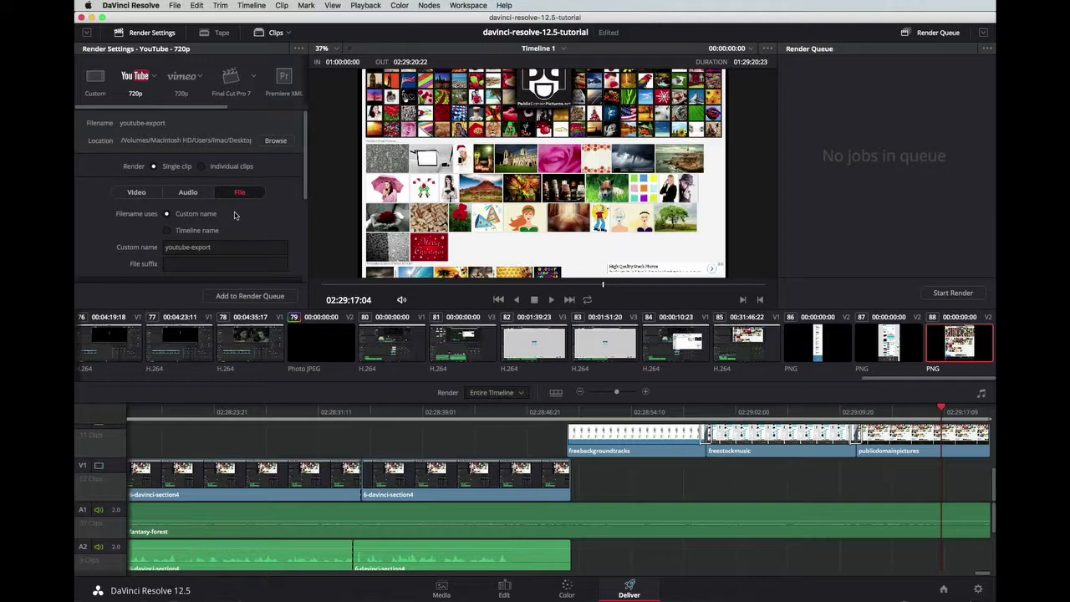
- Set the render's video resolution to 720 x 480 NTSC DV and review the quality and key frame settings
click(136, 191)
scroll(282, 215, down, 1)
scroll(282, 215, down, 2)
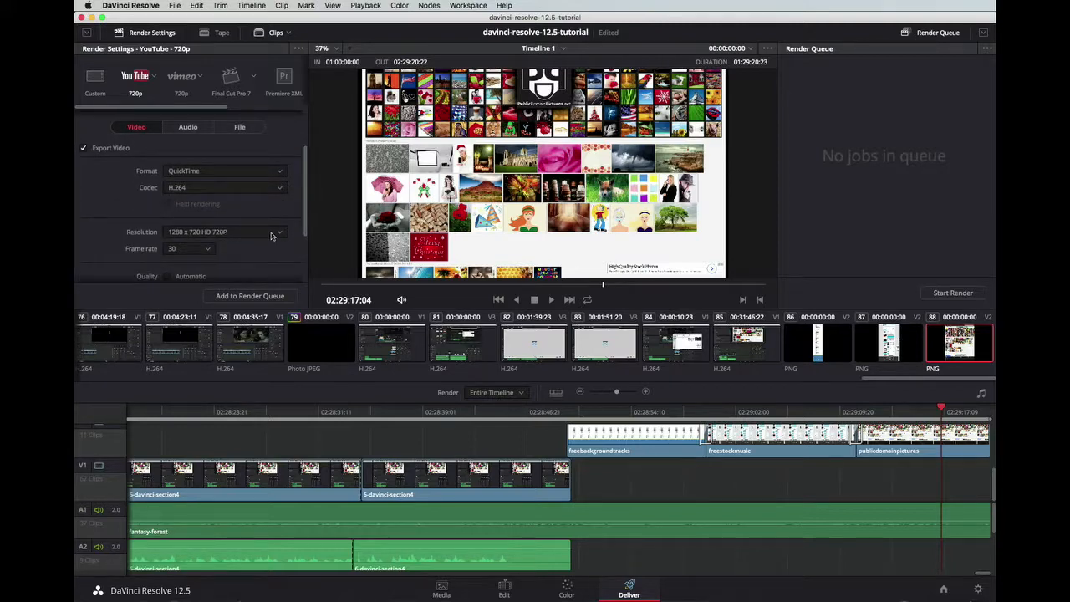
click(271, 234)
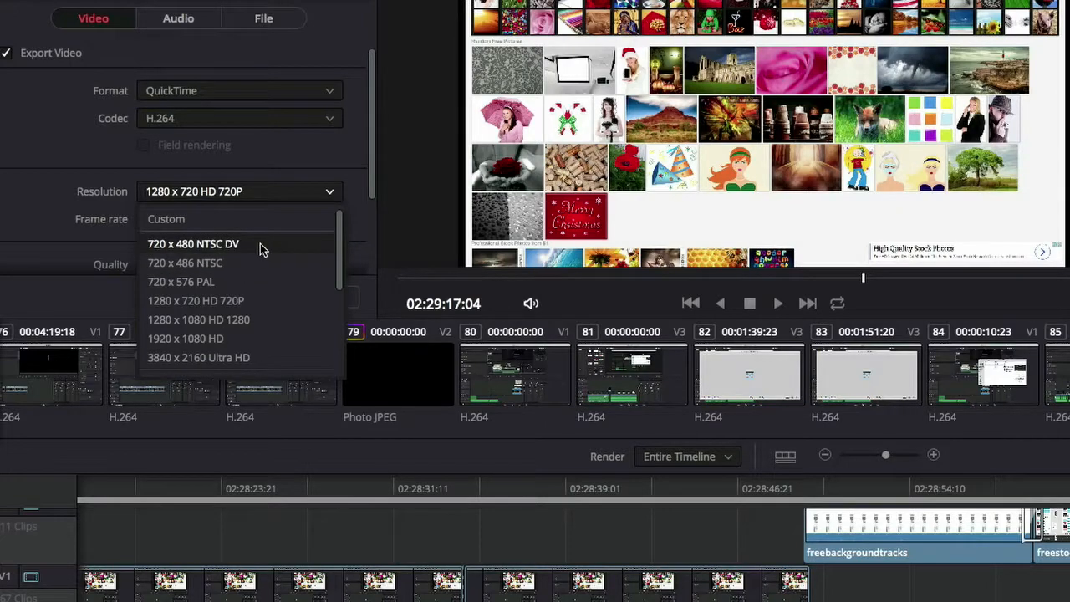
click(260, 245)
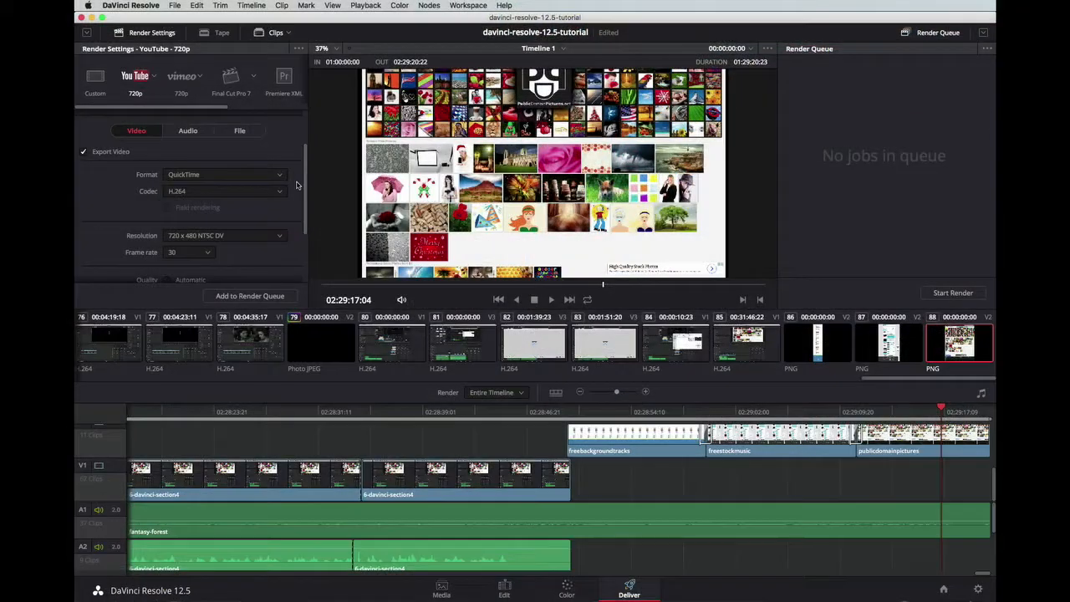
scroll(295, 196, down, 5)
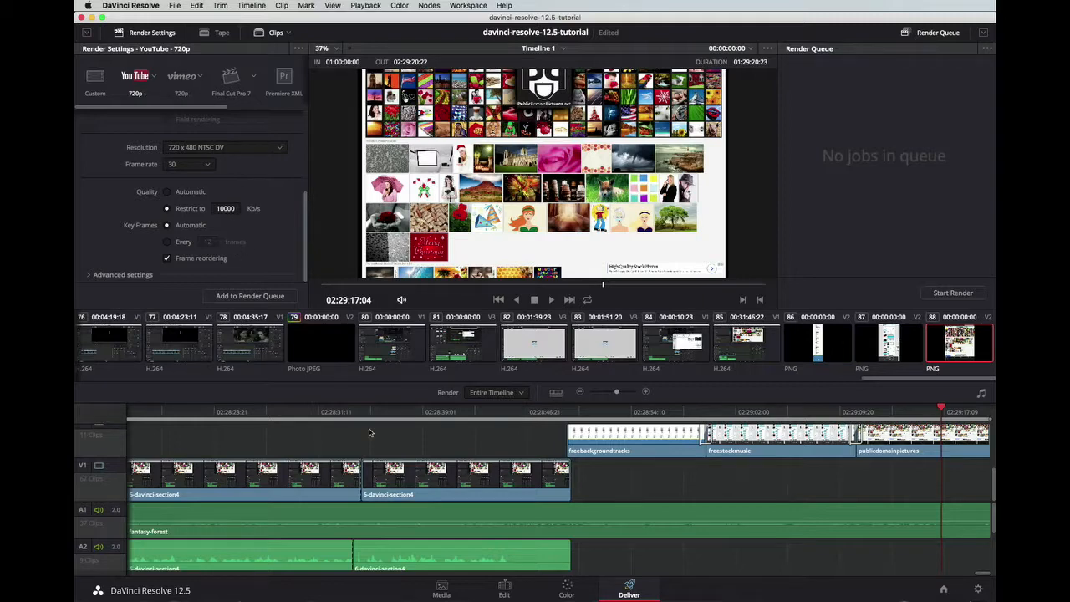
- Add the entire timeline to the render queue as a job and start rendering it
click(242, 296)
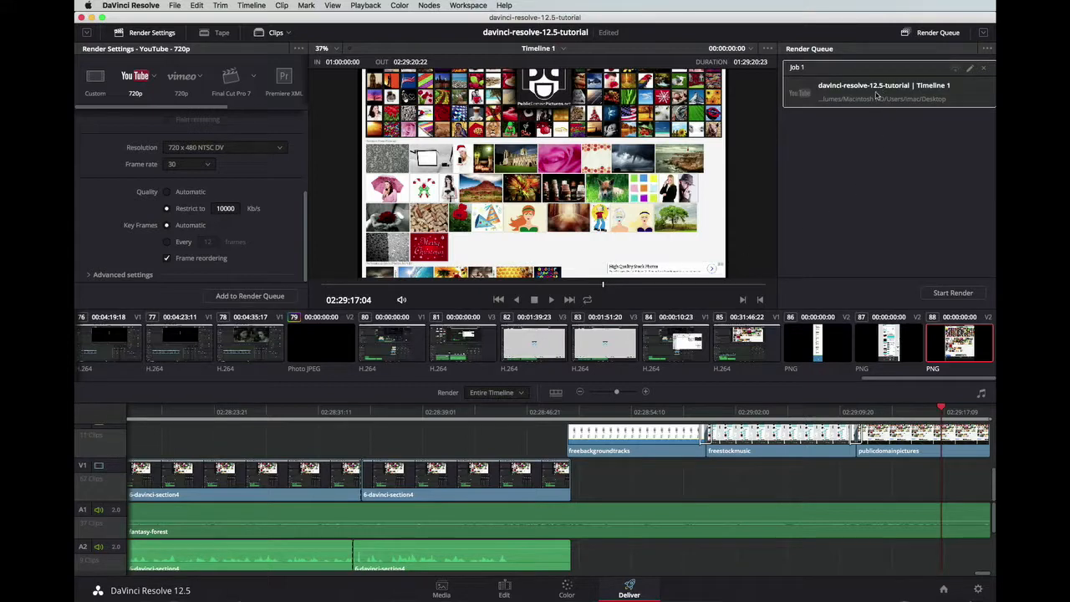
click(954, 294)
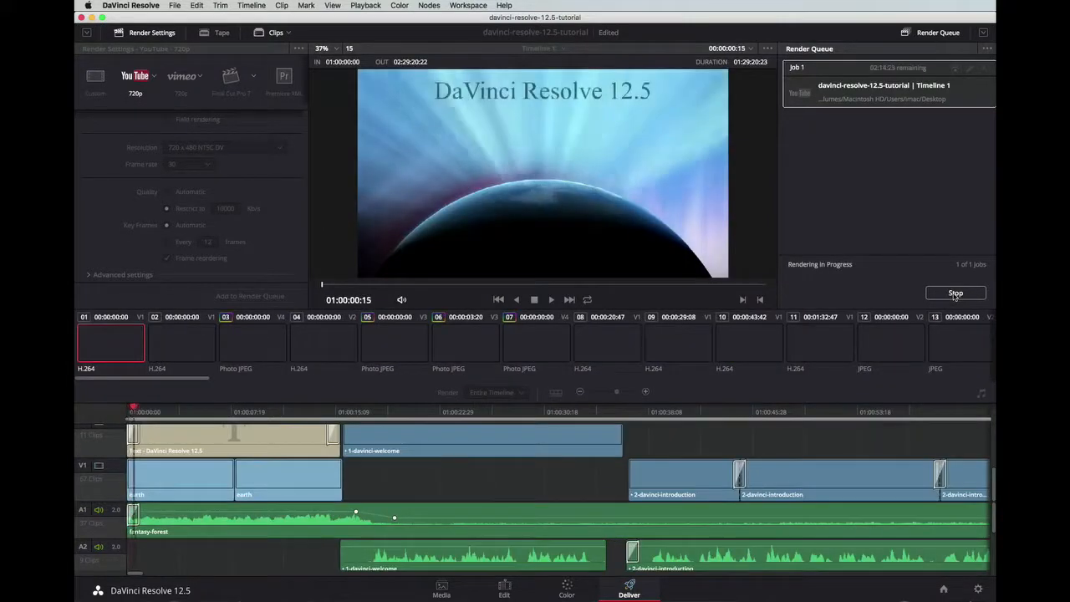